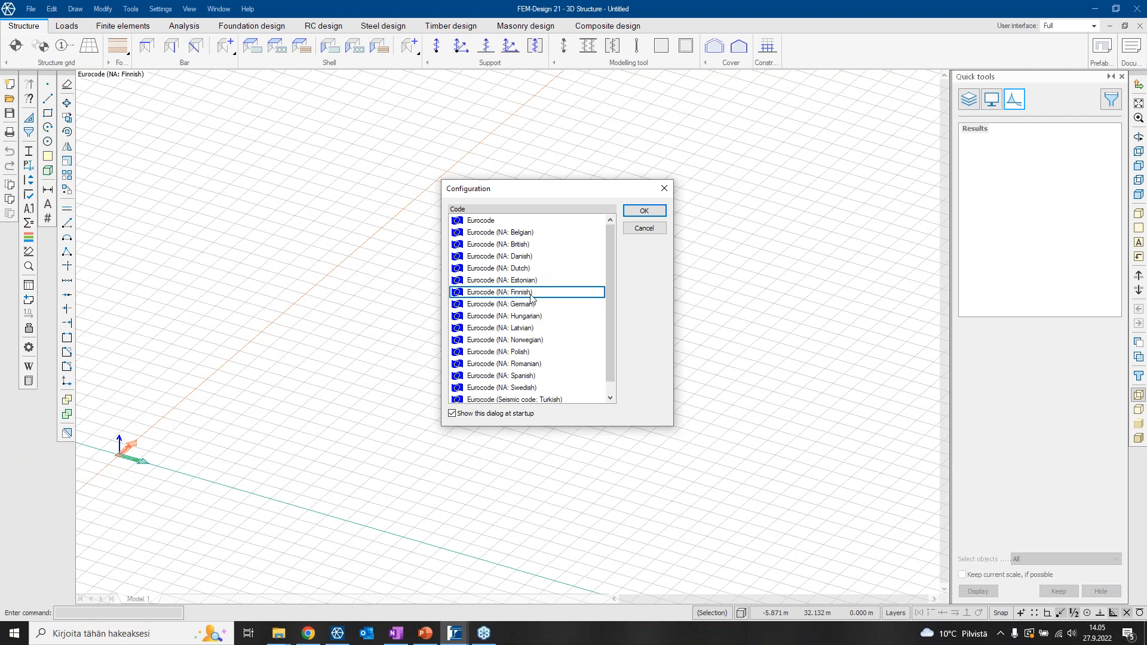
- Set the design code to Eurocode (NA: Finnish)
click(644, 211)
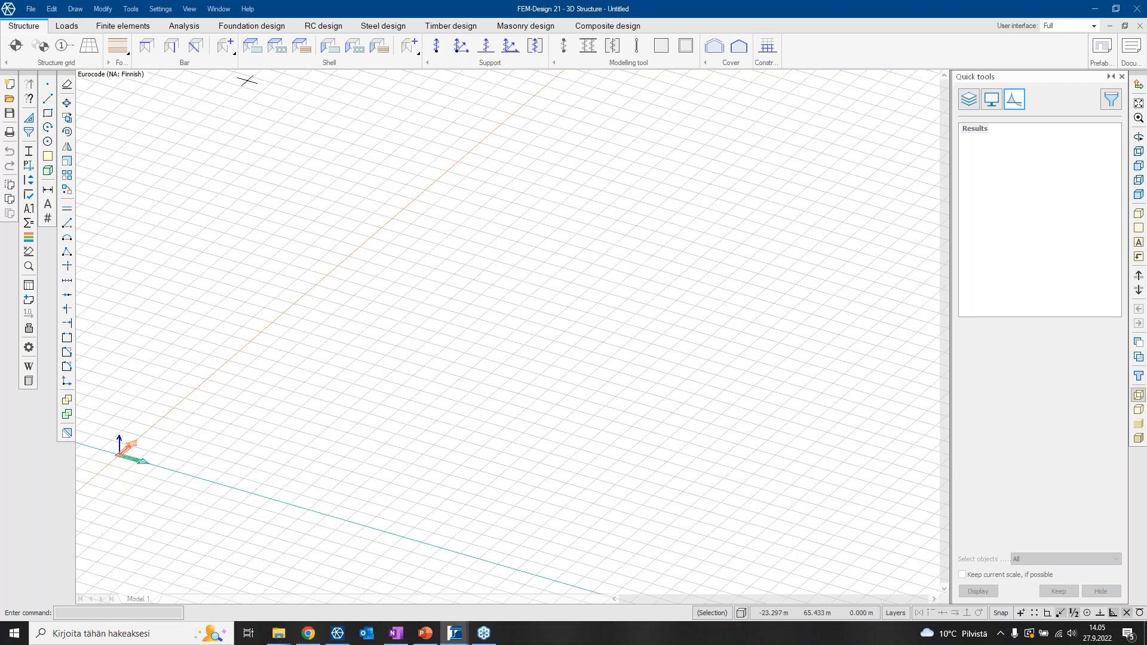
click(53, 9)
mouse_move(103, 10)
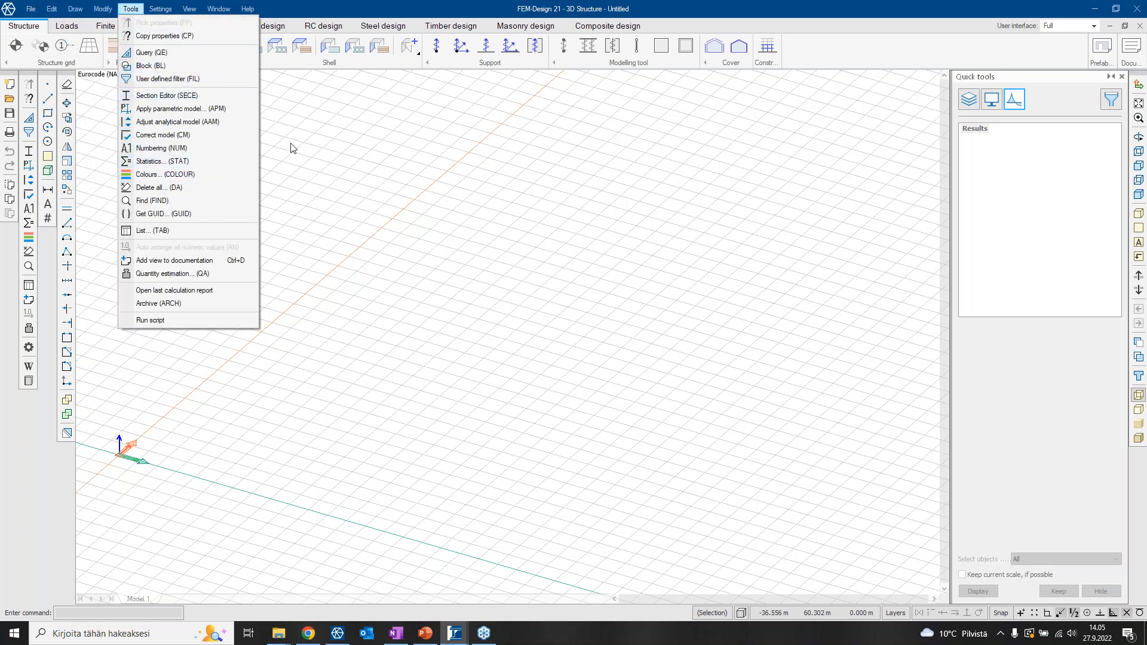
click(99, 187)
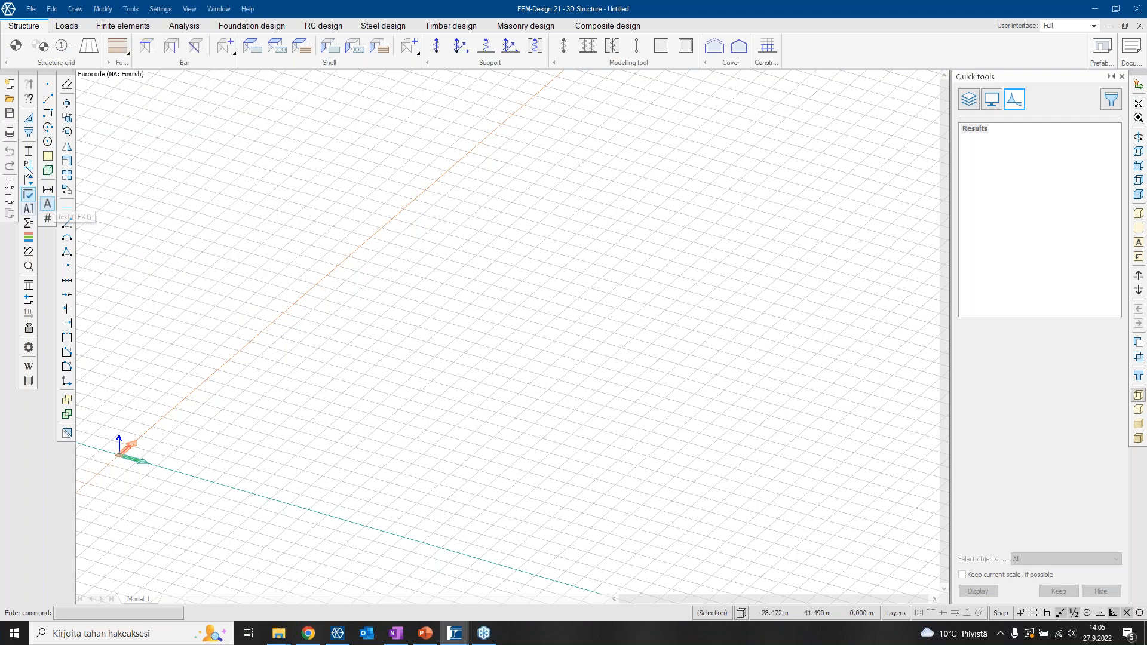
click(48, 100)
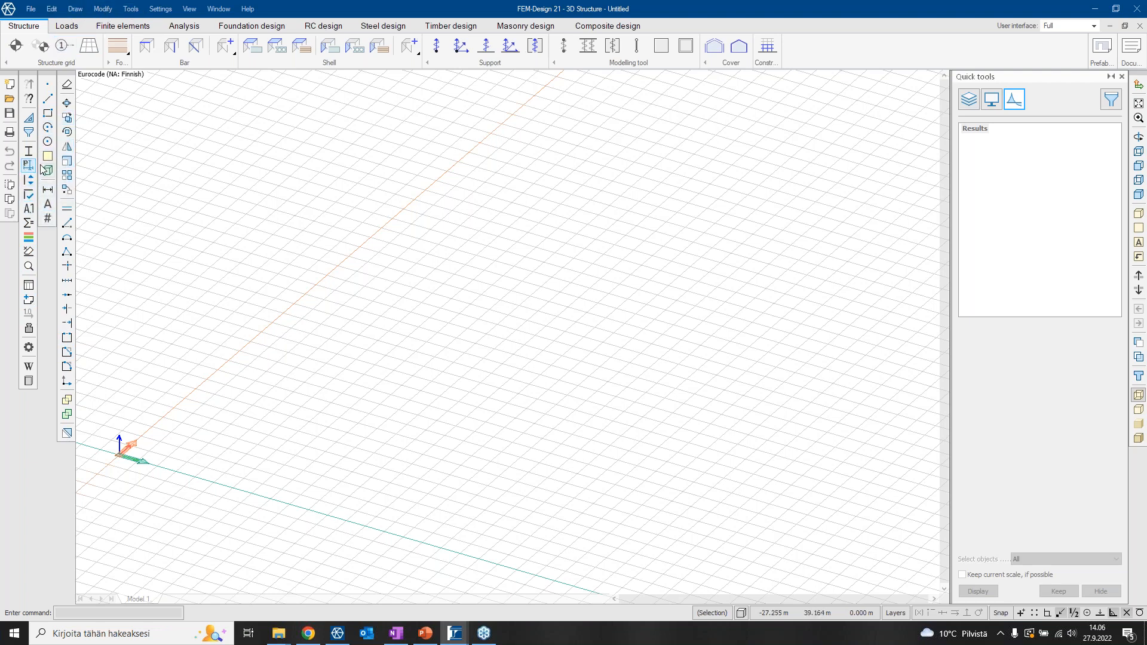
click(195, 10)
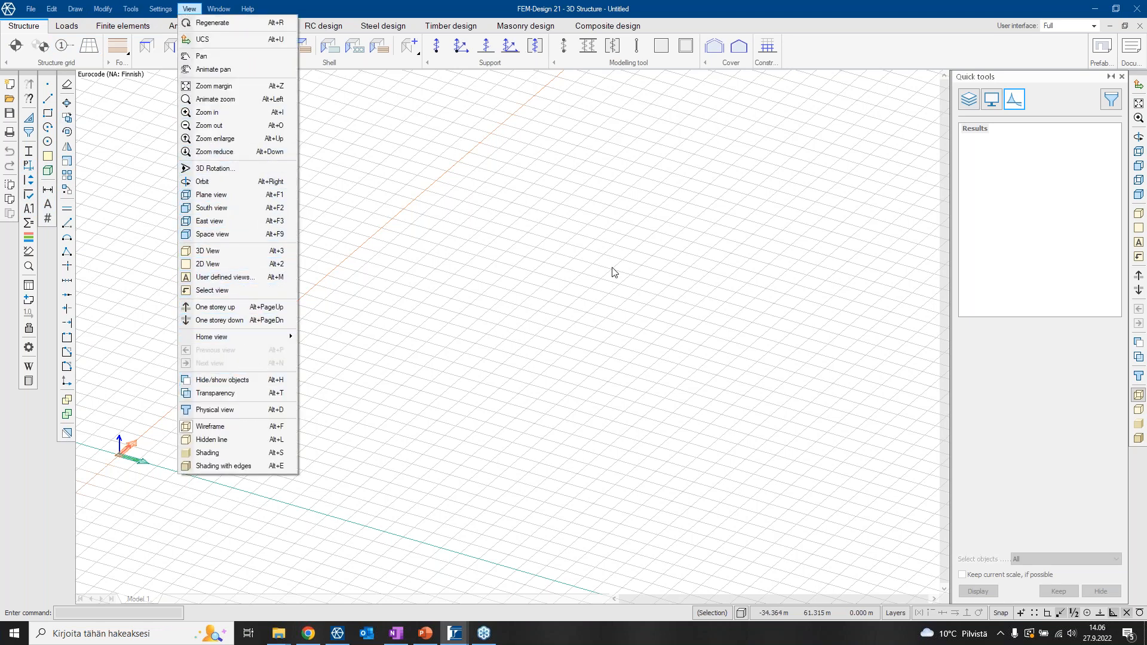
key(ctrl)
key(ctrl)
click(1083, 170)
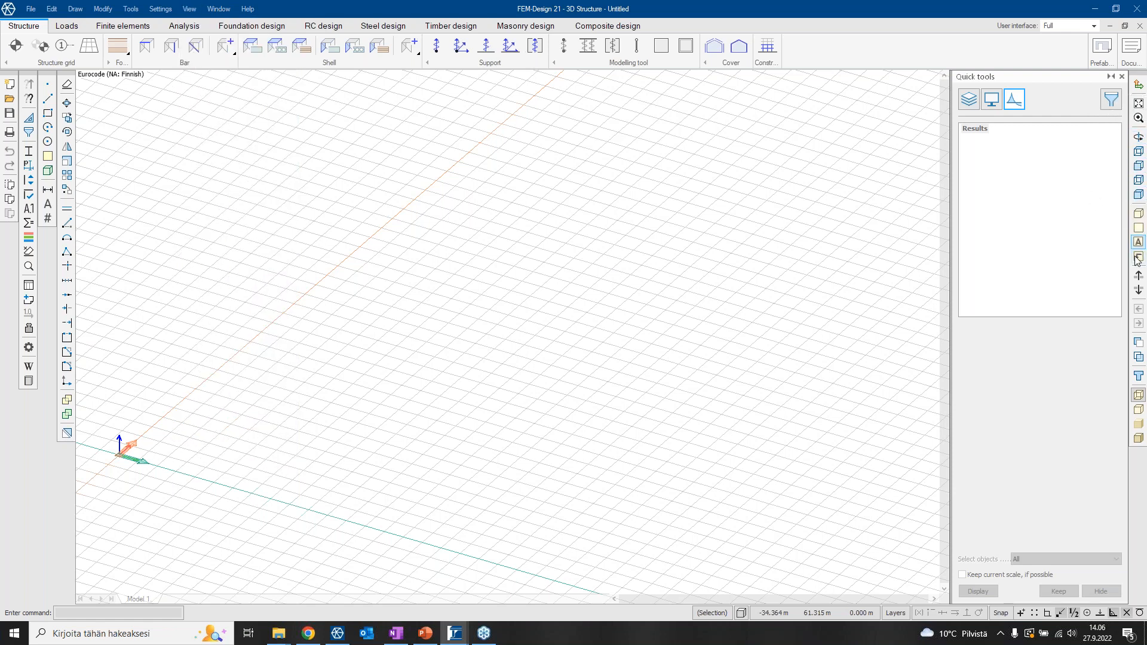
key(ctrl)
key(ctrl)
- Look through the tools offered for structure, loads, finite elements and analysis
click(55, 26)
click(100, 27)
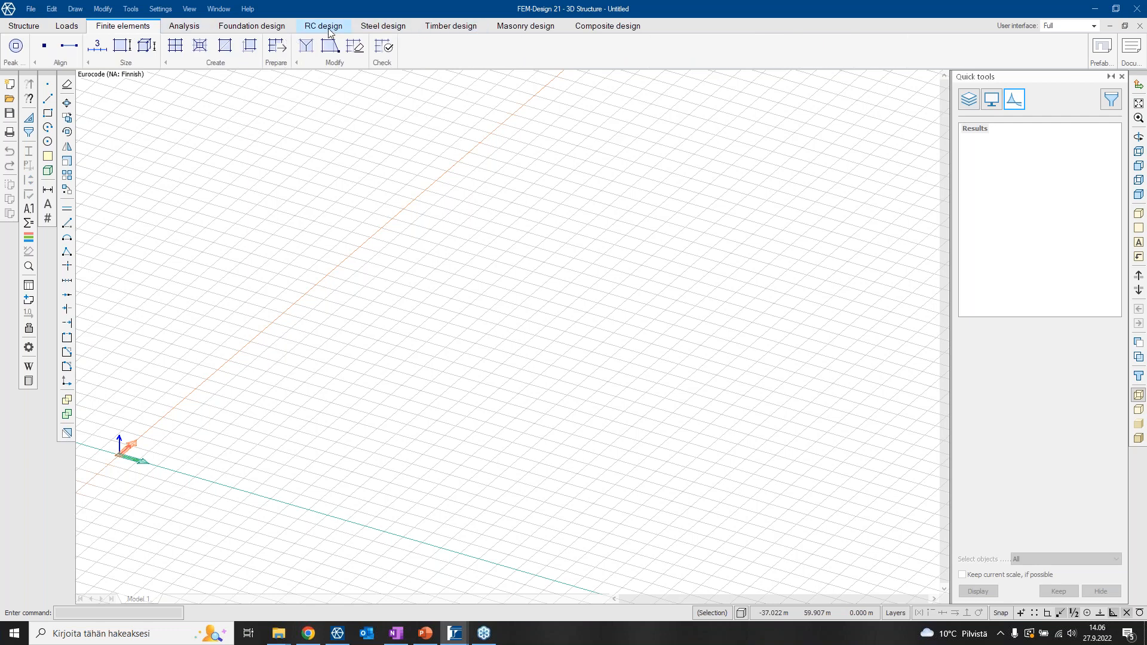
click(28, 32)
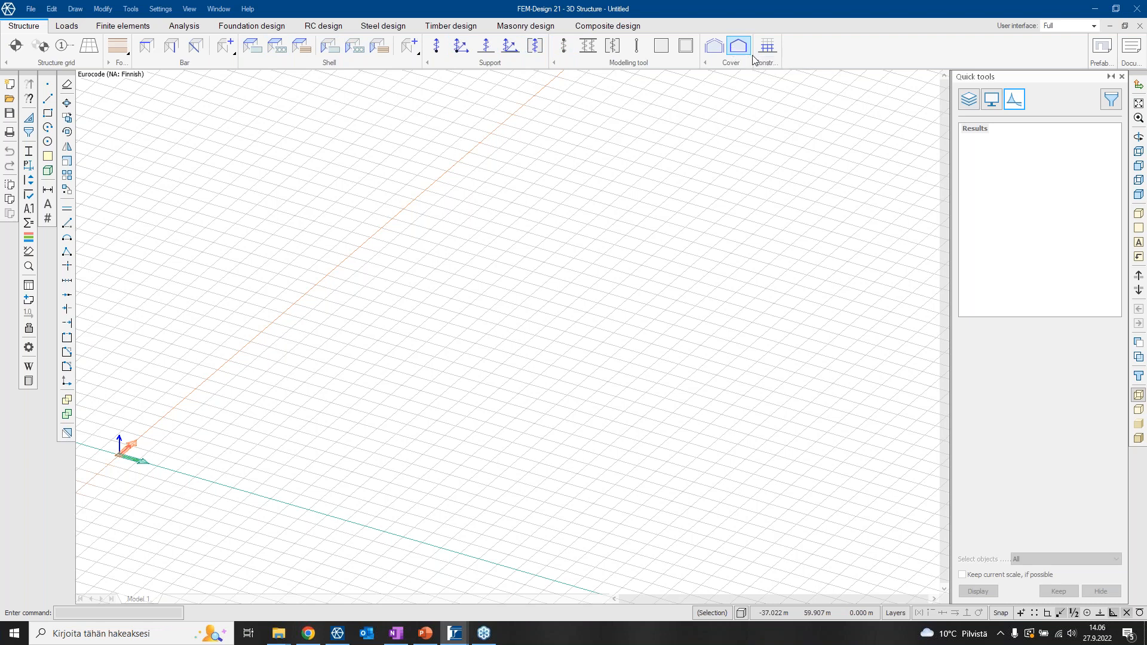
click(66, 26)
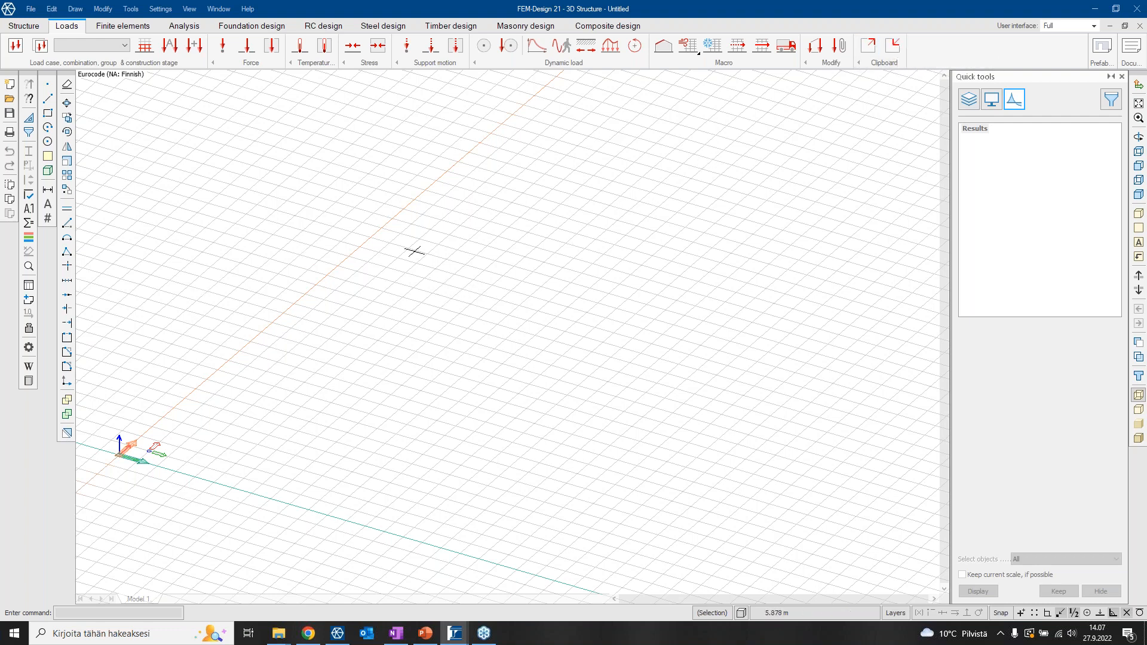
click(106, 28)
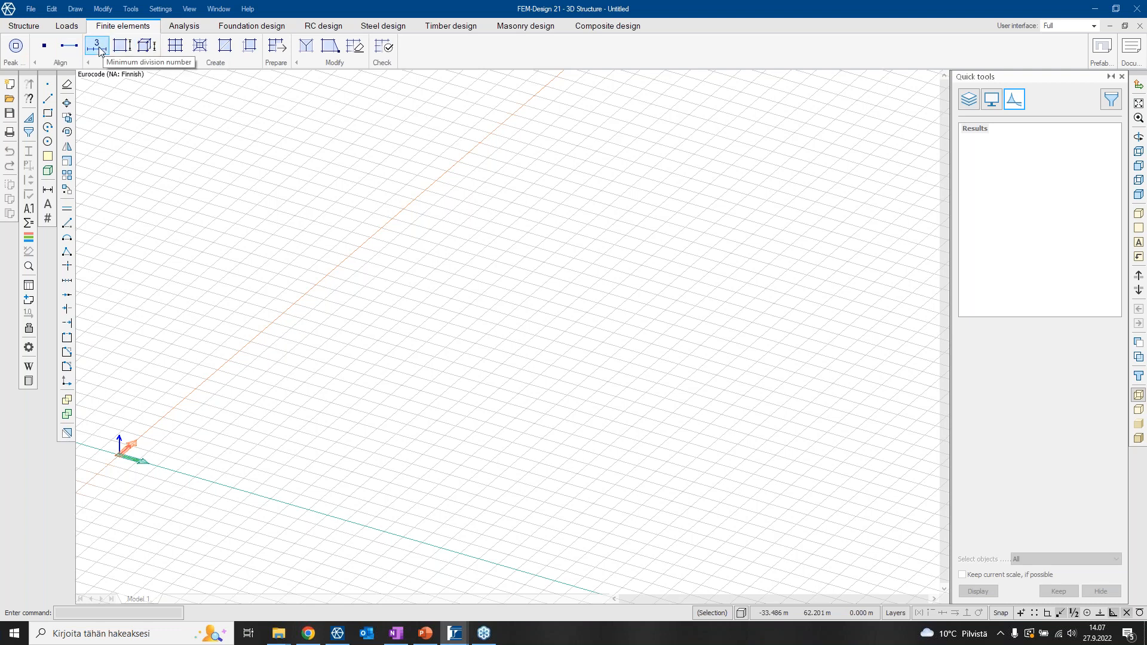
click(184, 25)
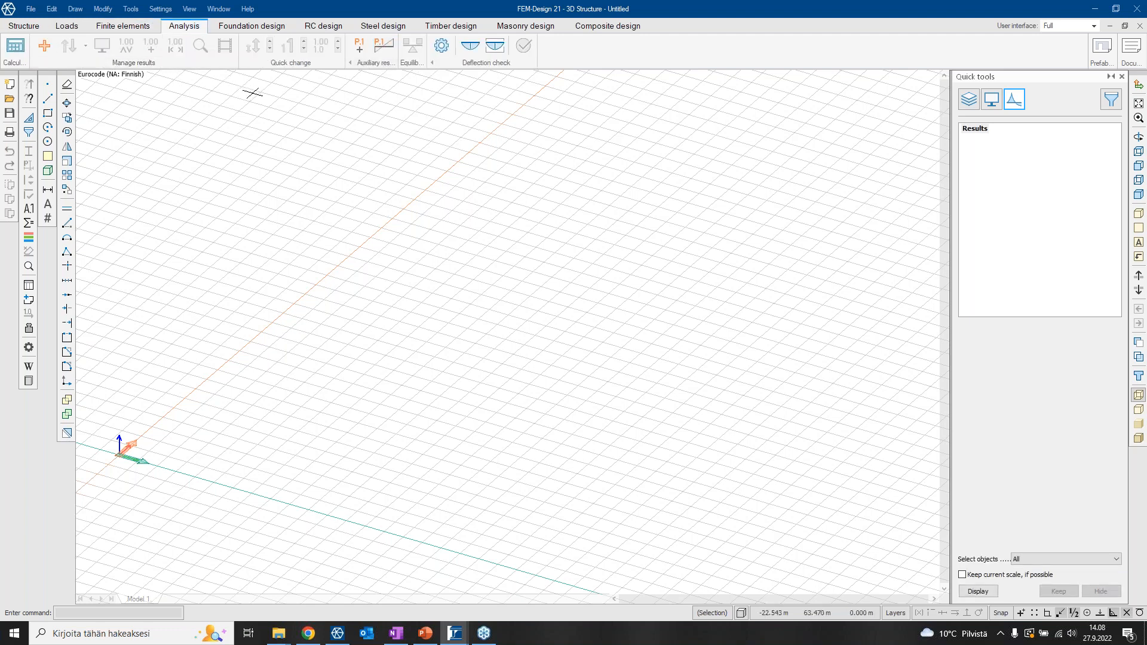
click(45, 45)
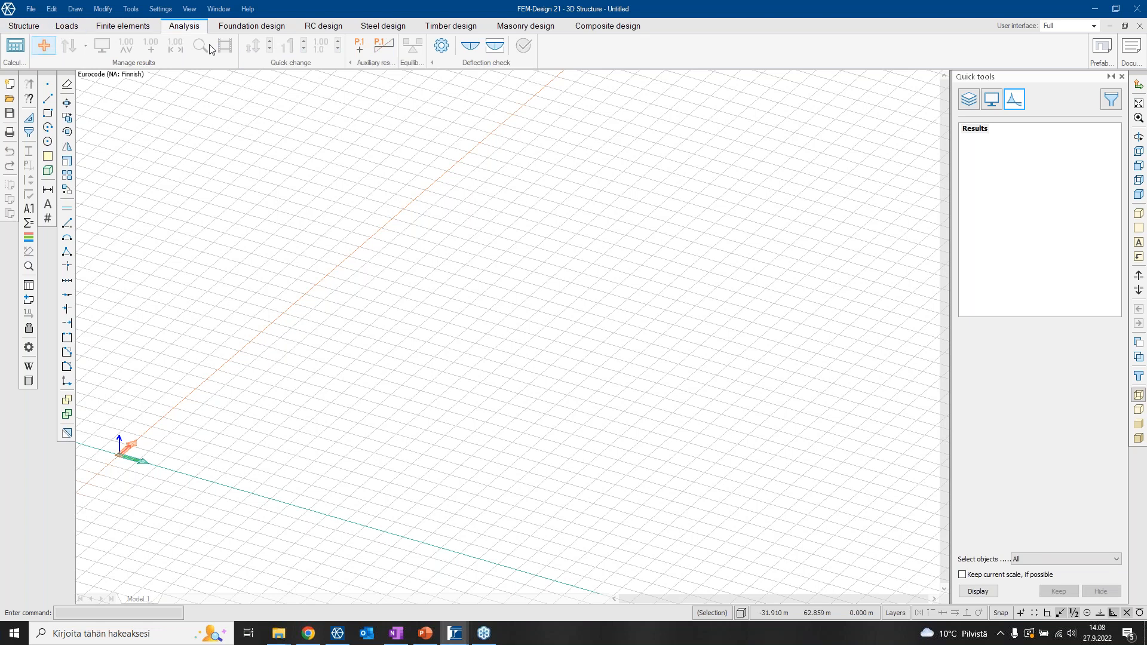
- Start opening a file and browse through StruSoft, Koulutukset and Webinaarit to the 3D FEM Design Introduction folder
click(31, 12)
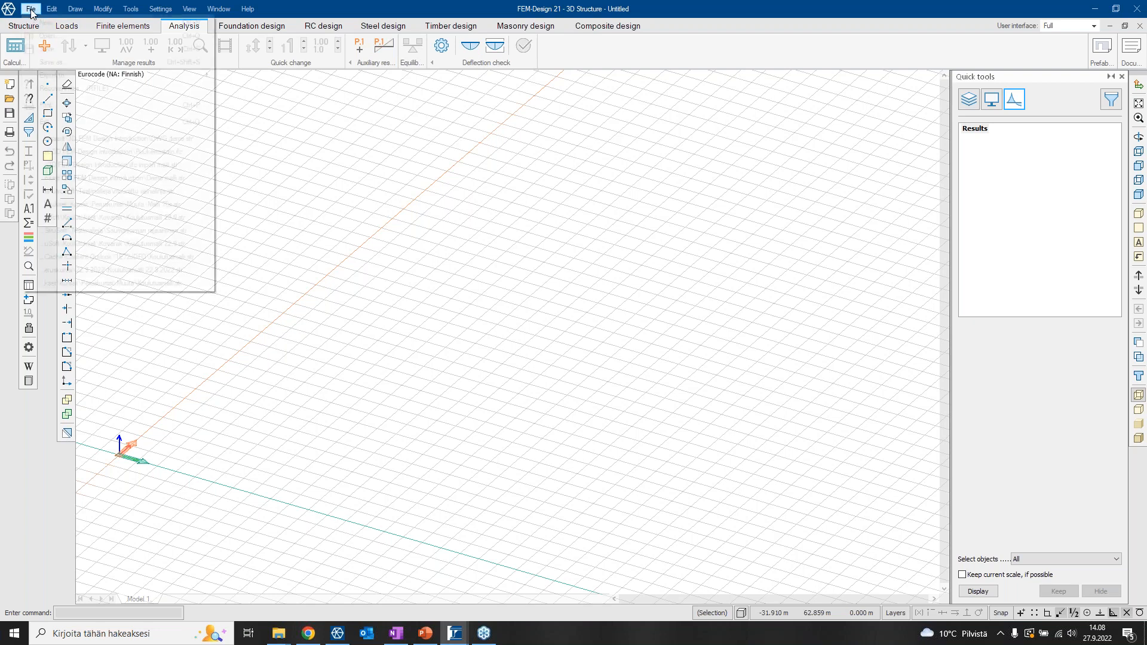
click(47, 34)
click(379, 343)
scroll(470, 285, down, 3)
double_click(469, 282)
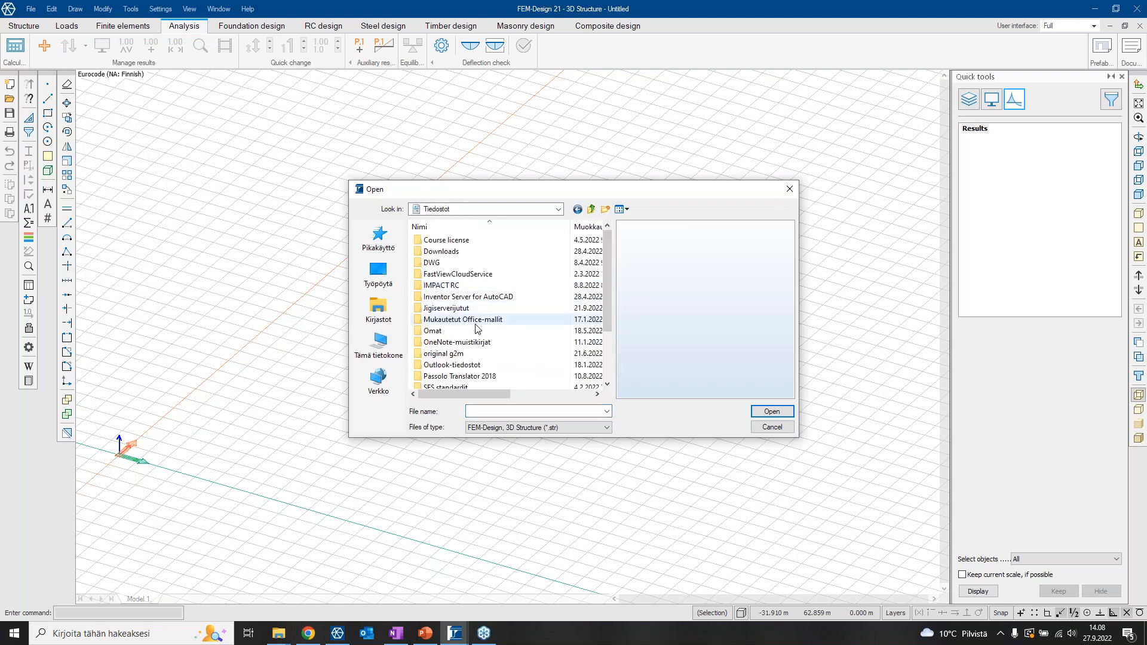
scroll(472, 335, down, 1)
double_click(442, 367)
scroll(454, 361, down, 1)
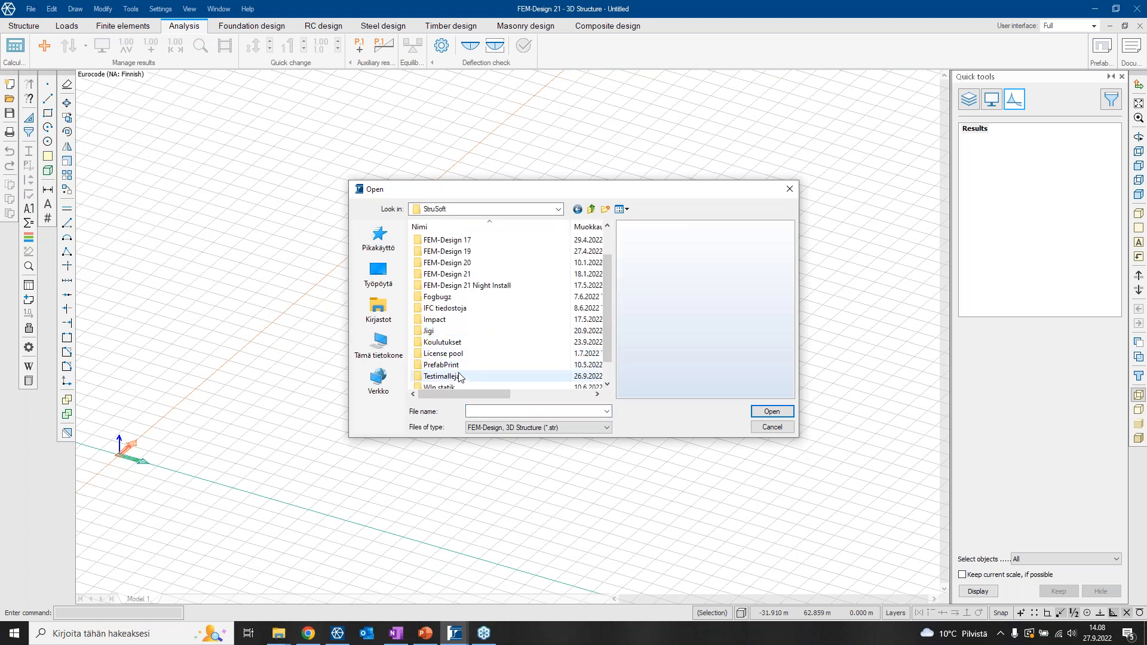
scroll(468, 352, down, 1)
double_click(442, 319)
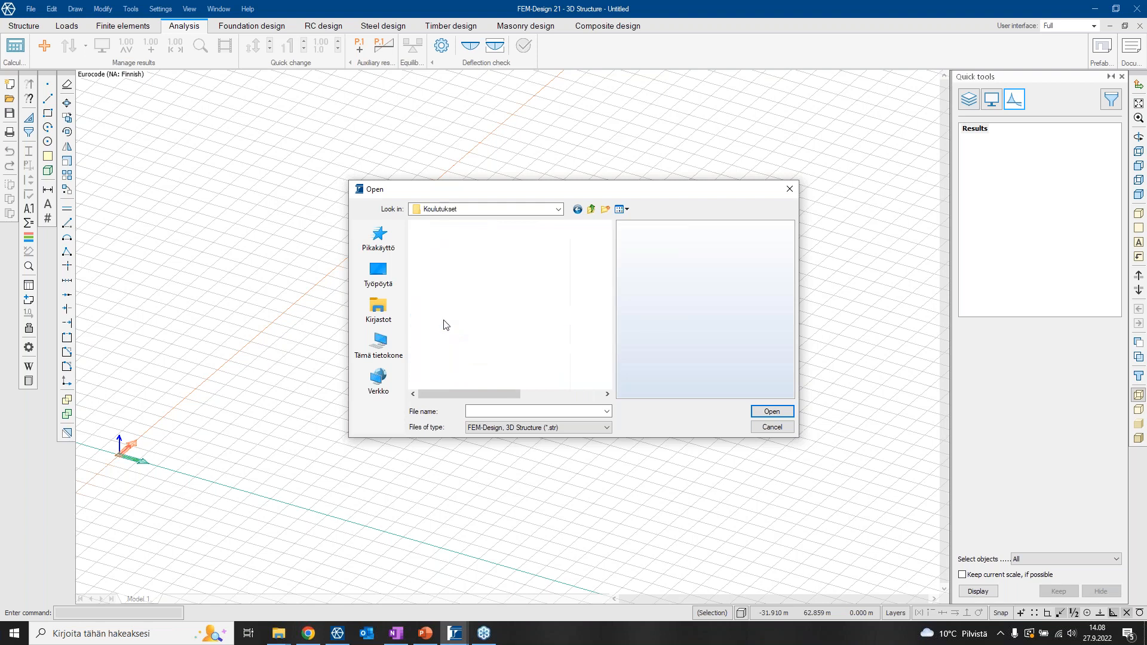
double_click(451, 320)
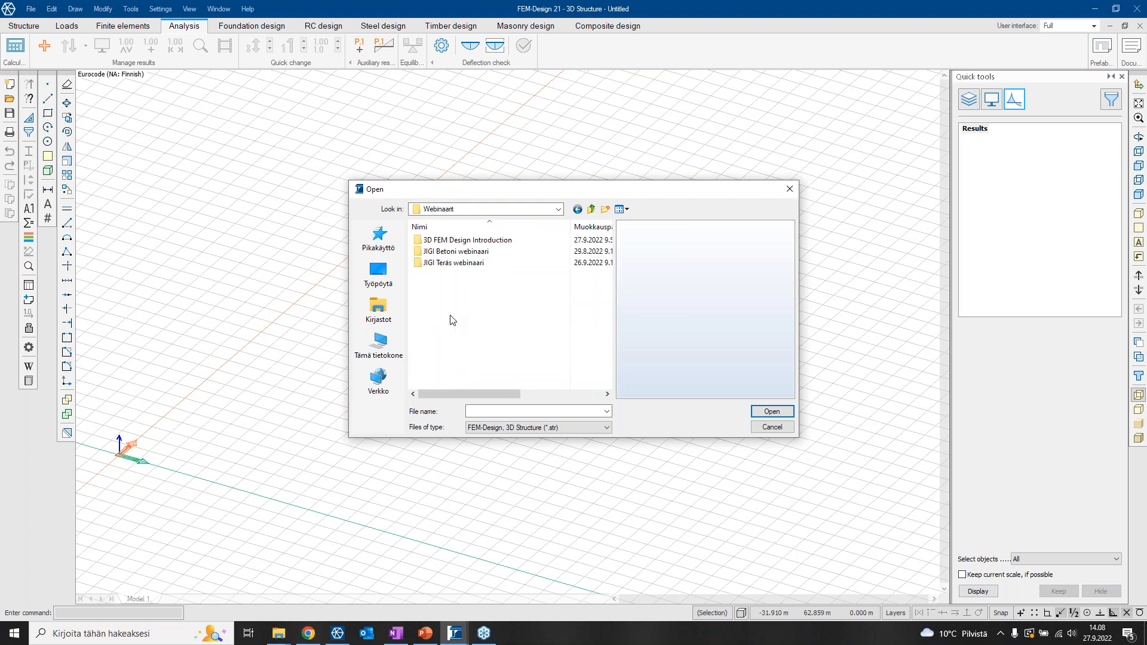
double_click(451, 240)
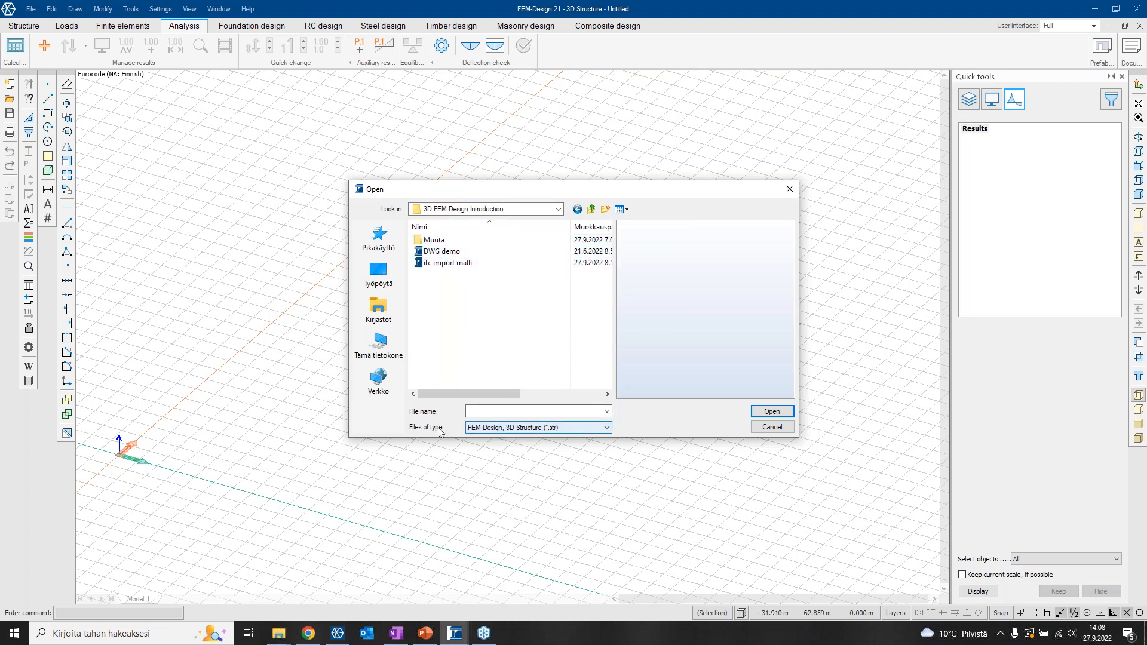
- Filter the file list to IFC files (*.ifc) and open Puukerrostalo
click(496, 431)
click(491, 515)
click(454, 251)
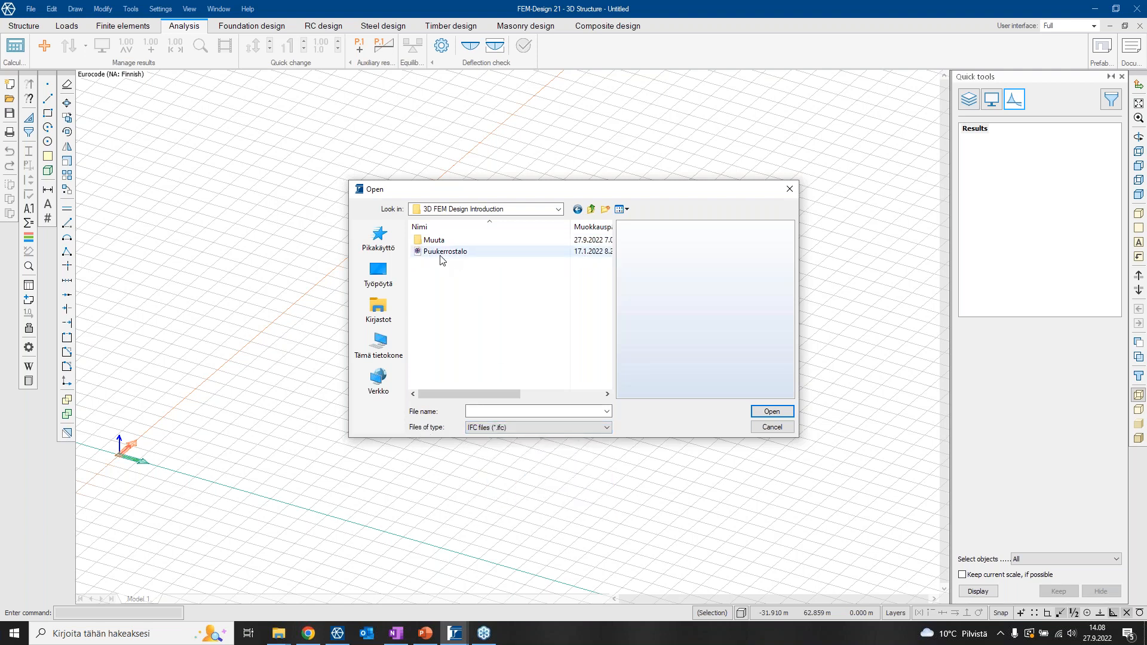
click(777, 411)
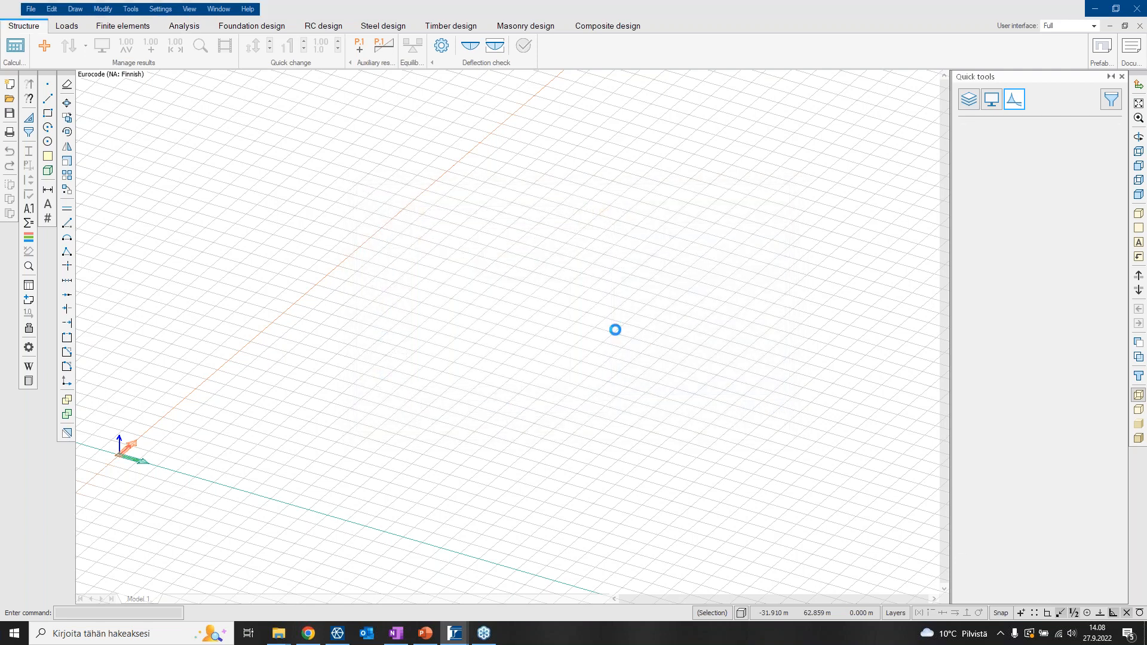
- Review the project position, IFC layers and element mapping in the IFC import settings
drag(496, 91, 567, 123)
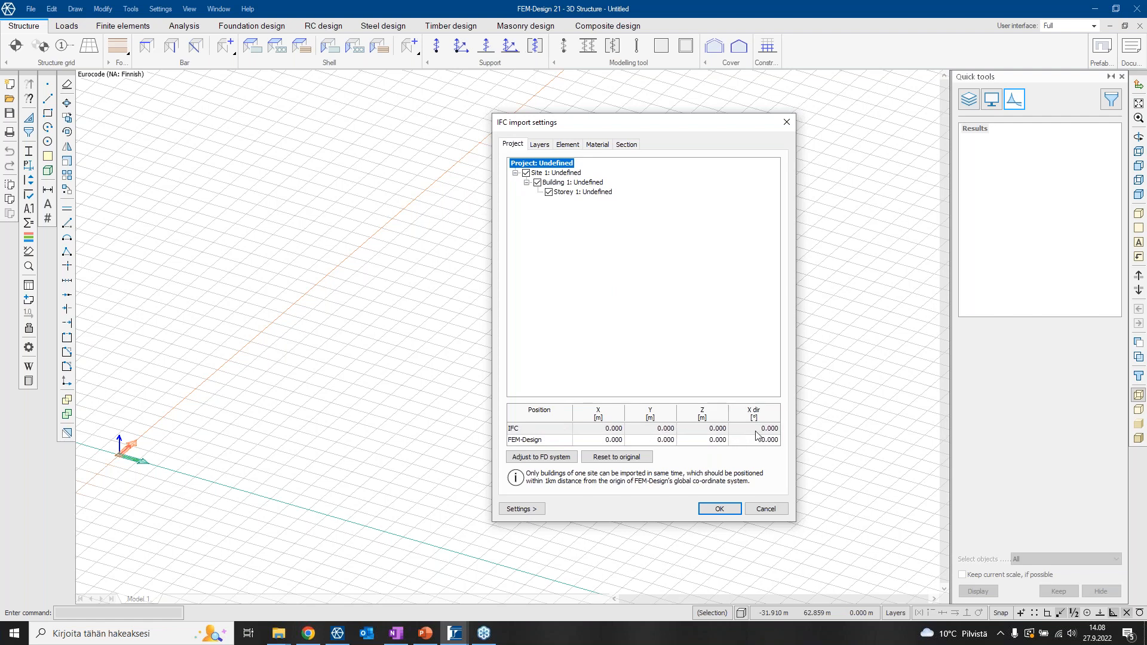
click(542, 147)
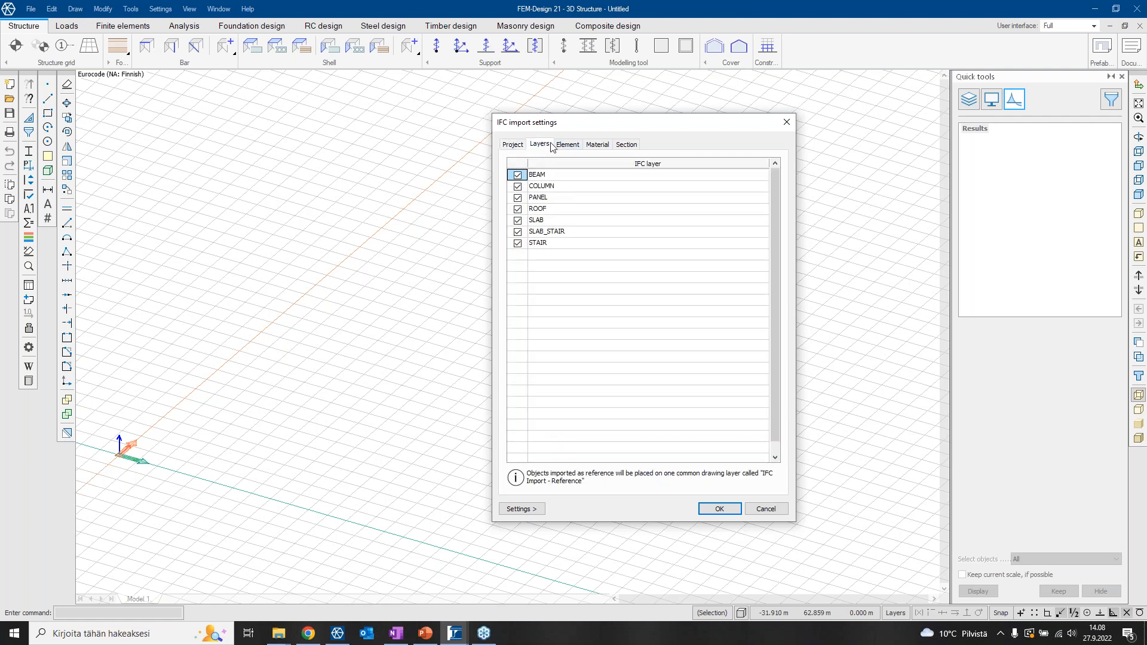
click(565, 144)
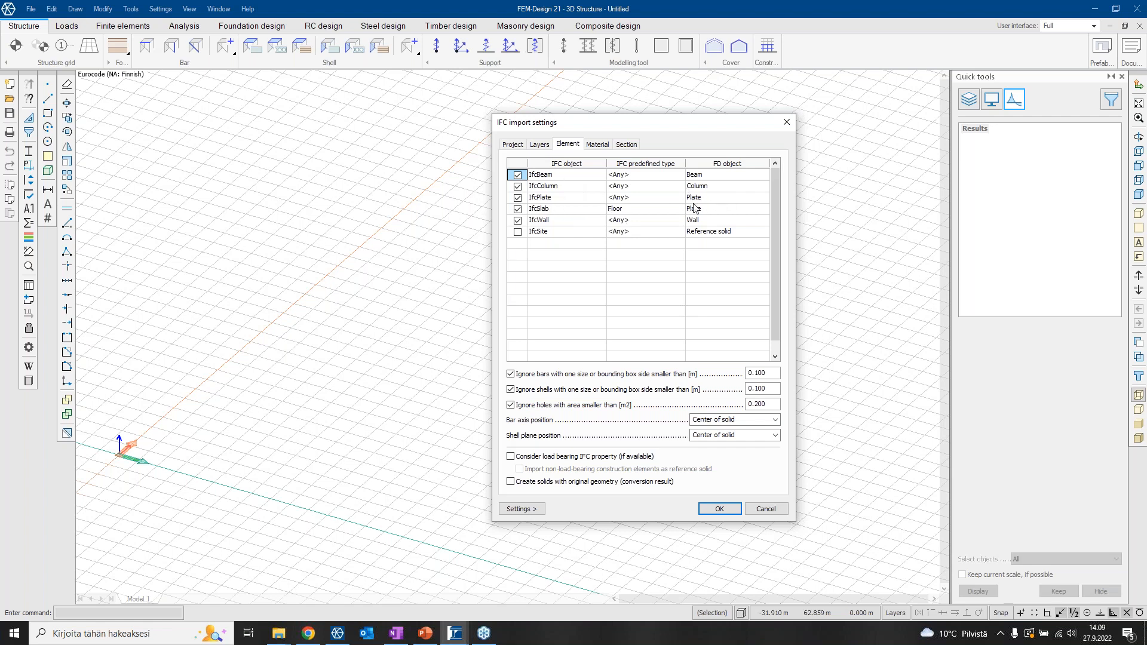
- Map the IFC material CONCRETE/Concrete_Undefined to the library material C30/37
click(598, 145)
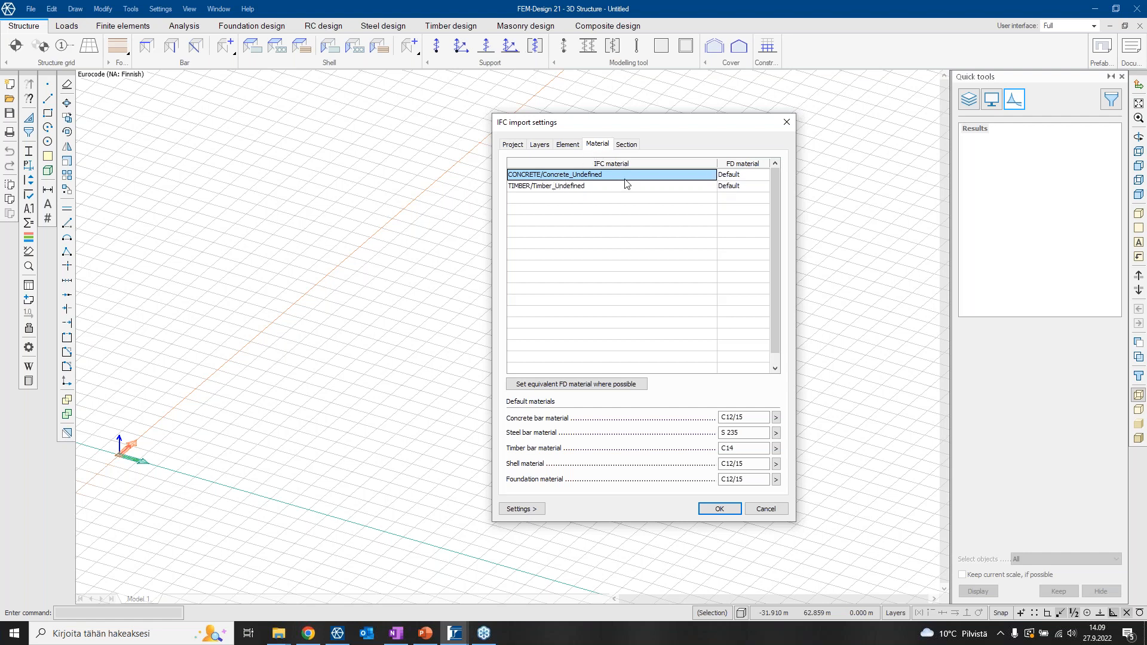
click(741, 175)
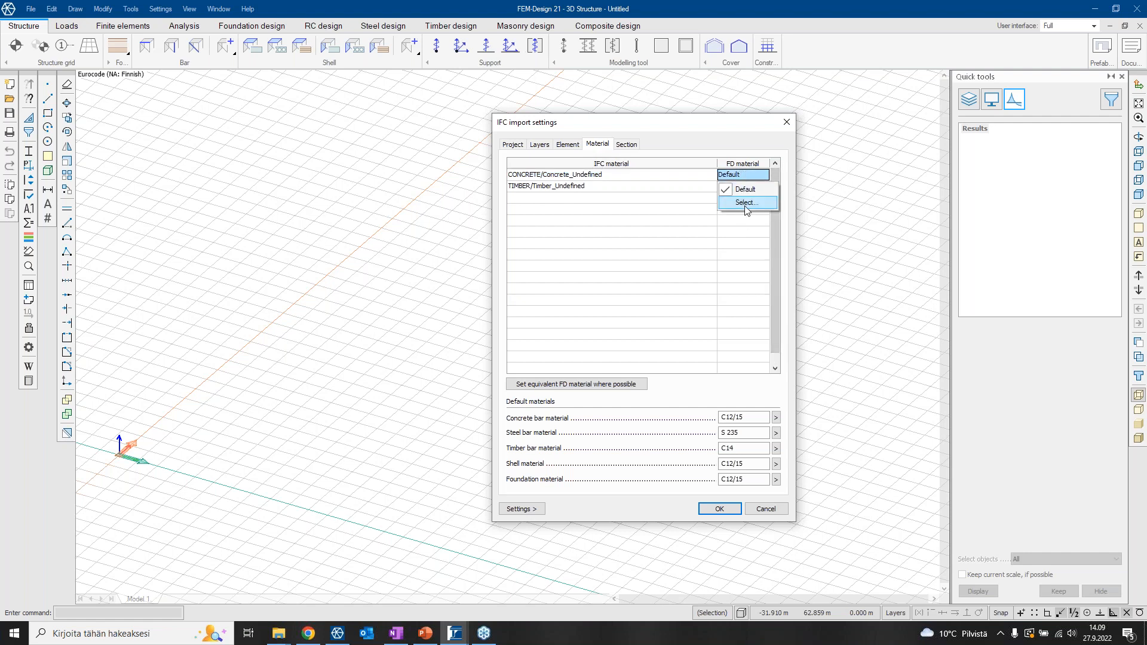
click(746, 204)
click(543, 219)
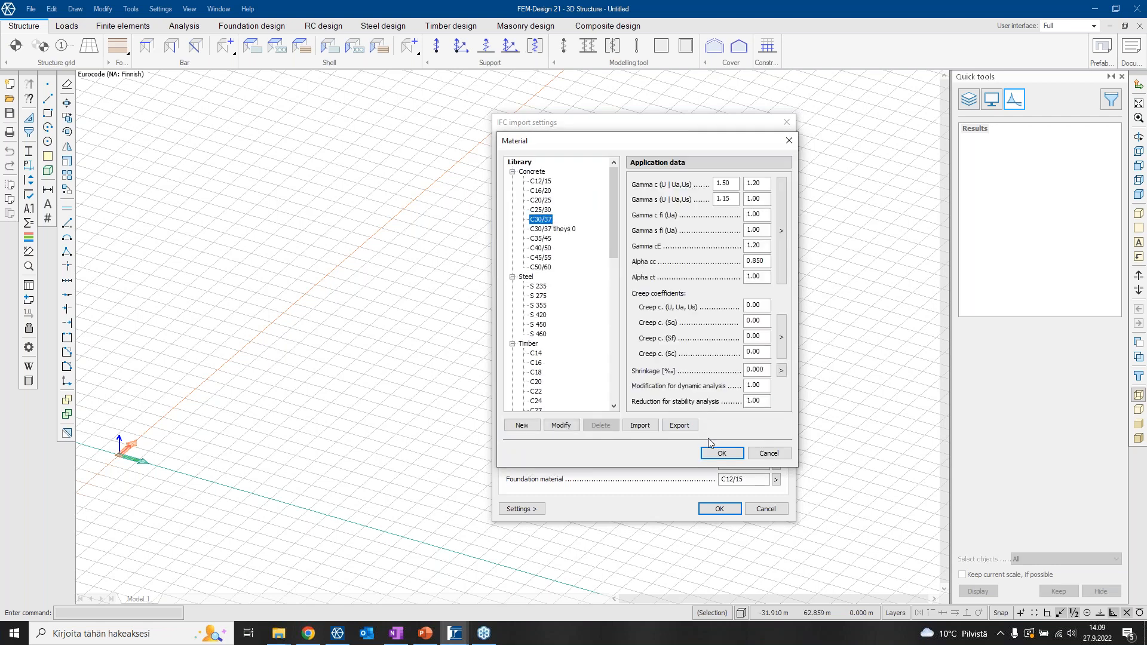
click(722, 453)
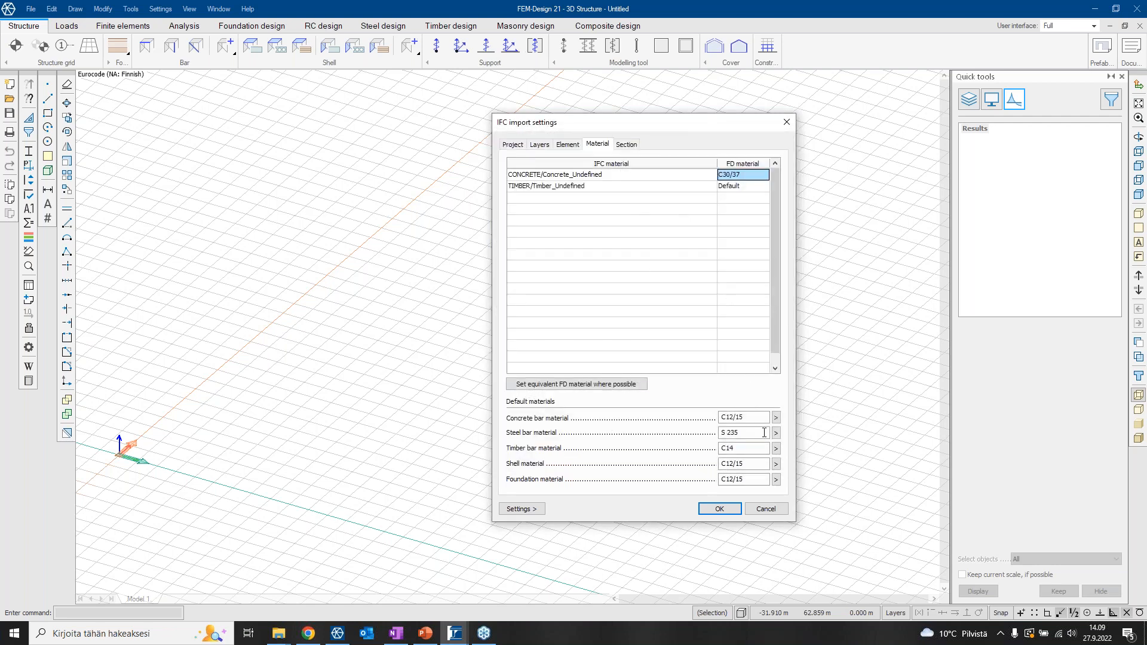
- Set the default timber bar material for the IFC import to C24
click(775, 448)
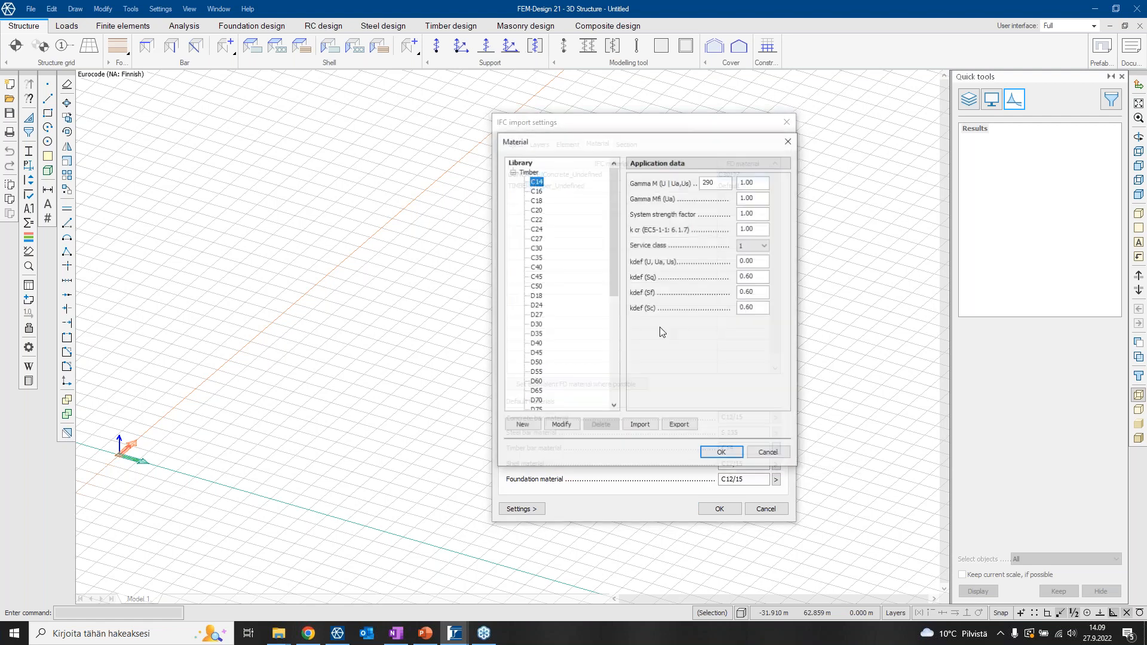
click(534, 221)
click(536, 229)
click(717, 454)
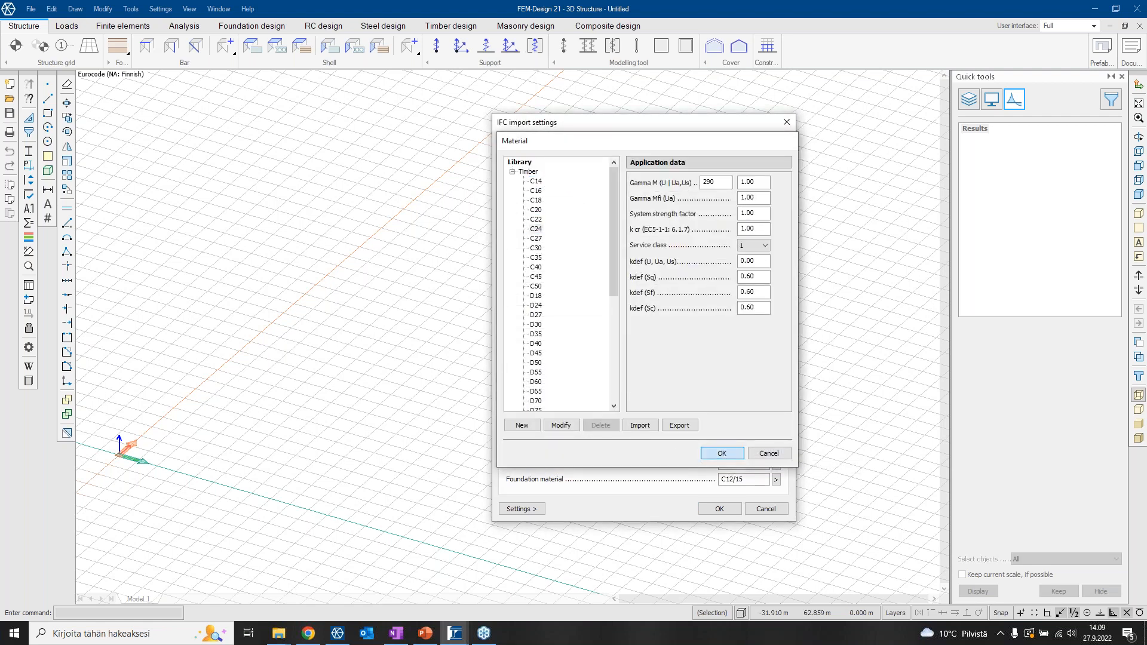
- Check the section mapping, run the IFC import with these settings and dismiss the import messages
click(622, 147)
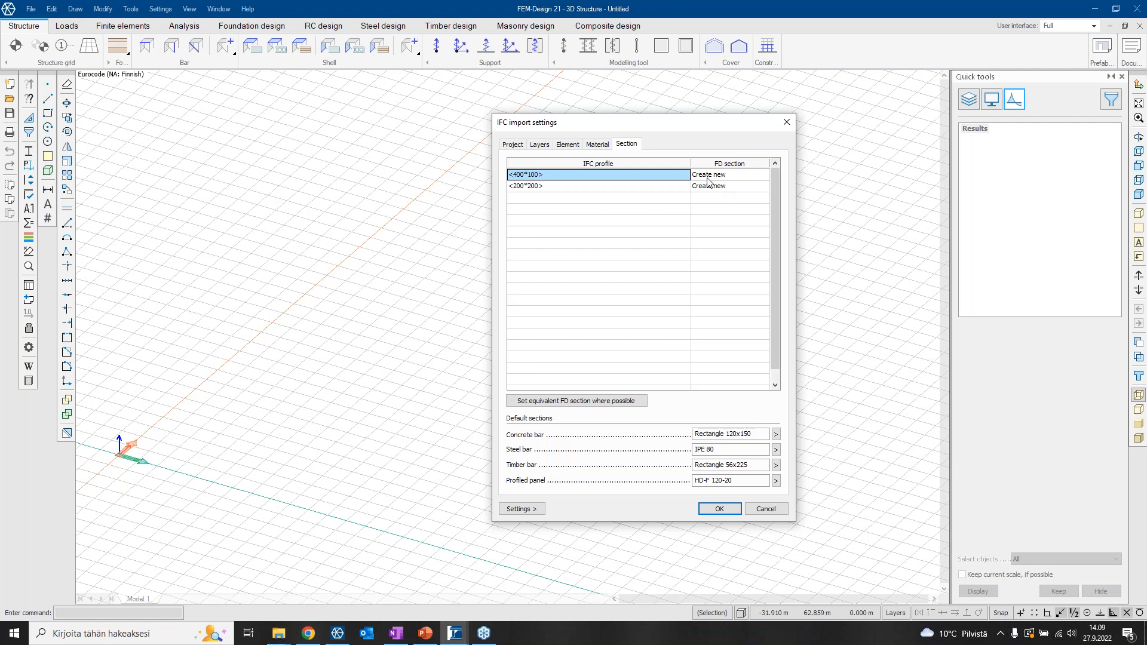
click(721, 513)
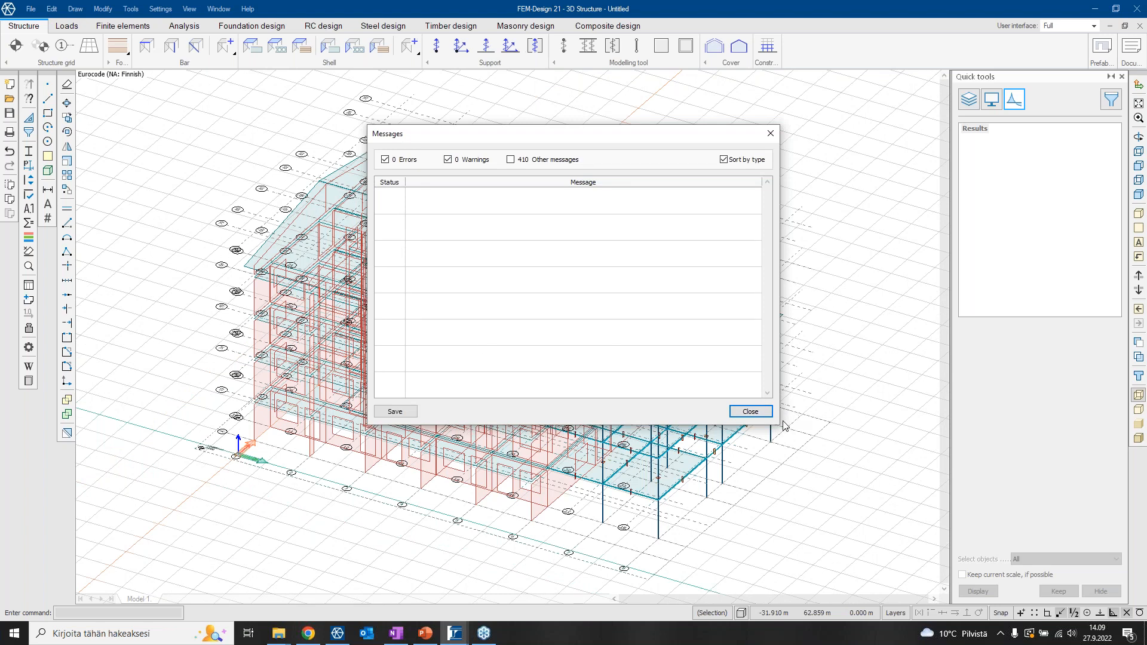
click(754, 411)
- Shade the imported building and compare its physical and analytical views at the gable facade
click(1140, 378)
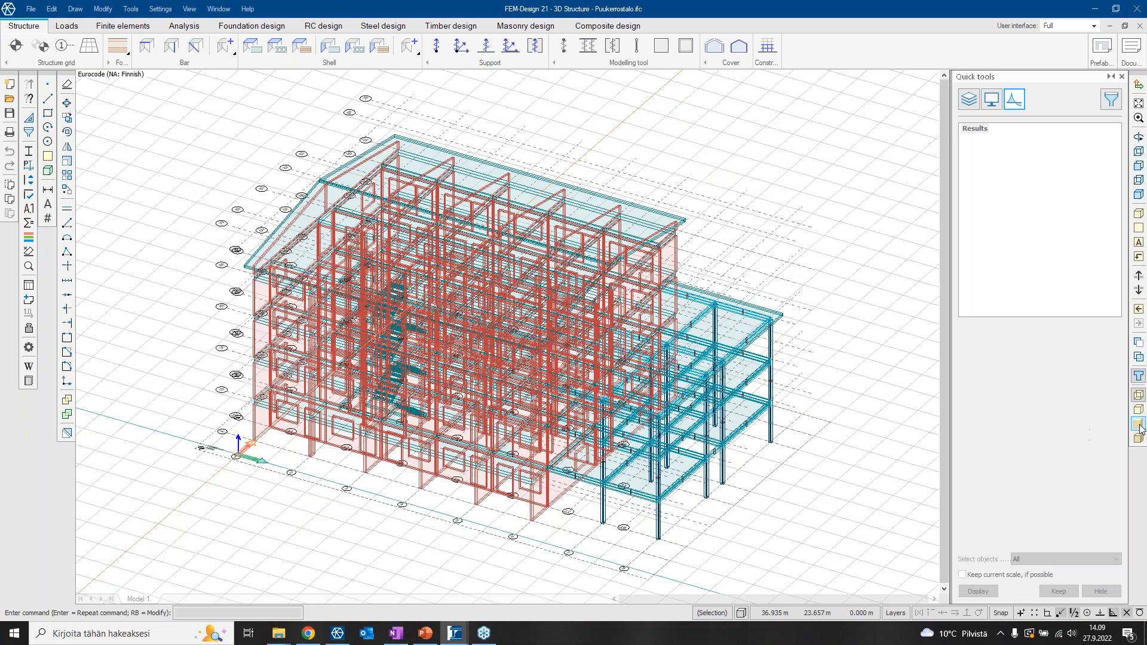
click(1138, 423)
middle_drag(567, 404, 816, 316)
scroll(256, 334, up, 3)
middle_drag(256, 337, 243, 317)
scroll(227, 307, up, 3)
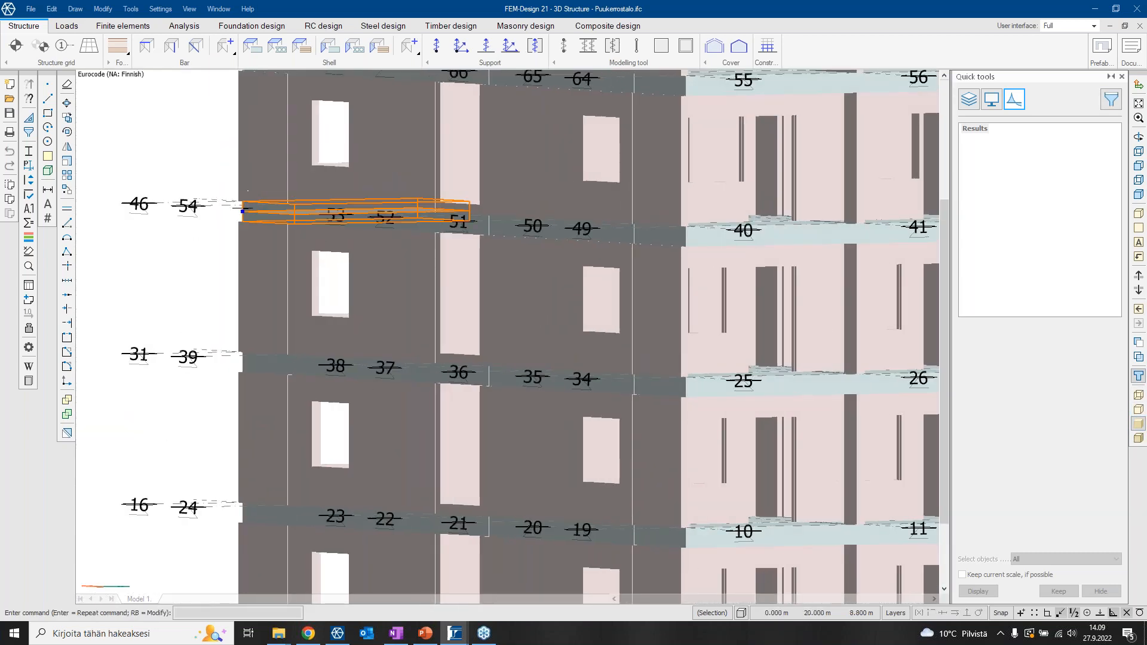
middle_drag(334, 213, 409, 319)
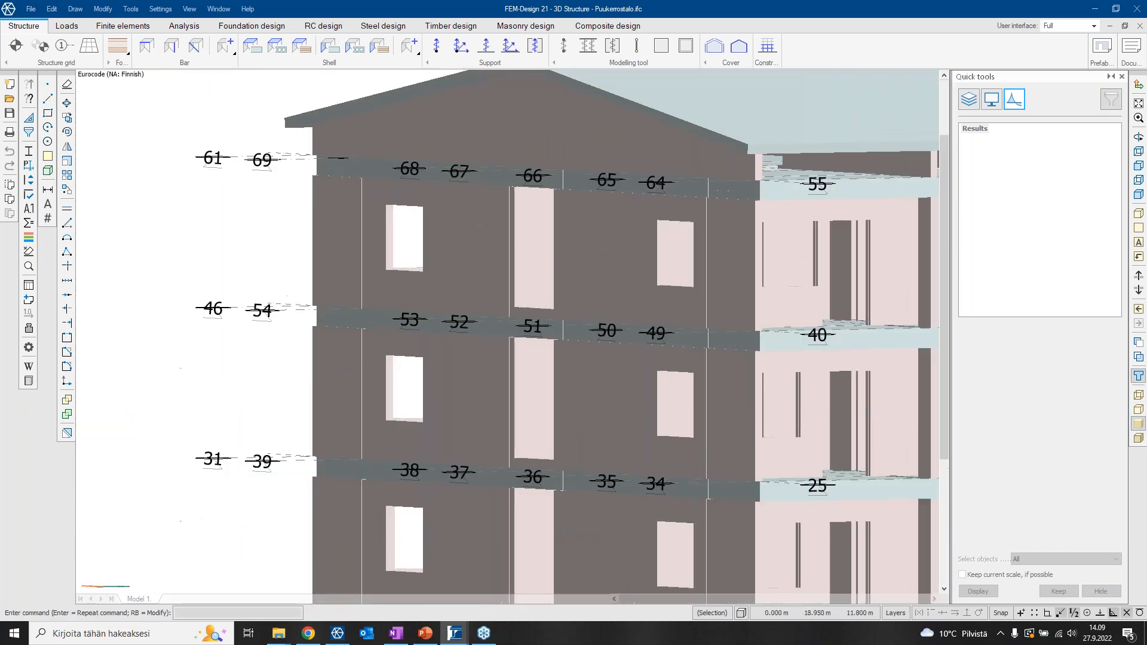
click(1137, 377)
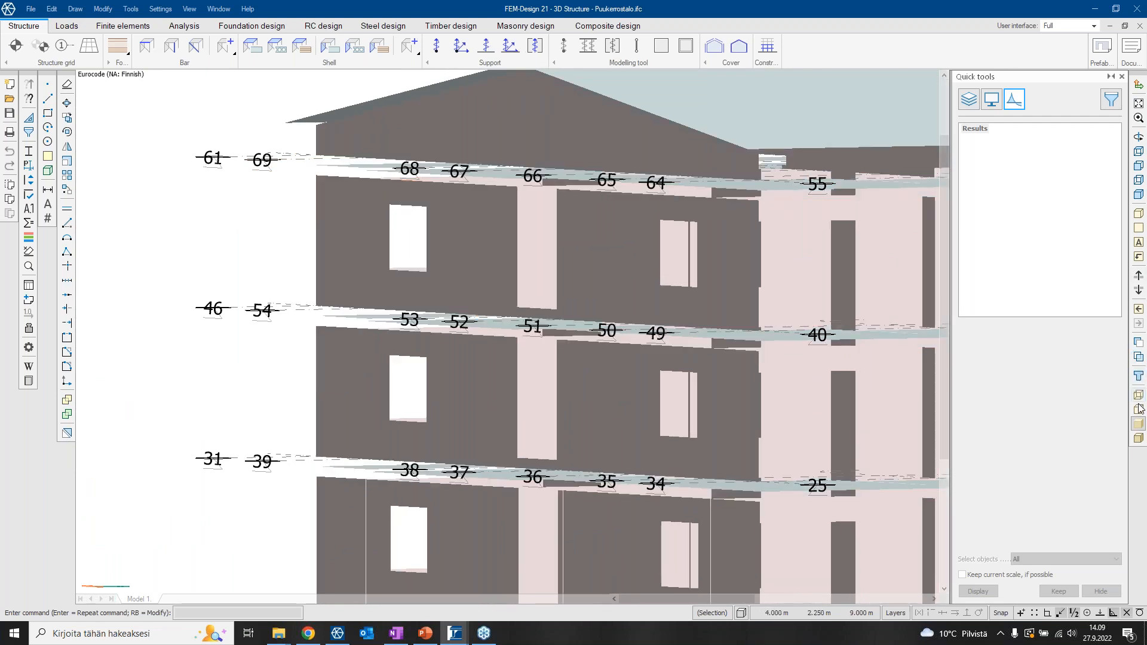
- Show the model in wireframe and examine how the wall edges and floor slabs connect at the building corner
click(1138, 394)
scroll(296, 166, up, 5)
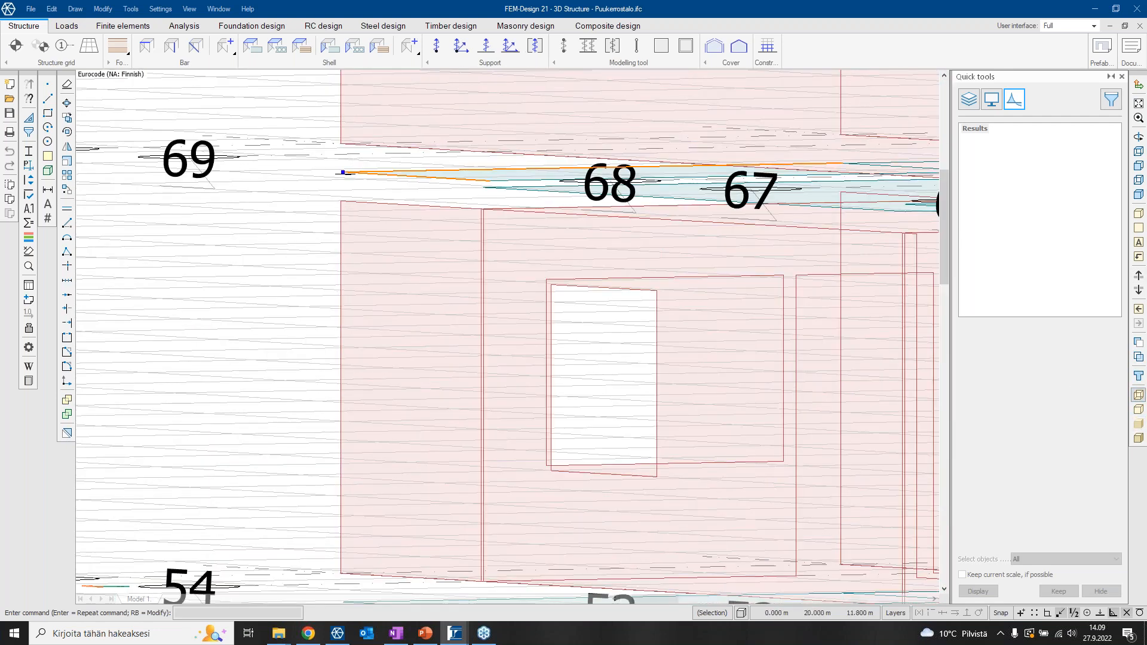
mouse_move(505, 208)
middle_down()
mouse_move(499, 235)
mouse_move(521, 217)
middle_up()
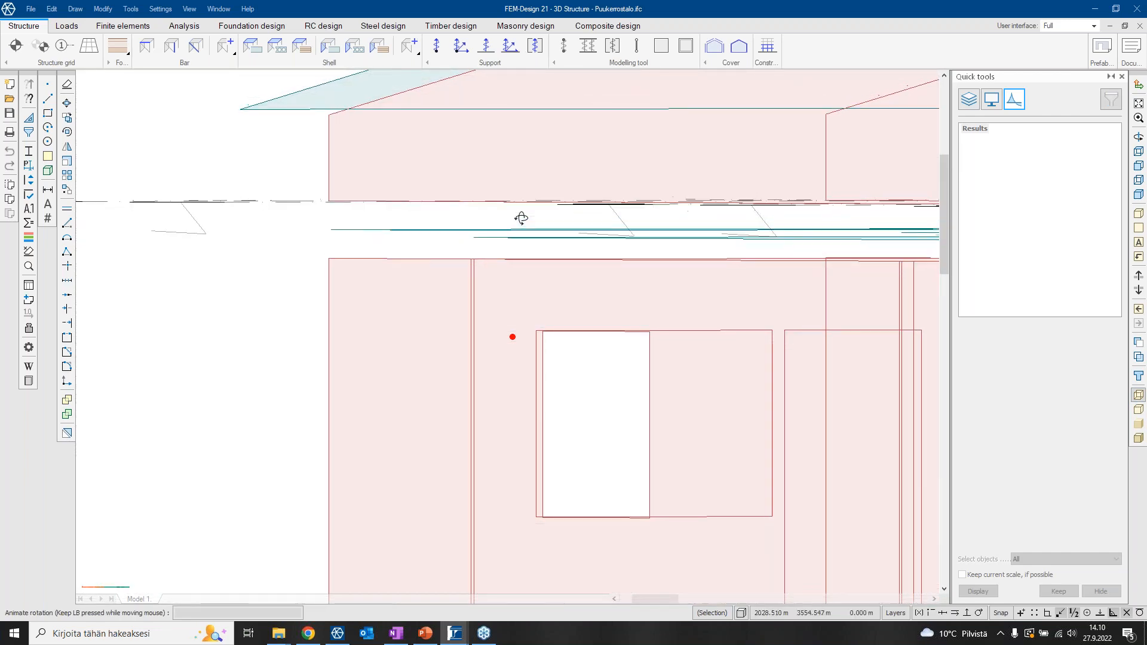
scroll(427, 247, down, 3)
mouse_move(428, 248)
shift+middle_down()
mouse_move(430, 274)
mouse_move(366, 266)
mouse_move(445, 282)
mouse_move(440, 267)
mouse_move(502, 263)
mouse_move(465, 247)
shift+middle_up()
scroll(457, 246, down, 5)
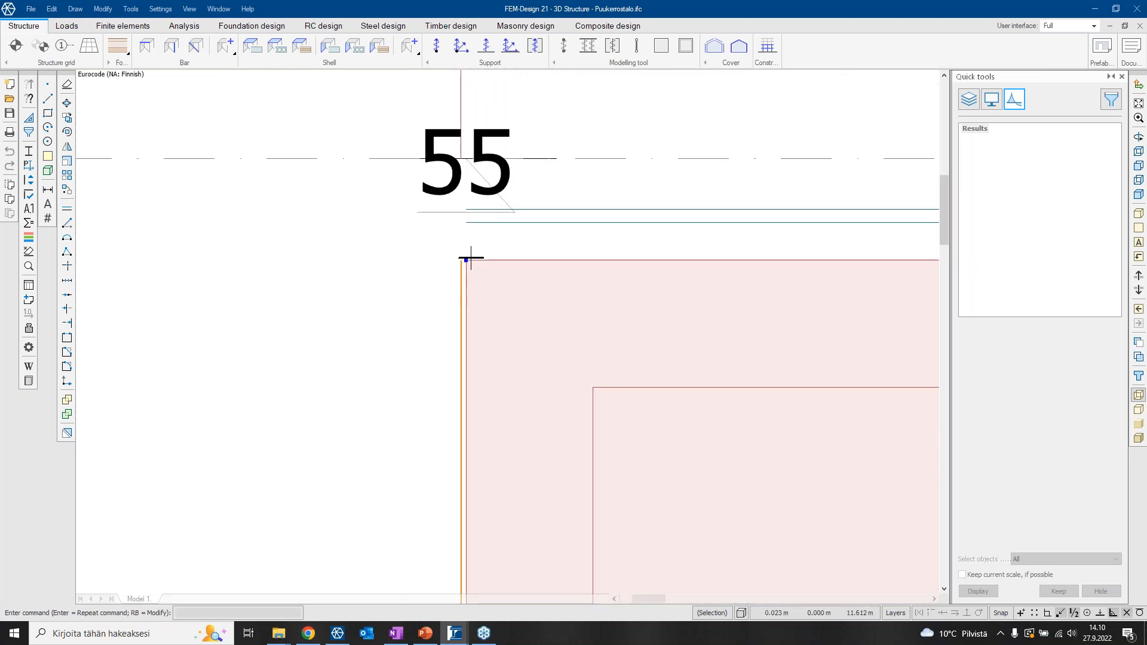
middle_drag(615, 328, 430, 309)
scroll(430, 308, down, 1)
- View the building in plan and examine the plates that form the stair between the walls of the stairwell
shift+middle_drag(625, 455, 598, 520)
shift+middle_drag(572, 457, 544, 514)
middle_drag(518, 454, 538, 408)
scroll(539, 408, up, 2)
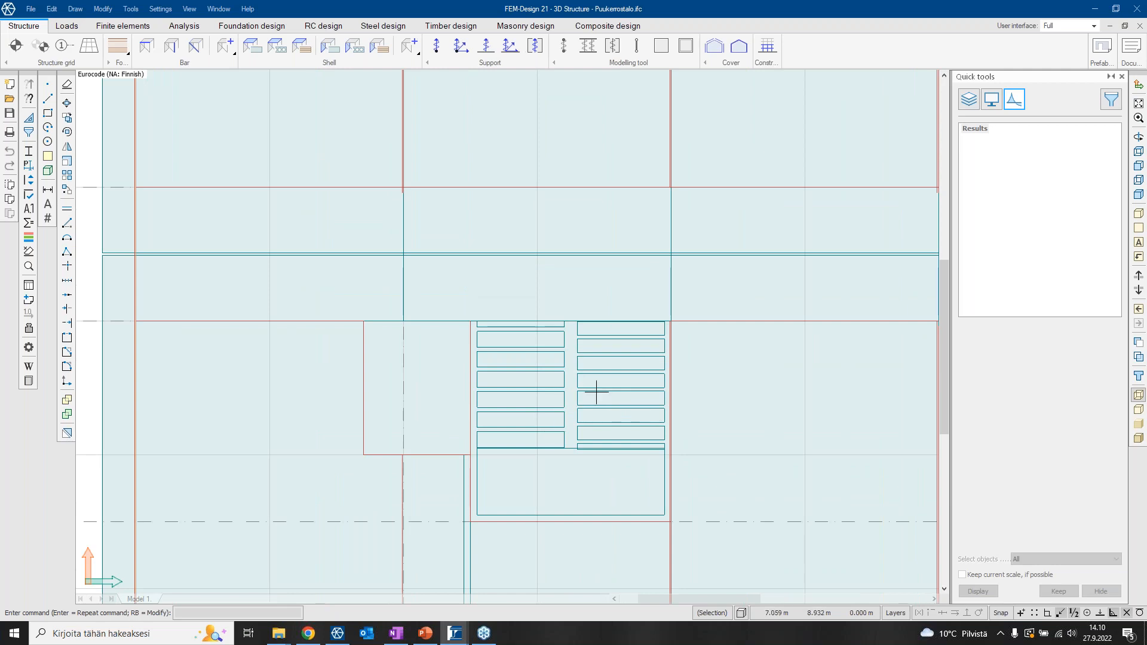
scroll(625, 478, up, 2)
scroll(663, 445, down, 4)
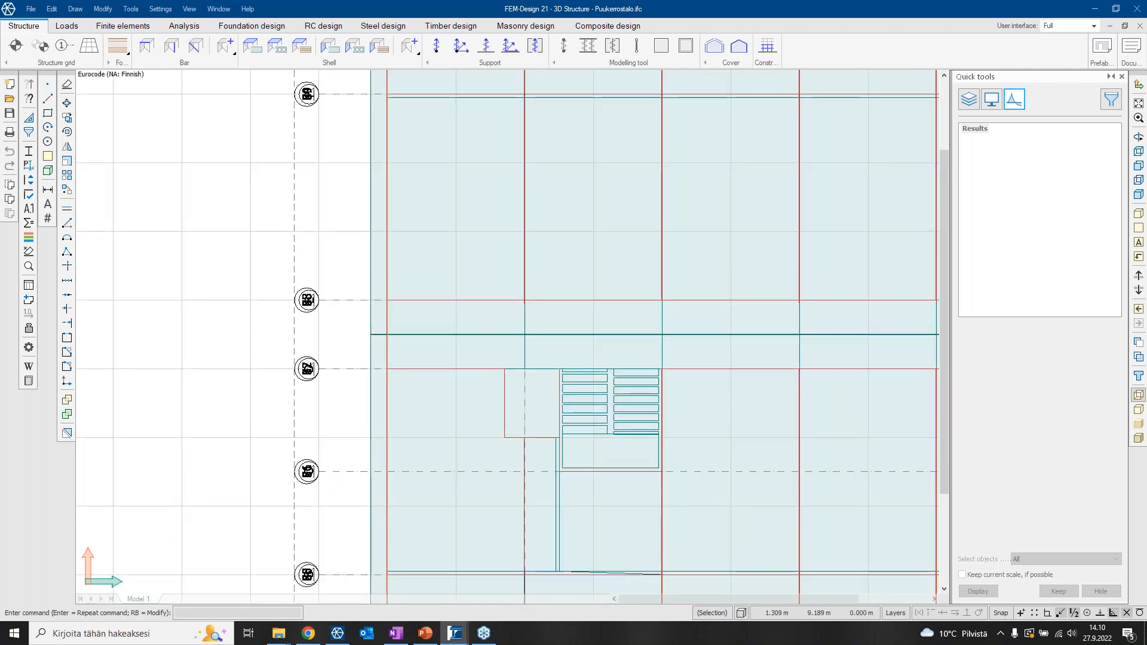
scroll(406, 399, down, 4)
scroll(549, 399, up, 5)
scroll(541, 394, up, 2)
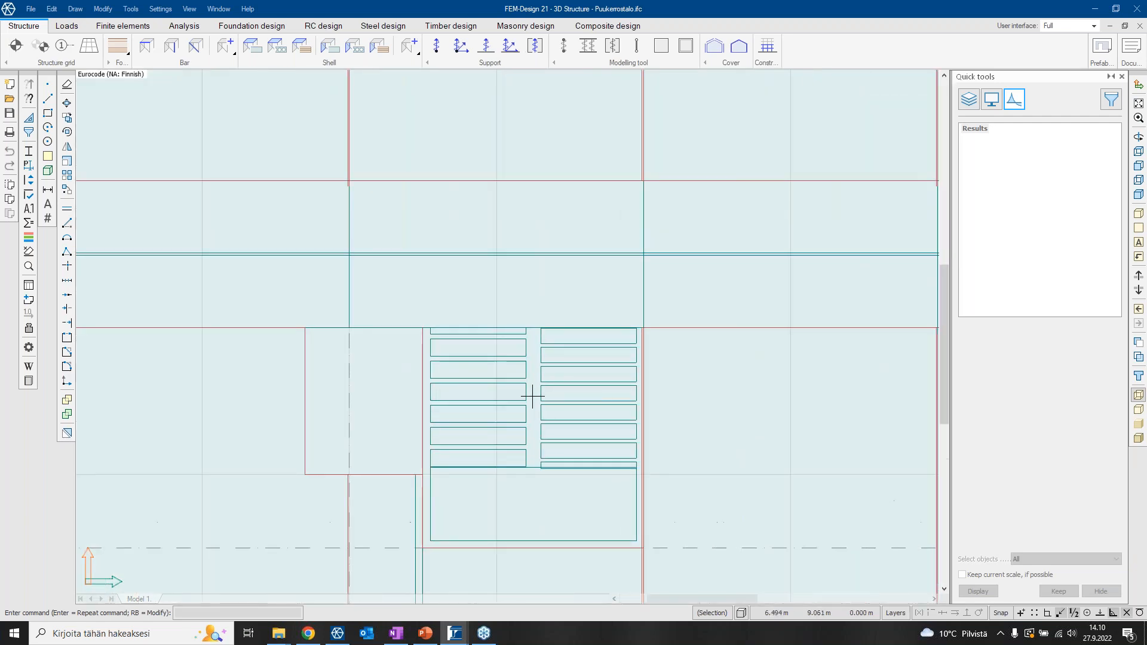
scroll(538, 391, down, 1)
scroll(647, 389, up, 1)
scroll(657, 394, down, 1)
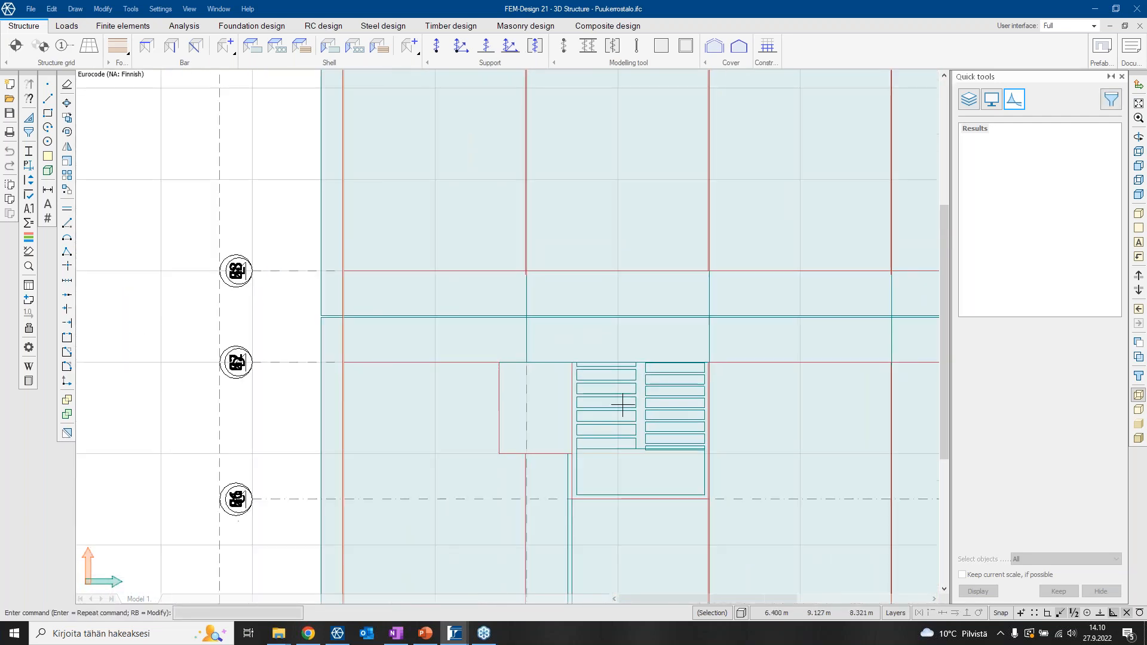
- Erase both flights of stair tread plates and the landing plate inside the stairwell
right_click(274, 403)
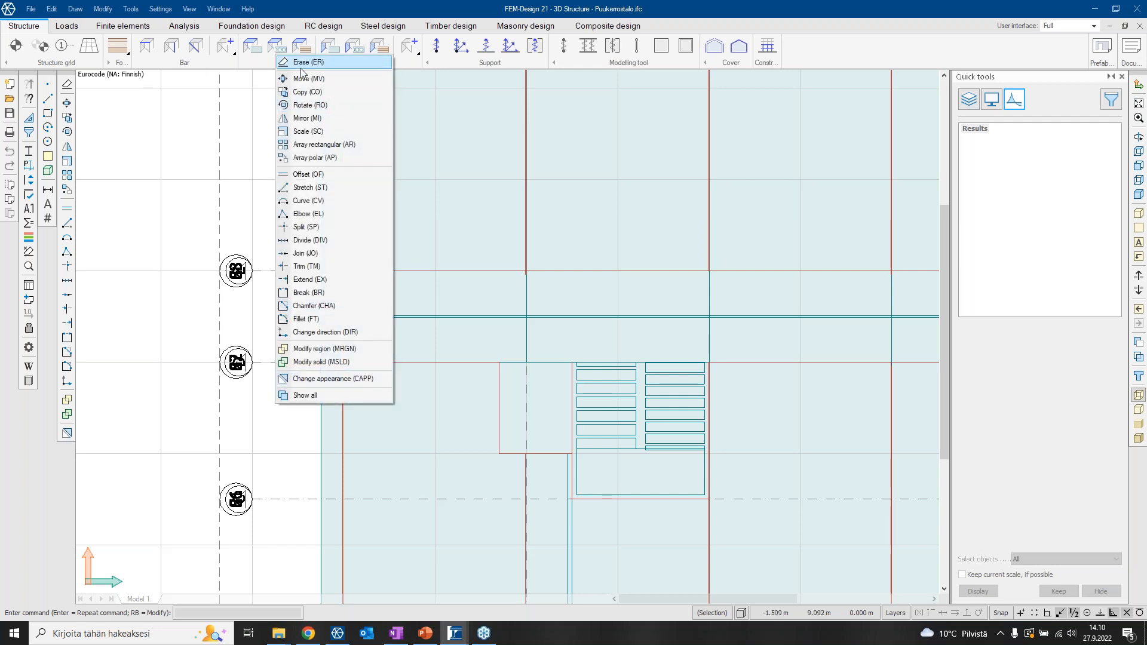
click(298, 71)
scroll(653, 416, up, 2)
scroll(742, 481, up, 2)
click(758, 481)
click(346, 191)
key(ctrl+z)
click(347, 193)
click(755, 500)
scroll(558, 422, down, 3)
click(350, 311)
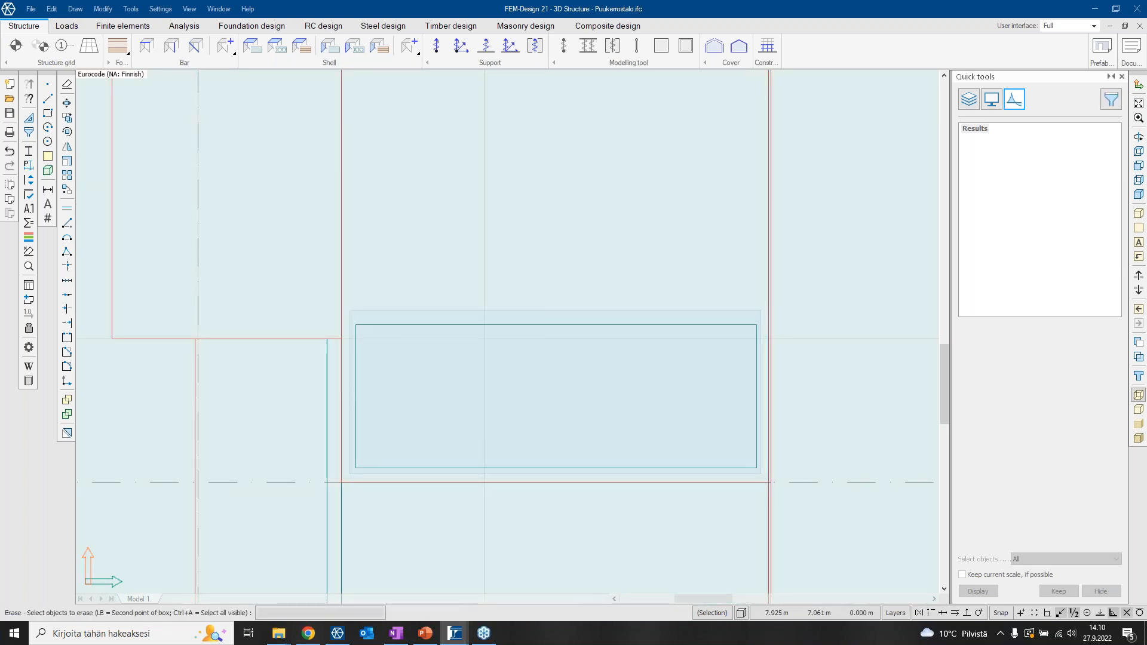
click(764, 476)
- Check the whole building in 3D, examine the level axes in the front elevation and leave the Erase command
scroll(652, 471, down, 3)
shift+middle_drag(651, 472, 730, 413)
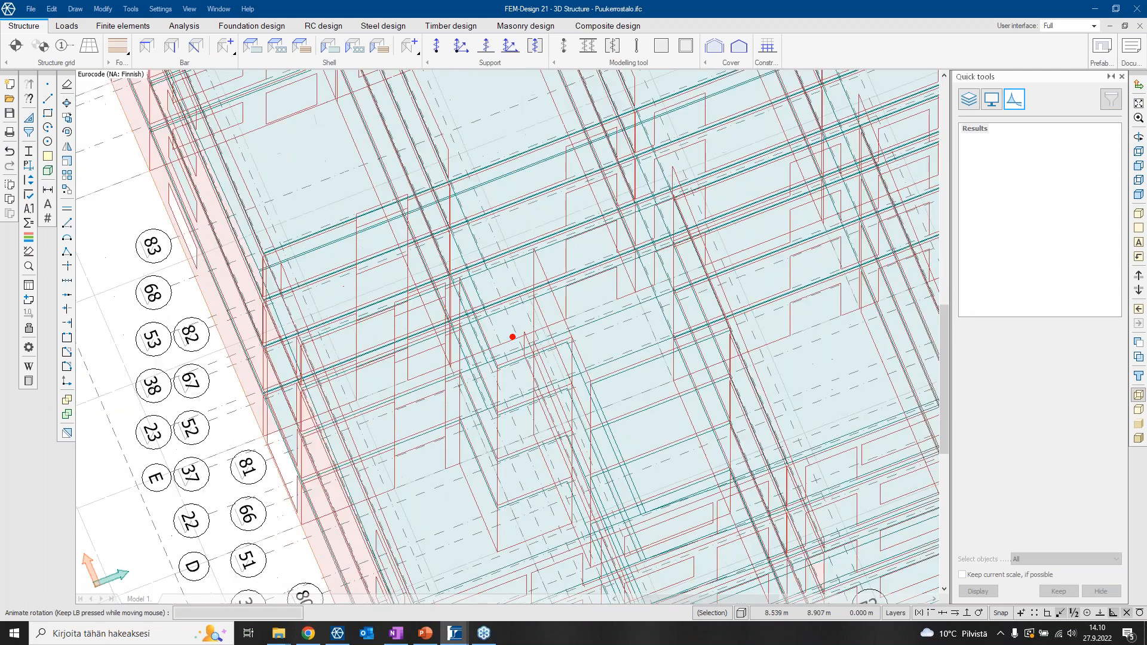
scroll(691, 476, down, 2)
shift+middle_drag(692, 476, 750, 421)
key(ctrl+Down)
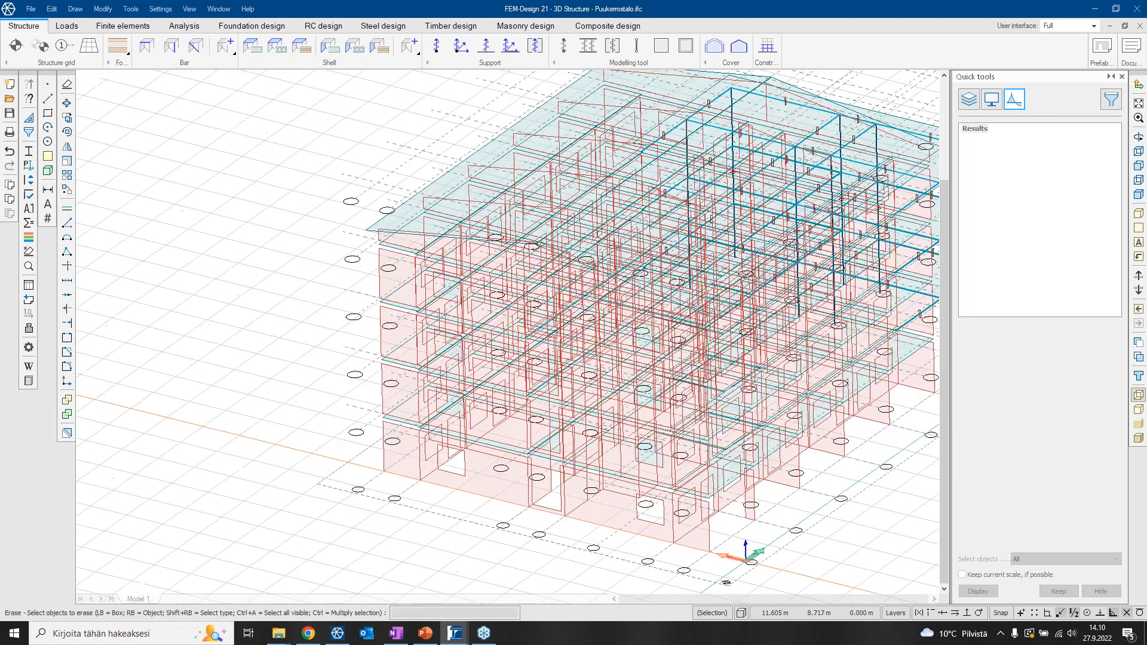
scroll(543, 312, up, 3)
scroll(543, 312, up, 1)
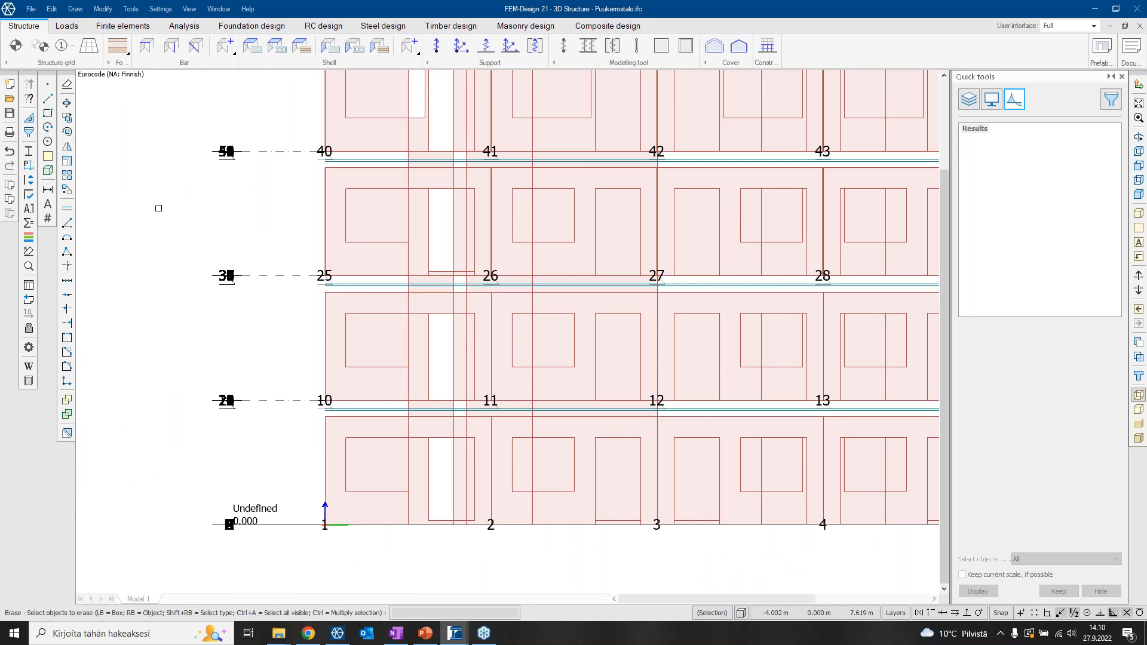
scroll(274, 253, down, 3)
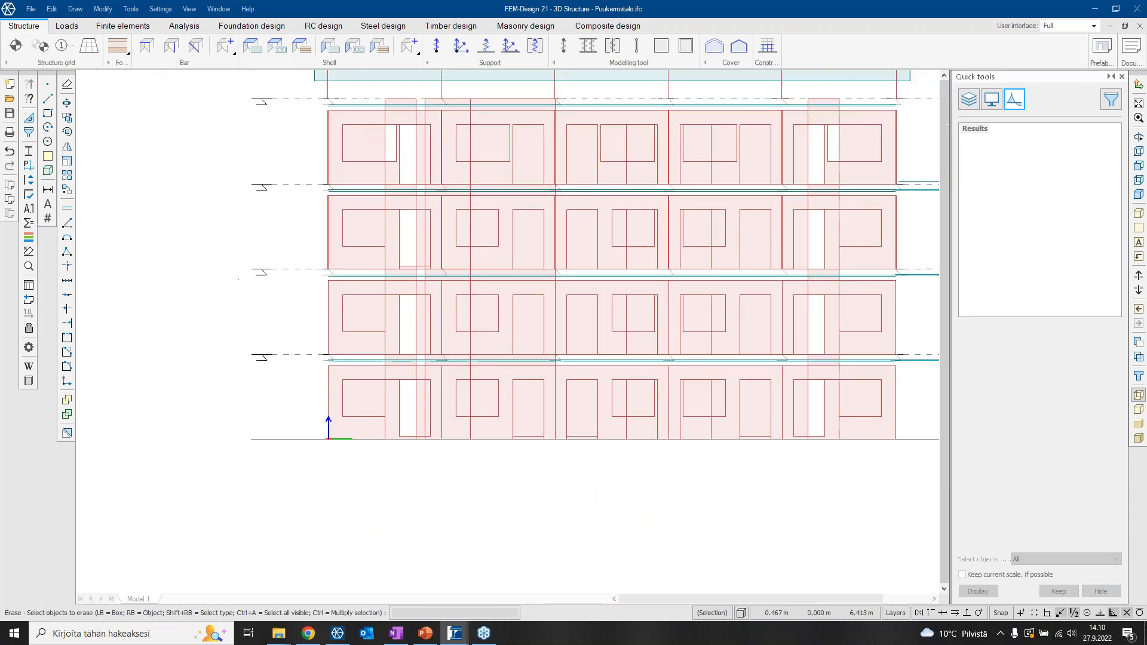
key(Escape)
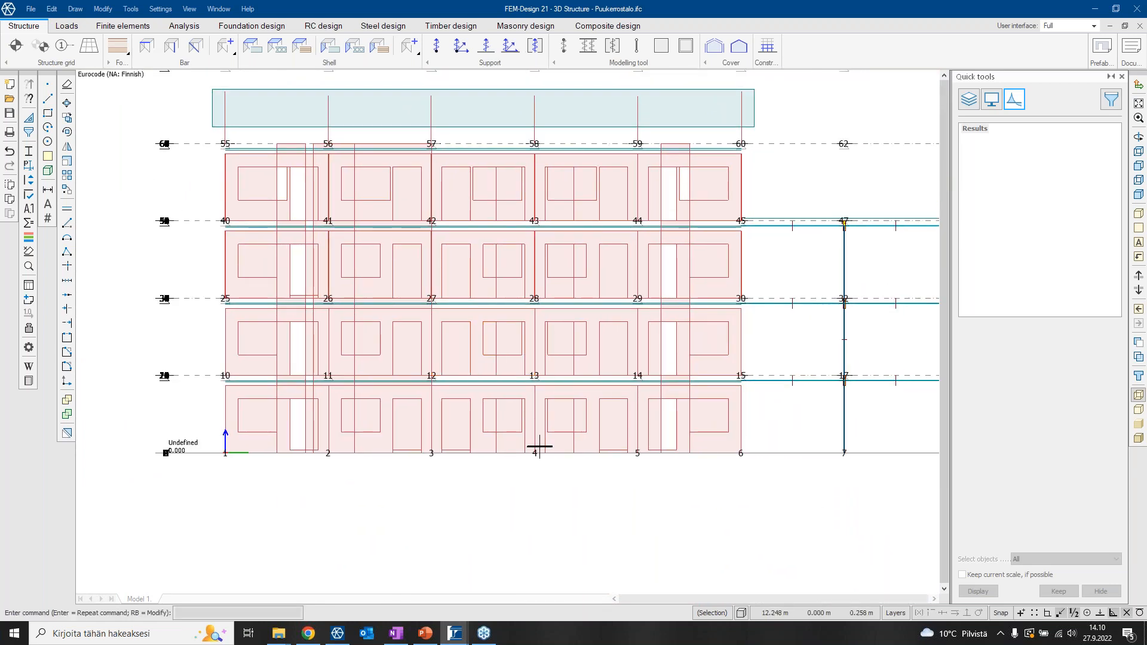
- Erase the imported axis lines above ground level in both the front and side elevations
middle_drag(659, 448, 440, 486)
middle_drag(254, 333, 602, 347)
right_click(295, 458)
click(353, 112)
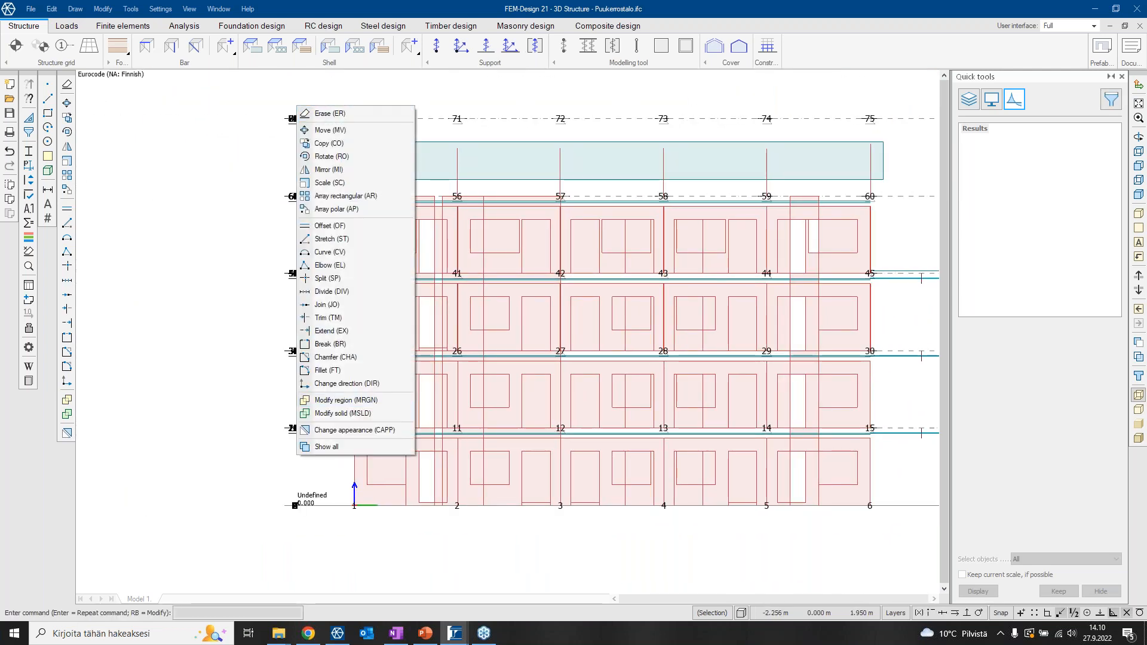
click(315, 452)
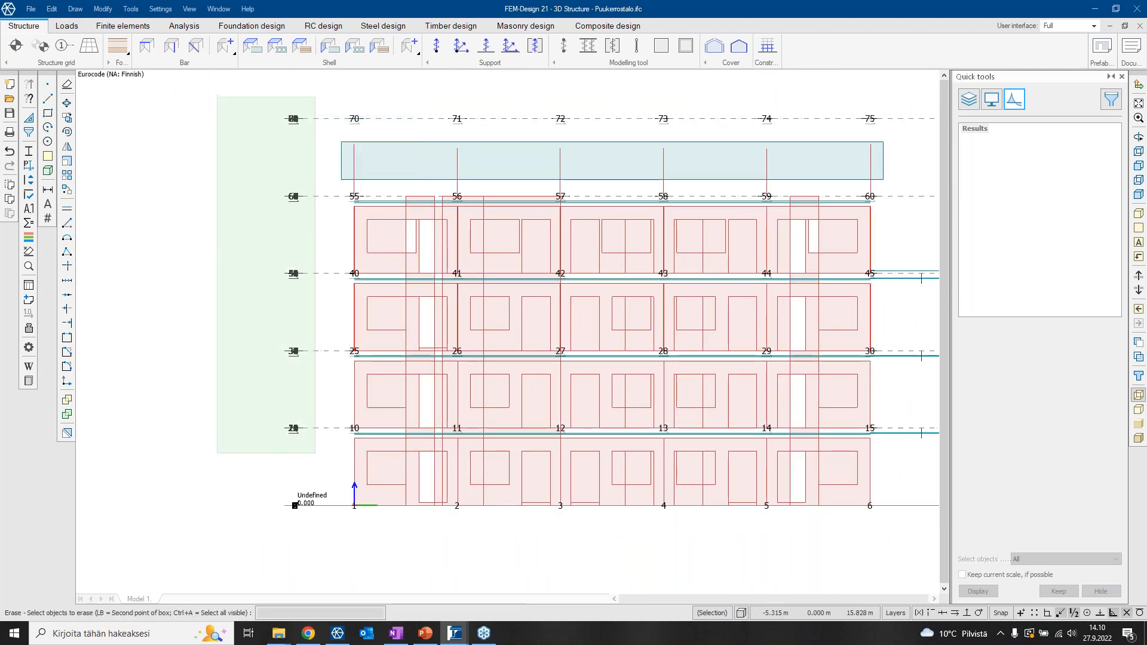
click(220, 105)
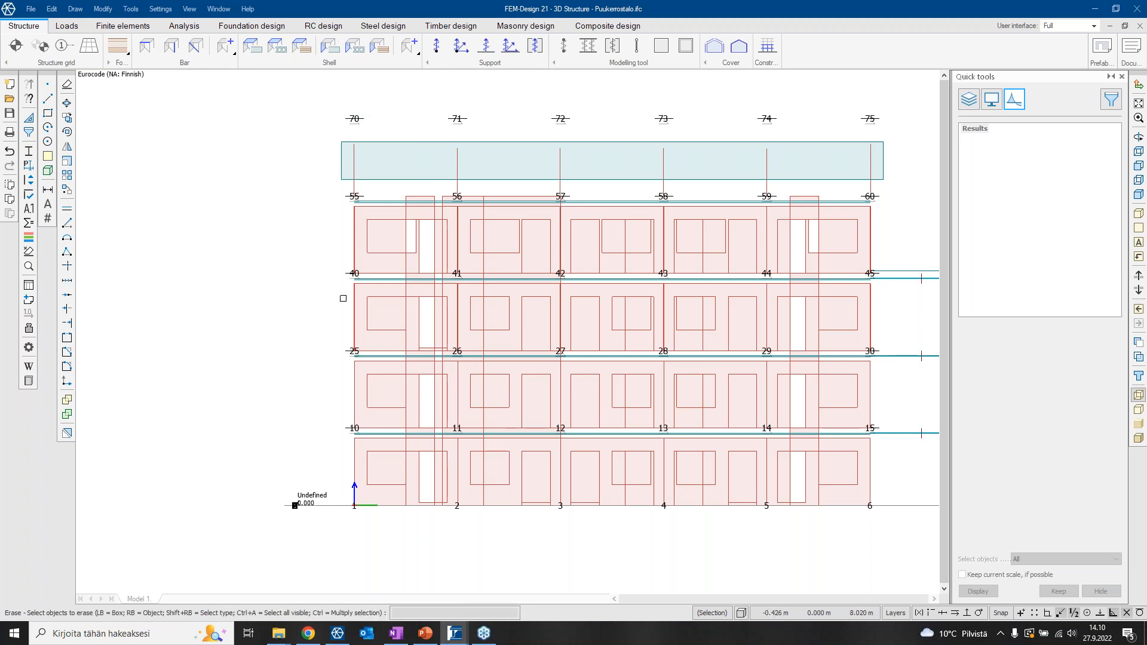
key(ctrl+Right)
click(438, 457)
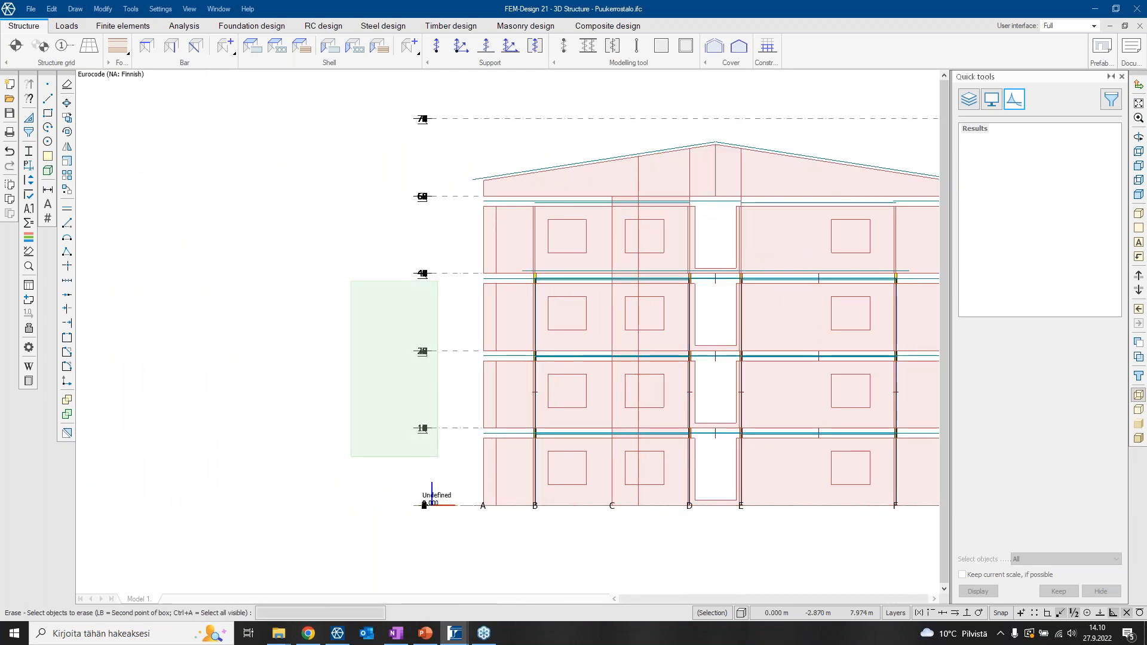
click(341, 100)
- Define storeys from all the building's objects in the front elevation with a tolerance of 0.5 m
alt+middle_drag(408, 403, 720, 281)
key(ctrl+Up)
scroll(669, 450, down, 4)
key(ctrl+Down)
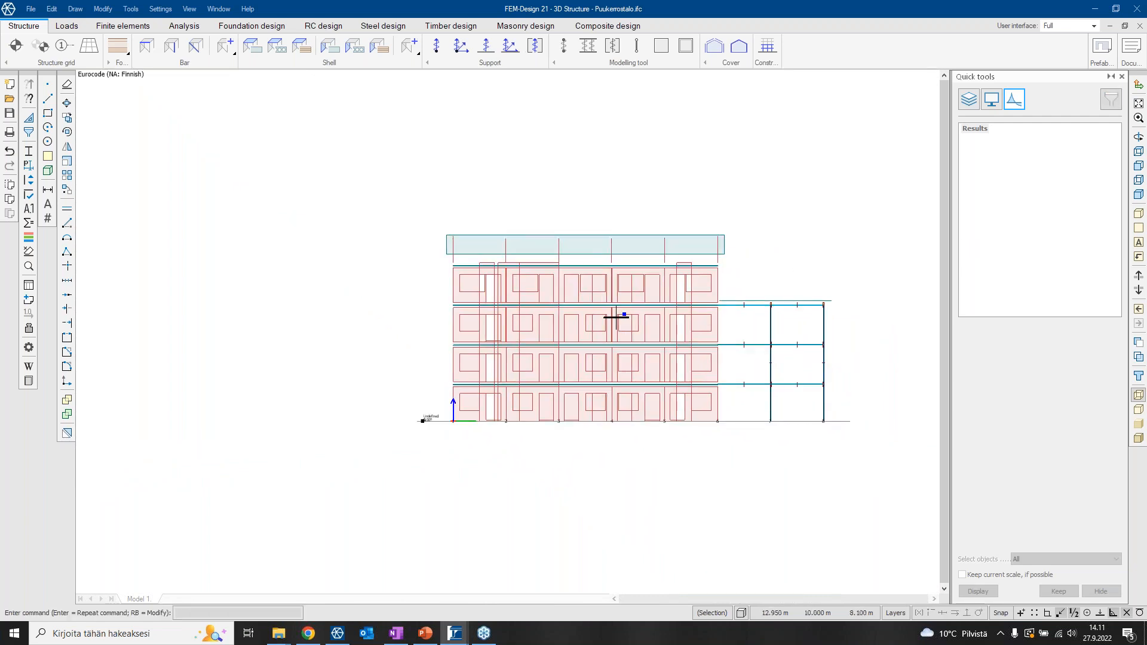
scroll(418, 392, up, 3)
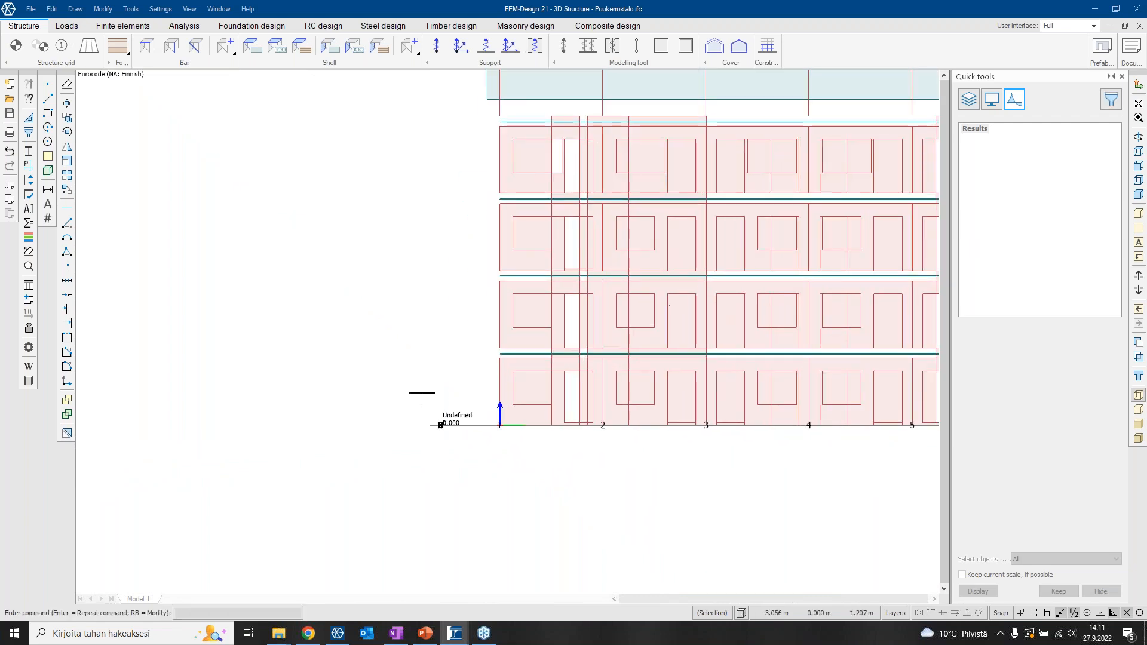
click(15, 45)
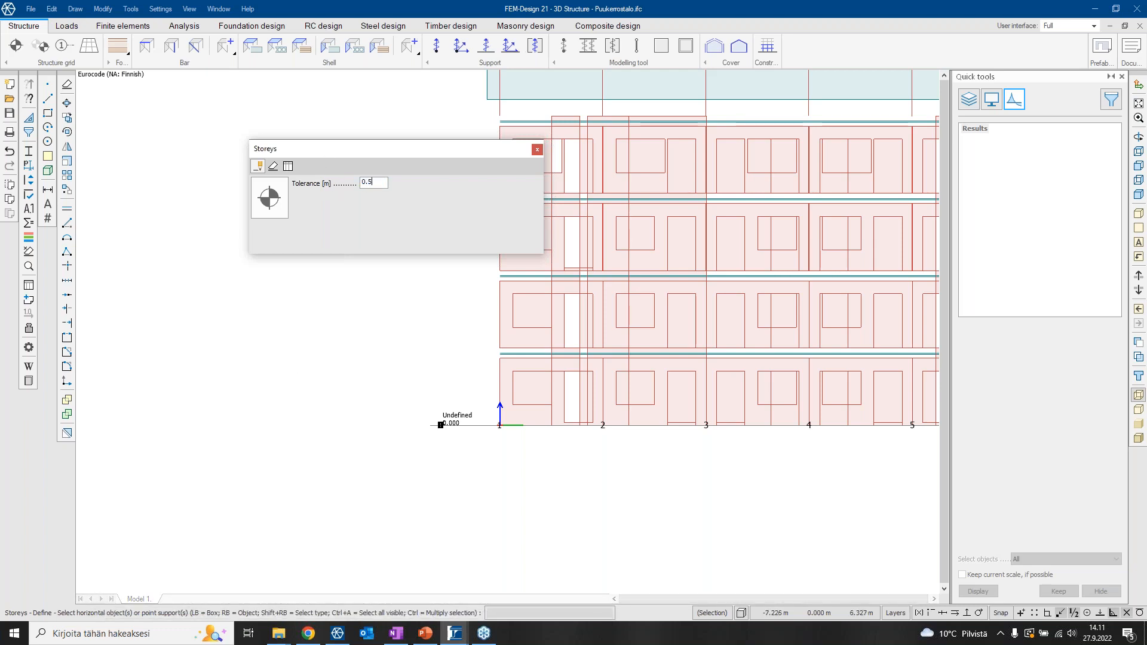
scroll(436, 263, down, 1)
middle_drag(494, 340, 448, 371)
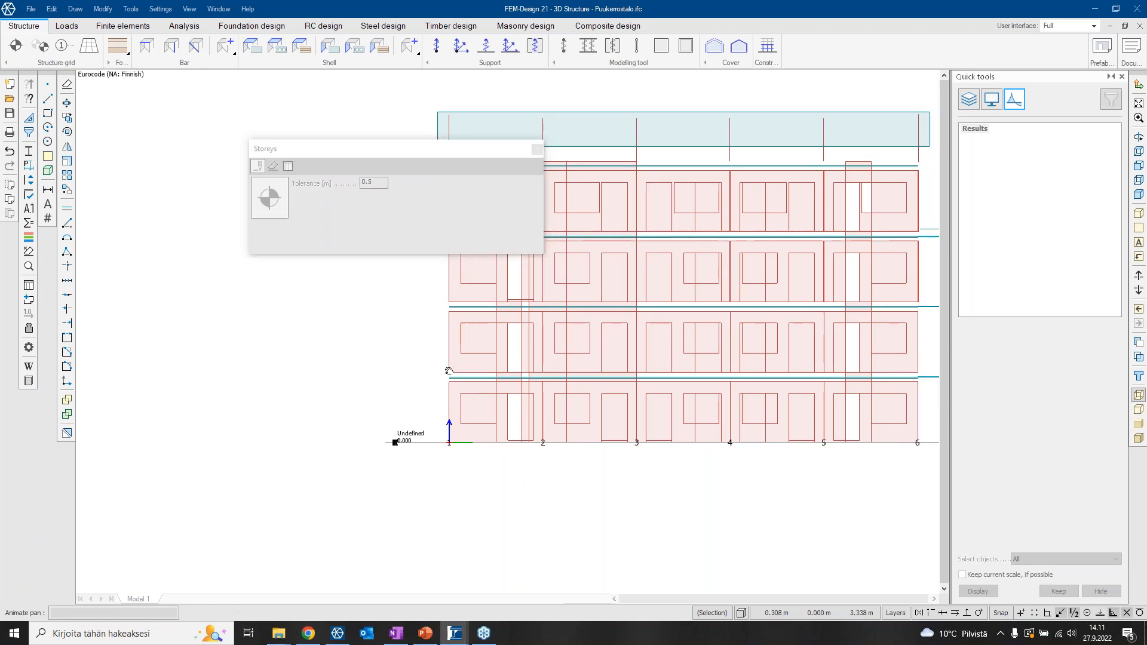
scroll(582, 394, down, 7)
click(917, 466)
middle_drag(480, 216, 559, 288)
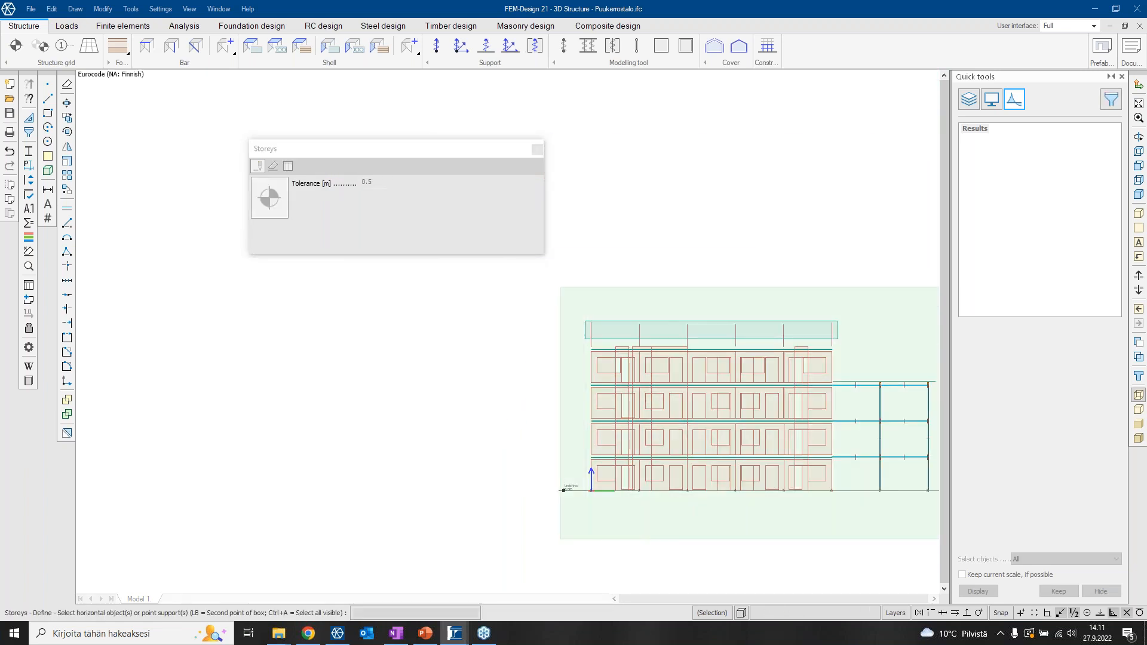
click(546, 292)
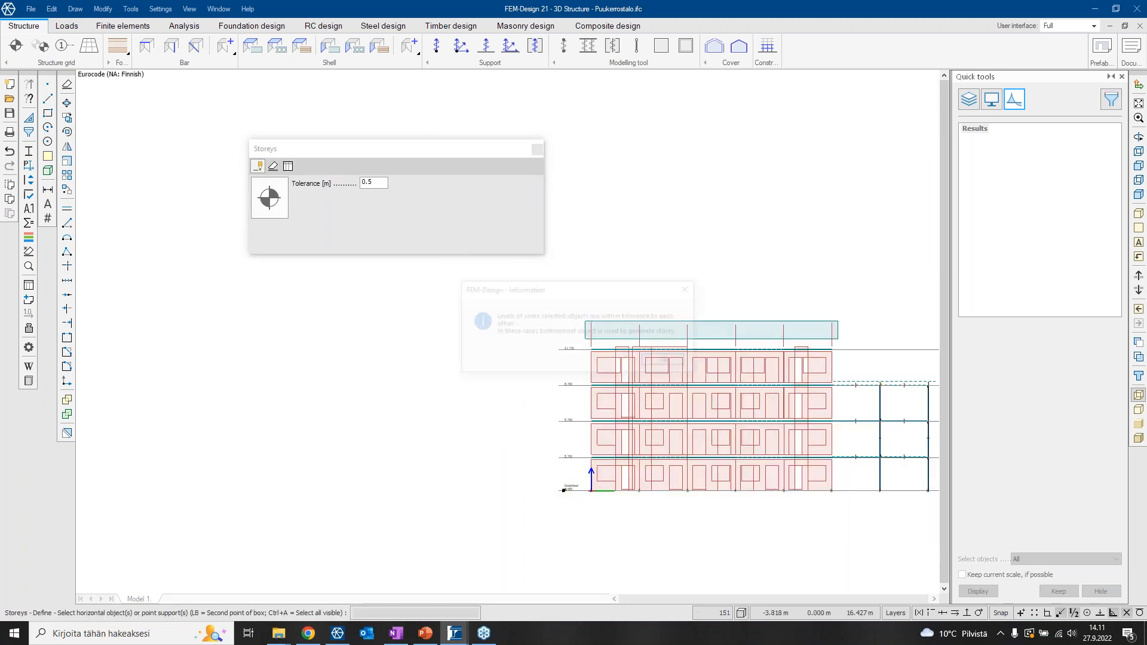
click(668, 364)
- Review the defined storeys in their table and compare the wall and slab levels with the storey lines
scroll(629, 400, up, 5)
middle_drag(551, 444, 533, 346)
middle_drag(506, 433, 601, 510)
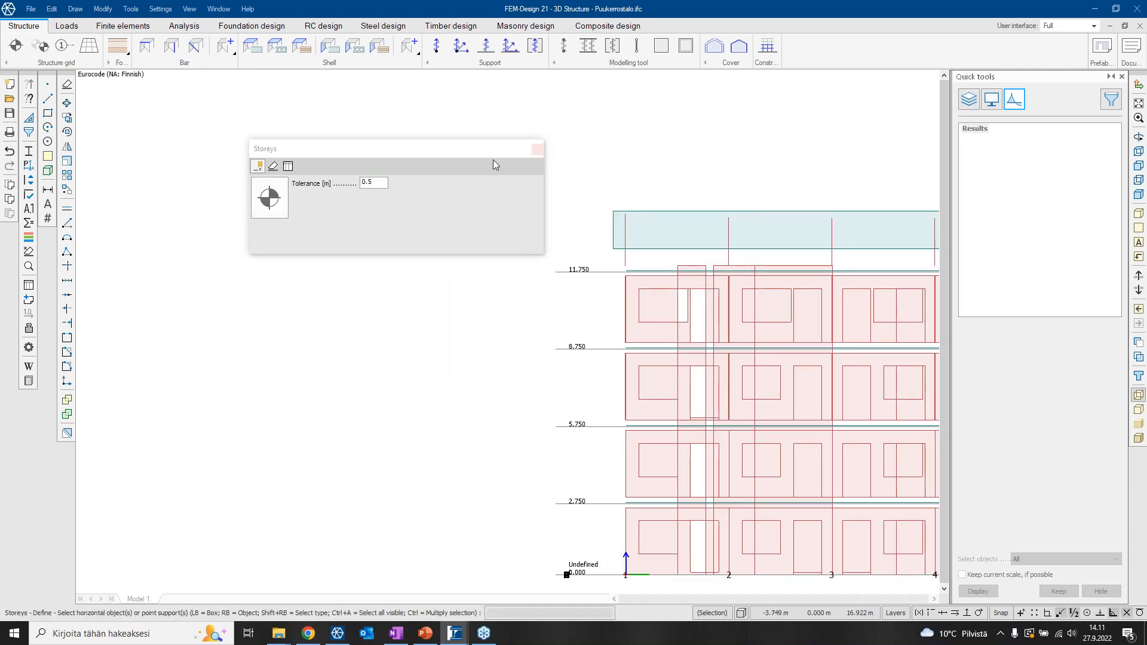
click(287, 167)
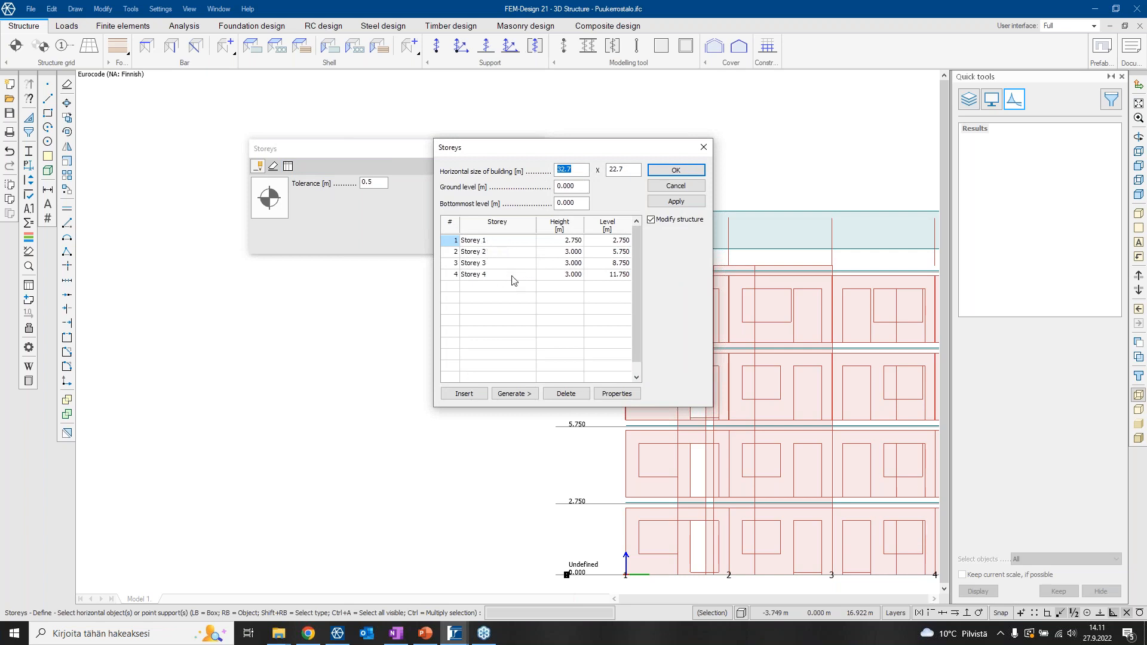
click(705, 148)
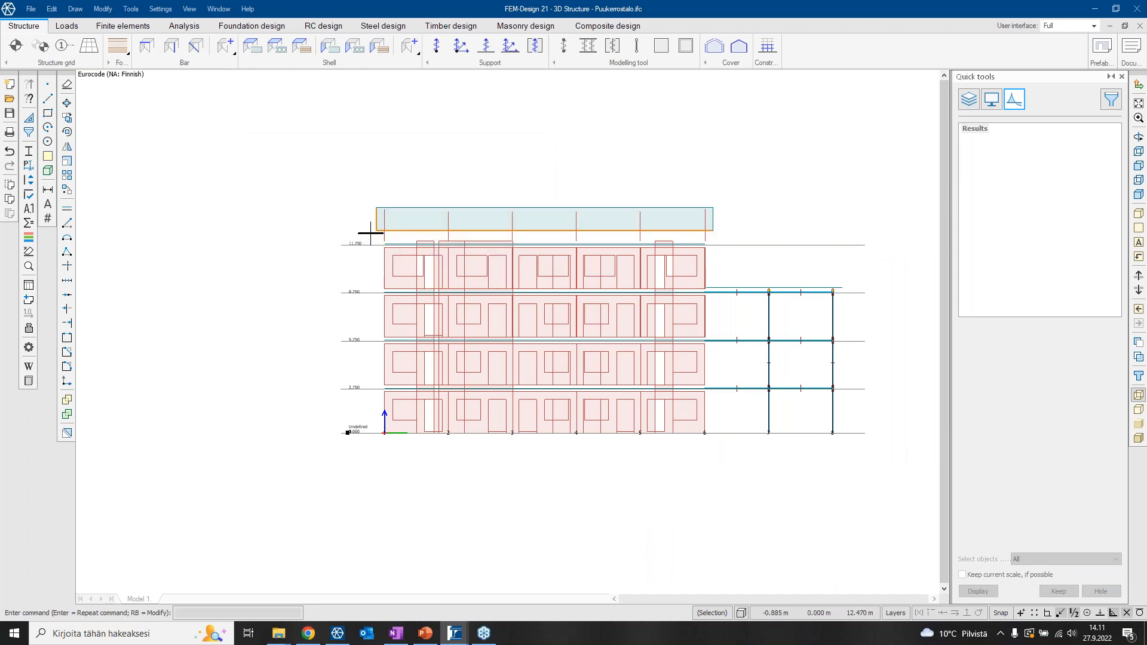
scroll(371, 233, up, 10)
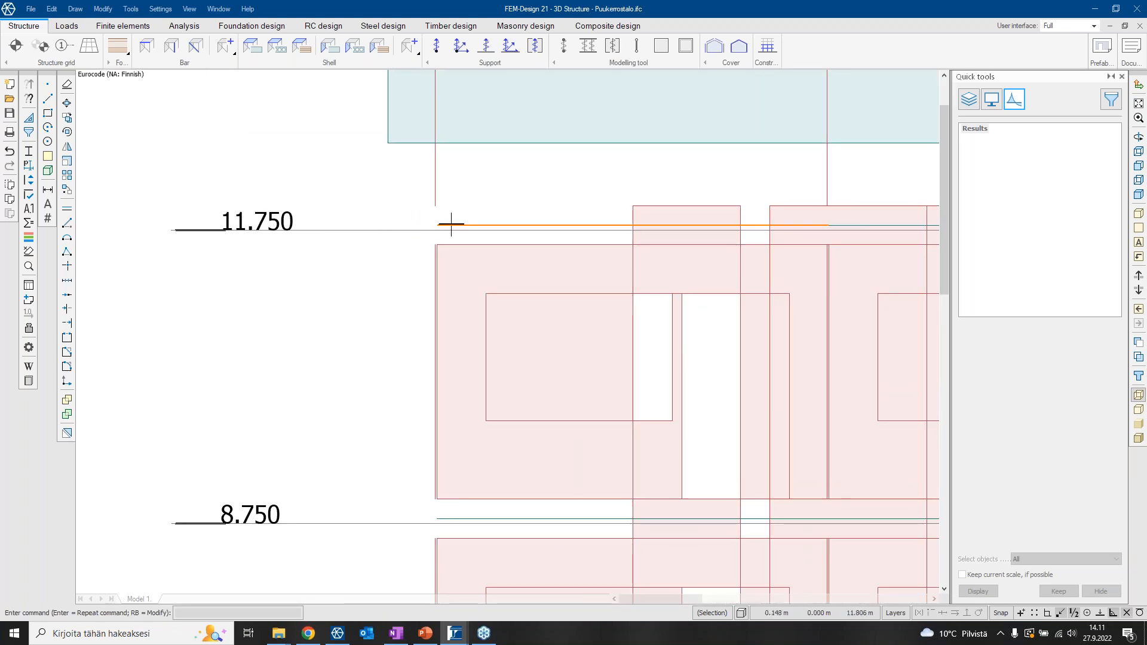
scroll(451, 225, up, 2)
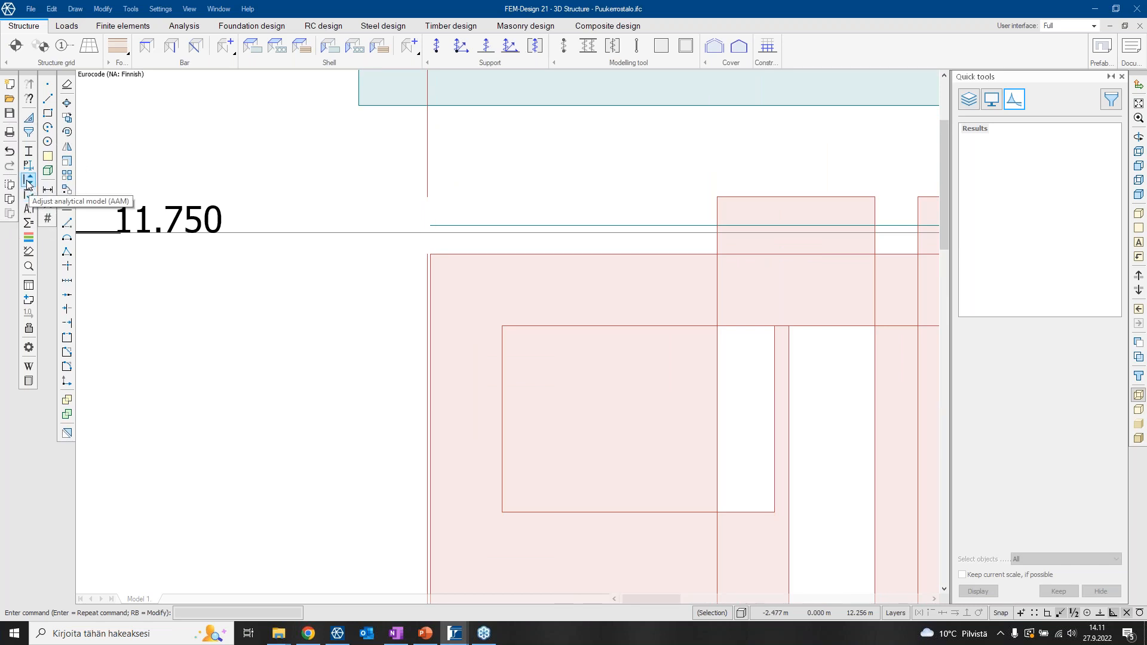
scroll(186, 244, down, 5)
scroll(259, 266, down, 2)
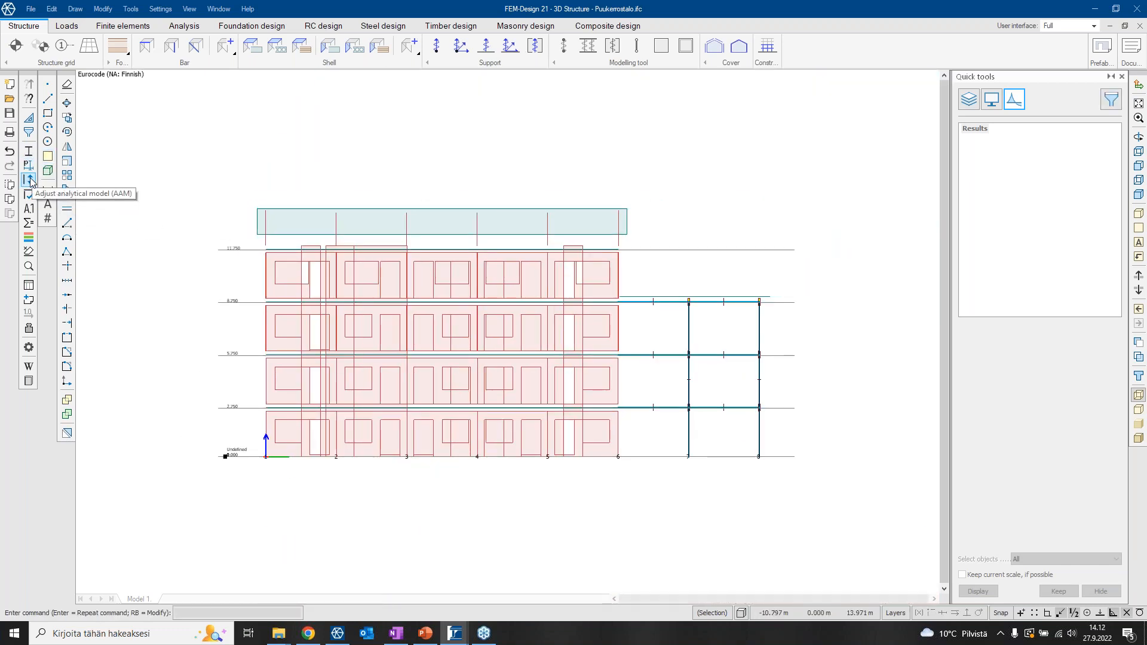
- Align the roof-level slabs near the balcony end to the 11.750 storey with Adjust analytical model, using a 0.25 m tolerance
click(30, 180)
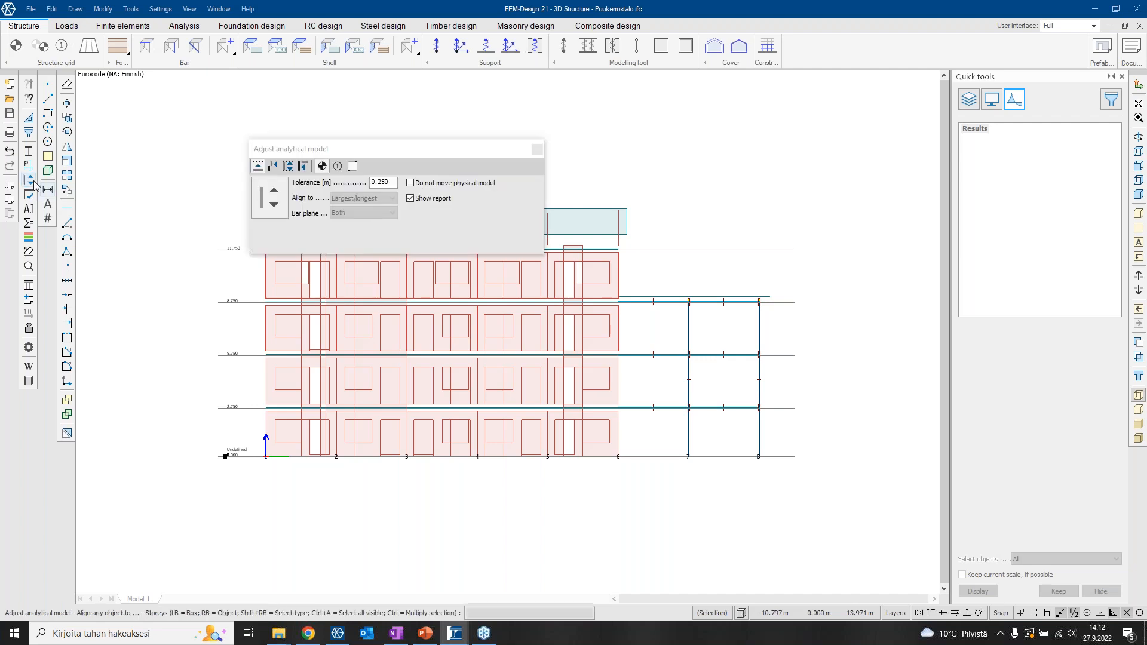
drag(493, 146, 898, 108)
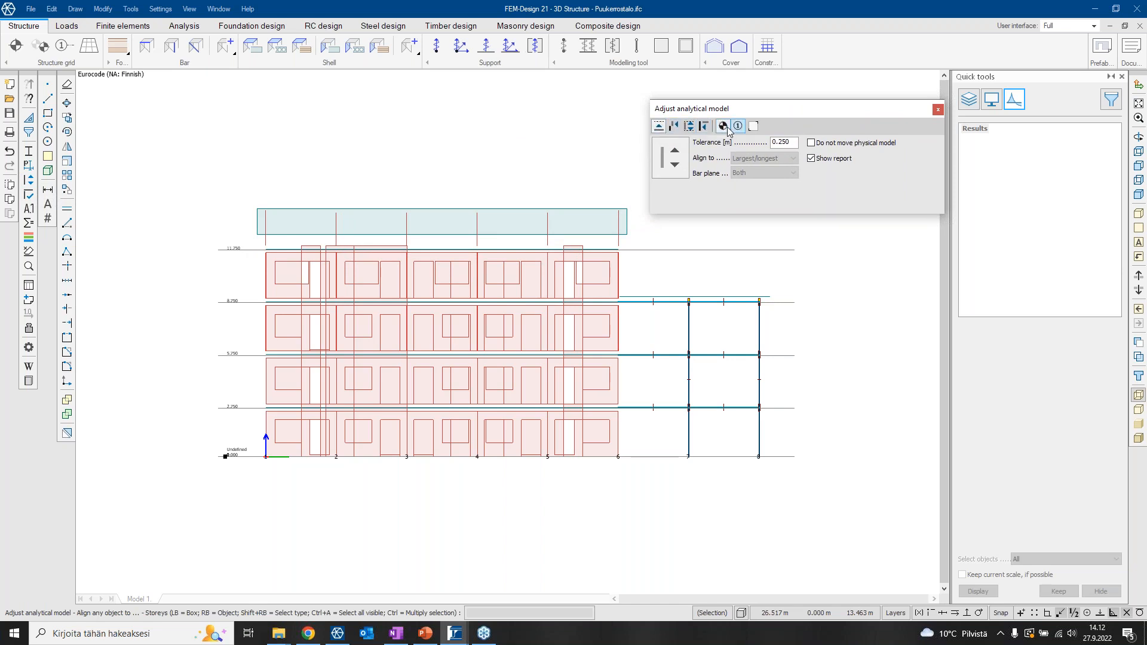
scroll(594, 250, up, 6)
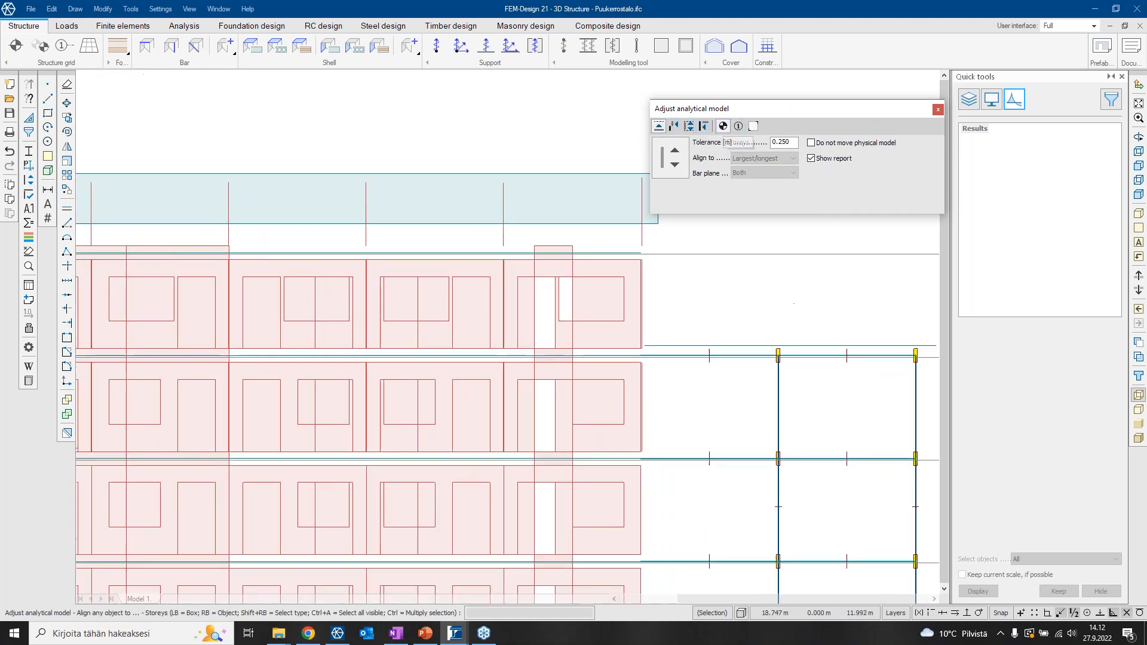
scroll(658, 248, down, 2)
middle_drag(658, 248, 517, 287)
scroll(517, 287, down, 3)
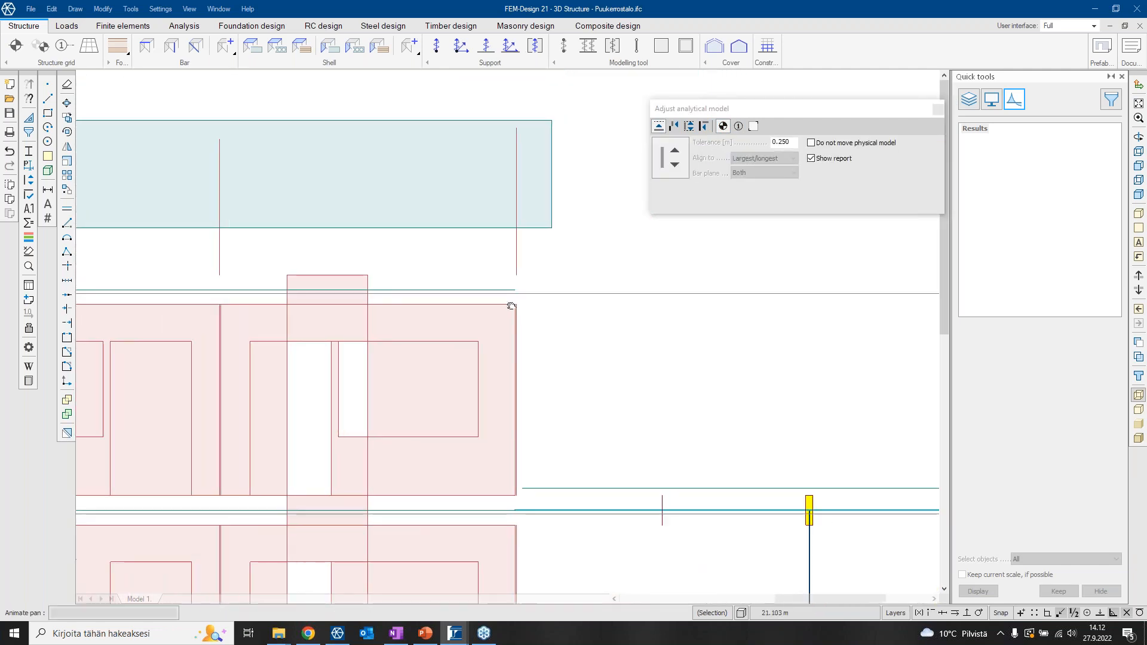
scroll(618, 295, down, 2)
scroll(594, 290, up, 3)
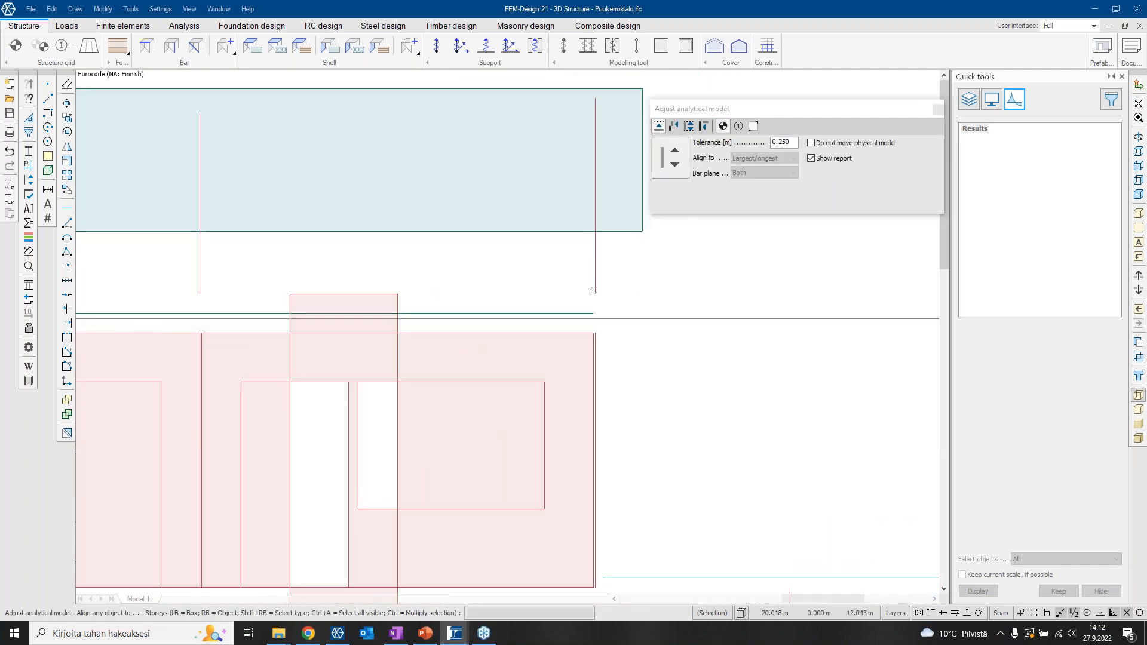
scroll(594, 289, up, 2)
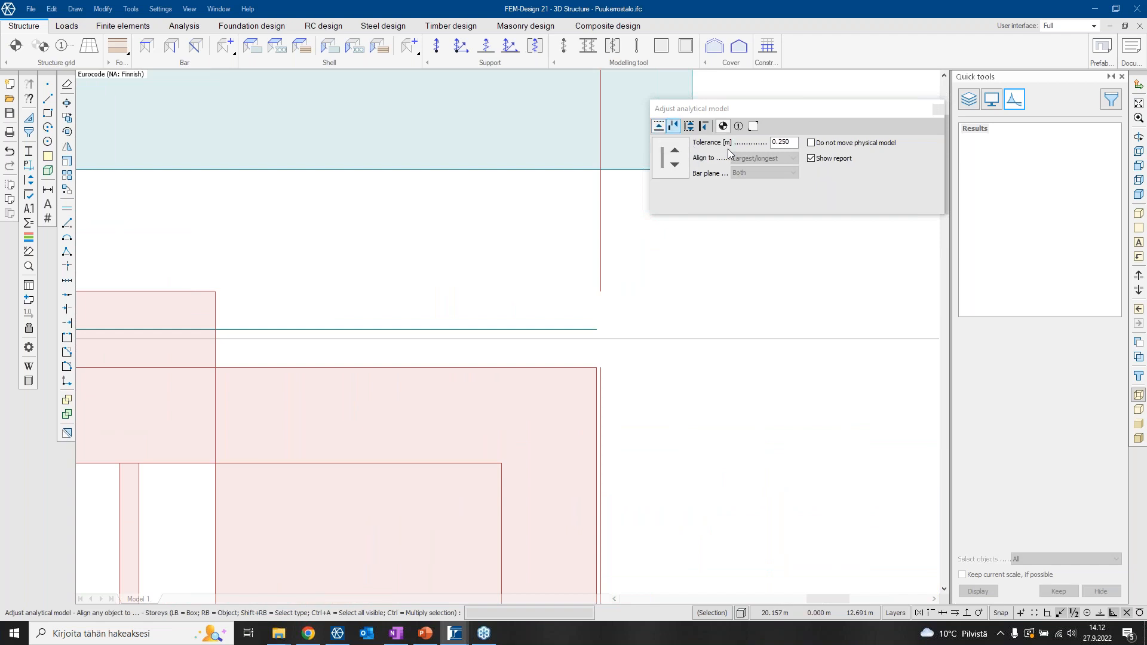
scroll(587, 347, up, 3)
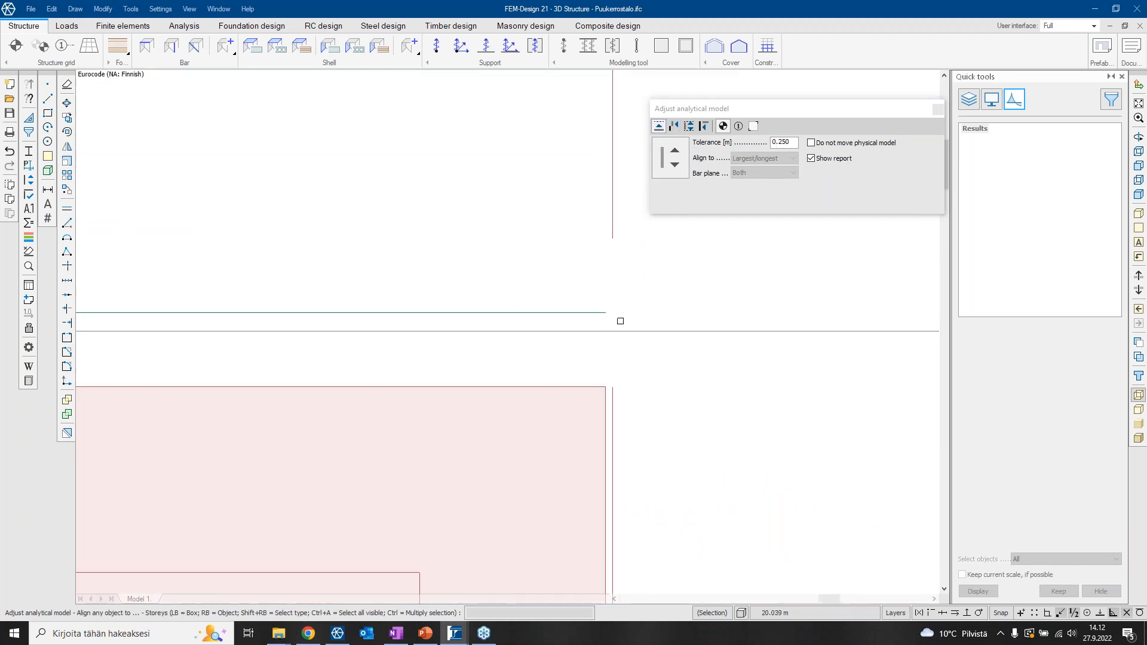
click(642, 322)
middle_drag(487, 270, 745, 284)
scroll(741, 296, down, 2)
middle_drag(598, 311, 837, 310)
middle_drag(197, 285, 490, 283)
click(323, 292)
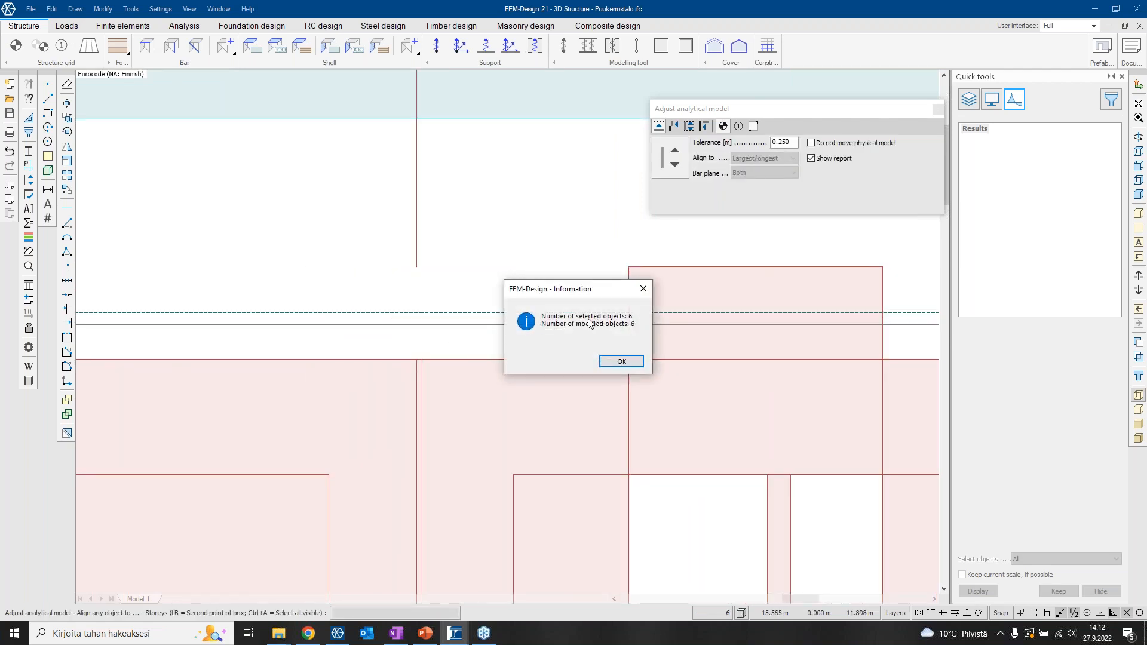
click(619, 363)
- Align further slabs just above the top-floor walls to the 11.750 storey, keeping the 0.25 m tolerance
scroll(483, 335, down, 3)
middle_drag(501, 333, 139, 336)
middle_drag(740, 341, 493, 357)
scroll(570, 356, down, 1)
scroll(493, 358, down, 2)
middle_drag(261, 341, 727, 342)
scroll(349, 329, up, 2)
scroll(628, 353, up, 2)
click(613, 355)
click(503, 318)
click(621, 362)
- Align all objects of the whole building to the storeys with the 0.25 m tolerance
scroll(577, 349, down, 4)
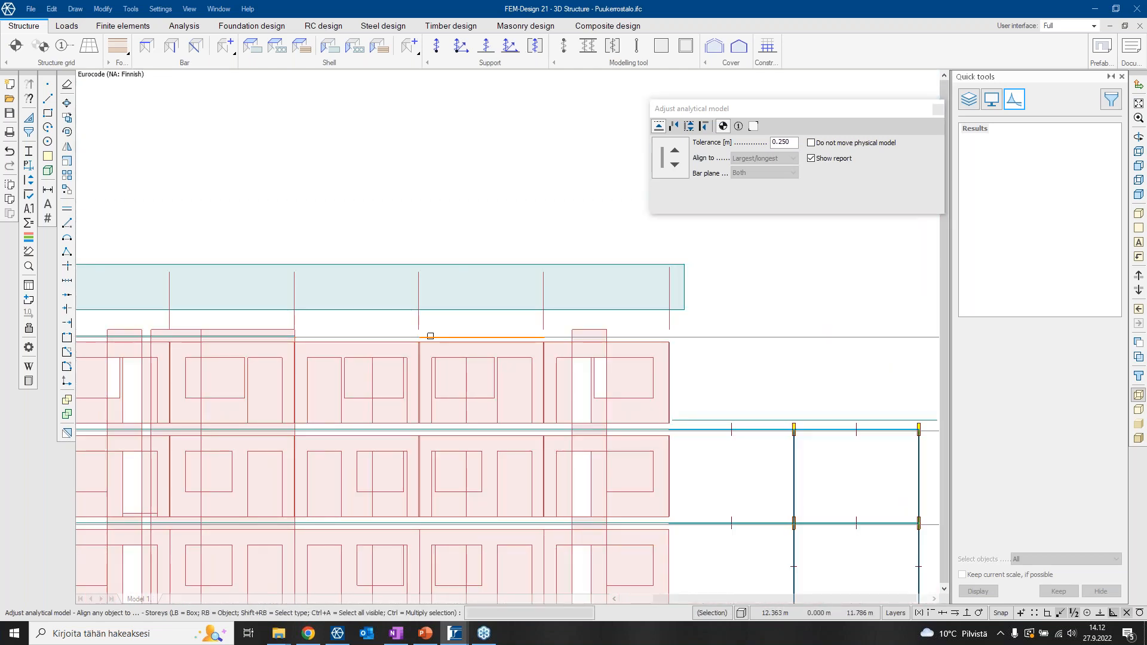
scroll(462, 362, down, 2)
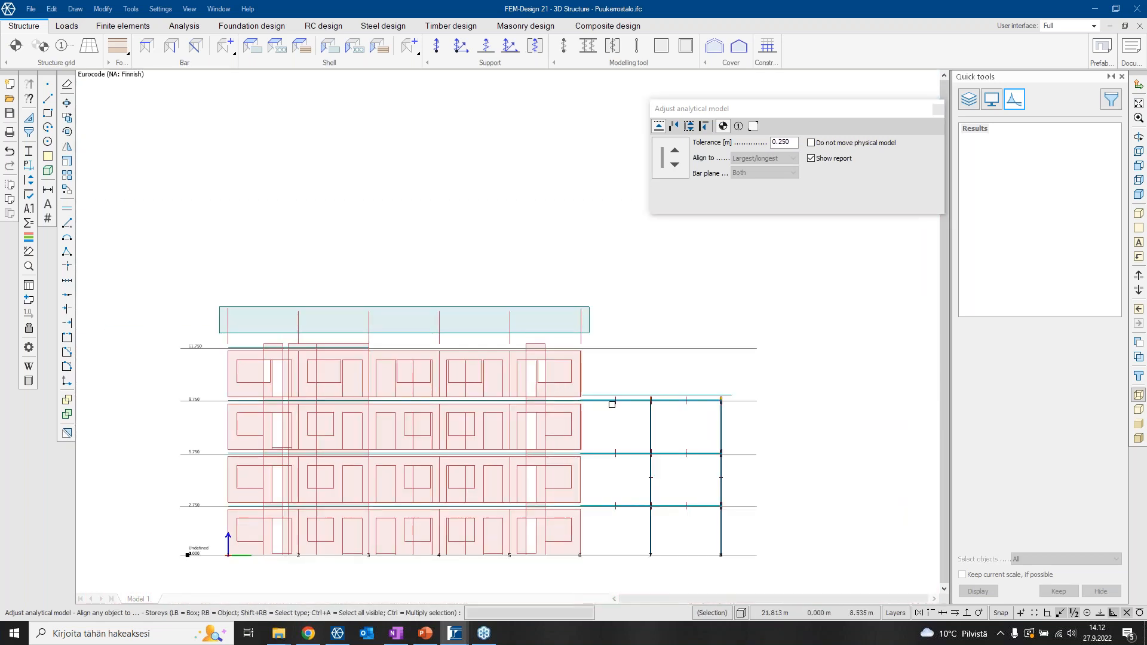
scroll(757, 544, down, 2)
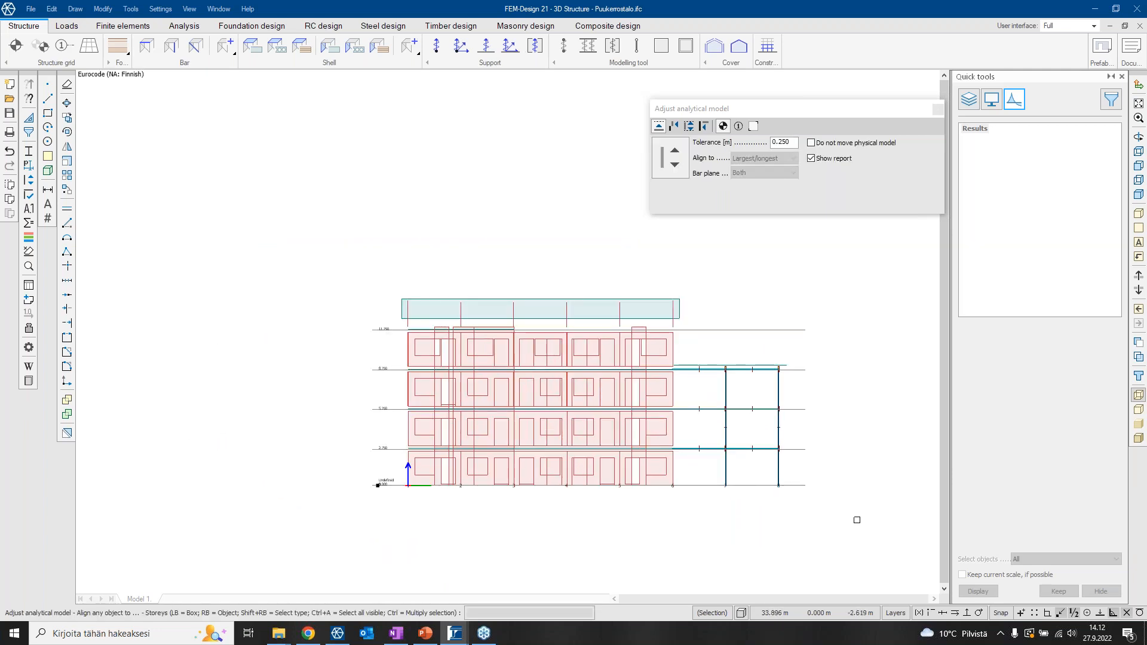
click(856, 519)
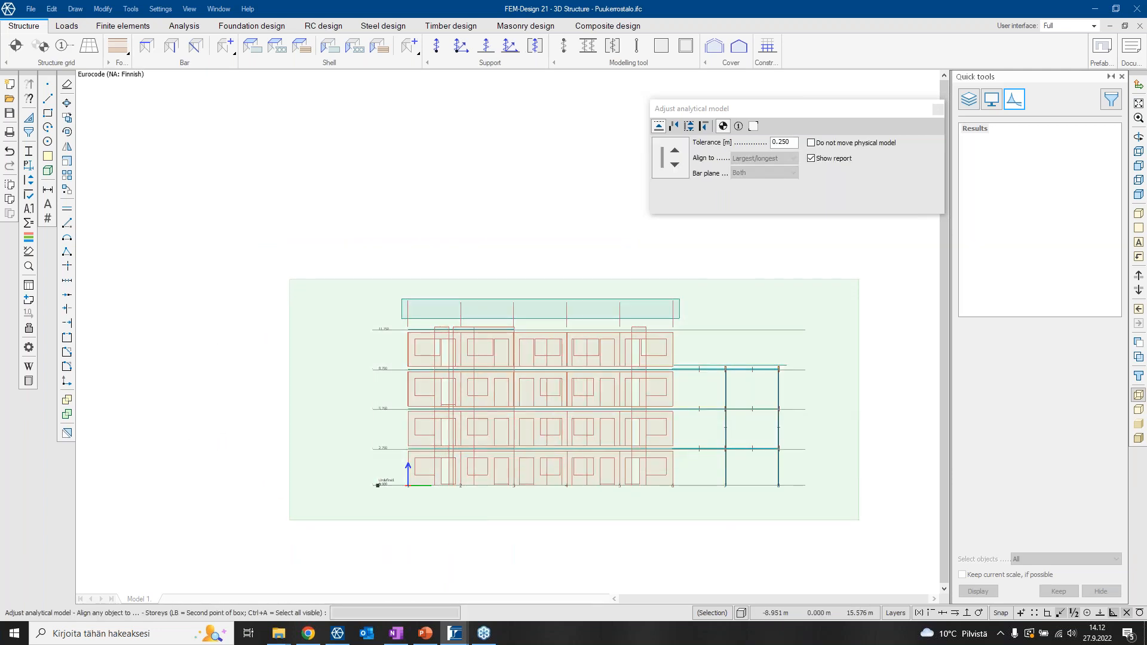
click(290, 283)
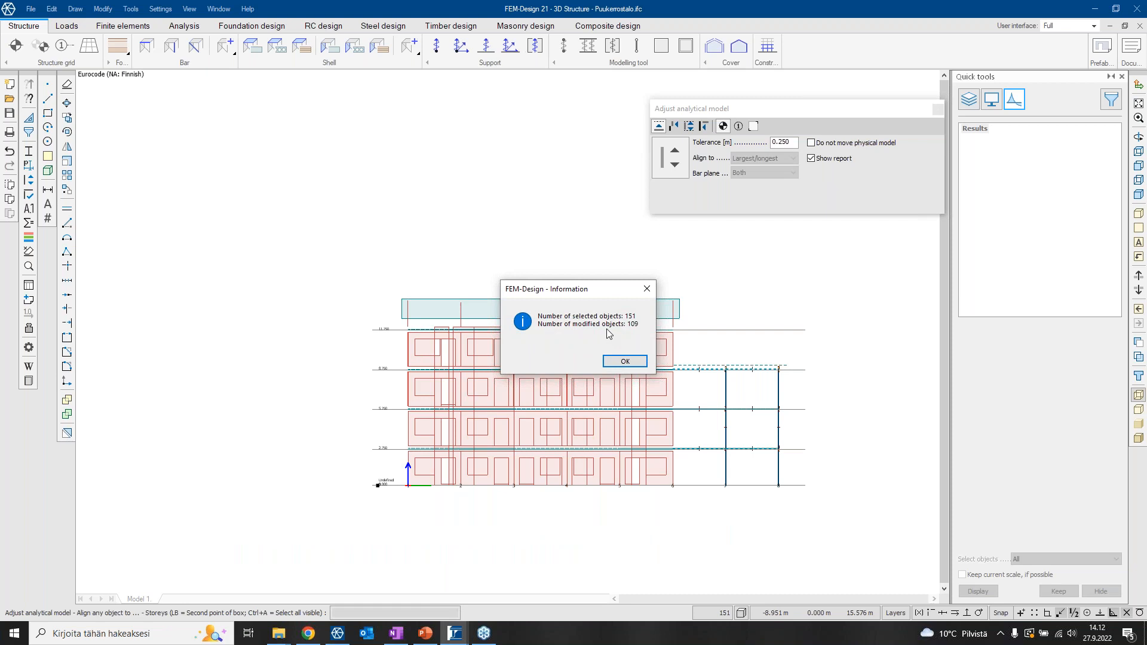
click(624, 361)
- Measure the vertical distance from the balcony roof slab to the 8.750 storey line with the Line tool
scroll(770, 315, up, 5)
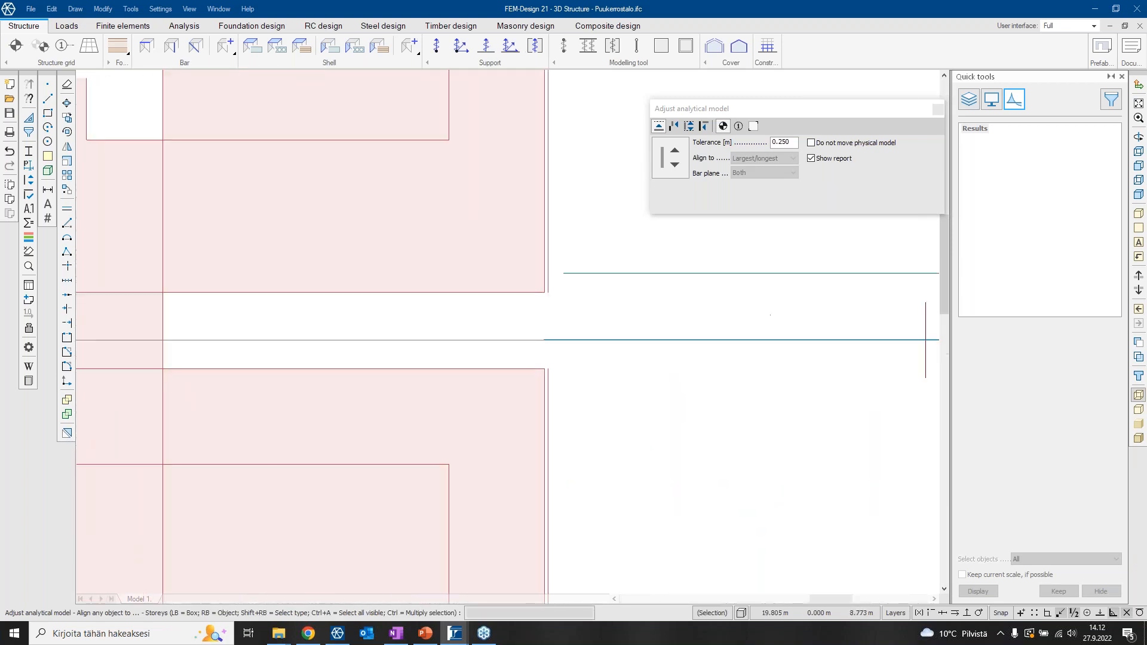
scroll(566, 346, down, 4)
middle_drag(920, 342, 748, 364)
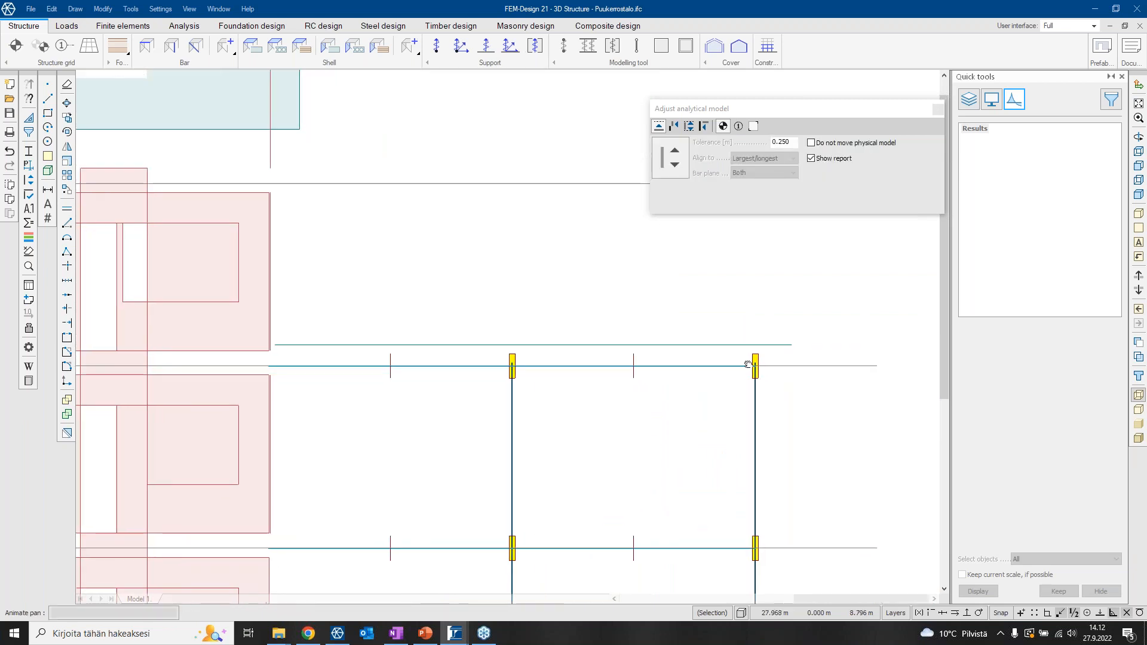
click(48, 98)
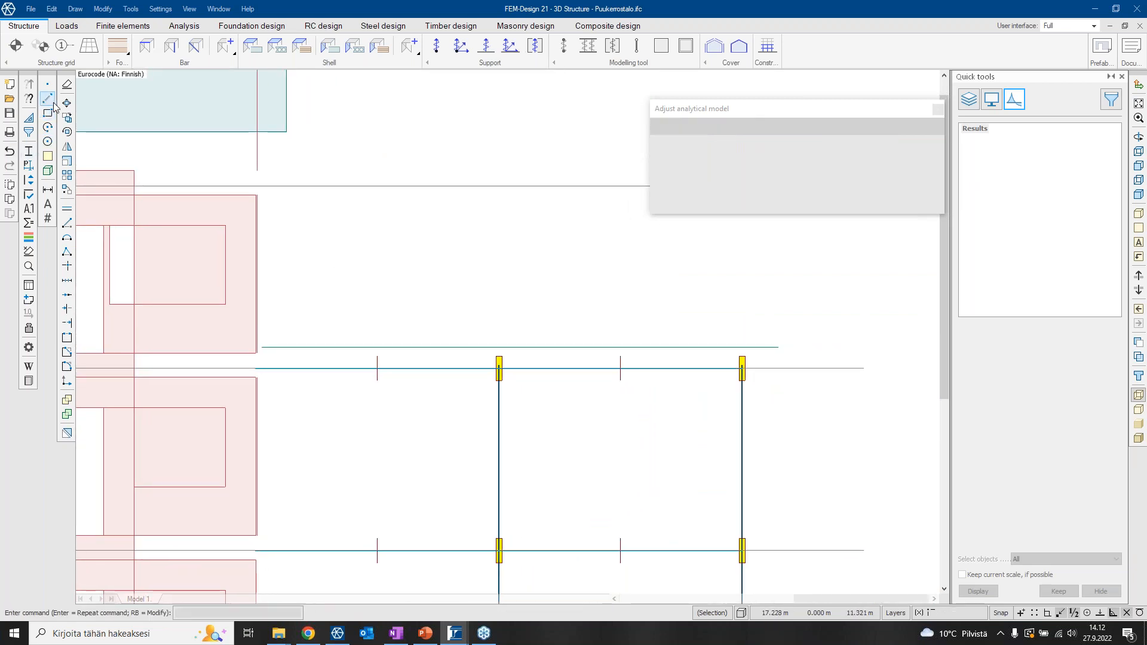
click(779, 347)
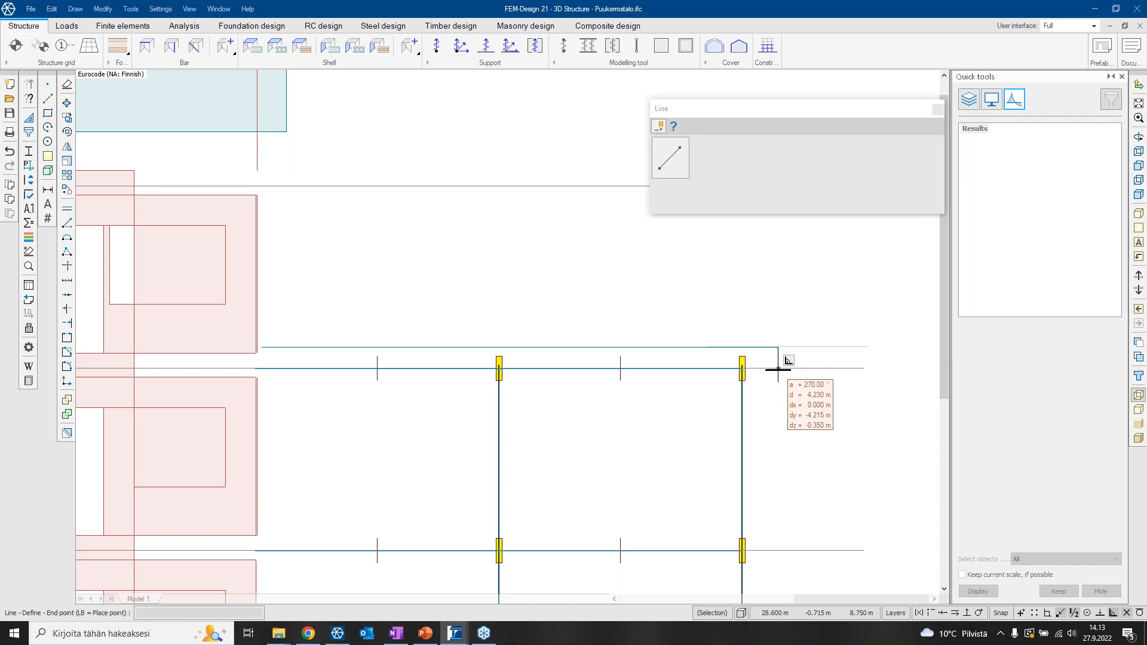
key(Escape)
scroll(801, 357, up, 3)
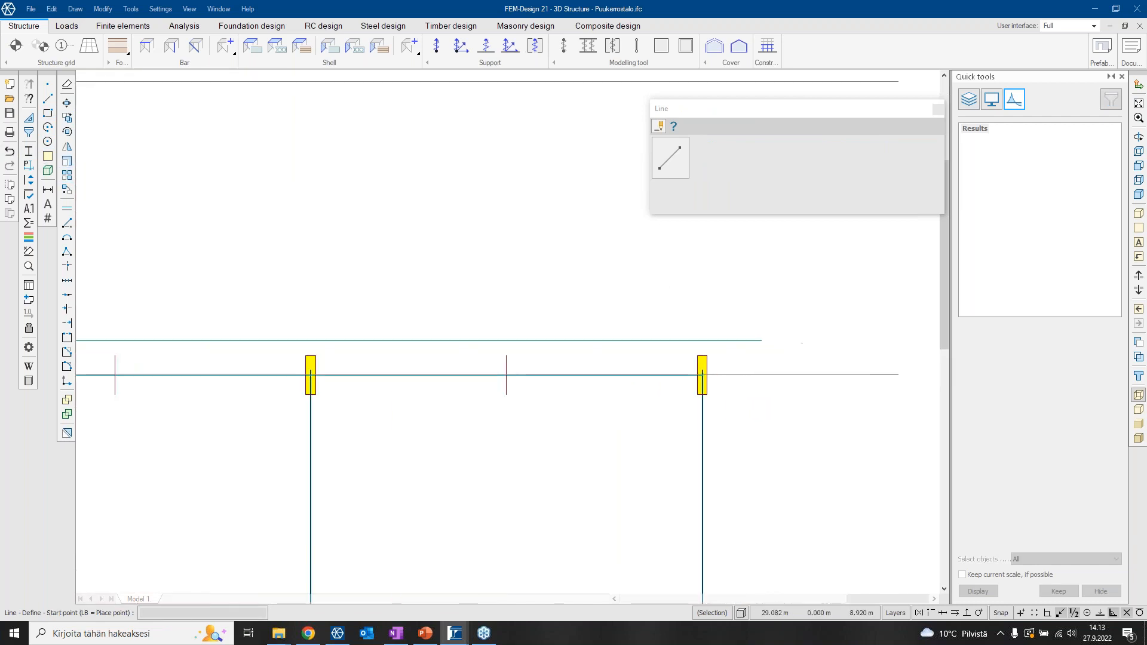
- Set the storey alignment tolerance to 0.5 m and align the balcony roof slab to the 8.750 storey
click(30, 180)
drag(793, 142, 780, 142)
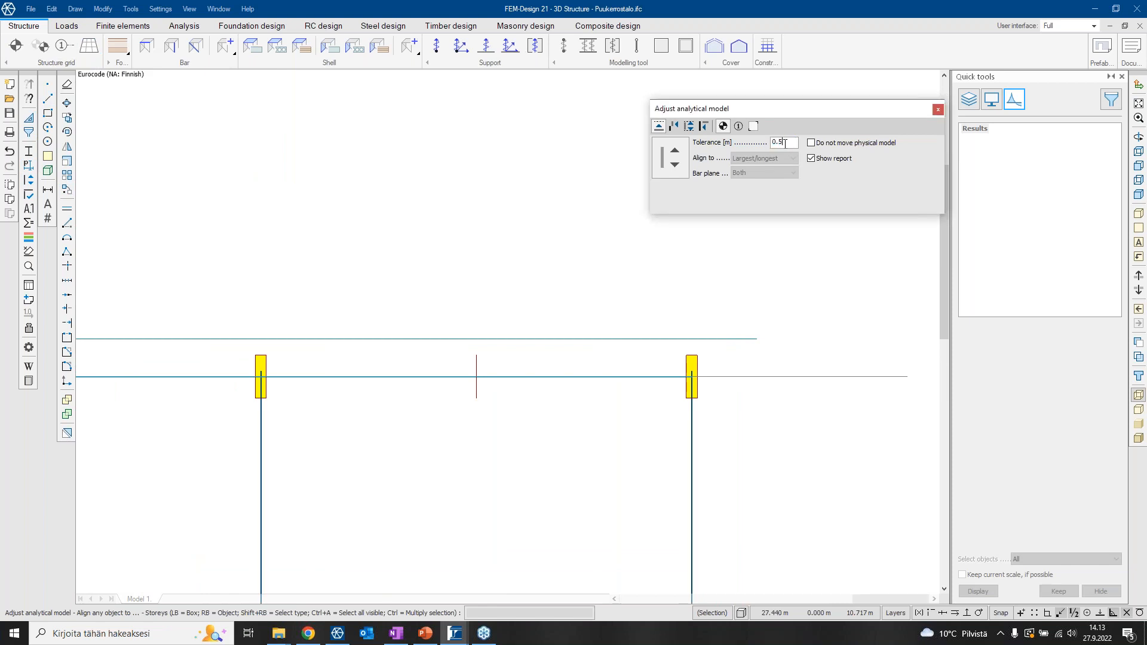
scroll(746, 338, down, 5)
click(662, 347)
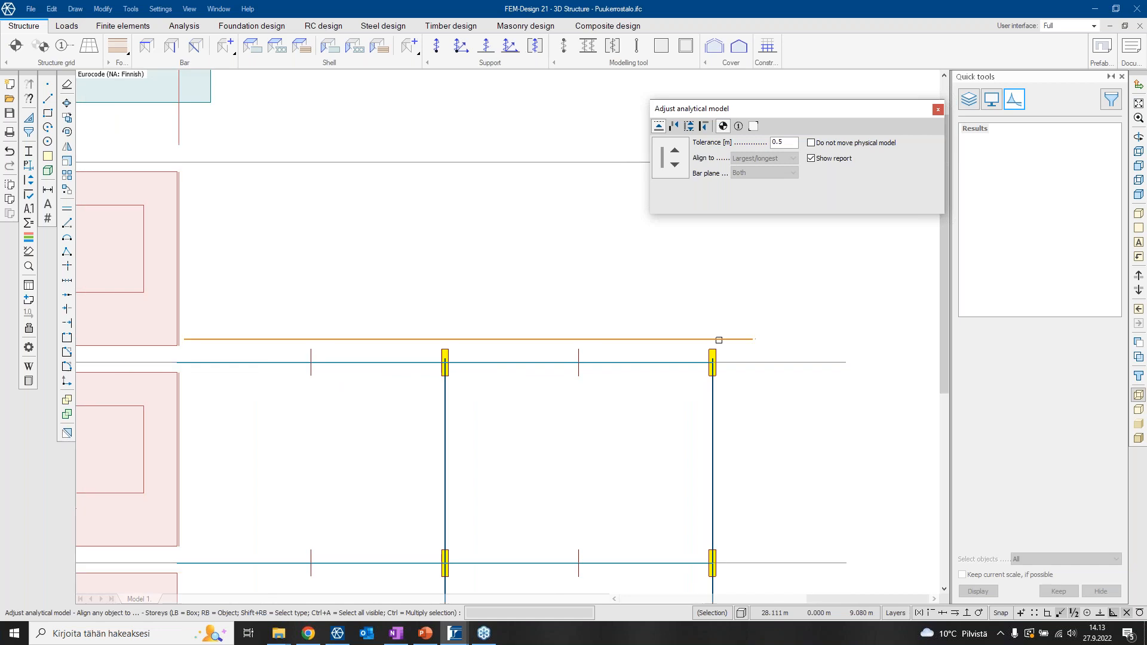
click(617, 314)
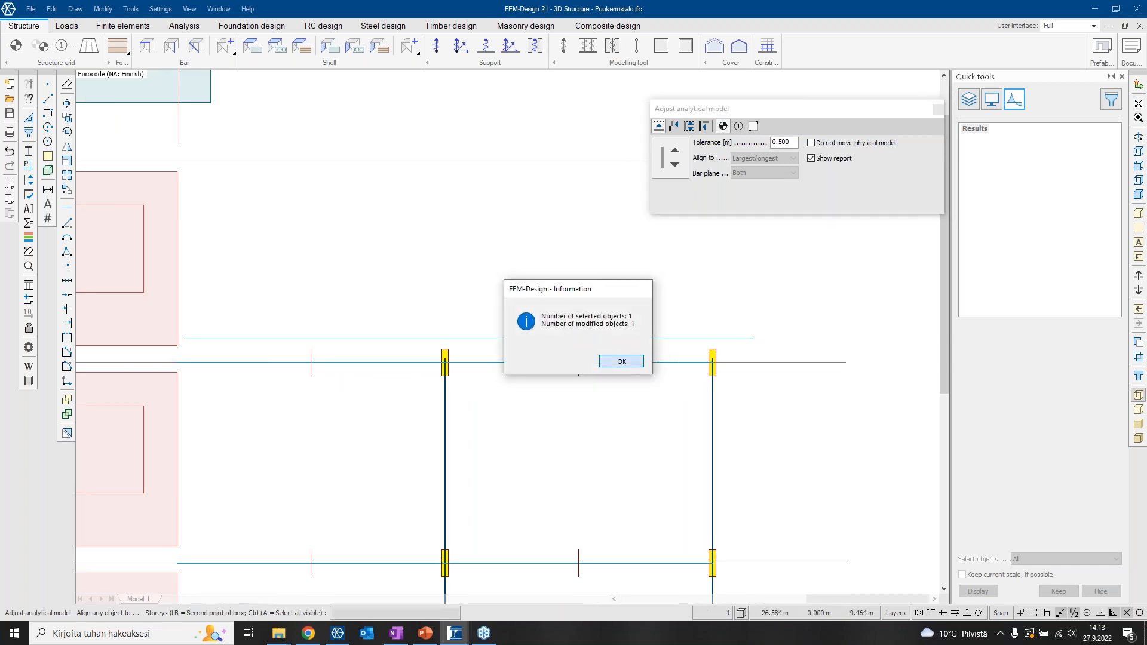
click(622, 360)
- Check the aligned balcony roof and the floor slabs against the storey lines across the whole front elevation
shift+middle_drag(641, 351, 713, 384)
shift+middle_drag(816, 438, 790, 288)
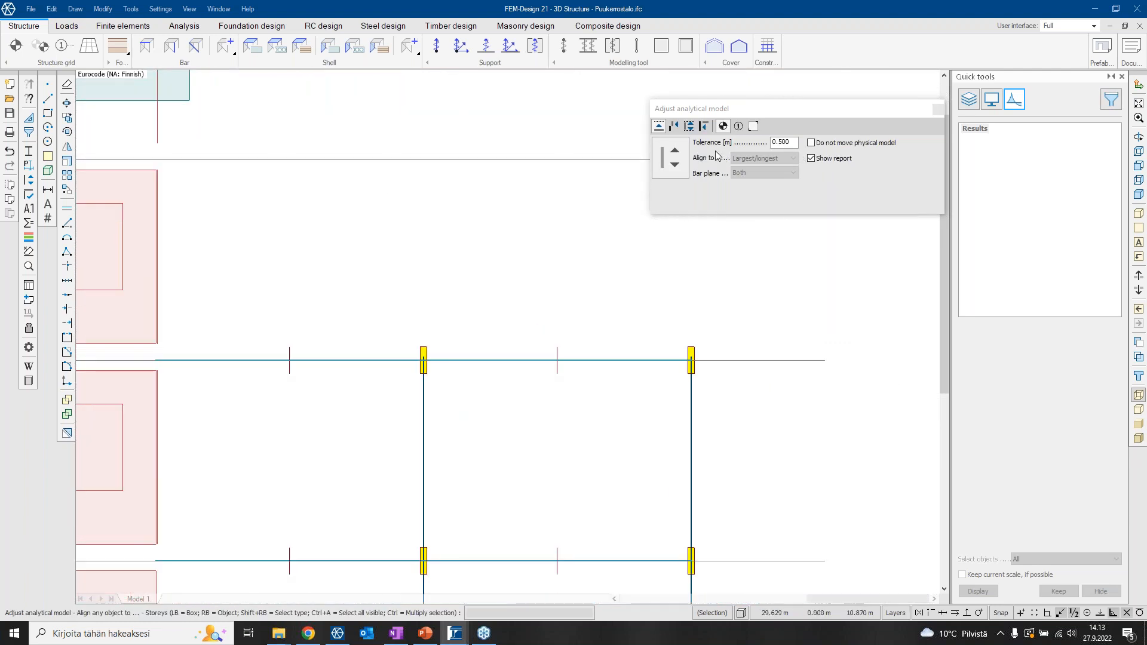
scroll(628, 461, down, 4)
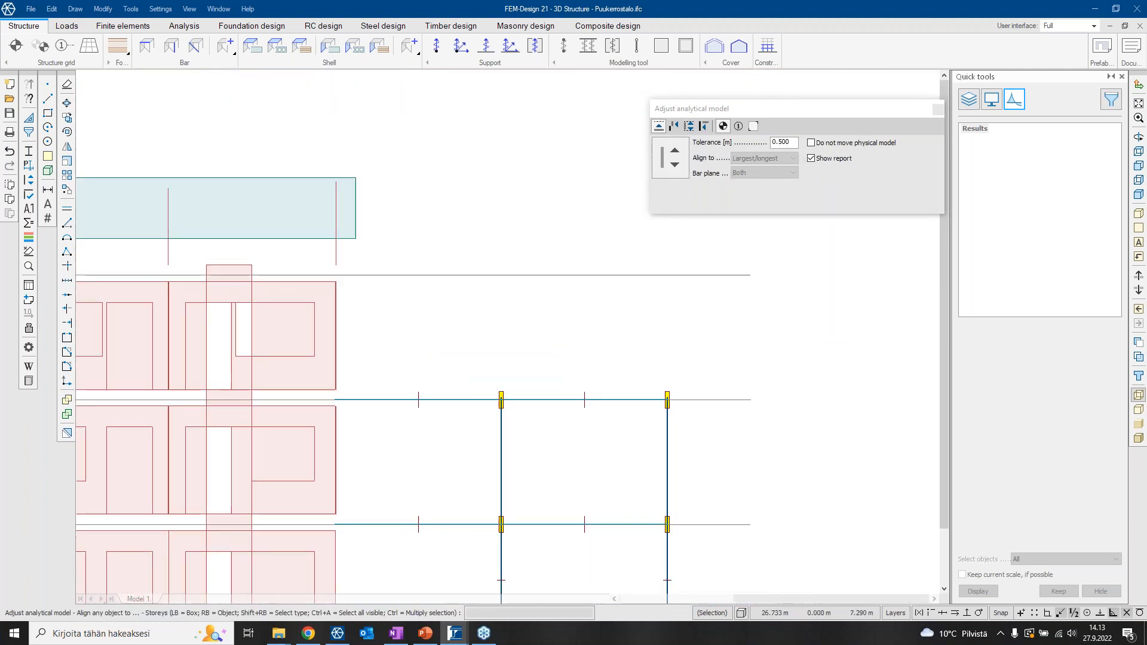
middle_drag(385, 403, 645, 394)
scroll(557, 453, down, 2)
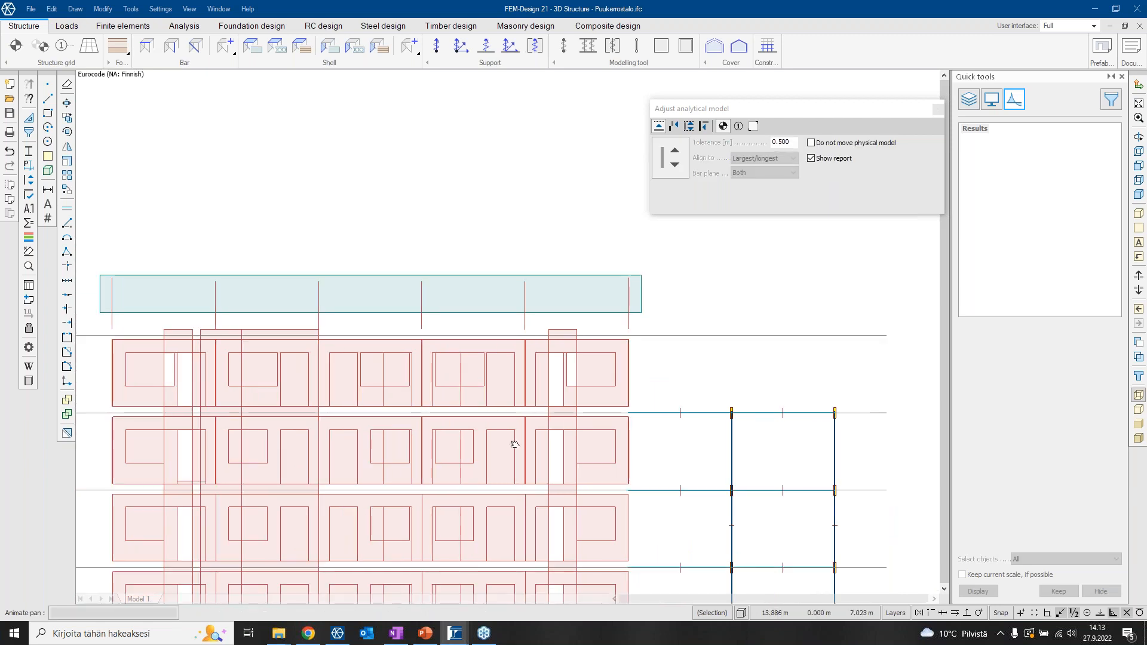
middle_drag(511, 443, 718, 387)
middle_drag(836, 356, 779, 358)
middle_drag(876, 365, 744, 373)
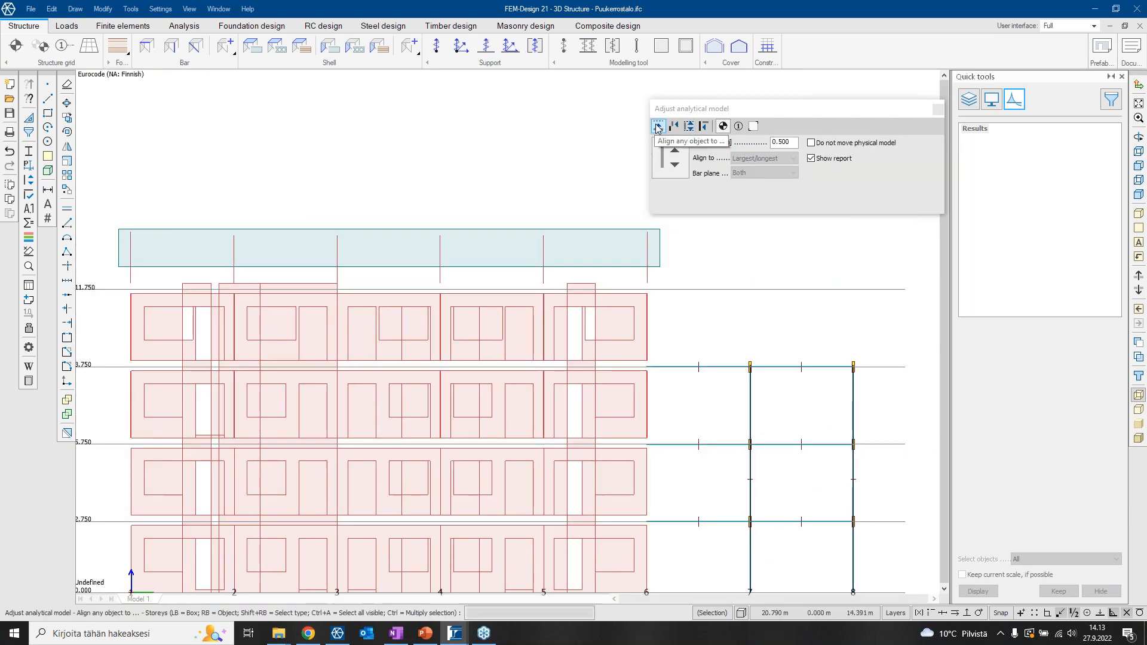
- Change the alignment target to axes and compare the end walls of each floor with axis 1
click(739, 128)
middle_drag(527, 358, 758, 330)
scroll(305, 285, up, 4)
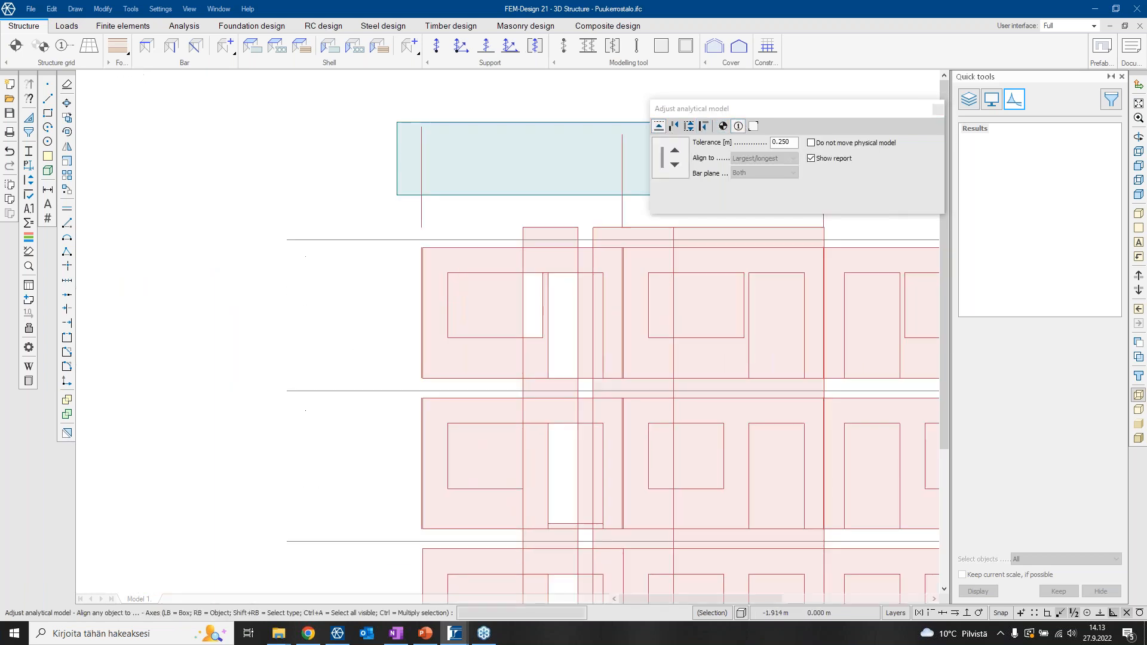
scroll(435, 410, up, 4)
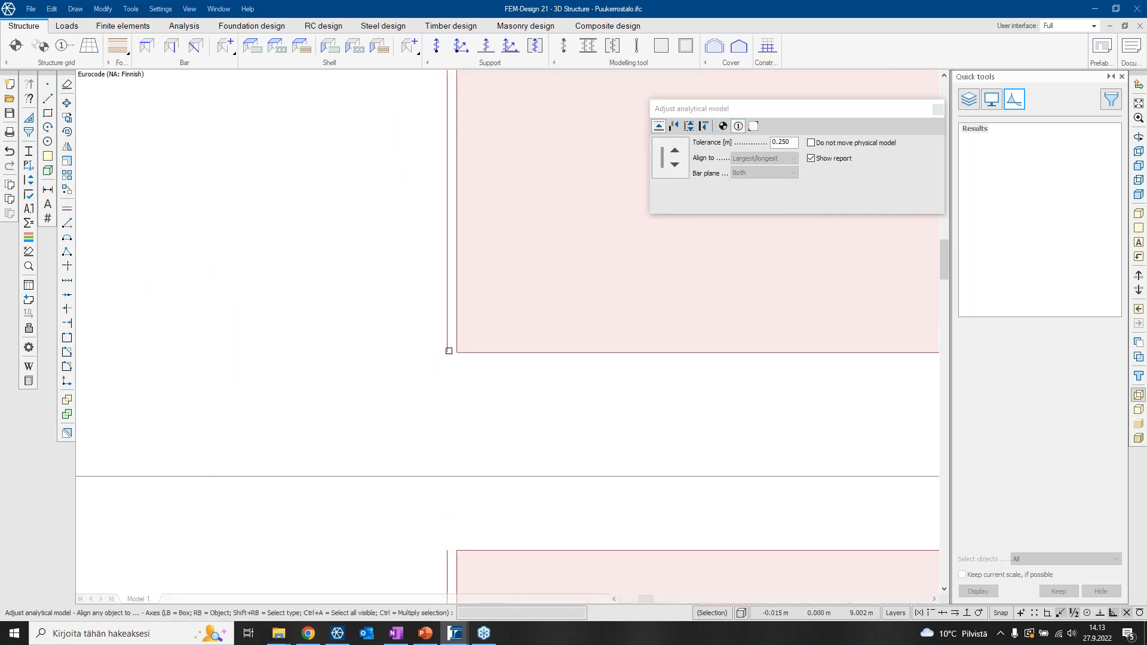
scroll(447, 349, up, 2)
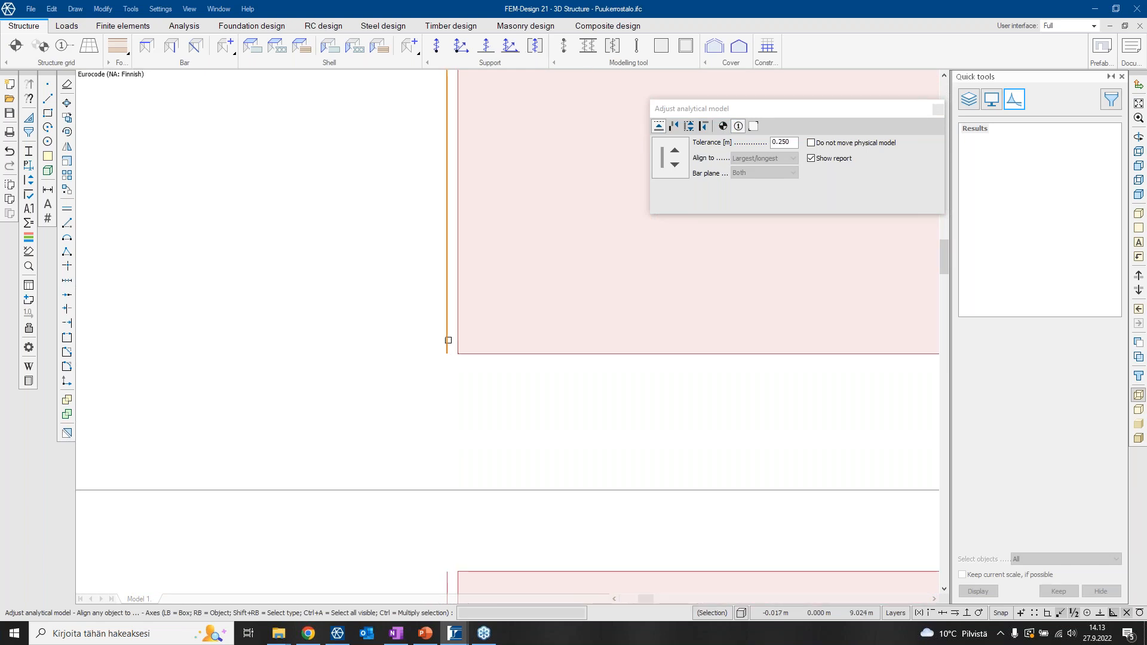
scroll(459, 328, down, 2)
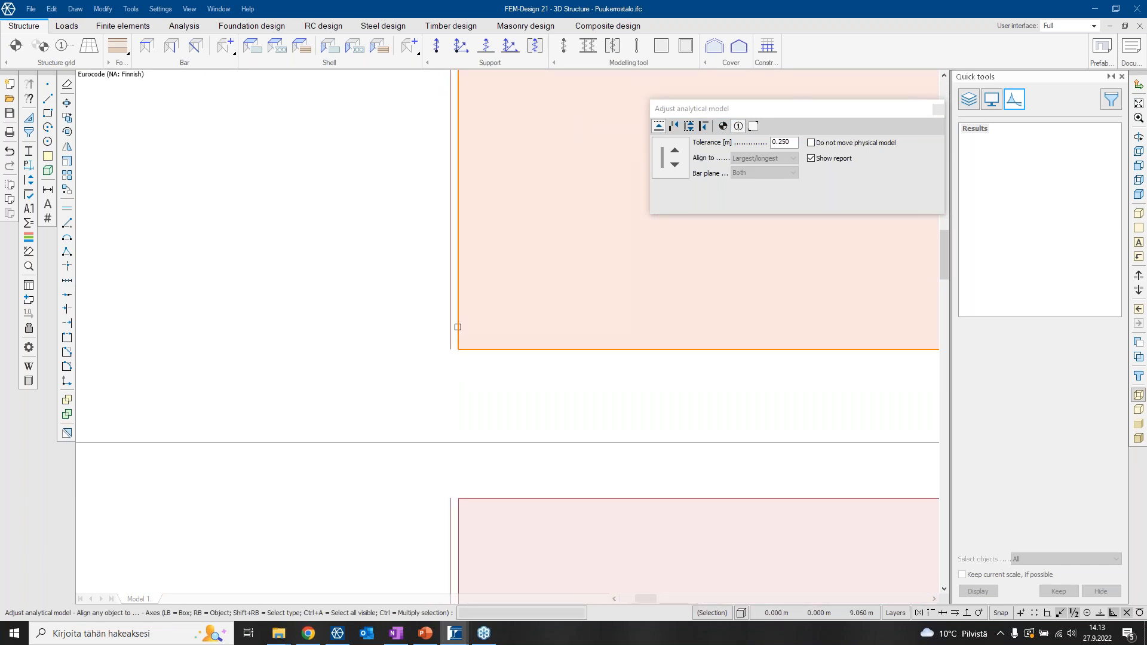
scroll(442, 415, down, 5)
middle_drag(440, 517, 450, 241)
scroll(454, 176, down, 3)
middle_drag(454, 174, 457, 89)
middle_drag(454, 574, 464, 219)
scroll(473, 356, up, 3)
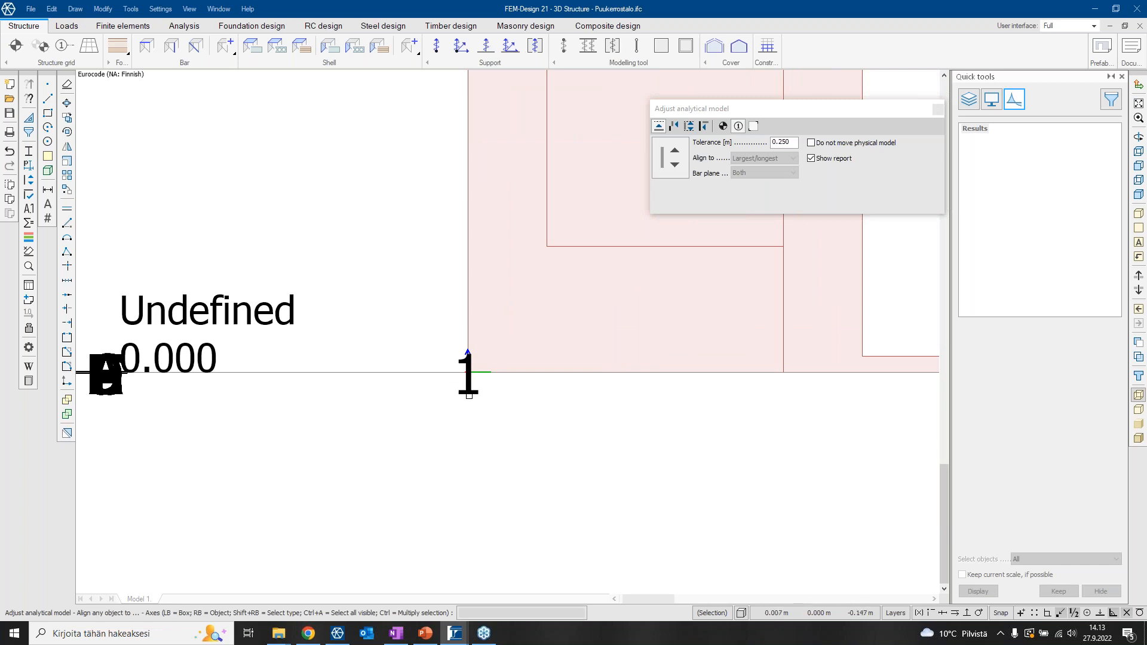
scroll(467, 395, down, 5)
middle_drag(458, 285, 455, 382)
middle_drag(446, 226, 461, 279)
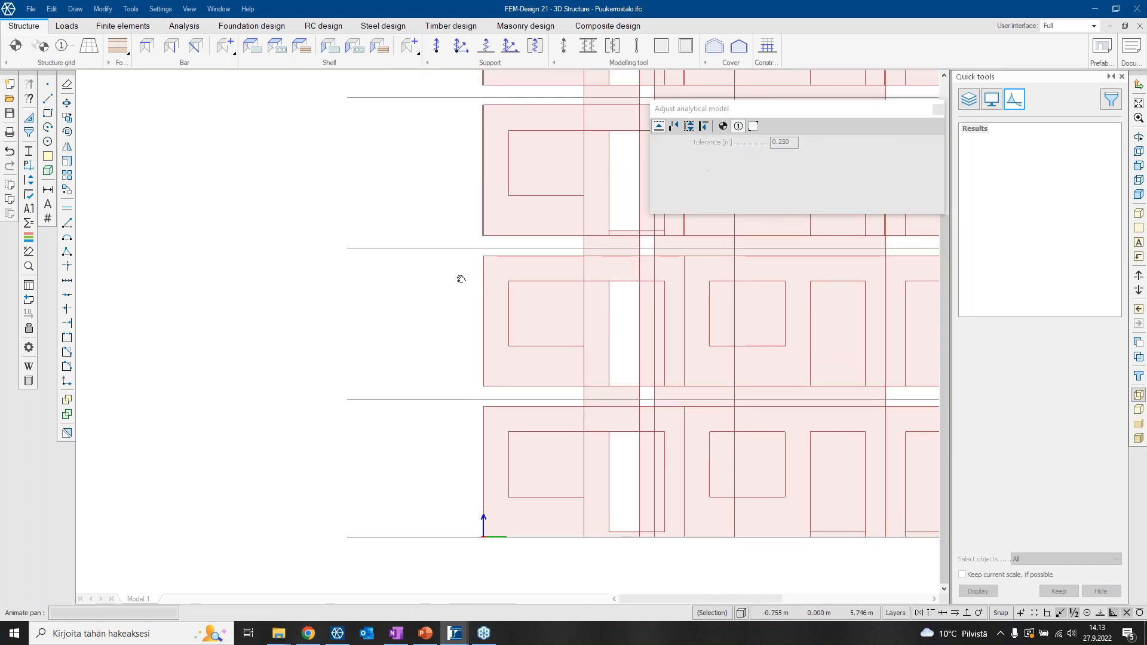
- Align the end walls just above the 5.750 storey to axis 1 with a 0.25 m tolerance
scroll(532, 257, up, 8)
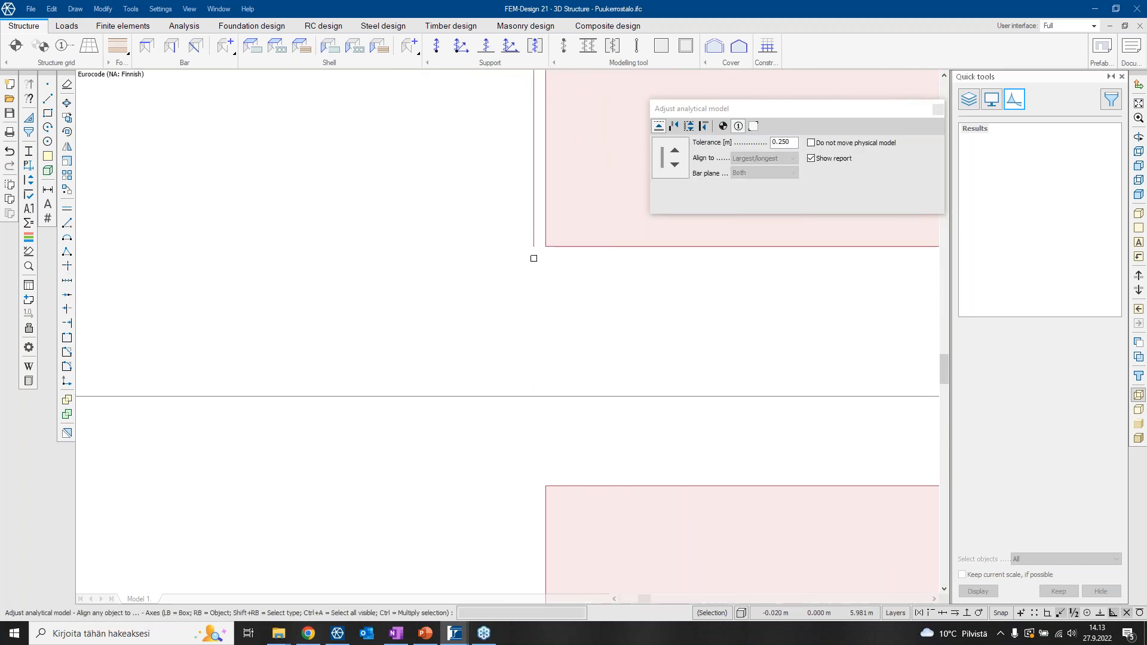
click(533, 257)
click(475, 154)
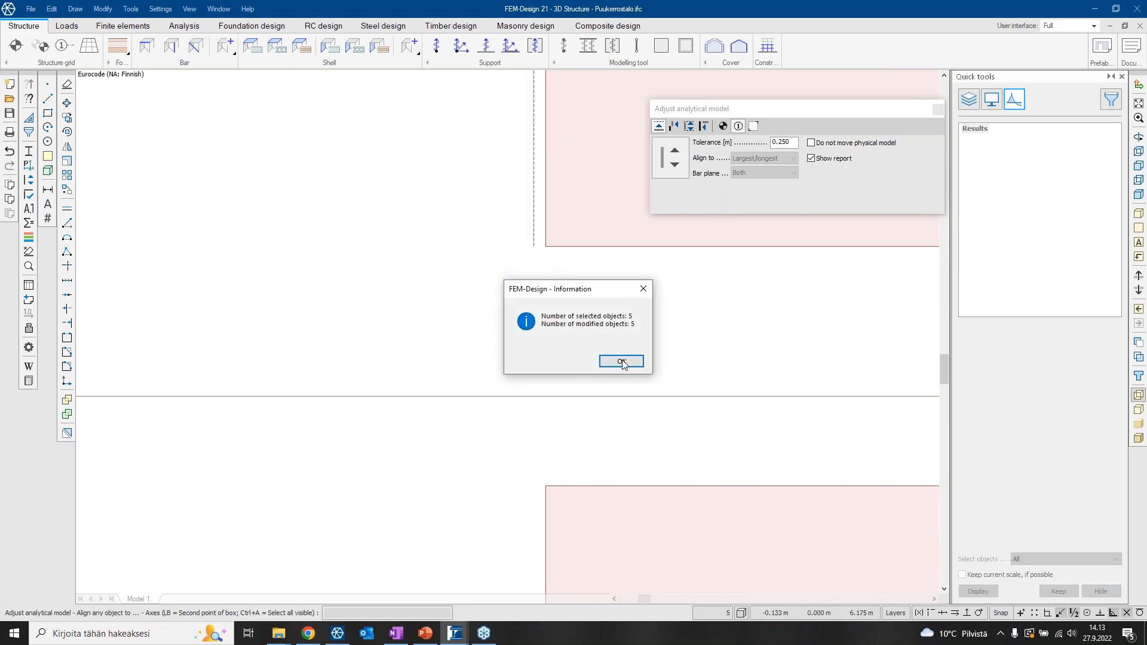
click(629, 366)
- Inspect the adjusted end walls in 3D and align the end walls above the 8.750 storey to axis 1
scroll(545, 263, down, 6)
shift+middle_drag(546, 264, 551, 353)
scroll(571, 259, up, 4)
scroll(571, 259, down, 3)
scroll(451, 273, down, 1)
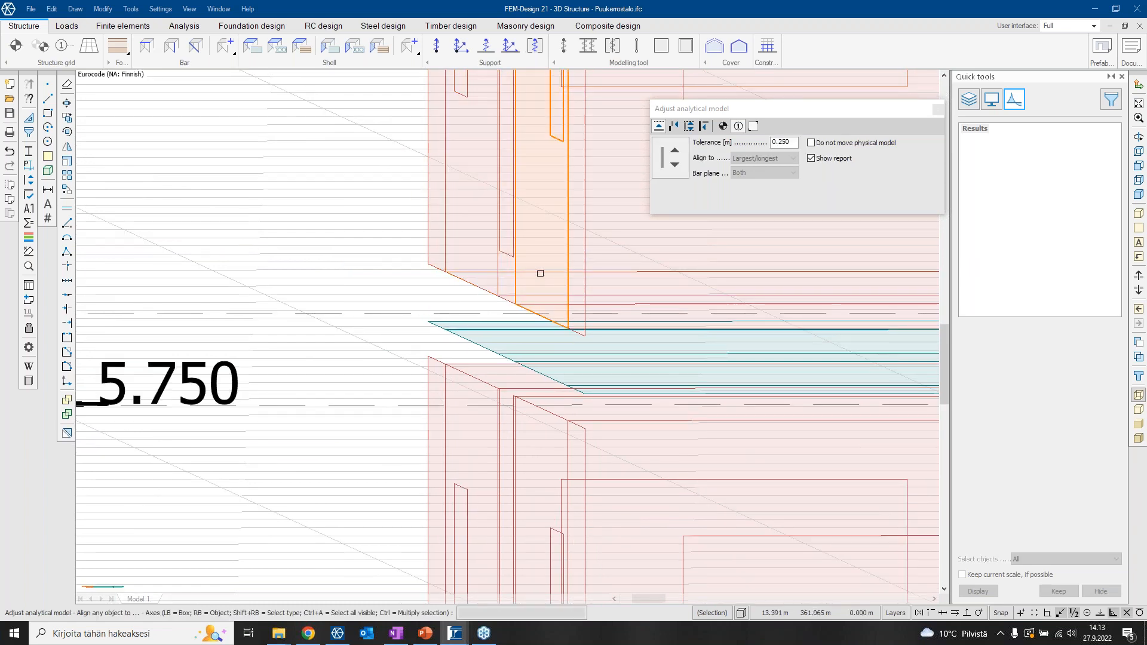
shift+middle_drag(545, 287, 504, 469)
scroll(566, 316, down, 5)
scroll(517, 365, up, 7)
click(512, 360)
click(494, 318)
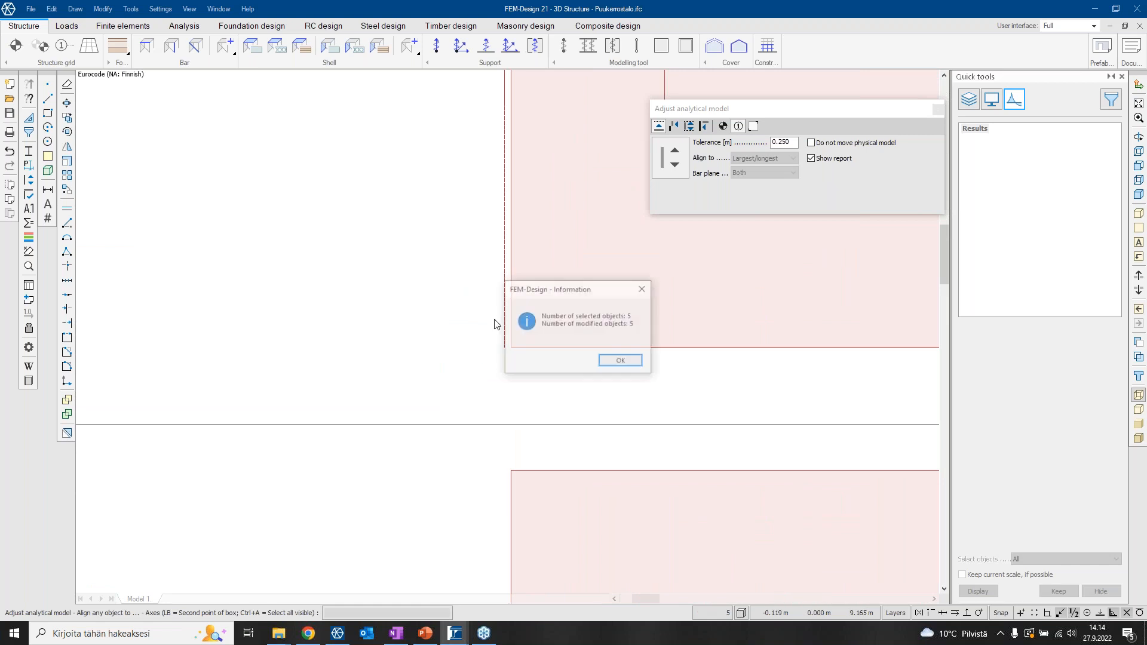
- Align all objects of the building to the axes with a 0.25 m tolerance
click(622, 362)
scroll(583, 392, down, 6)
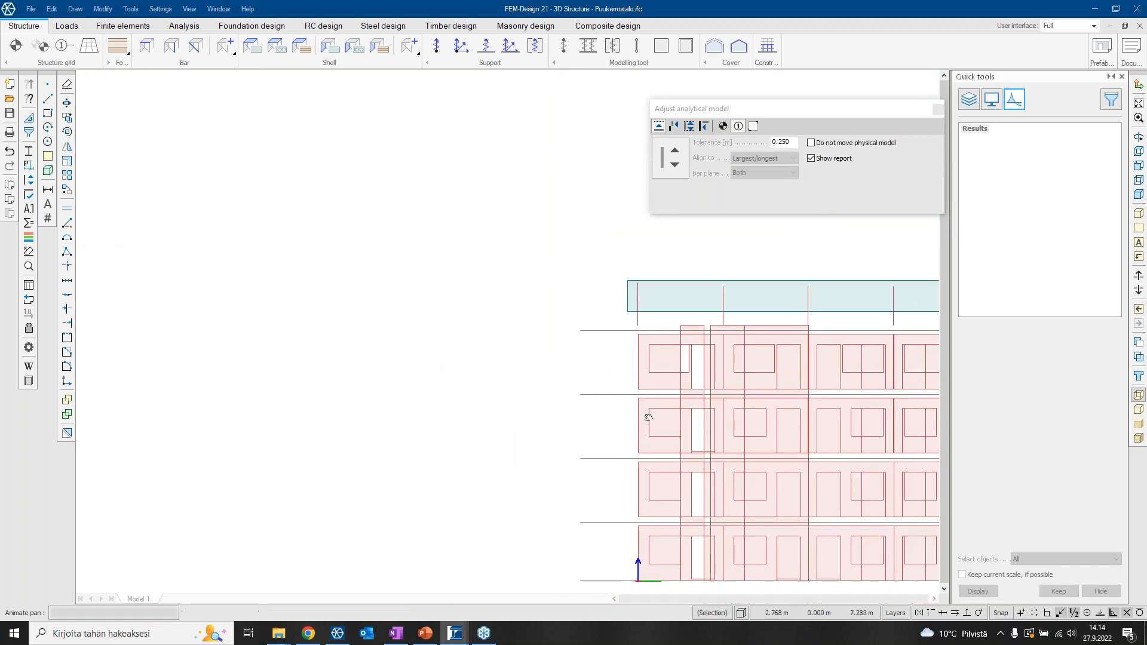
scroll(604, 405, down, 1)
click(919, 511)
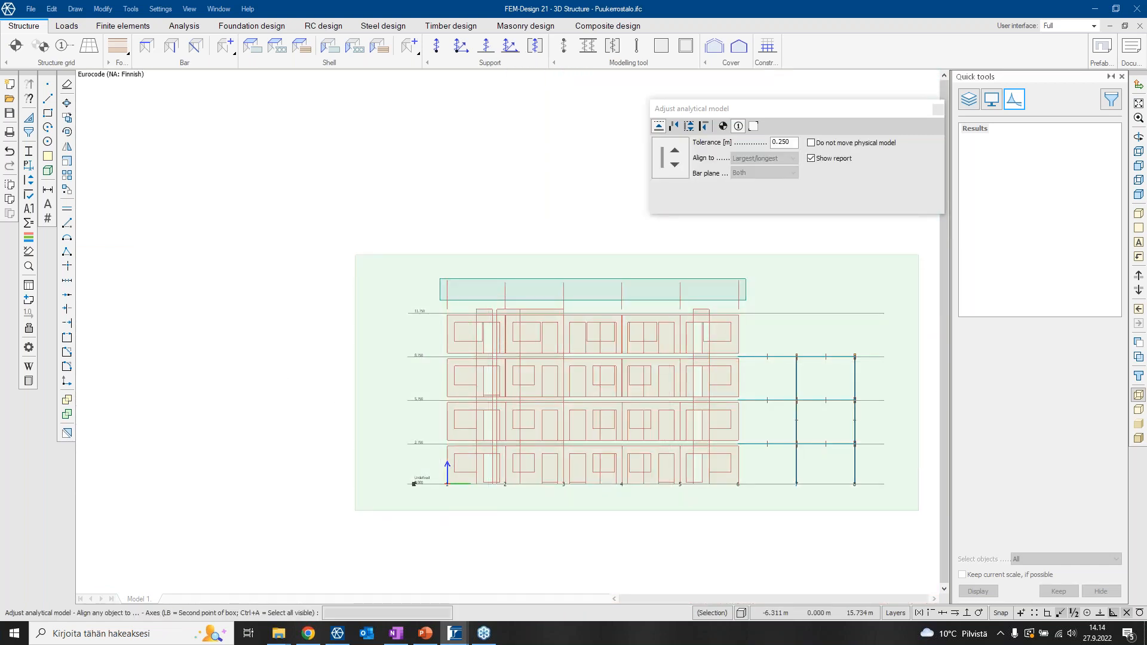
click(355, 256)
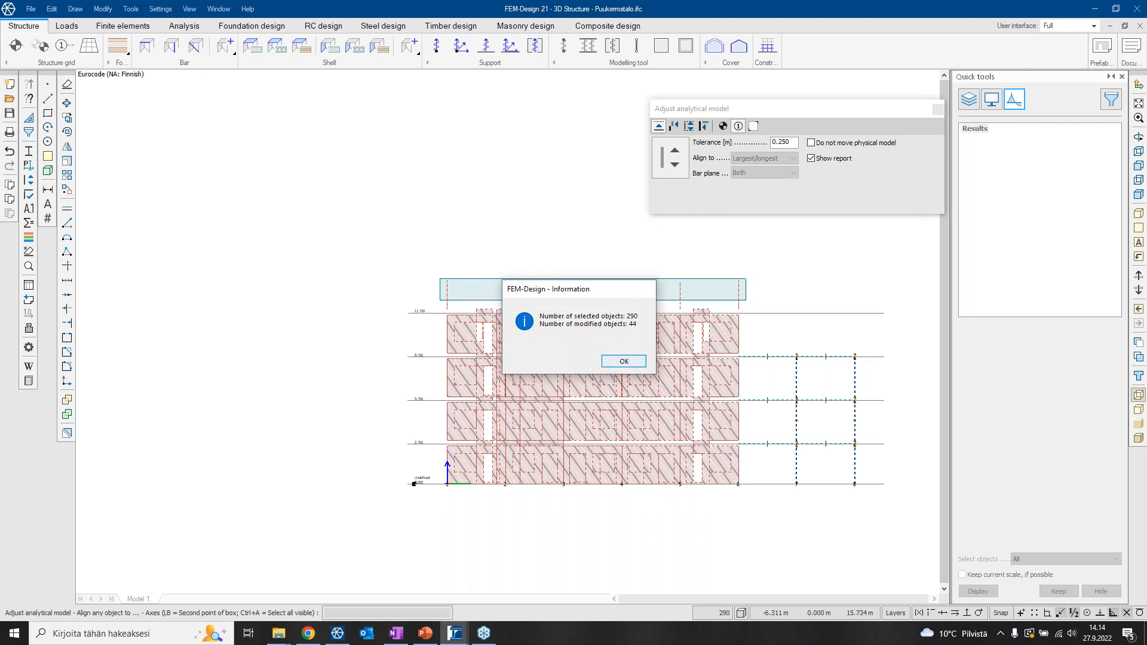
click(624, 362)
- Check the walls against the axes in the front elevation and switch the adjustment to fitting objects to storeys
scroll(729, 395, up, 4)
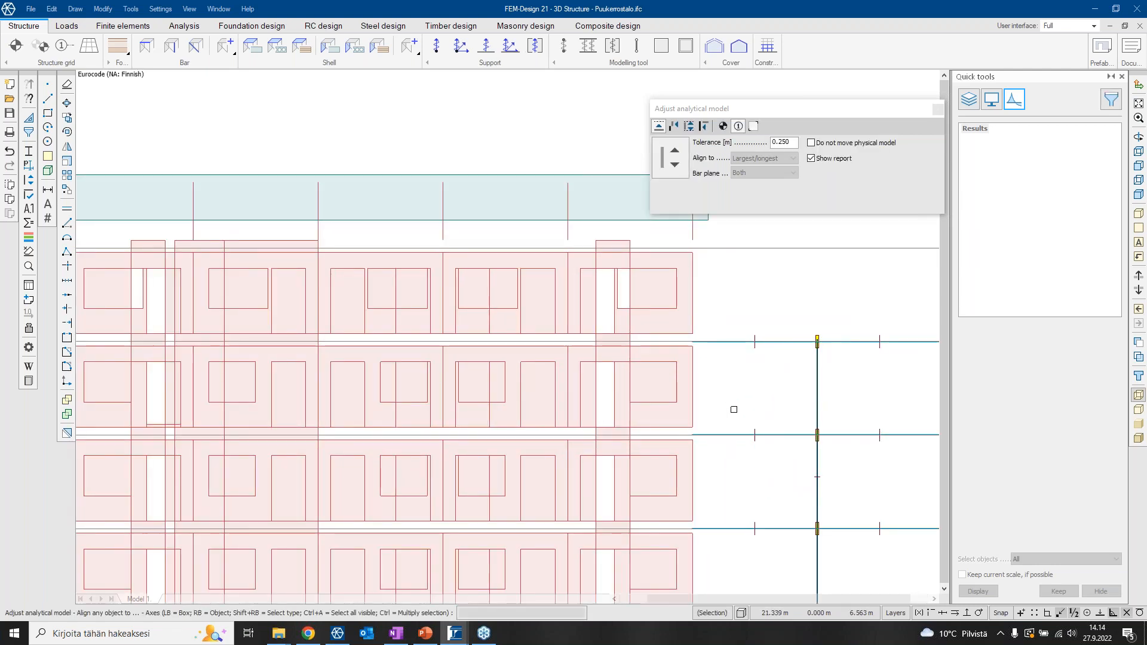
scroll(763, 436, down, 2)
scroll(430, 427, up, 6)
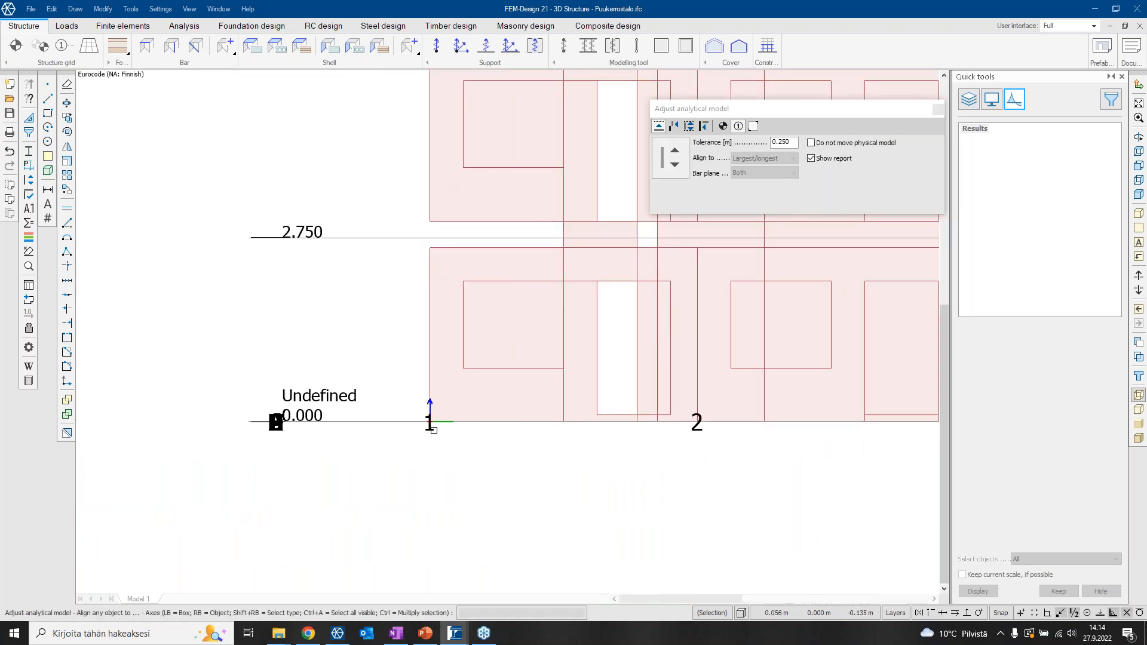
scroll(584, 452, down, 4)
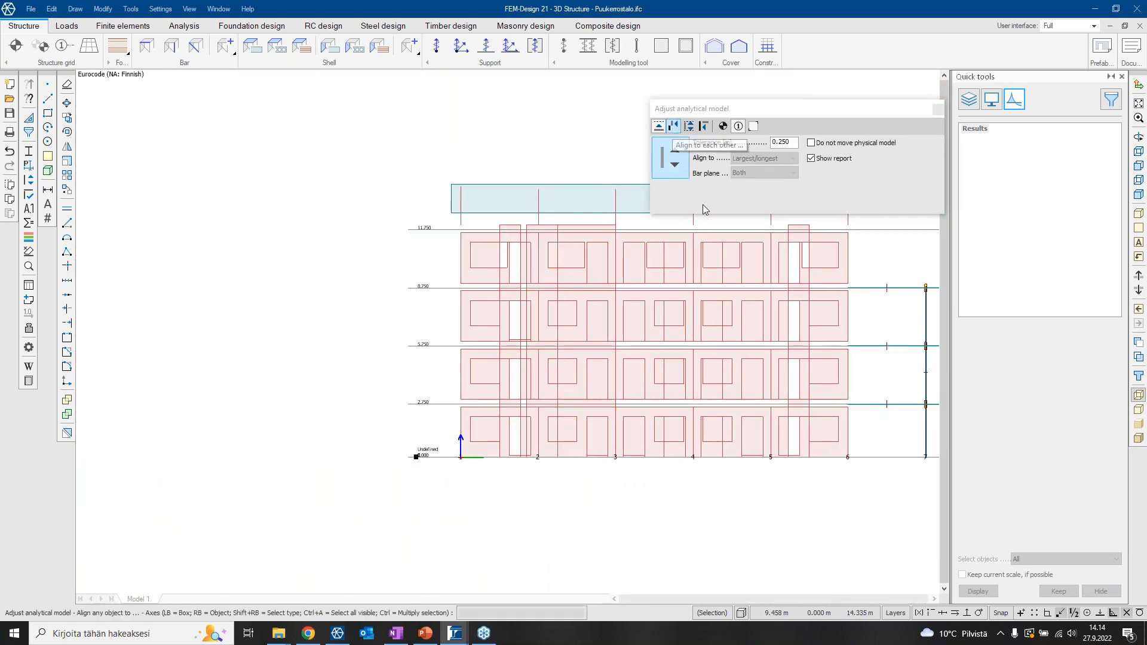
middle_drag(699, 239, 674, 281)
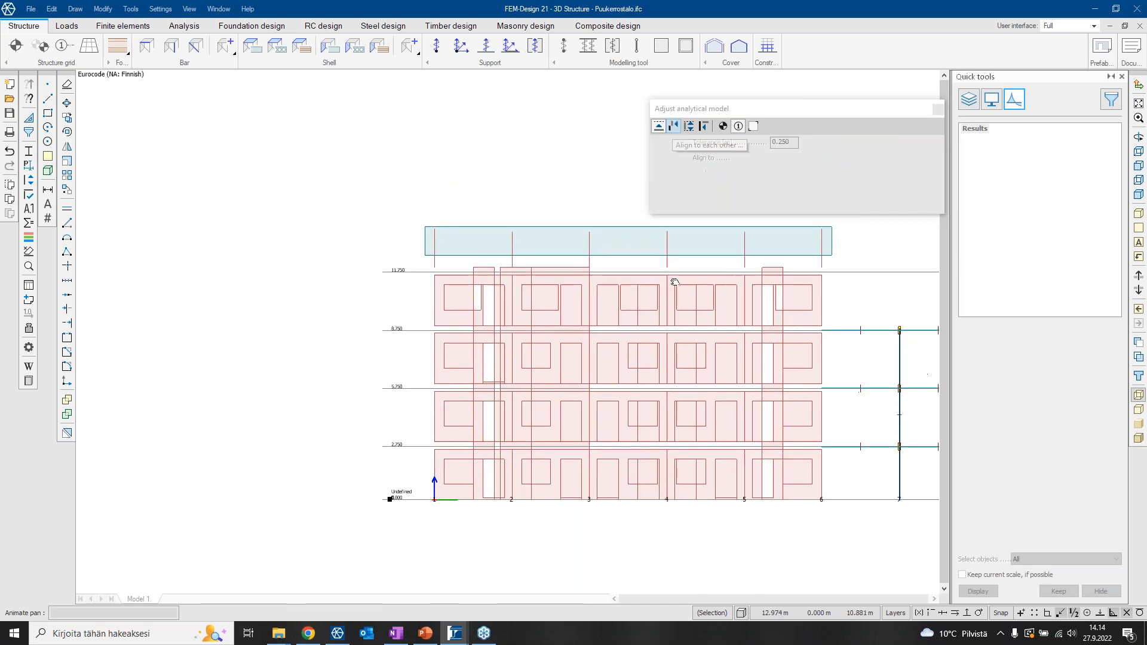
click(690, 126)
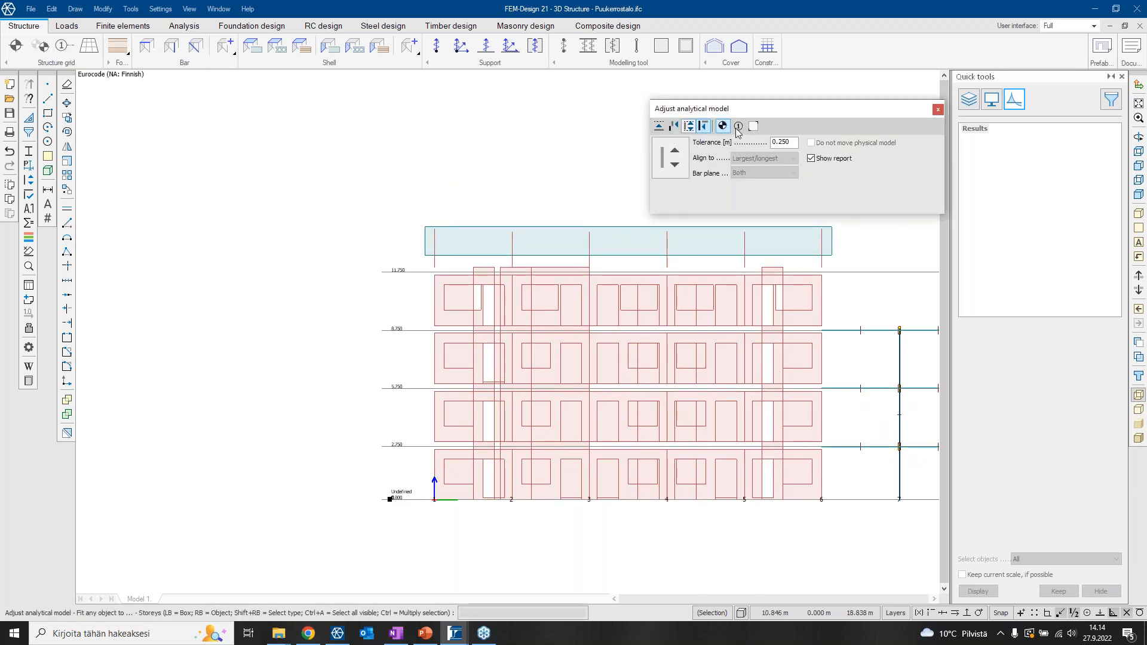
scroll(481, 271, up, 5)
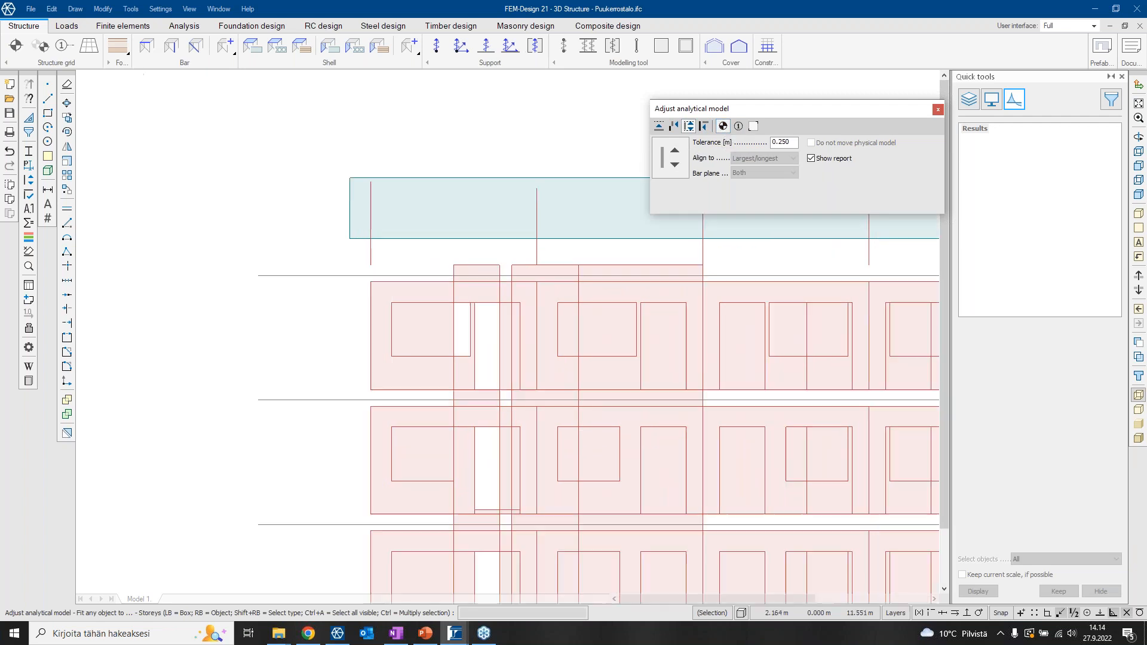
middle_drag(506, 252, 534, 255)
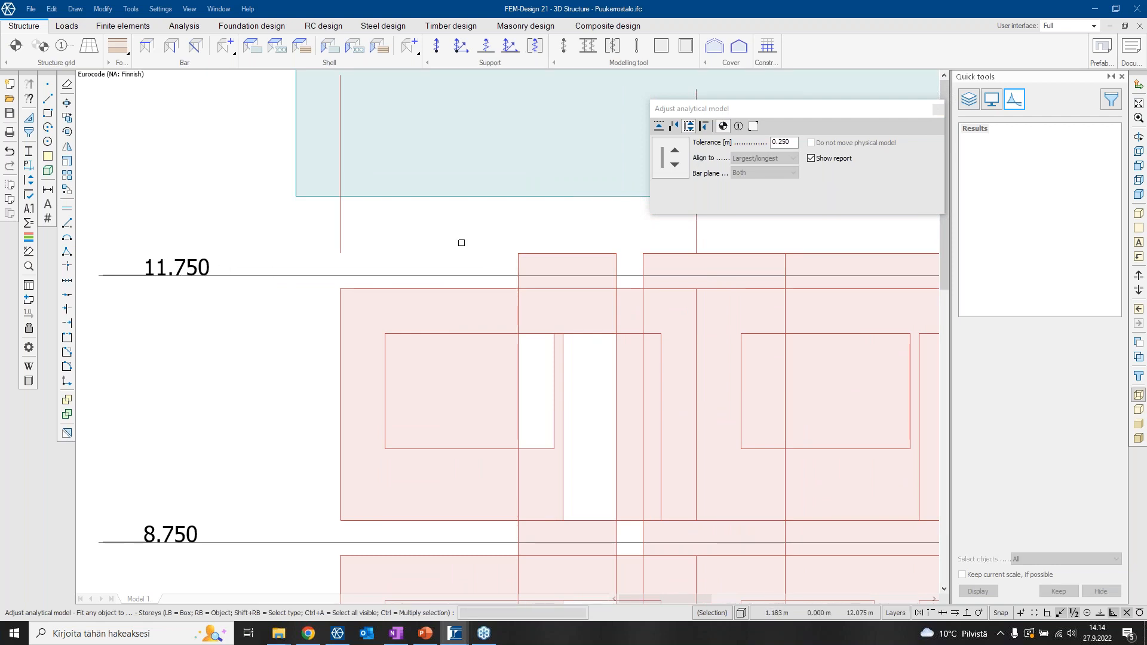
- Fit the short wall piece above the first door opening to the 11.750 storey with a 0.5 m tolerance
click(752, 165)
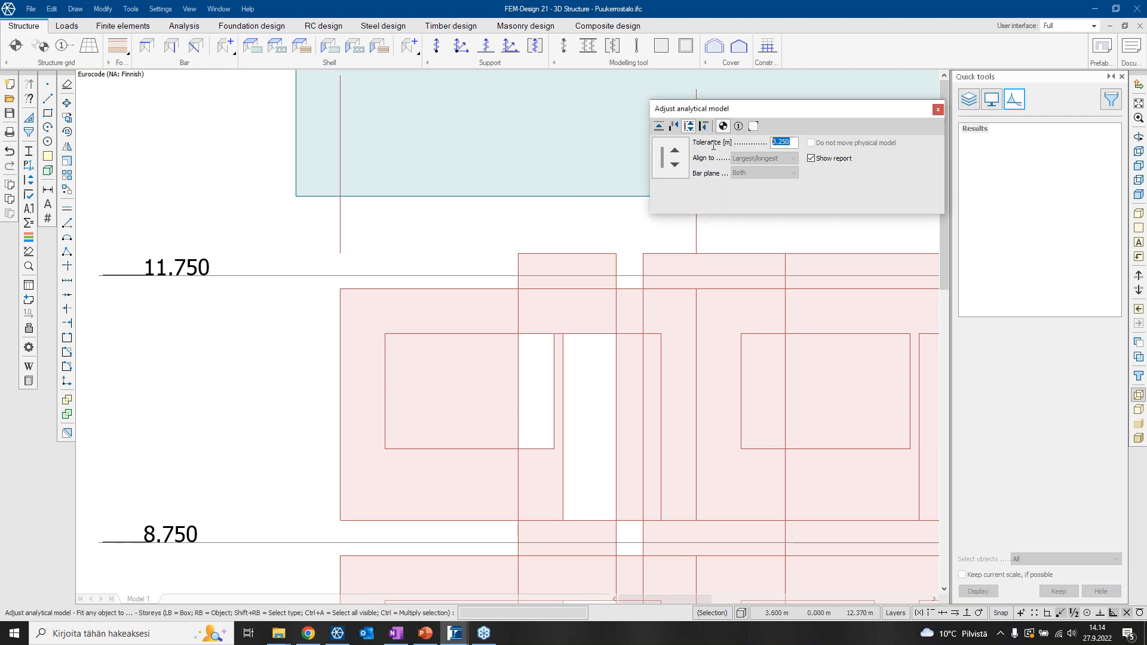
text(0)
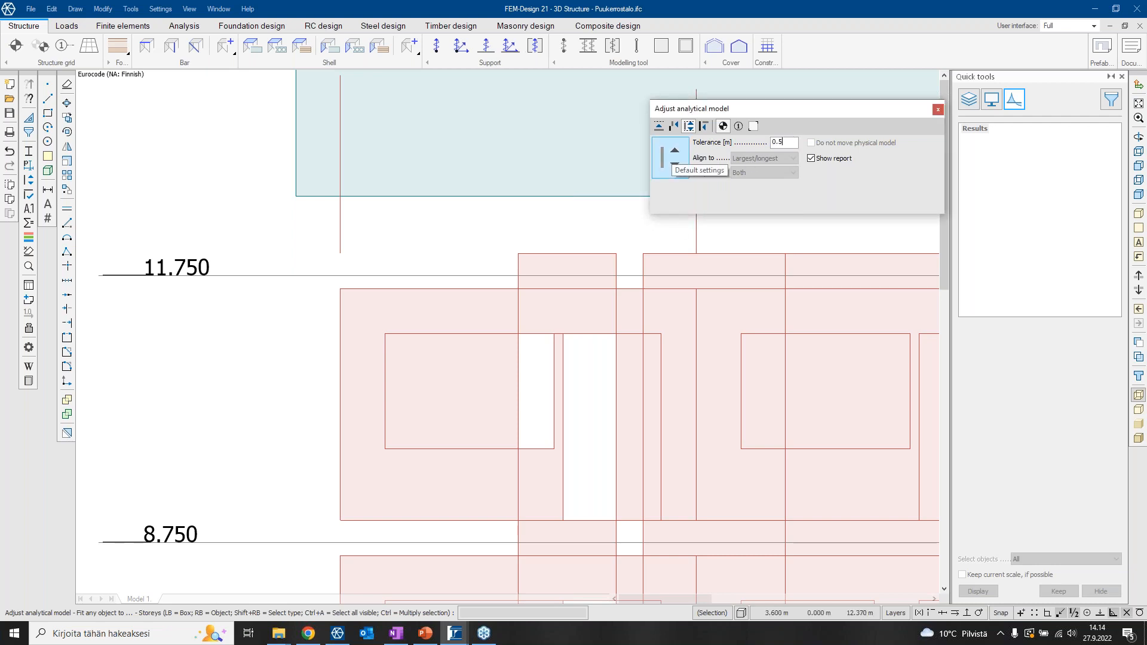
click(625, 263)
click(464, 236)
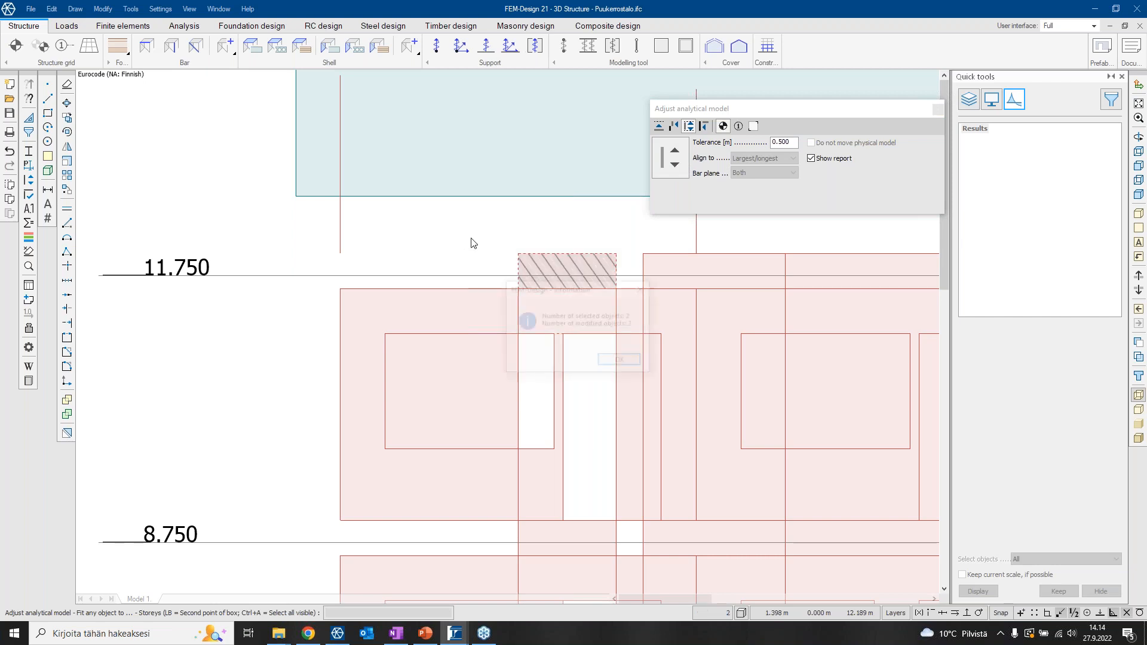
click(621, 361)
scroll(620, 278, up, 2)
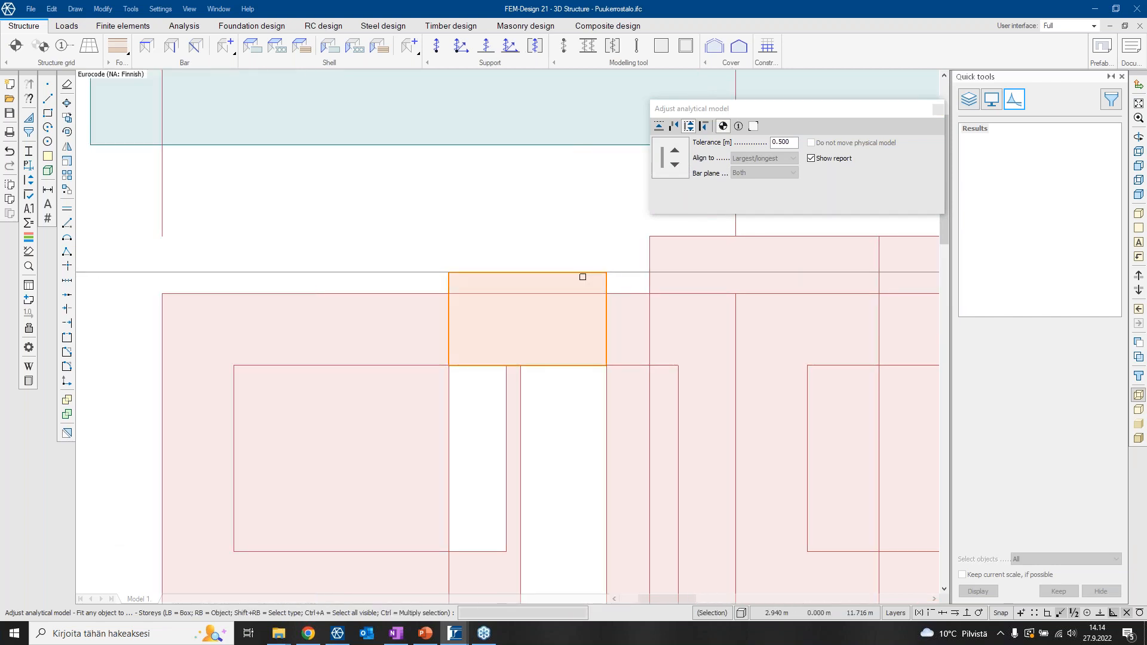
scroll(538, 297, down, 3)
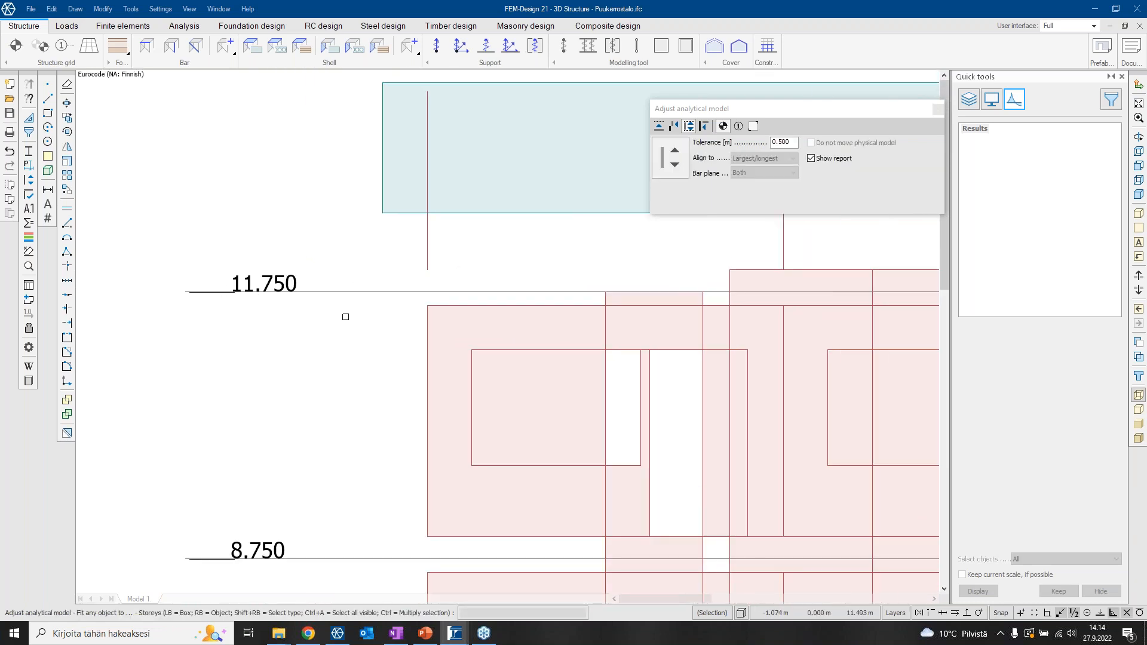
- Fit the top-floor walls at the axis 1 end to the 8.750 and 11.750 storeys with a 0.5 m tolerance
scroll(345, 317, down, 6)
scroll(743, 350, up, 4)
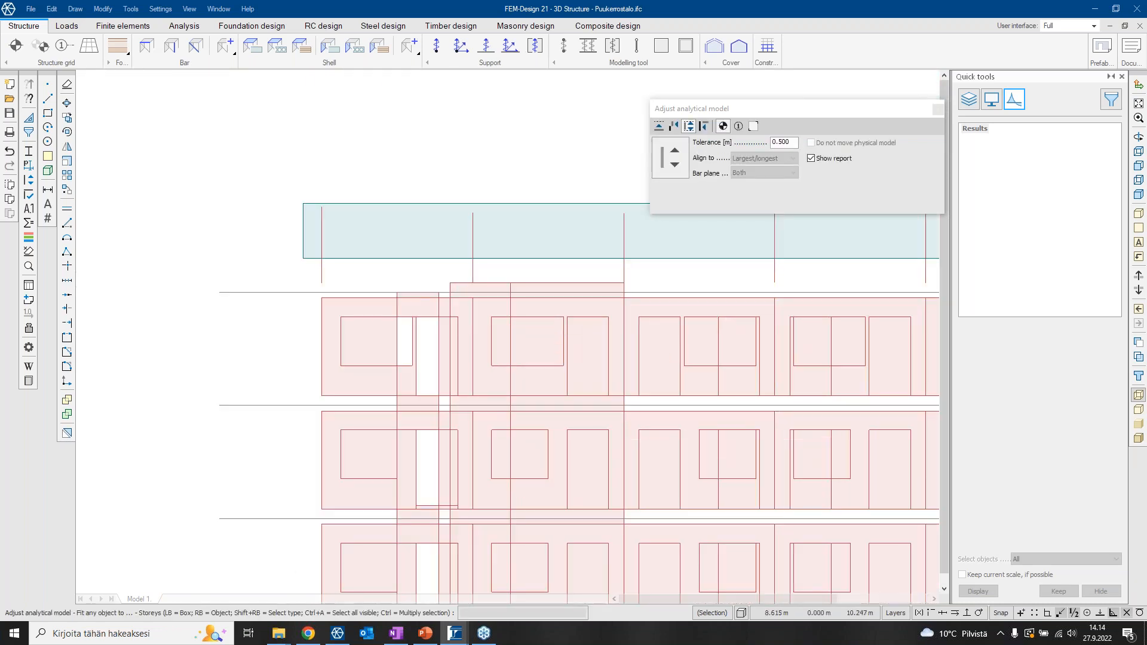
scroll(399, 387, up, 3)
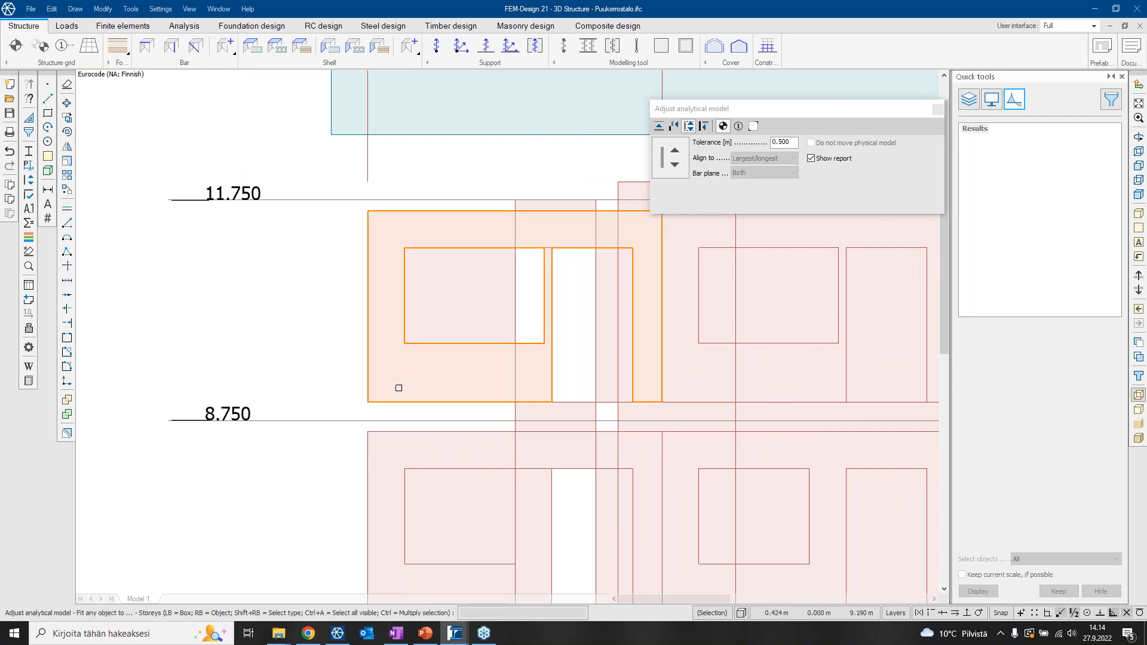
scroll(398, 387, up, 2)
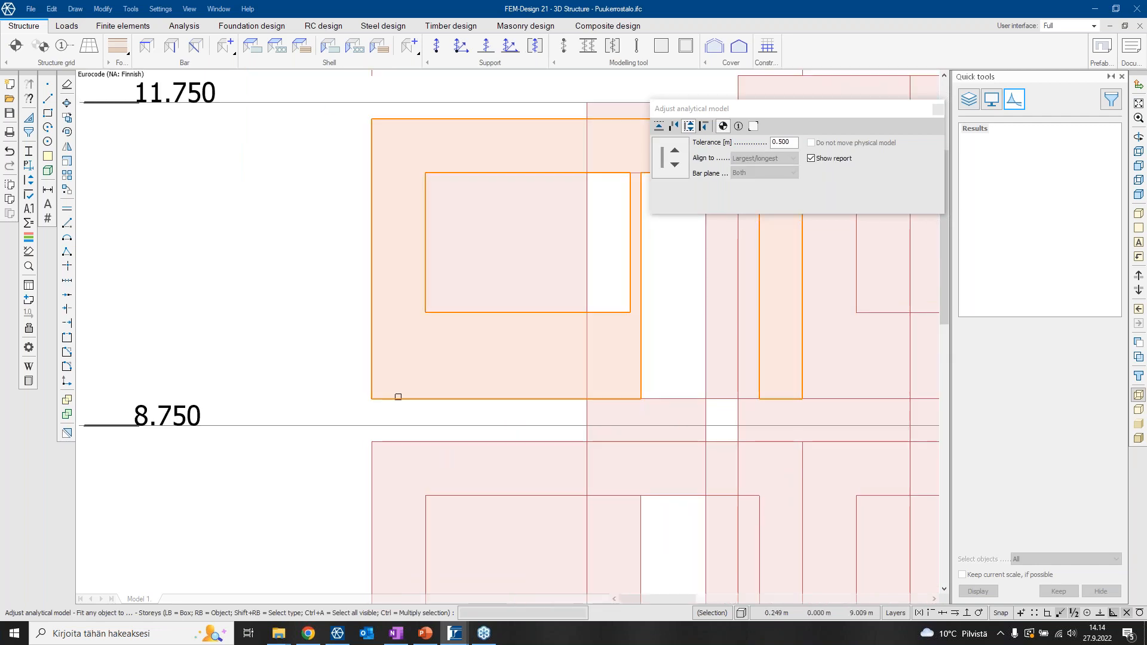
middle_drag(282, 403, 466, 399)
scroll(589, 394, down, 2)
middle_drag(536, 392, 525, 430)
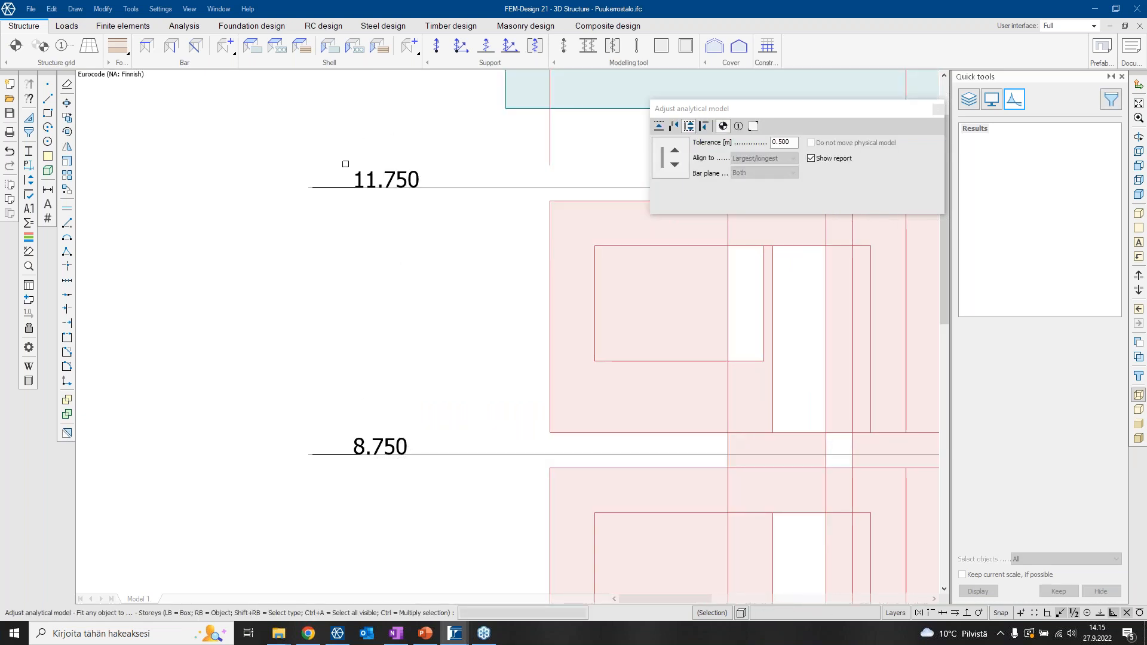
click(645, 447)
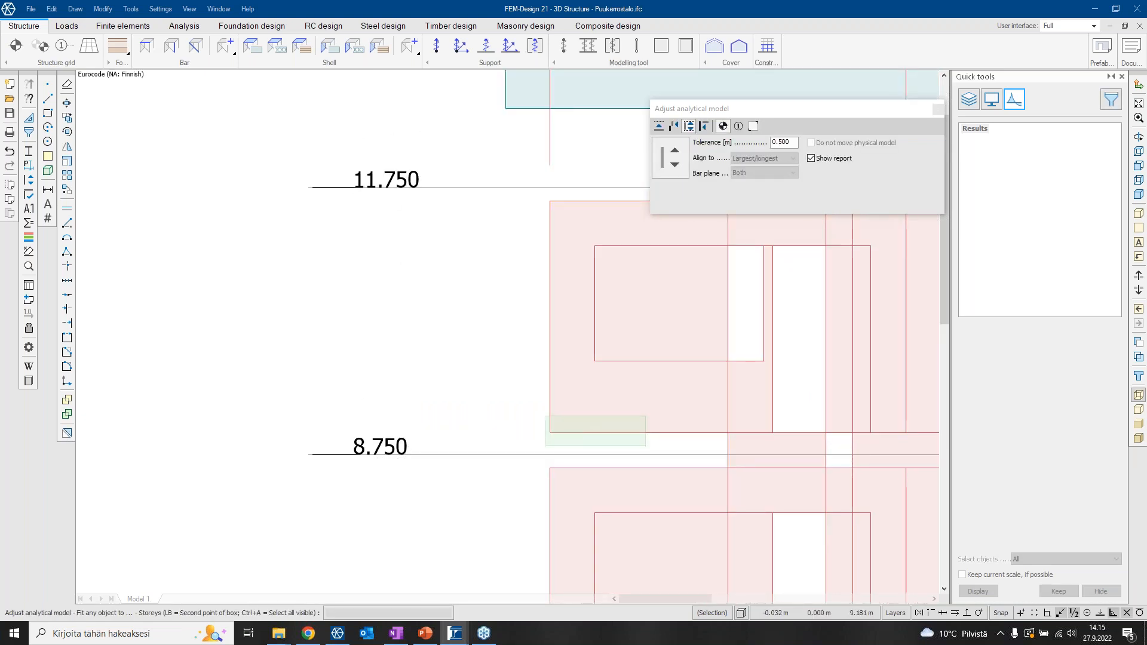
click(527, 409)
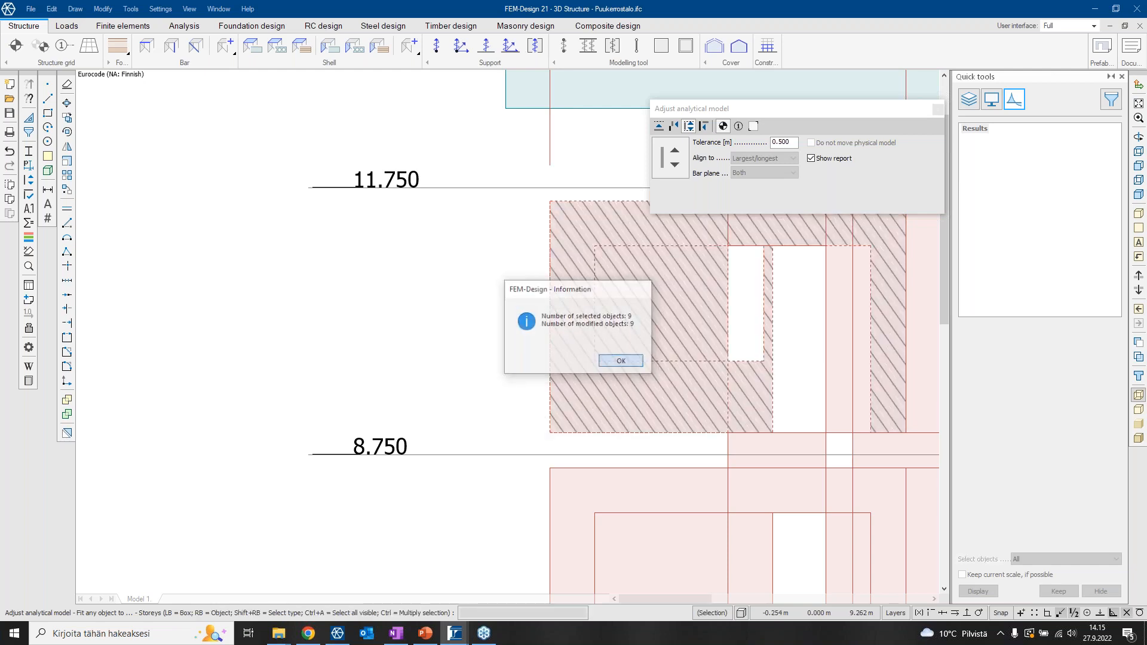
click(625, 360)
- Fit all objects of the whole building to the storeys with a 0.5 m tolerance
scroll(525, 249, down, 2)
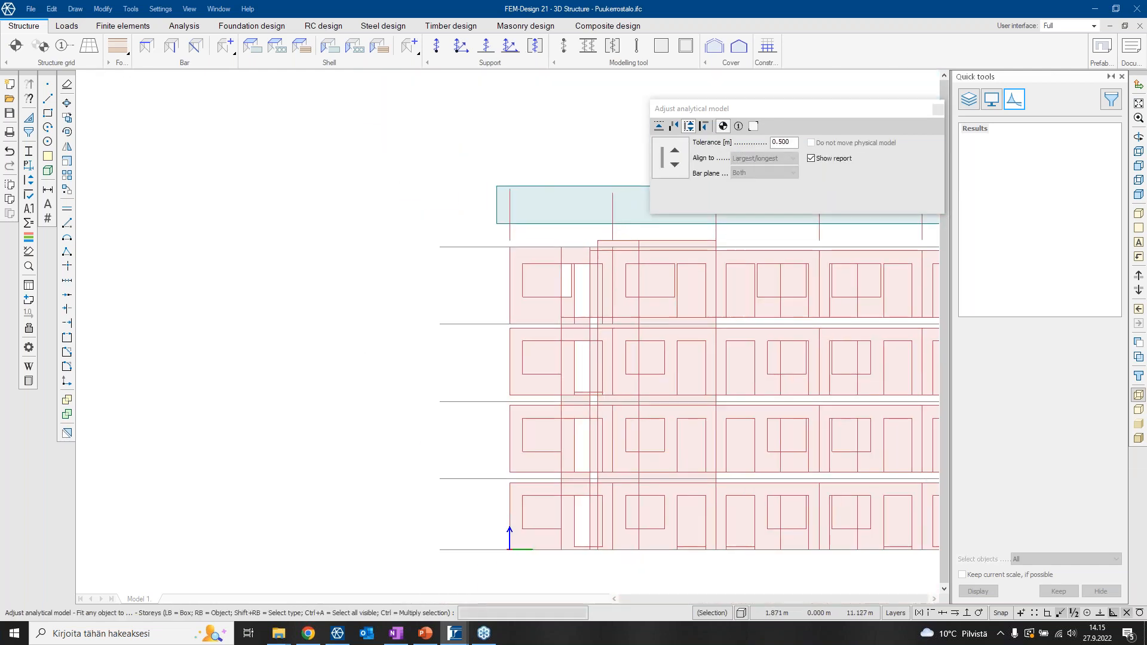
scroll(137, 392, down, 2)
click(855, 525)
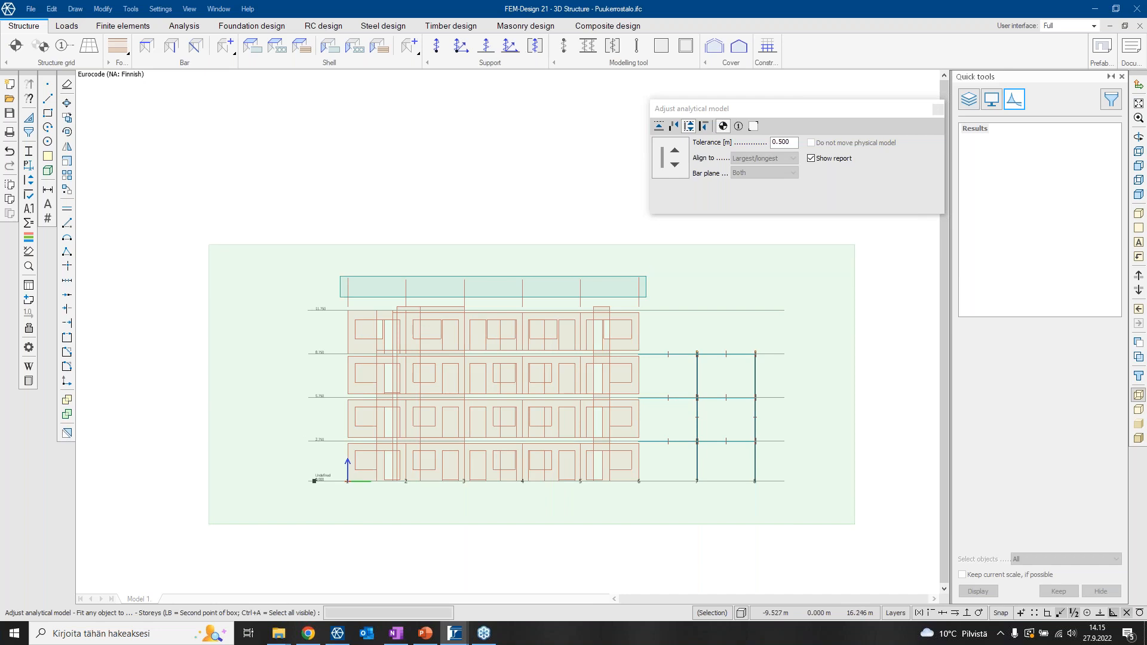
click(232, 252)
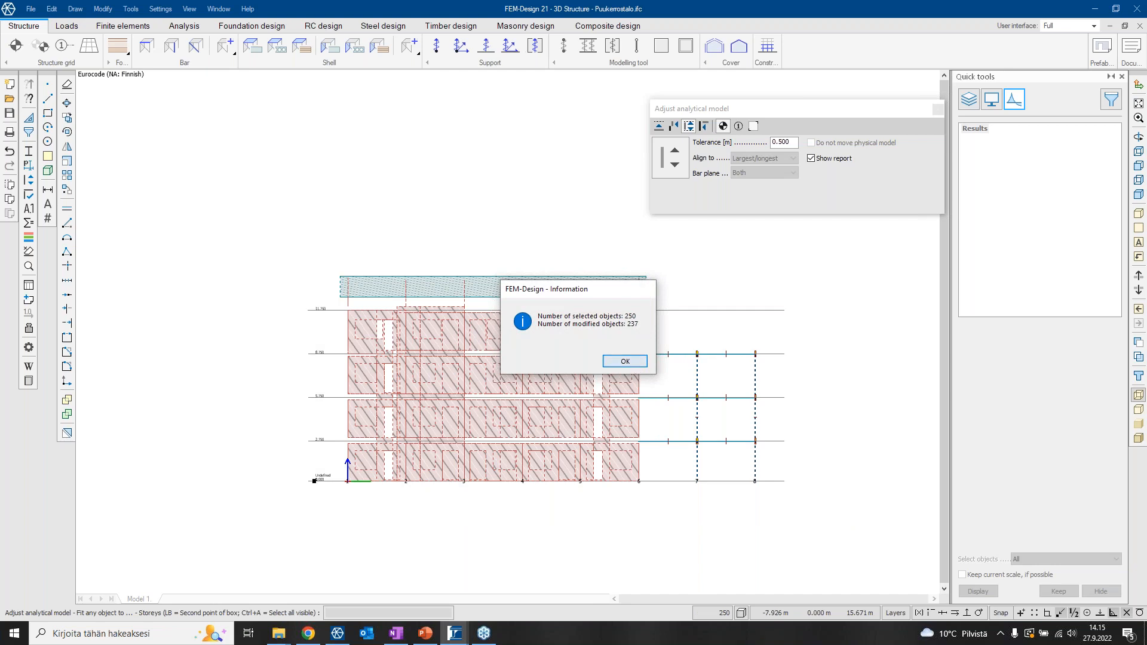
click(625, 361)
- Inspect the fitted building in 3D with hidden lines removed, checking the walls and slabs at each storey
alt+middle_drag(565, 381, 589, 392)
scroll(536, 364, up, 1)
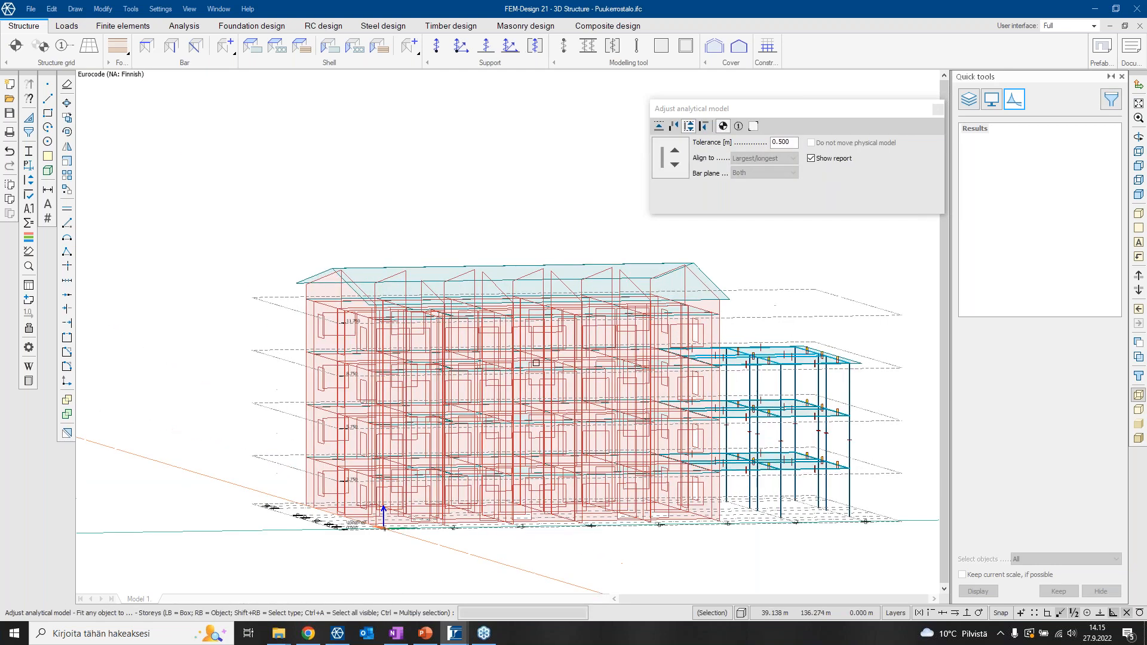
click(1139, 411)
middle_drag(469, 410, 512, 417)
scroll(493, 336, up, 3)
scroll(705, 337, down, 2)
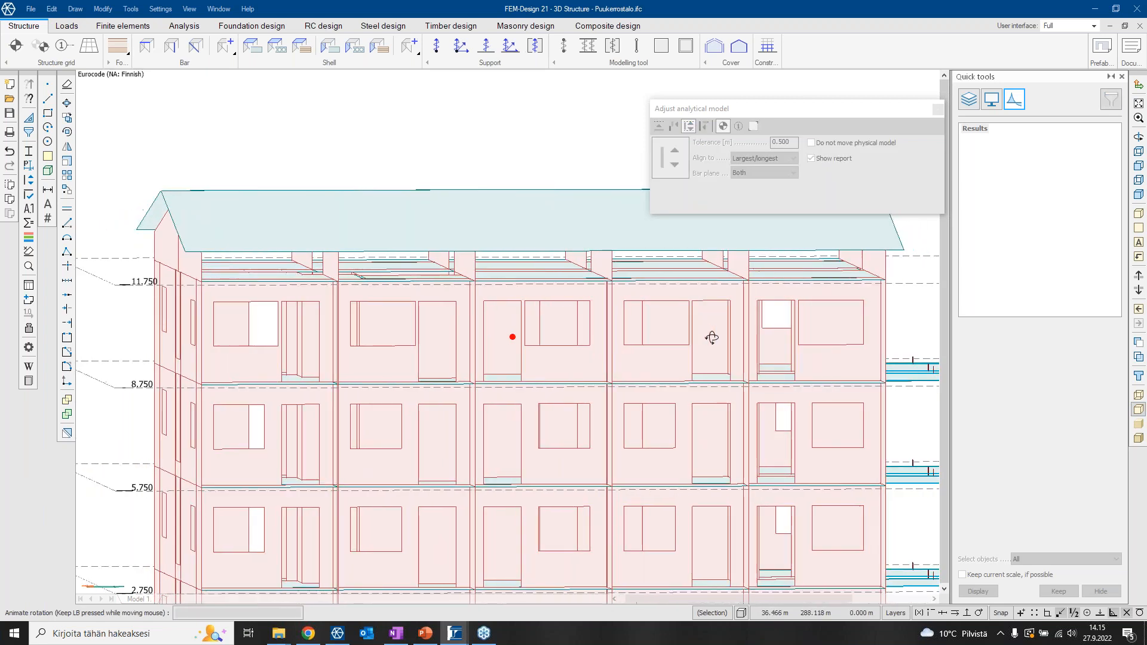
- Show only Storey 4 (+11.750) and examine how the slab edges meet the wall along axis B near the building corner
click(1138, 257)
click(1074, 305)
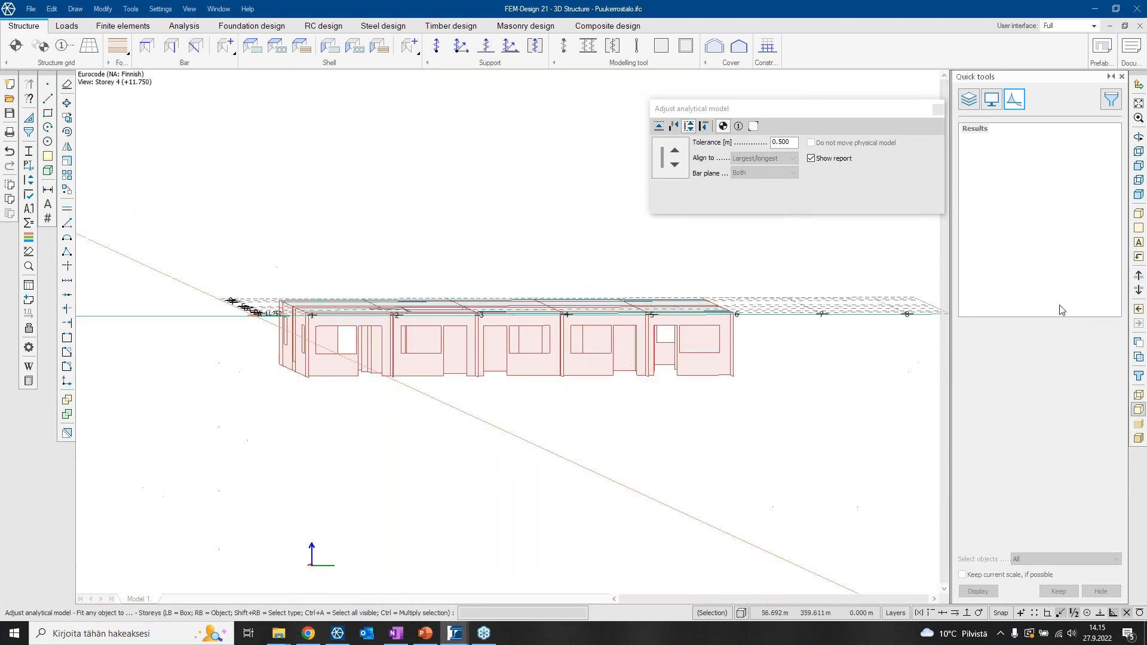
scroll(568, 499, up, 5)
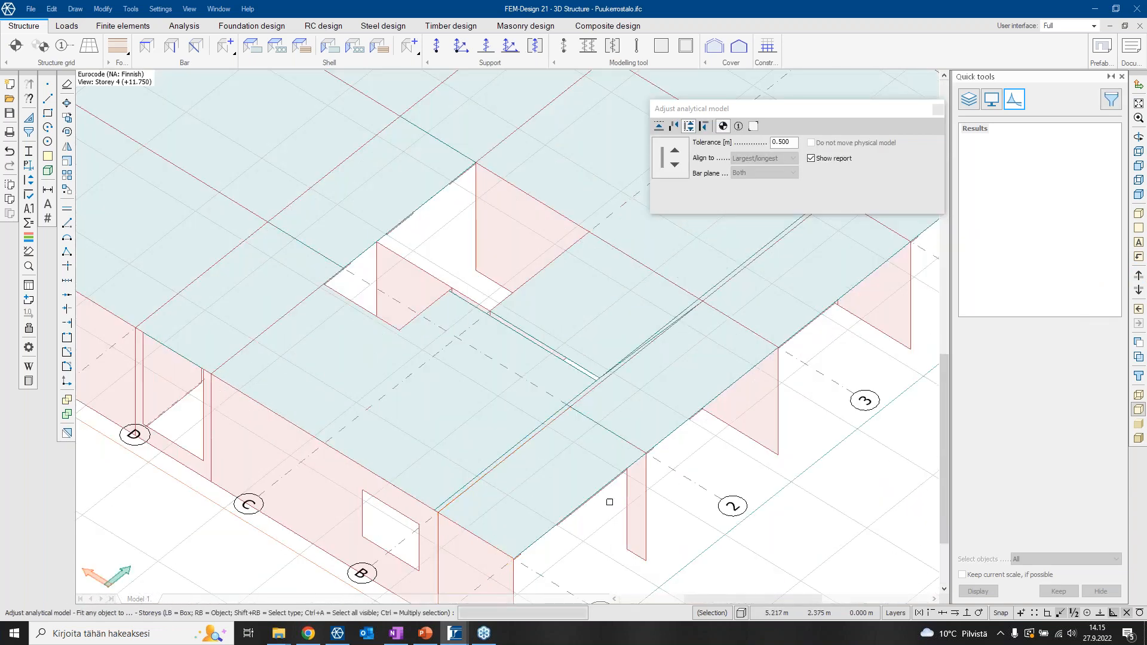
middle_drag(566, 455, 644, 489)
key(Escape)
scroll(608, 475, up, 3)
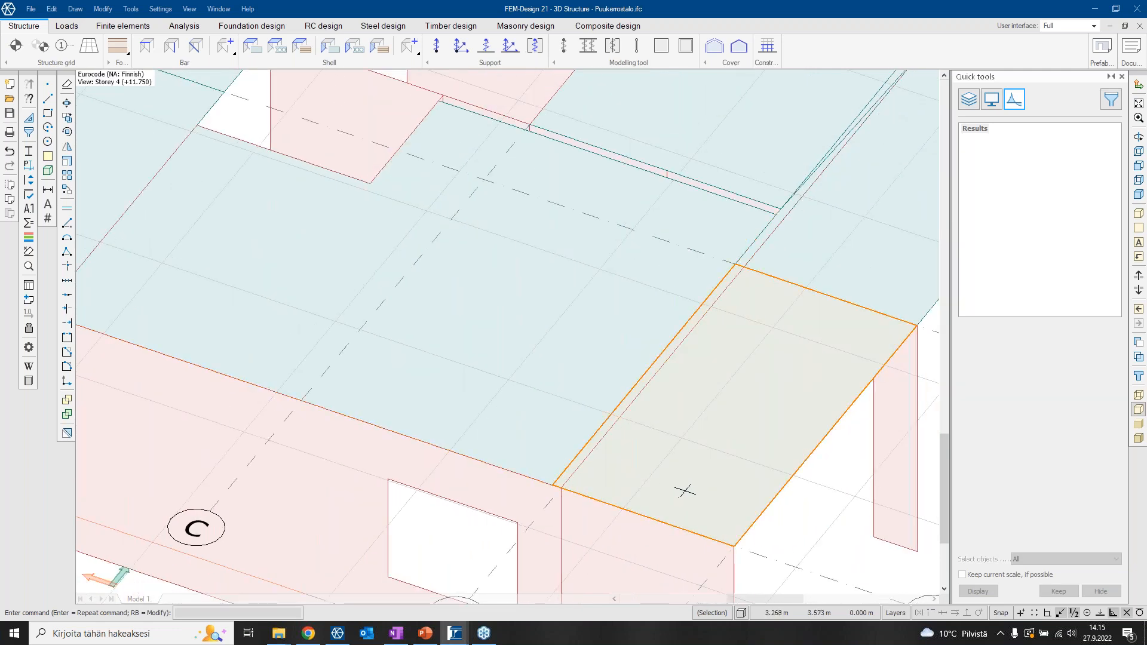
scroll(621, 486, up, 2)
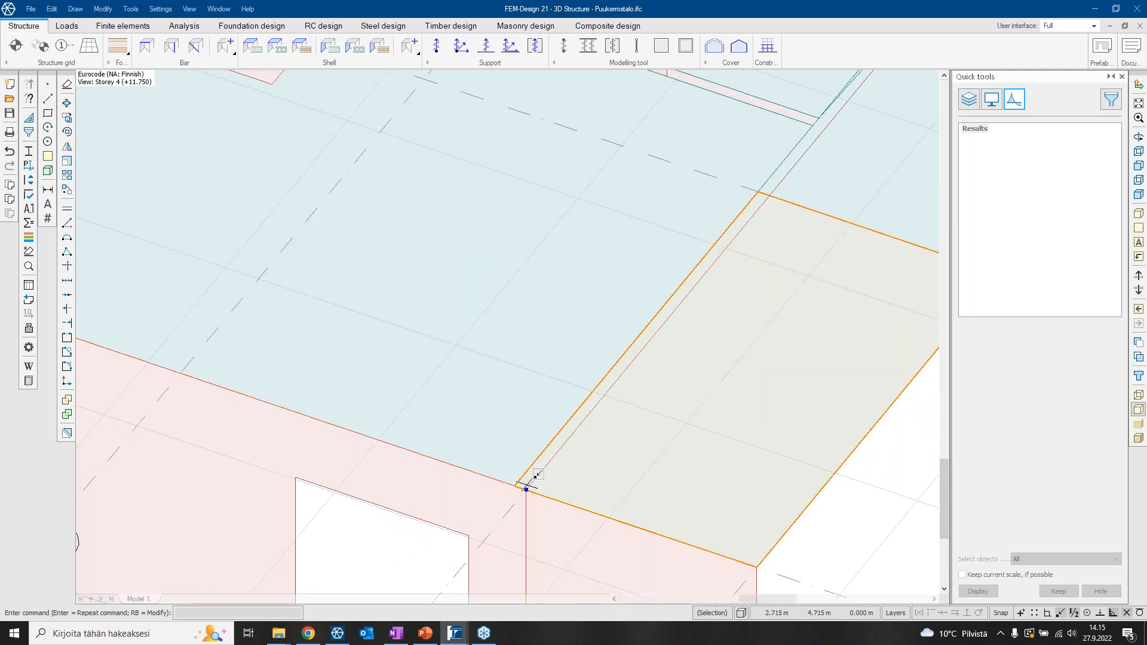
scroll(536, 477, down, 3)
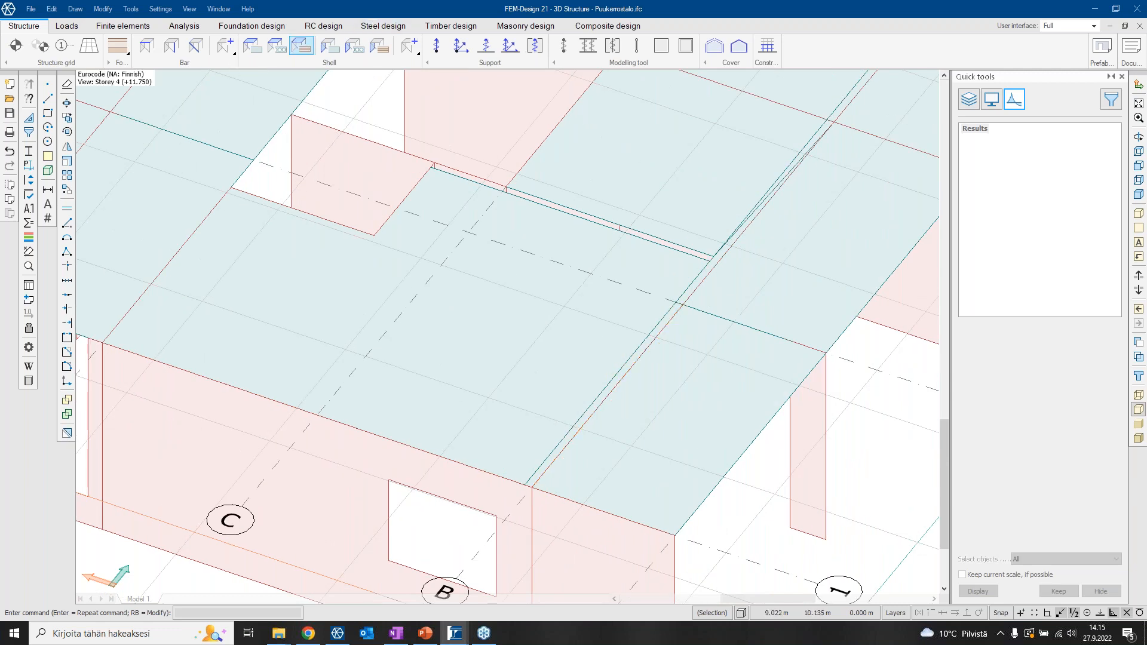
scroll(554, 397, down, 2)
scroll(554, 397, up, 3)
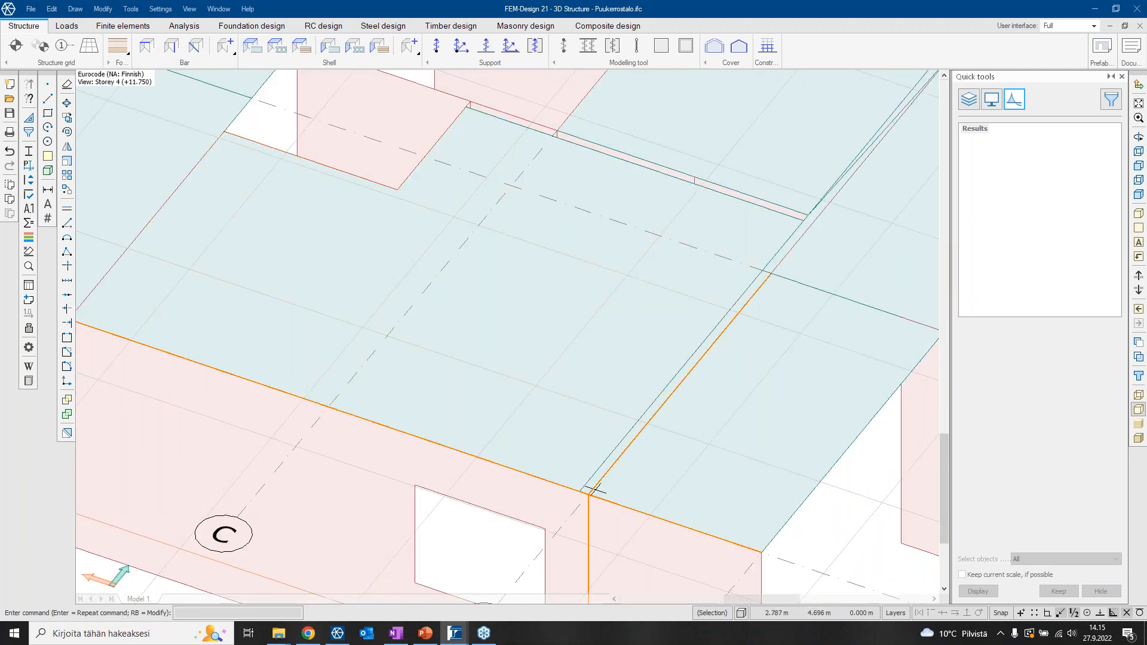
scroll(714, 344, down, 3)
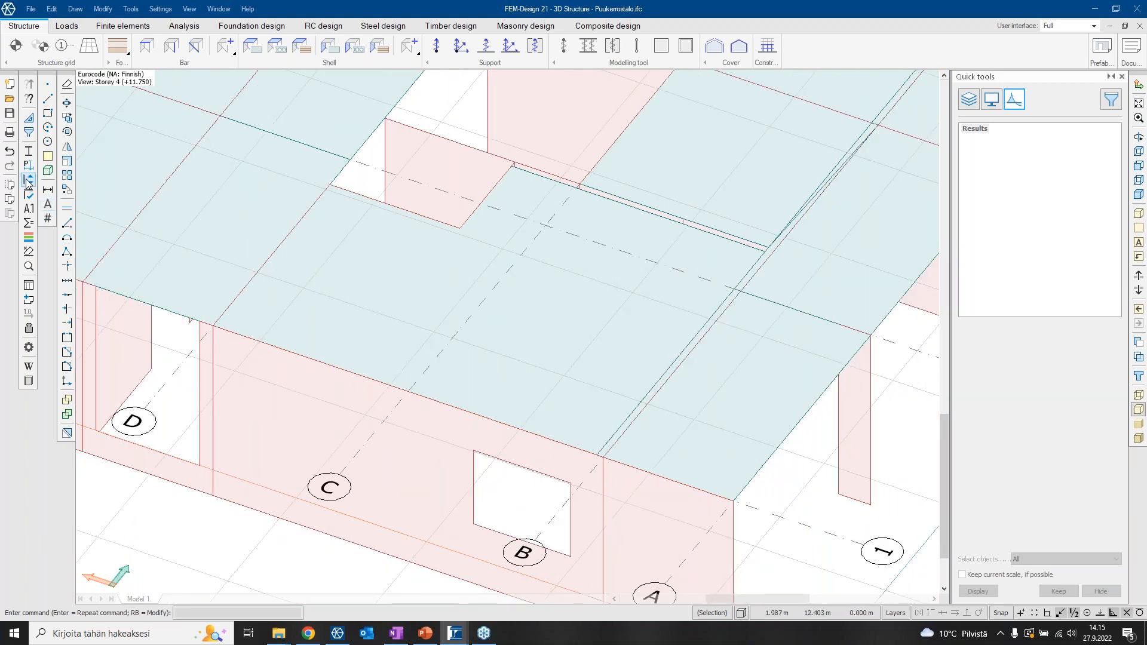
- Fit the two Storey 4 slabs on either side of axis B at the building corner to the axes with a 0.250 m tolerance
click(28, 180)
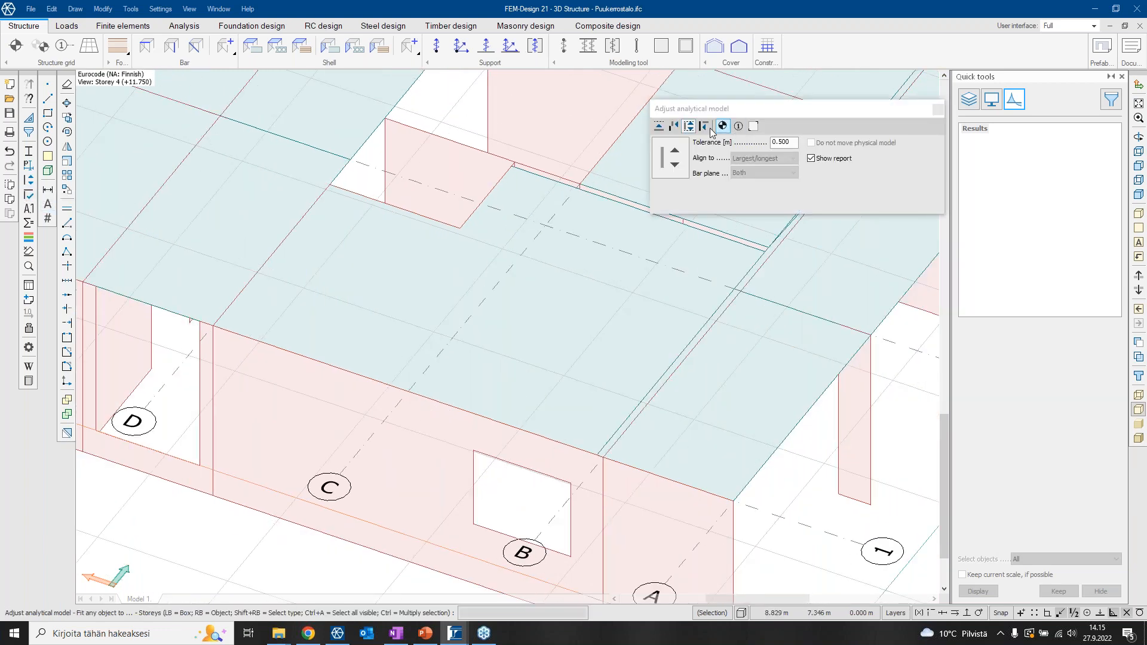
click(738, 129)
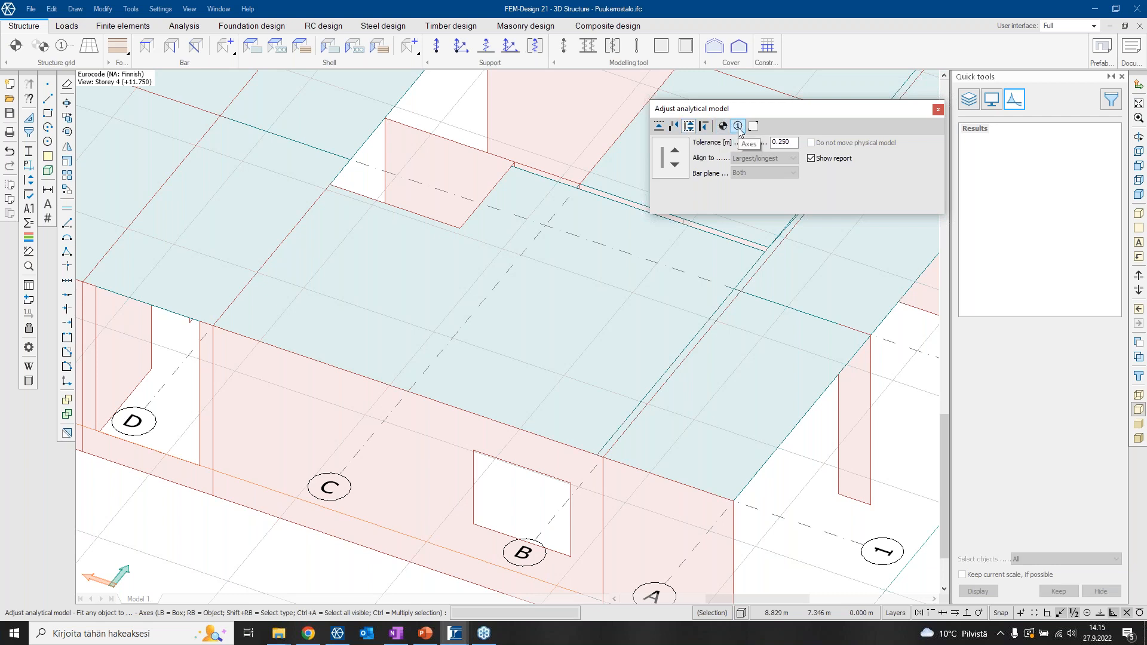
scroll(698, 506, down, 2)
scroll(658, 463, up, 4)
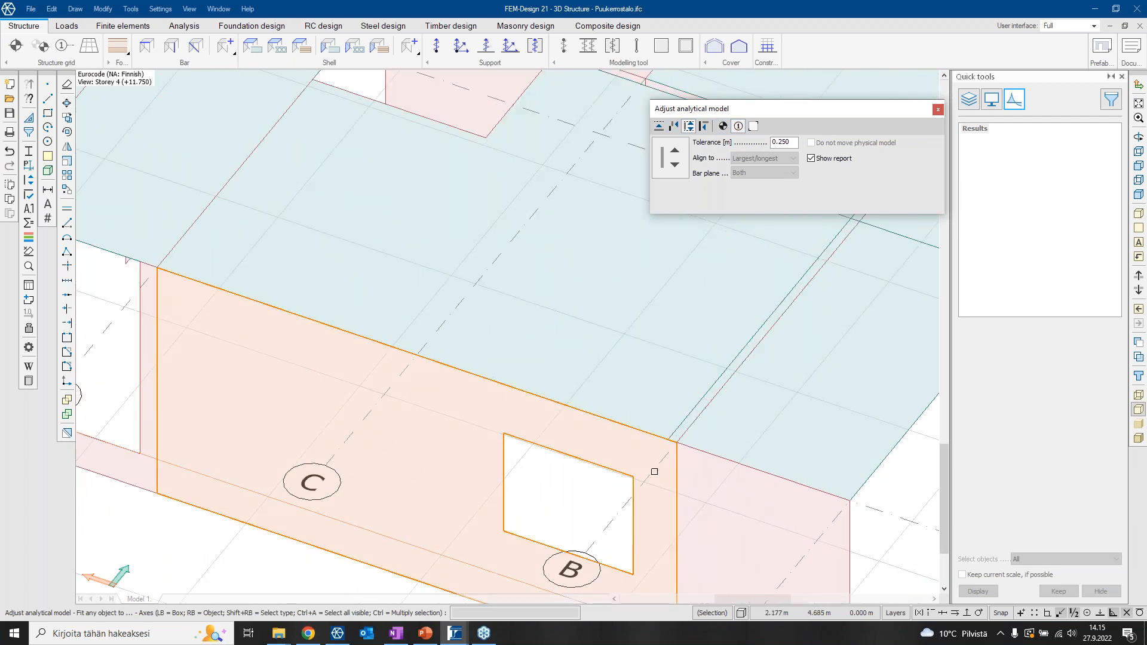
scroll(670, 455, down, 5)
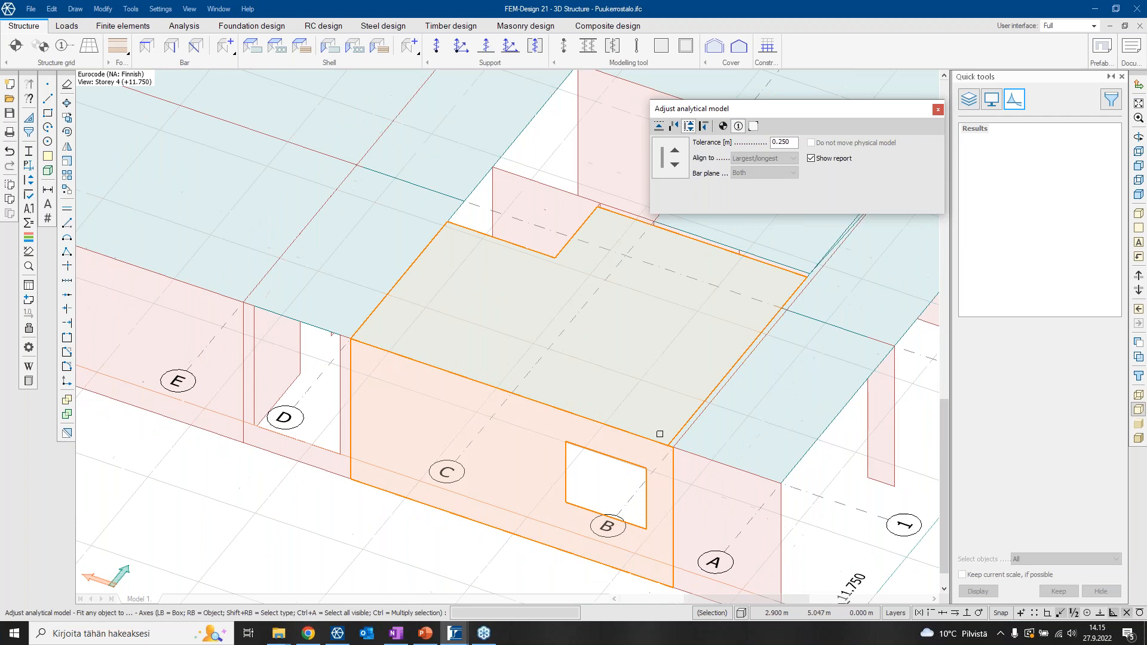
scroll(658, 434, up, 6)
middle_drag(657, 434, 599, 382)
scroll(600, 380, down, 1)
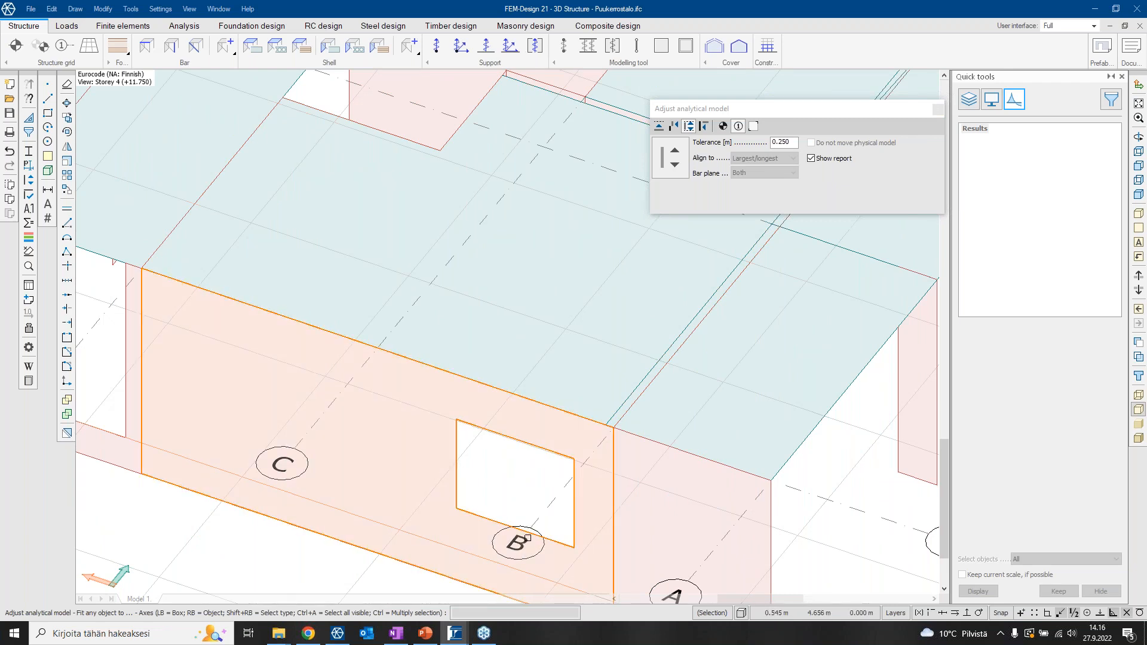
click(587, 353)
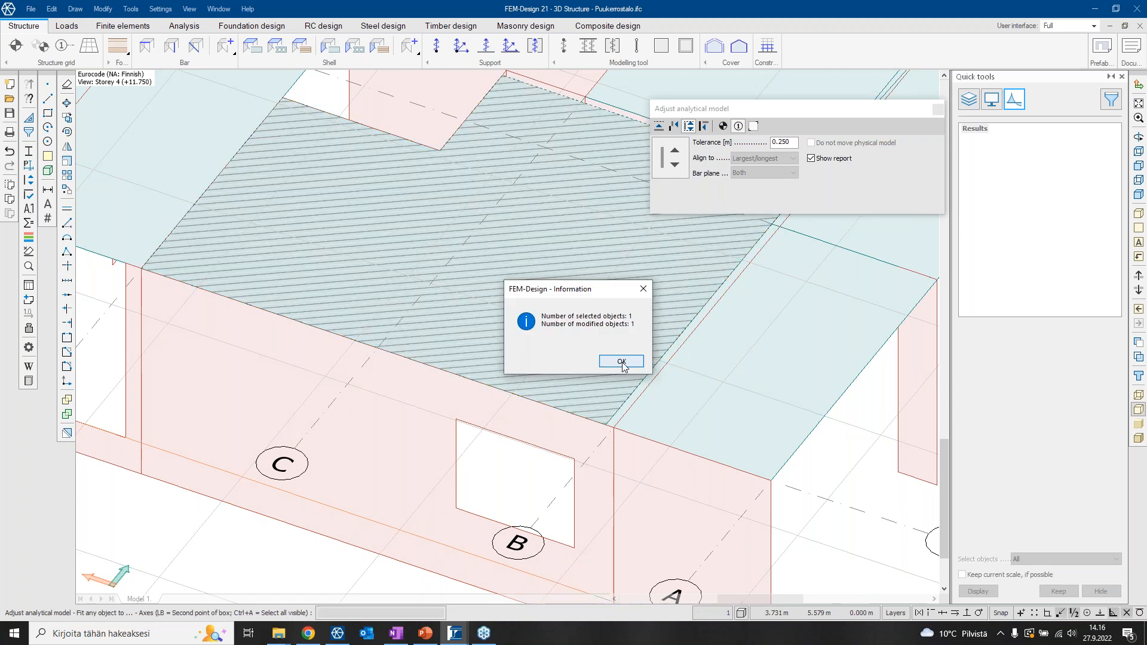
click(700, 410)
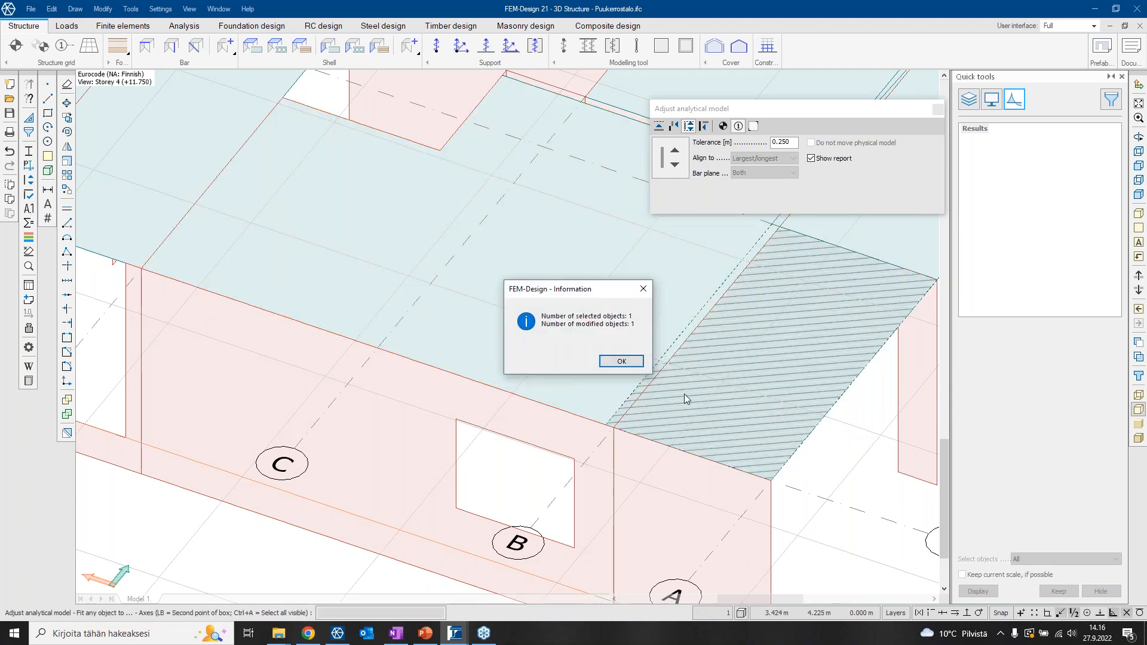
click(641, 365)
- Fit the adjoining Storey 4 slabs farther along axis B to the axes with the same 0.250 m tolerance
scroll(622, 418, up, 5)
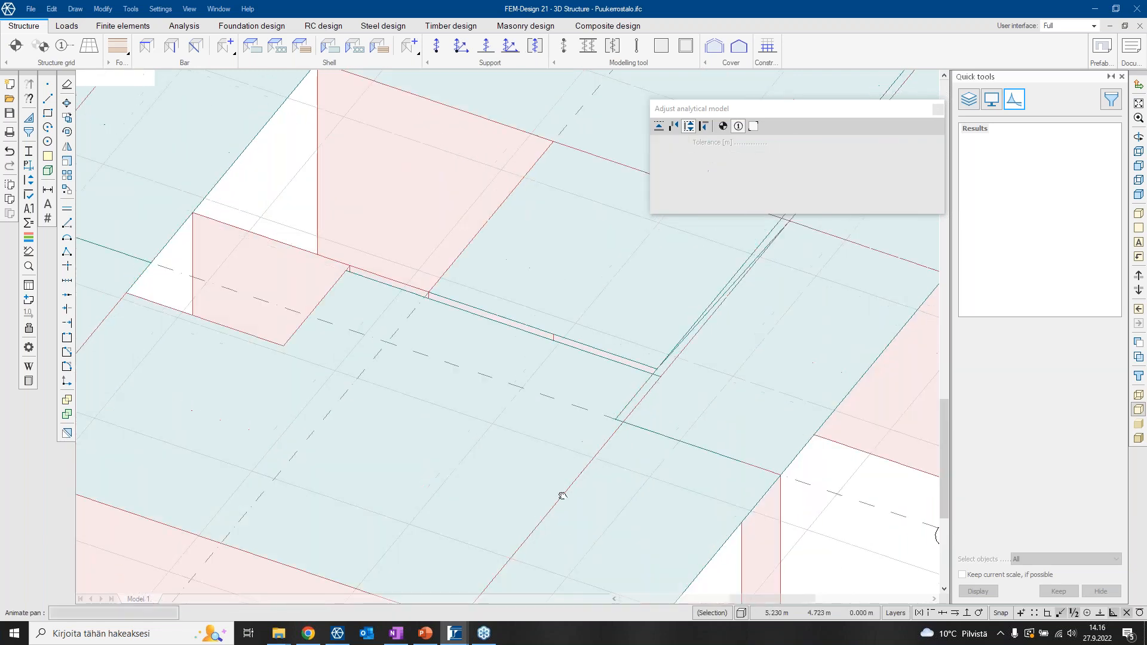
click(665, 412)
click(641, 364)
click(760, 453)
click(621, 361)
click(625, 361)
click(625, 364)
click(625, 363)
click(620, 360)
click(554, 389)
- Bring back the whole building in 3D and display it as a wireframe, viewed from the base of axes 1 to 4
scroll(660, 397, down, 4)
shift+middle_drag(687, 428, 402, 429)
shift+middle_drag(402, 429, 383, 365)
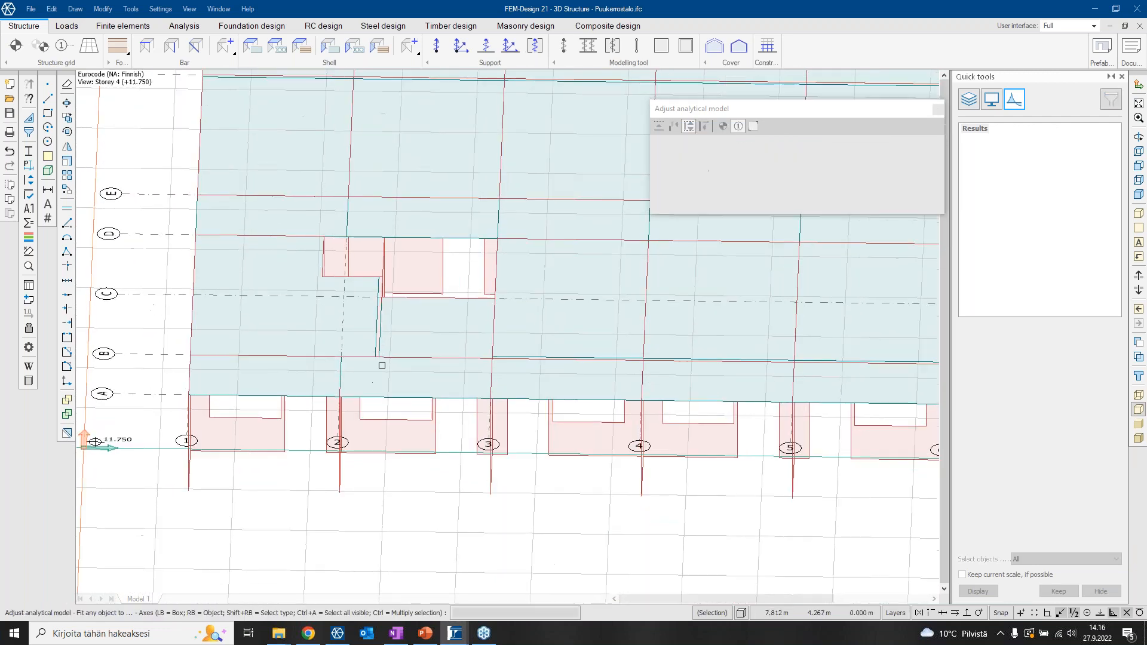
click(1139, 258)
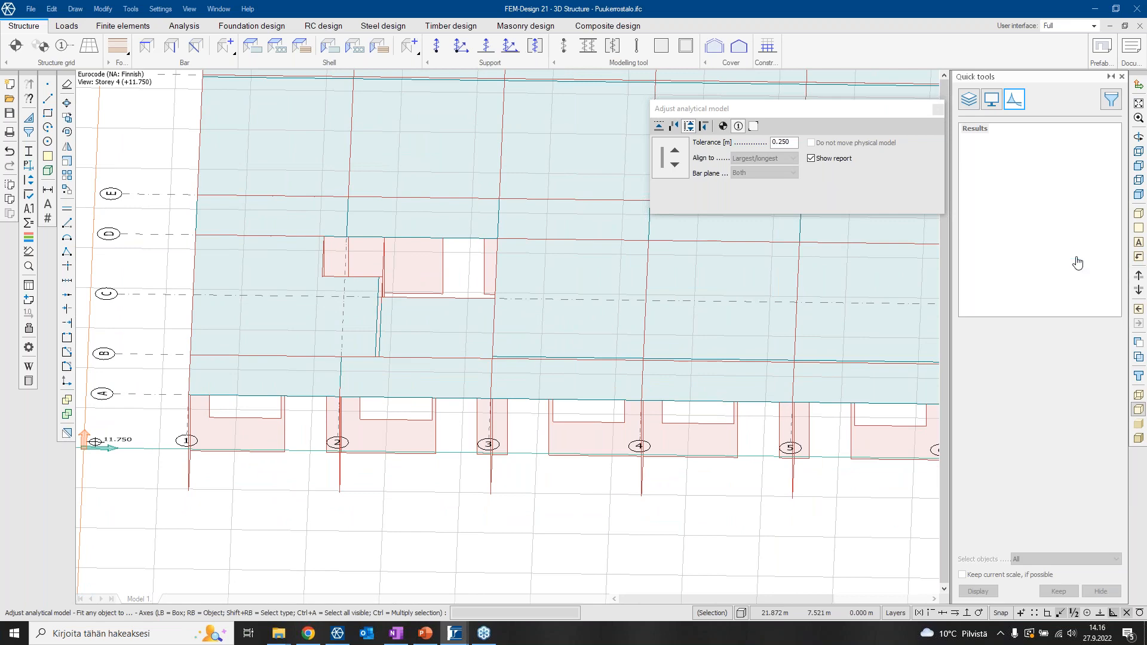
scroll(484, 382, up, 7)
scroll(483, 380, down, 5)
middle_drag(483, 380, 531, 203)
shift+middle_drag(514, 338, 617, 538)
key(Escape)
scroll(573, 499, up, 3)
shift+middle_drag(617, 537, 590, 569)
middle_drag(591, 568, 720, 487)
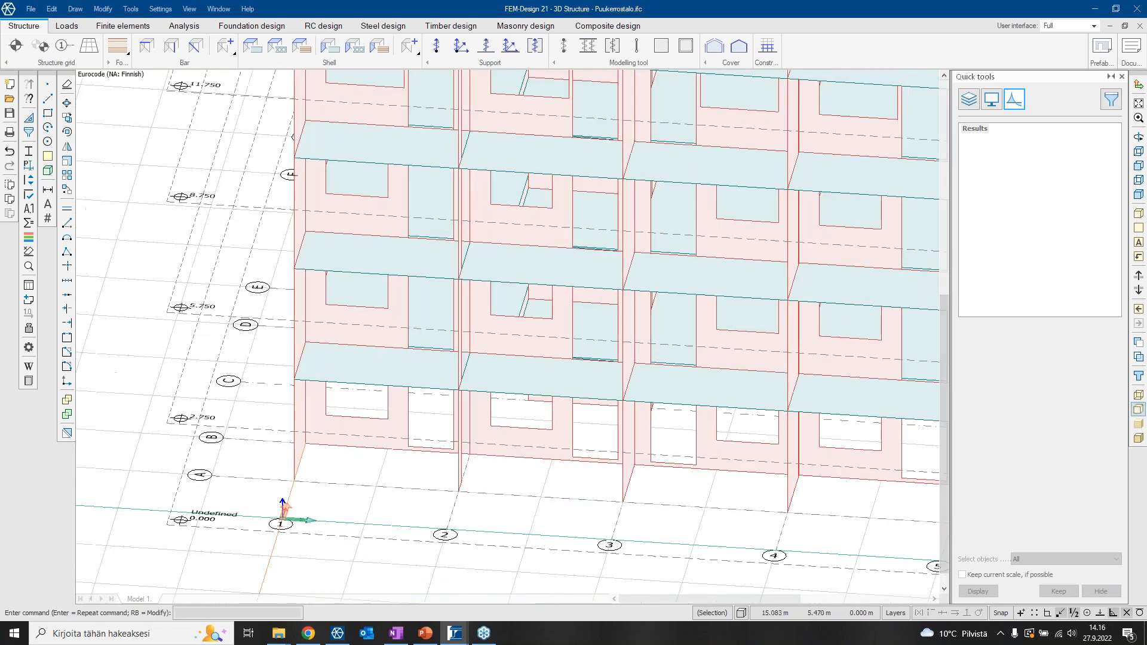
click(1140, 394)
- Copy axis 2 to both of its sides, onto the inner wall lines between axes 1 and 3
right_click(526, 491)
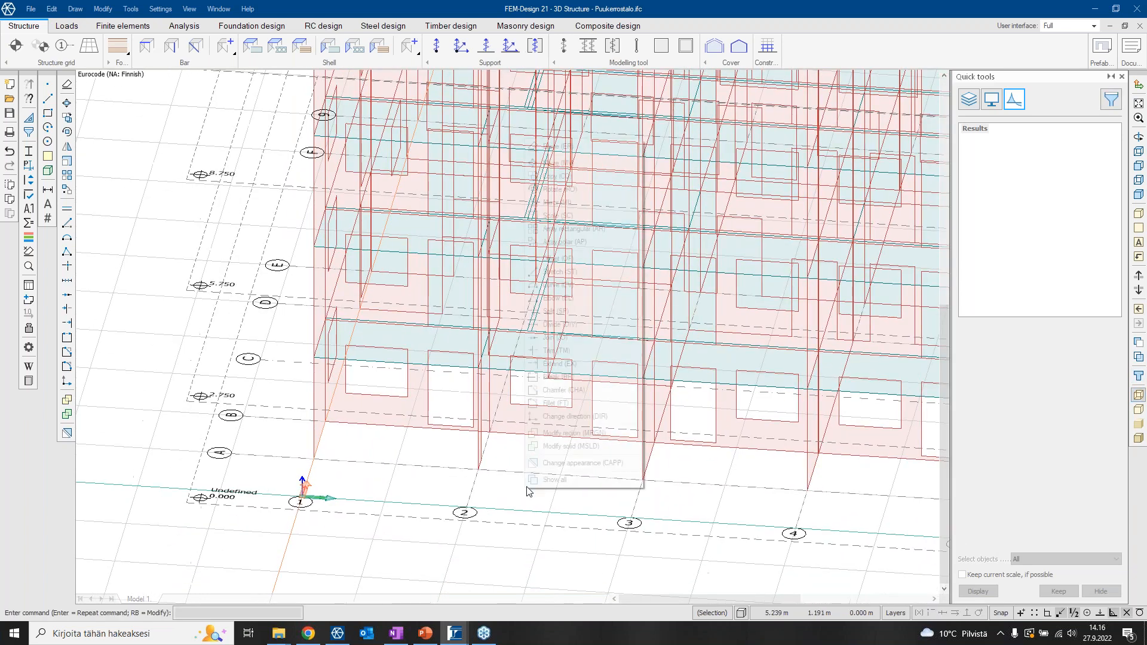
click(558, 177)
right_click(478, 480)
shift+middle_drag(479, 480, 508, 424)
scroll(512, 418, up, 5)
click(531, 346)
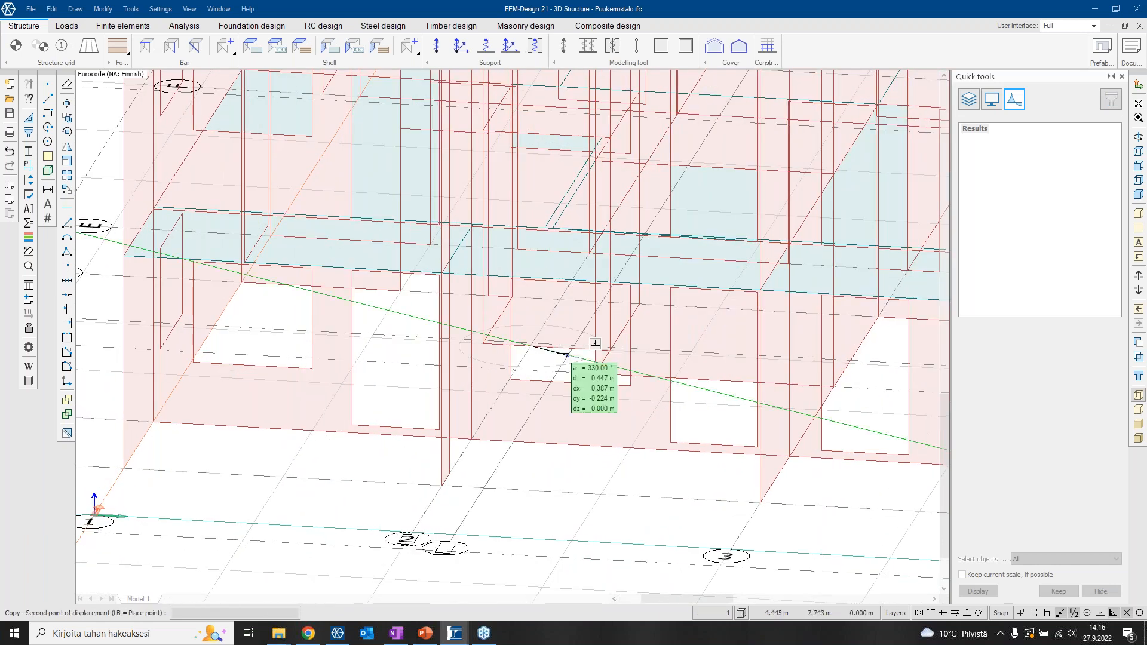
shift+middle_drag(486, 340, 567, 469)
key(Escape)
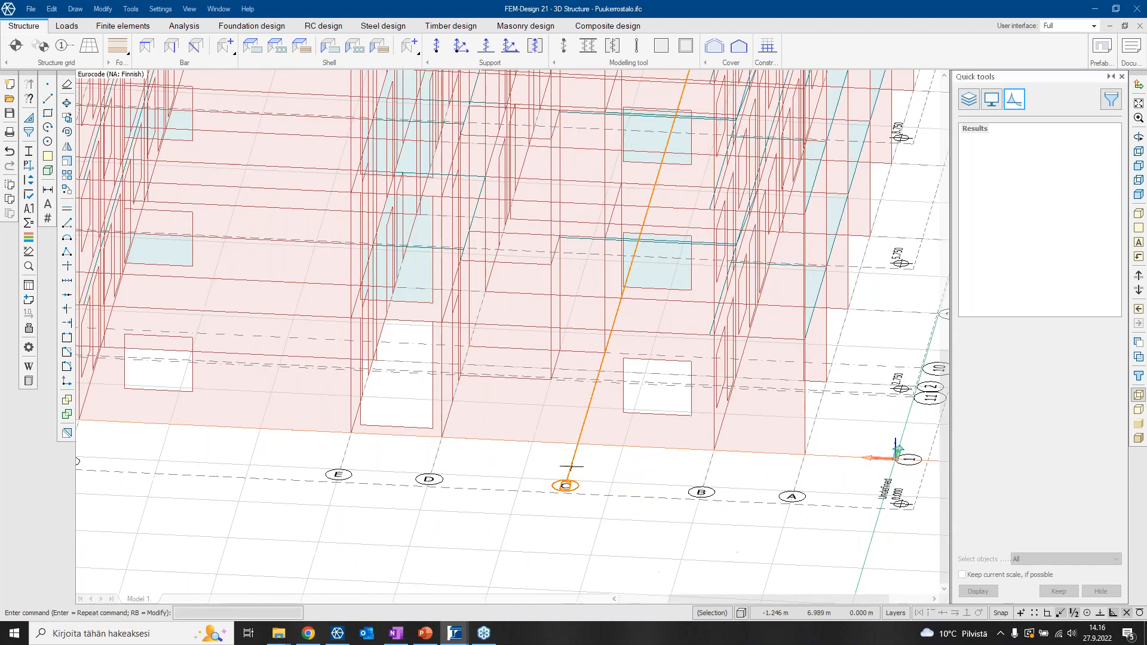
- Copy axis C onto the inner wall line between axes C and D
right_click(572, 467)
click(615, 181)
click(605, 352)
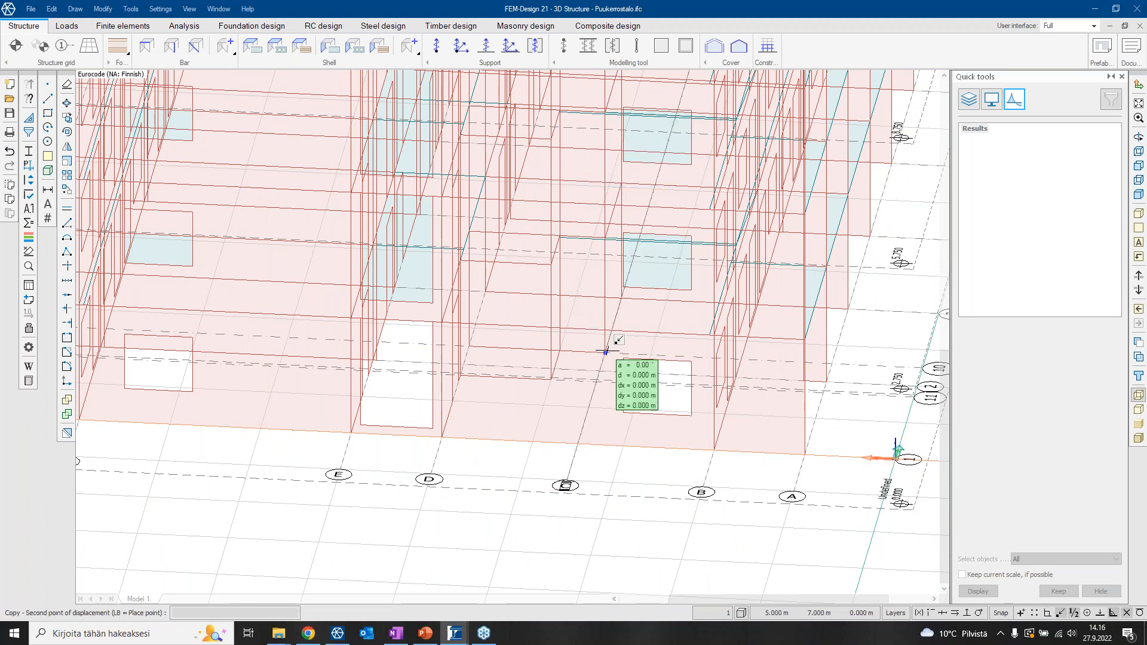
click(560, 350)
key(Escape)
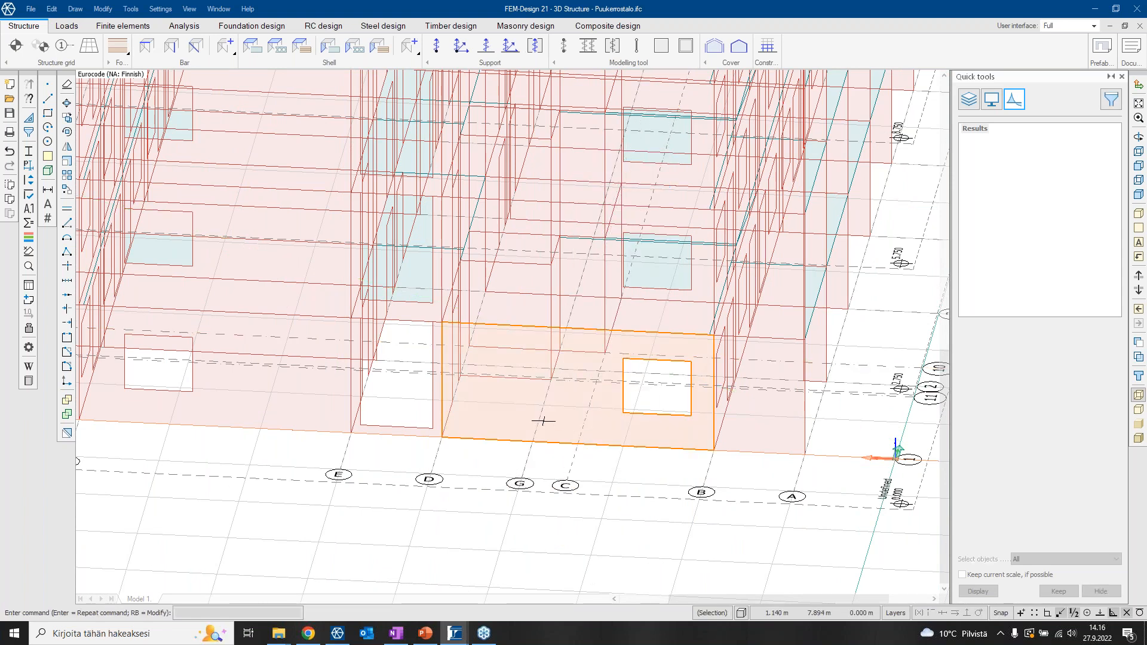
- Show only Storey 4 (+11.750) and look at the slabs around axes 11, 2 and 10
shift+middle_drag(559, 402, 418, 487)
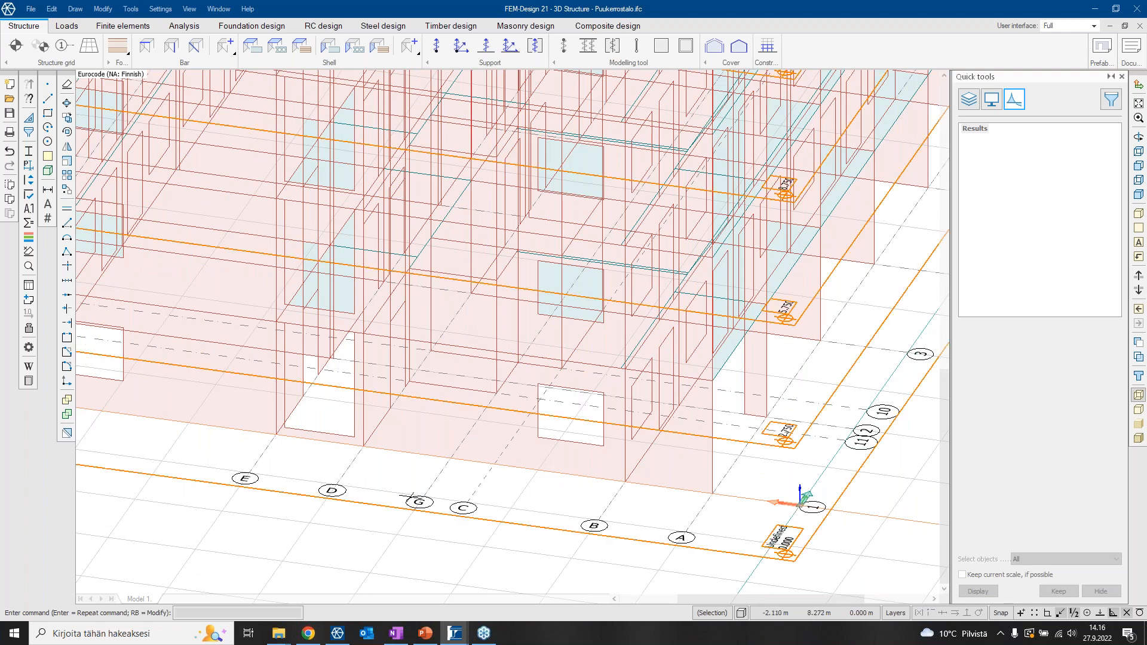
scroll(425, 488, down, 4)
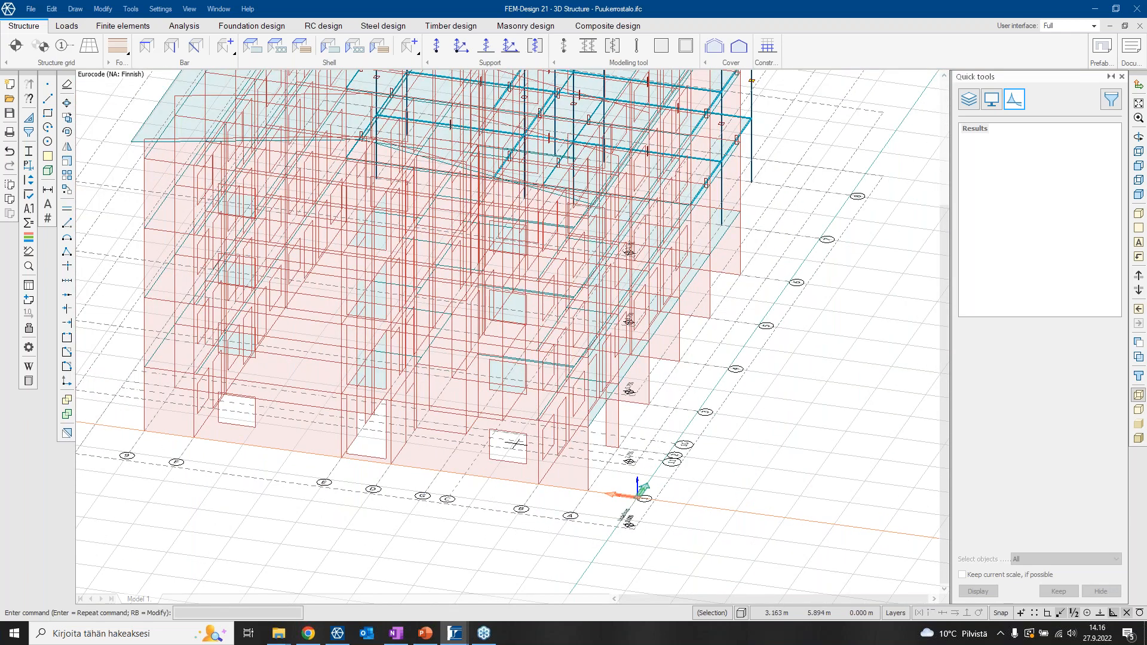
shift+middle_drag(515, 444, 310, 489)
click(1138, 259)
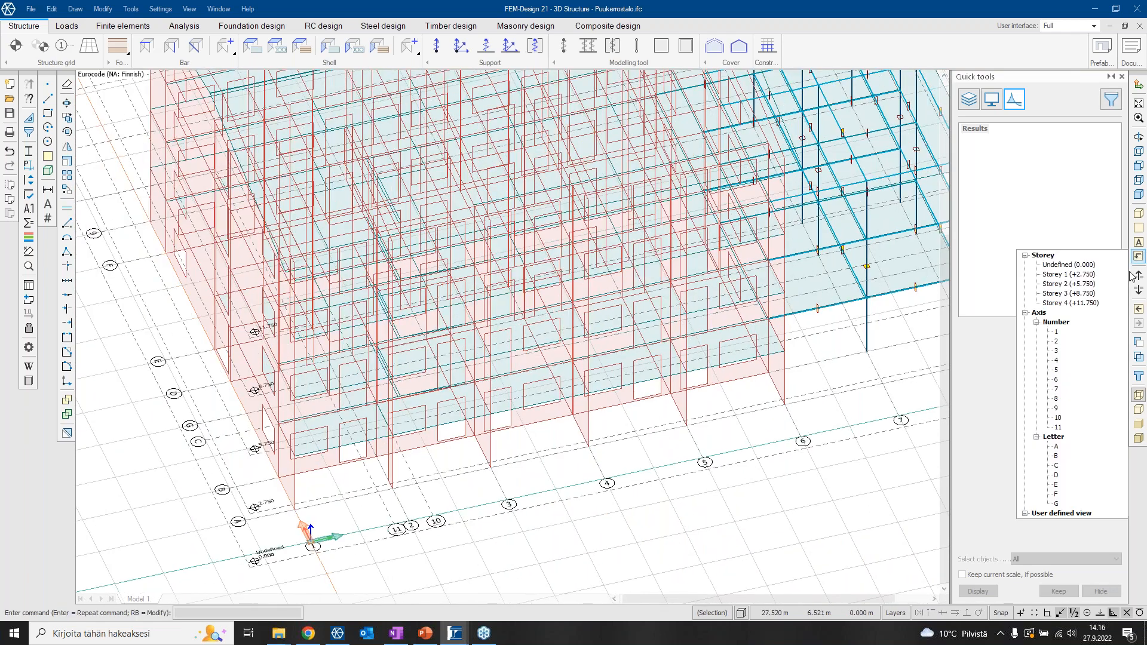
click(1074, 303)
shift+middle_drag(430, 327, 383, 304)
scroll(382, 303, up, 3)
scroll(528, 328, up, 1)
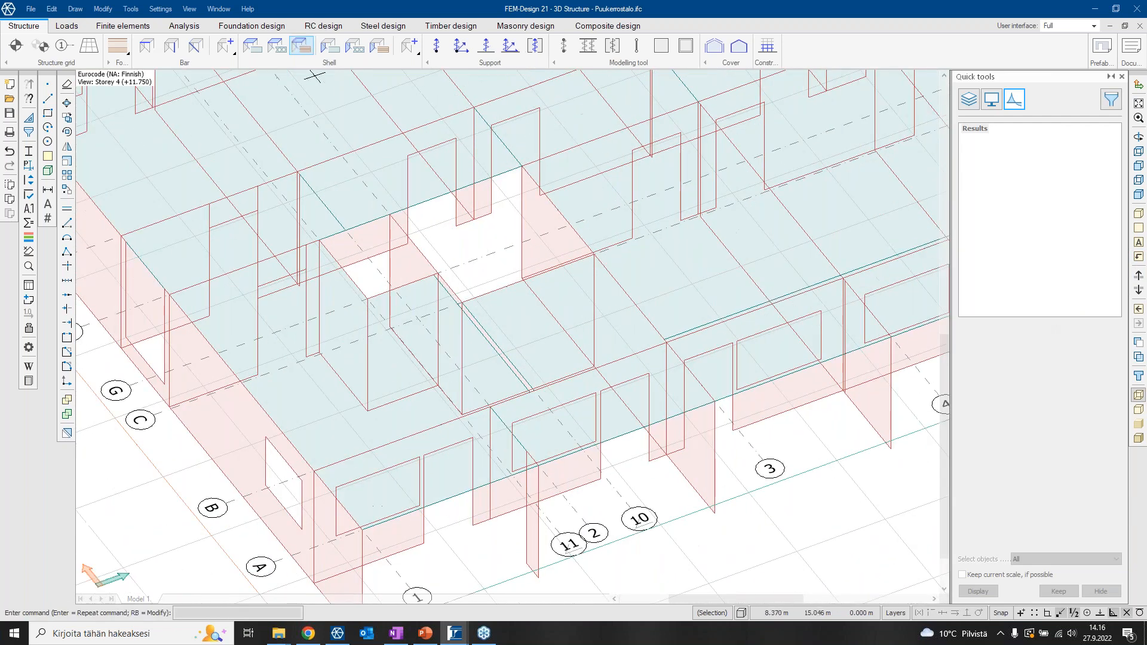
- Fit the two Storey 4 slabs that meet near axis 10 to the axes with a 0.250 m tolerance
click(28, 195)
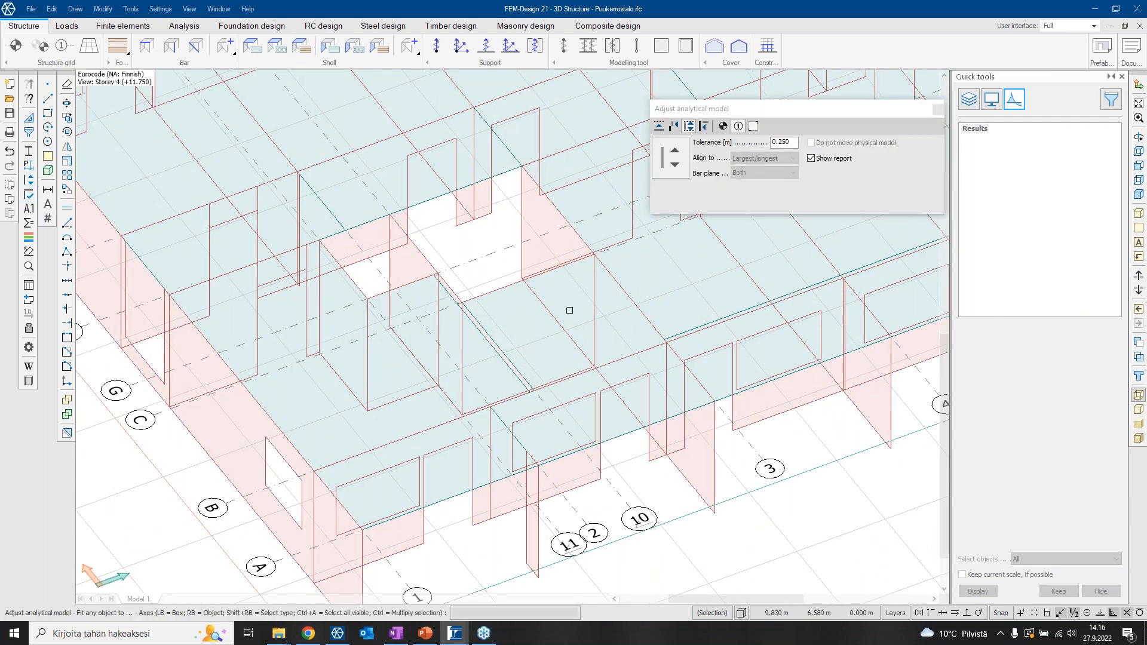
scroll(485, 384, up, 3)
click(527, 324)
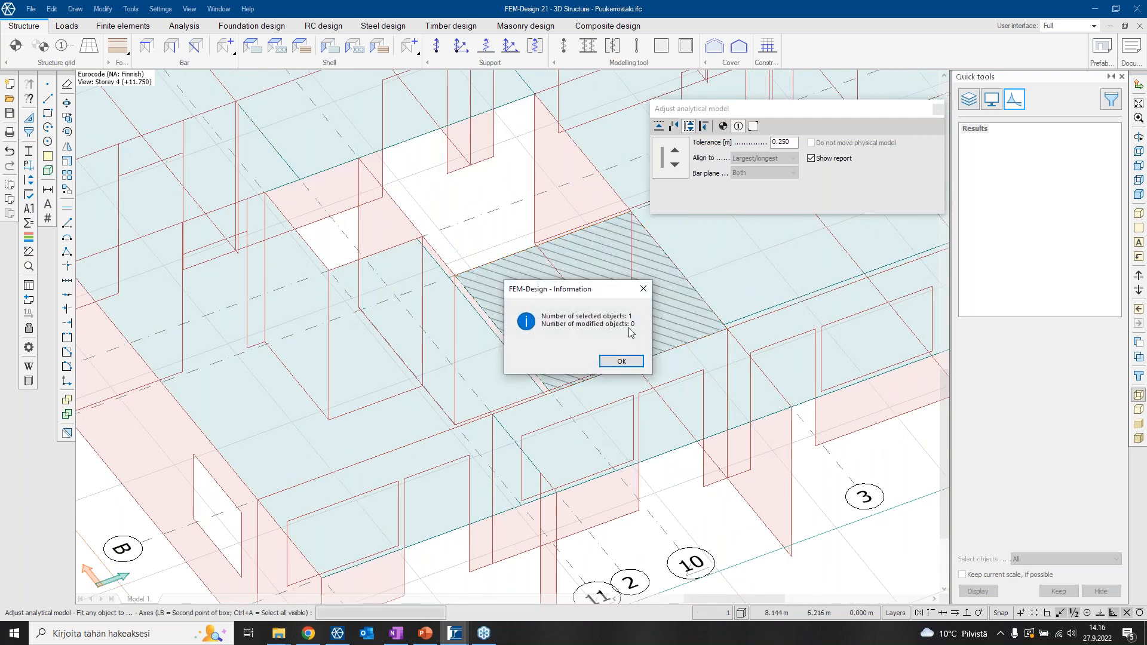
click(621, 362)
click(487, 353)
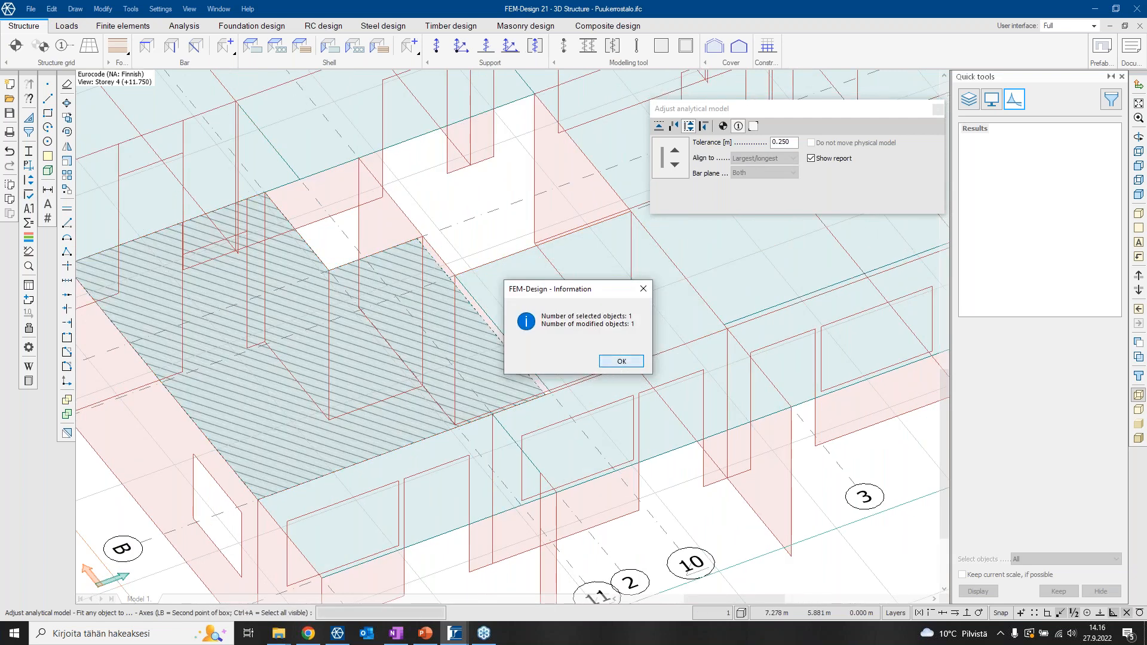
click(621, 361)
- Check the joint between the slabs near axis 10 and fit the larger slab beside axis 1 to the axes again
scroll(459, 294, up, 3)
scroll(448, 310, down, 3)
scroll(449, 310, up, 1)
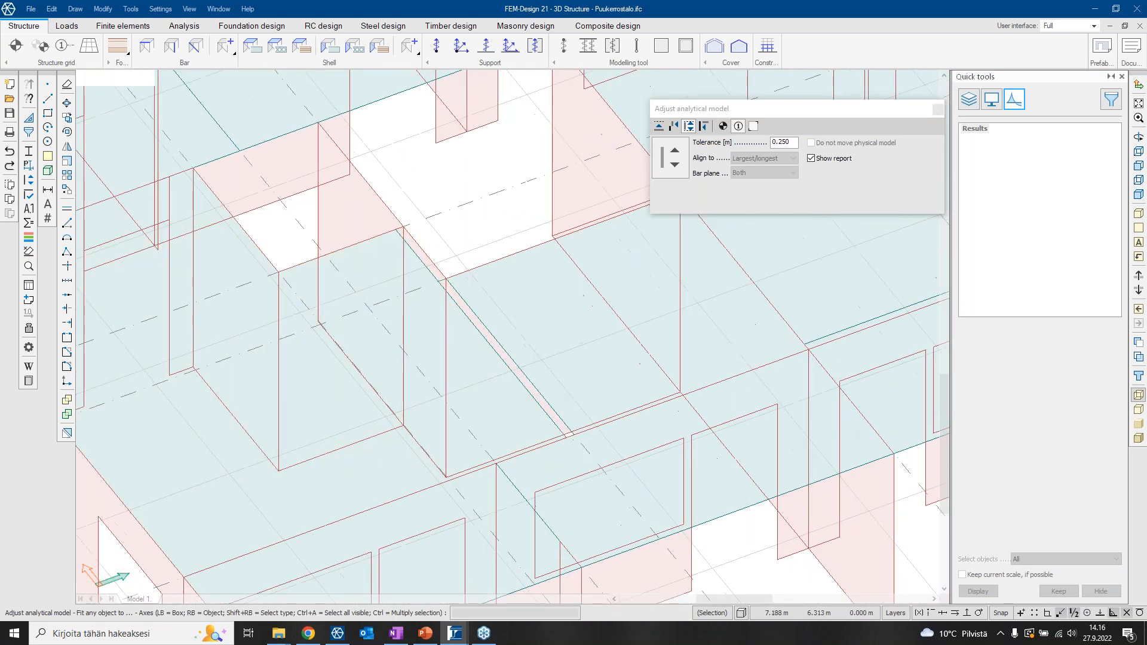
scroll(471, 320, up, 1)
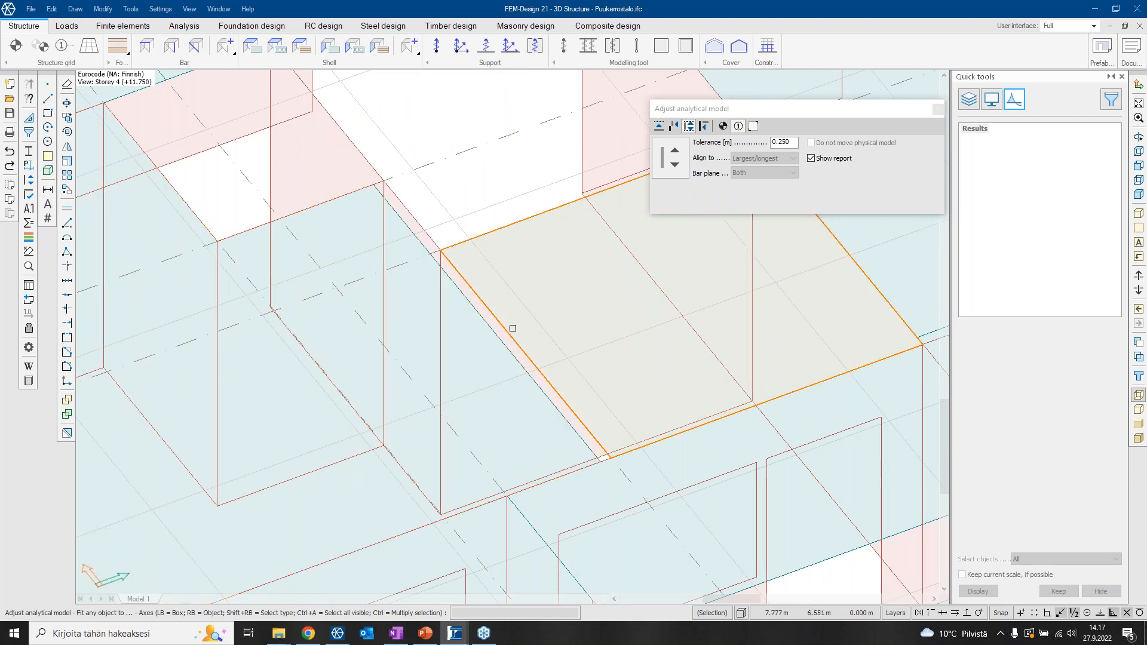
scroll(510, 325, down, 5)
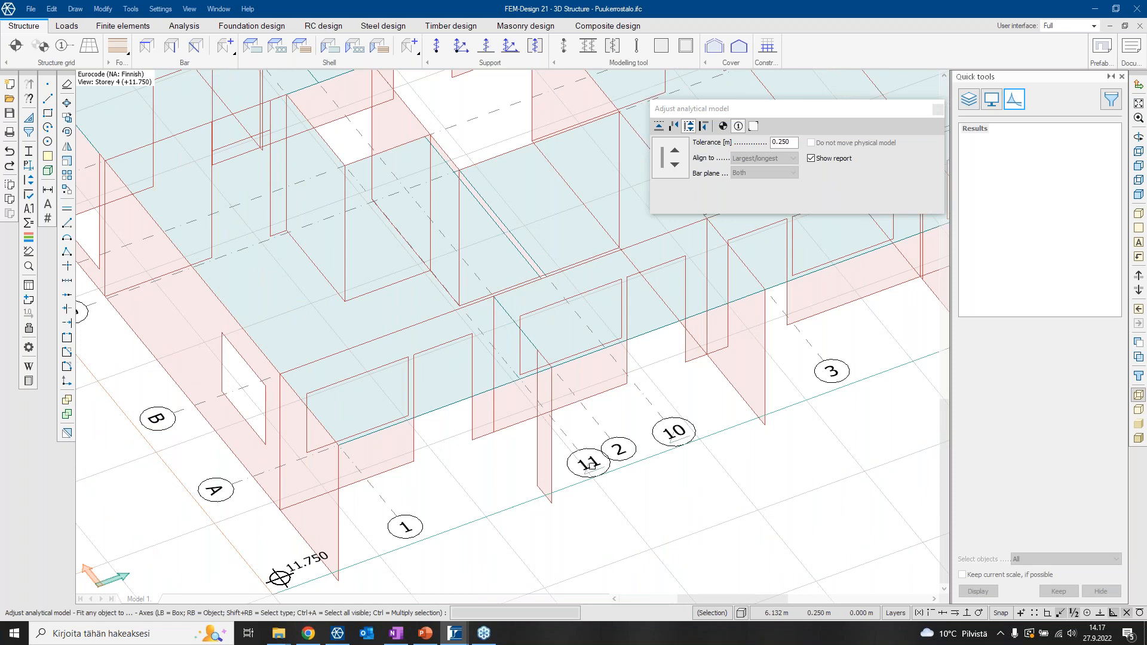
click(494, 258)
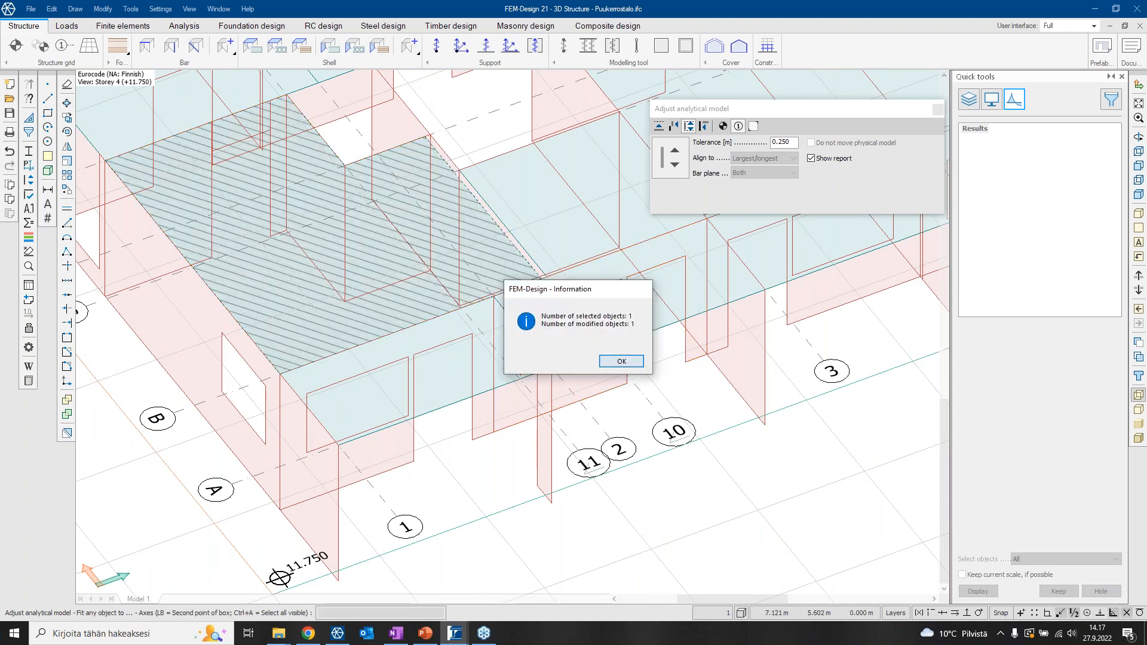
click(632, 360)
- Show the whole building with hidden lines removed and fit all its objects to the axes with a 0.250 m tolerance
scroll(634, 362, down, 4)
click(1139, 256)
click(1048, 257)
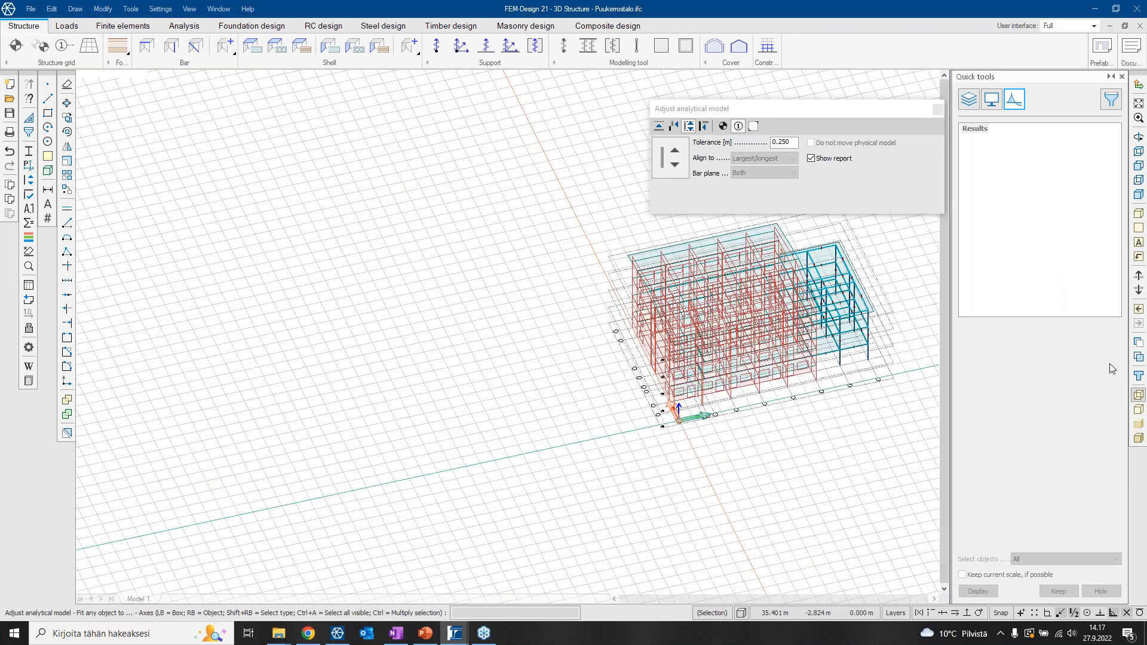
click(1140, 412)
middle_drag(804, 419, 651, 468)
click(815, 546)
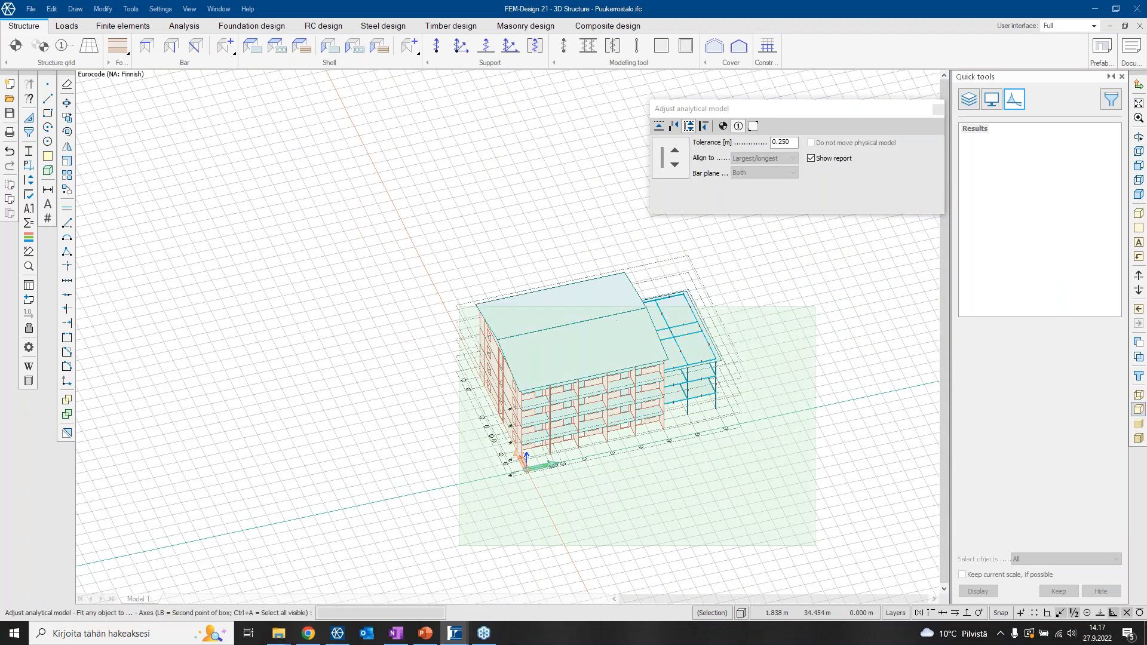
click(384, 244)
click(632, 361)
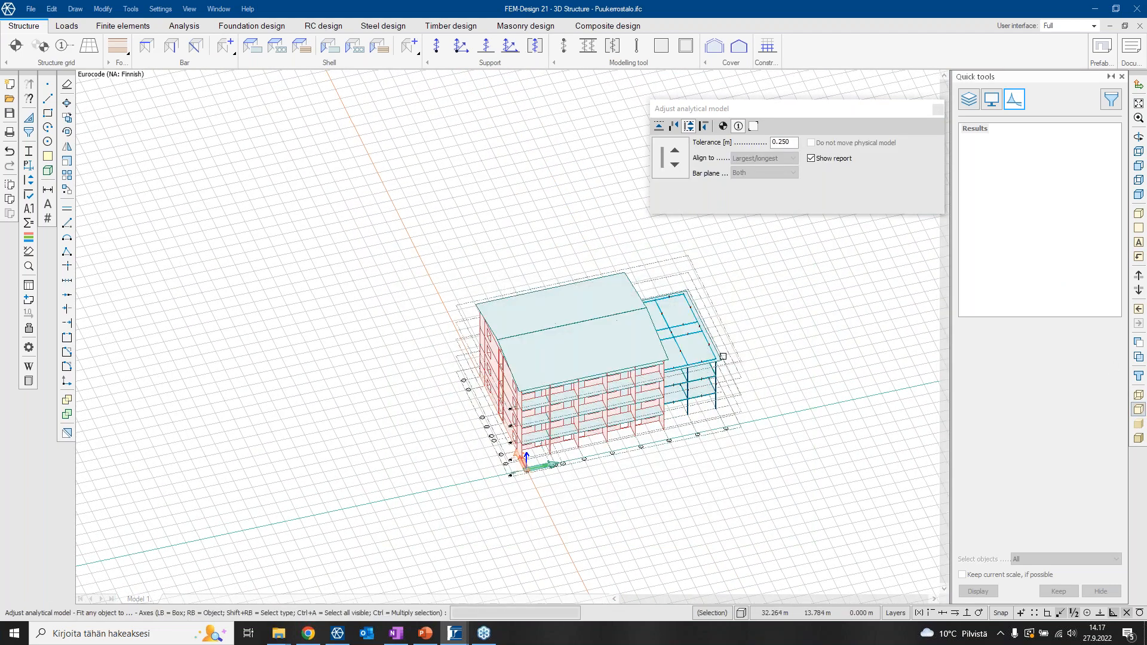
- Fit the top slab of the column-and-beam annex to the axes with a 1.00 m tolerance
scroll(632, 361, up, 3)
scroll(703, 358, up, 5)
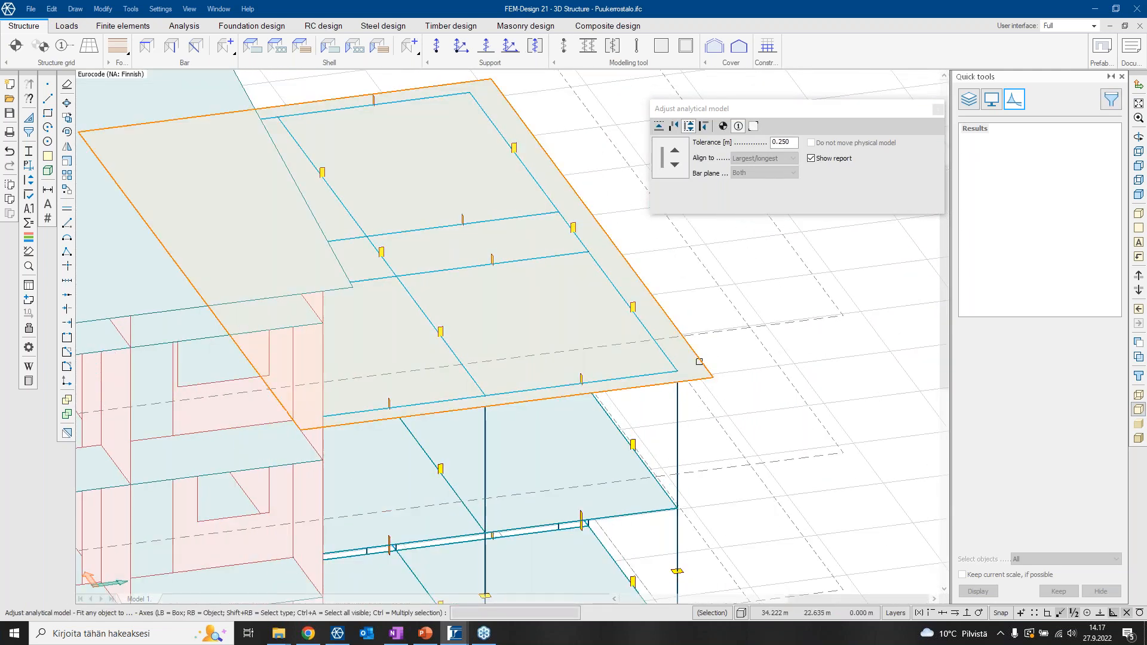
click(793, 143)
text(1)
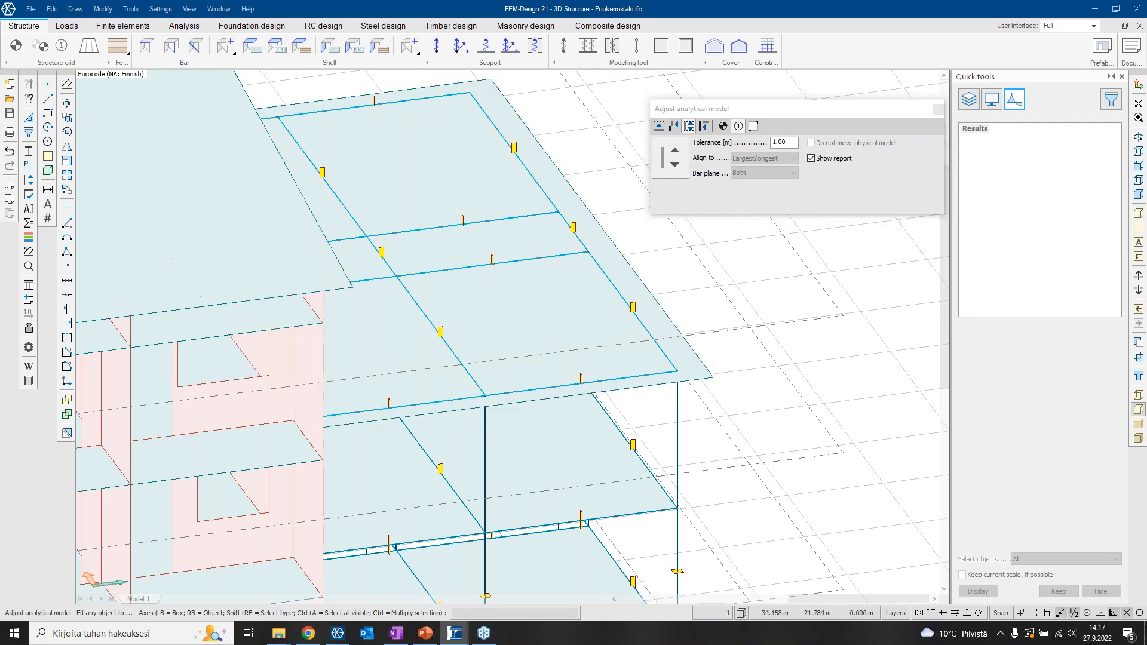
click(712, 381)
key(Return)
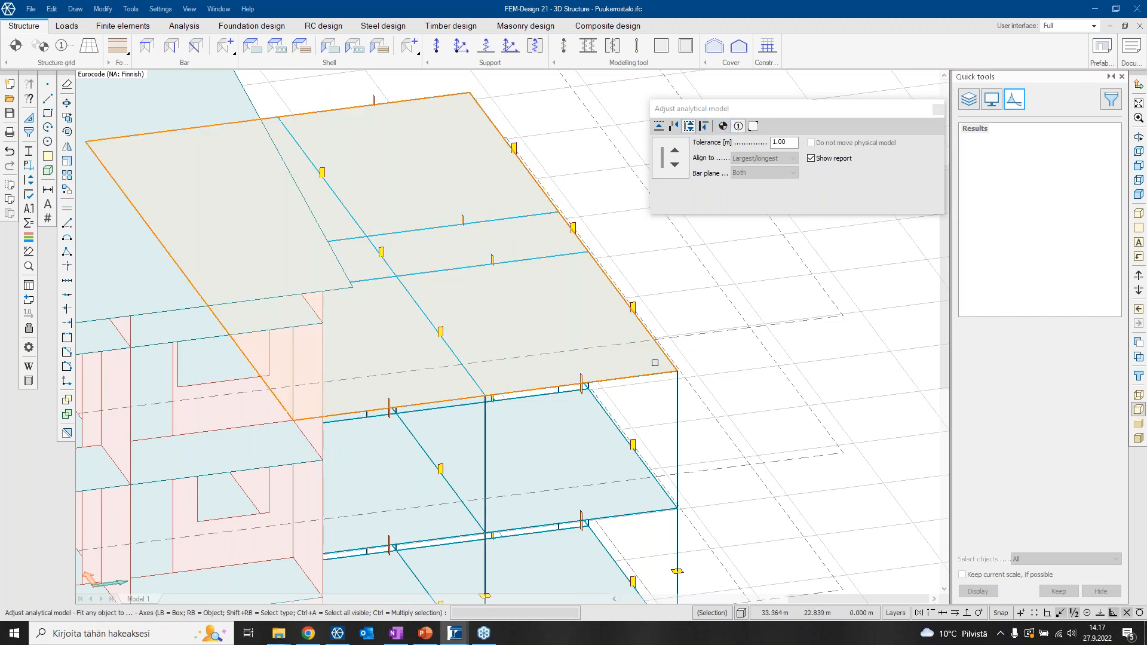
- Inspect the annex slabs, beams and columns from another side to see how they meet the main building's end wall
scroll(681, 371, down, 4)
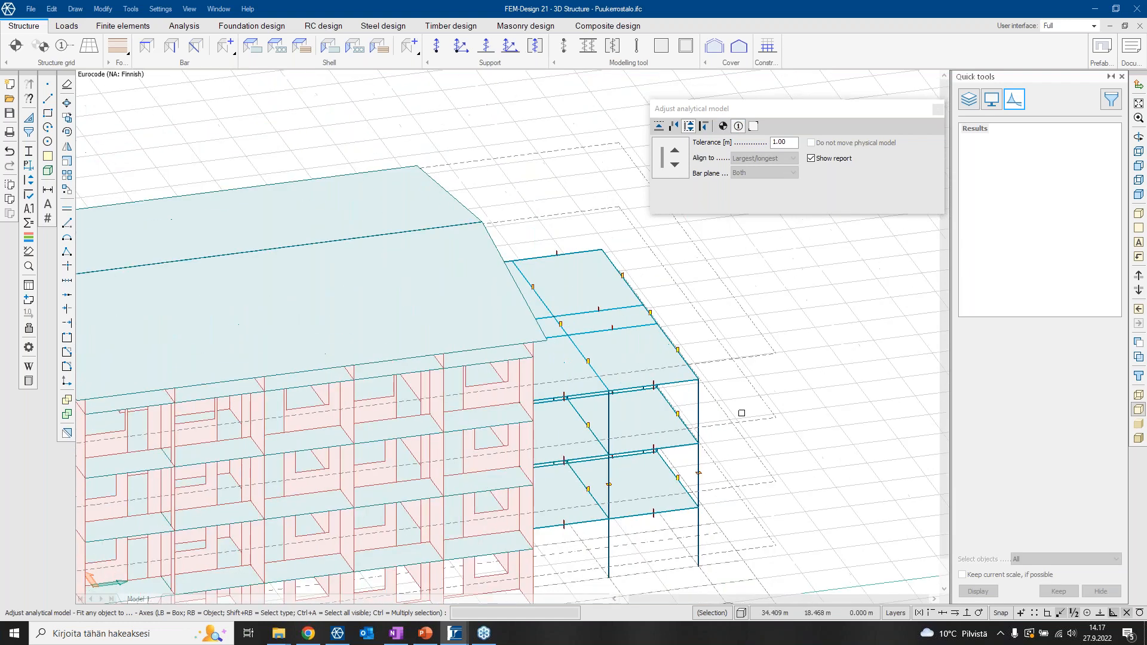
alt+middle_drag(742, 412, 611, 380)
alt+drag(611, 380, 571, 366)
scroll(705, 336, up, 4)
scroll(622, 360, down, 3)
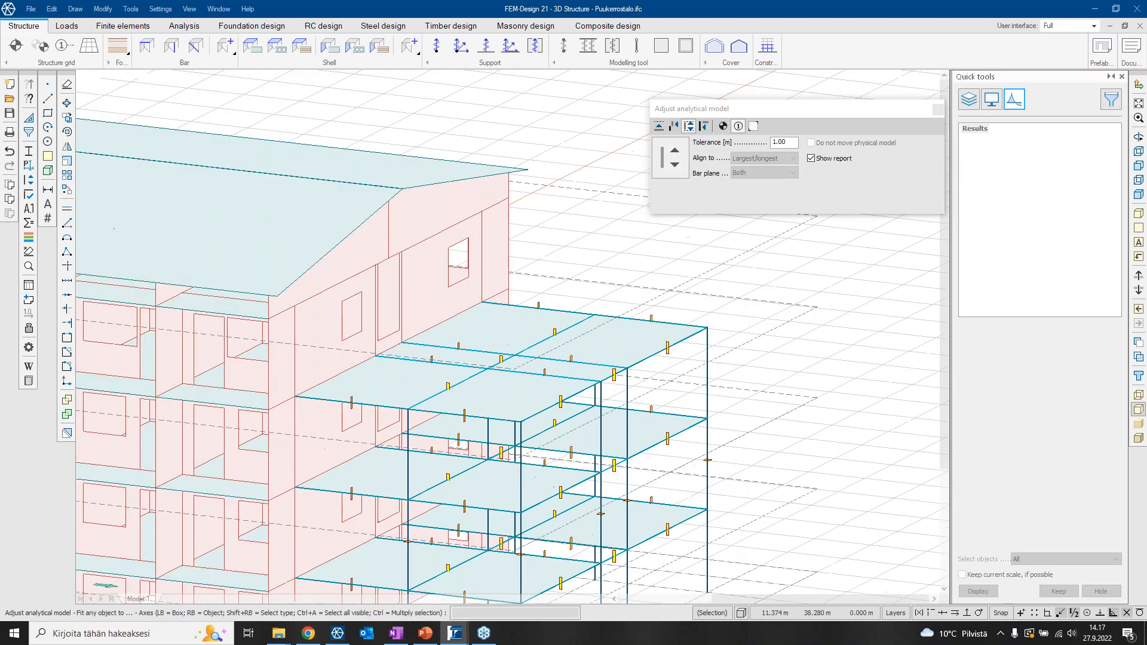
- Generate the finite element mesh for all objects of the building and annex
middle_drag(609, 364, 864, 403)
scroll(597, 382, down, 3)
alt+middle_drag(589, 406, 696, 414)
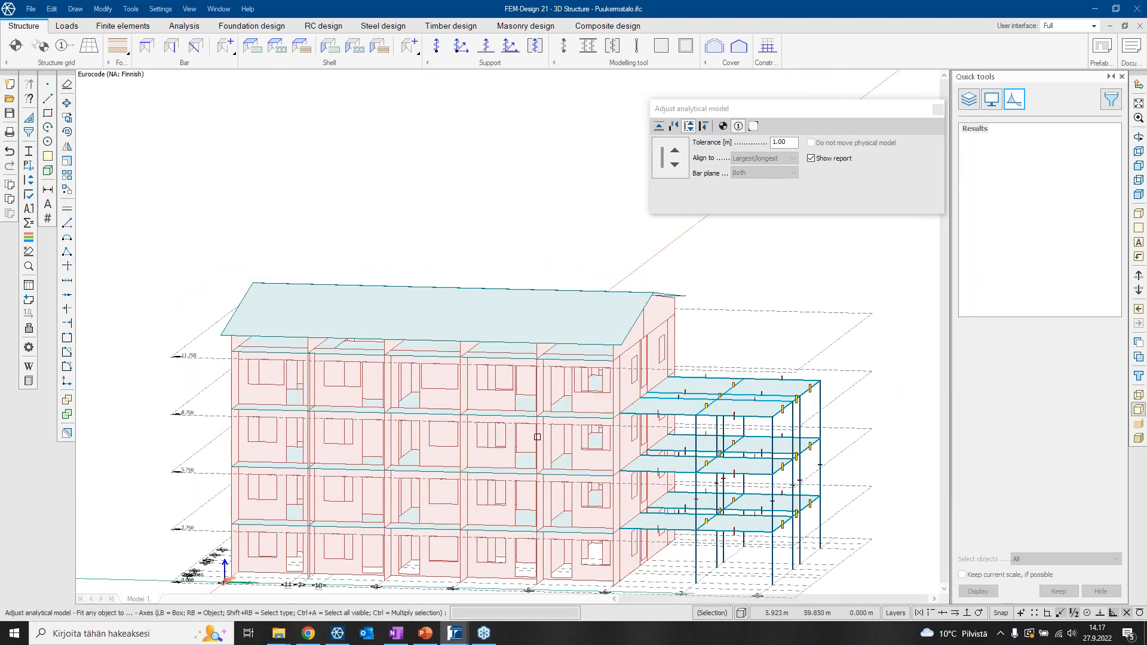
alt+middle_drag(538, 435, 604, 435)
middle_drag(586, 511, 666, 463)
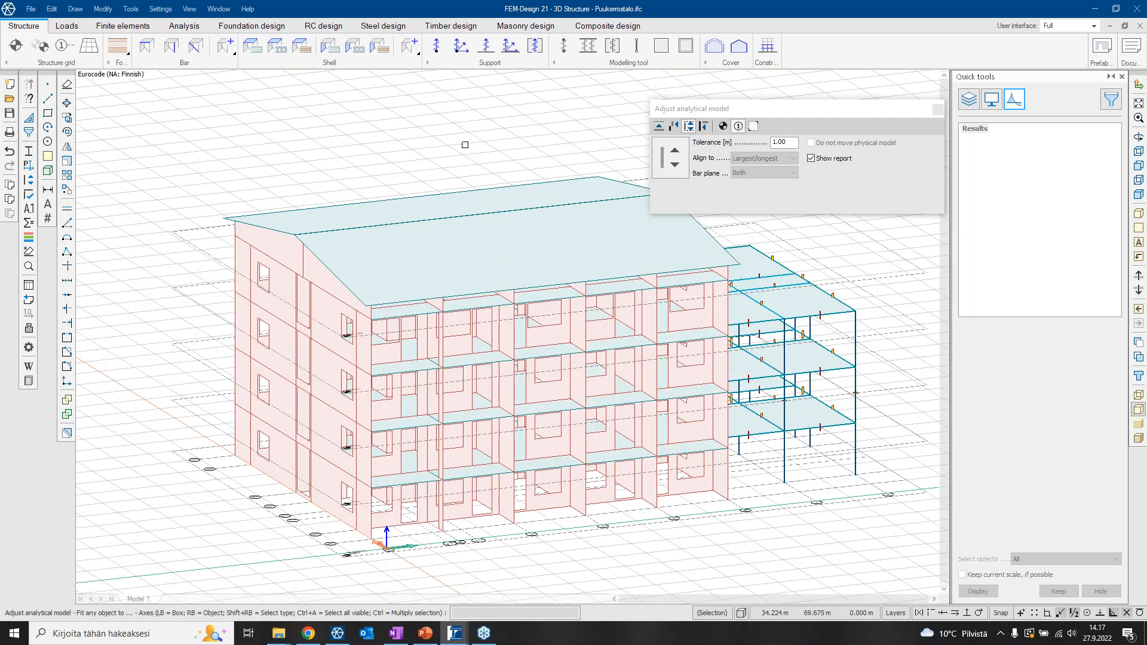
click(108, 26)
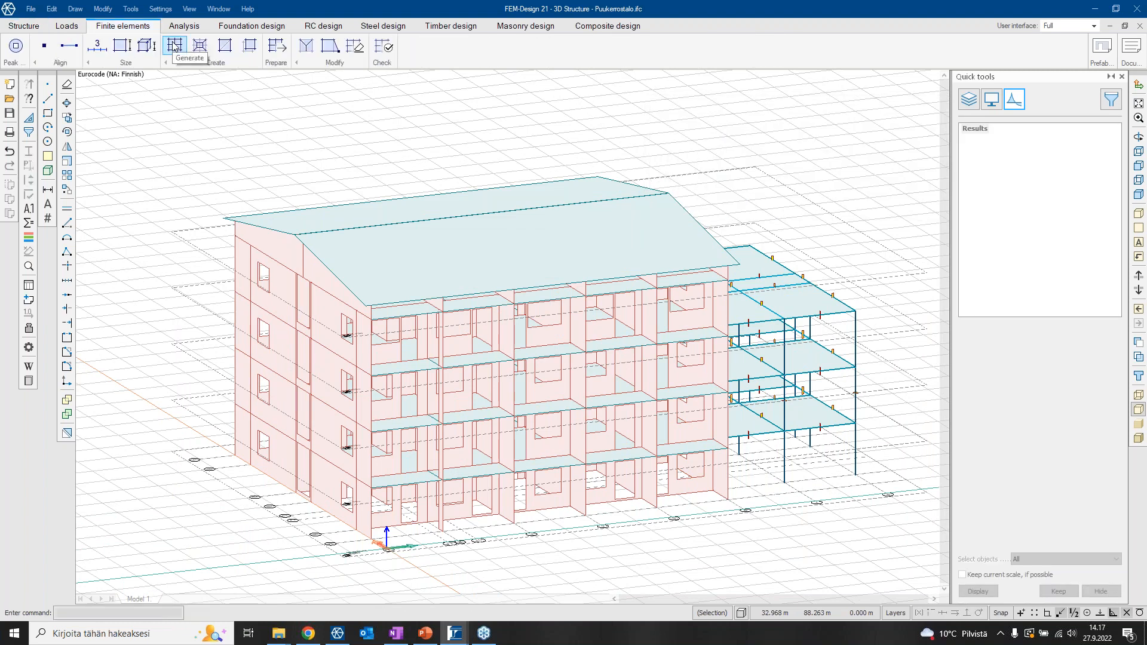
click(174, 46)
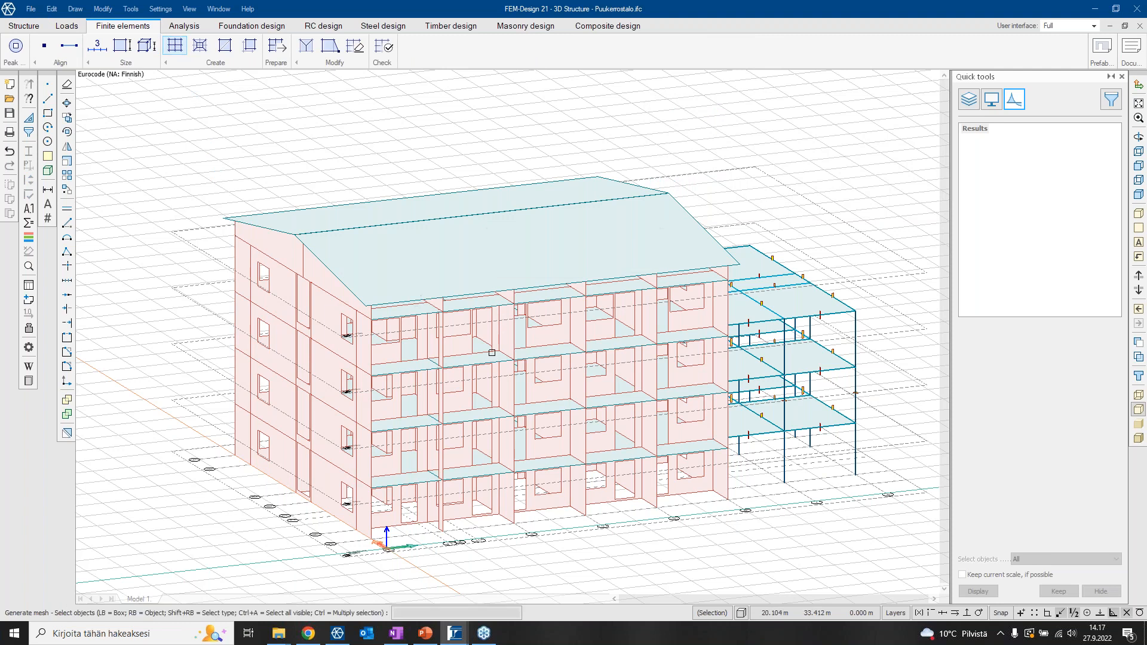
key(ctrl+a)
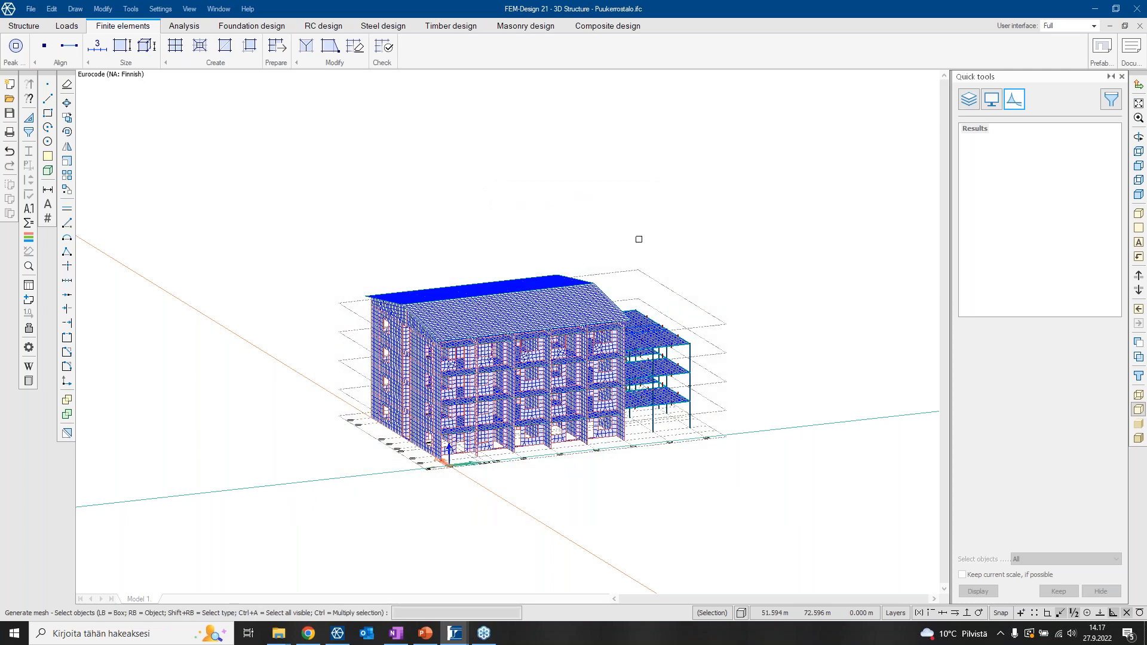
alt+middle_drag(360, 336, 417, 334)
- Examine the door and window openings of the end and long facades for narrow wall strips in the structural model
click(27, 26)
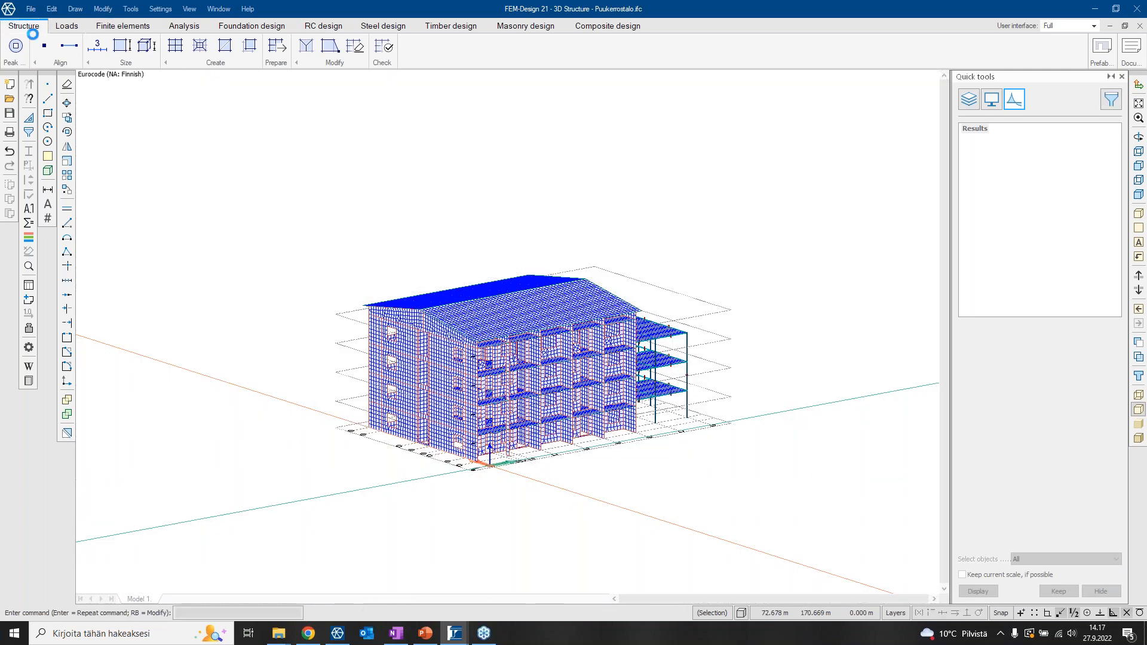
scroll(540, 437, up, 2)
alt+middle_drag(348, 435, 420, 502)
scroll(412, 481, up, 6)
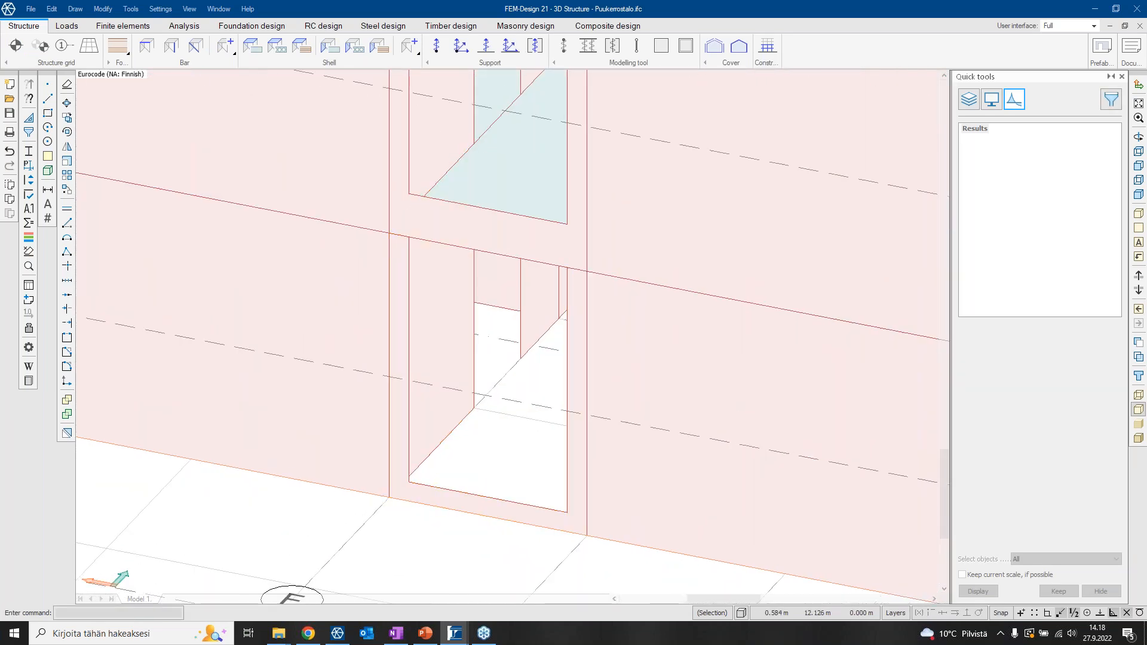
scroll(402, 473, down, 6)
alt+middle_drag(402, 474, 696, 418)
scroll(696, 412, up, 4)
scroll(516, 442, down, 4)
scroll(568, 227, up, 5)
middle_drag(648, 251, 612, 326)
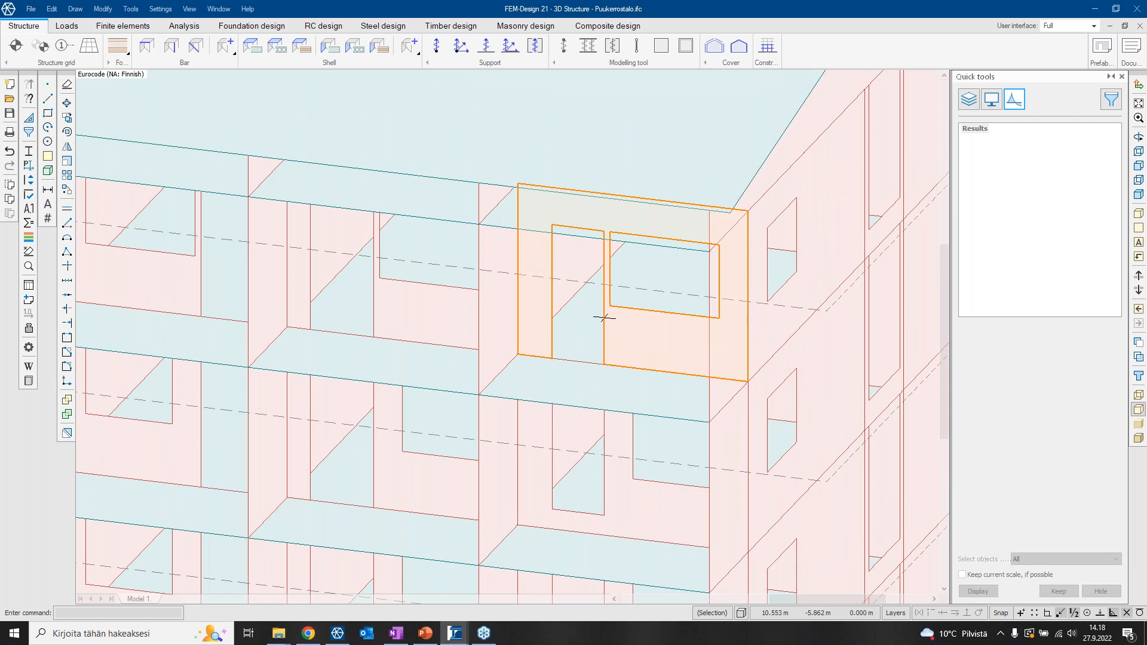
scroll(604, 322, up, 4)
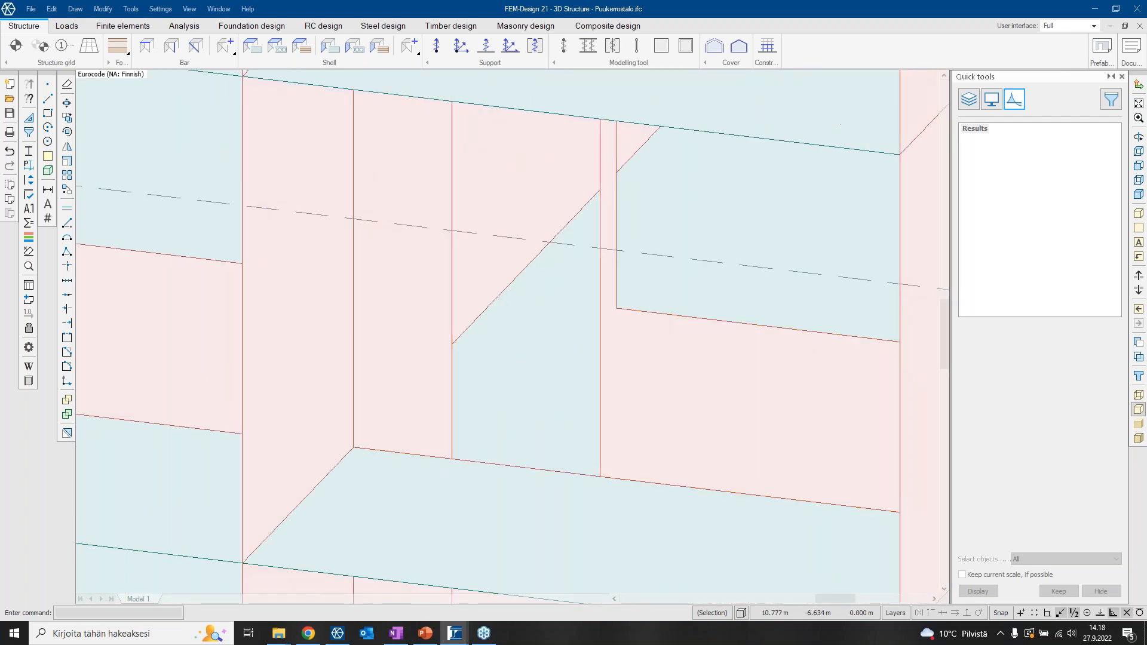
scroll(604, 308, down, 3)
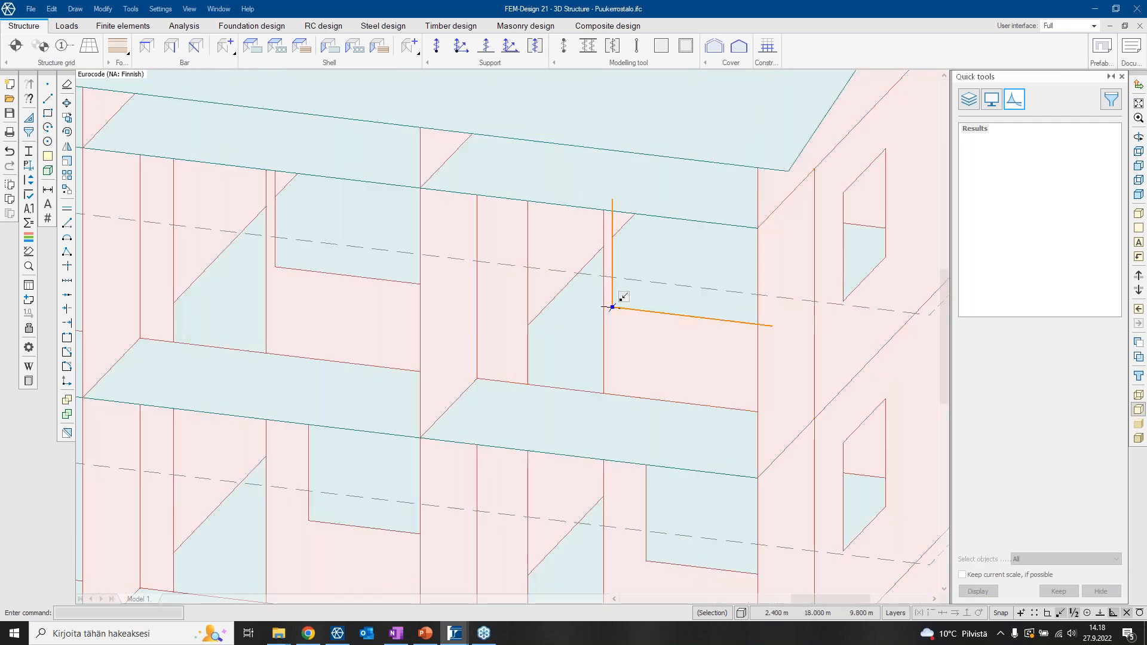
scroll(612, 307, down, 4)
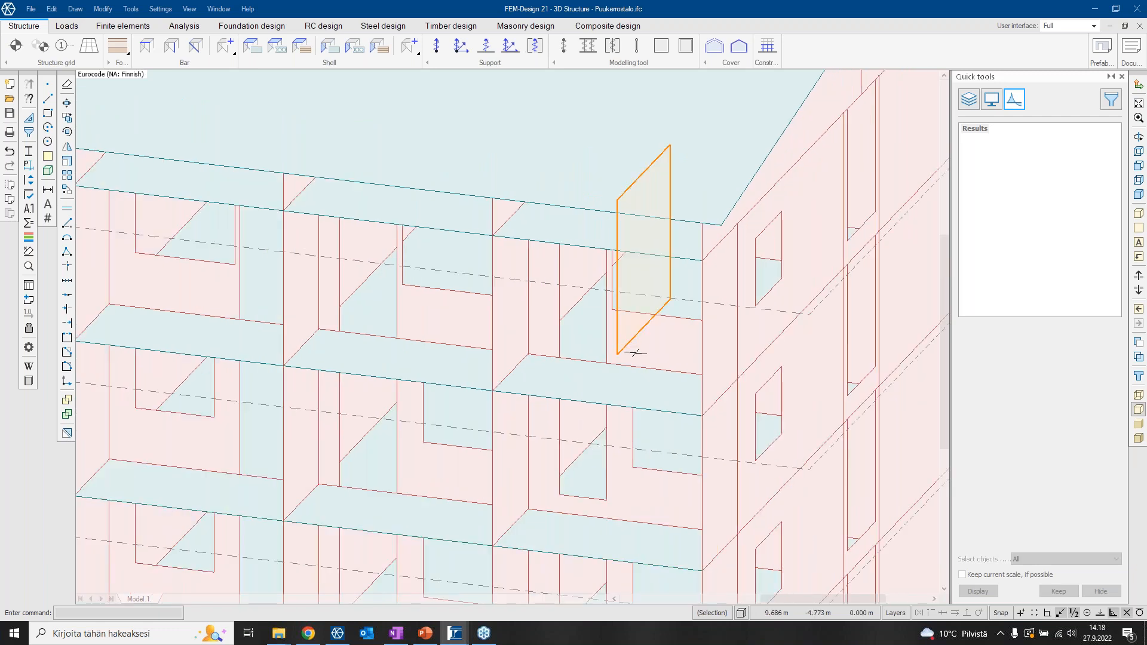
scroll(695, 355, down, 3)
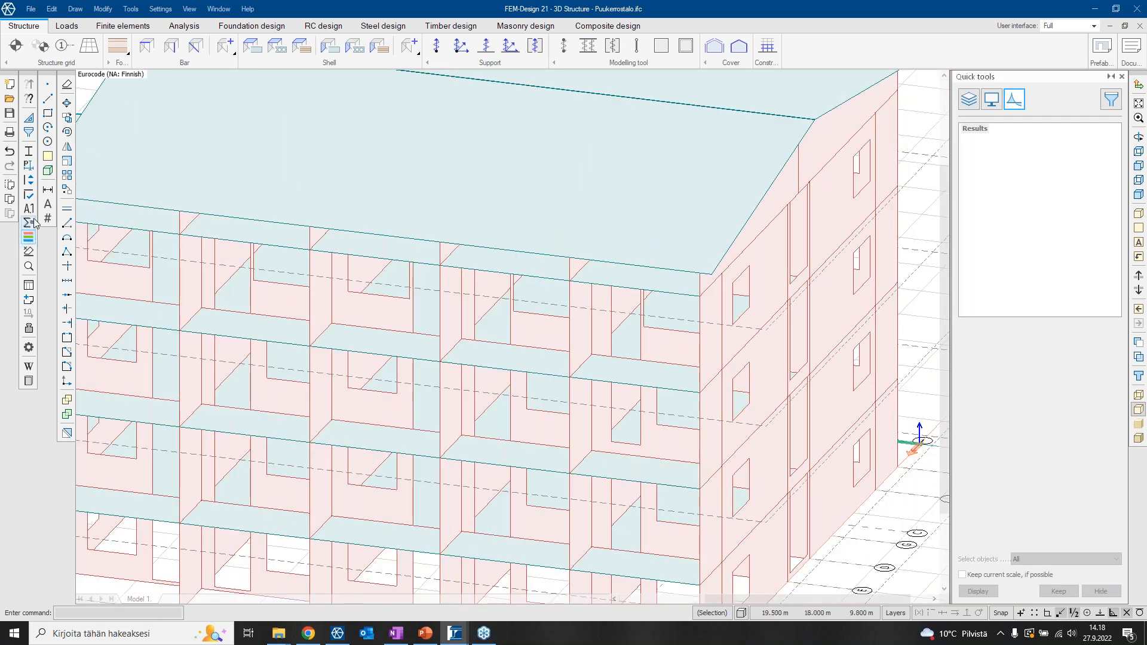
- Run Correct model on the whole building for identical copies, overlaps and small areas and lines within 0.2 m, fixing the first flagged spot
click(30, 194)
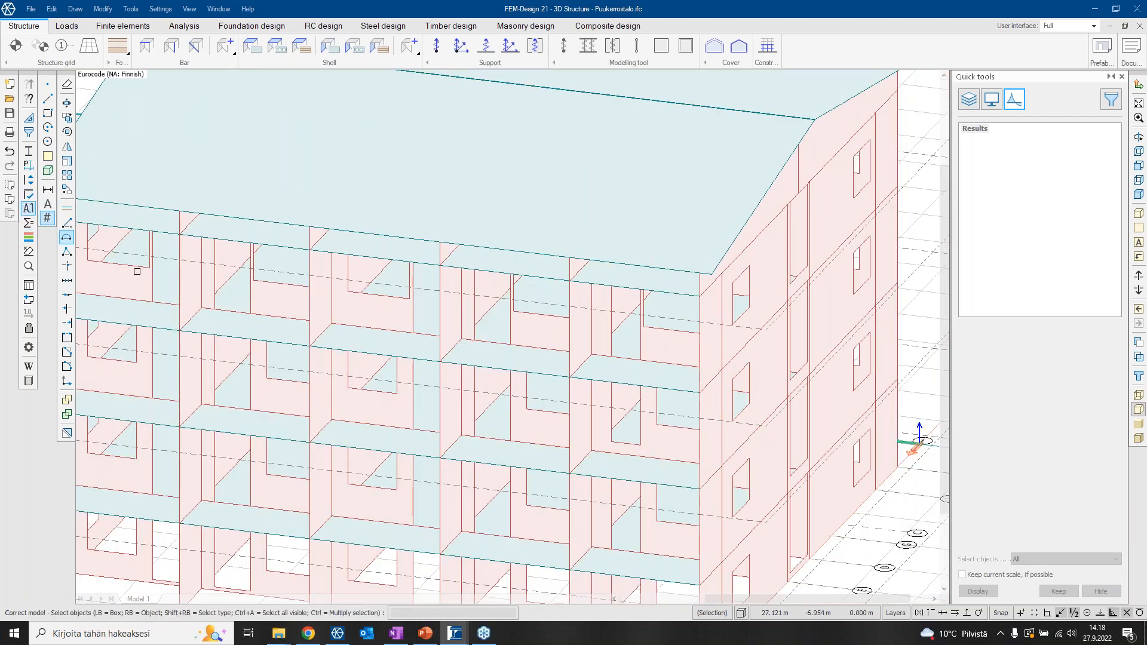
scroll(418, 408, down, 3)
mouse_move(713, 551)
mouse_down()
mouse_move(263, 311)
mouse_move(201, 238)
mouse_move(197, 178)
mouse_up()
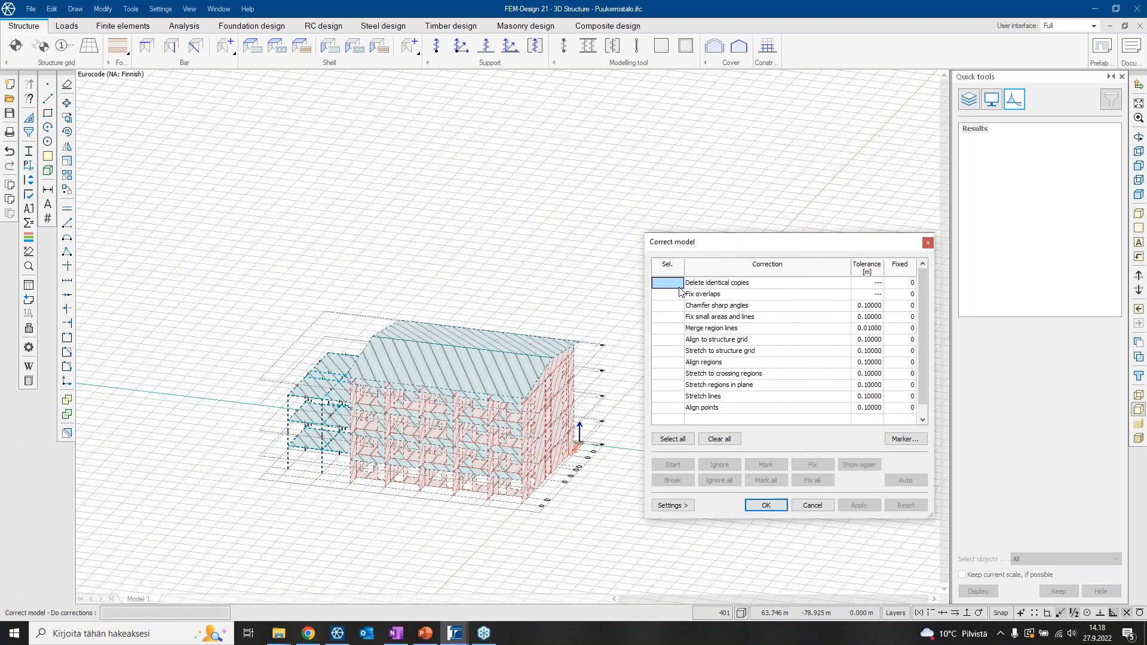
click(677, 287)
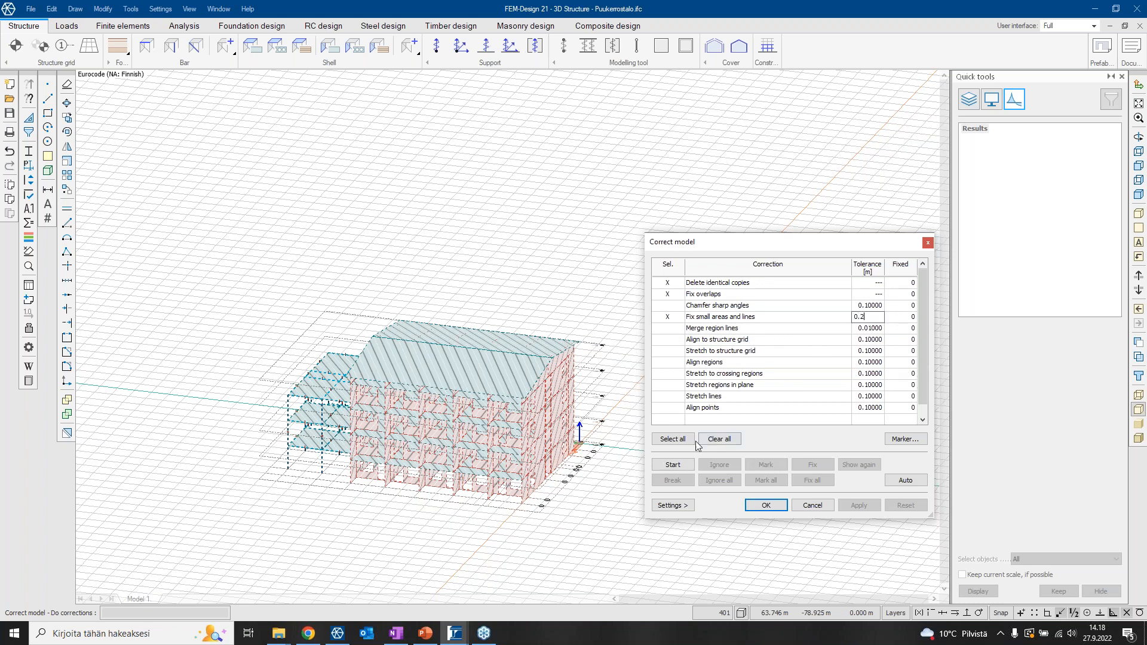
click(672, 465)
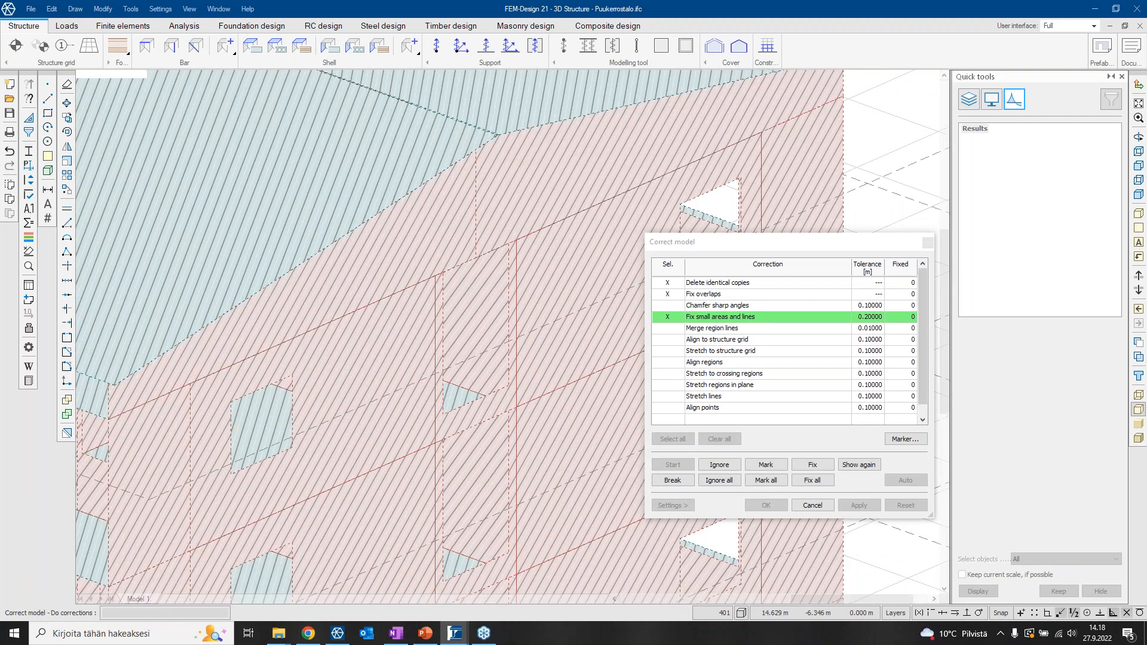
click(811, 466)
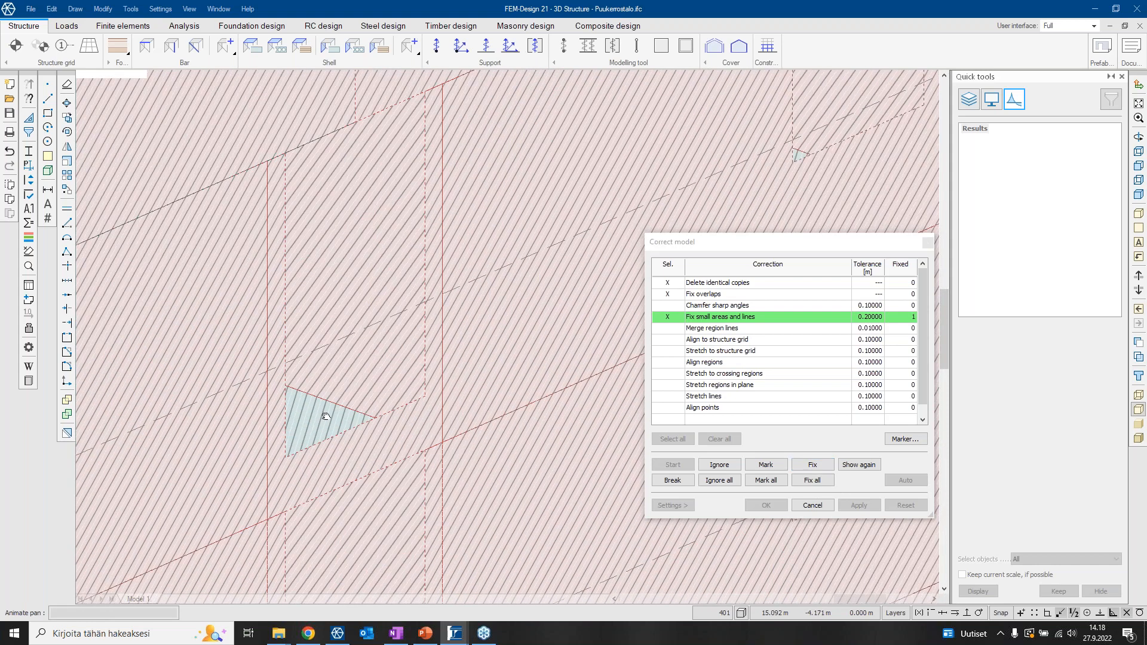
- Check the flagged narrow strip between the top-storey door and window openings, fix all remaining small areas and lines, and accept the corrections
scroll(438, 390, down, 7)
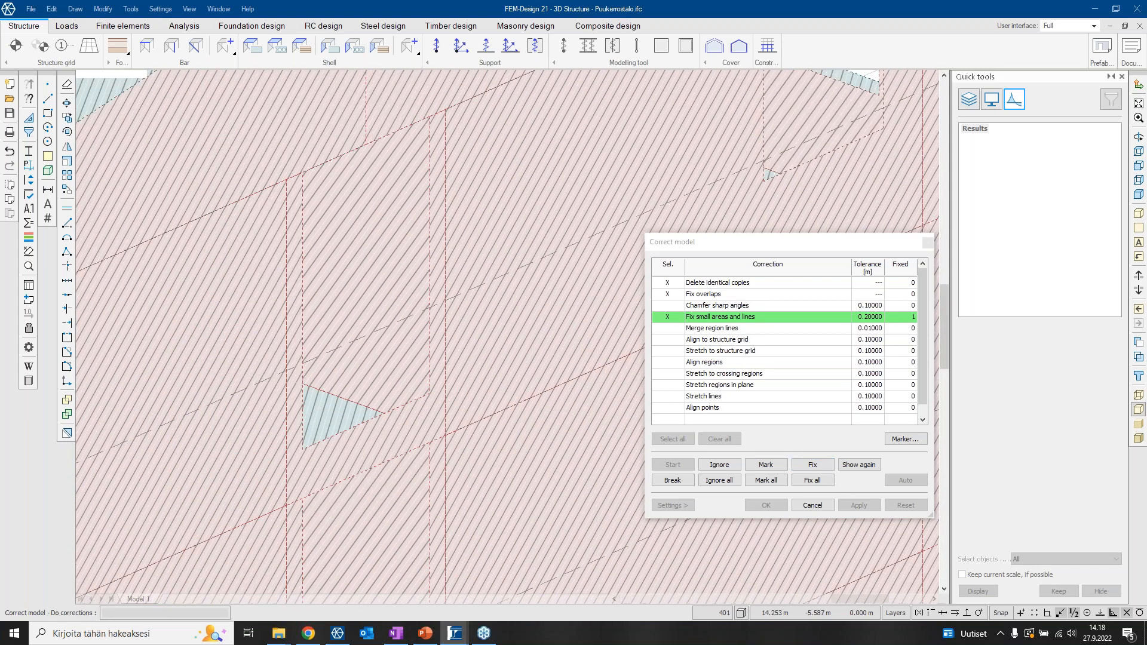
middle_drag(322, 425, 404, 443)
scroll(407, 442, down, 4)
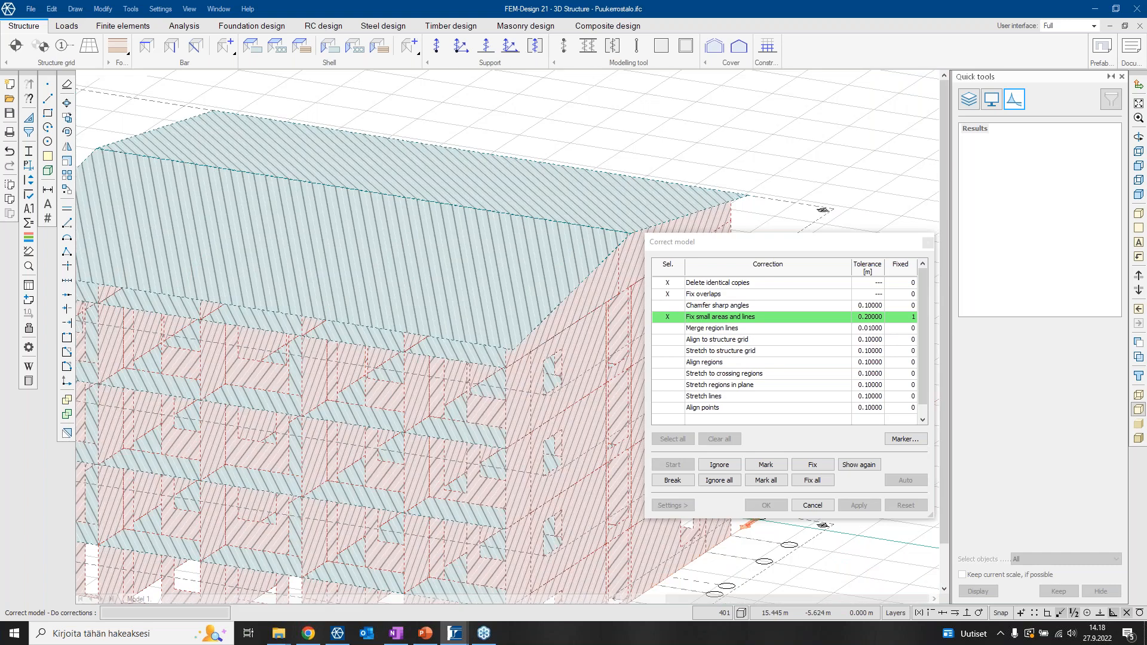
scroll(476, 399, up, 5)
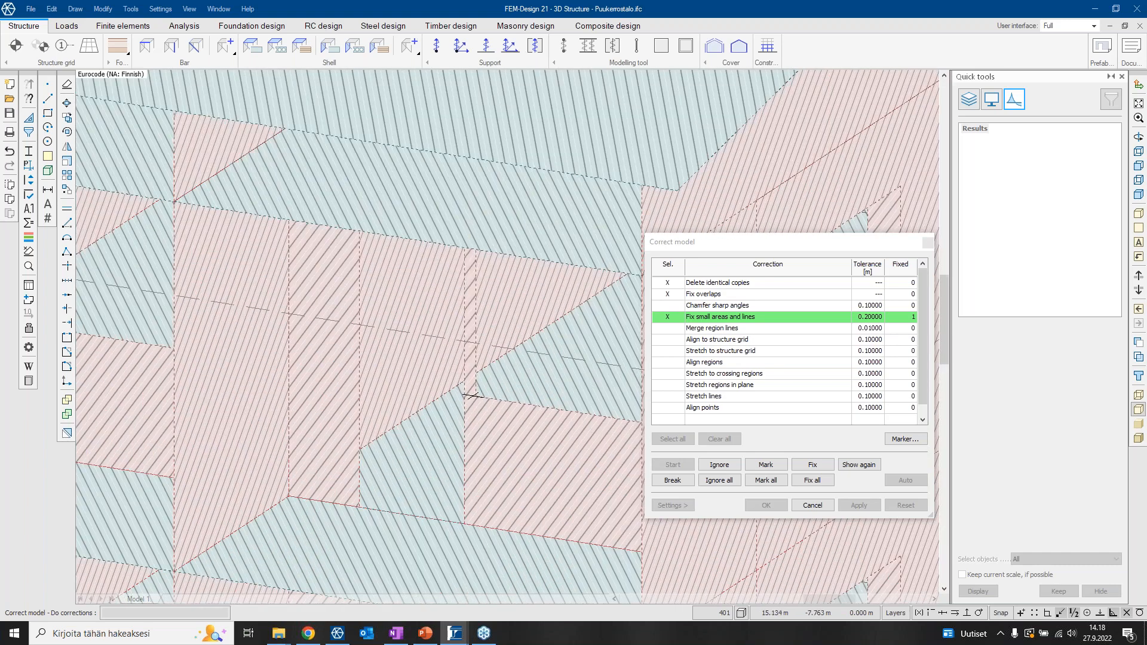
scroll(476, 398, up, 1)
scroll(478, 398, up, 1)
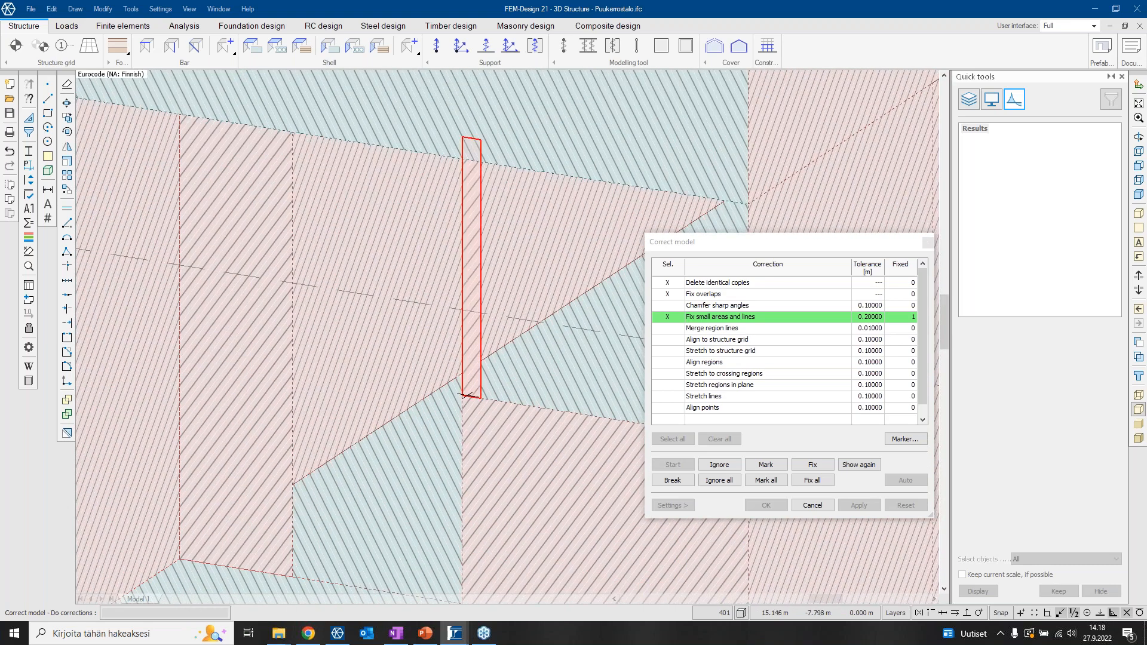
scroll(470, 400, down, 1)
scroll(468, 406, down, 3)
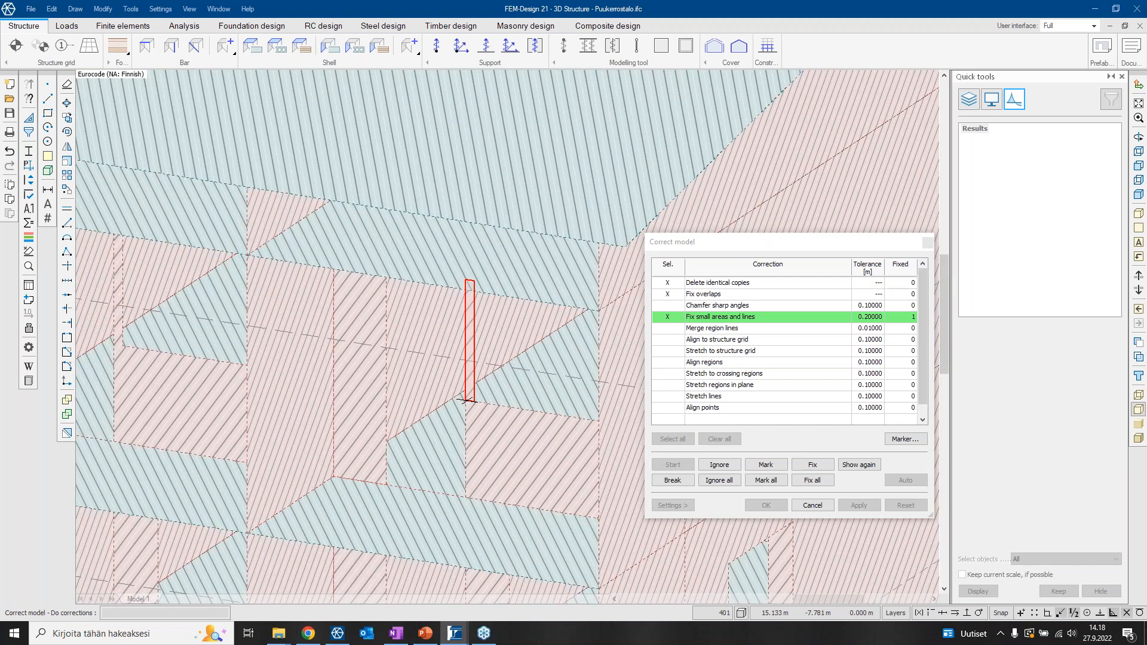
click(810, 479)
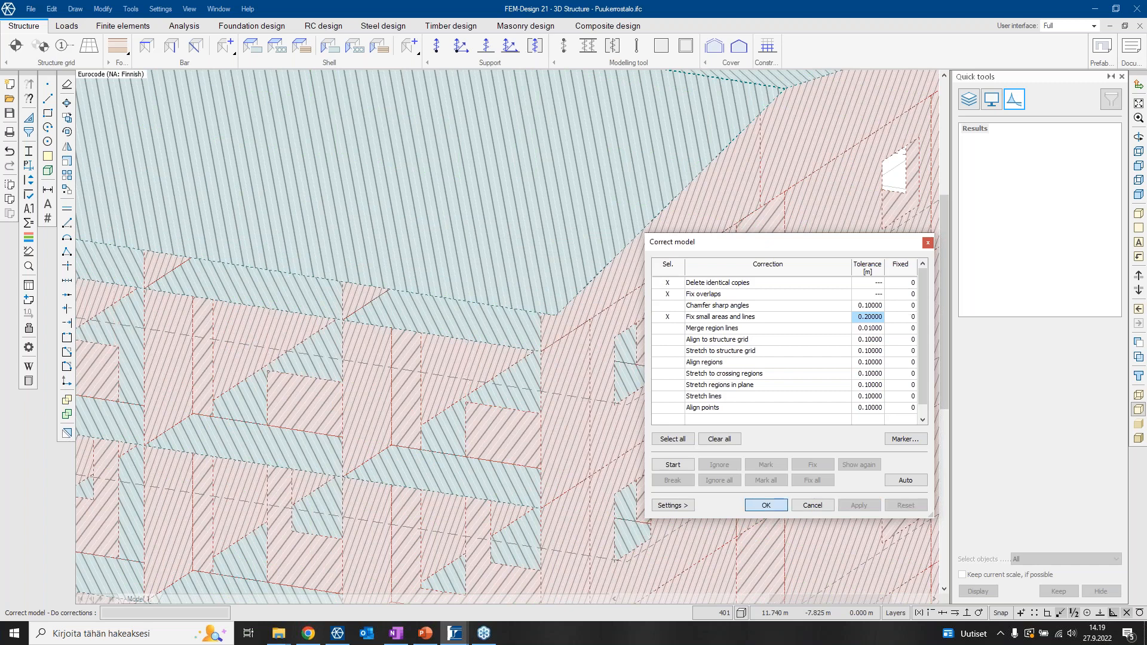
click(766, 505)
- Inspect the corrected facade openings up close and the whole building with its annex from several sides
scroll(443, 400, up, 4)
scroll(494, 389, down, 1)
scroll(549, 281, down, 3)
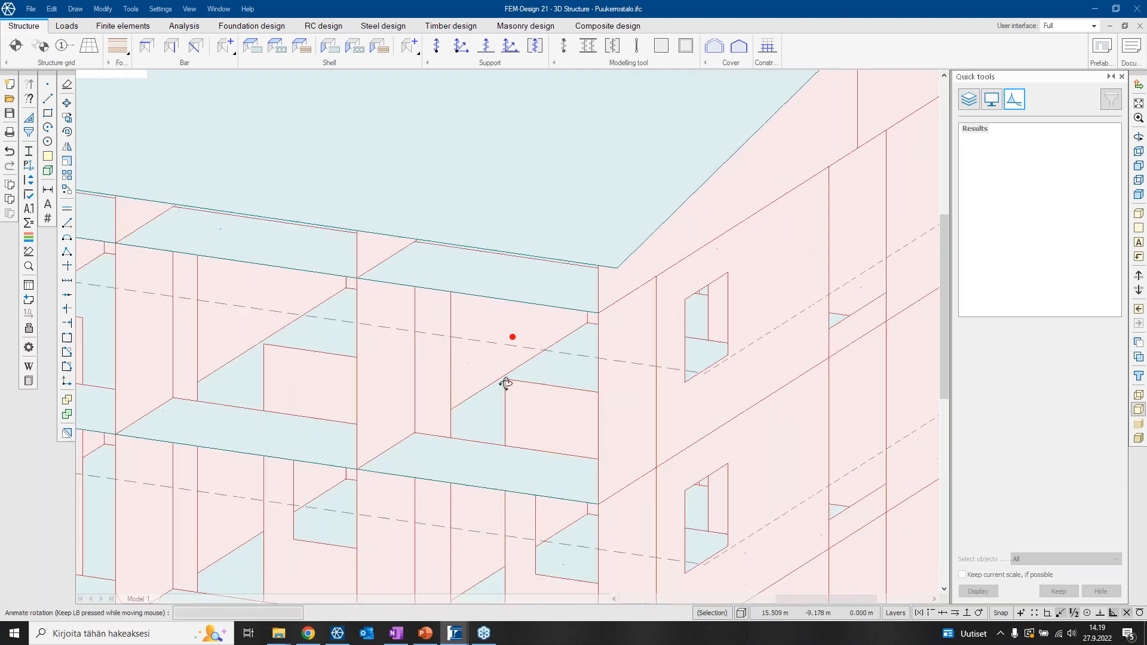
scroll(548, 282, up, 2)
scroll(562, 278, down, 5)
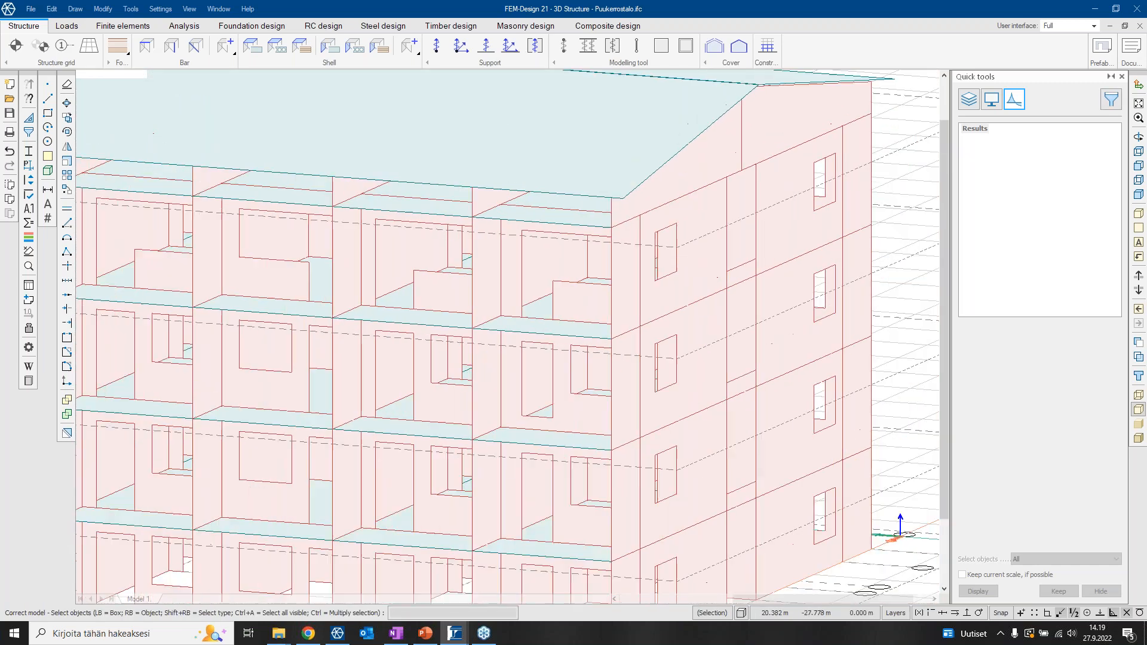
middle_drag(663, 365, 353, 427)
scroll(456, 460, down, 2)
key(Escape)
middle_drag(655, 483, 538, 509)
middle_drag(641, 516, 691, 512)
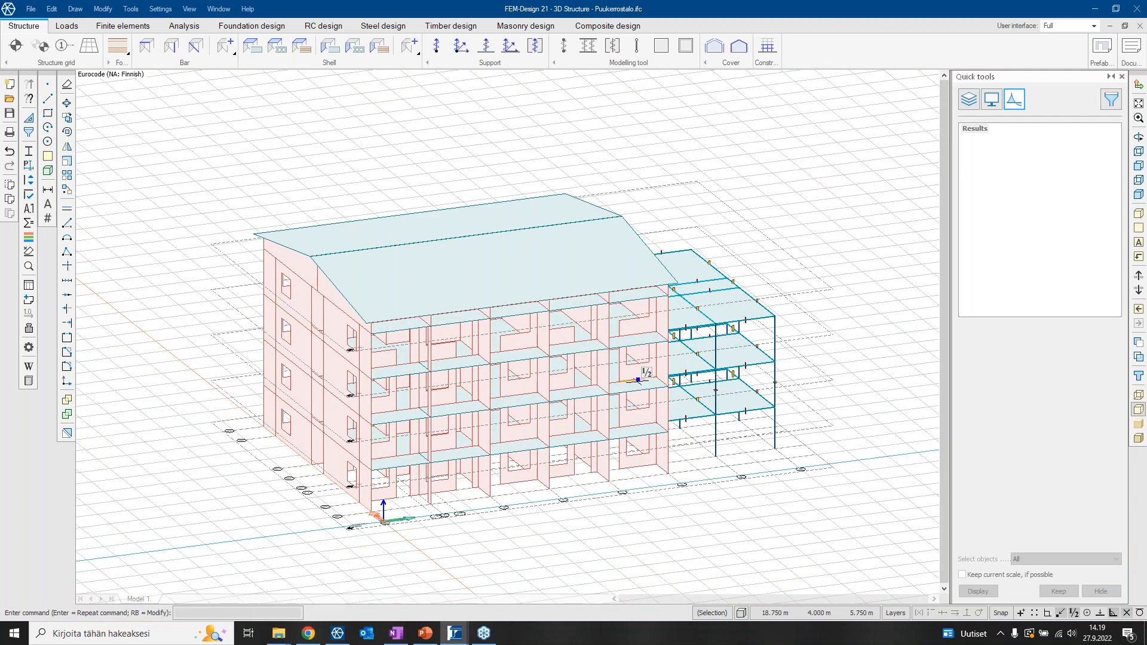
middle_drag(880, 253, 828, 338)
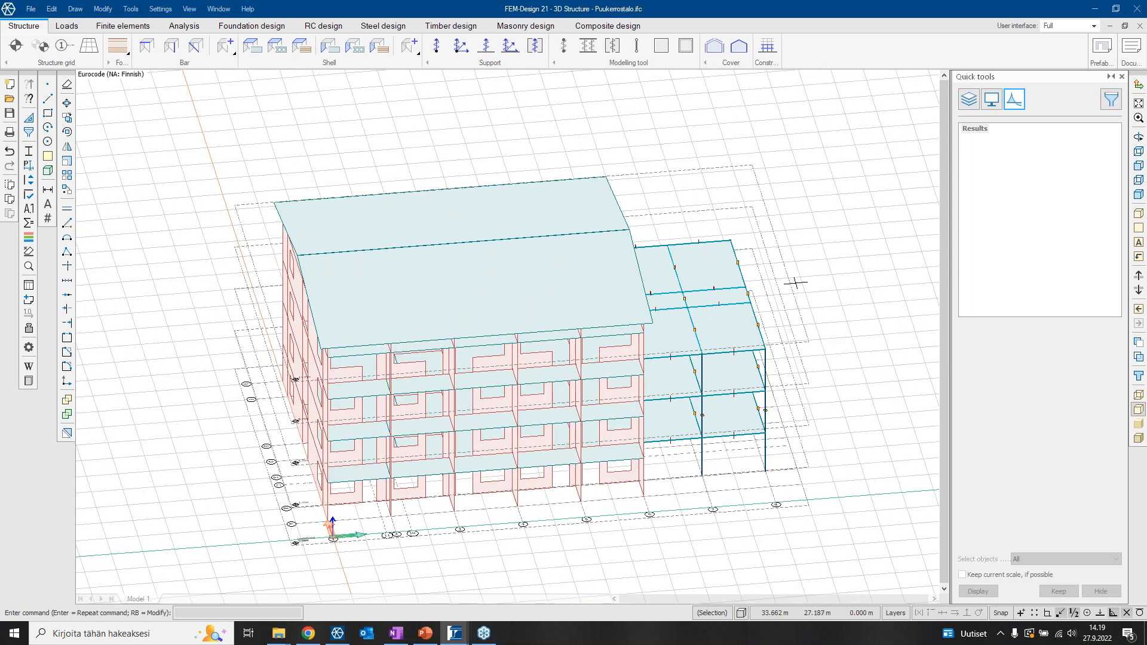
- Create a load case named Dead load with the type +Struc. dead load
click(132, 26)
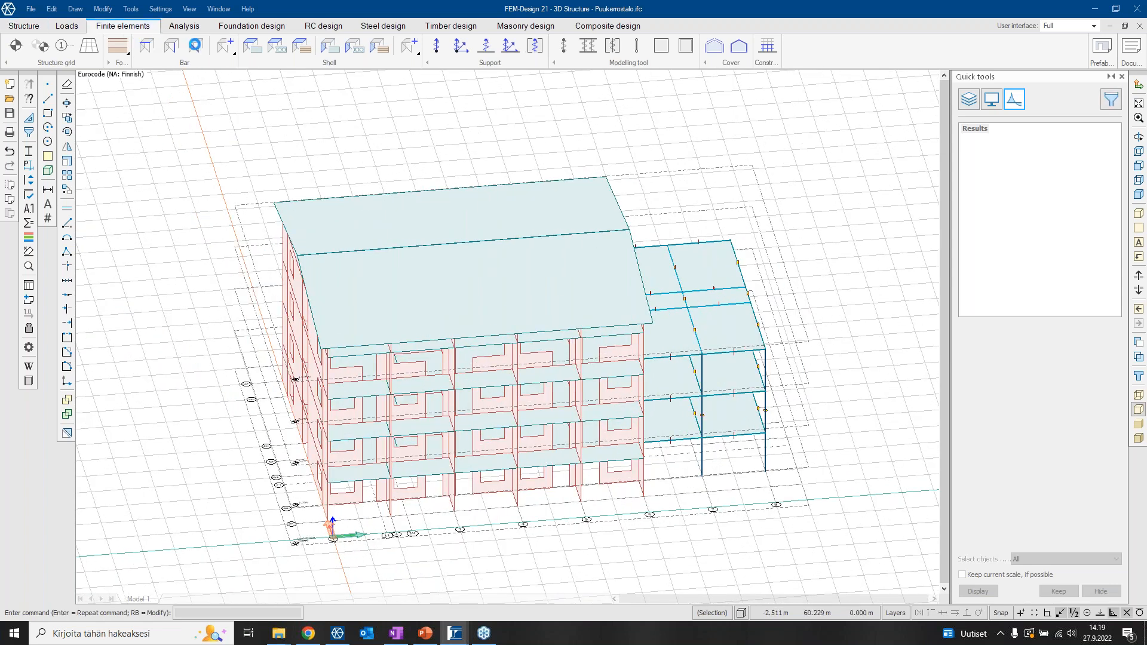
click(23, 27)
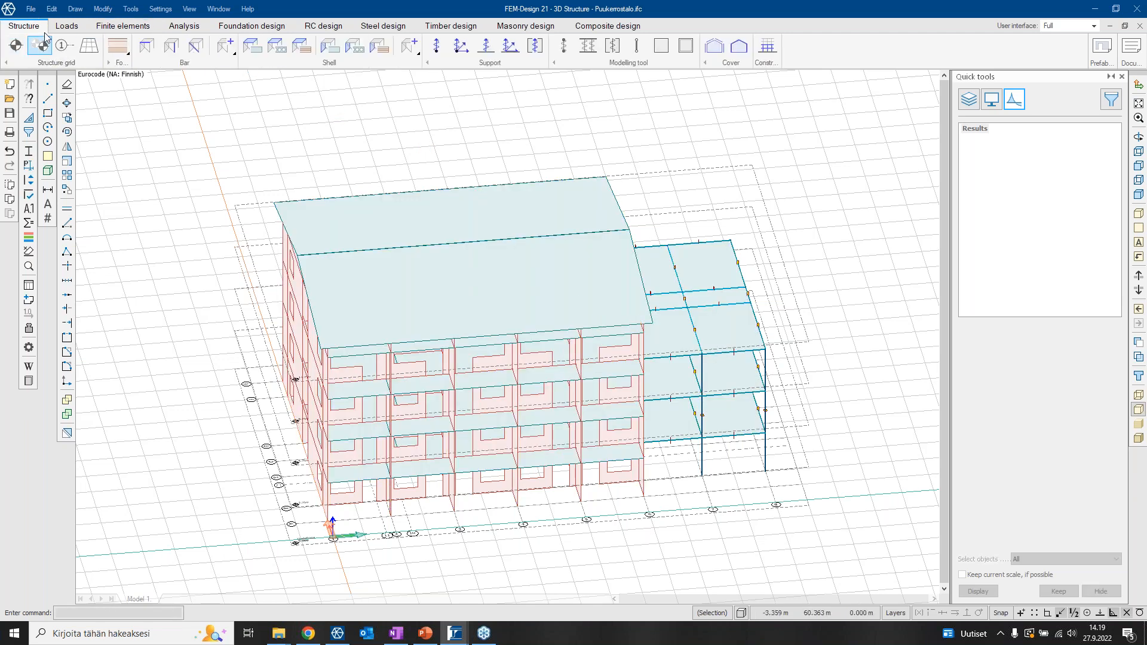
click(66, 26)
click(20, 47)
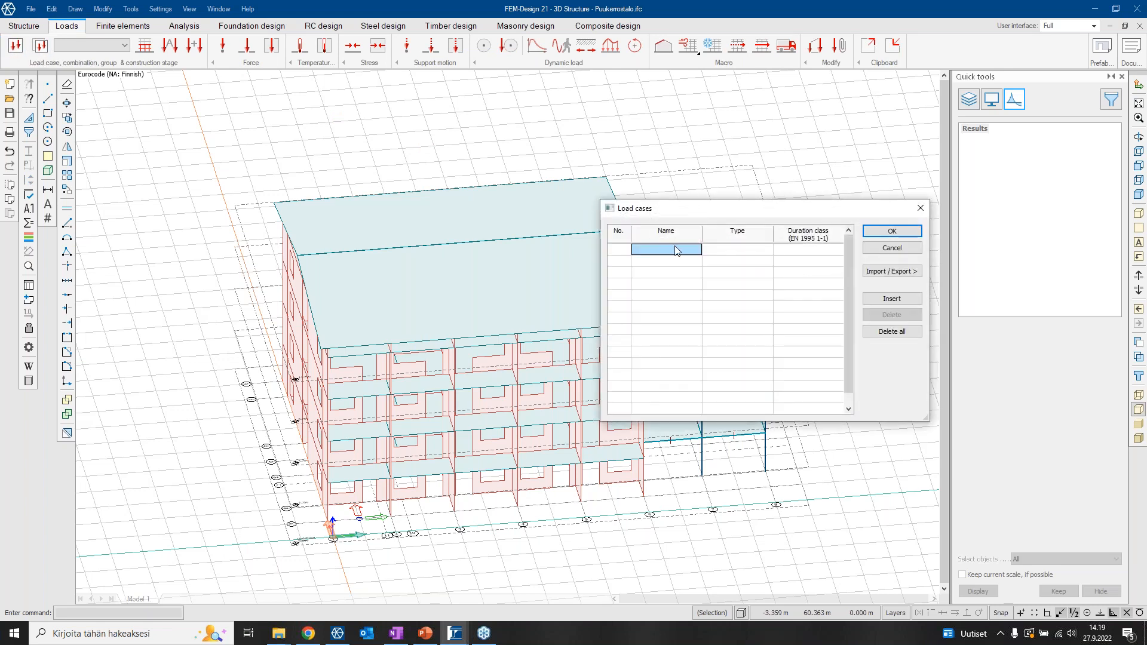
text(Dead load)
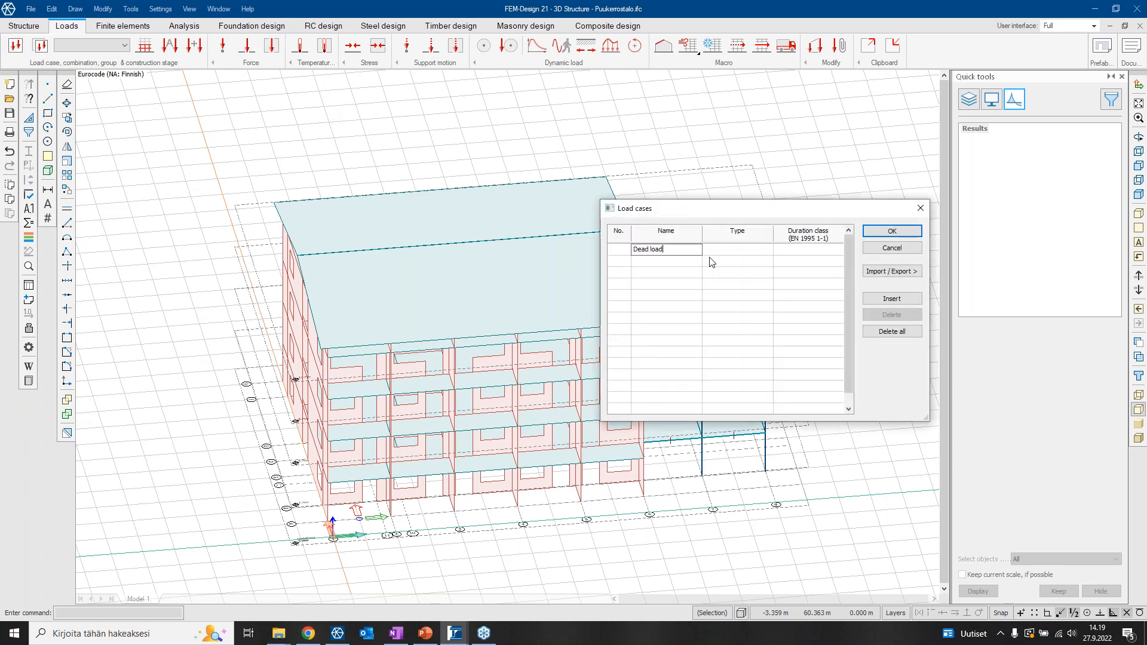
click(714, 249)
click(724, 262)
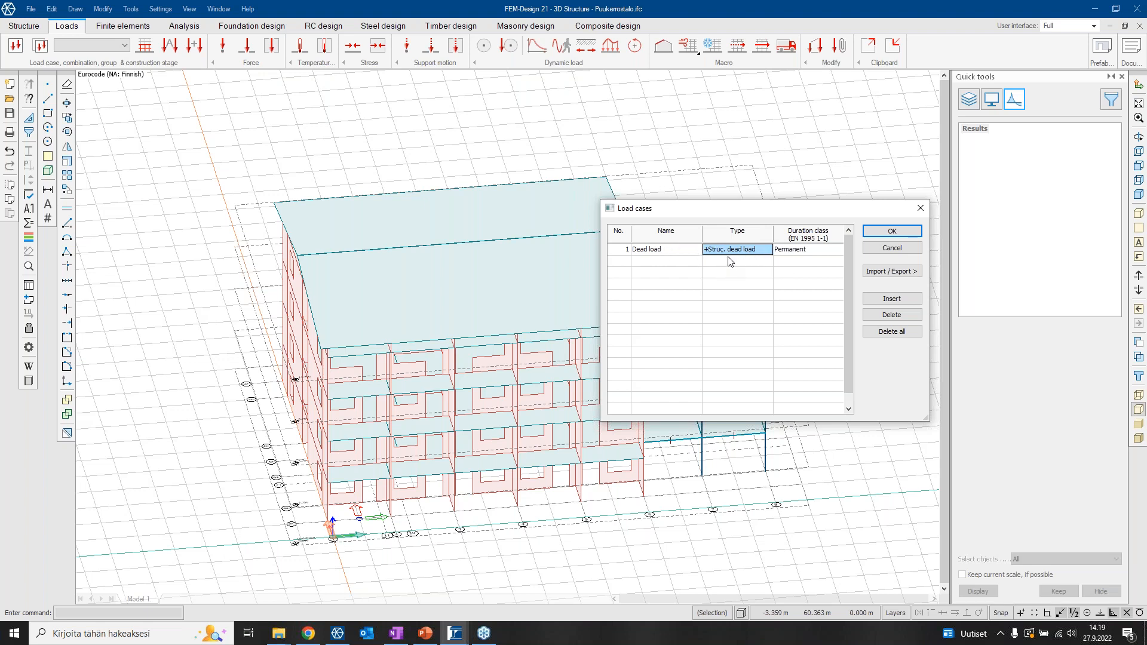
click(881, 239)
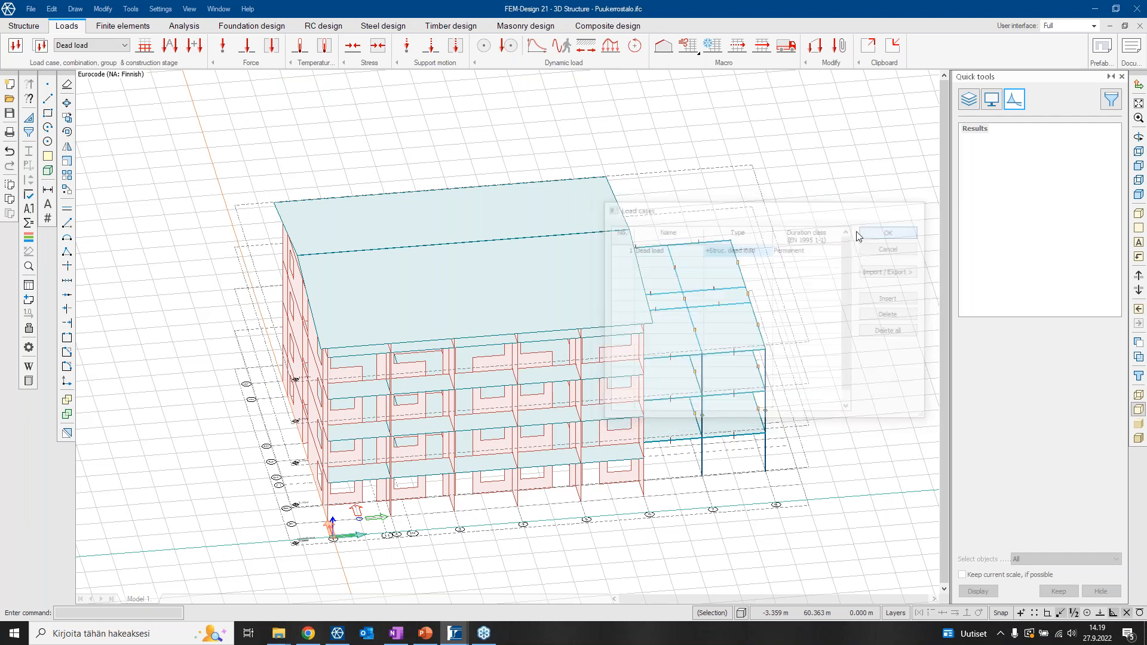
- Filter the object layers by "ax" and hide the Axes layer
click(24, 26)
scroll(551, 388, down, 2)
middle_drag(552, 399, 577, 362)
middle_drag(541, 450, 555, 450)
scroll(554, 449, up, 6)
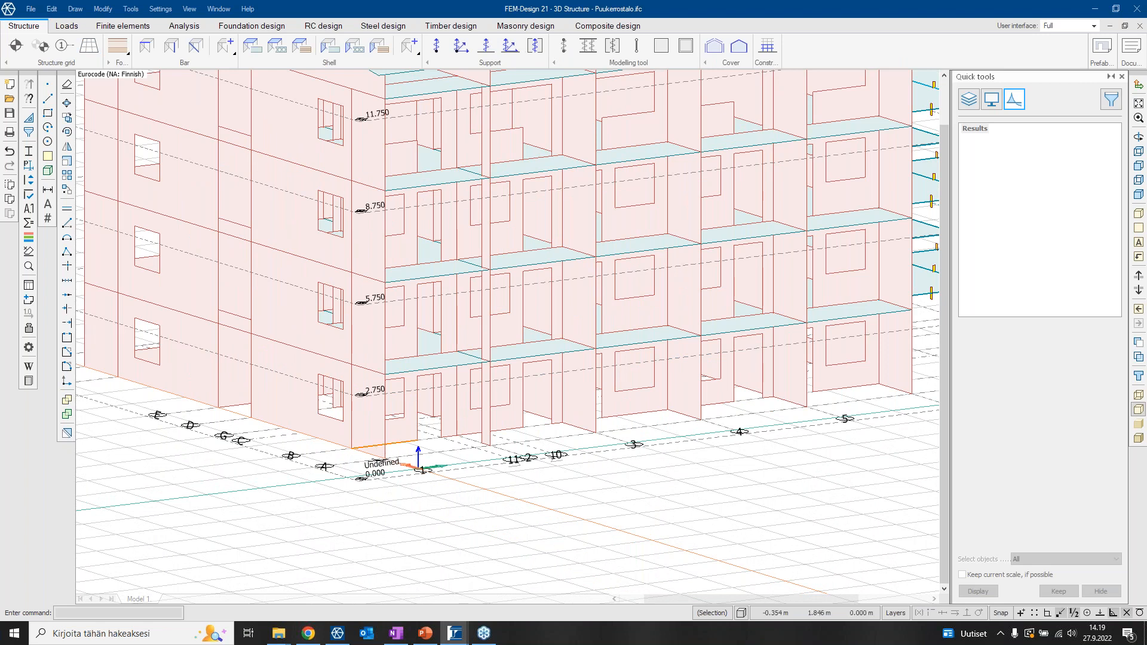
click(994, 101)
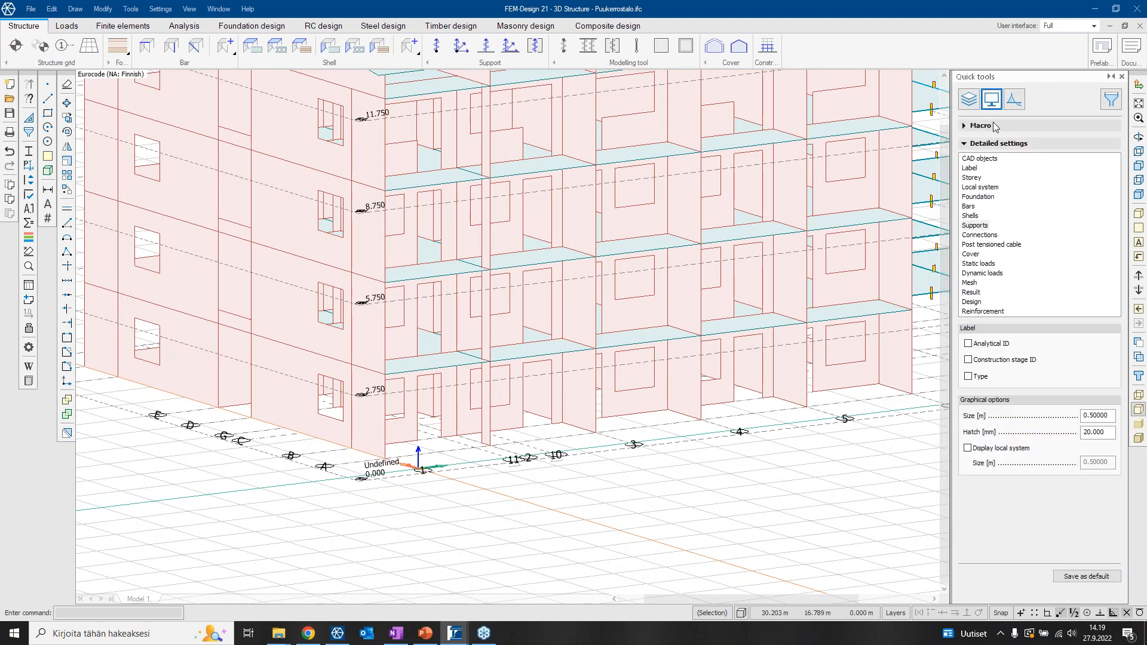
click(970, 106)
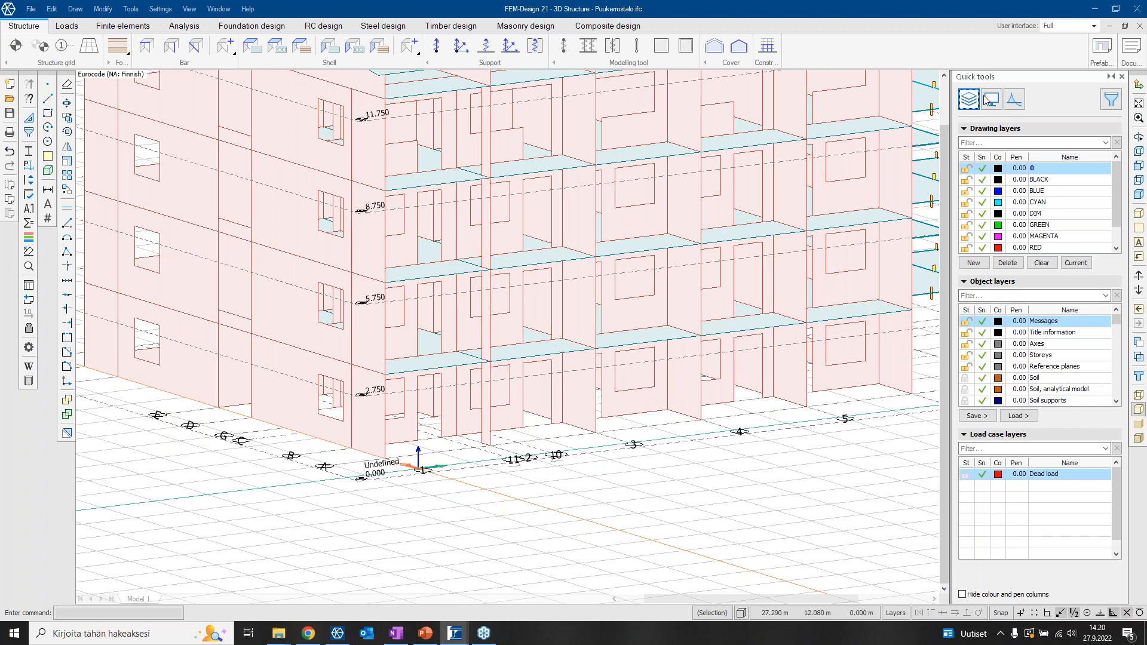
drag(741, 461, 755, 459)
middle_drag(756, 459, 751, 476)
middle_drag(658, 499, 734, 474)
scroll(437, 476, up, 3)
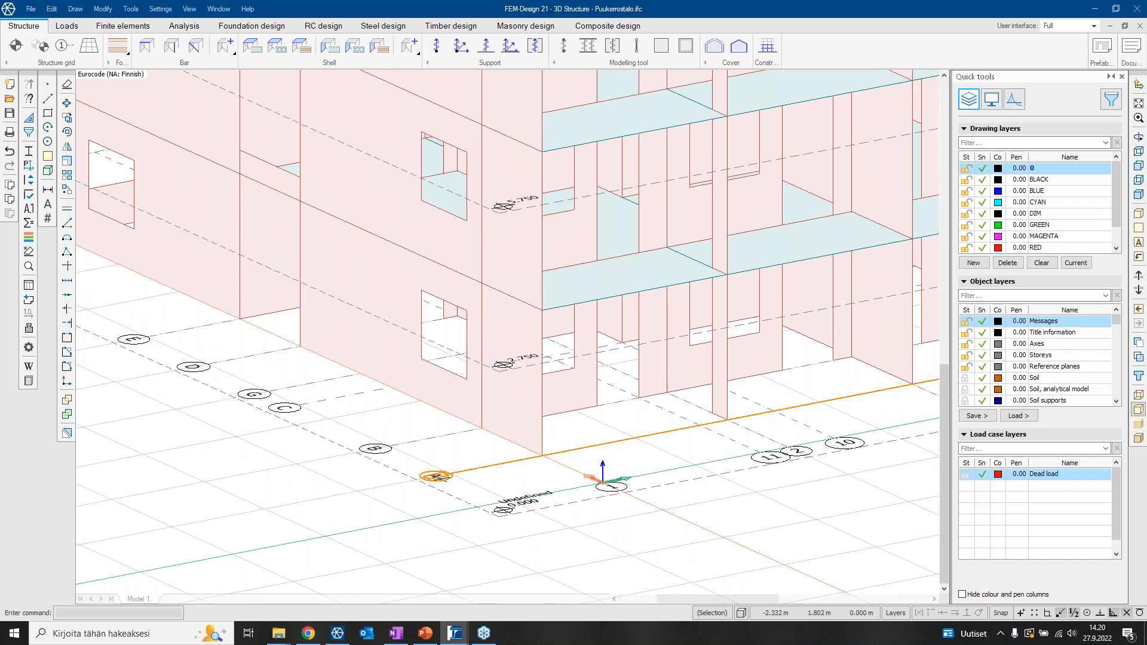
click(988, 295)
text(ax)
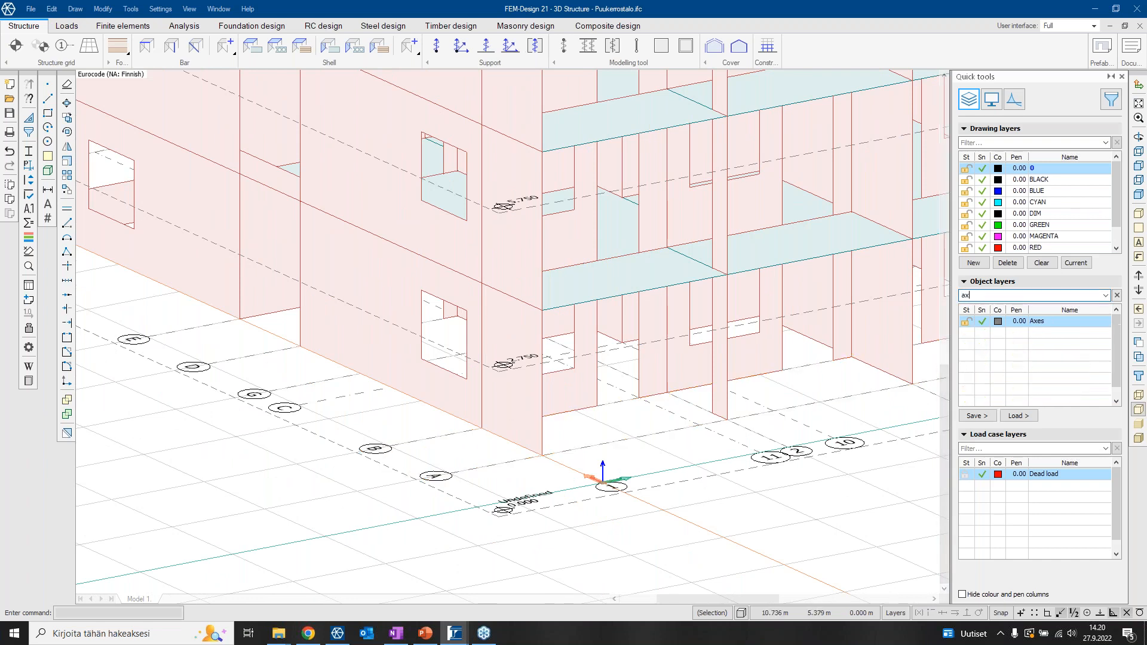
click(967, 322)
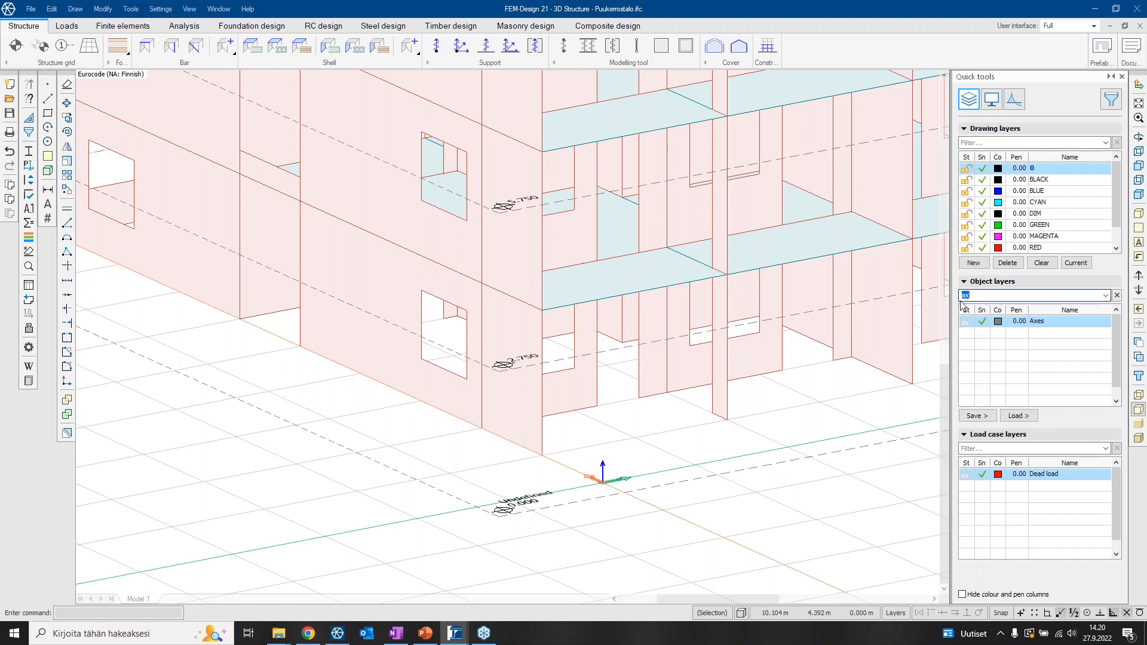
- Filter the object layers by "sto" to hide the Storeys layer, and show the Axes layer again
key(BackSpace)
text(sto)
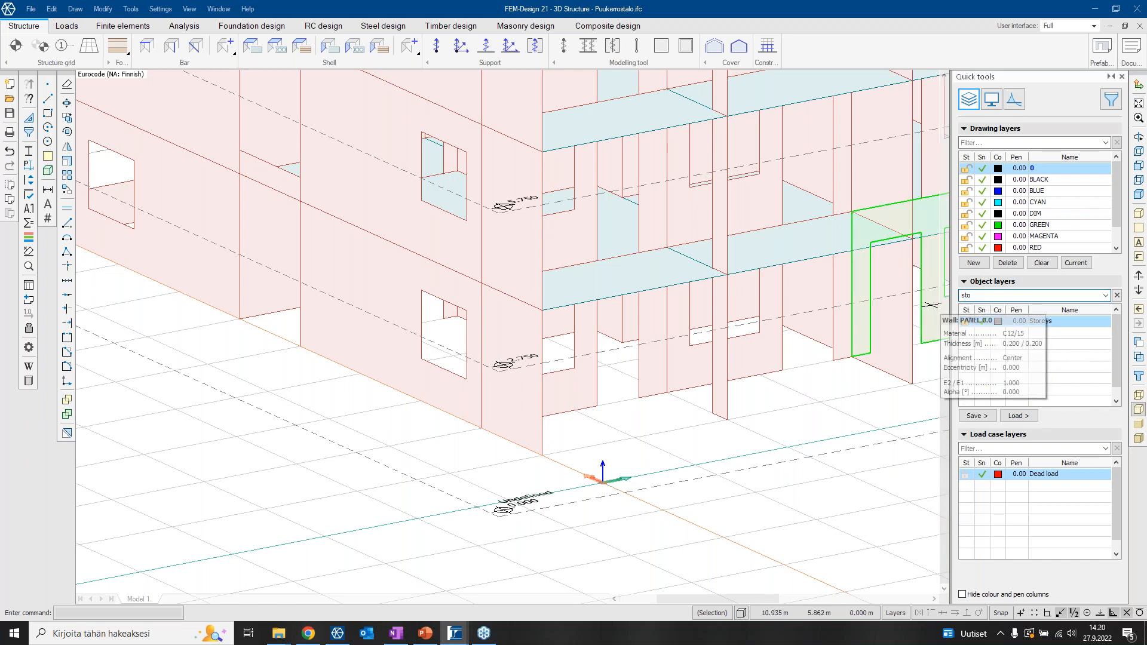
click(966, 321)
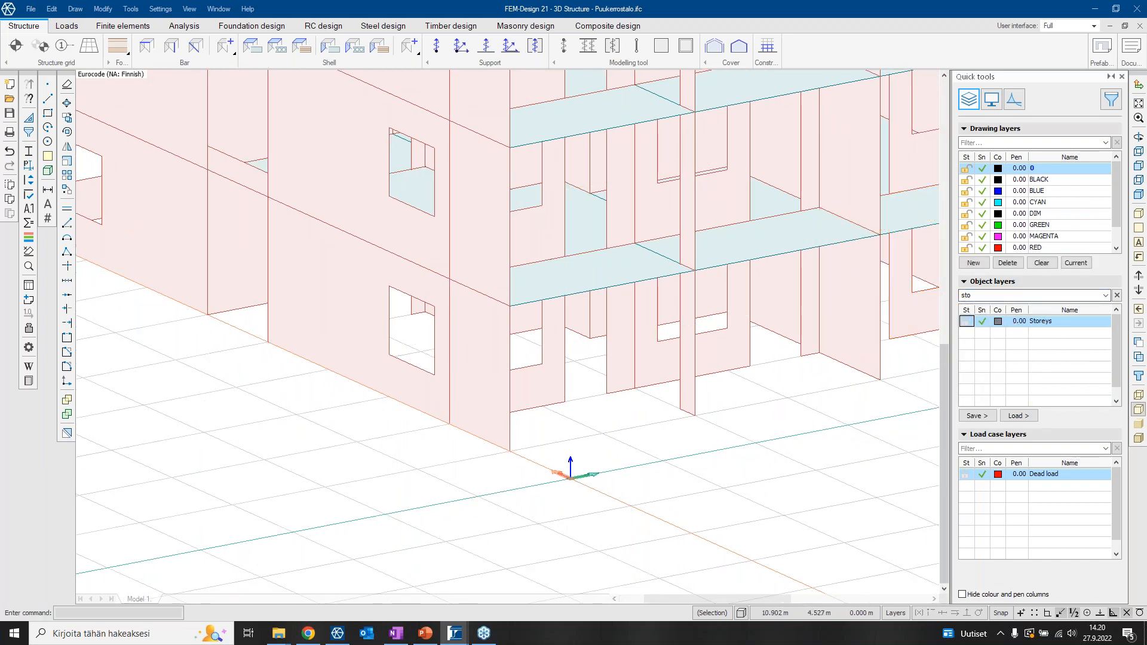
text(ax)
click(966, 321)
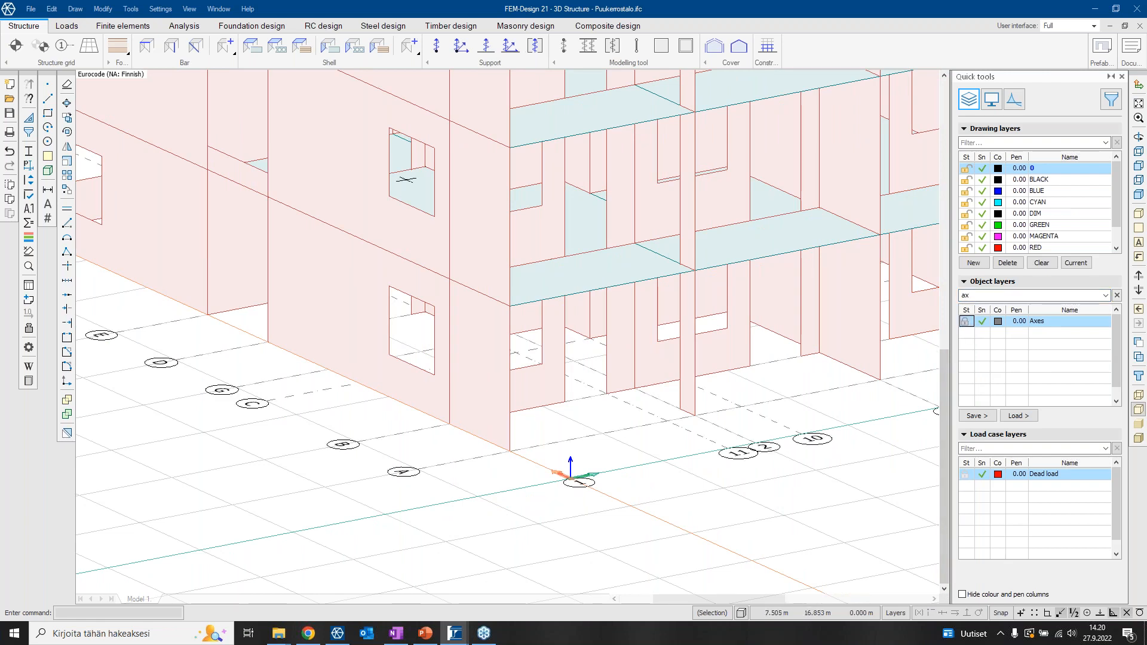
- Set up a line support group defined by line selection and hide the Axes layer
click(510, 51)
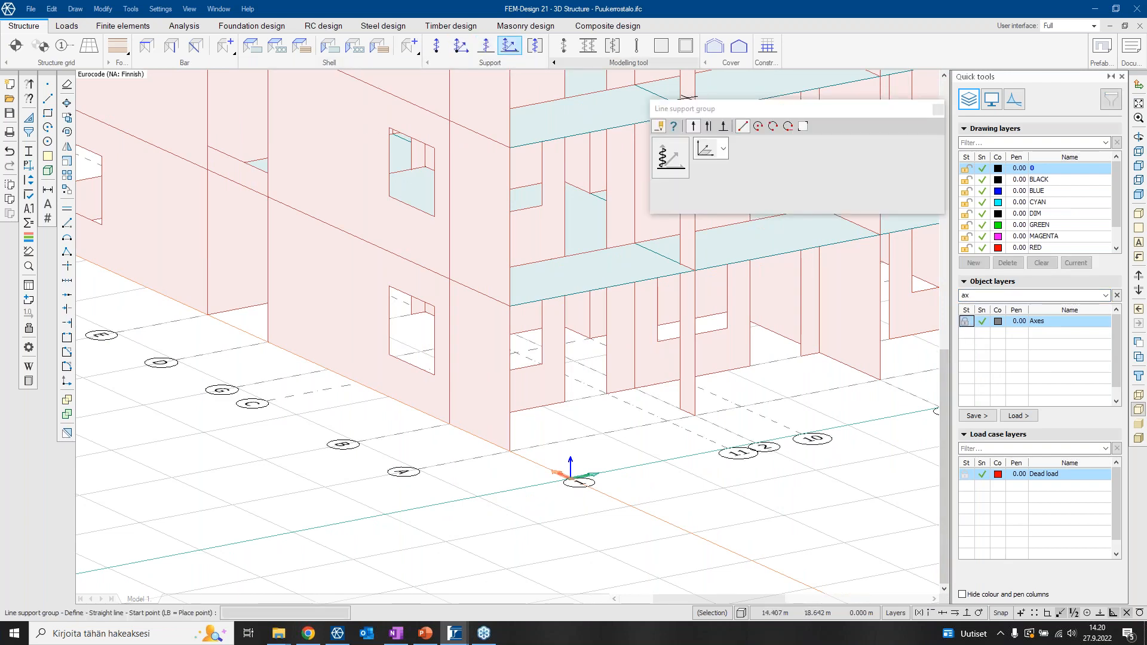
click(803, 127)
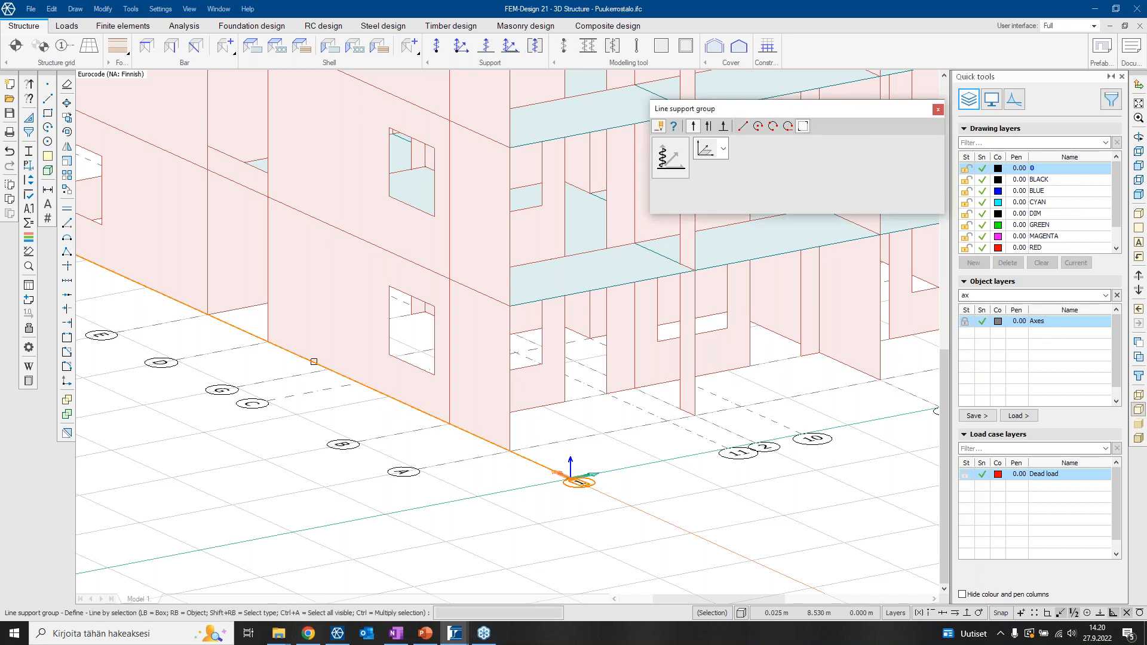
scroll(313, 361, up, 3)
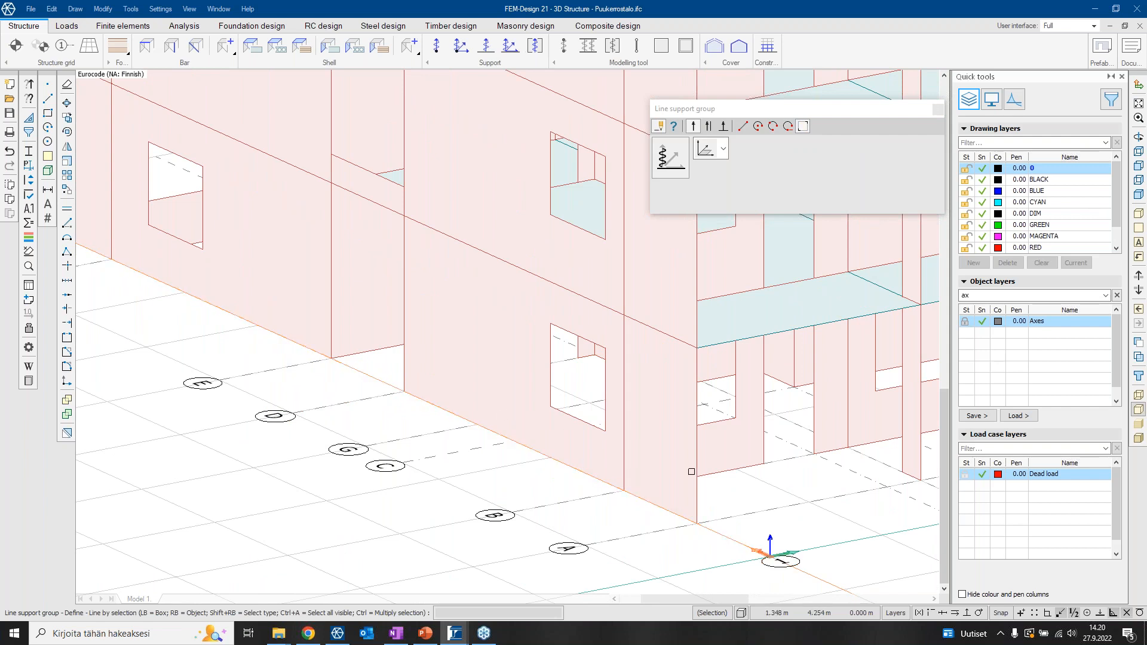
middle_drag(542, 515, 504, 490)
middle_drag(577, 516, 451, 491)
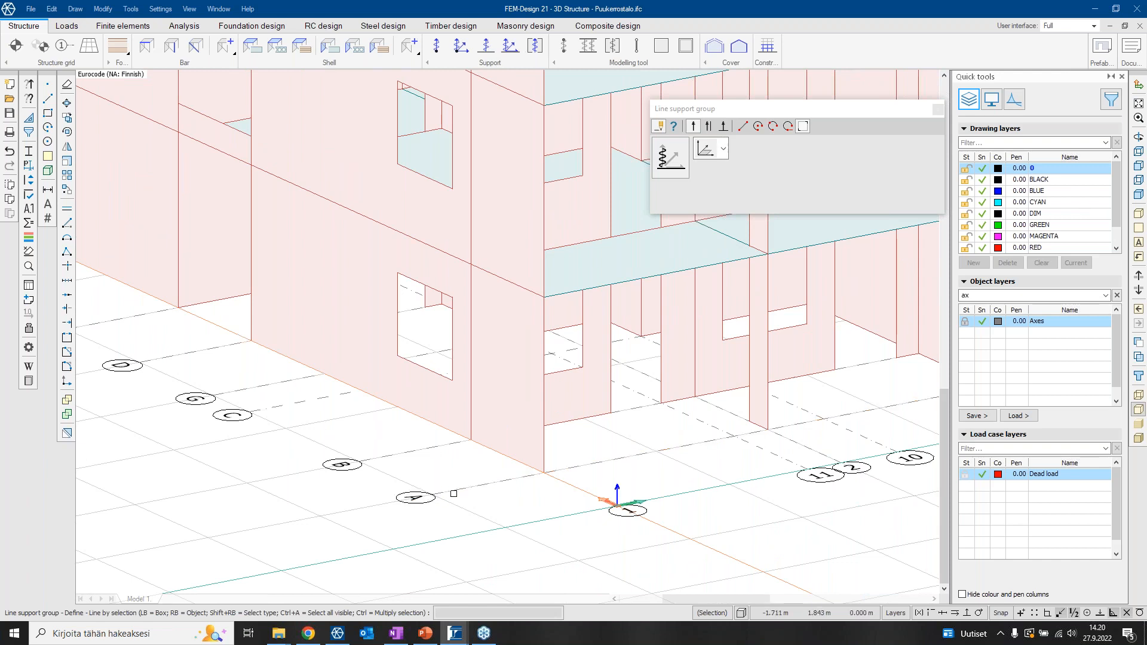
click(964, 323)
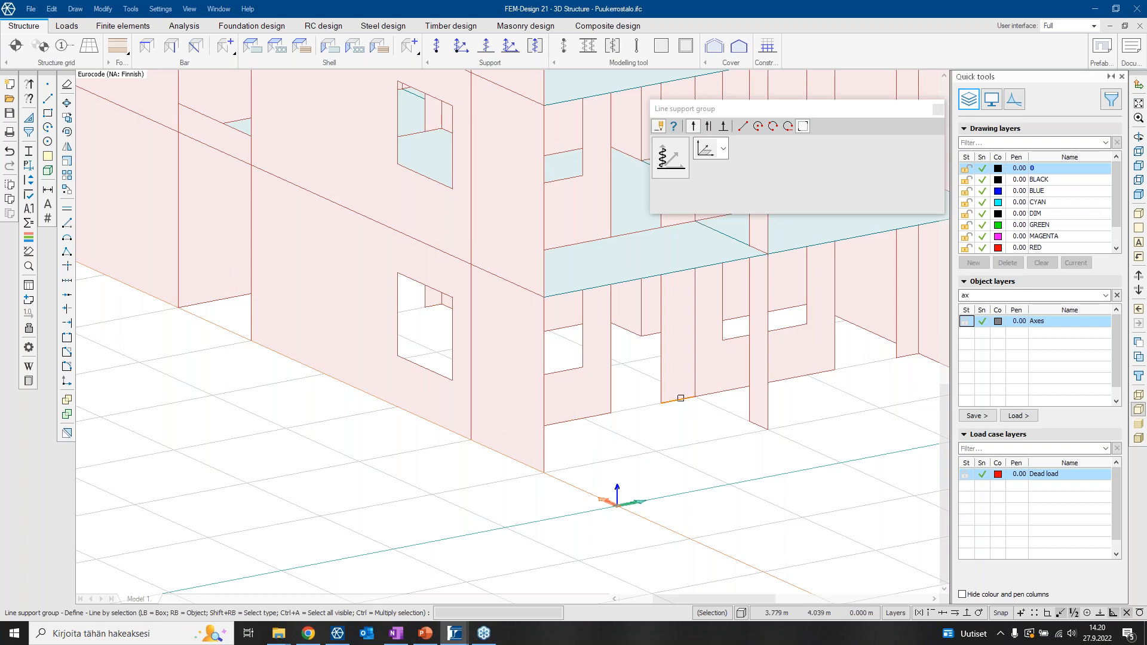
- Add line support groups to all ground-floor wall bottom edges of the main building with one box selection in front view
scroll(682, 398, down, 1)
alt+middle_drag(682, 398, 655, 400)
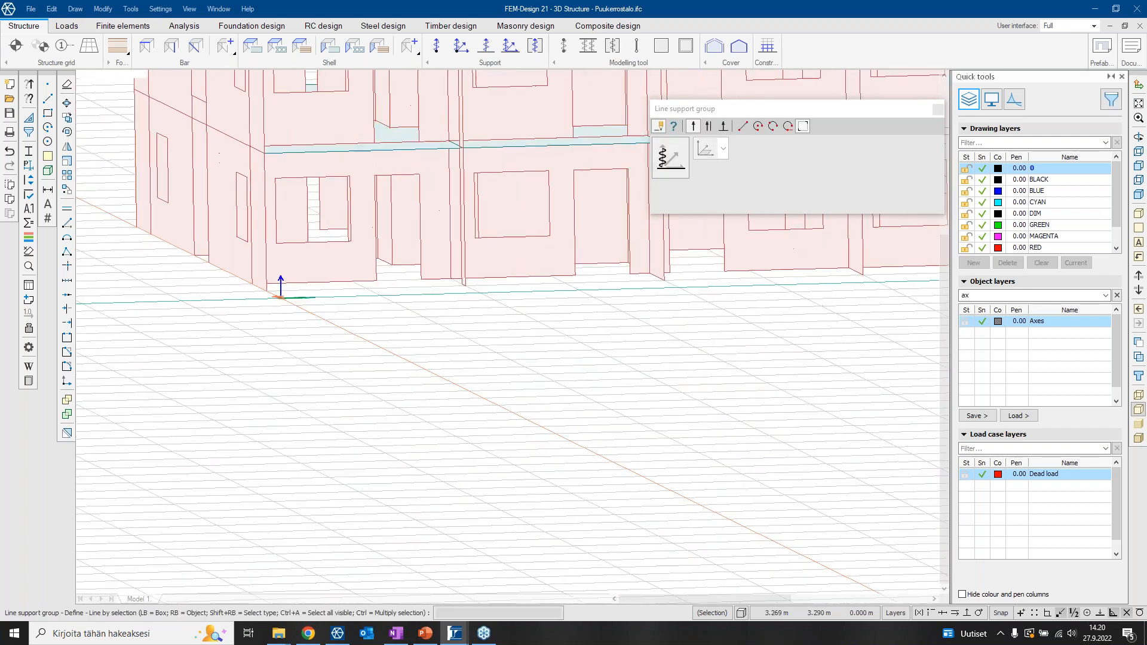
scroll(655, 400, down, 4)
middle_drag(582, 421, 349, 446)
scroll(443, 441, down, 1)
click(191, 359)
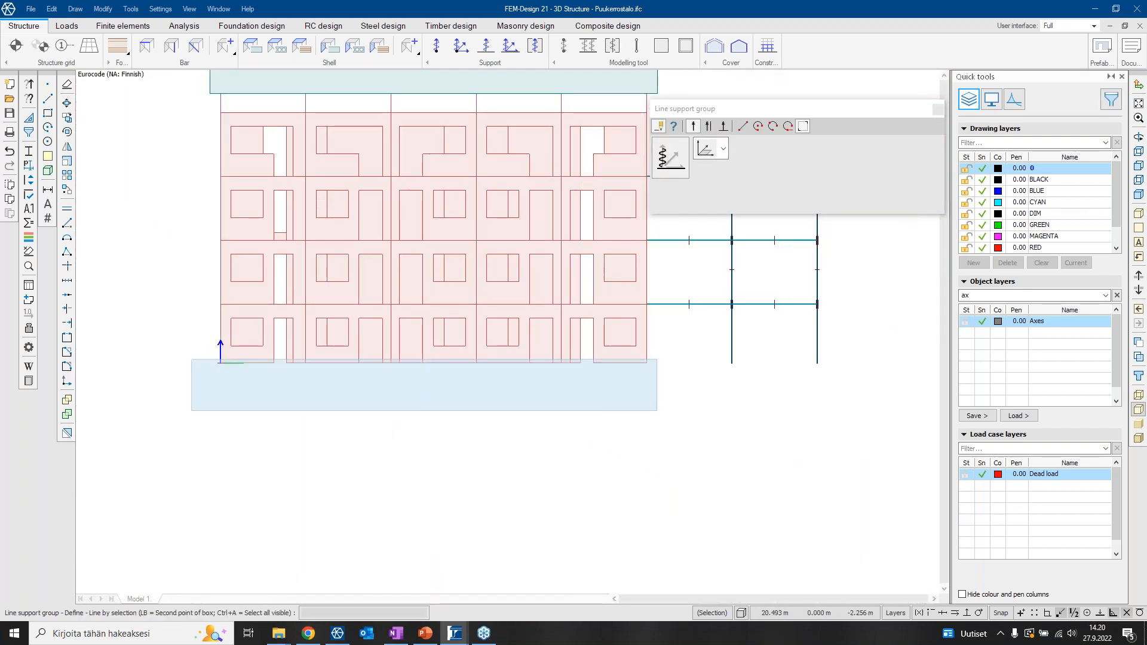
click(674, 409)
- Inspect the line supports along the ground-floor wall bases around the building corner
alt+middle_drag(403, 426, 306, 374)
scroll(306, 374, up, 4)
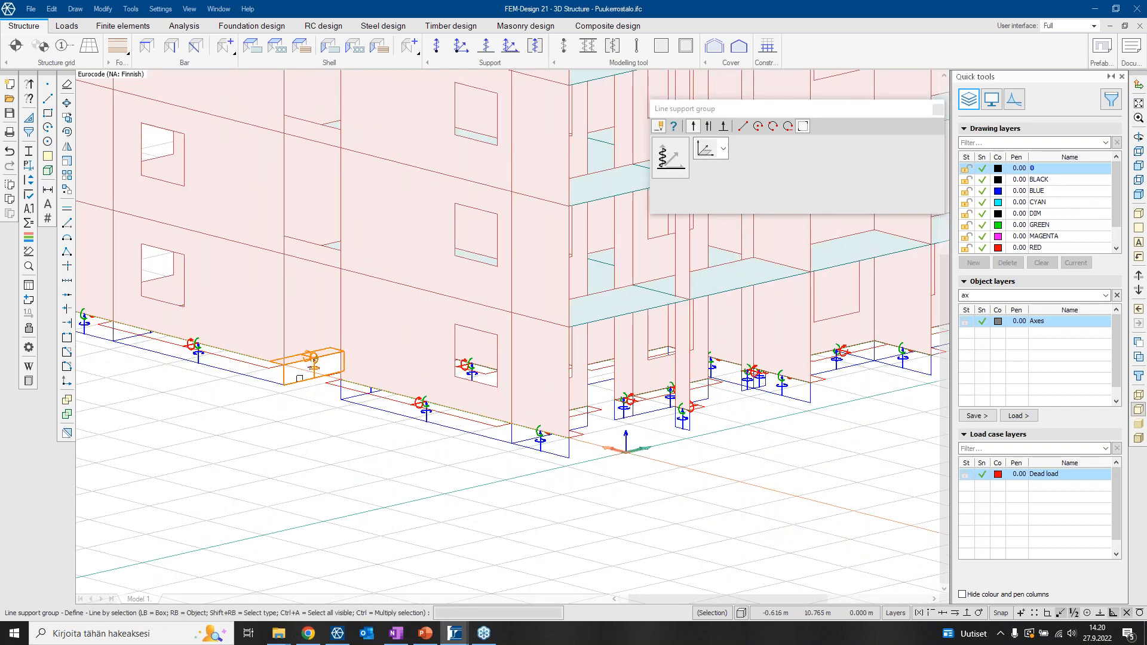
scroll(463, 423, up, 2)
scroll(506, 407, up, 1)
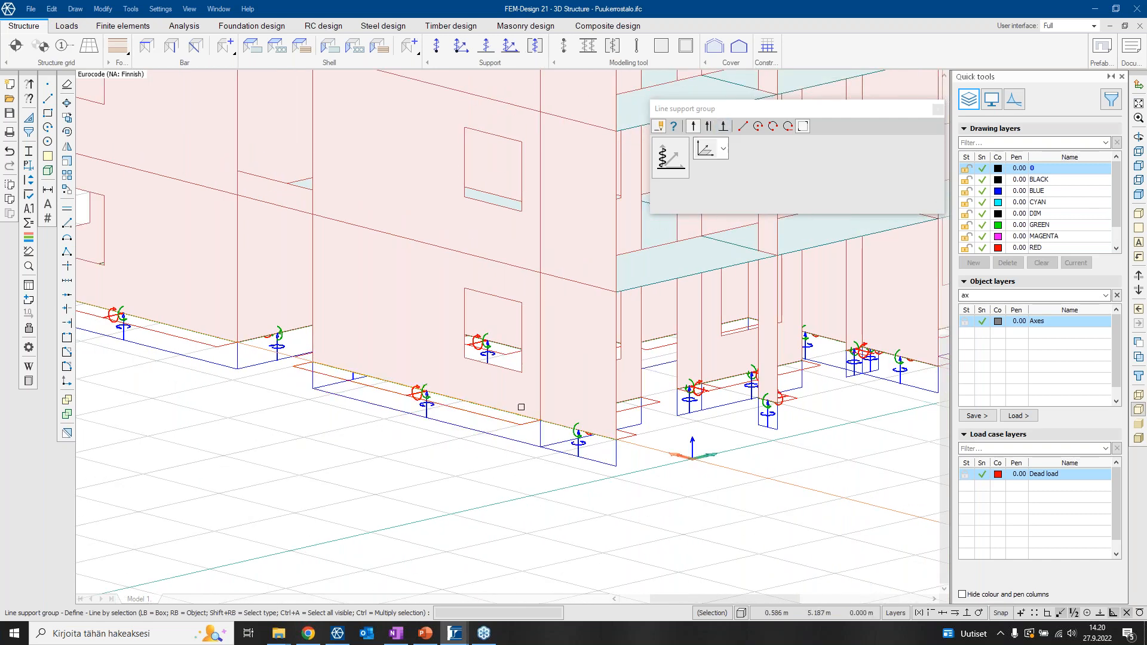
middle_drag(701, 435, 541, 490)
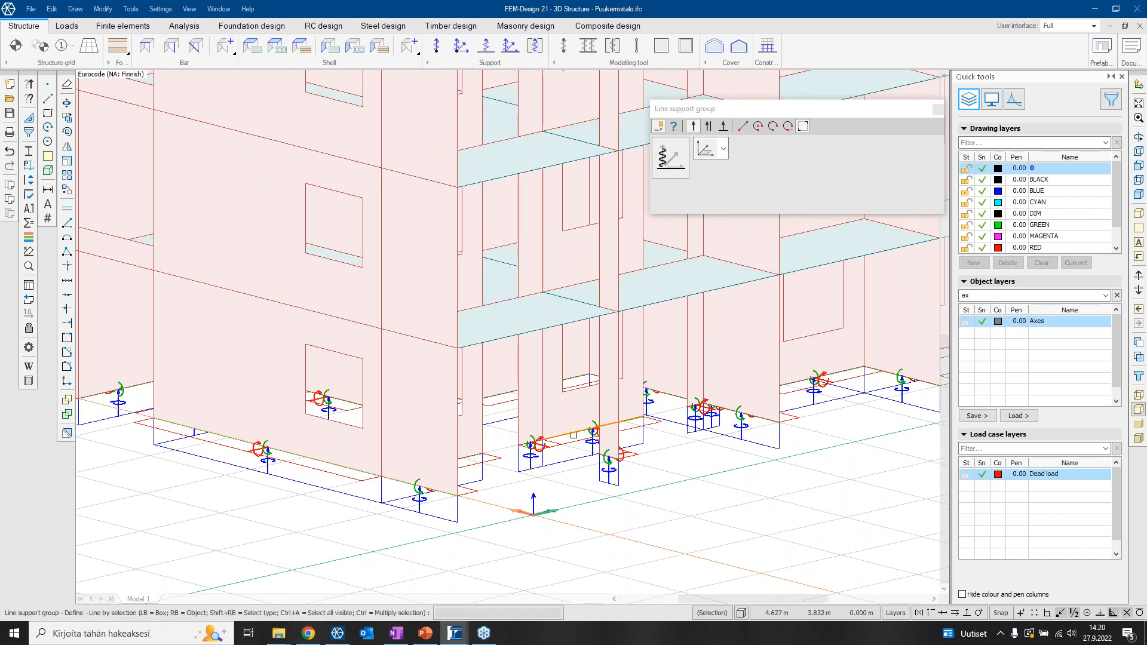
middle_drag(614, 448, 570, 456)
scroll(570, 456, up, 2)
scroll(570, 457, down, 1)
scroll(570, 456, down, 4)
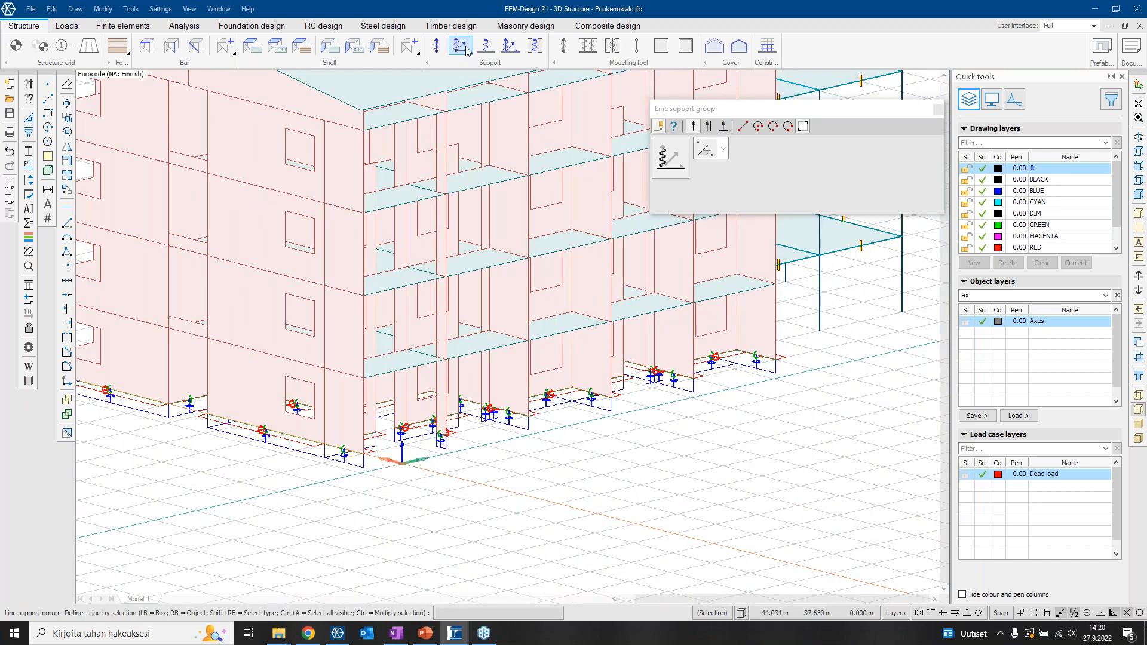
- Add point support groups at the lower ends of the annex columns by selecting the end points with a box
click(463, 48)
middle_drag(803, 340, 598, 377)
shift+middle_drag(746, 370, 741, 129)
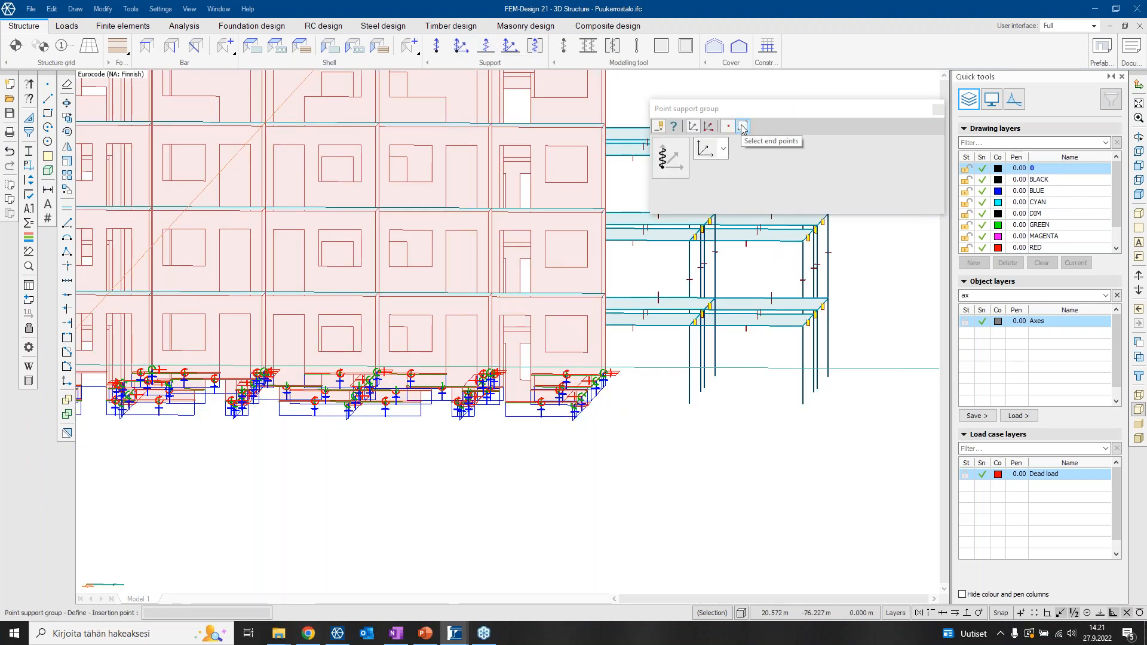
shift+middle_drag(781, 389, 776, 404)
click(677, 362)
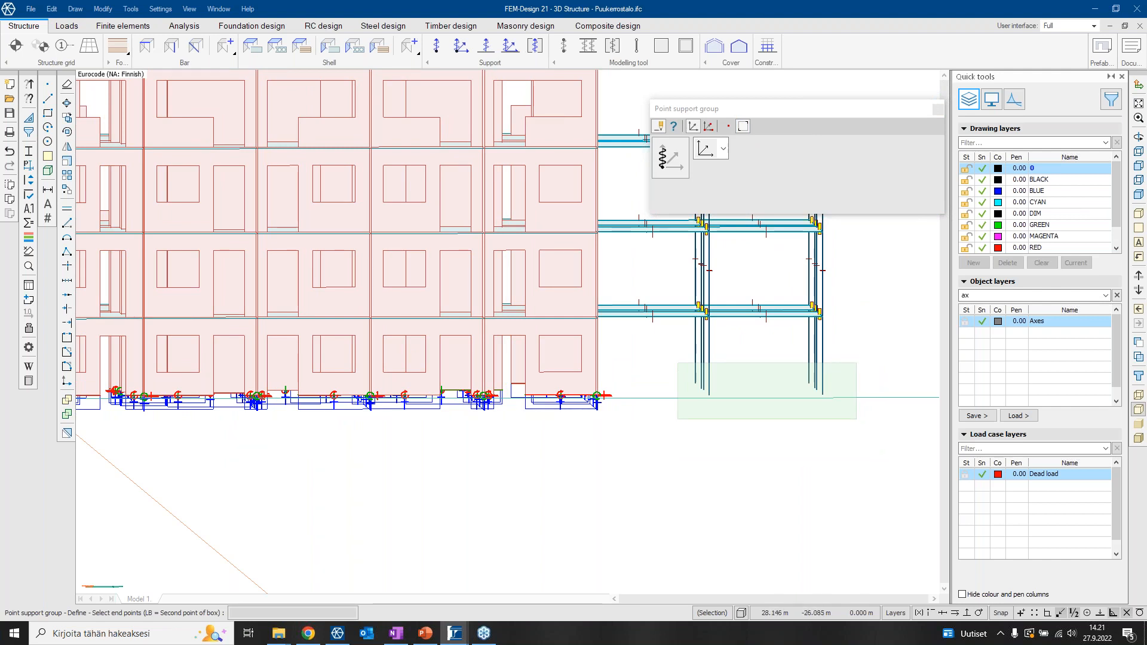
click(858, 421)
shift+middle_drag(859, 420, 807, 427)
key(Escape)
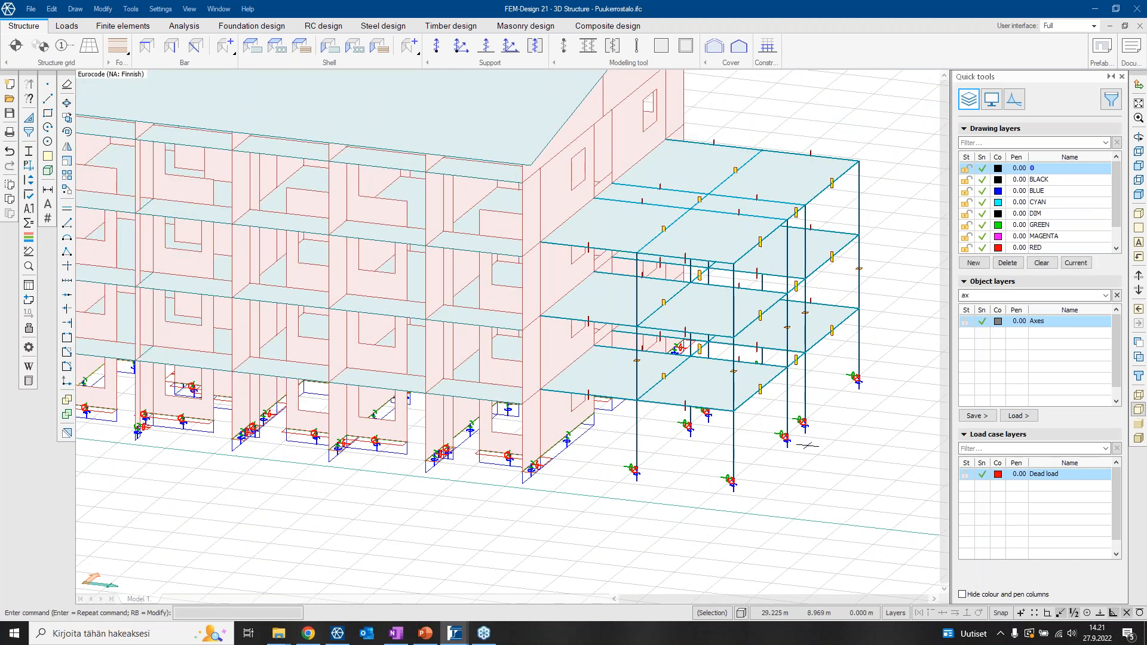
scroll(800, 460, down, 5)
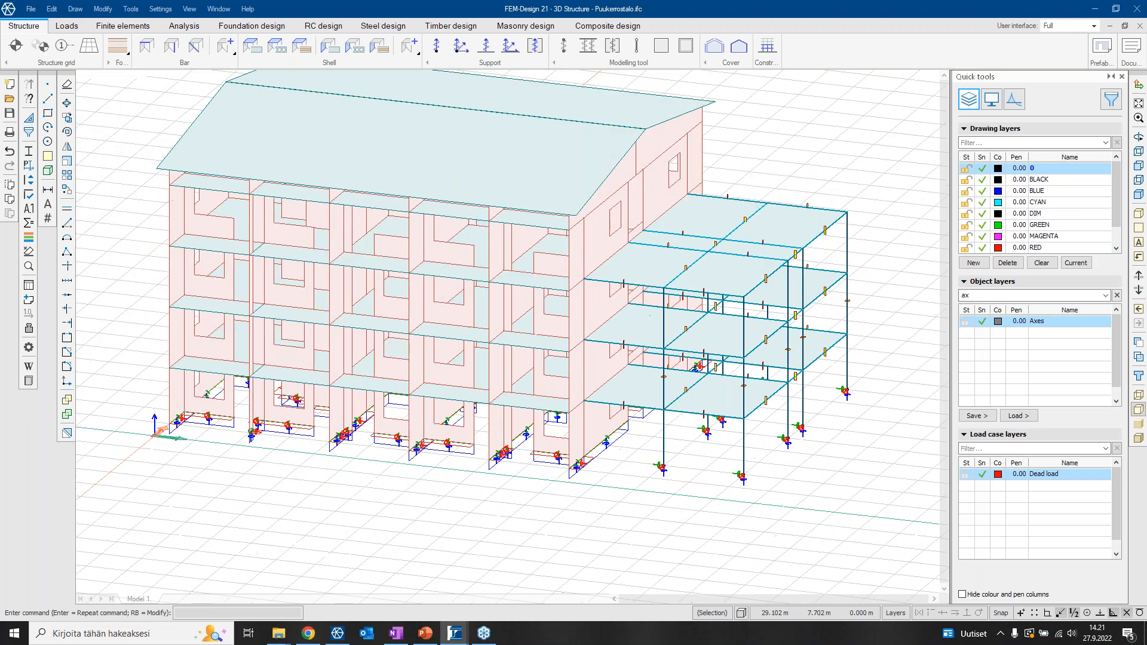
scroll(563, 255, up, 1)
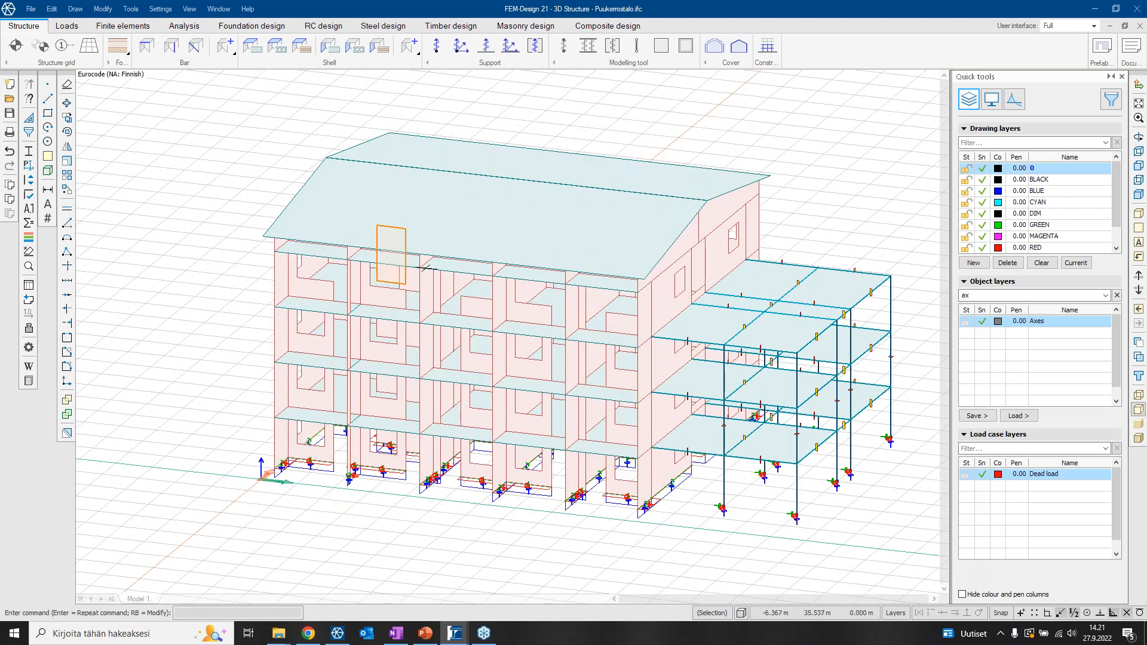
- Convert the narrow ground-floor wall strip at the edge of the front facade's slab into a column
shift+middle_drag(426, 269, 601, 218)
shift+middle_drag(418, 221, 513, 194)
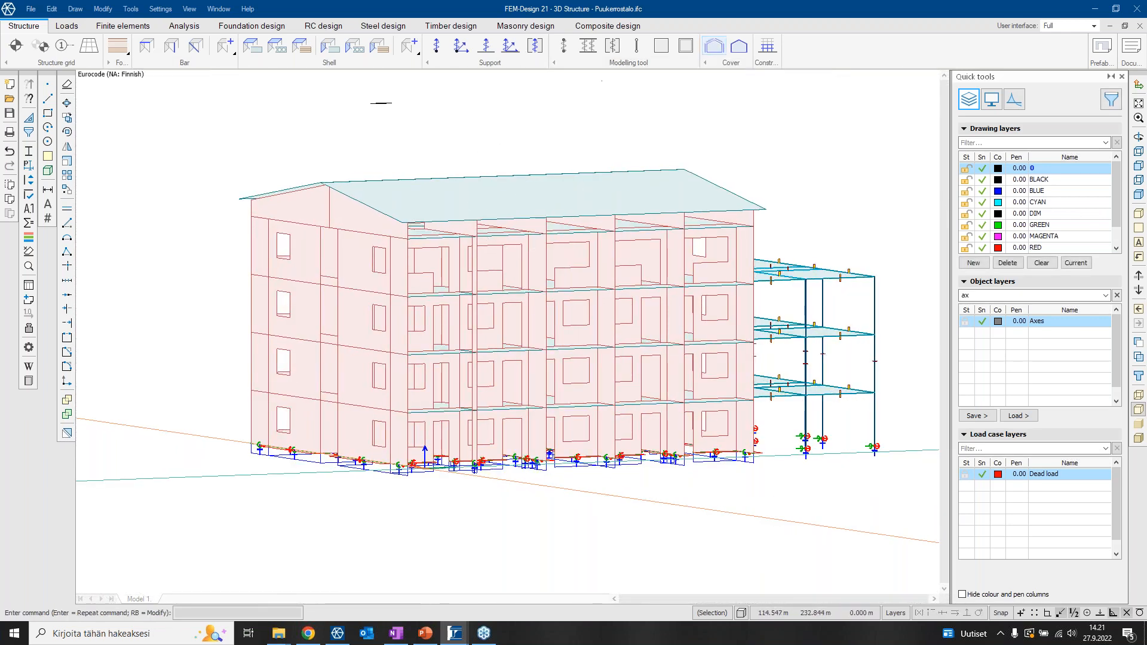
scroll(484, 371, up, 1)
shift+middle_drag(478, 383, 514, 564)
scroll(403, 554, up, 4)
scroll(528, 483, up, 3)
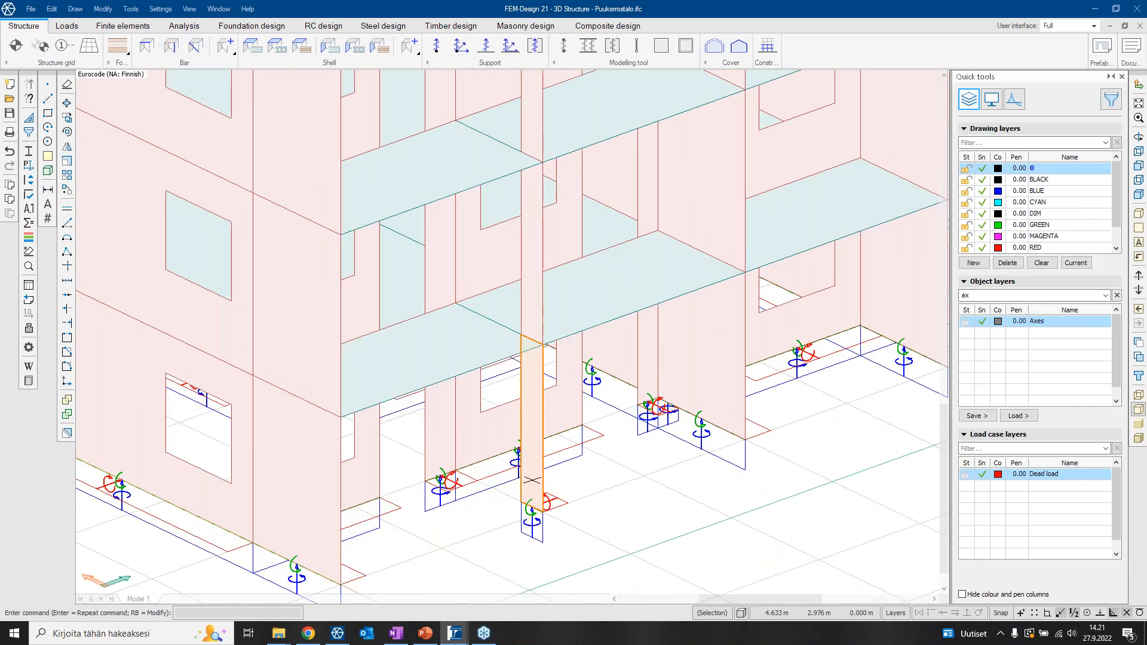
click(171, 48)
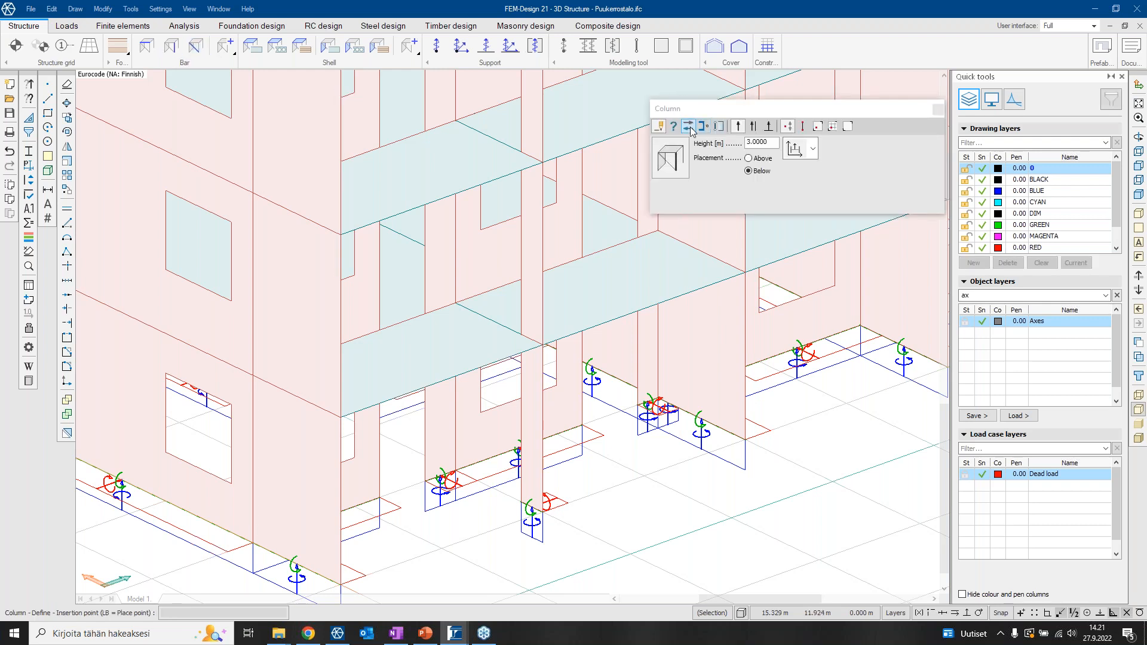
click(688, 126)
scroll(545, 592, up, 3)
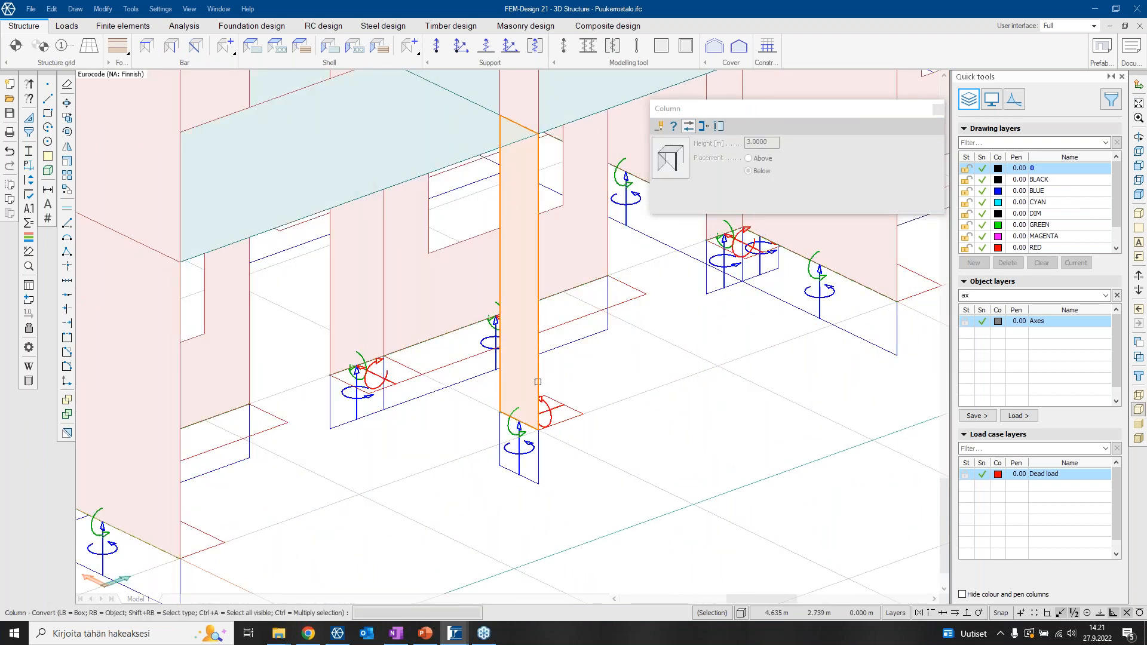
right_click(538, 382)
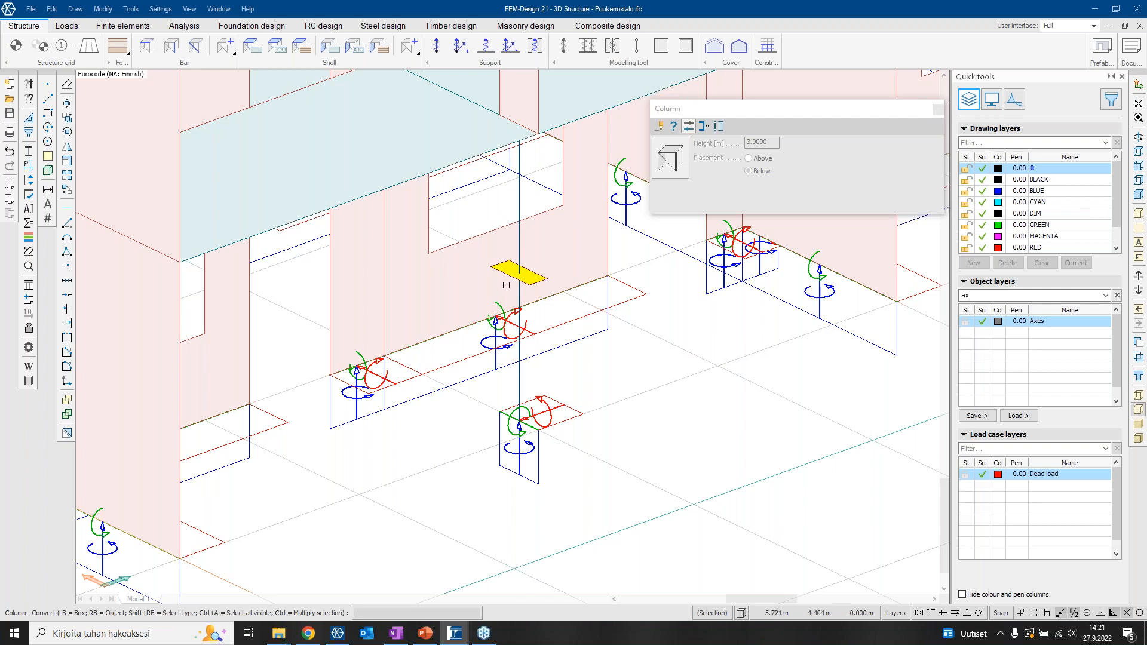
- Display the structural members with their physical shapes and check the converted column up close
click(1138, 376)
scroll(543, 210, up, 3)
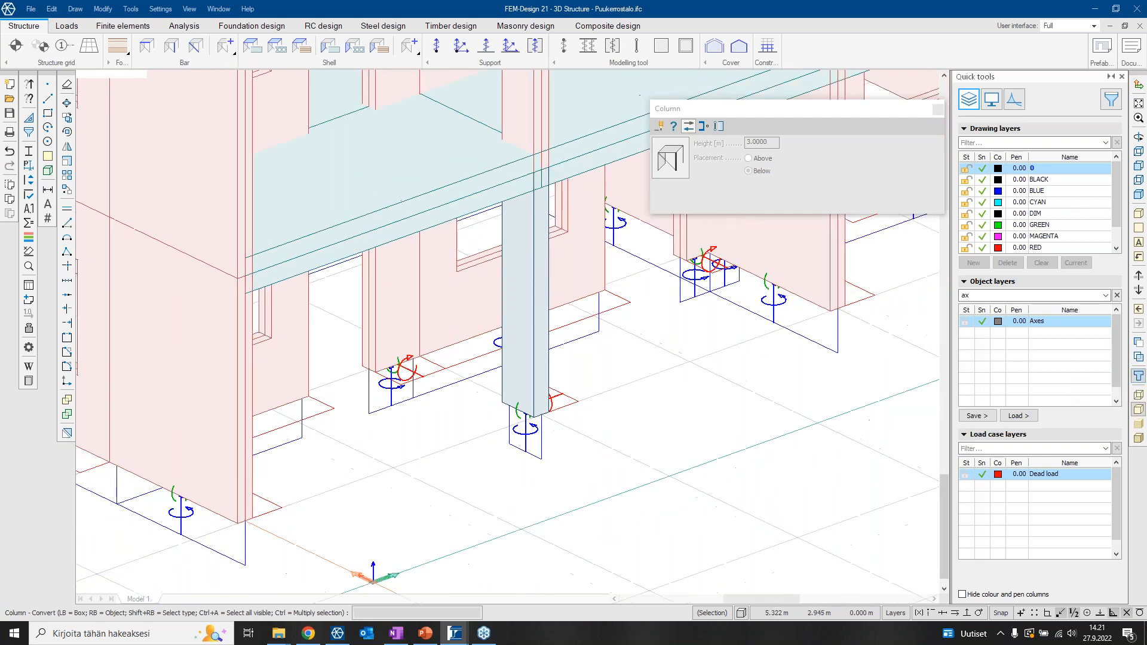
scroll(544, 280, down, 3)
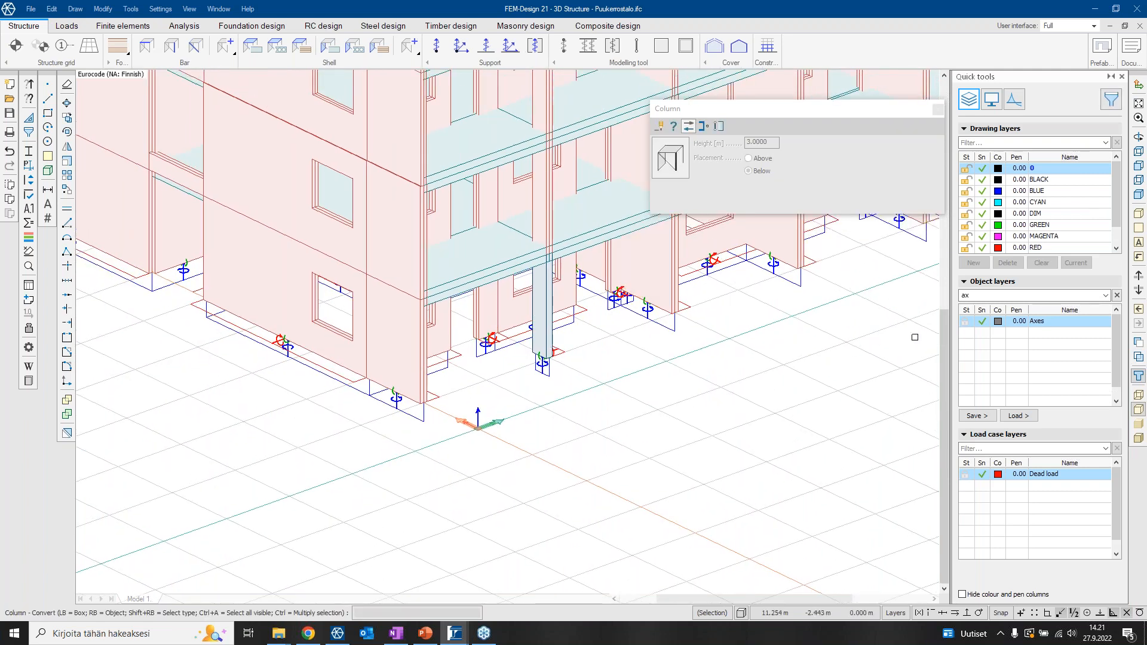
scroll(541, 359, up, 2)
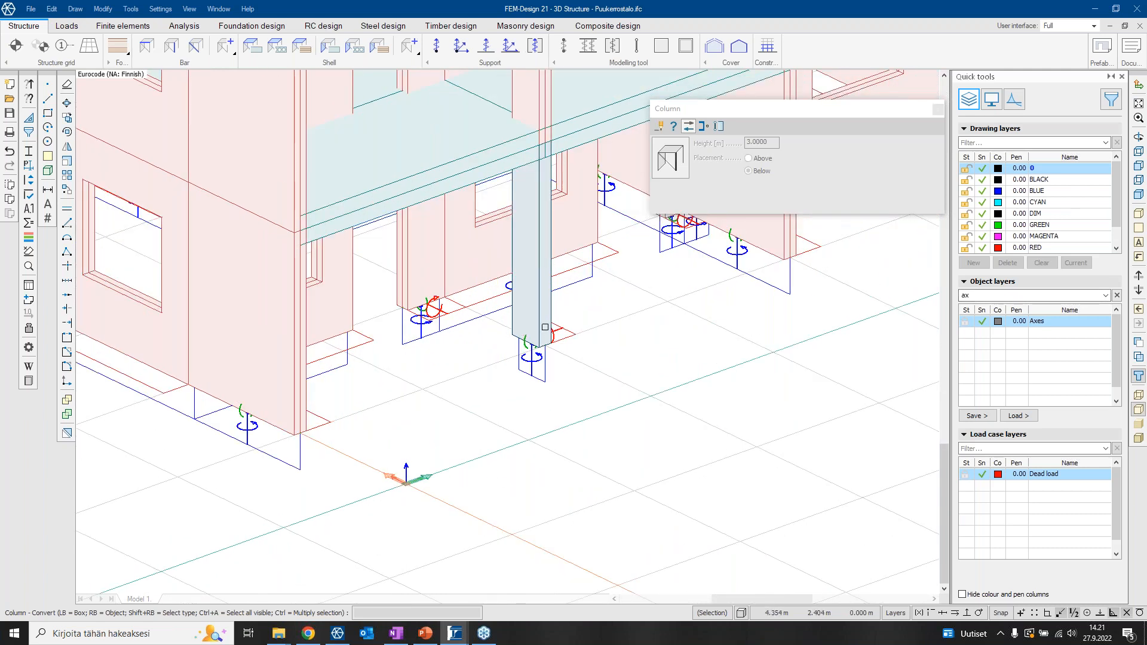
middle_drag(535, 325, 500, 372)
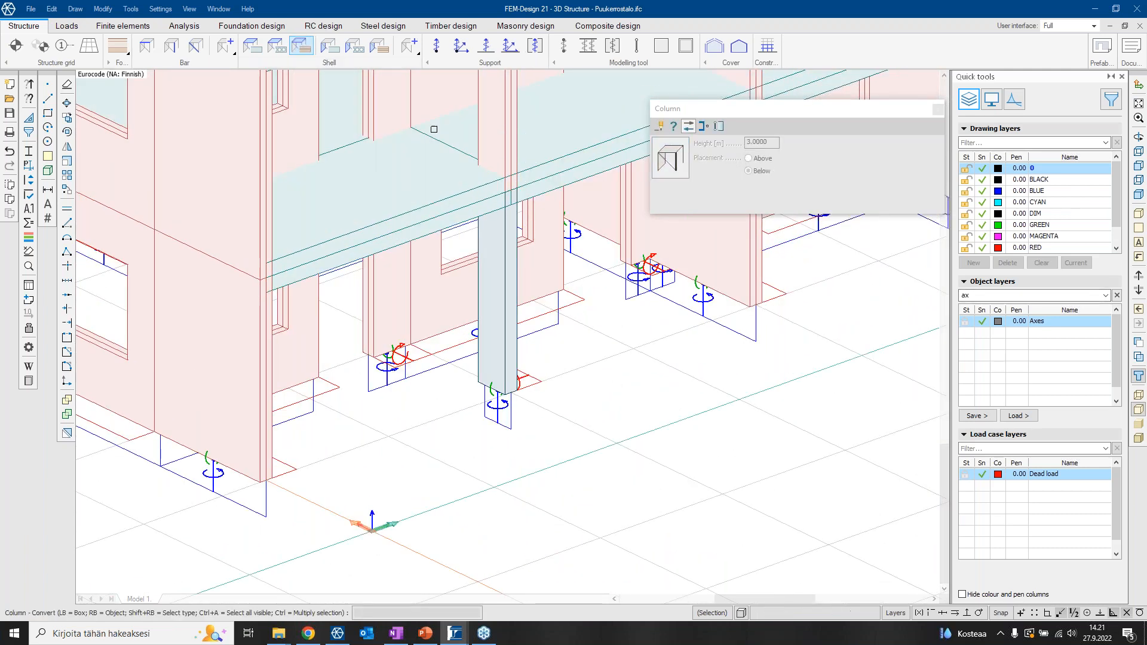
- Convert the ground-floor column at the facade slab's edge back into a plane wall and turn off the physical shape display
click(331, 47)
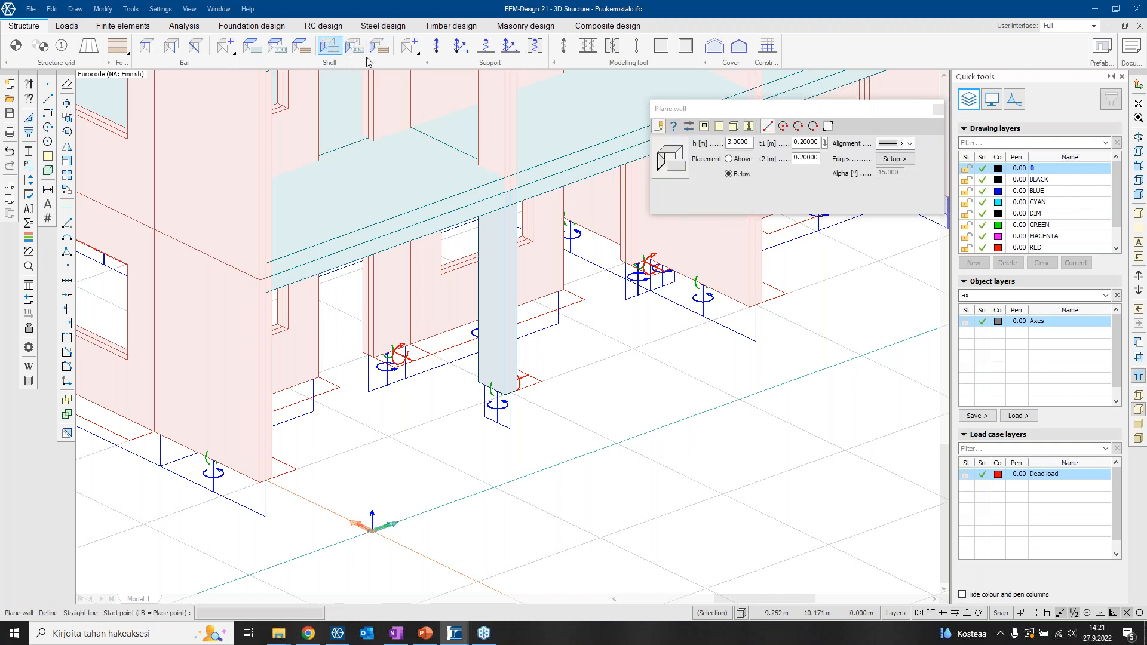
click(690, 126)
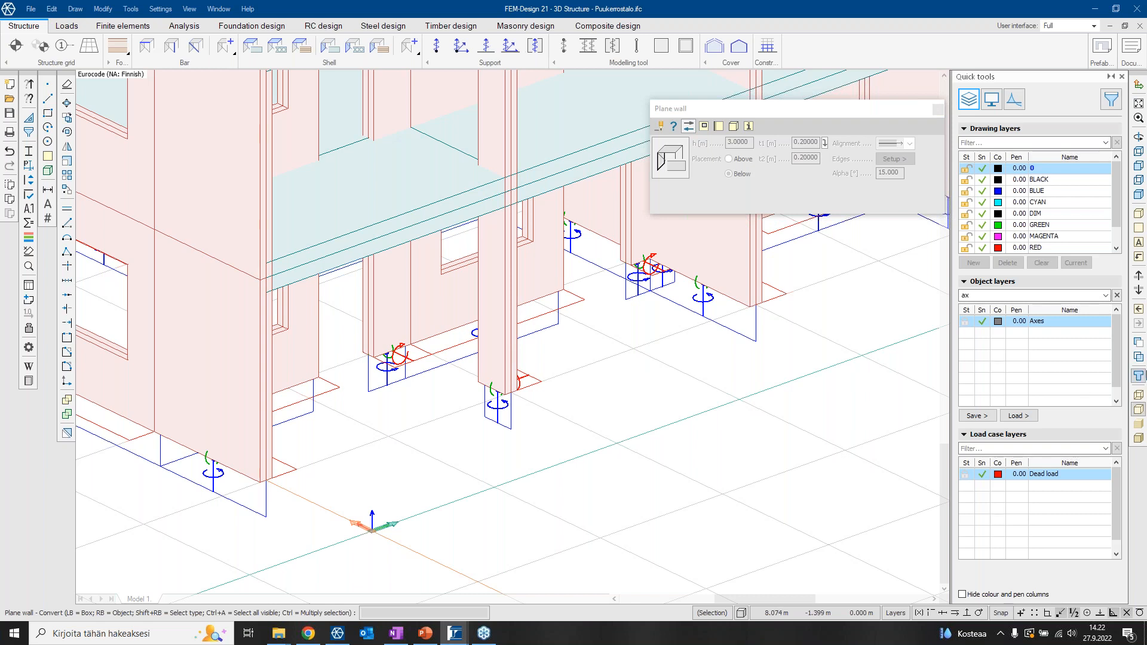
click(1138, 381)
- Convert both sloping roof plates of the main building into covers
scroll(500, 404, down, 3)
shift+middle_drag(507, 392, 577, 429)
scroll(589, 397, up, 4)
scroll(605, 419, down, 4)
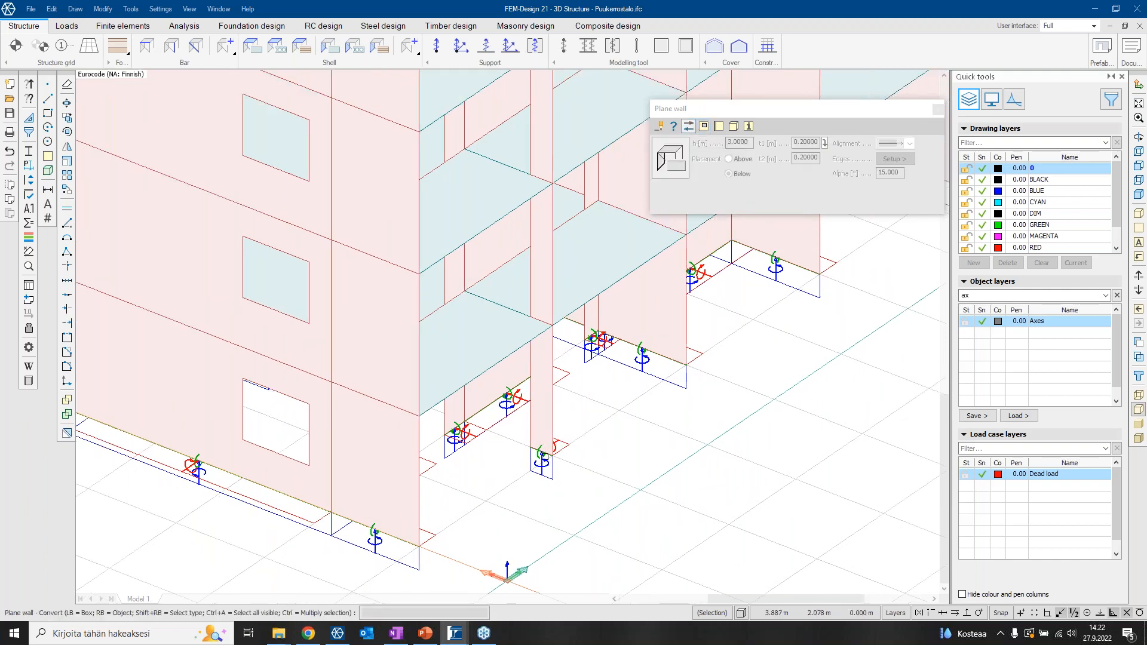
scroll(439, 436, down, 5)
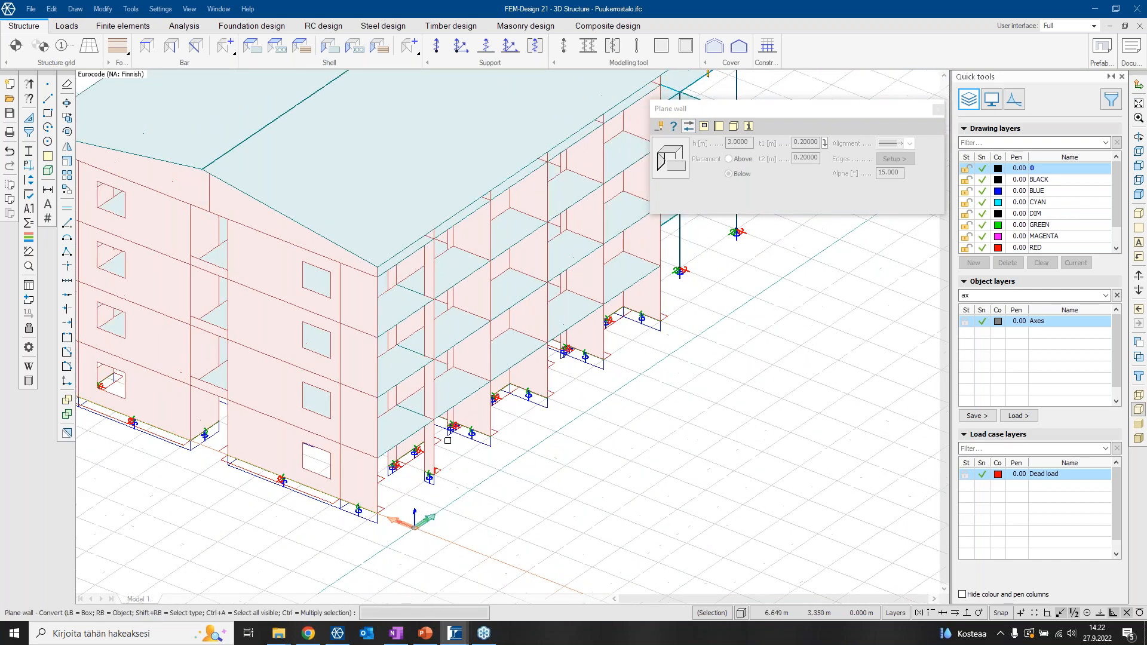
scroll(550, 408, down, 2)
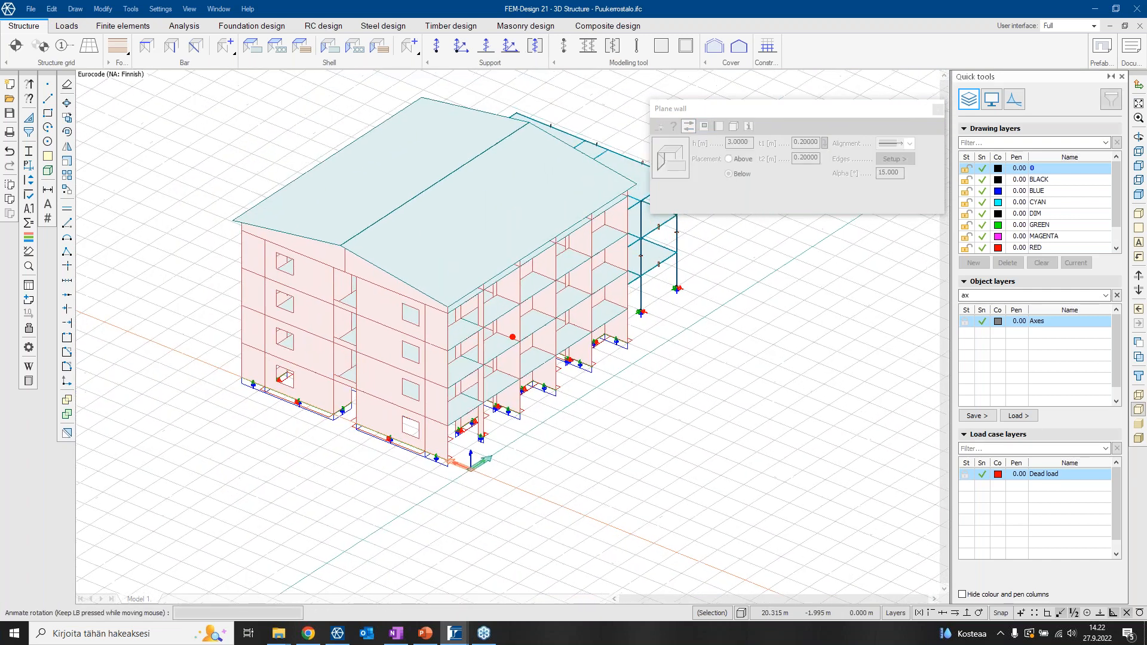
scroll(392, 228, up, 5)
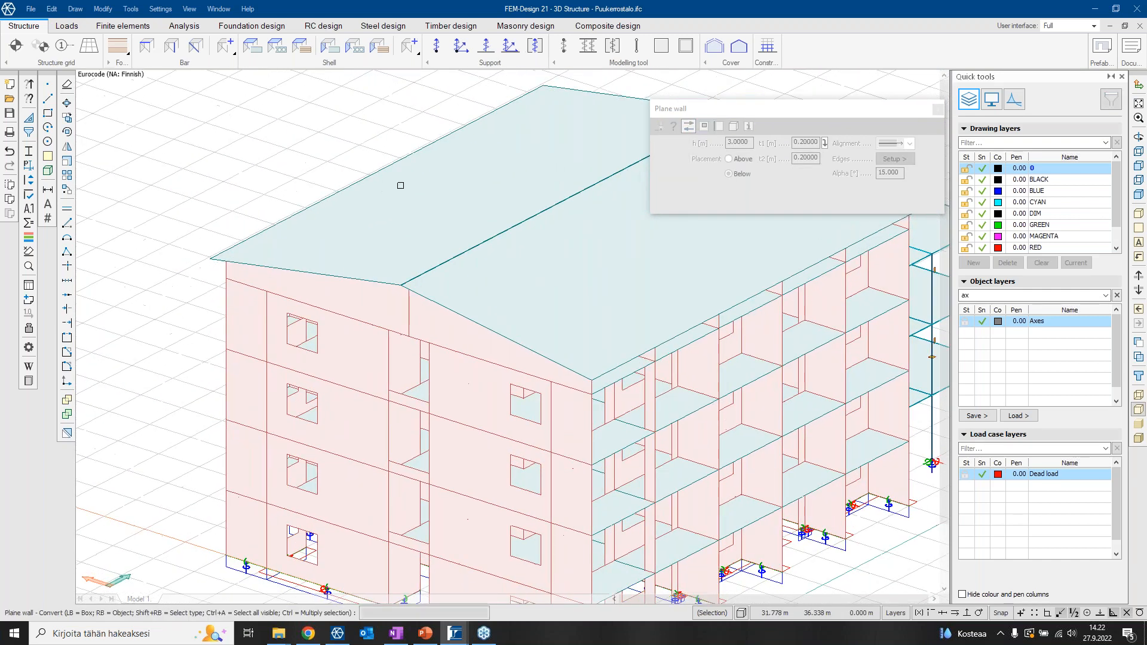
click(714, 45)
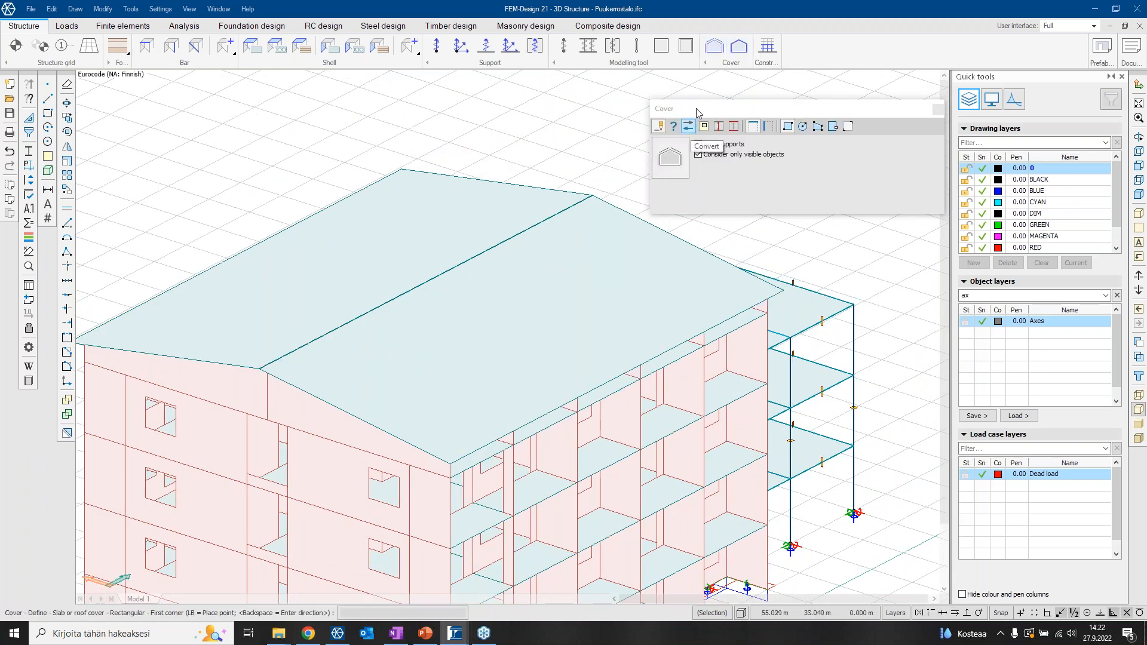
click(688, 127)
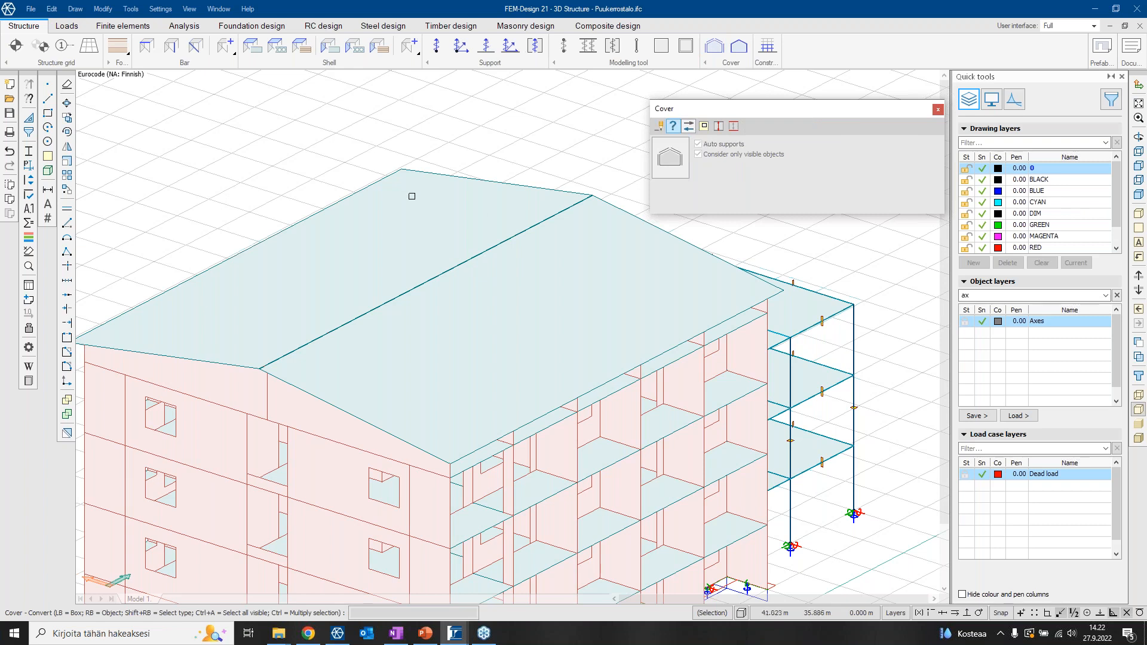
right_click(598, 200)
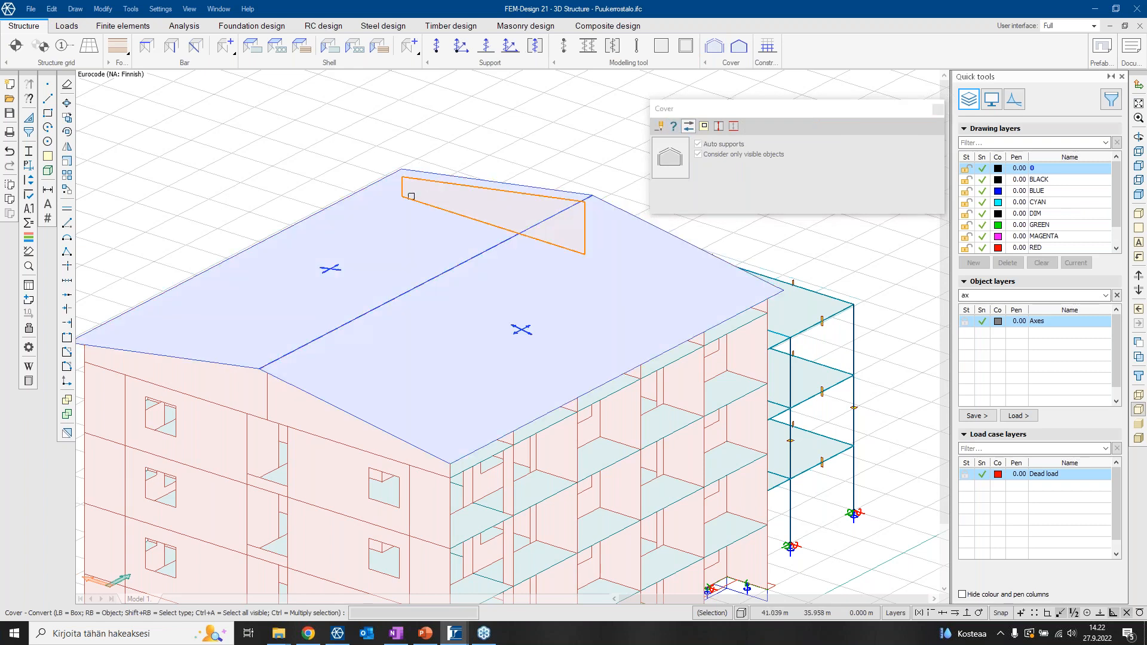
middle_drag(410, 195, 545, 163)
key(Escape)
- Move the rear roof cover from its lower ridge corner onto the peak of the gable wall in wireframe display
right_click(256, 286)
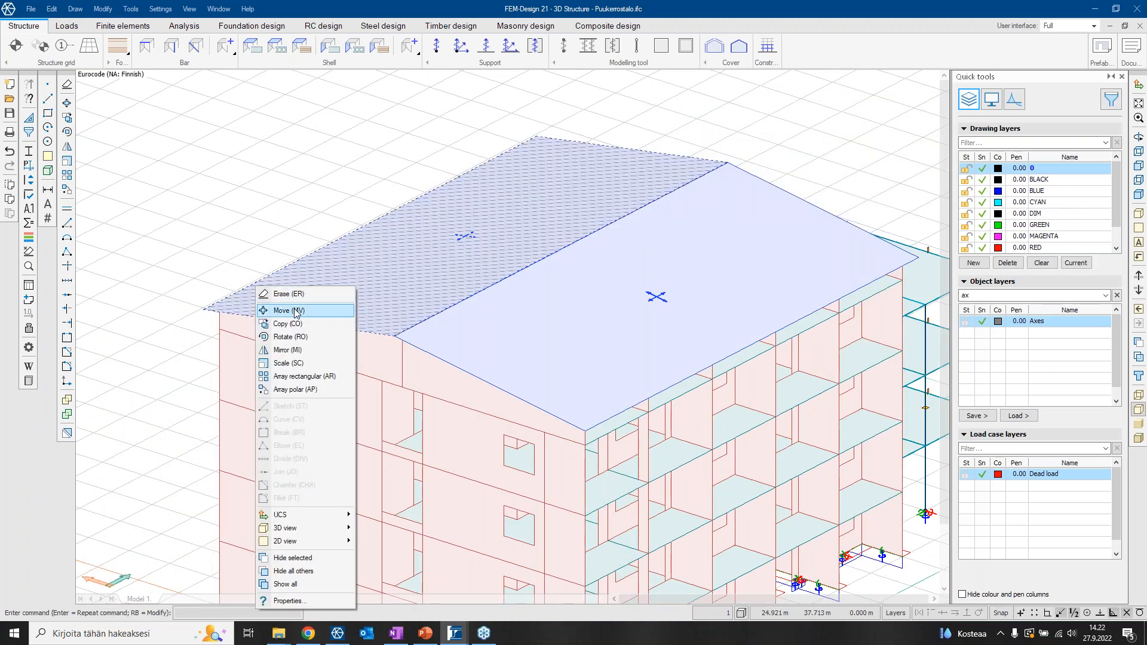
click(289, 310)
scroll(464, 328, up, 5)
scroll(456, 340, up, 3)
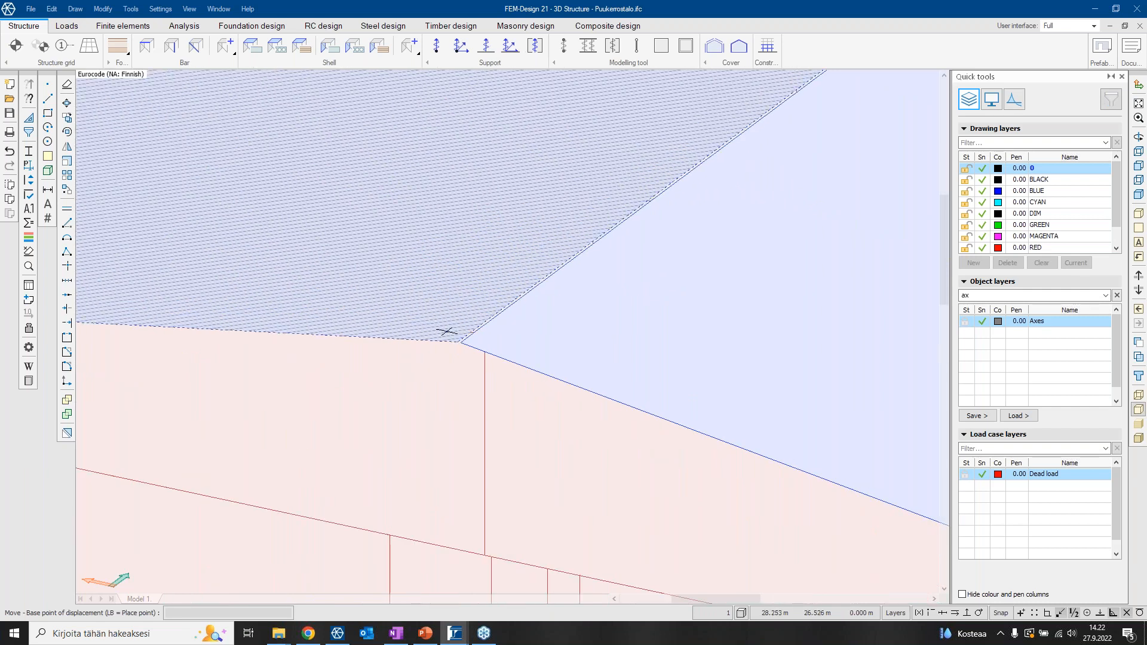
click(467, 348)
middle_drag(466, 350, 646, 179)
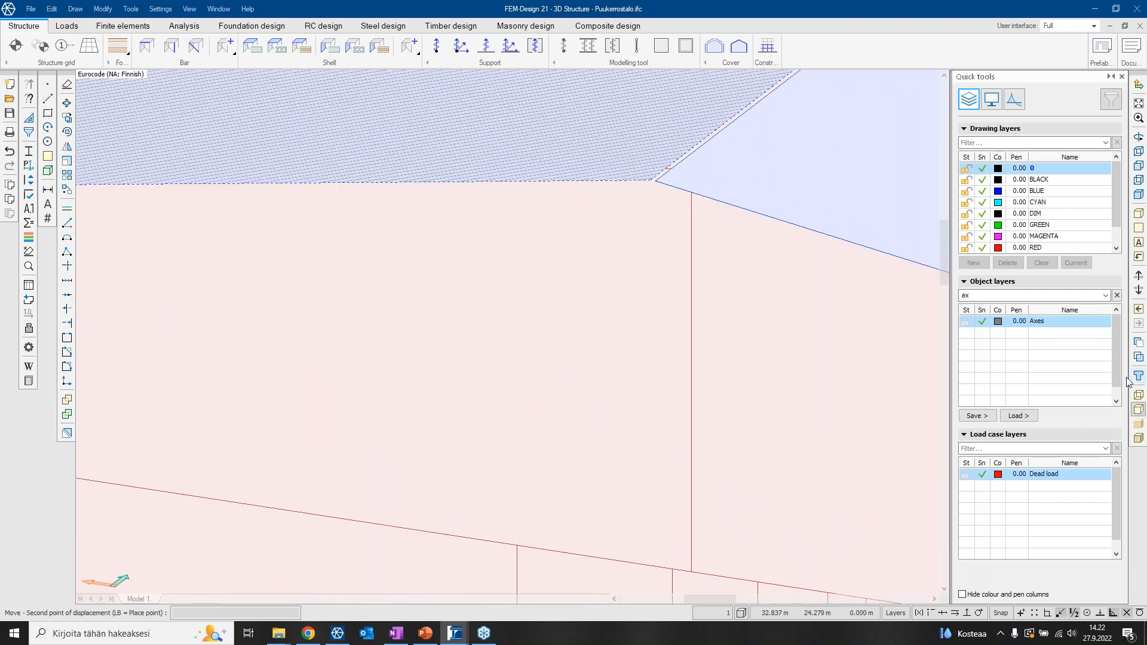
click(1139, 395)
click(691, 170)
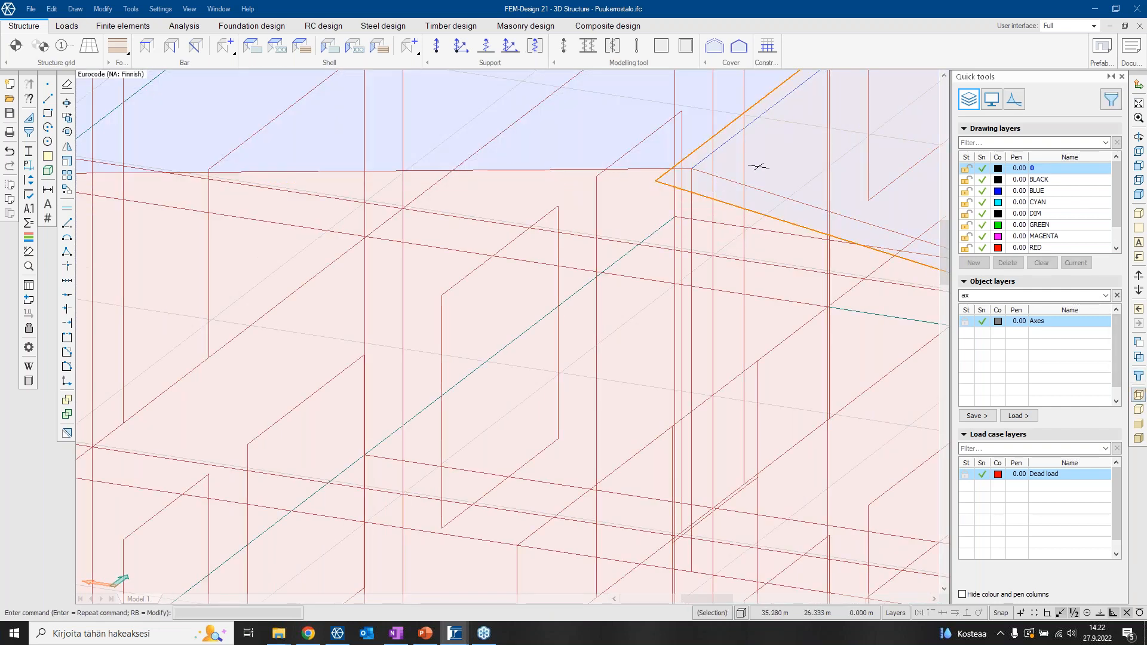
- Move the front roof cover's ridge corner onto the gable wall's peak and restore the hidden-line display
right_click(745, 157)
click(776, 182)
click(656, 181)
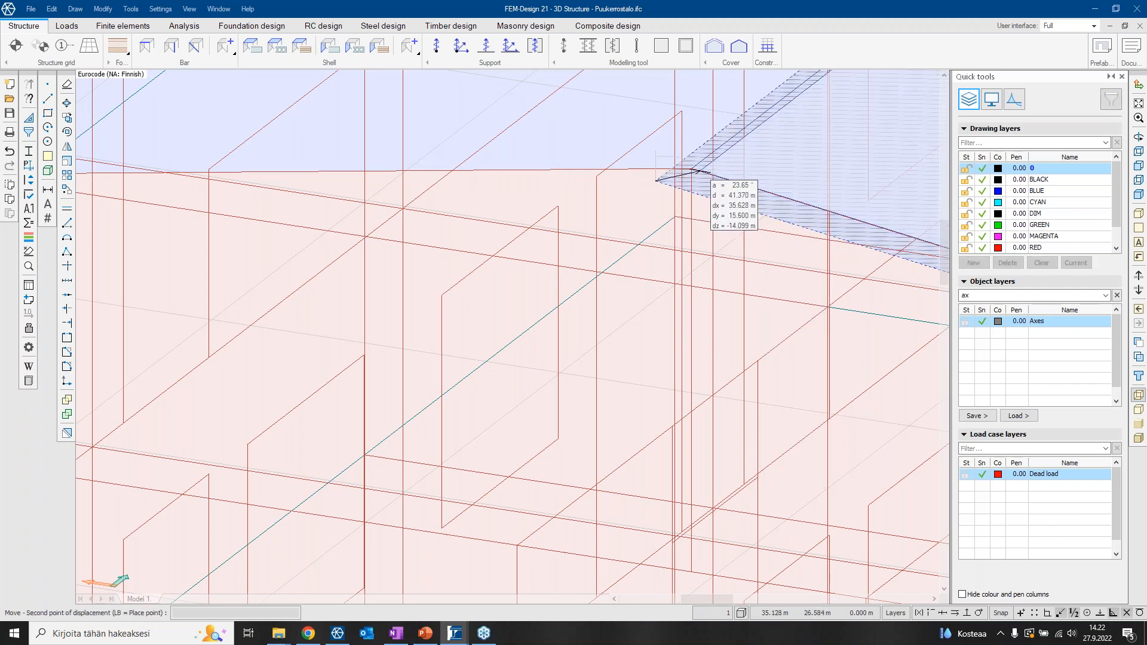
click(695, 171)
click(1139, 375)
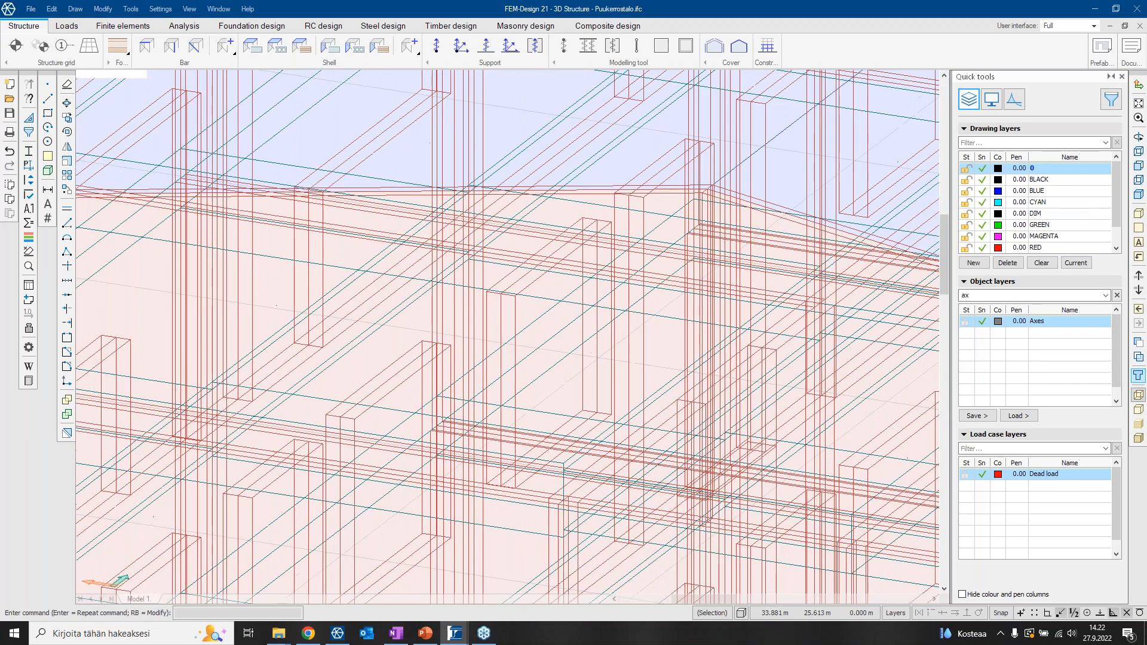
click(1138, 409)
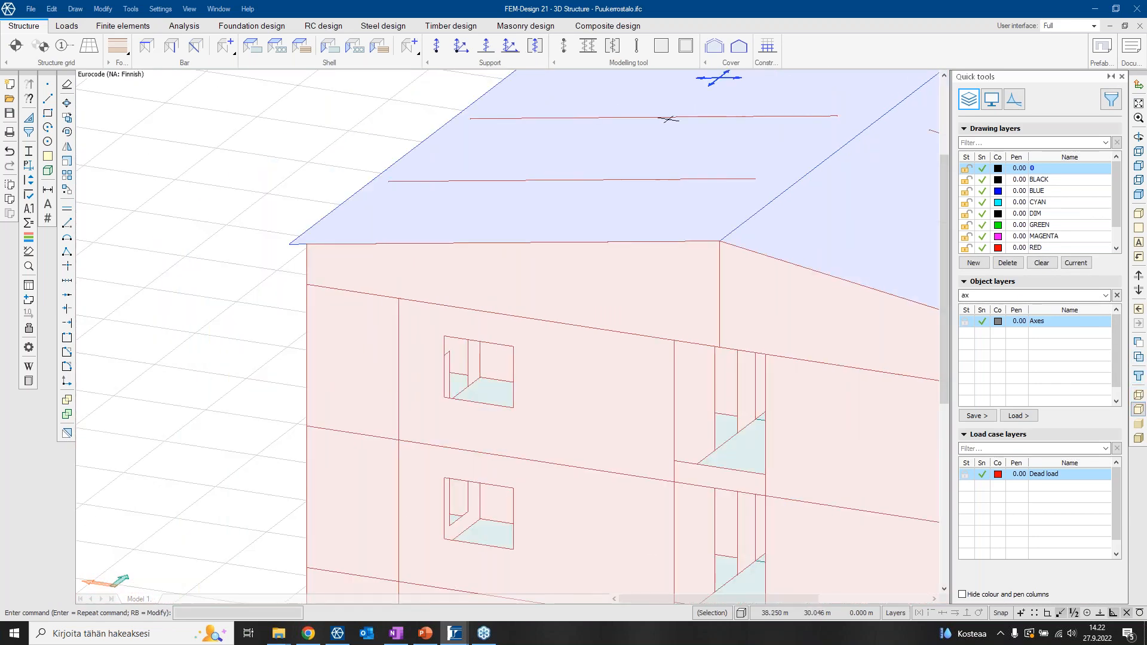
- Assign the supporting structures of both roof covers automatically, considering only visible objects
click(739, 46)
click(733, 126)
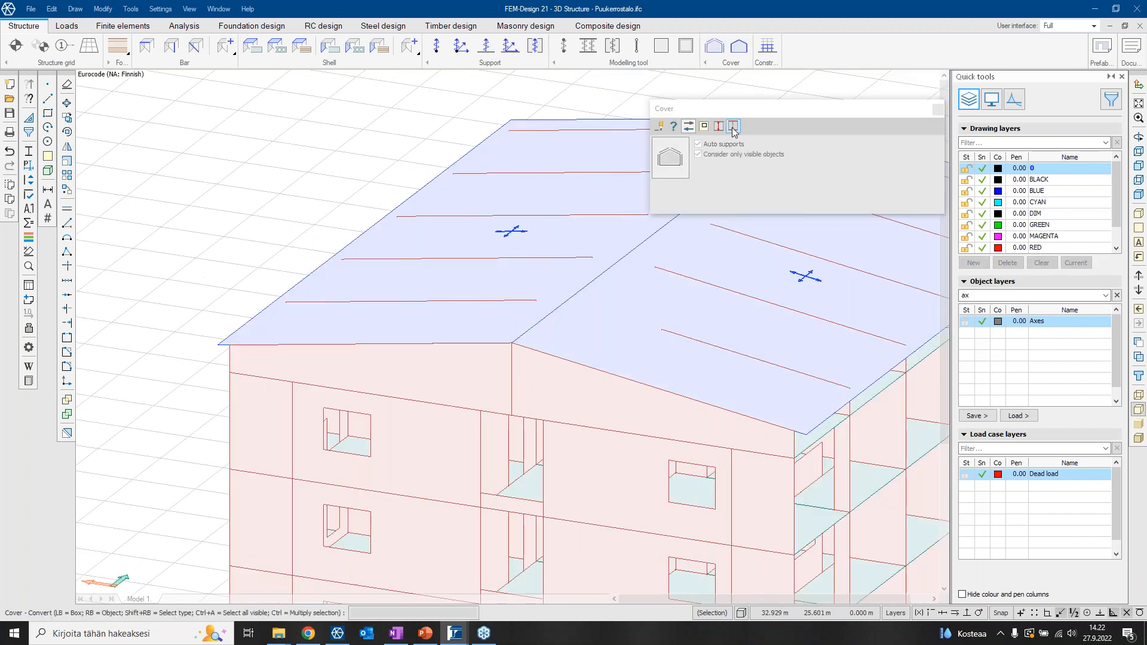
click(734, 129)
middle_drag(655, 282, 532, 310)
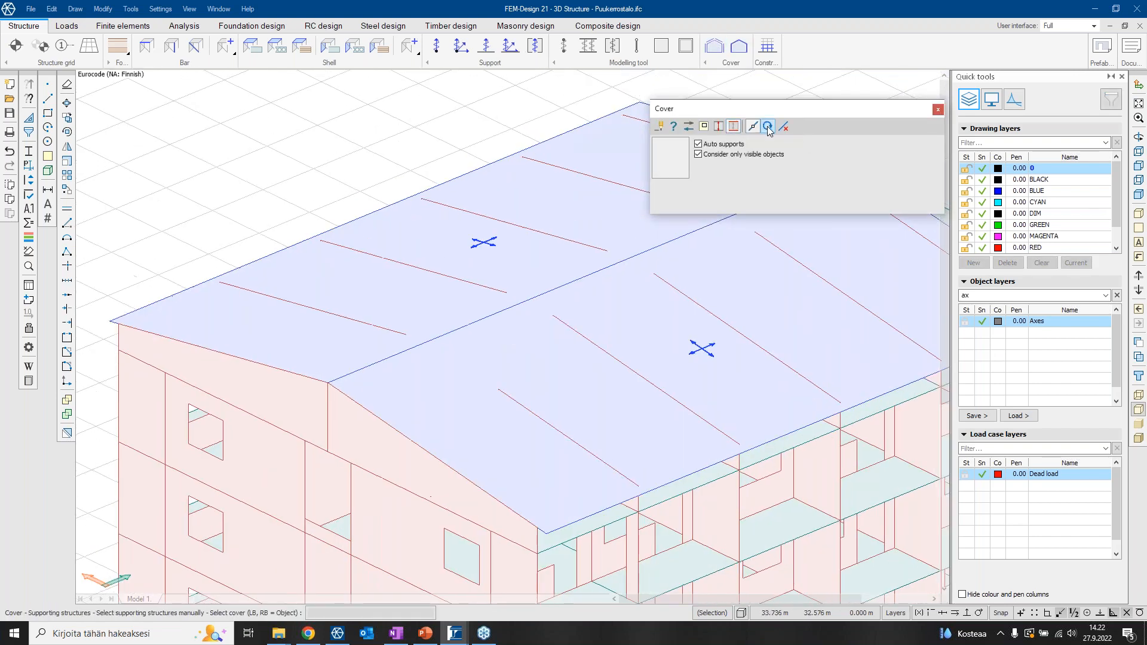
click(768, 127)
click(422, 222)
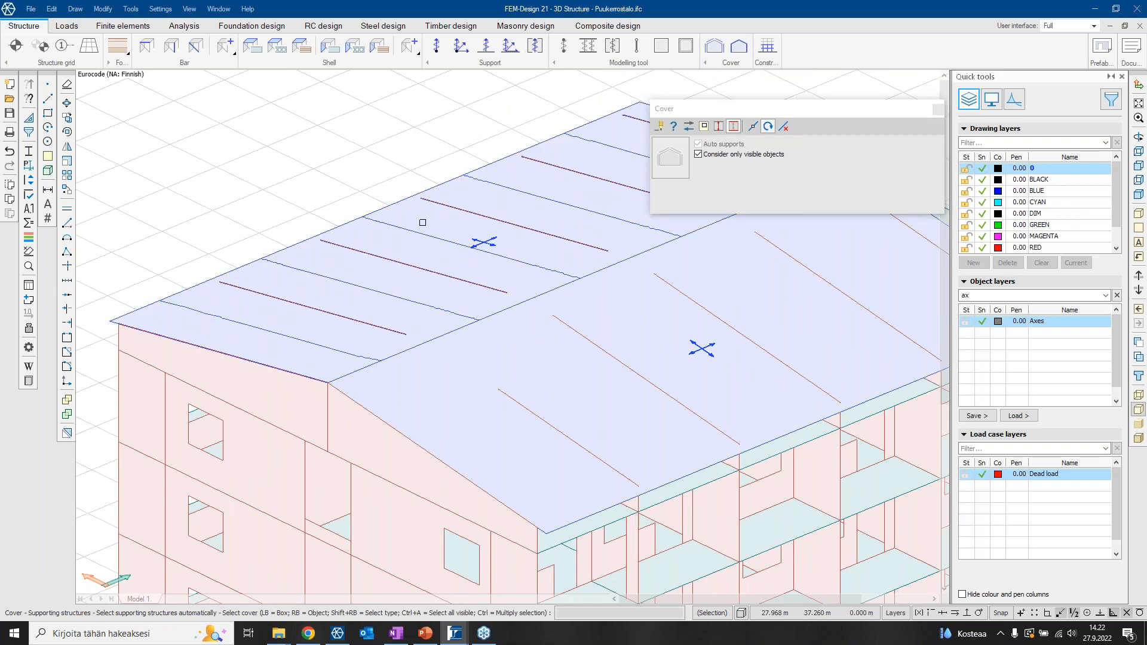
click(635, 387)
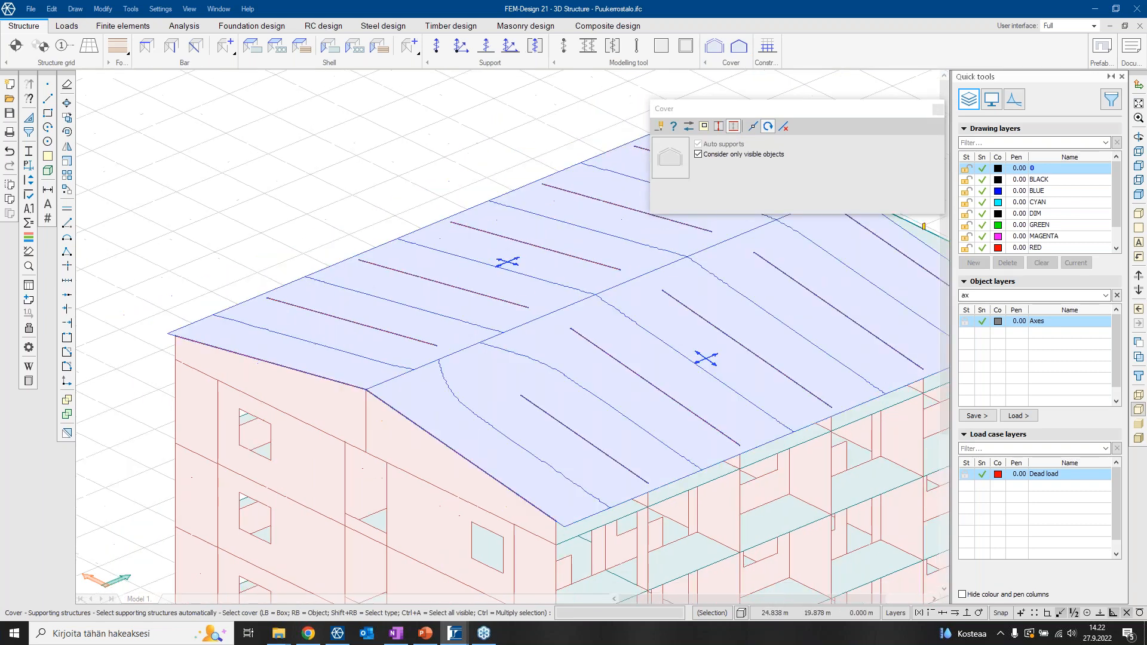
middle_drag(634, 388, 725, 376)
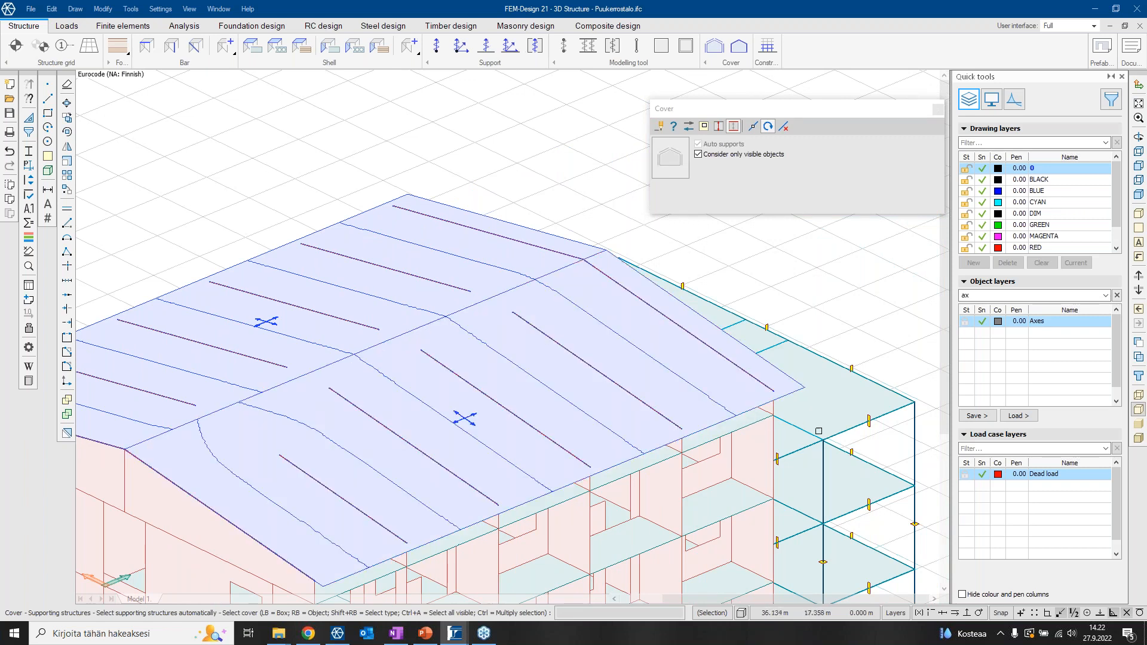
scroll(756, 447, up, 1)
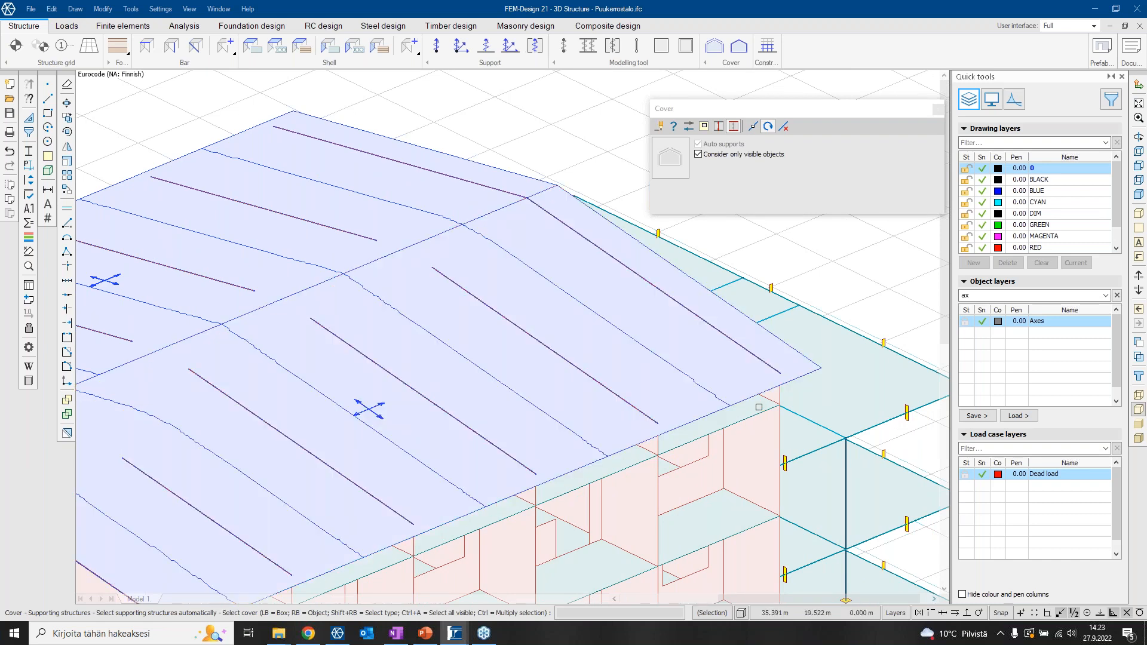
scroll(732, 425, down, 2)
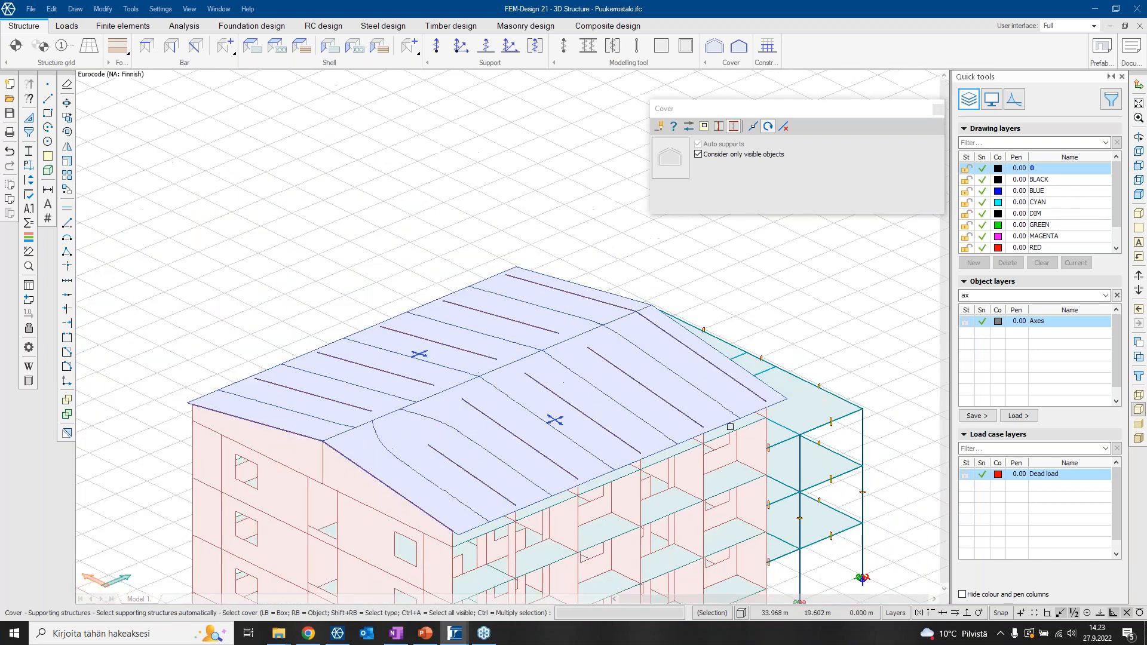
scroll(730, 427, down, 2)
drag(844, 110, 751, 116)
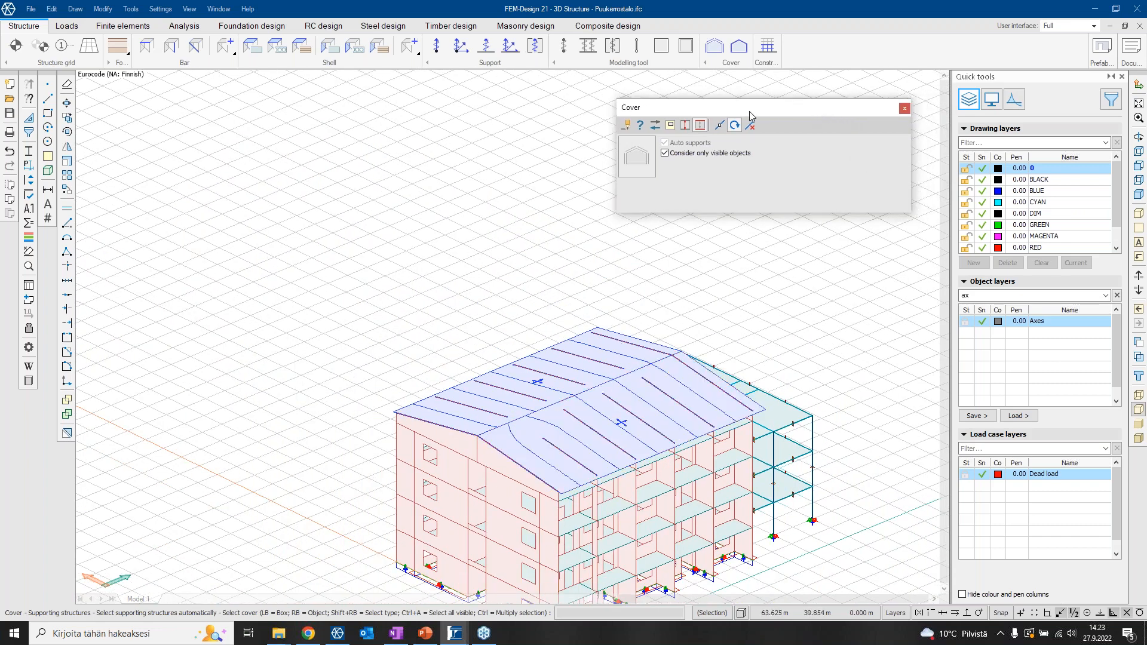
- Add a load case named "Live load" of type Ordinary below the dead load case
click(72, 24)
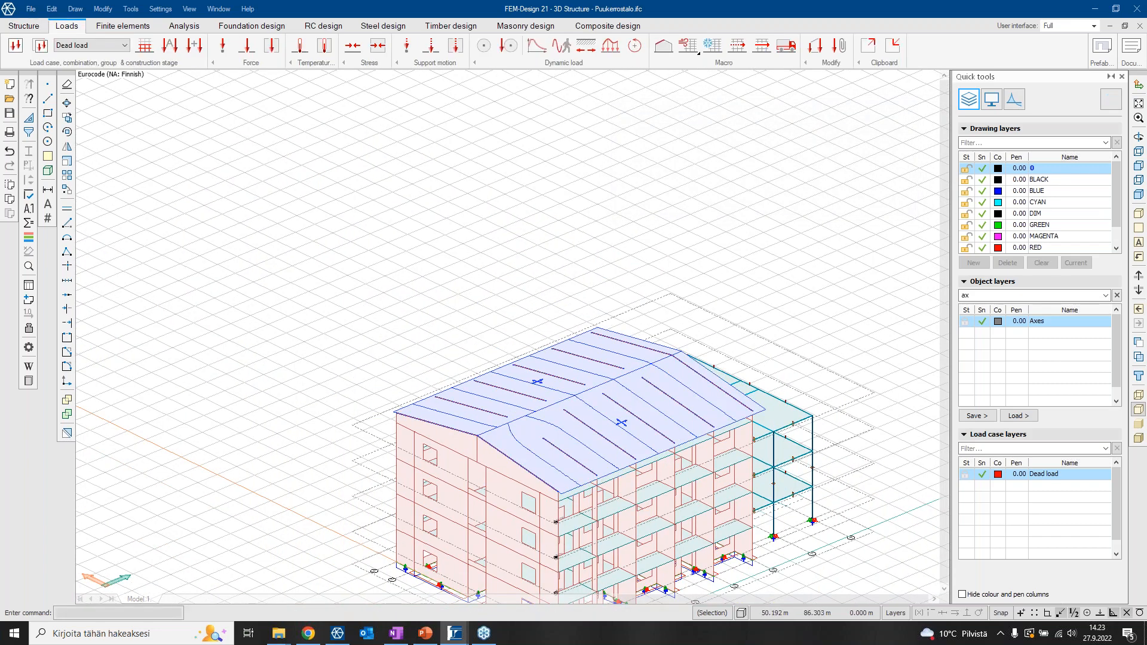
scroll(482, 264, down, 2)
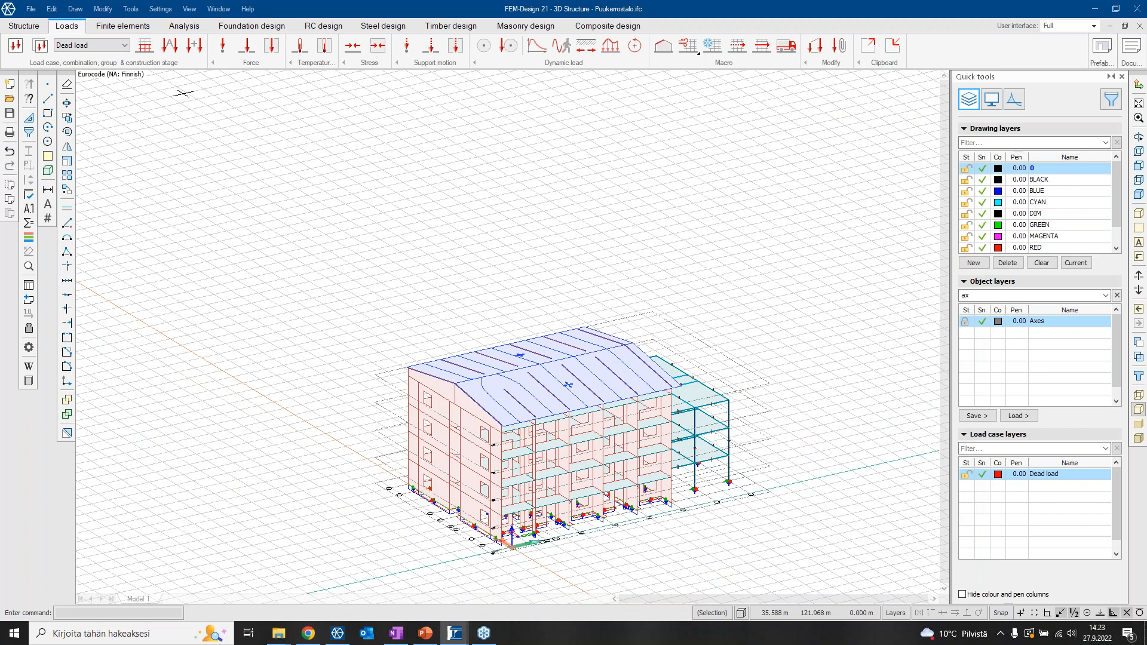
click(15, 45)
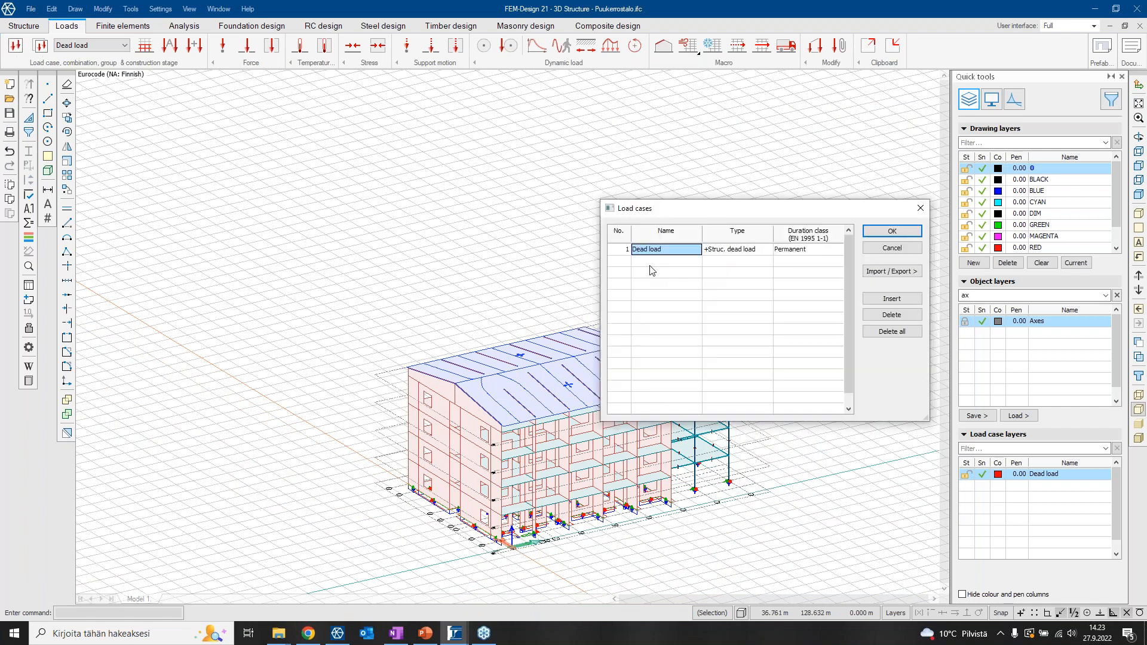
text(Live)
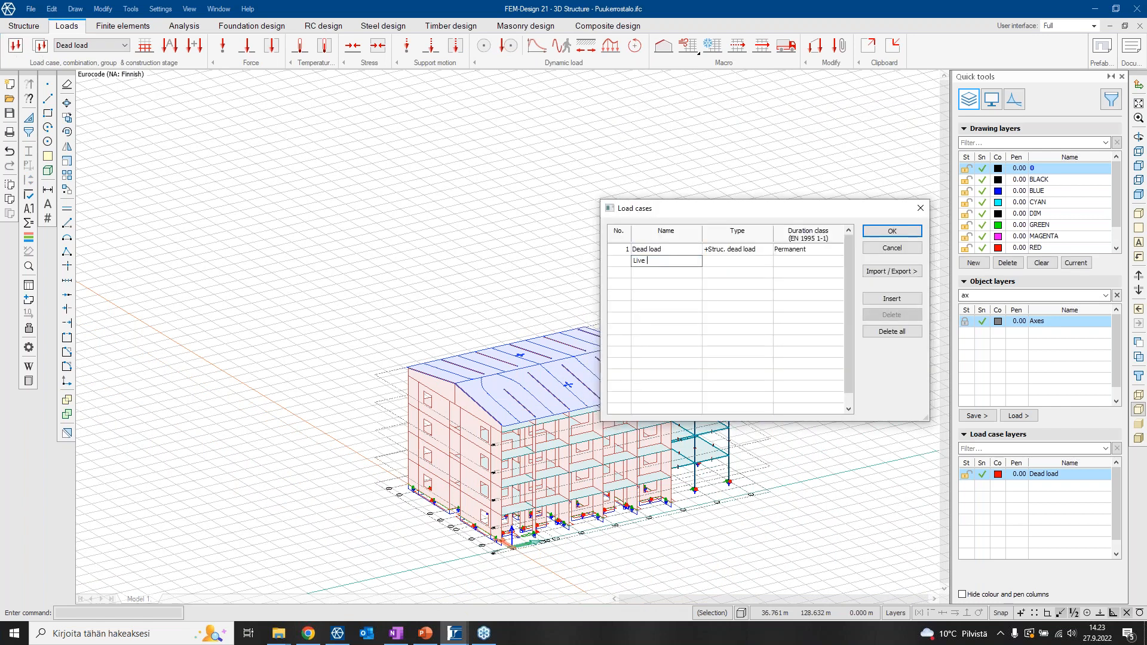
text( load)
click(727, 260)
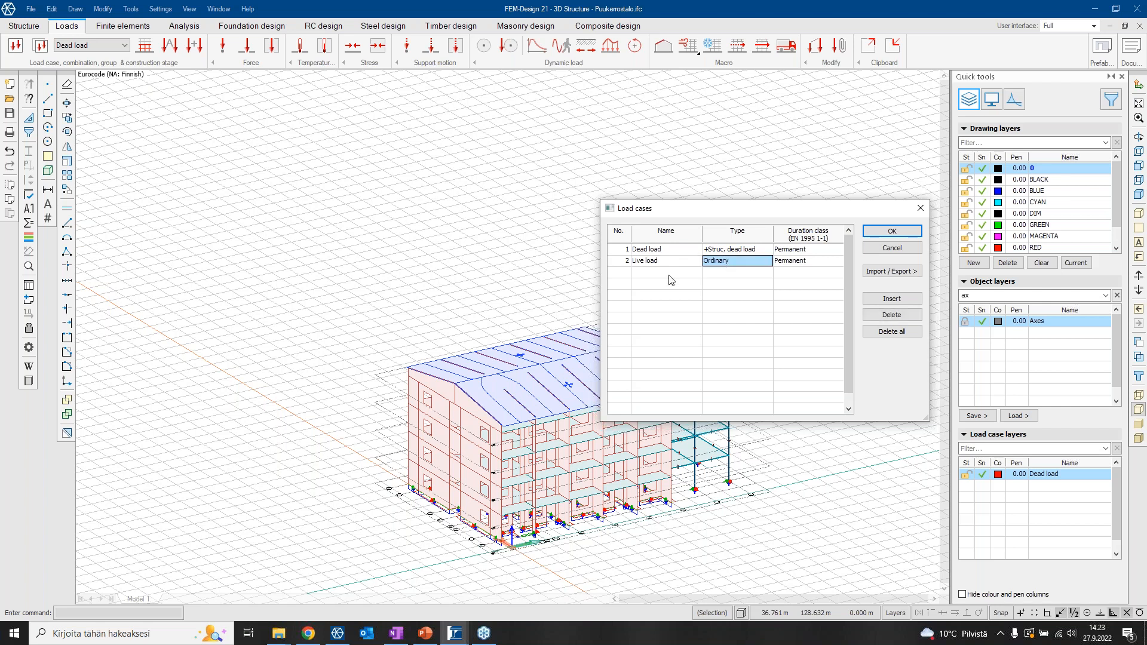
- Add a load case named "Fire" with the type +Fire and accept the load case list
click(667, 273)
text(Fir)
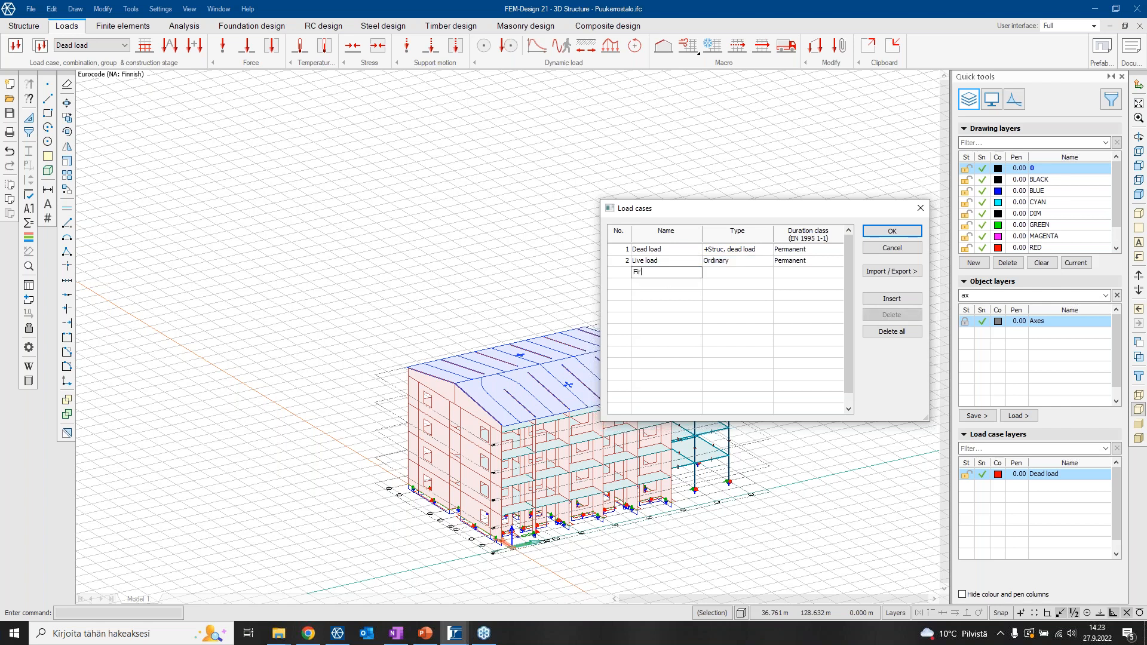
text(e)
click(723, 270)
click(728, 272)
click(722, 323)
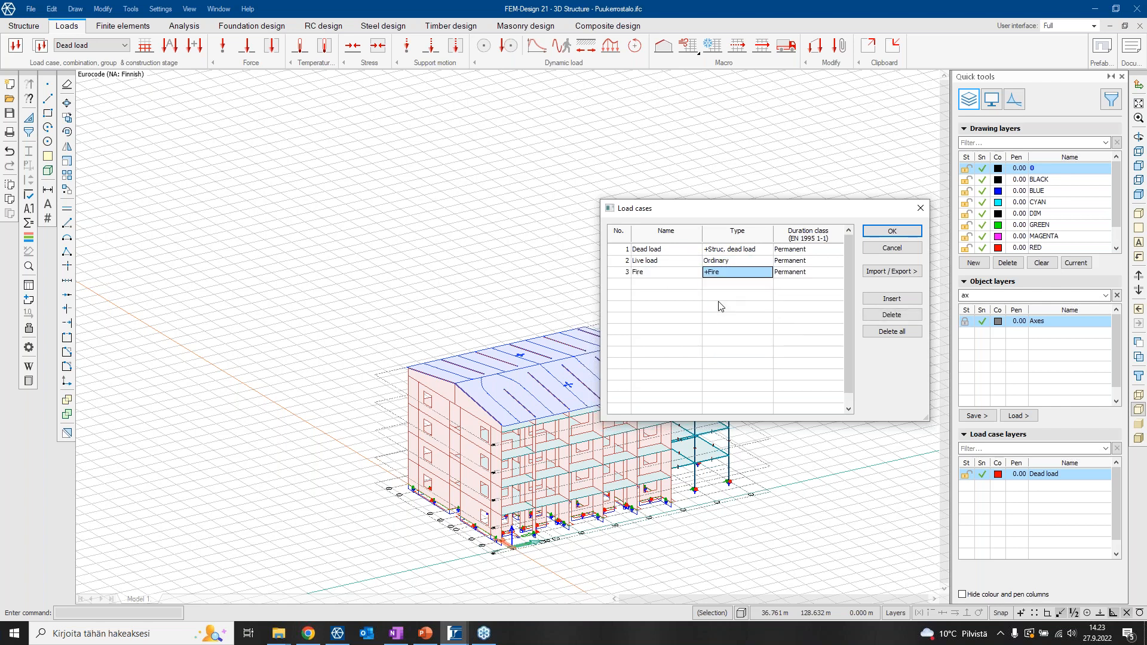
click(892, 231)
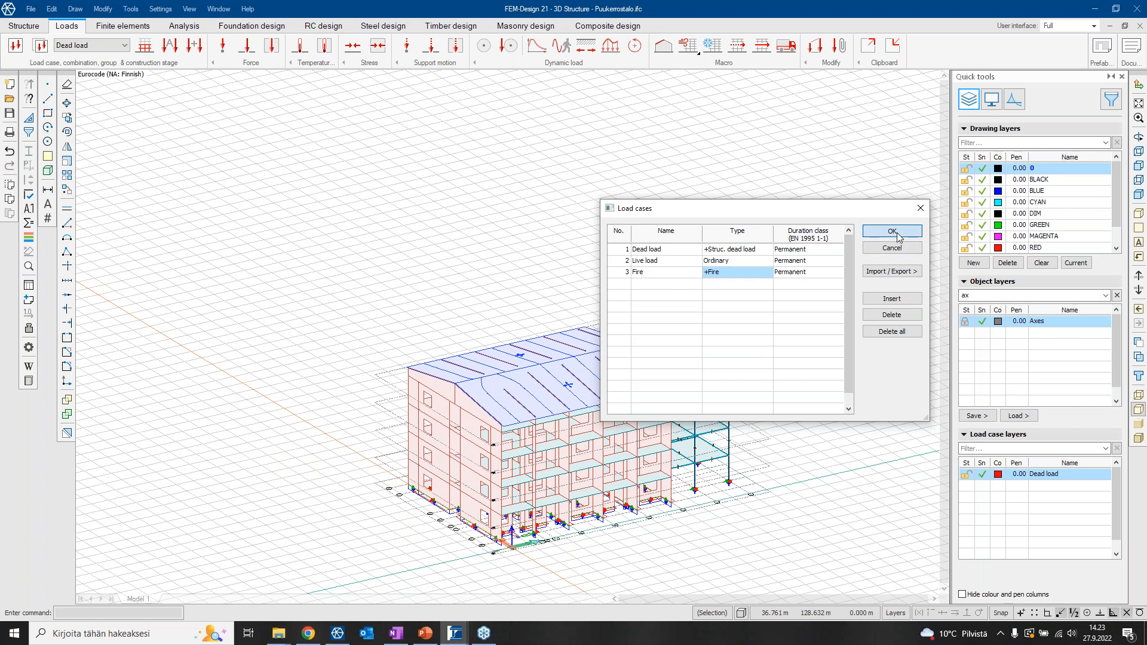
- Set Dead load as the active load case
click(89, 45)
click(80, 61)
scroll(466, 407, up, 5)
scroll(598, 556, down, 5)
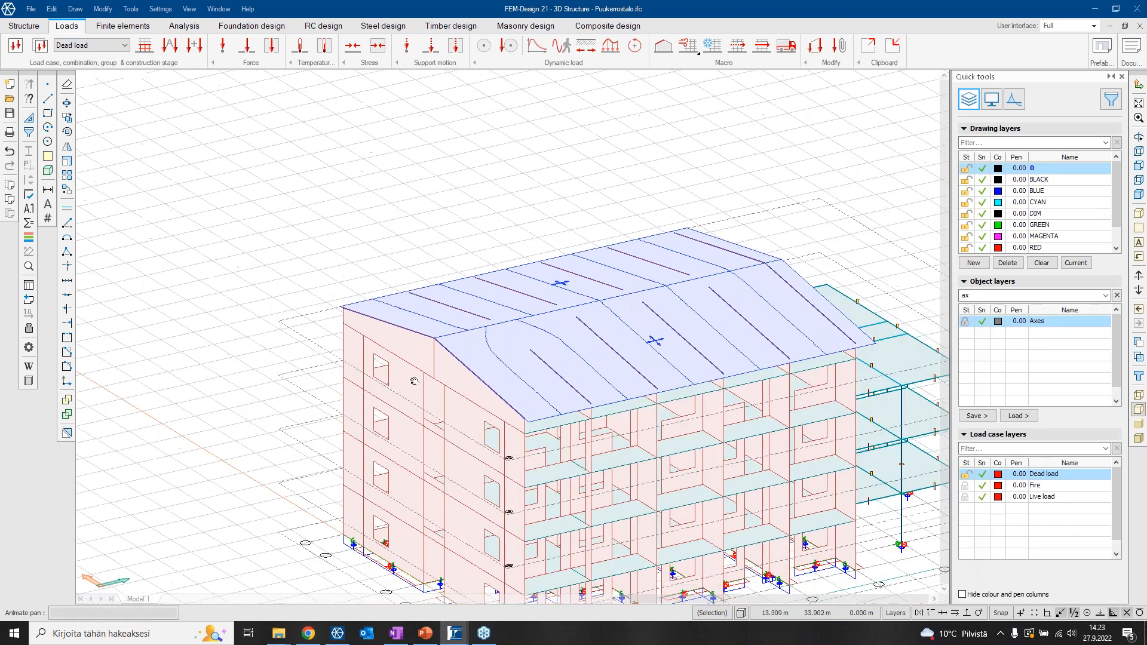
scroll(381, 426, up, 3)
scroll(373, 396, down, 2)
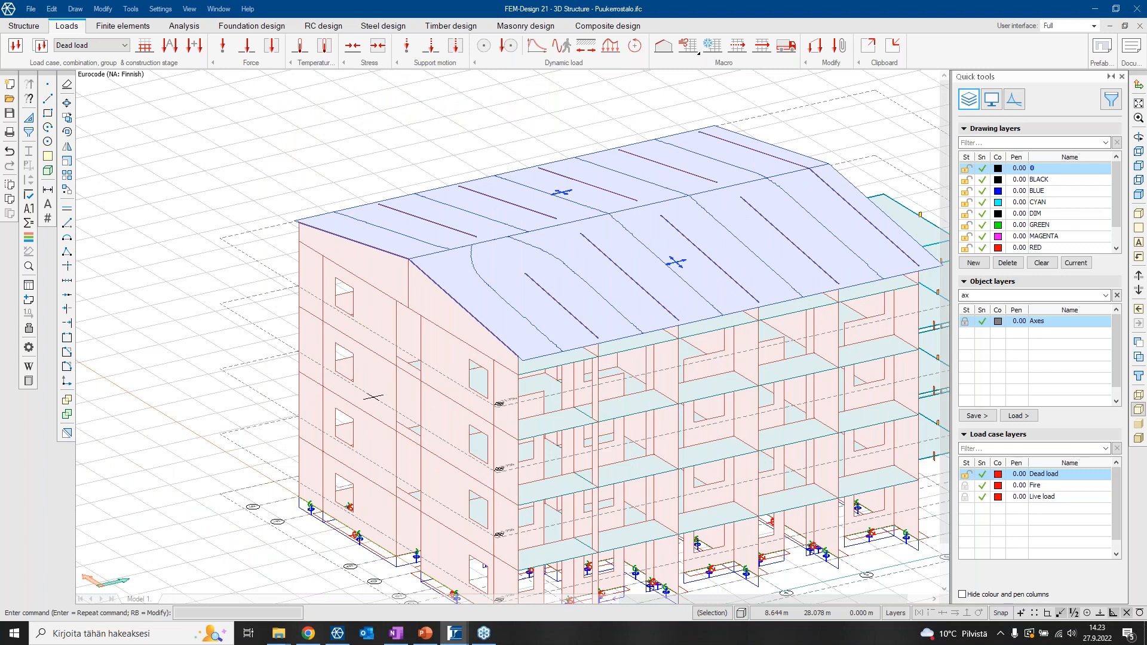
- Apply a uniform surface load of 2 kN/m² to both roof covers in the Live load case, using their existing regions
click(81, 46)
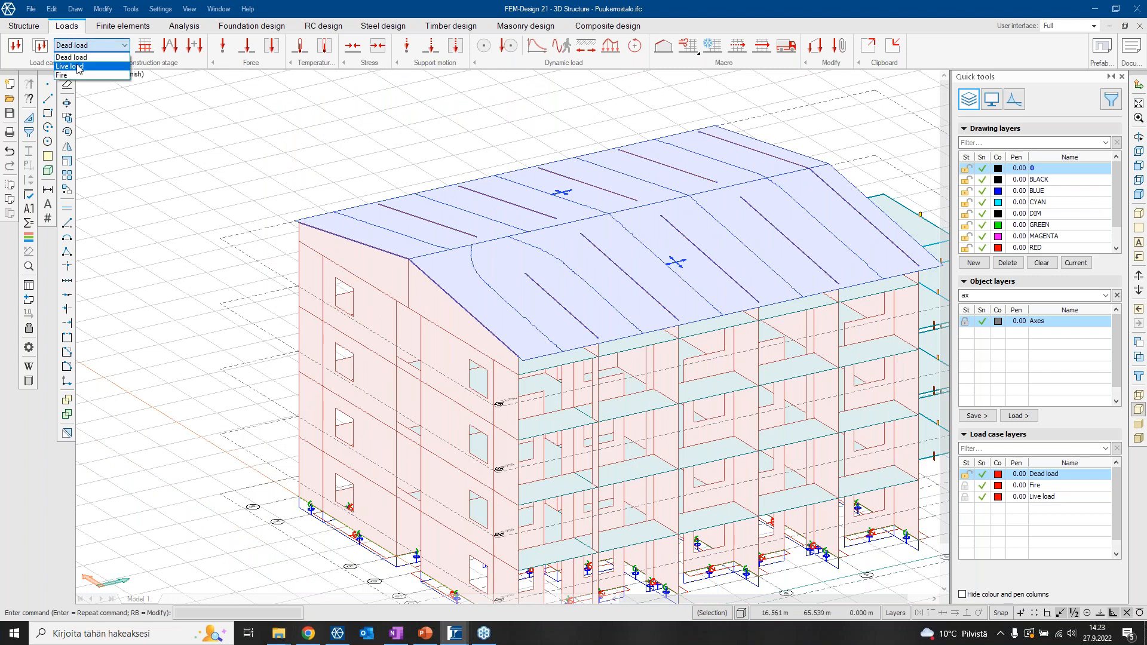
click(78, 66)
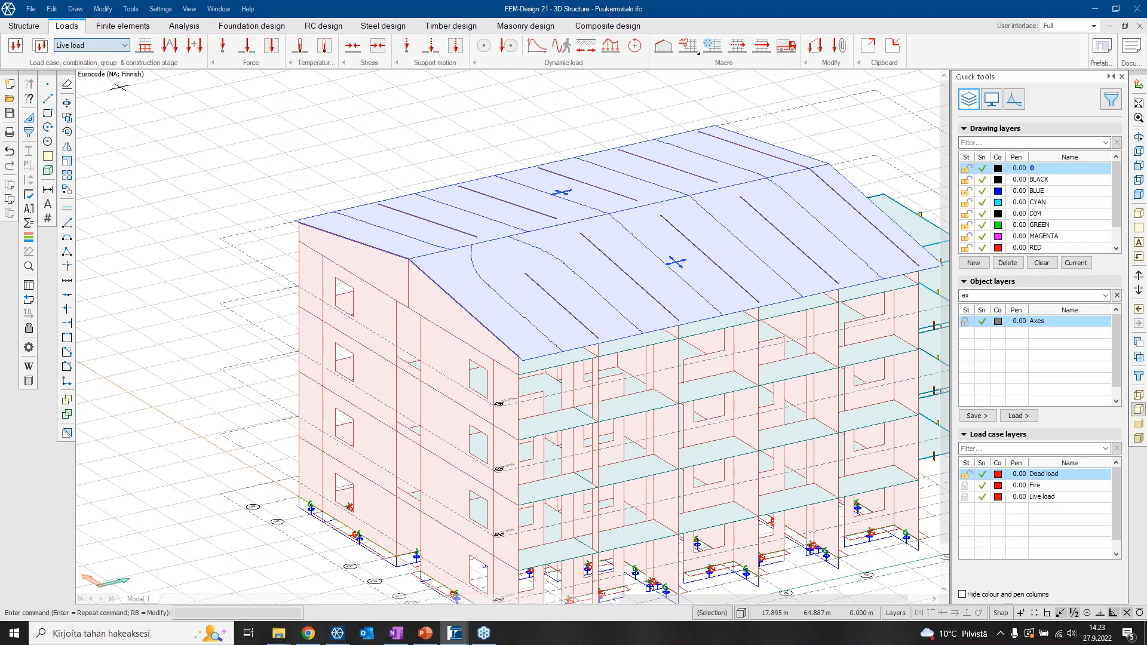
click(273, 48)
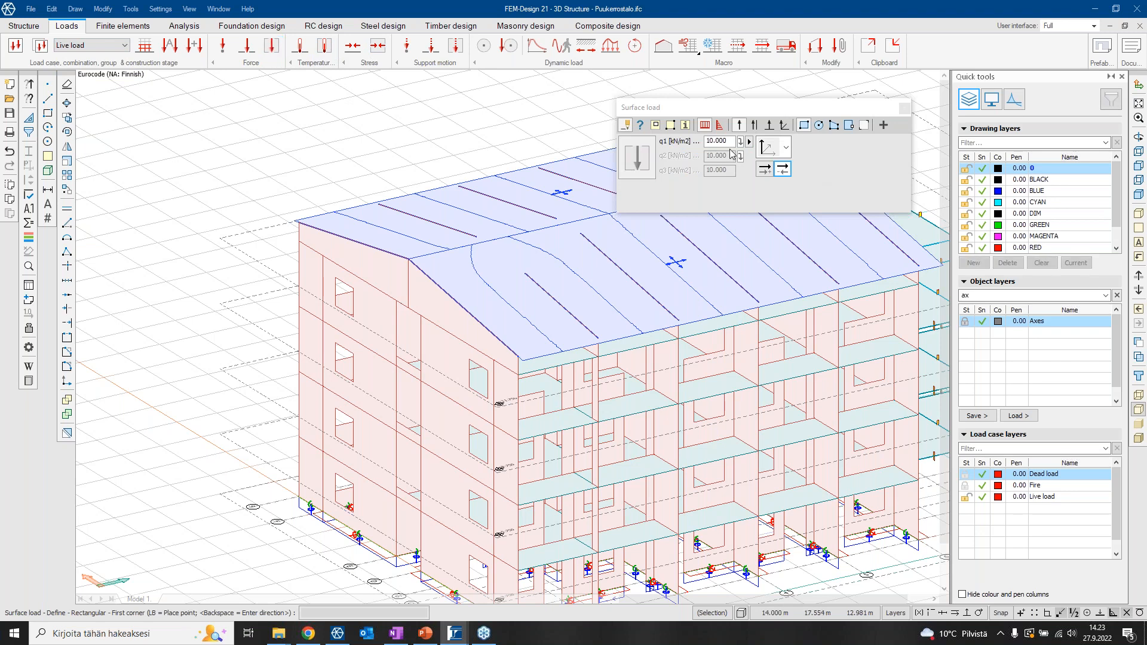
text(2)
click(864, 125)
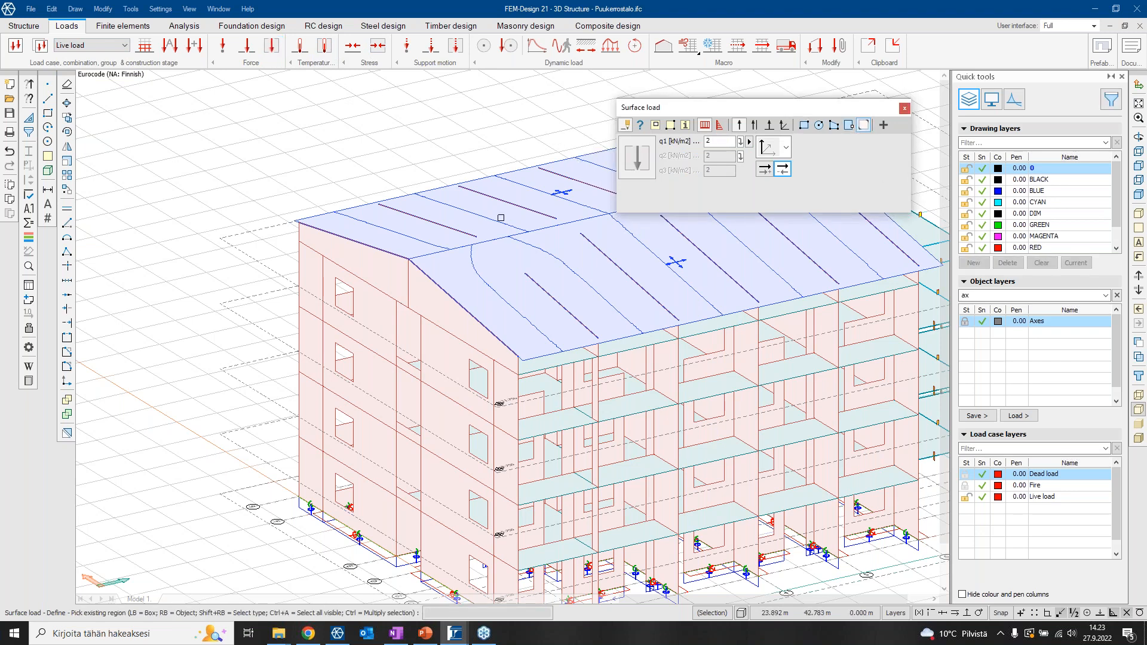
click(569, 201)
click(678, 296)
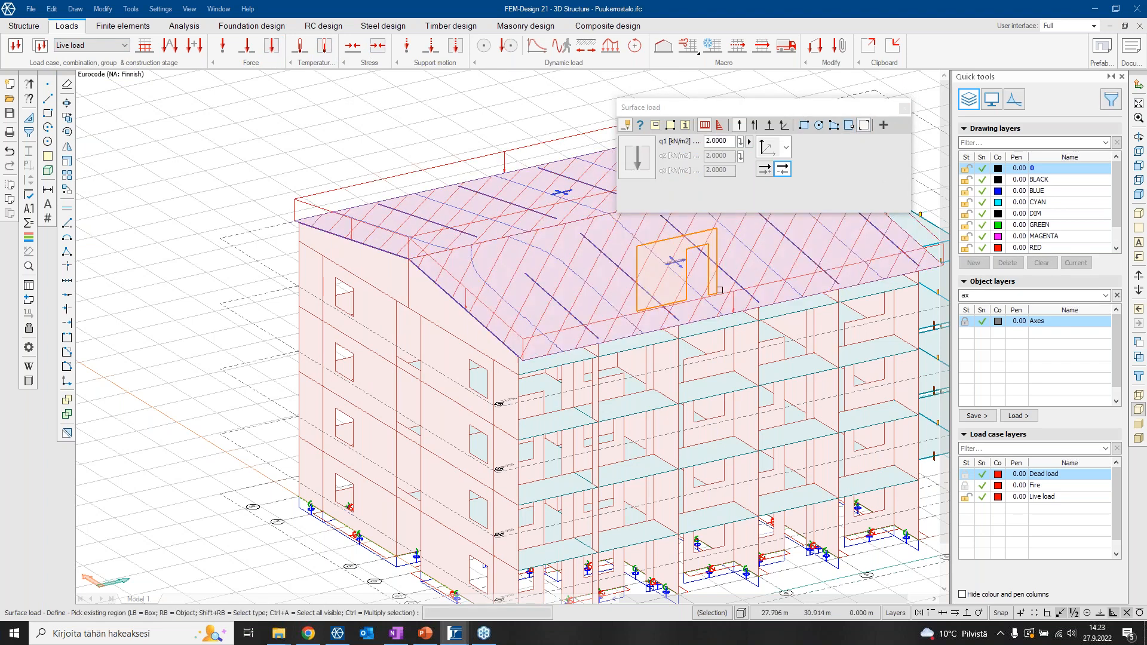
- Apply the same 2 kN/m² live surface load to the top slab of the column-supported side structure and end the load definition
scroll(680, 310, down, 2)
middle_drag(633, 346, 529, 416)
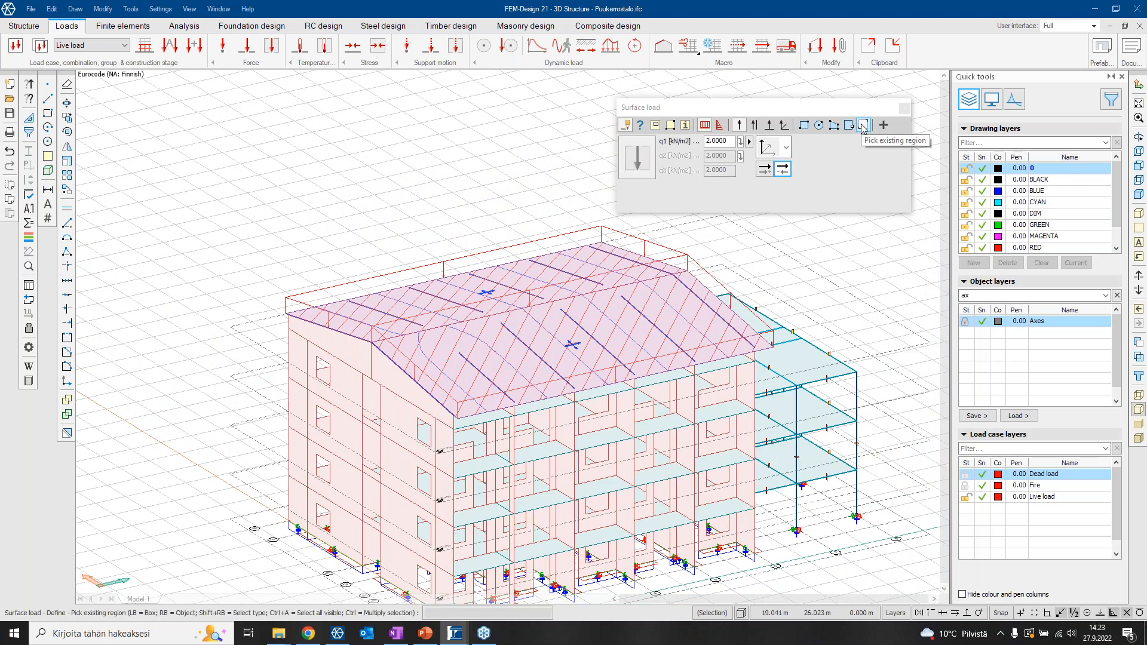
scroll(633, 400, up, 5)
scroll(711, 429, down, 3)
middle_drag(700, 427, 460, 417)
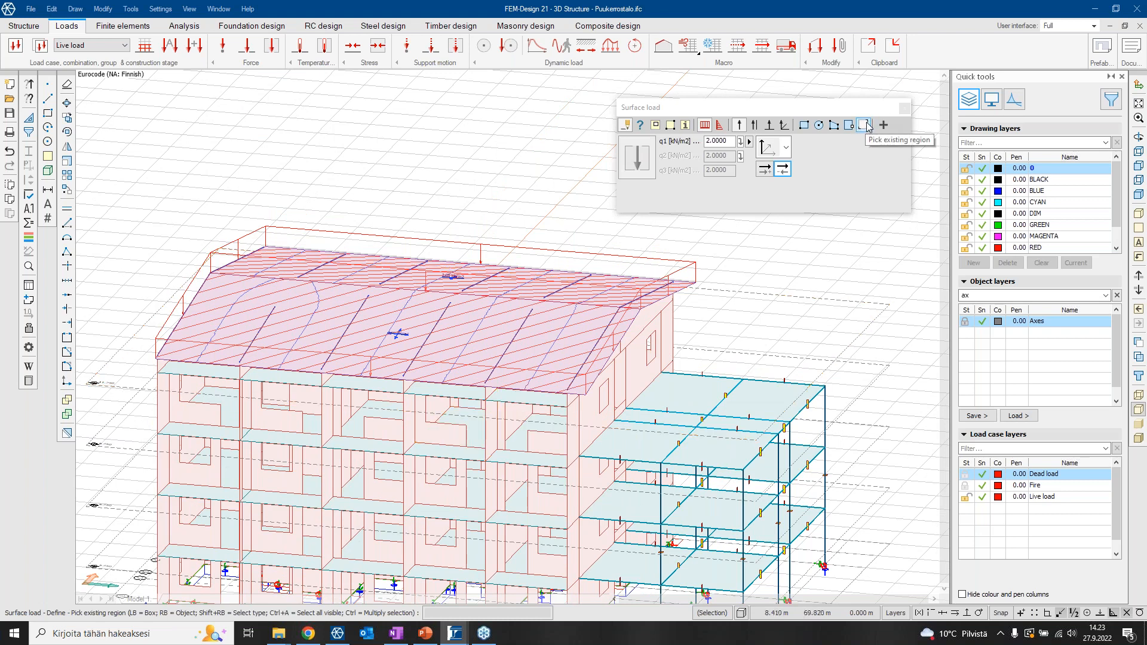
click(711, 418)
scroll(732, 356, up, 3)
scroll(733, 356, down, 3)
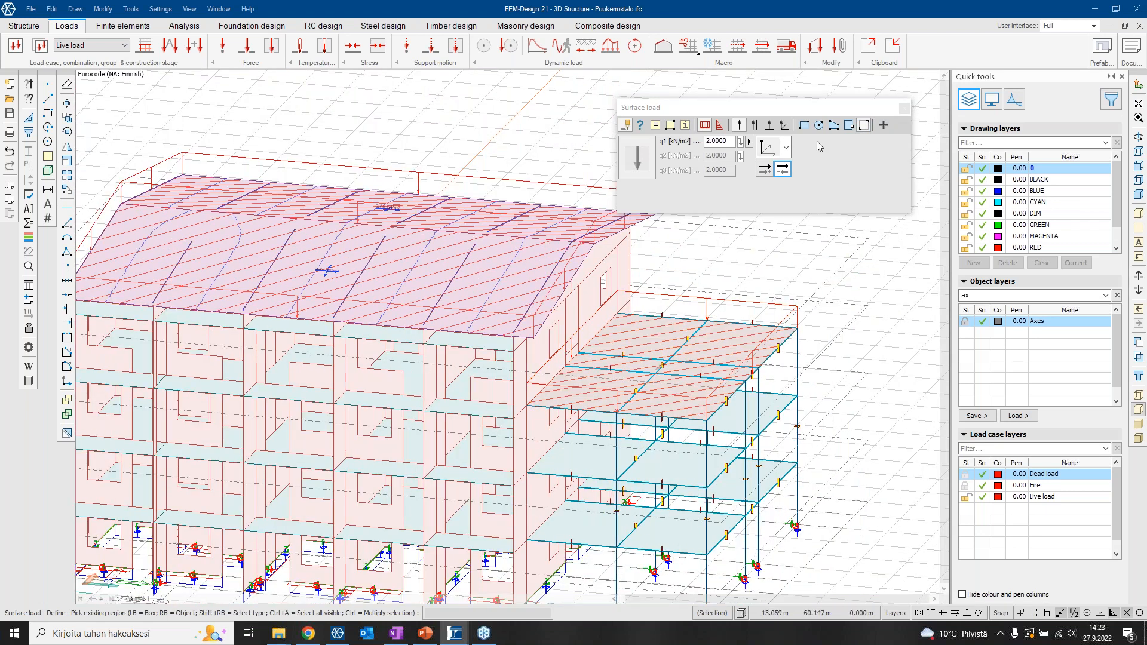
click(904, 108)
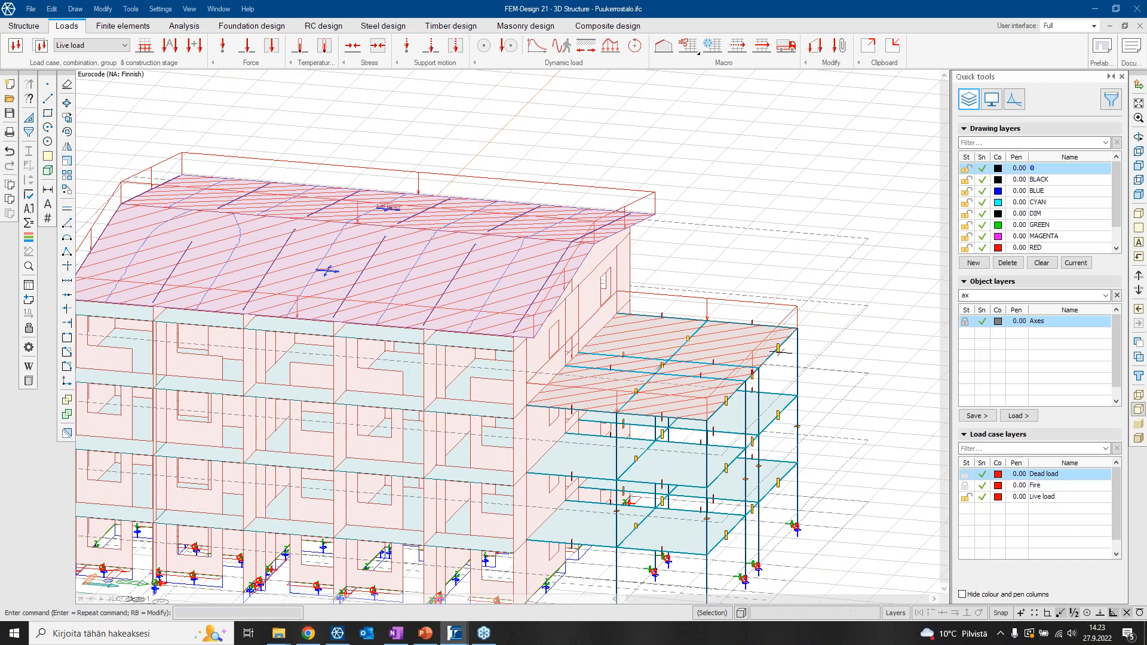
- Add a load group named "Permanent" and move the Dead load case into it
click(167, 51)
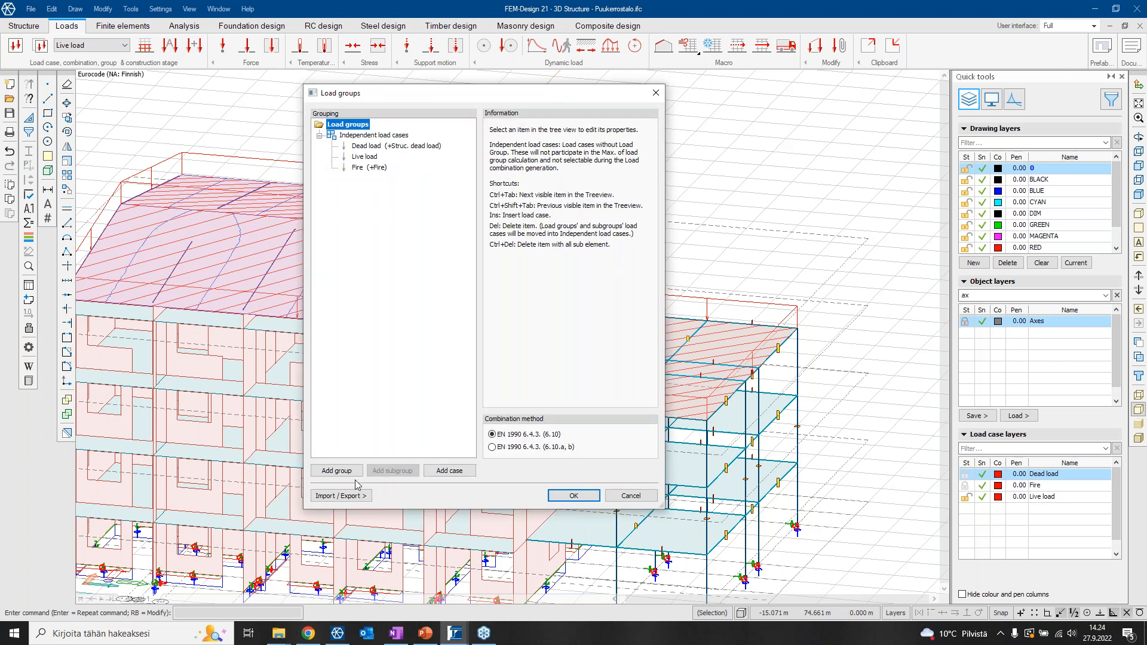
click(345, 470)
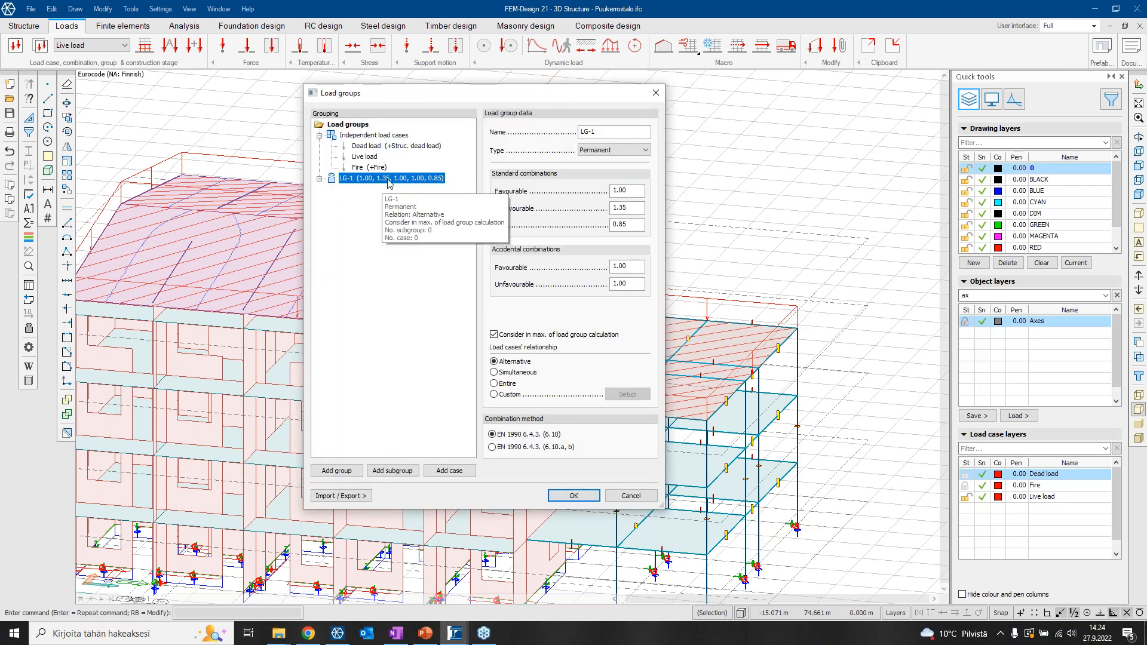
drag(599, 132, 453, 143)
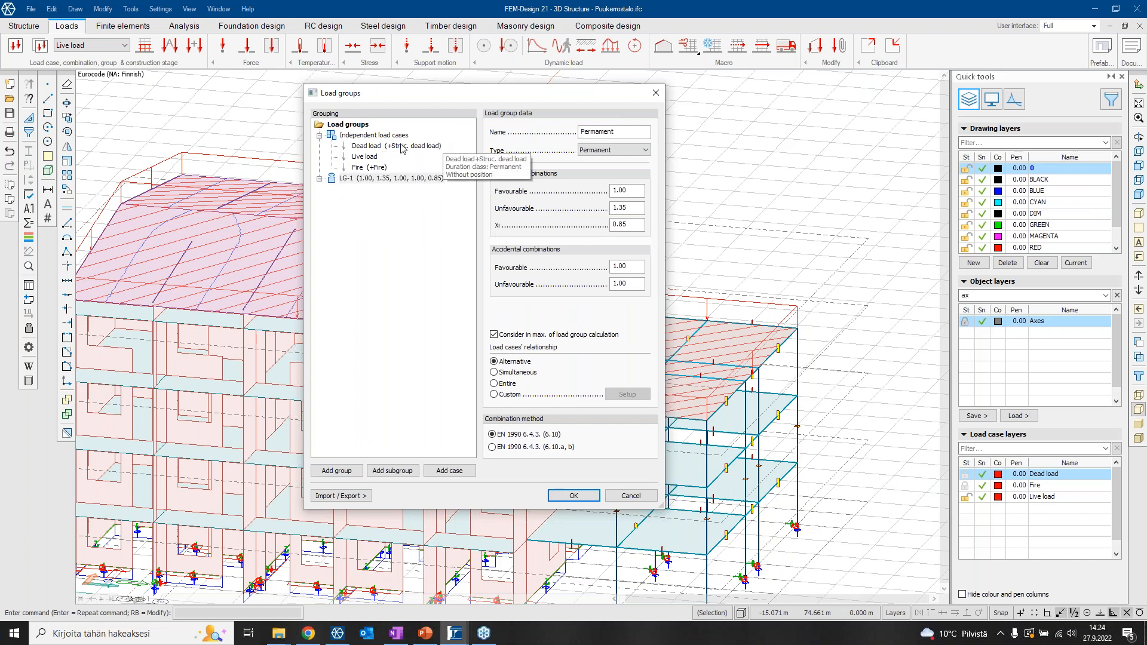
click(373, 147)
drag(374, 146, 373, 179)
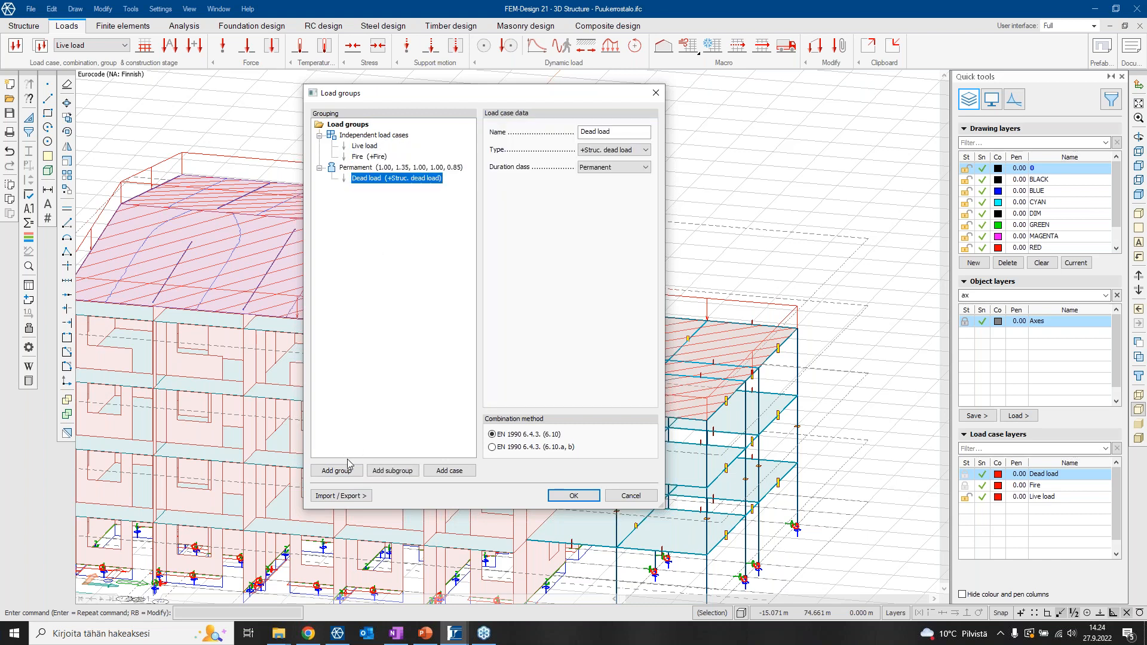
- Add a Temporary load group "Live load A" with Category A residential psi factors and move the Live load case into it
click(347, 470)
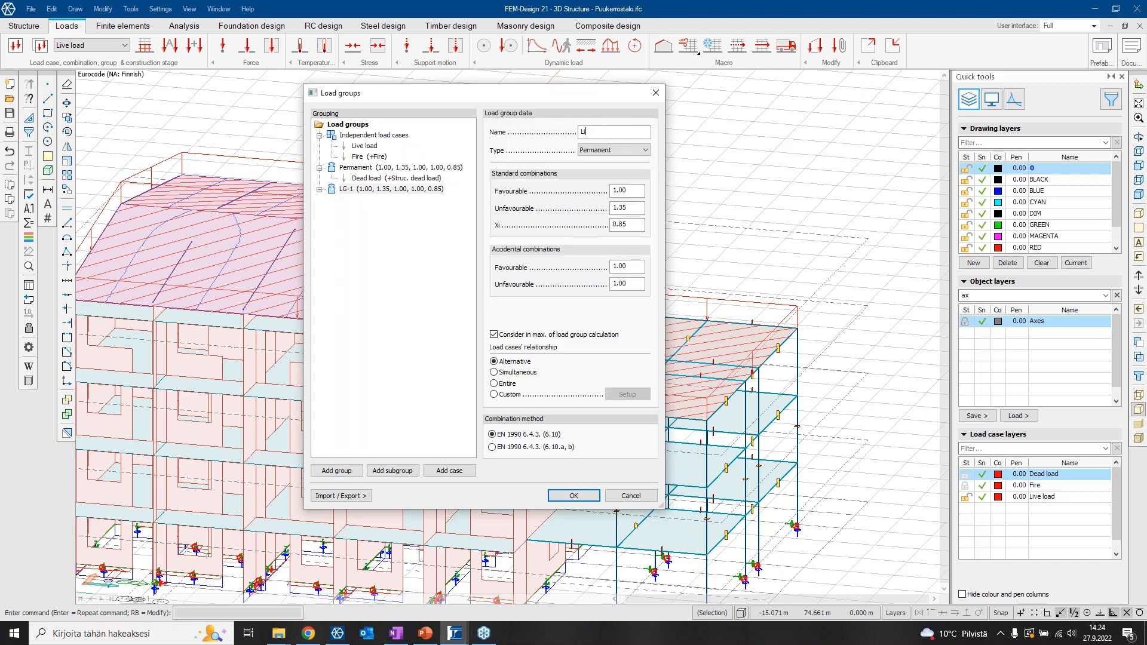
text(Live load A)
click(585, 150)
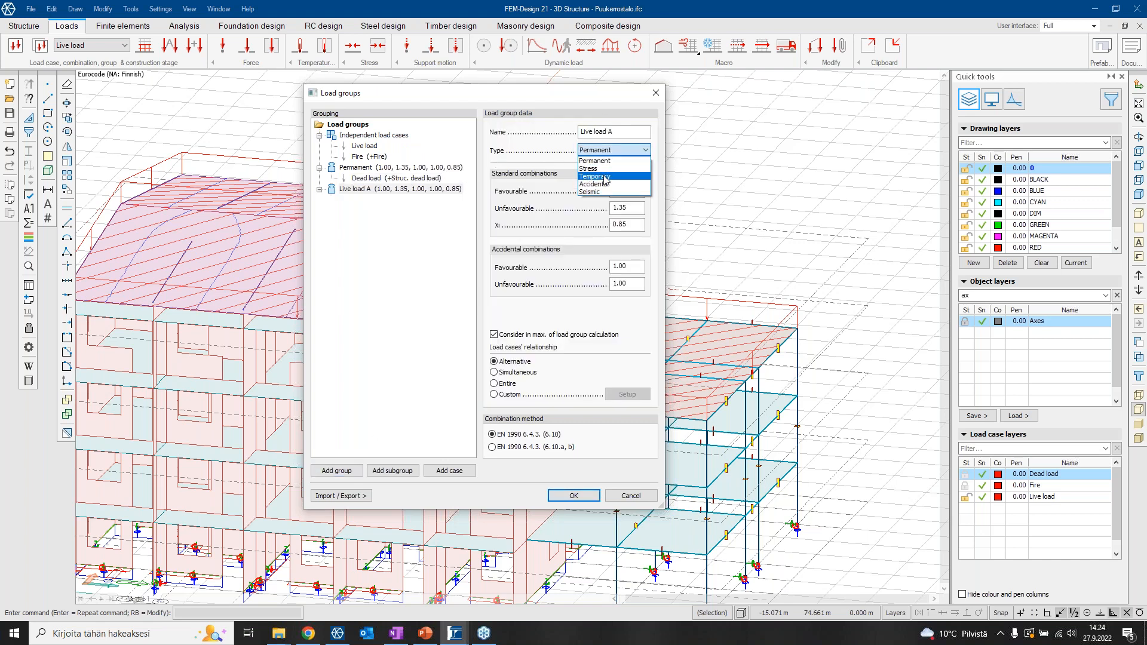
click(622, 171)
click(646, 211)
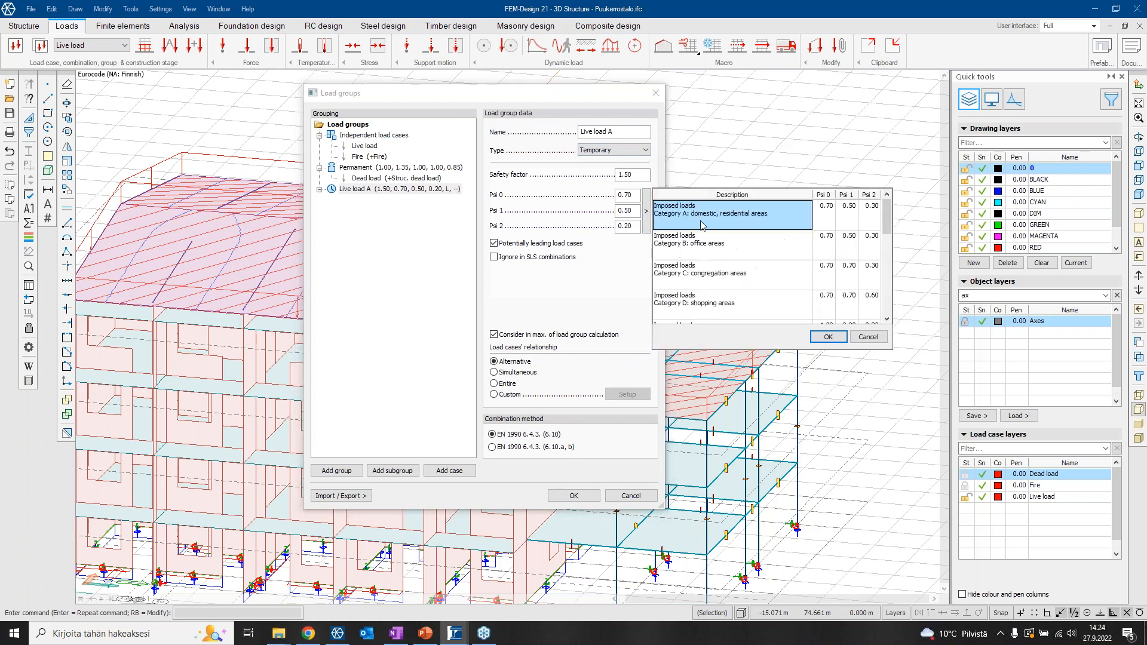
click(840, 341)
drag(365, 146, 389, 187)
- Add an Accidental load group "Fire" containing the Fire case, and accept the groups with combination method EN 1990 6.4.3. (6.10.a, b)
click(357, 469)
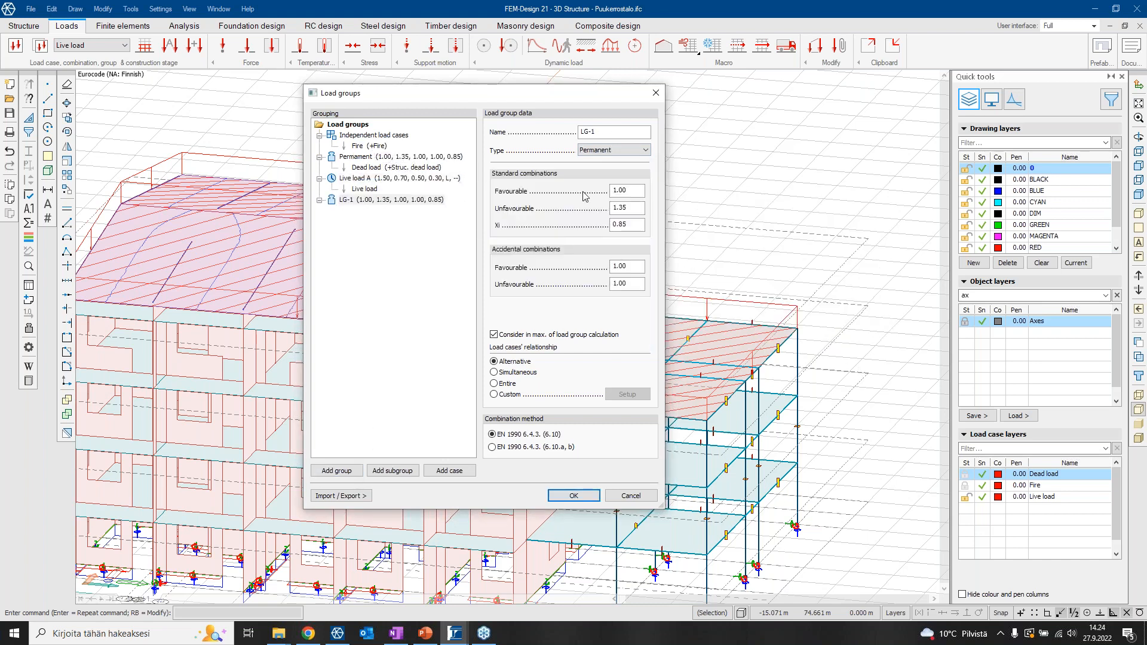
drag(604, 128, 495, 150)
click(613, 150)
click(598, 175)
drag(369, 145, 365, 199)
click(492, 447)
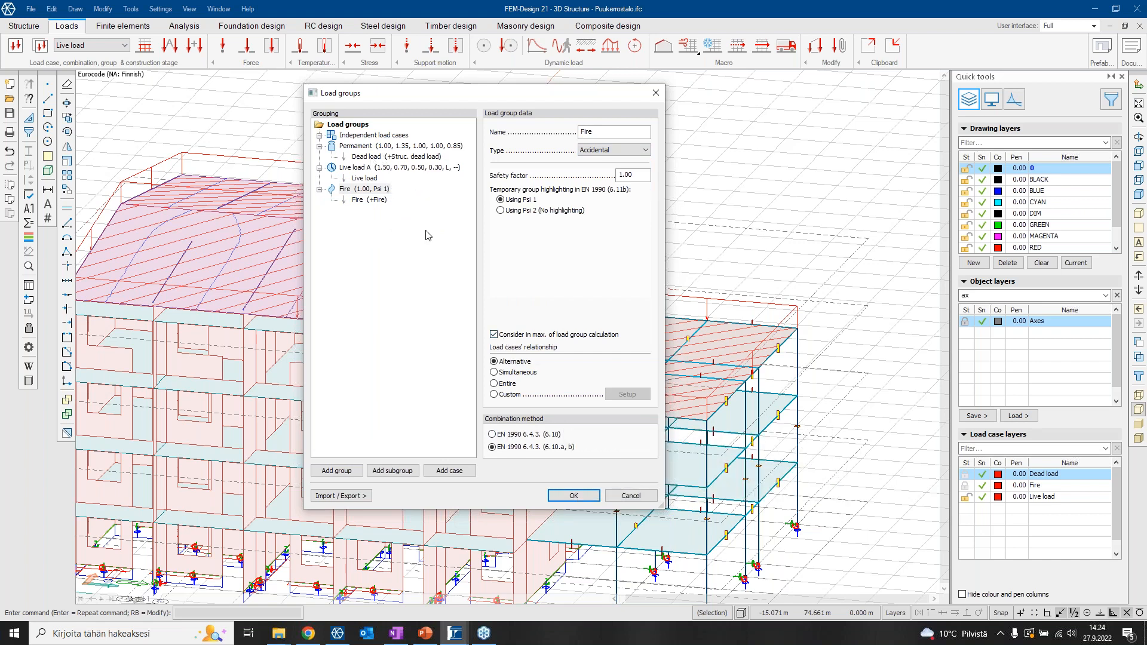
click(595, 500)
click(195, 48)
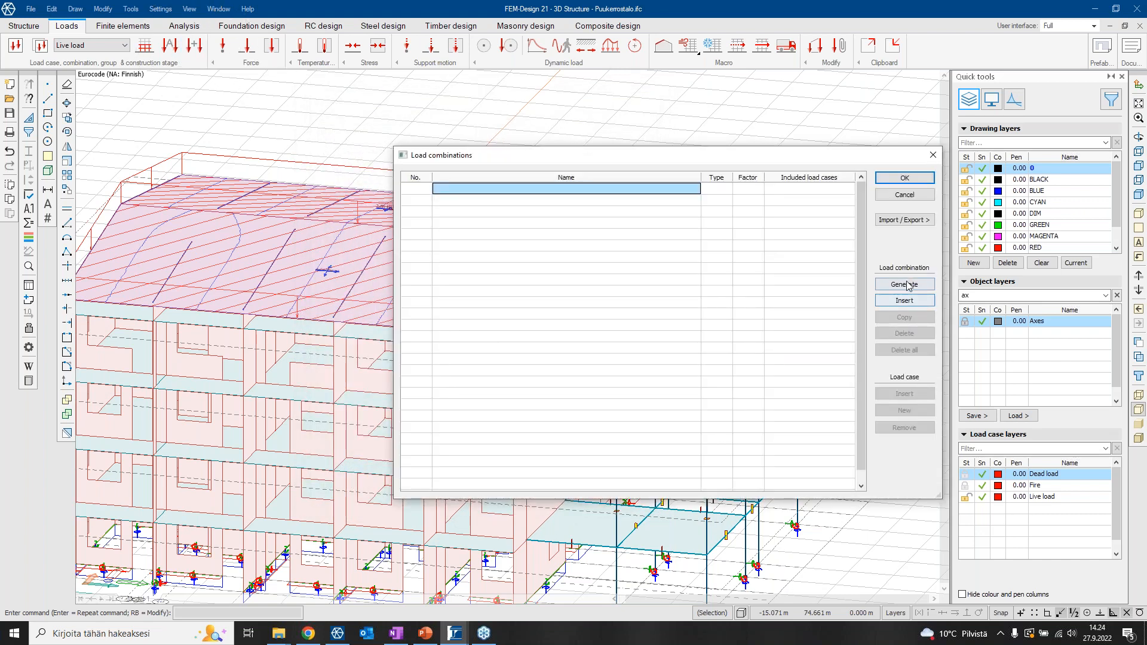
click(908, 285)
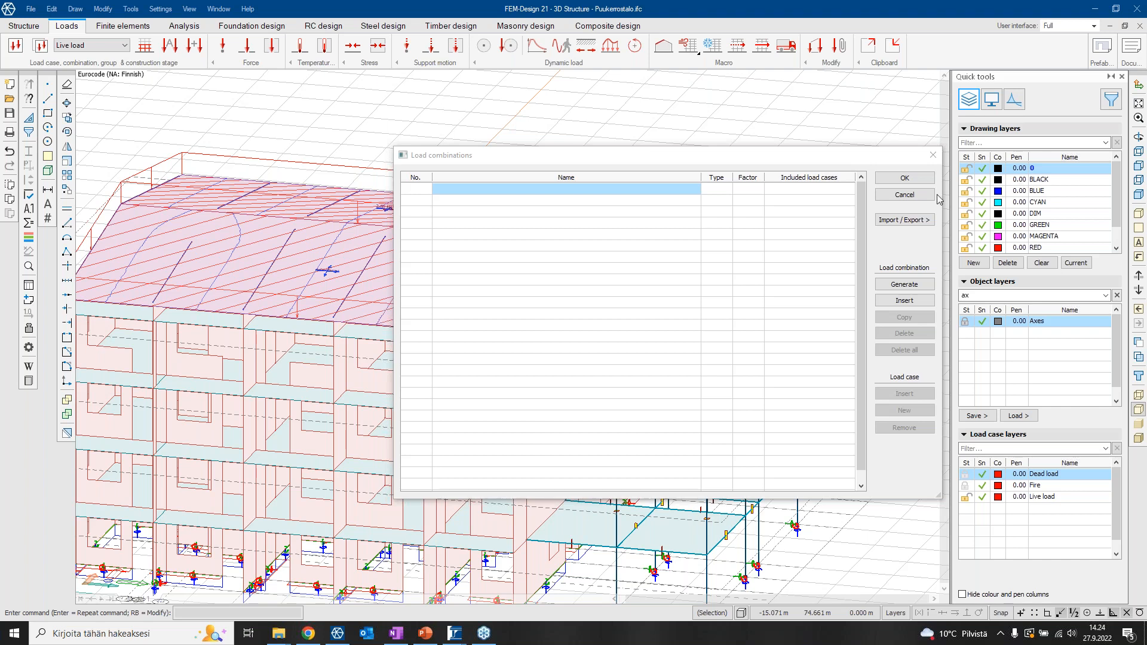
click(676, 190)
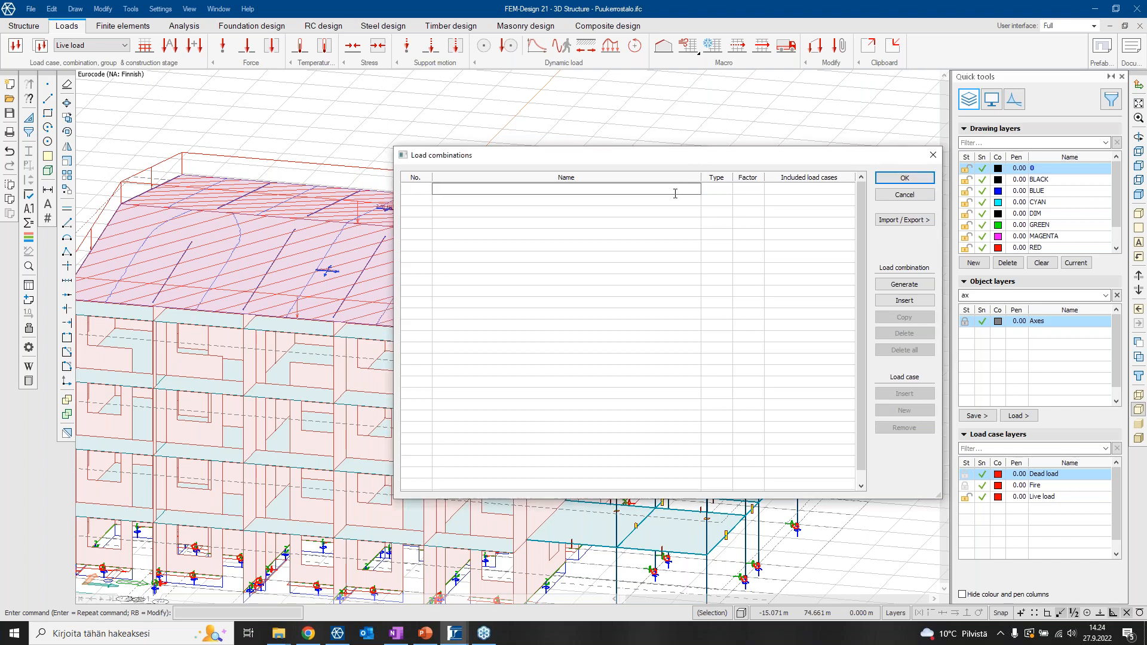
click(908, 289)
click(614, 357)
click(764, 272)
click(626, 359)
click(902, 197)
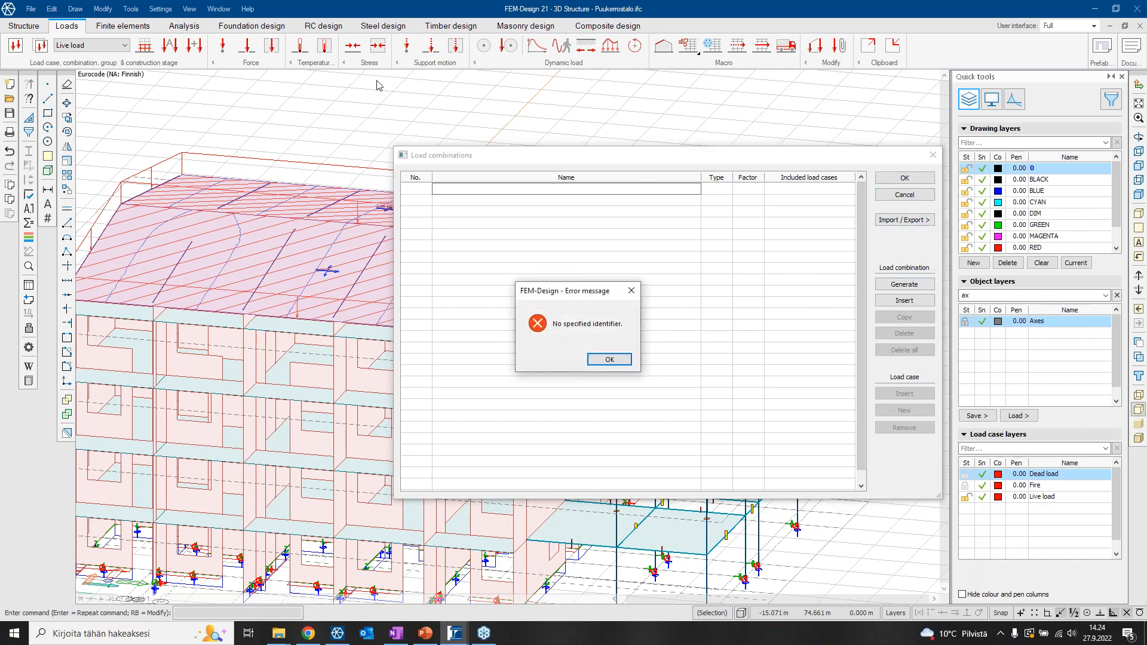
key(Escape)
key(Escape)
- Generate the ultimate, accidental, quasi-permanent, frequent and characteristic load combinations from all load groups, with short combination names turned off, and accept them
click(194, 46)
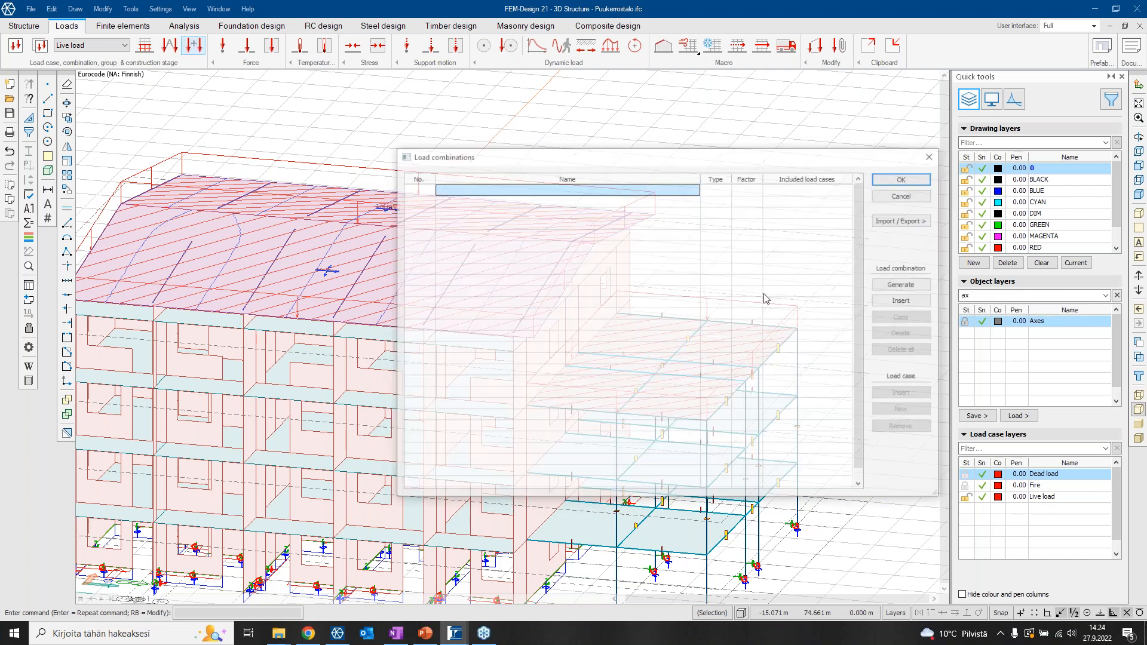
click(897, 289)
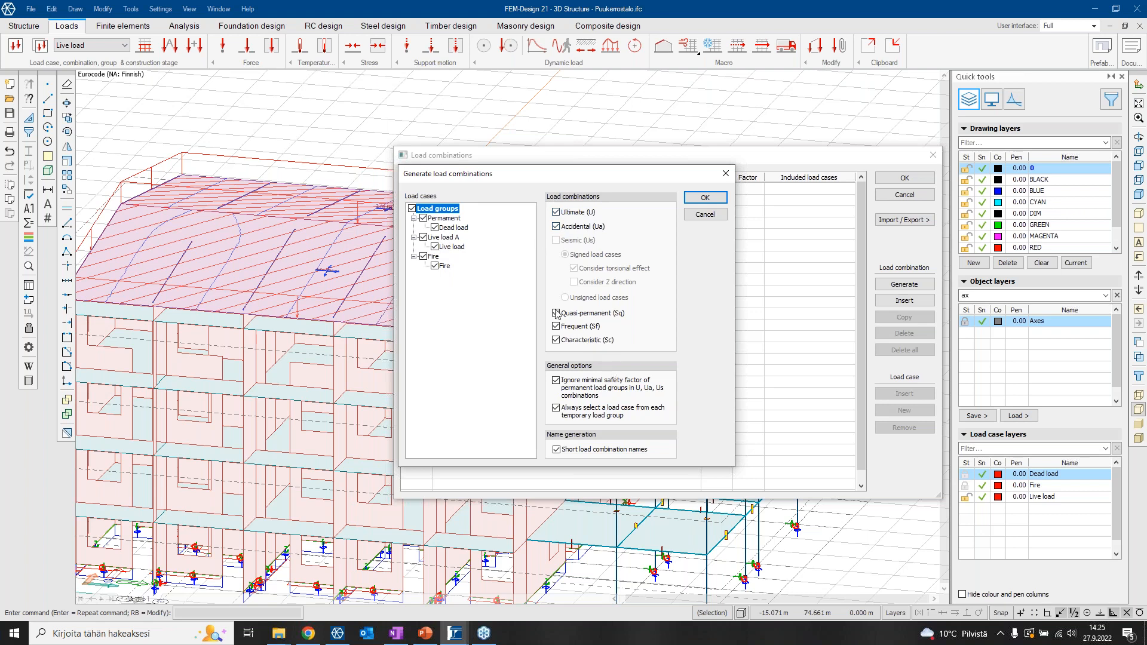
click(556, 450)
click(713, 199)
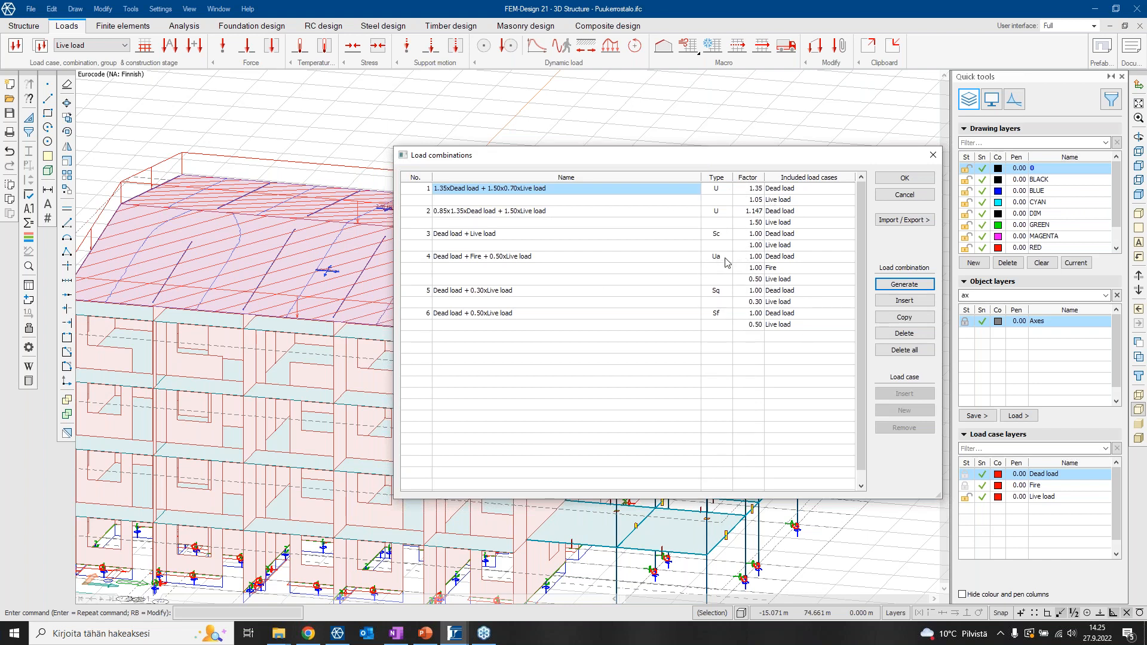
click(905, 178)
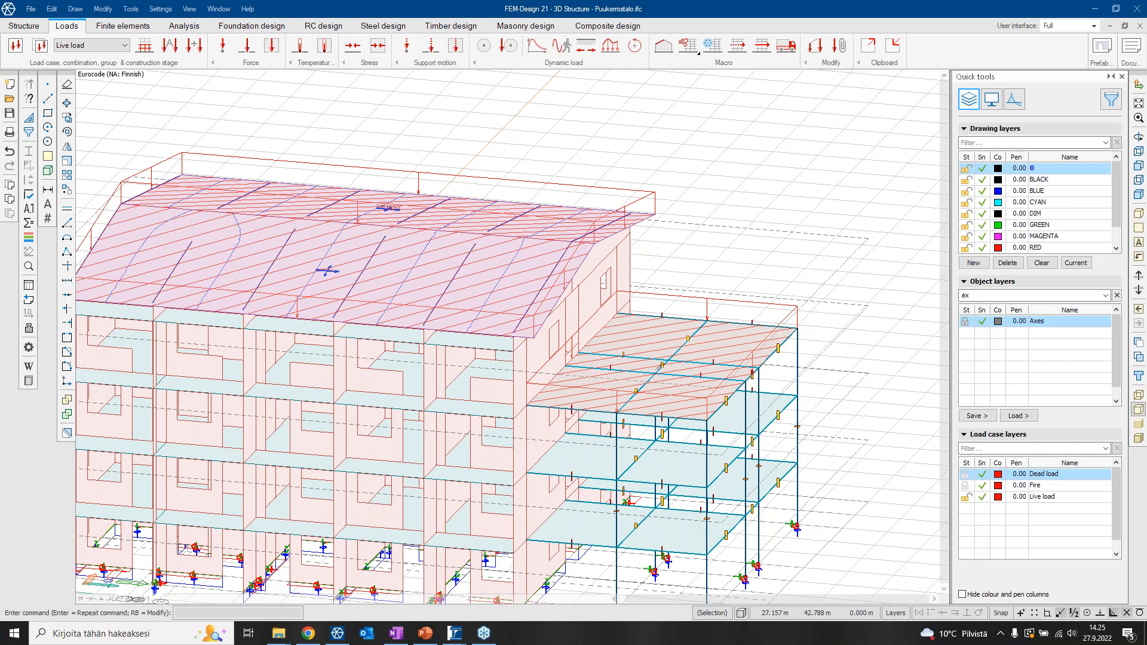
click(30, 9)
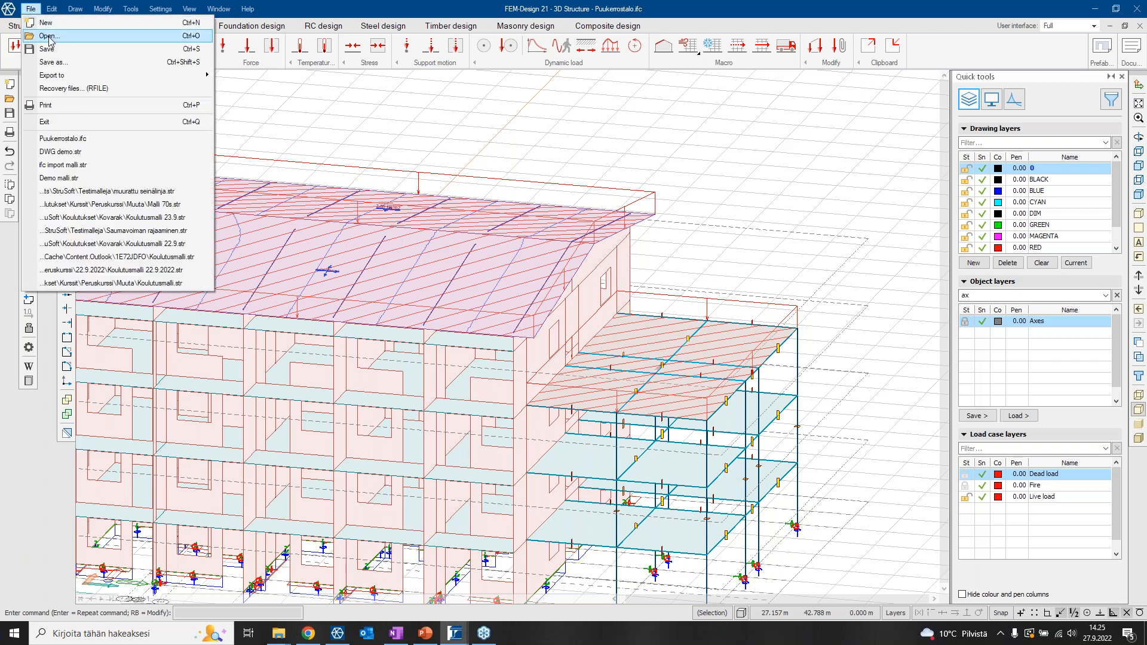
click(49, 36)
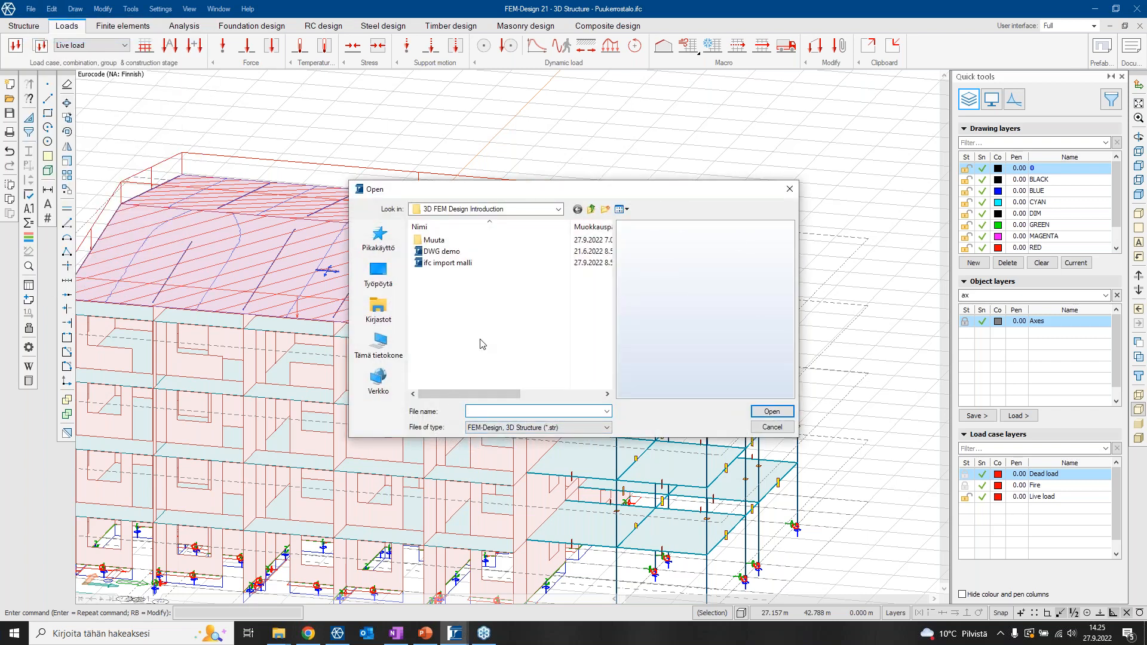
click(485, 428)
click(486, 509)
click(445, 251)
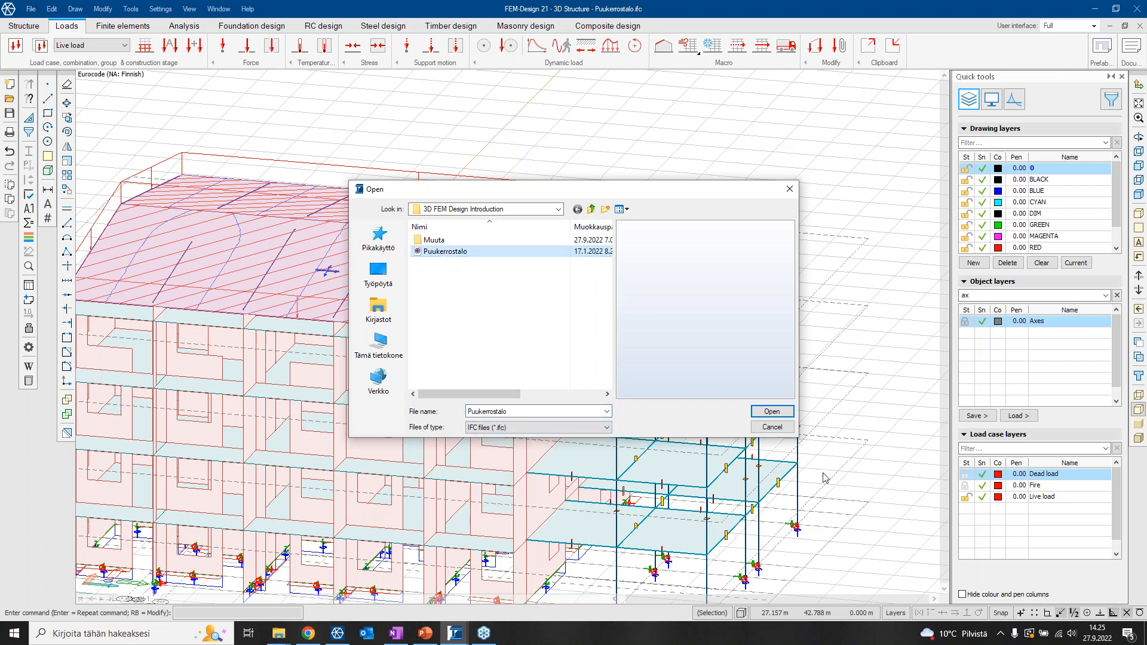
click(783, 429)
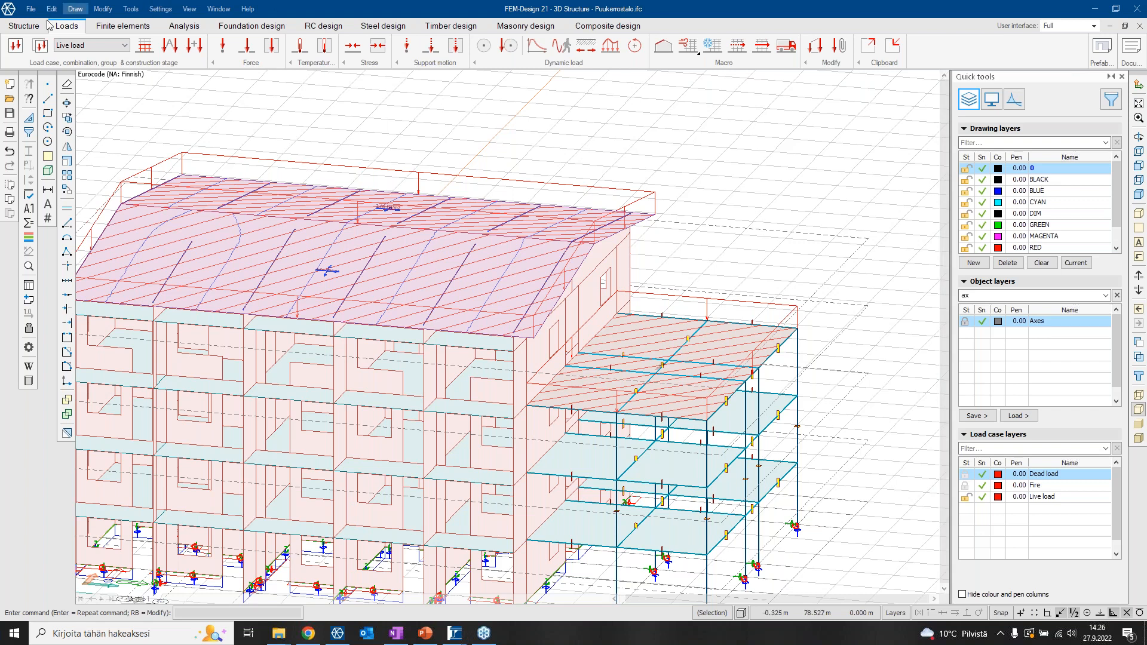
- Examine the direction options of the single point support tool, including the Y direction, without placing a support
click(23, 25)
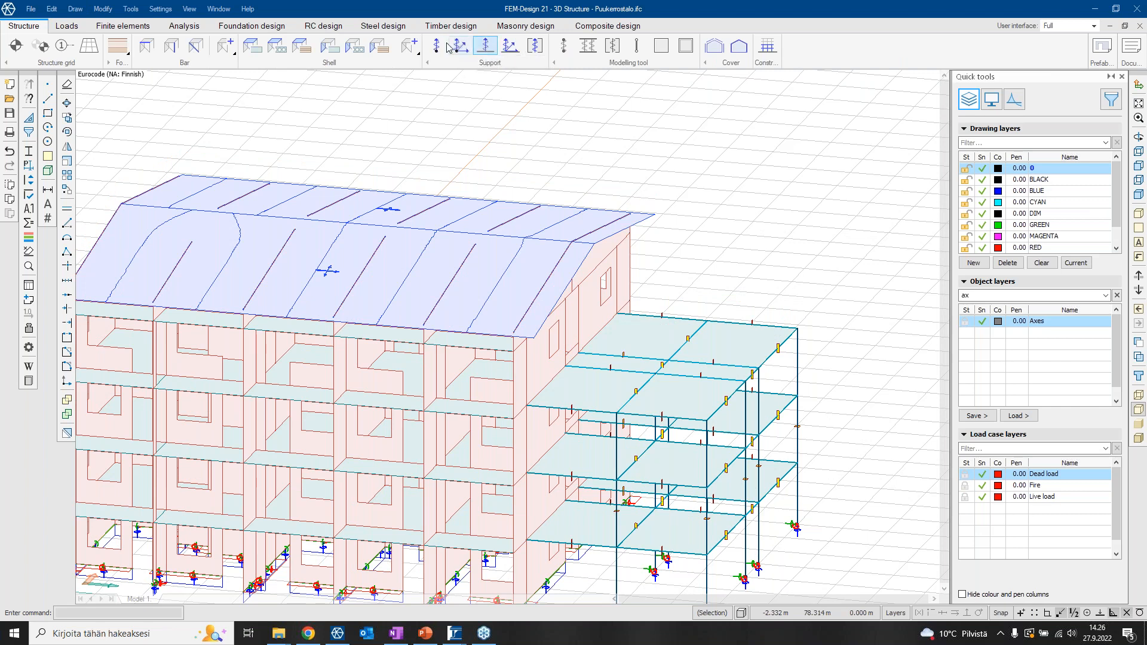
click(438, 46)
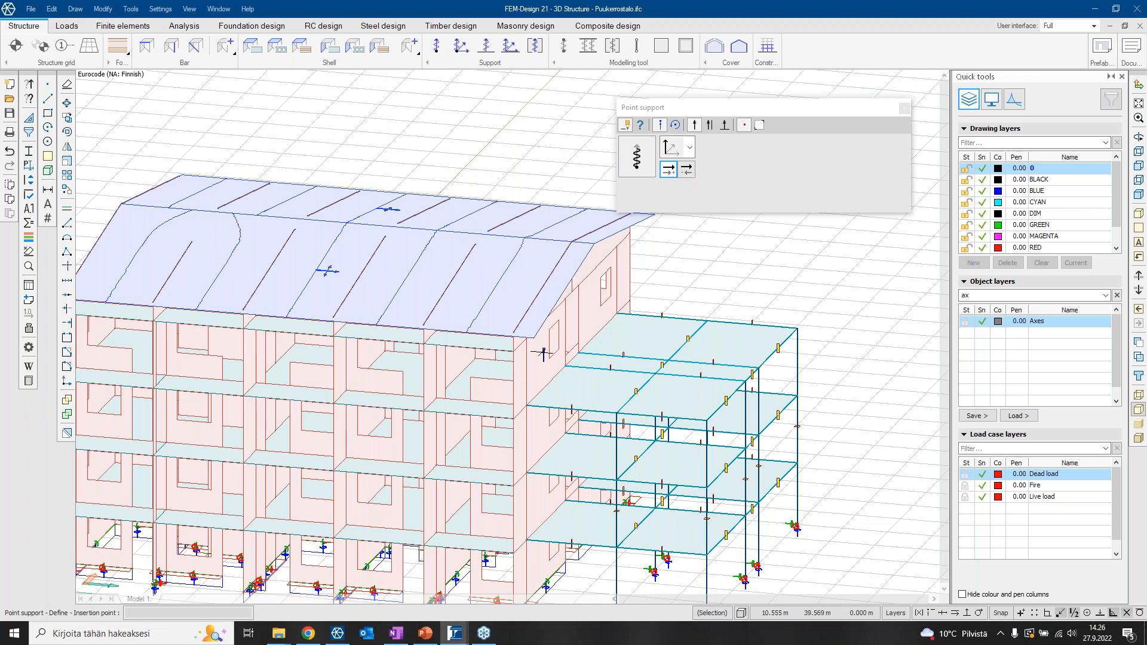
scroll(508, 394, up, 5)
scroll(557, 369, up, 2)
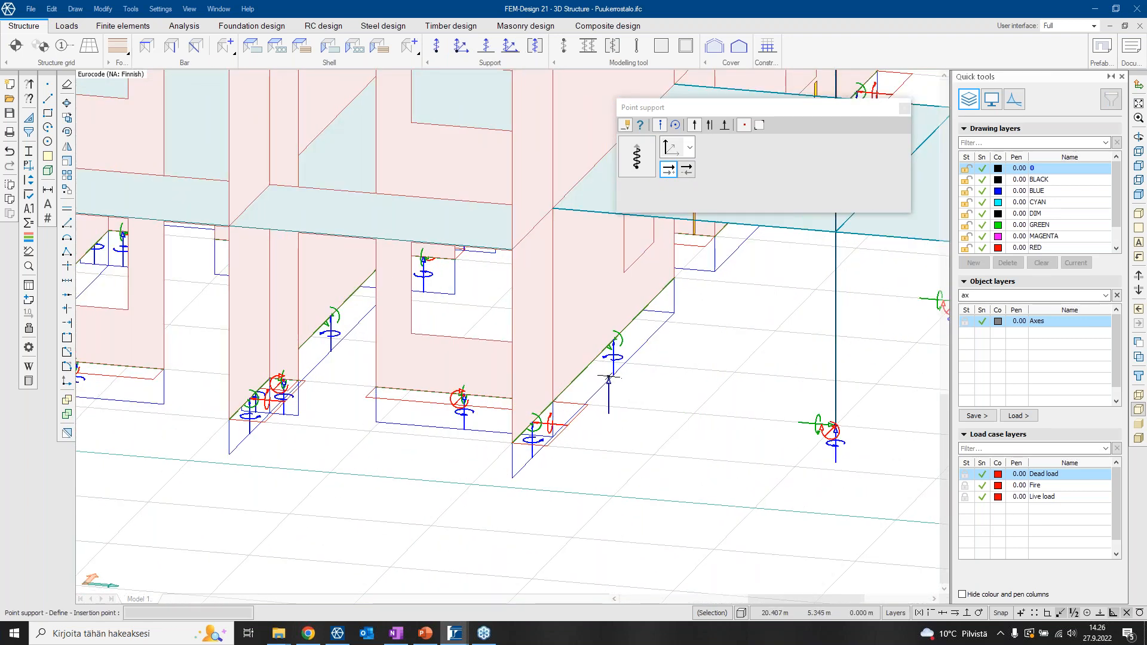
click(674, 148)
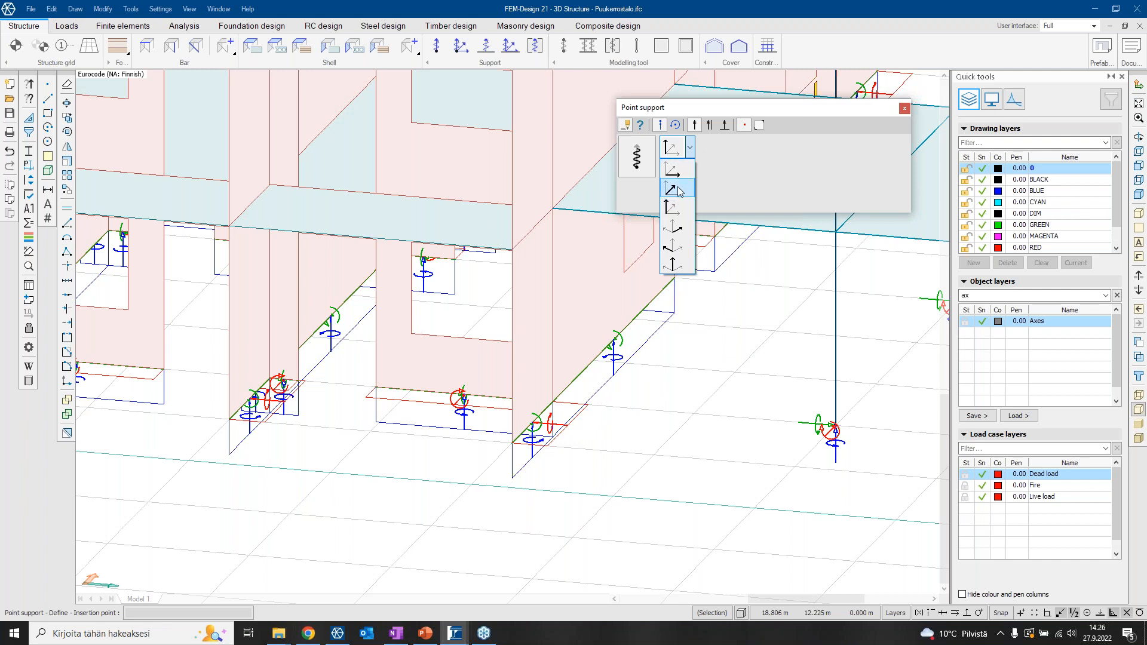
click(680, 189)
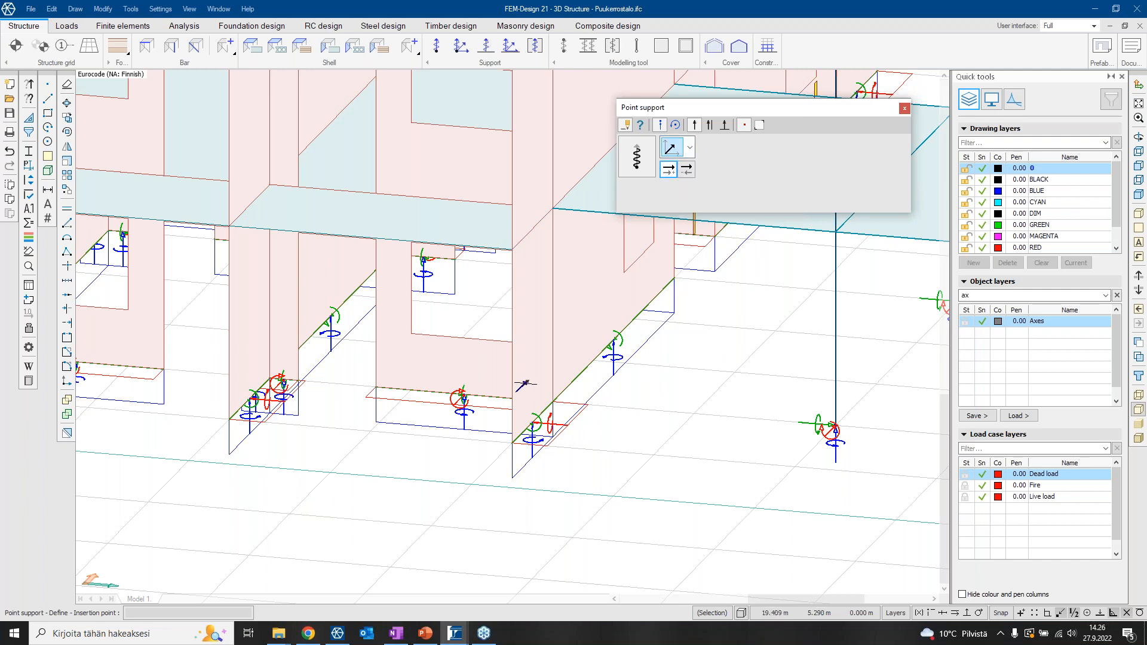
scroll(550, 402, down, 5)
click(904, 113)
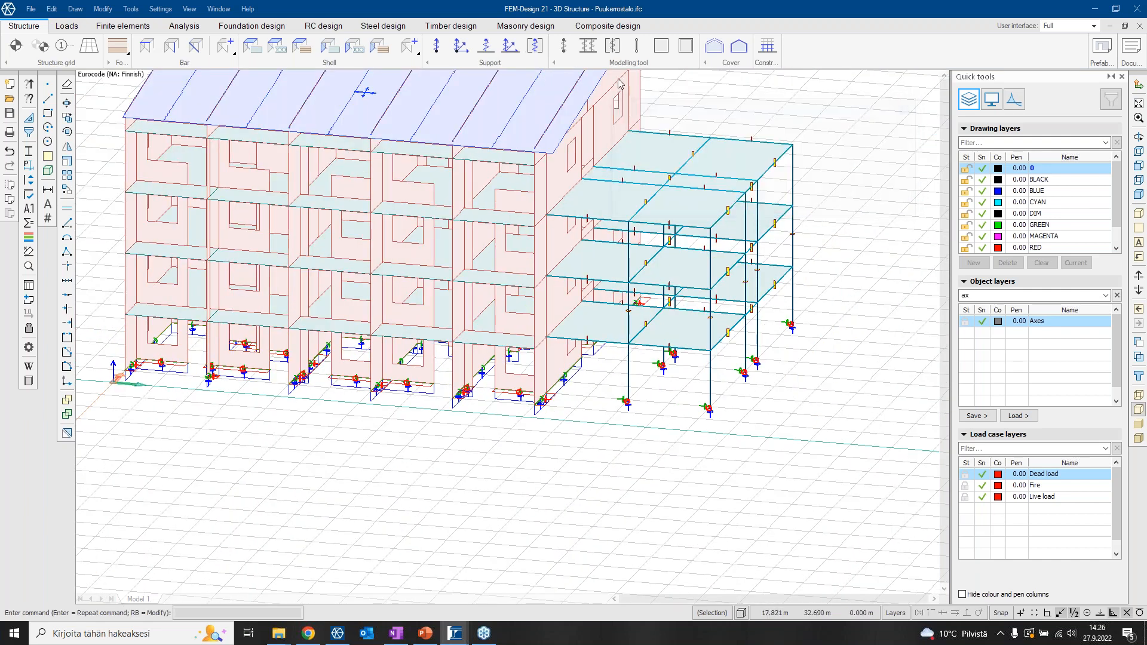
- Examine the line support group's spring stiffnesses and its predefined hinged type without applying them
click(508, 46)
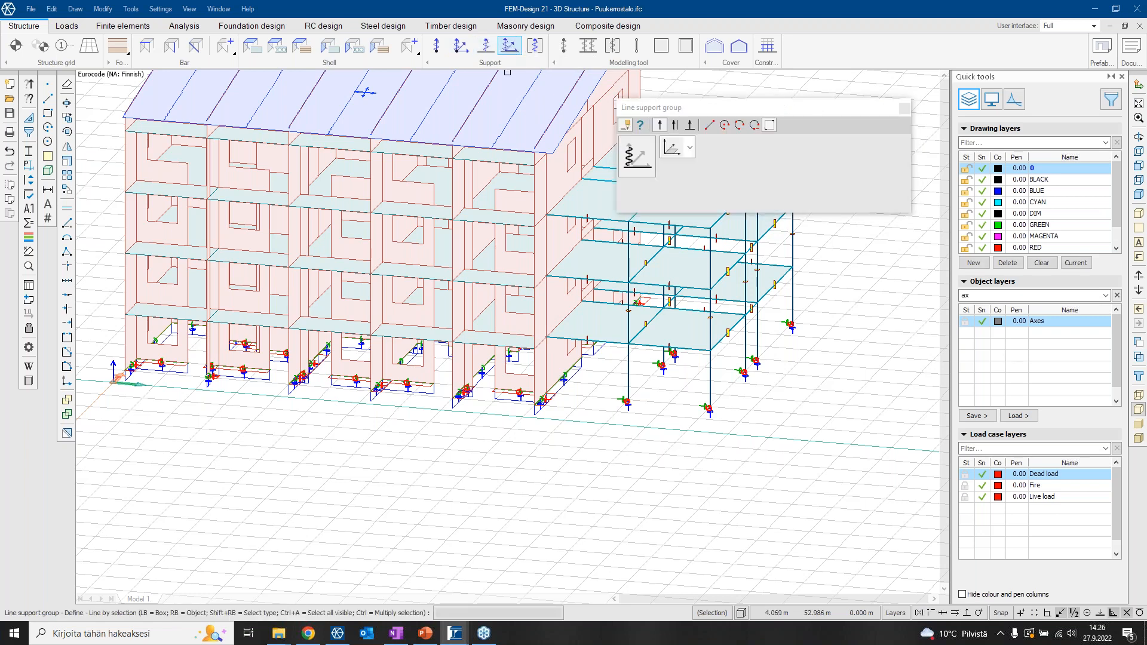
click(648, 165)
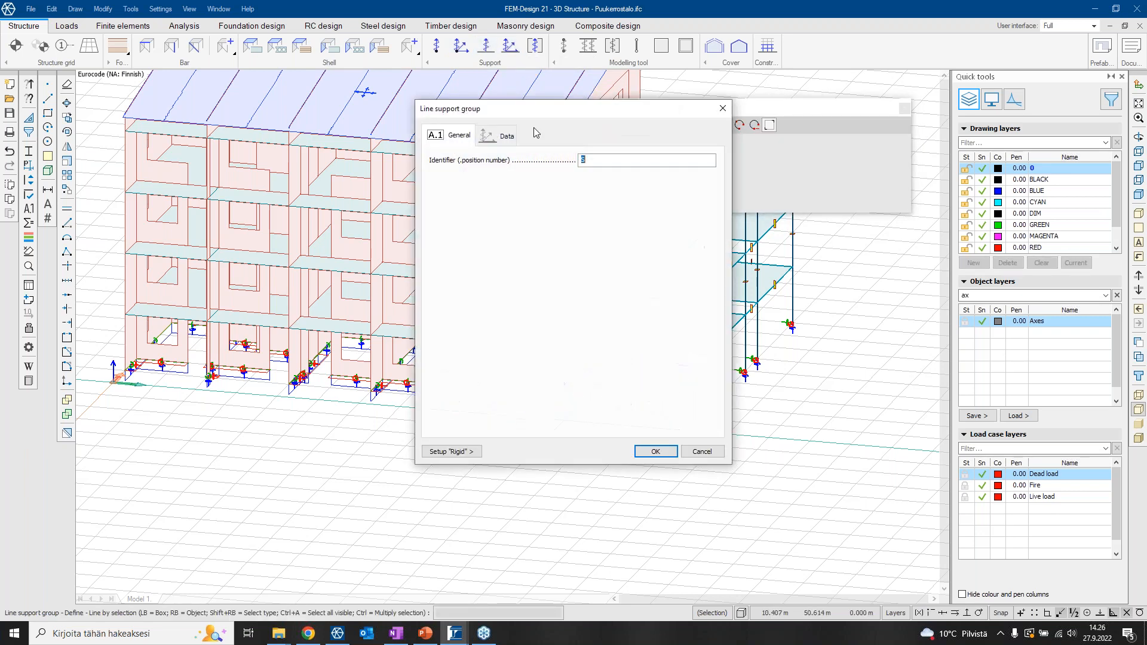
click(501, 137)
click(483, 357)
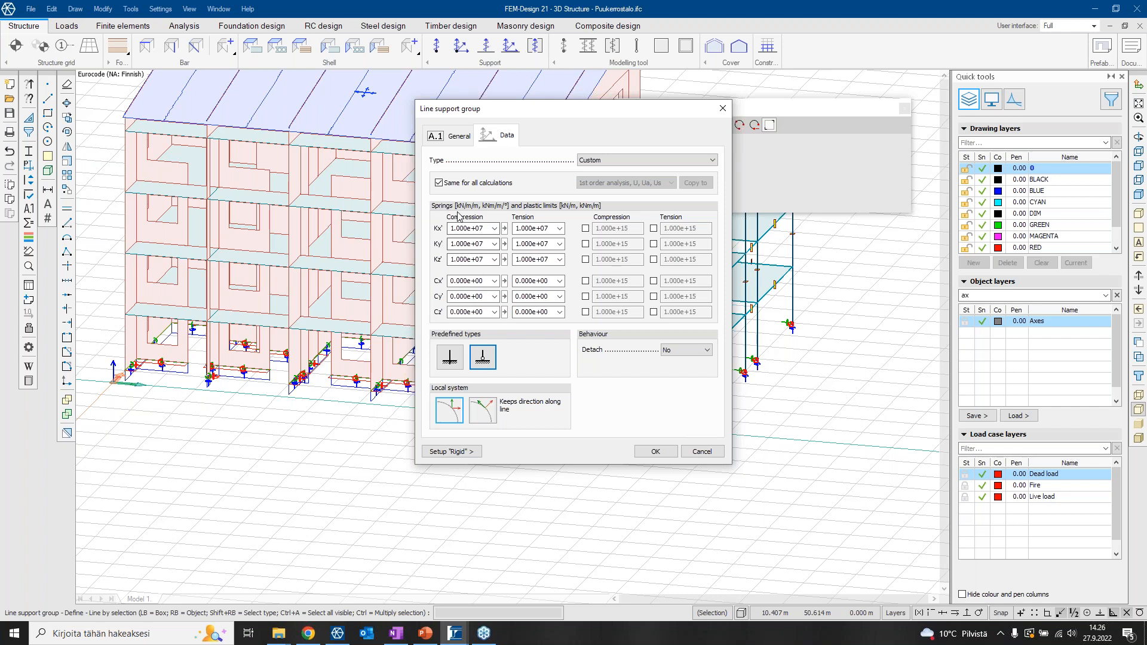
click(702, 451)
key(Escape)
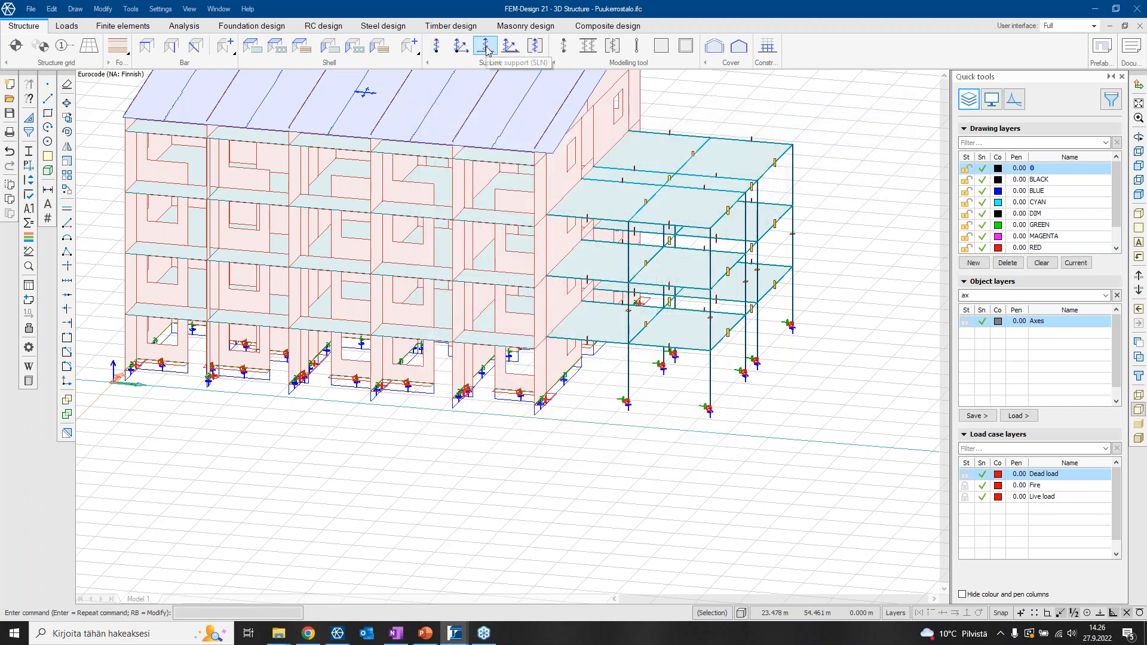
- Check the compression and tension spring settings of the single line support without placing one
click(486, 45)
click(637, 157)
click(502, 196)
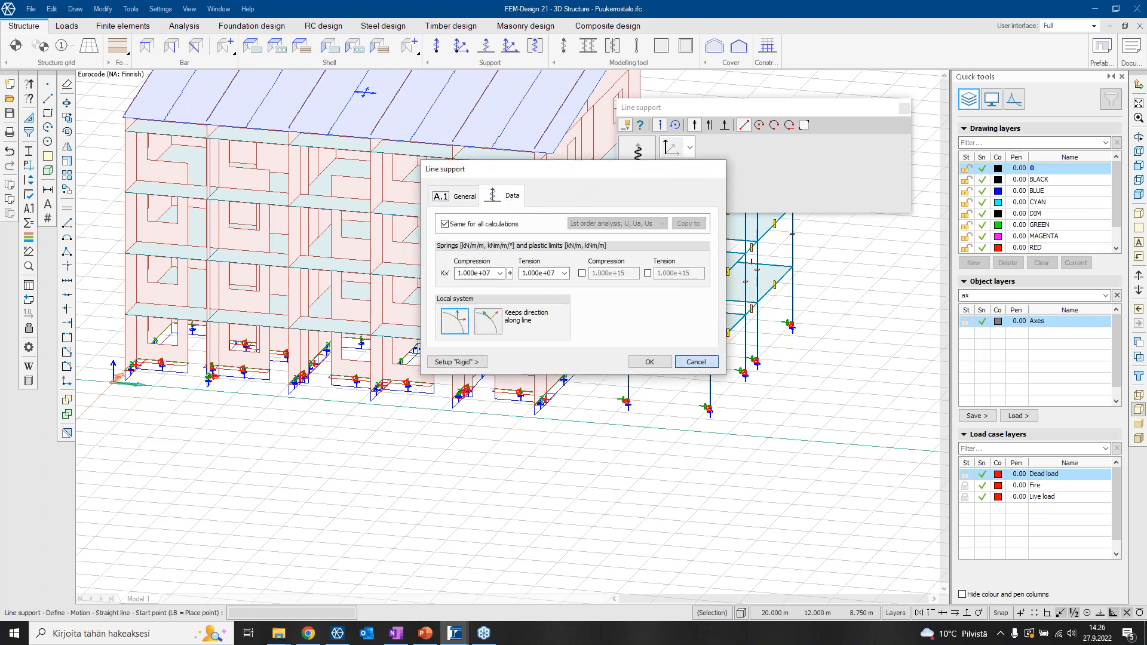
click(693, 362)
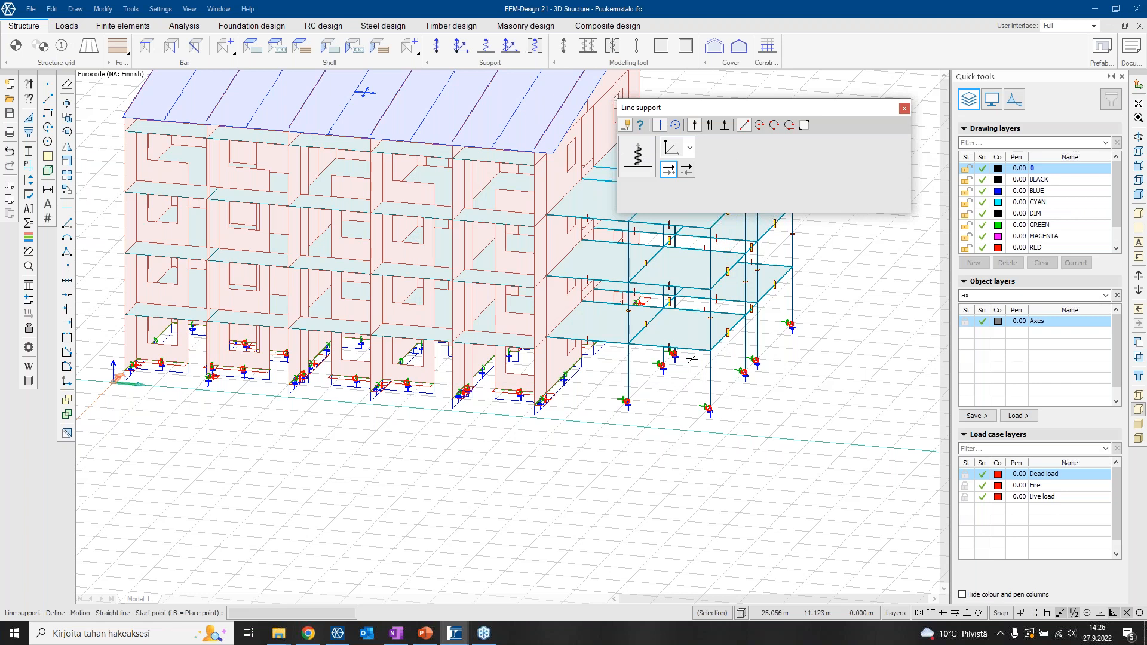
click(905, 108)
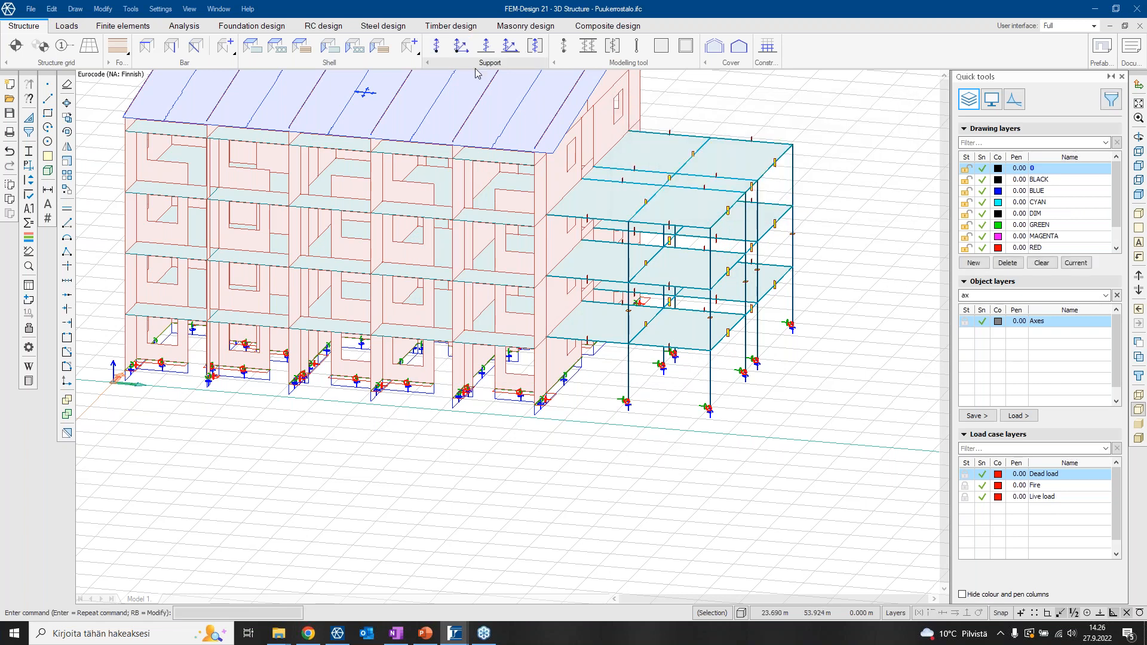
- Set the average surface element size to 1 m for all regions of the building
scroll(447, 241, down, 2)
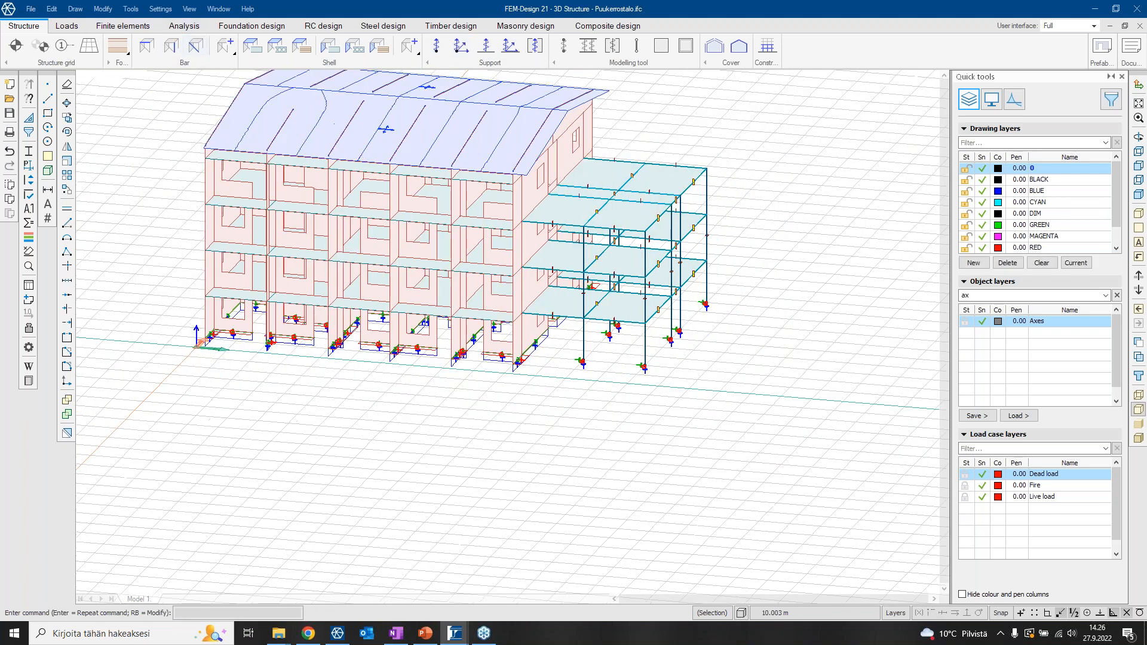
scroll(447, 241, down, 1)
middle_drag(447, 240, 484, 297)
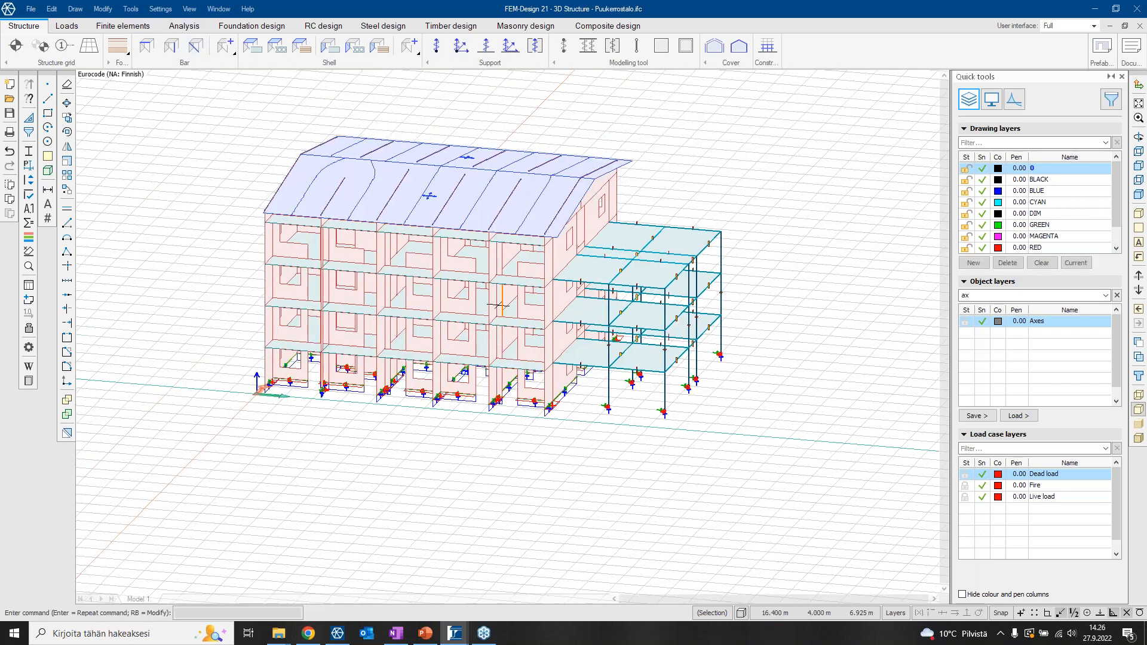
click(123, 25)
click(172, 46)
click(121, 45)
scroll(704, 415, down, 1)
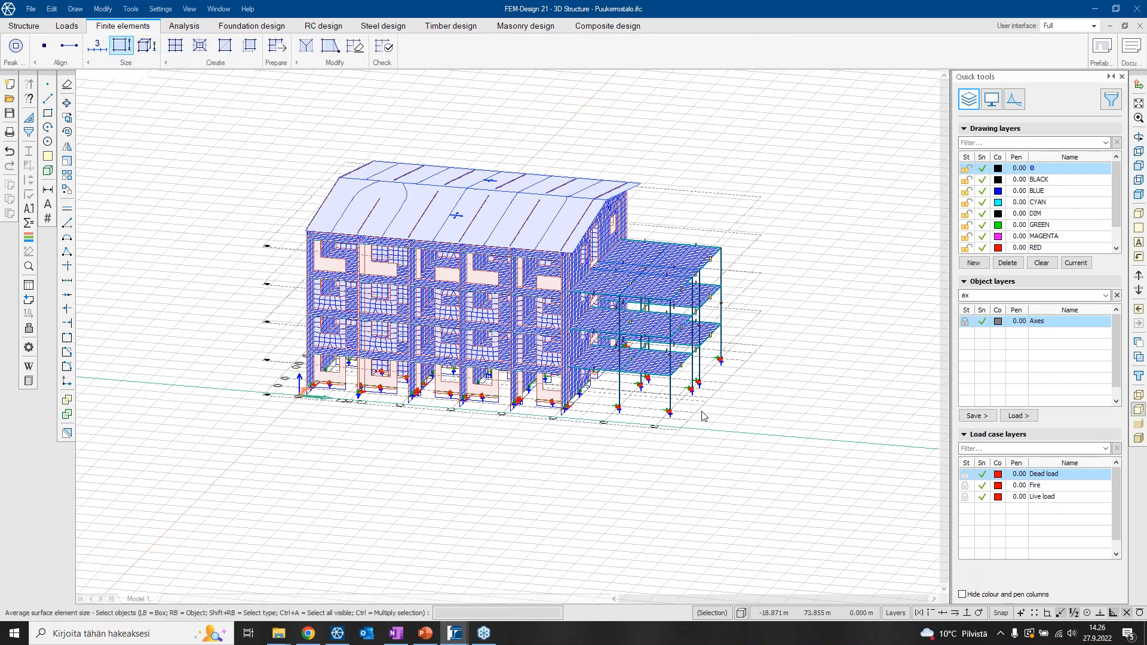
click(804, 485)
click(234, 117)
click(579, 301)
text(1)
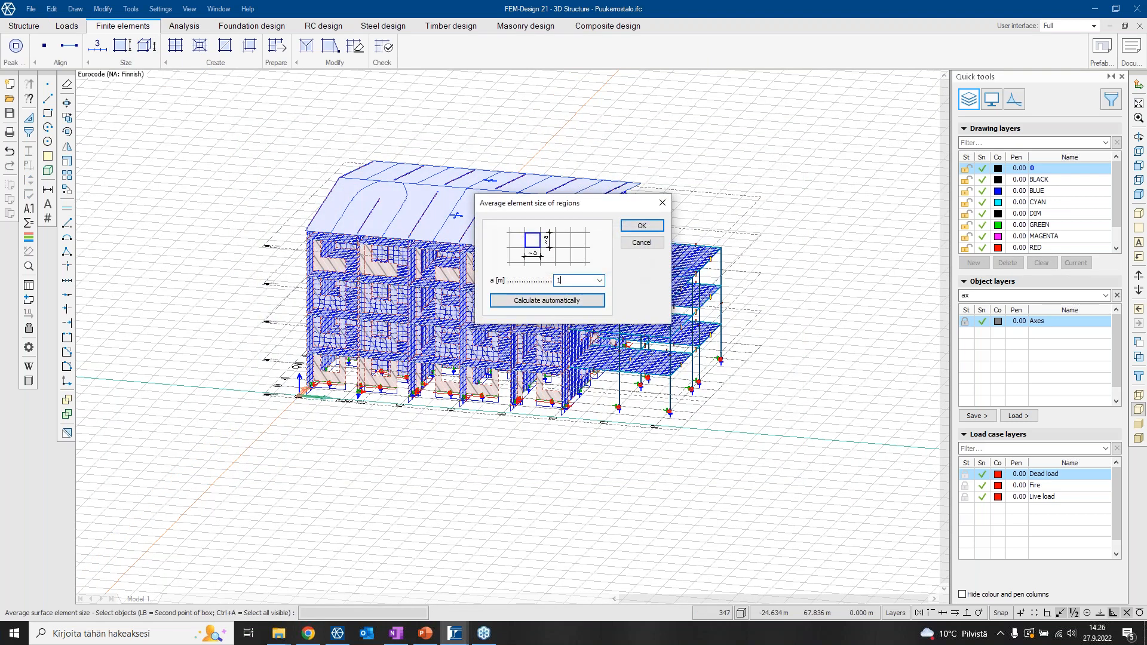
click(646, 234)
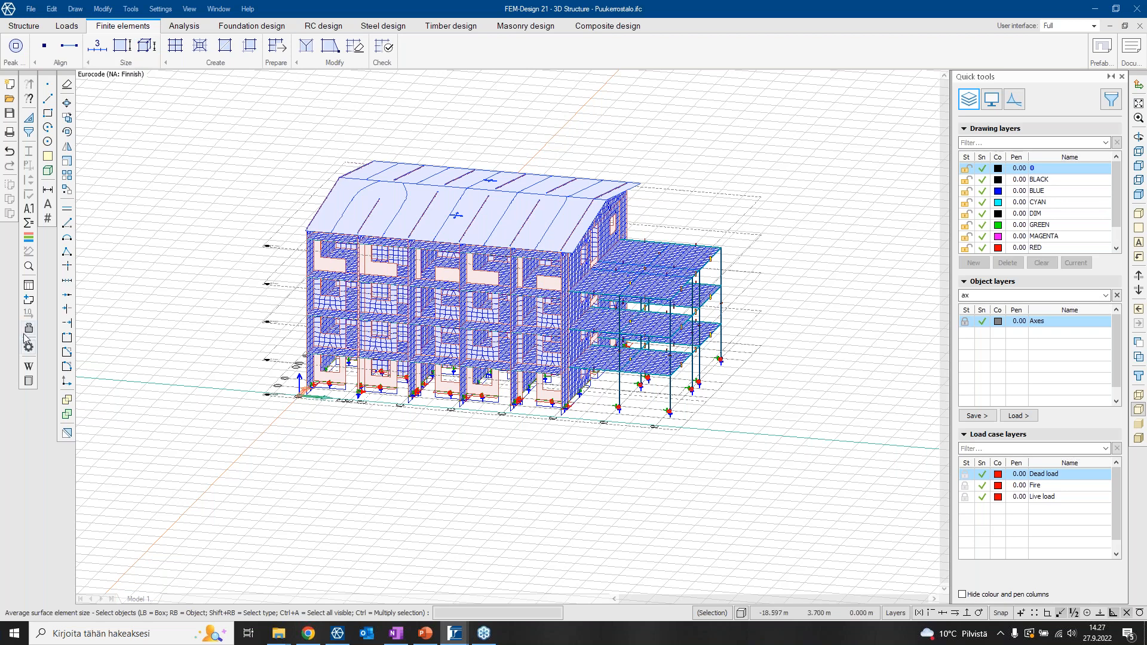
- Review the mesh element settings for calculated average element size and the minimum division number of bars
click(122, 65)
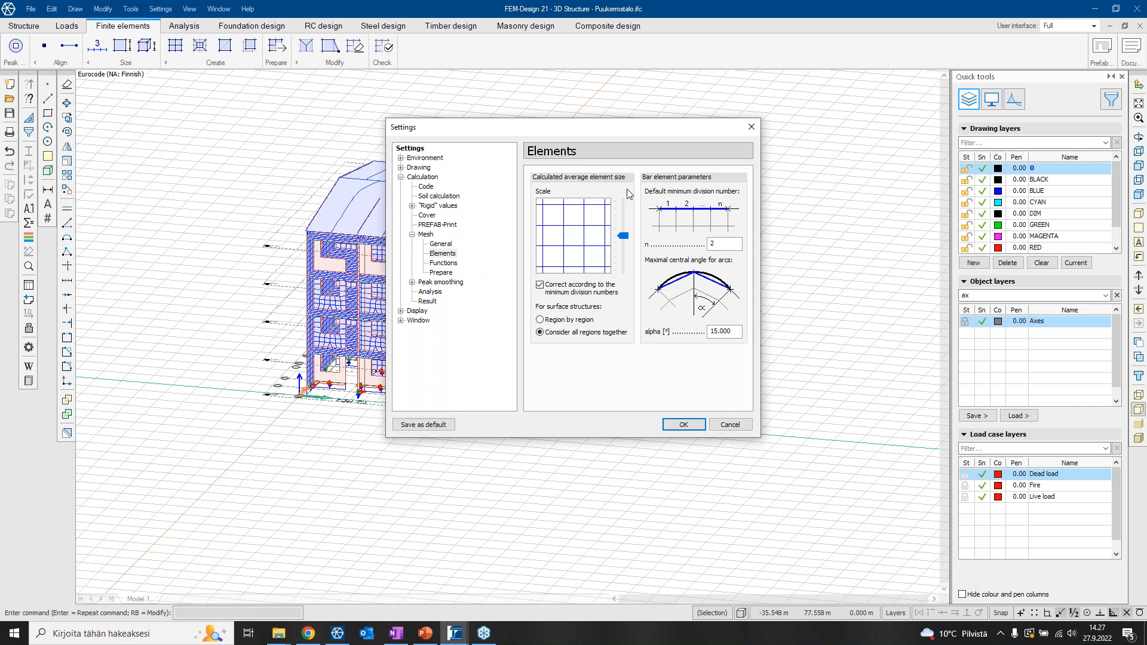
click(752, 127)
drag(652, 127, 756, 152)
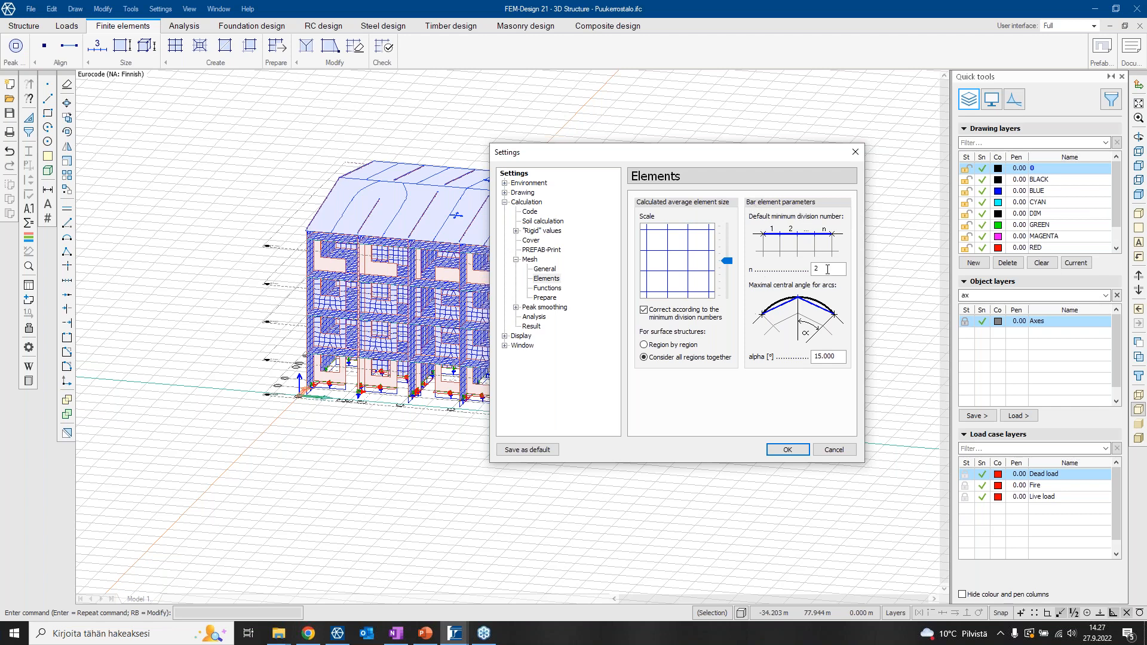
click(799, 451)
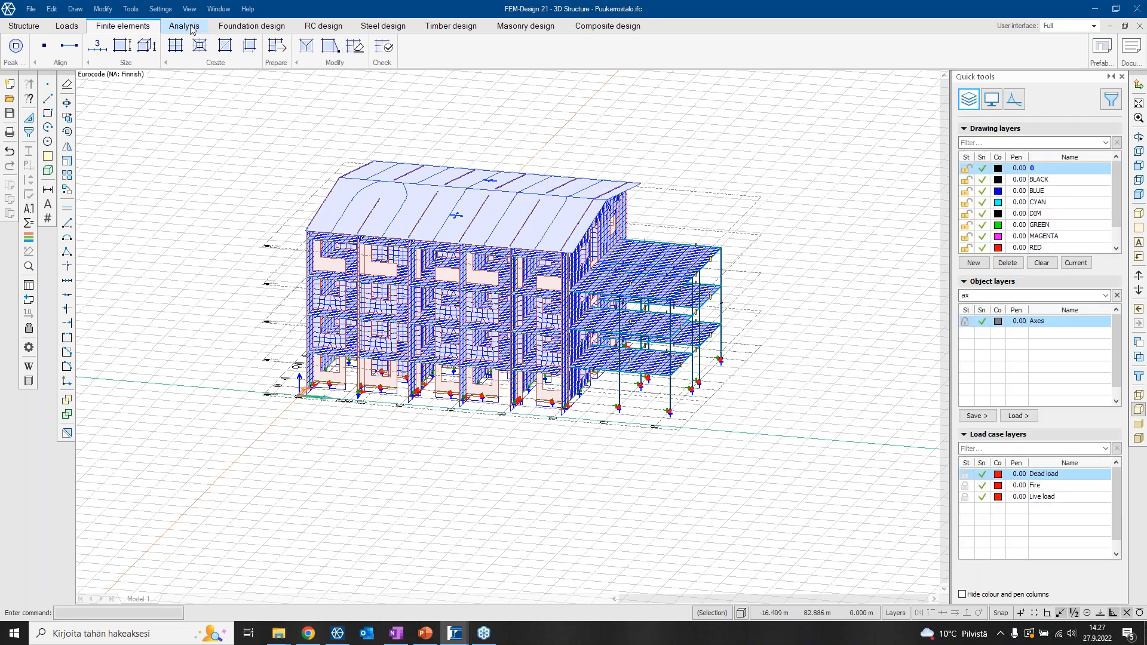
- Generate the finite element mesh for the whole building
click(174, 46)
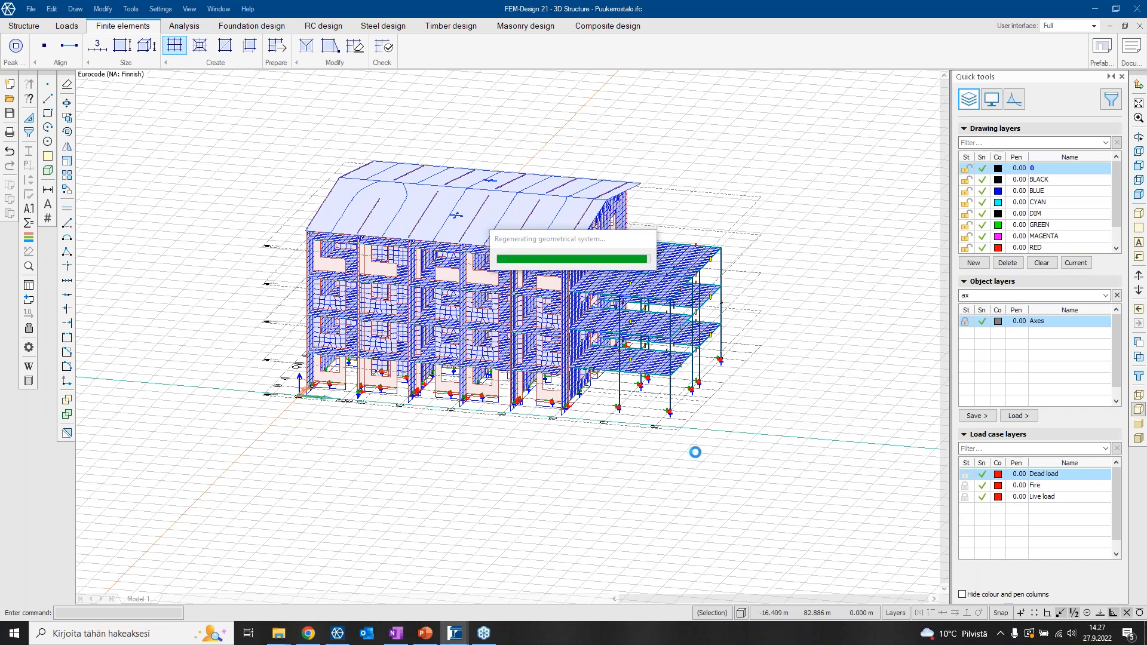
scroll(726, 469, down, 2)
click(825, 509)
click(297, 150)
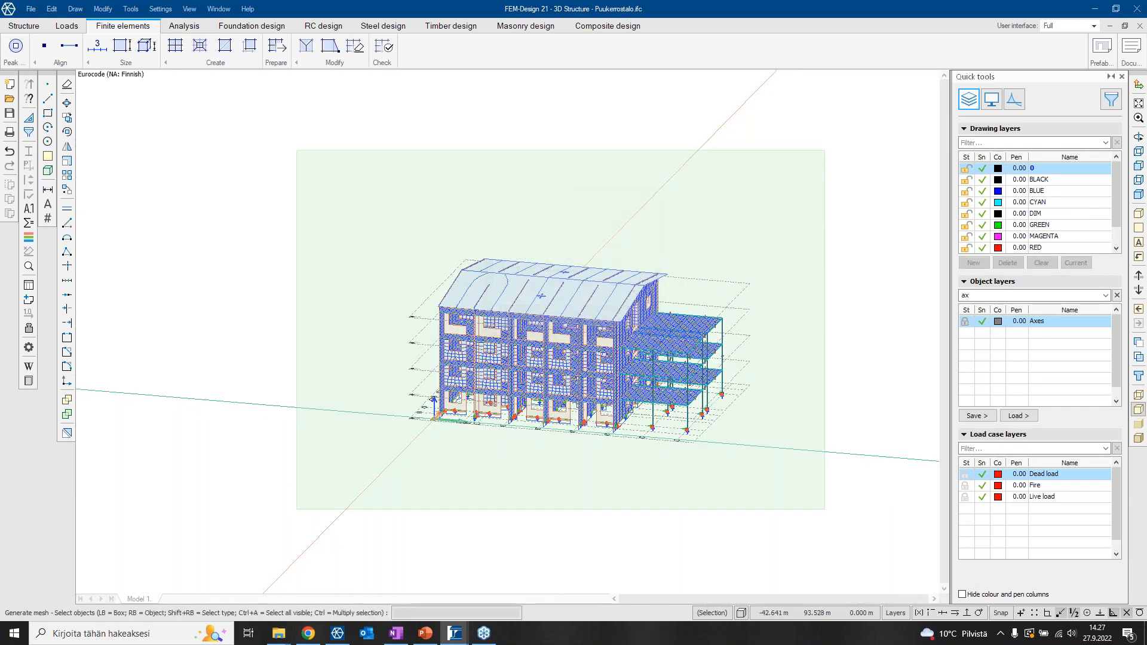
scroll(653, 338, up, 3)
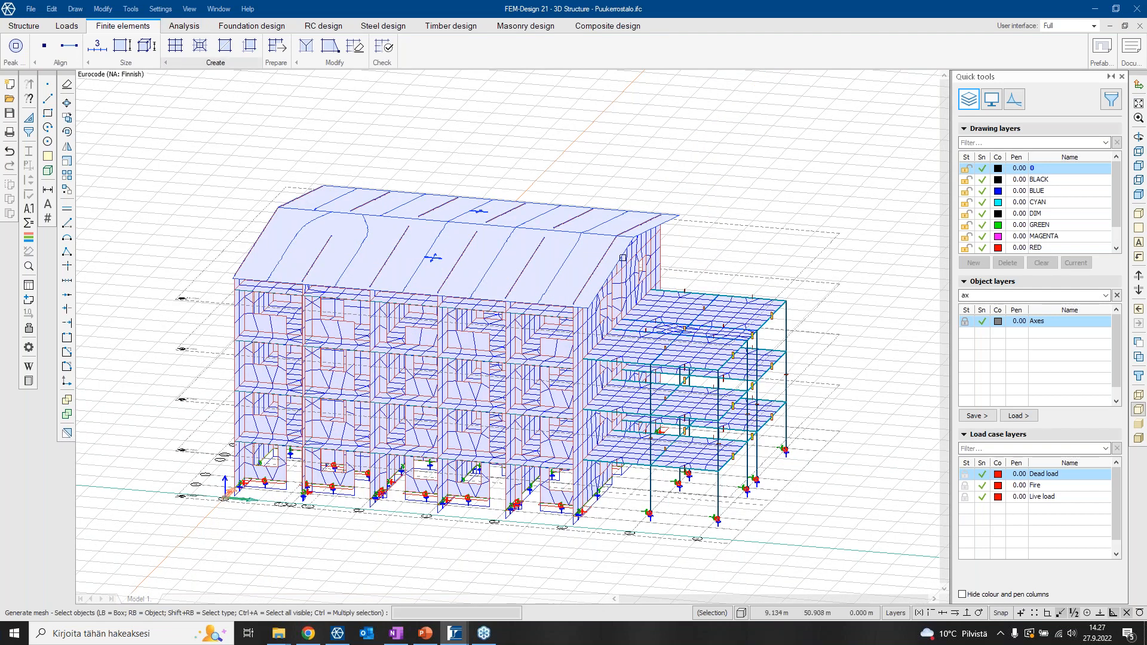
- Run the load combinations calculation with the NLE option cleared for every load combination
click(183, 26)
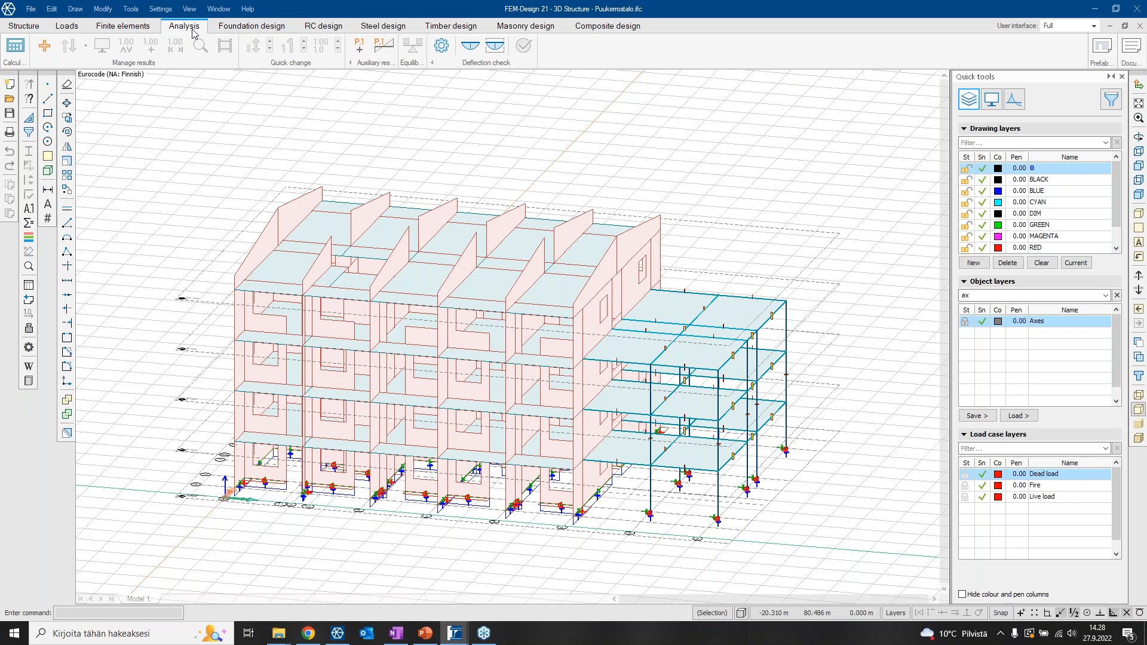
click(15, 46)
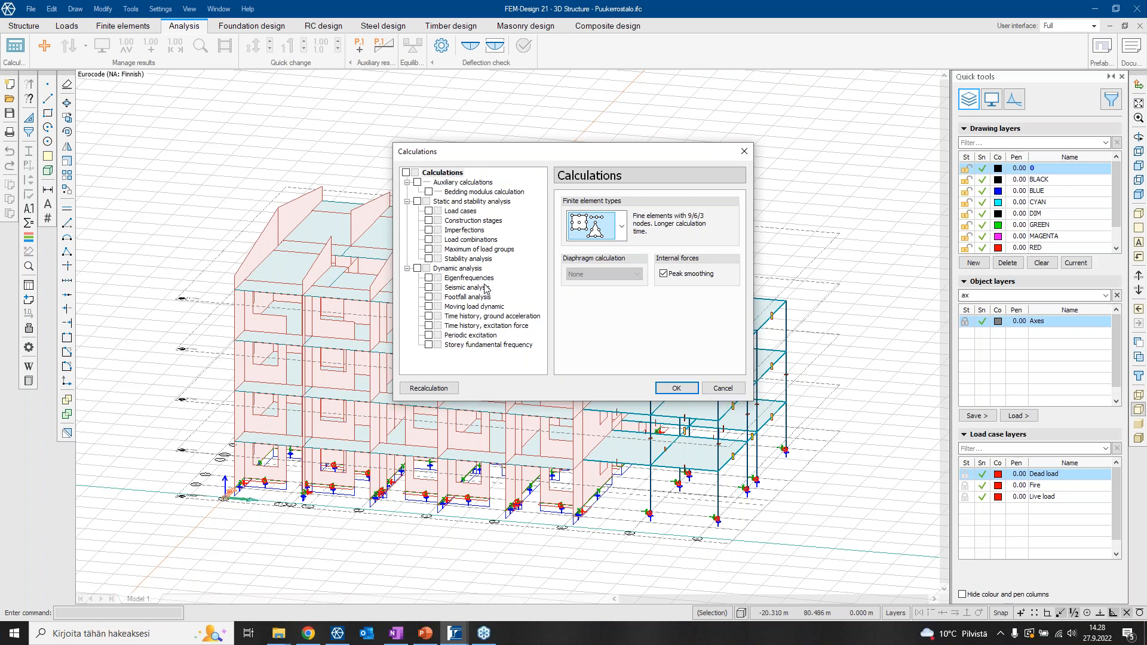
click(429, 239)
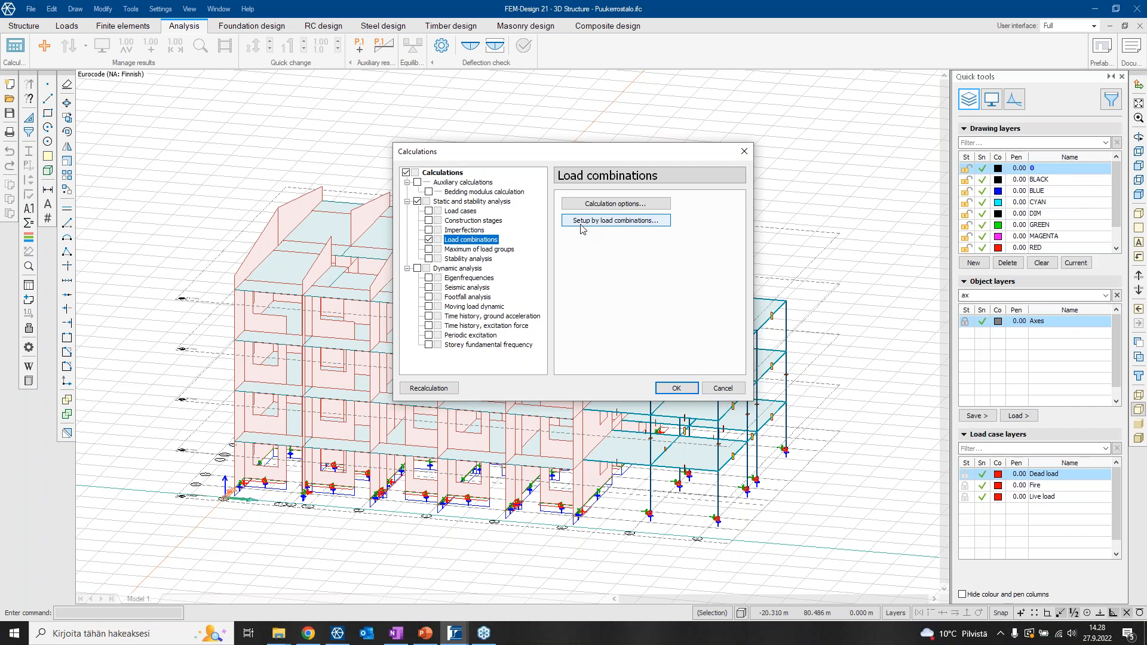
click(620, 226)
drag(554, 212, 577, 178)
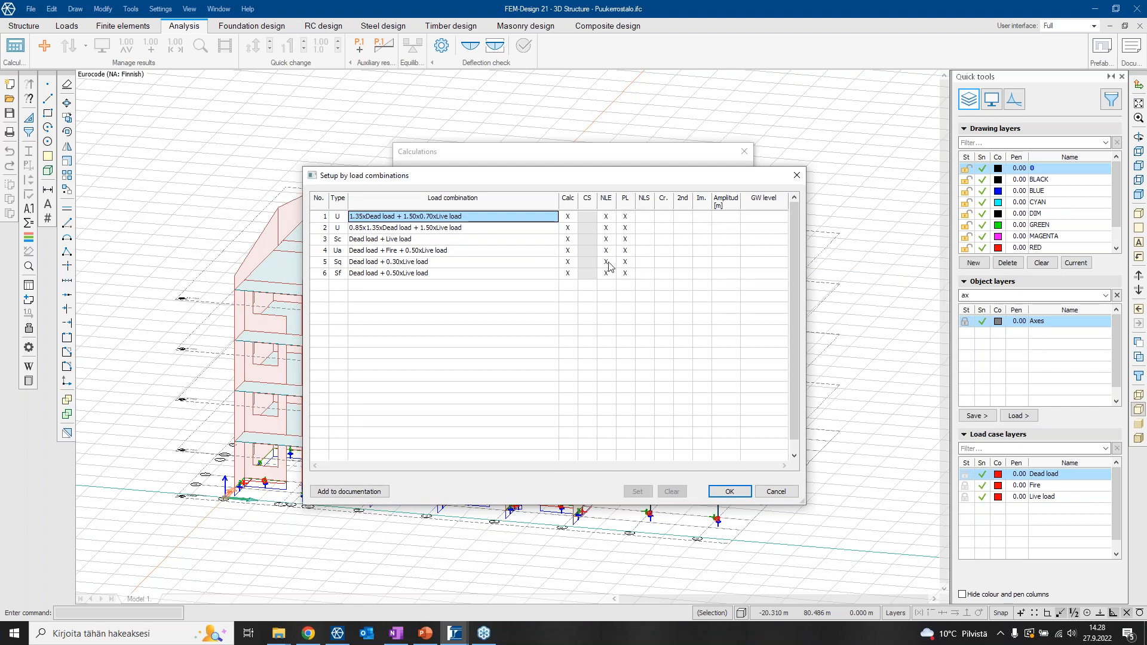
click(605, 218)
shift+click(607, 274)
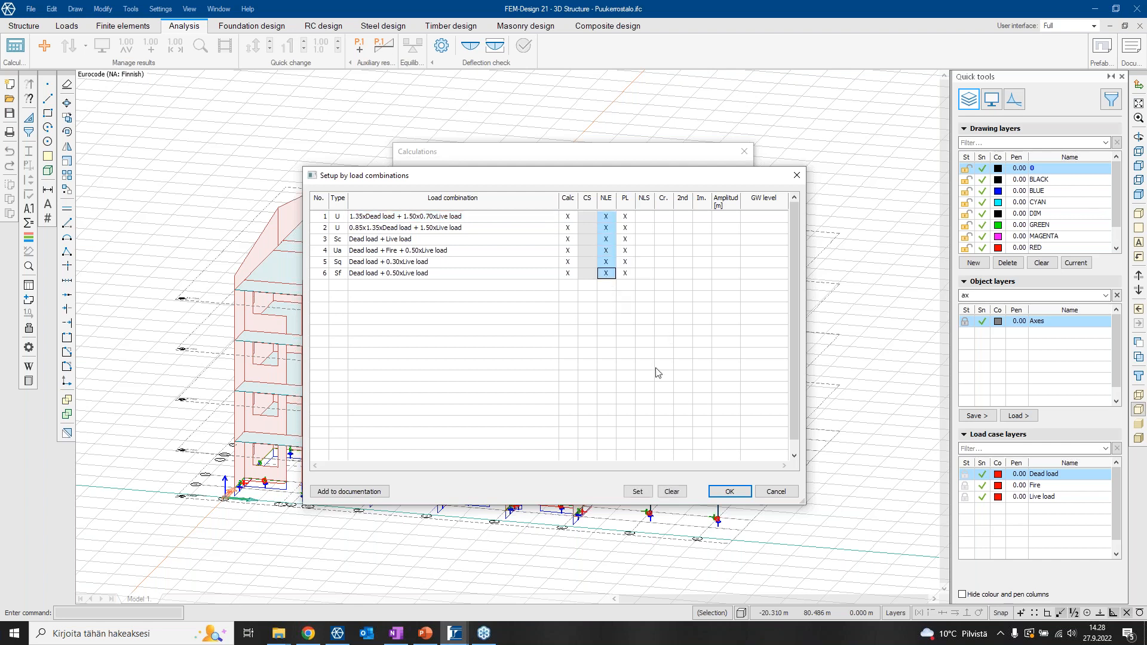
click(671, 491)
click(730, 491)
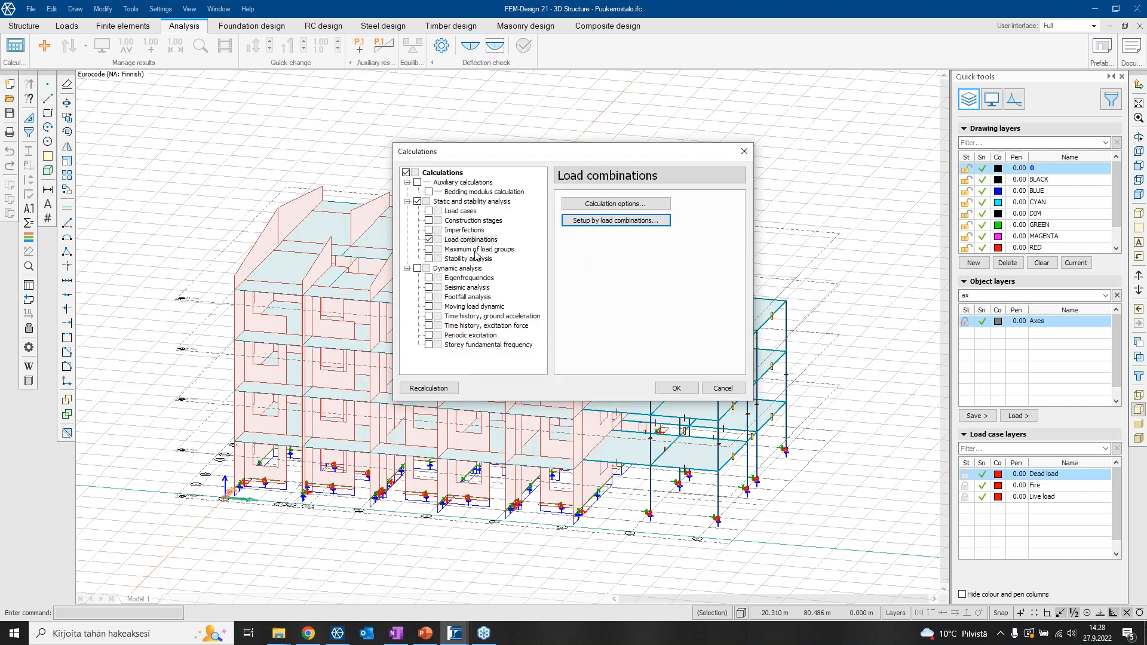
click(678, 388)
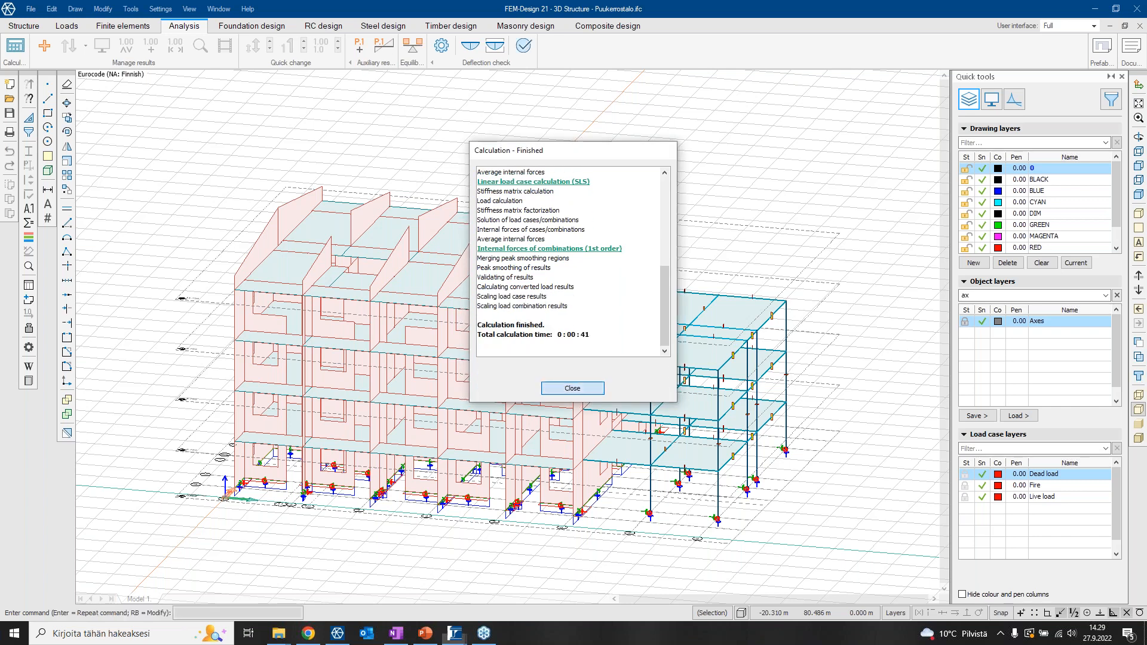
click(578, 388)
- Try to prepare the finite element mesh of the building's plates and walls
click(131, 27)
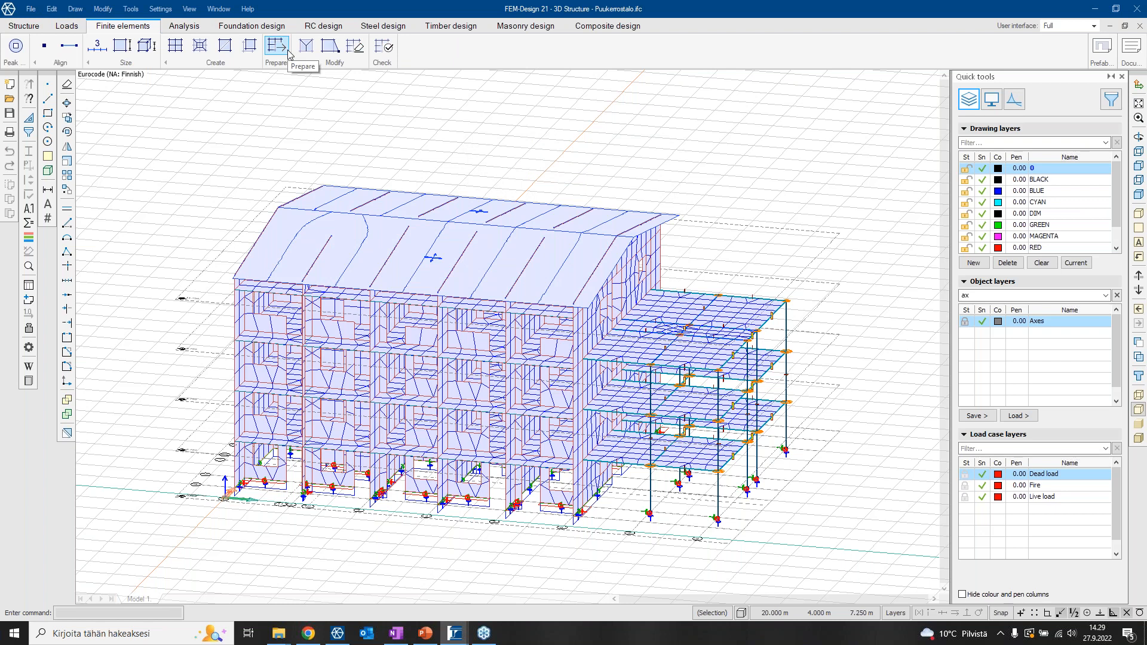
click(288, 53)
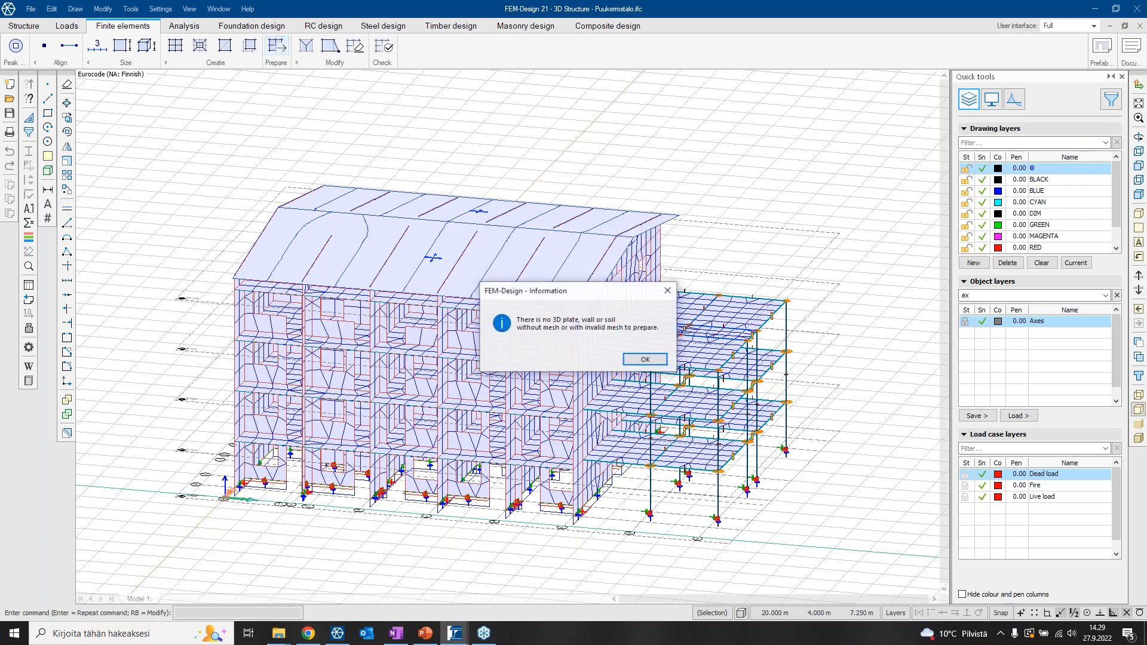
click(645, 360)
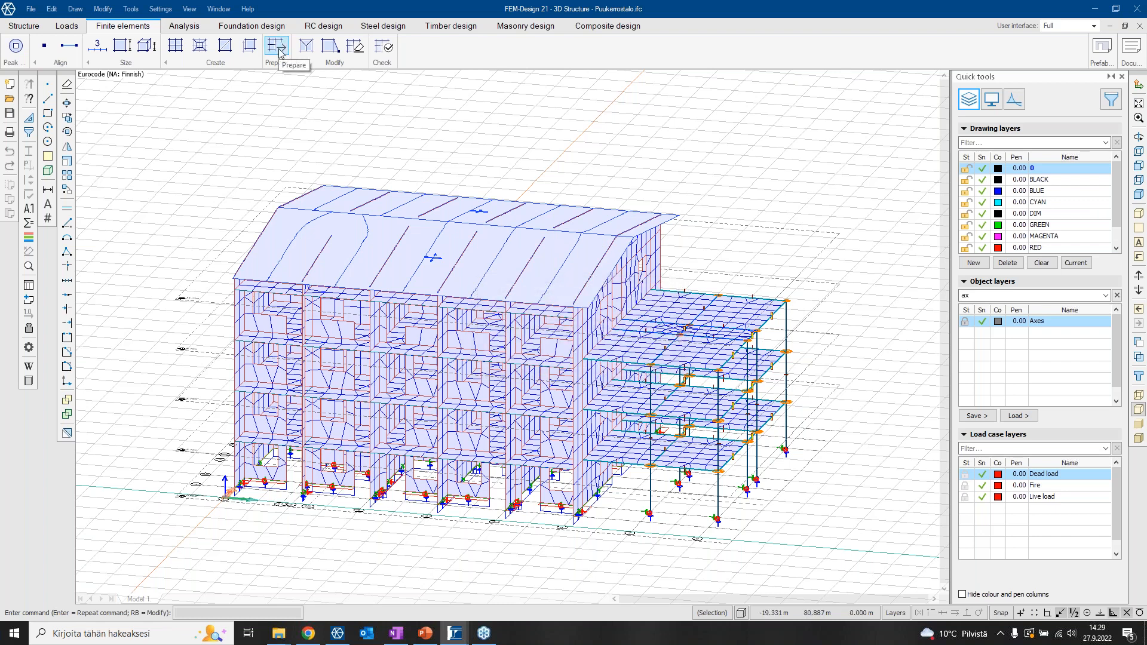
click(27, 33)
click(126, 55)
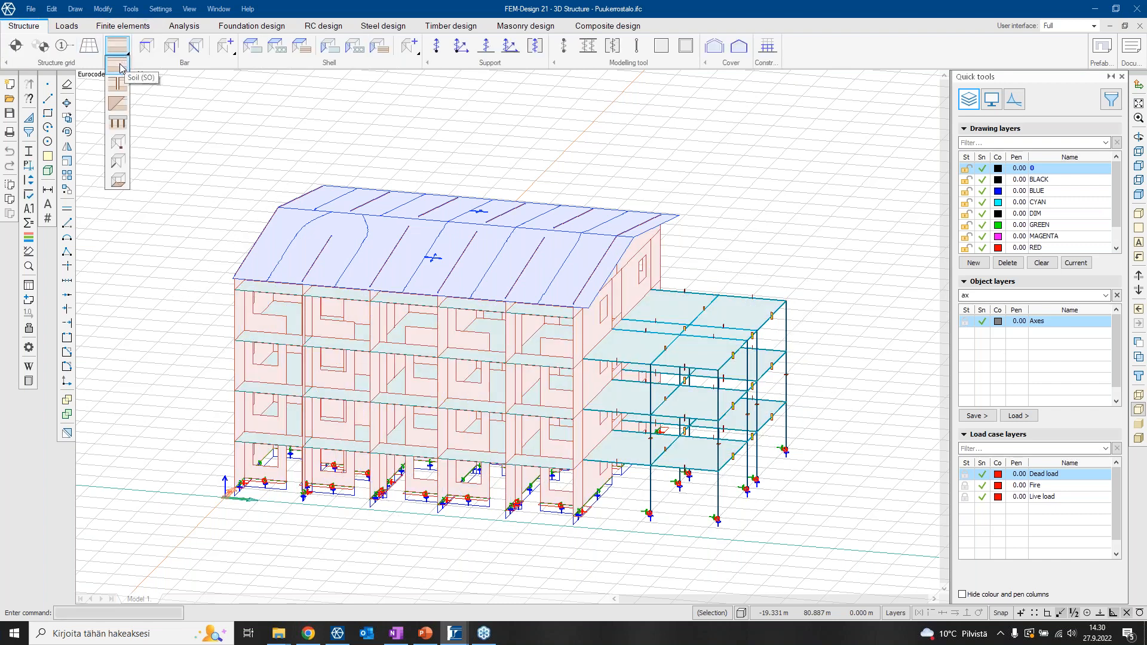
click(120, 67)
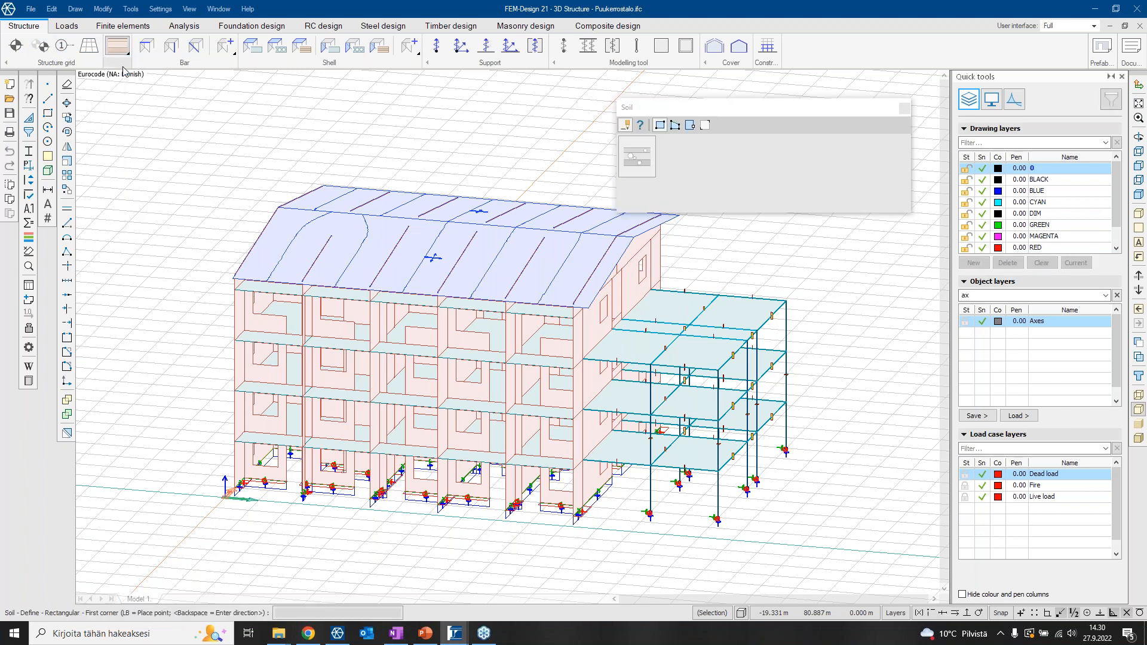
scroll(797, 290, down, 2)
middle_drag(659, 309, 533, 377)
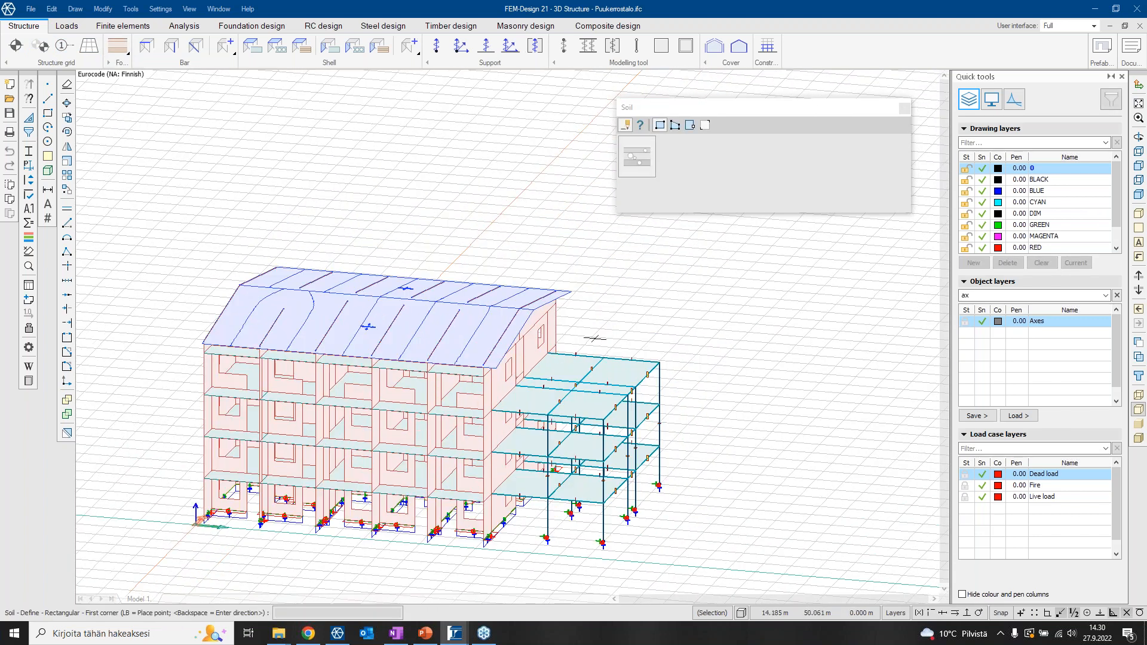
scroll(323, 319, down, 2)
click(904, 108)
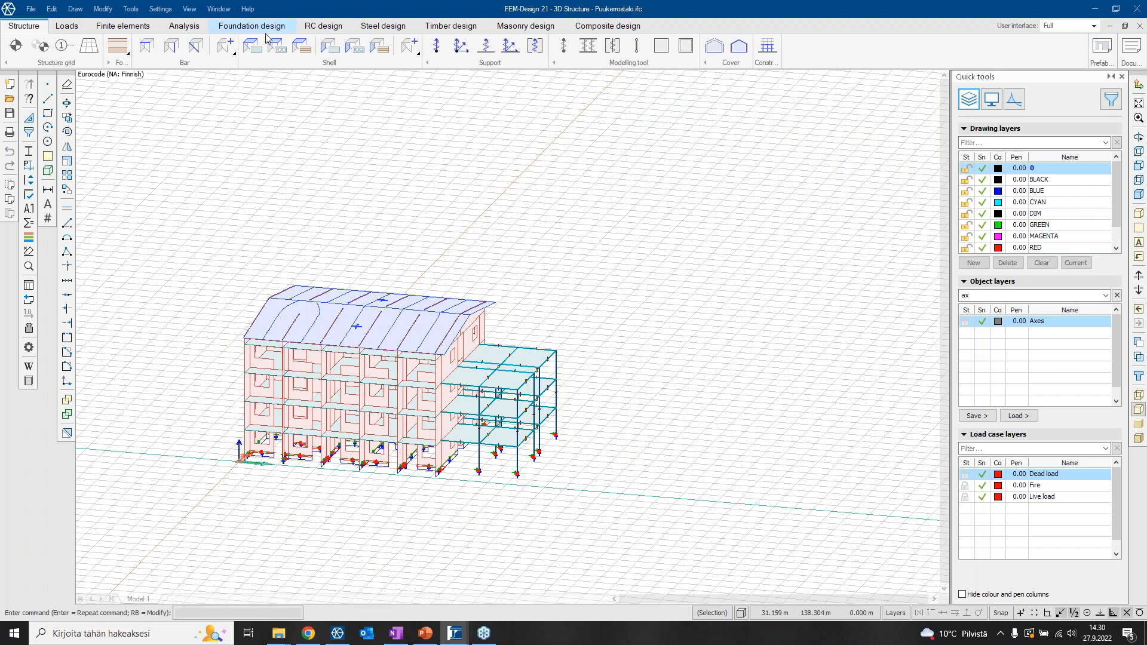
- Try to prepare the finite element mesh of the whole building model
click(122, 25)
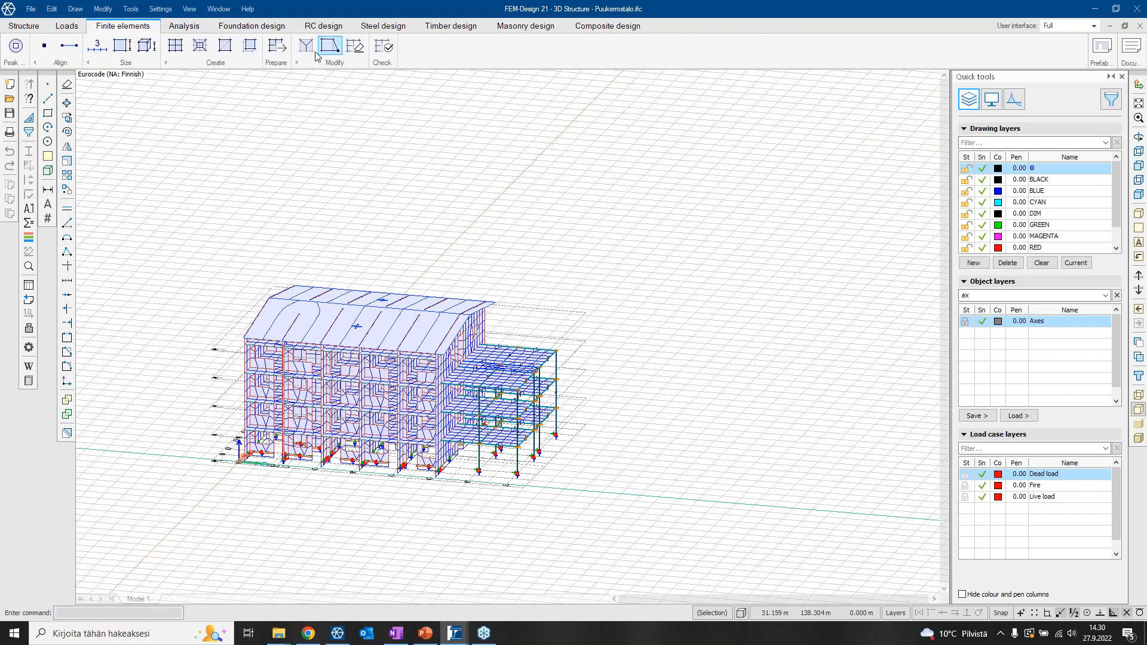
click(277, 50)
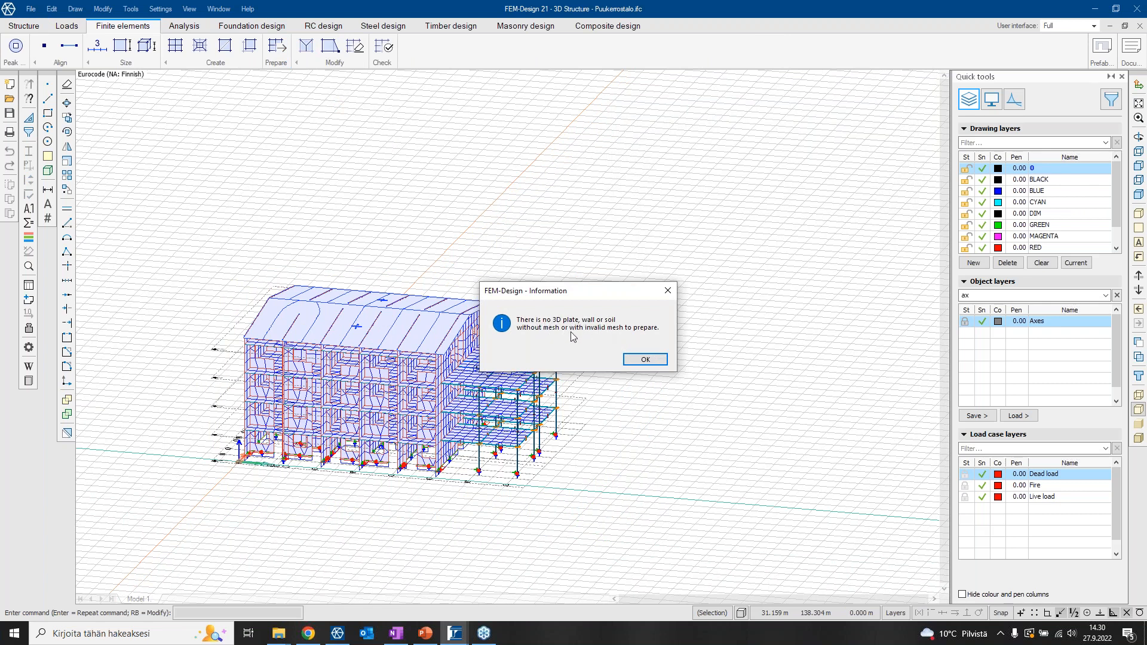
click(667, 290)
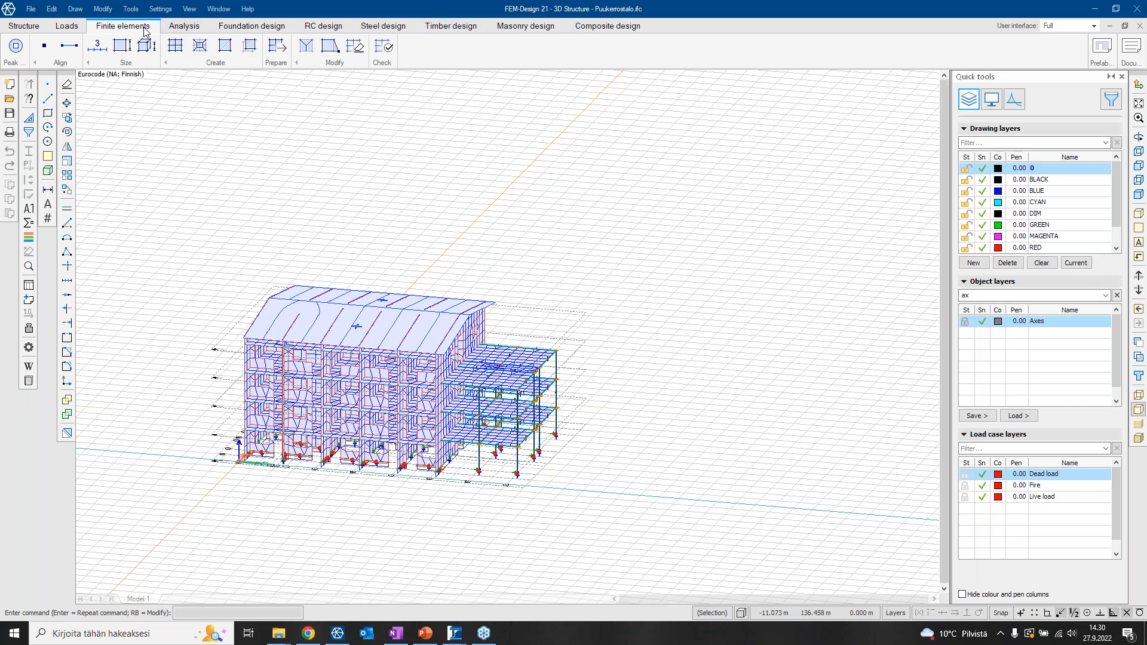
- Review the seismic, eigenfrequency, footfall and moving load dynamic options in the analysis calculations, and leave without calculating
click(181, 27)
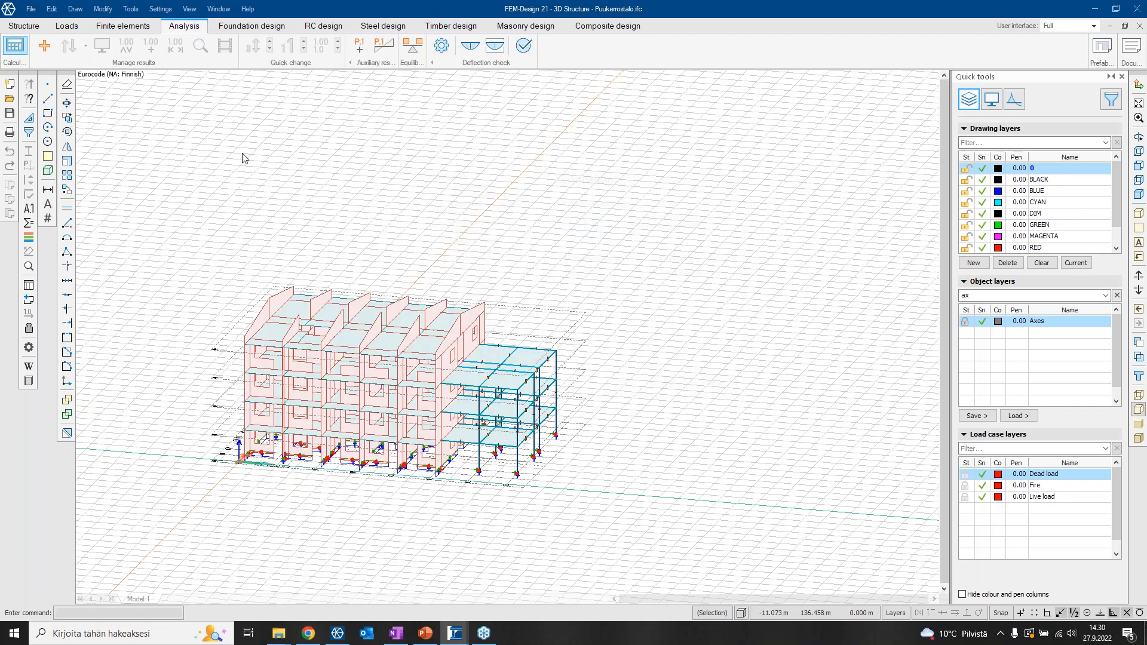
click(453, 290)
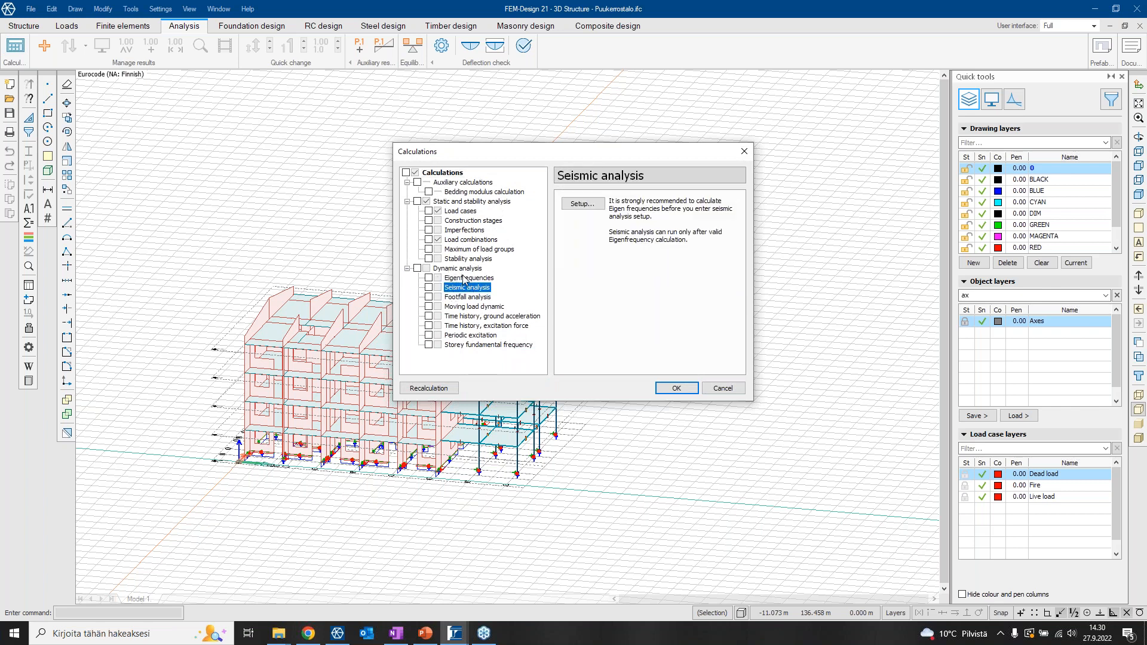
click(457, 279)
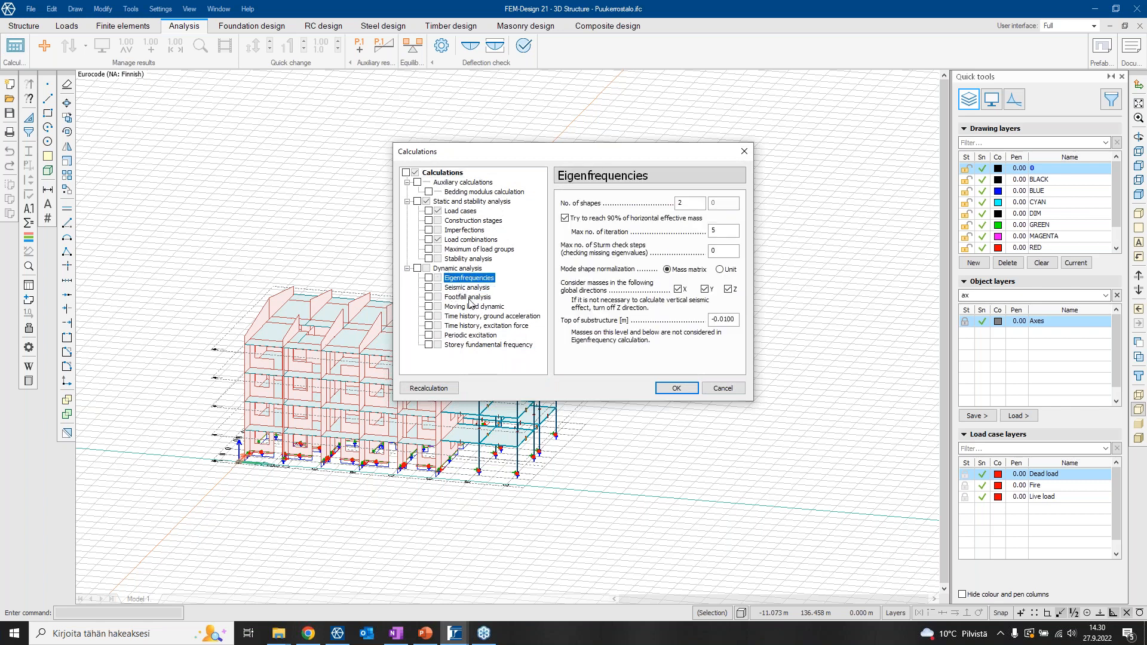
click(468, 297)
click(475, 307)
click(723, 388)
- View the live loads acting on the roof and the side extension of the building
click(66, 26)
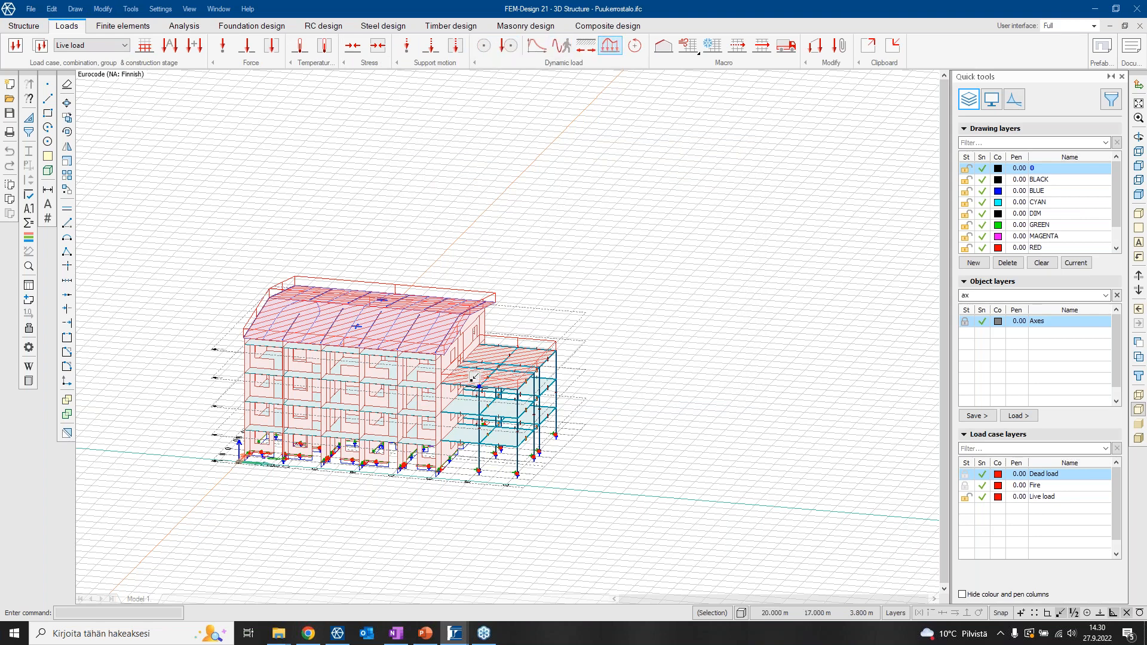
scroll(466, 385, up, 3)
scroll(407, 371, down, 3)
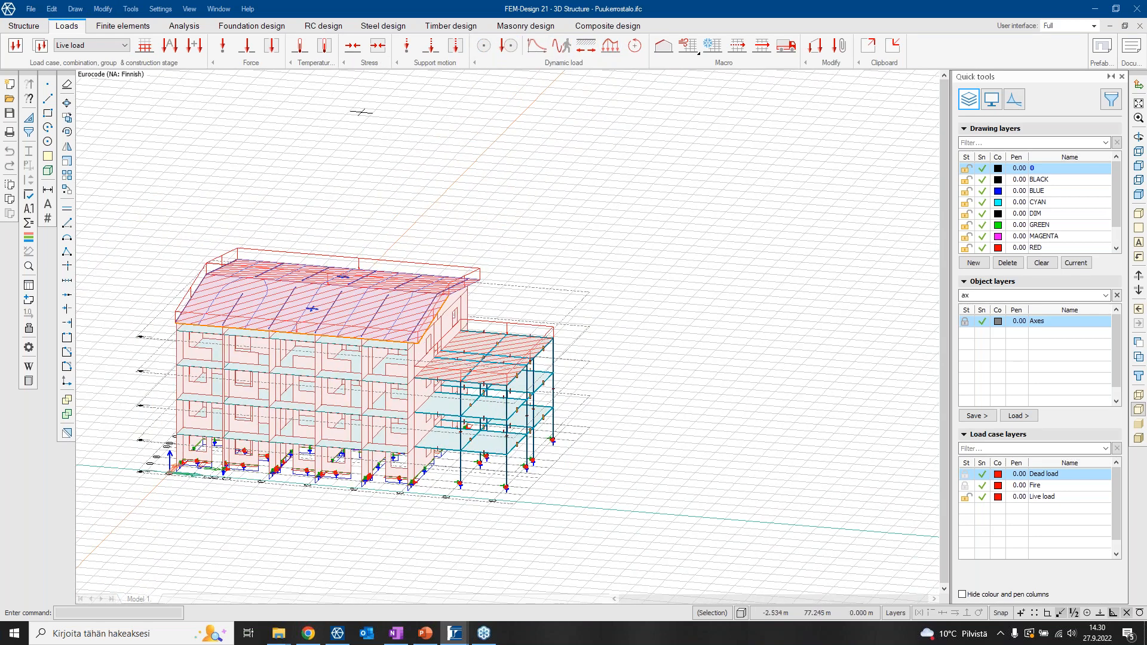
- Display the translational displacements for the load combination 1.35xDead load + 1.50x0.70xLive load as a colour palette
click(184, 27)
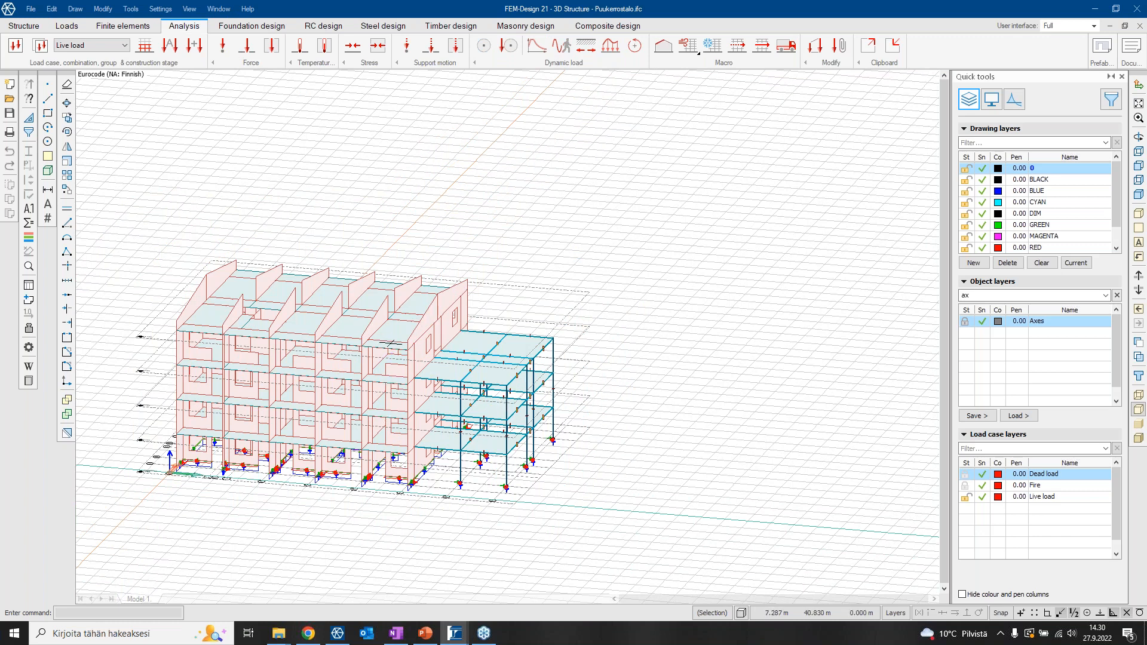
click(1013, 99)
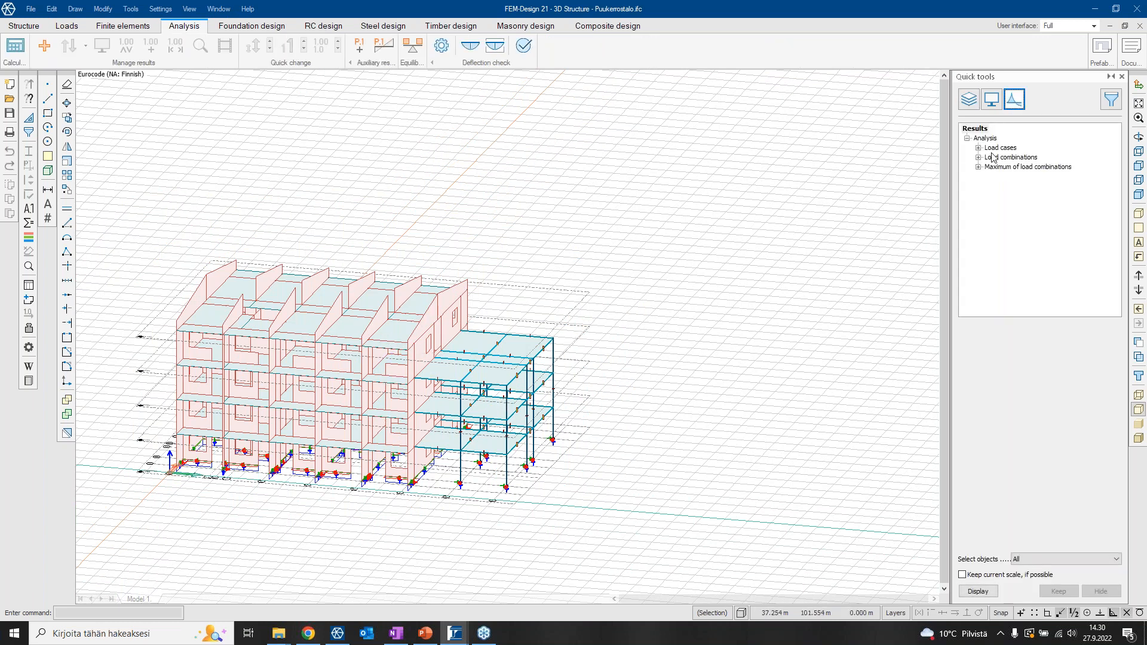
middle_drag(710, 259, 835, 232)
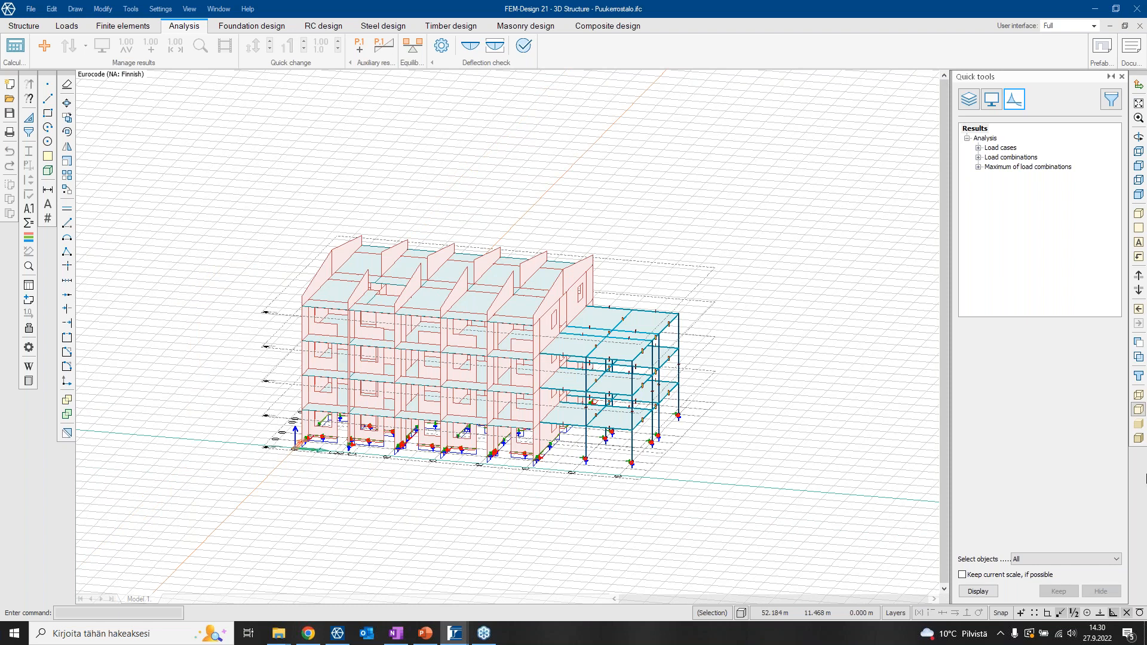
click(979, 157)
click(1000, 168)
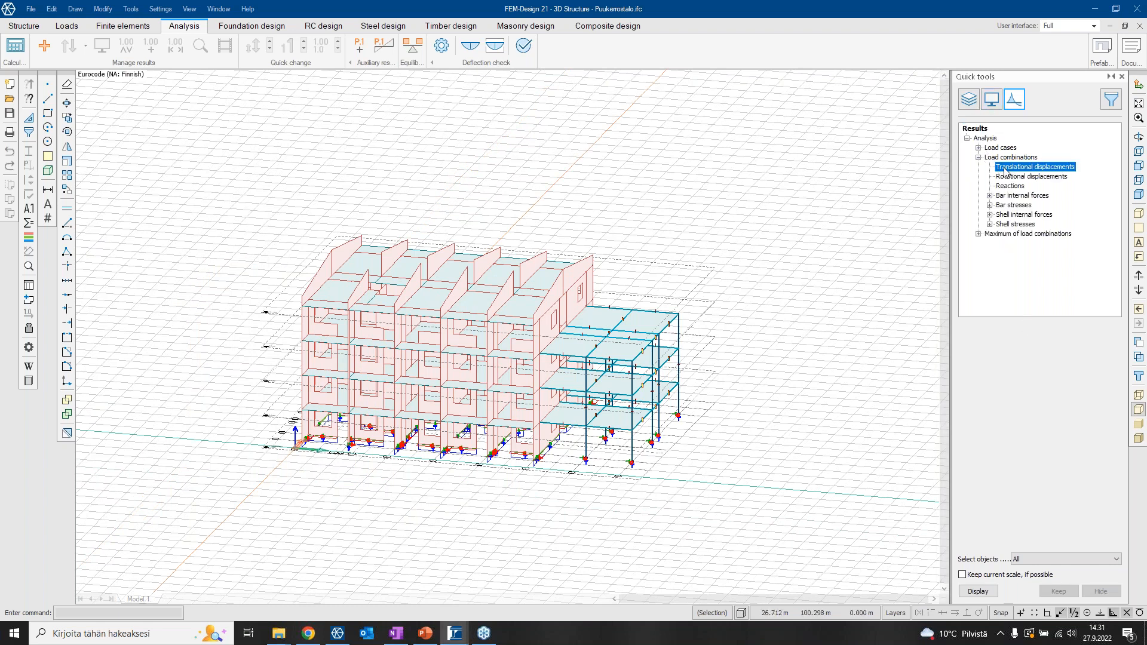
click(968, 535)
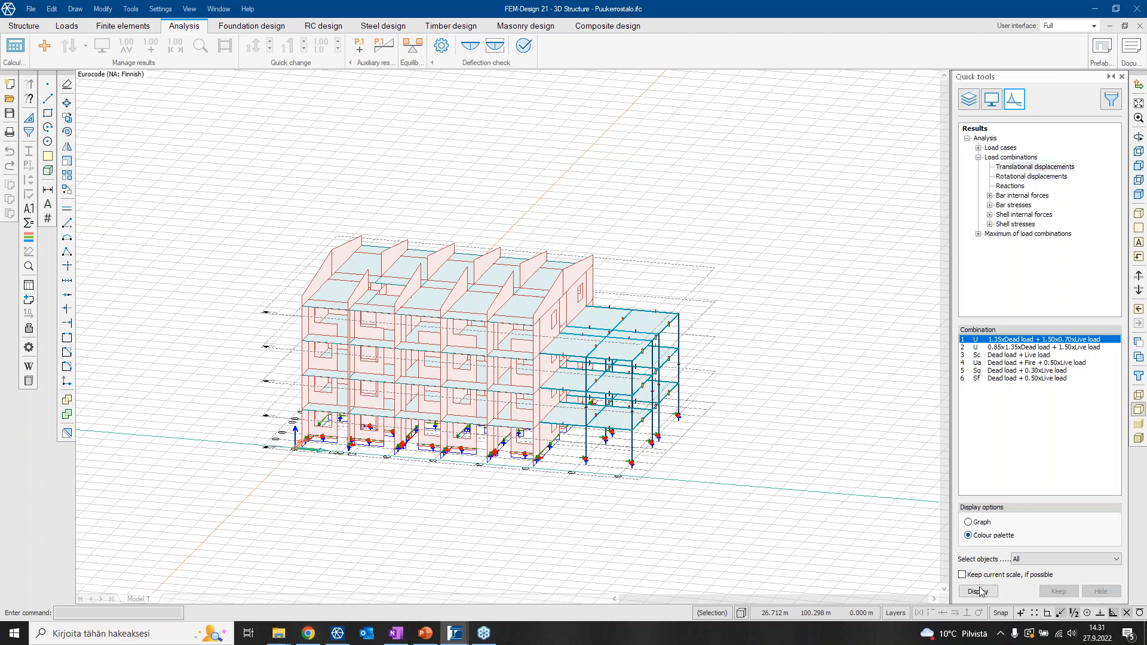
click(966, 594)
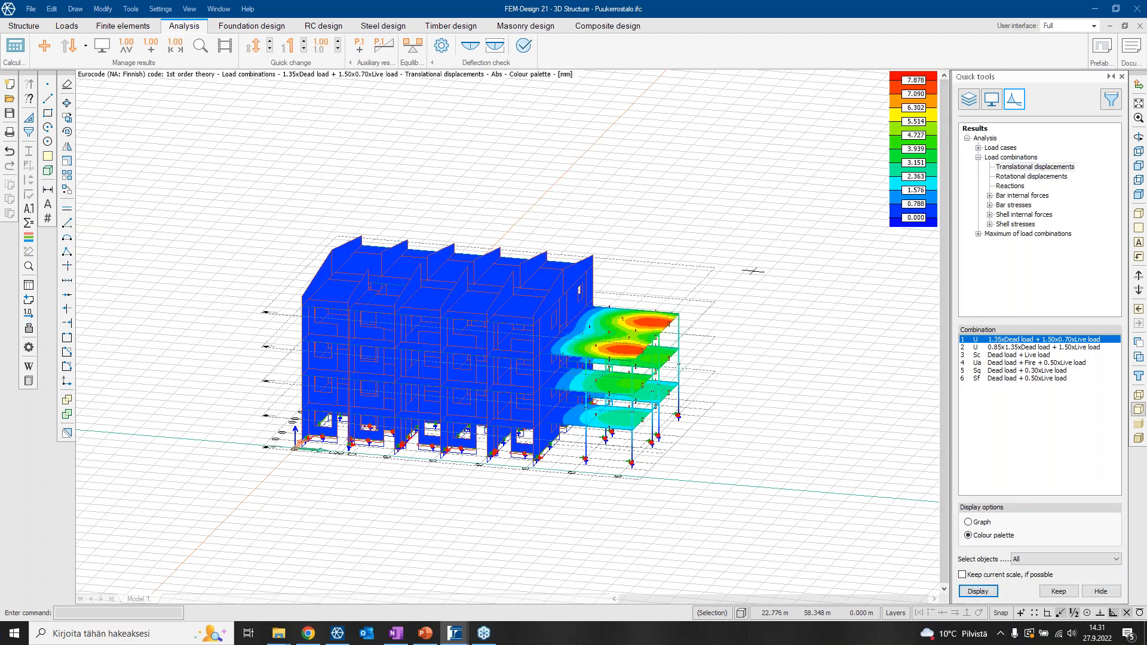
- Adjust the displacement display options so the colour palette is drawn on the deformed shape with element mesh lines
scroll(639, 368, up, 2)
scroll(670, 310, up, 2)
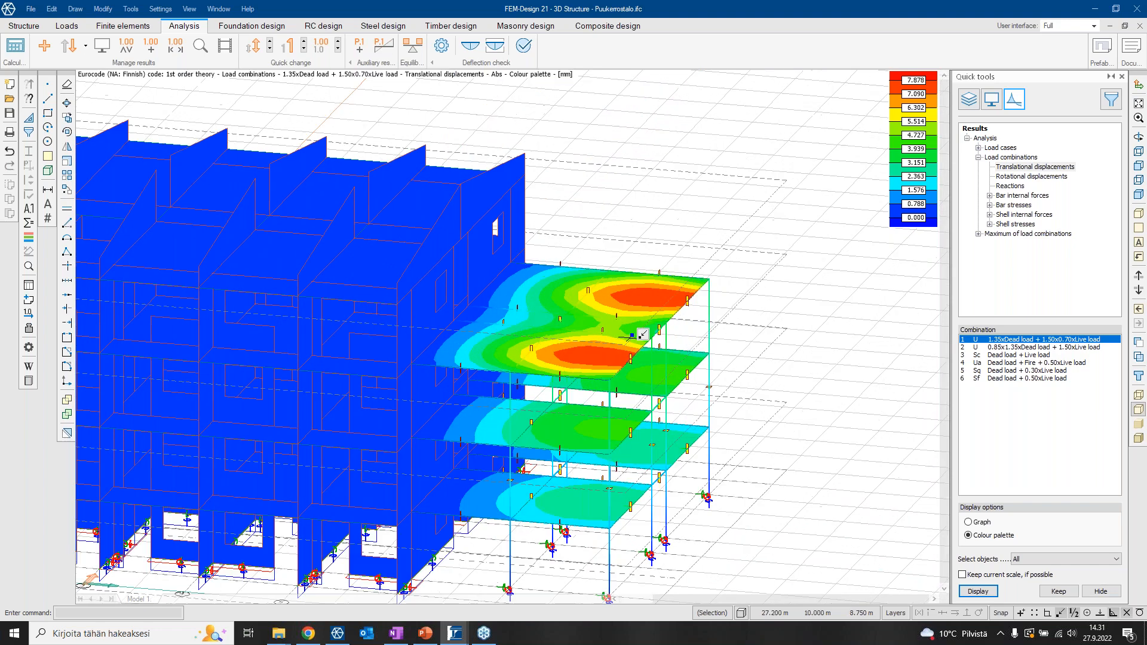
scroll(672, 319, up, 3)
scroll(669, 329, down, 3)
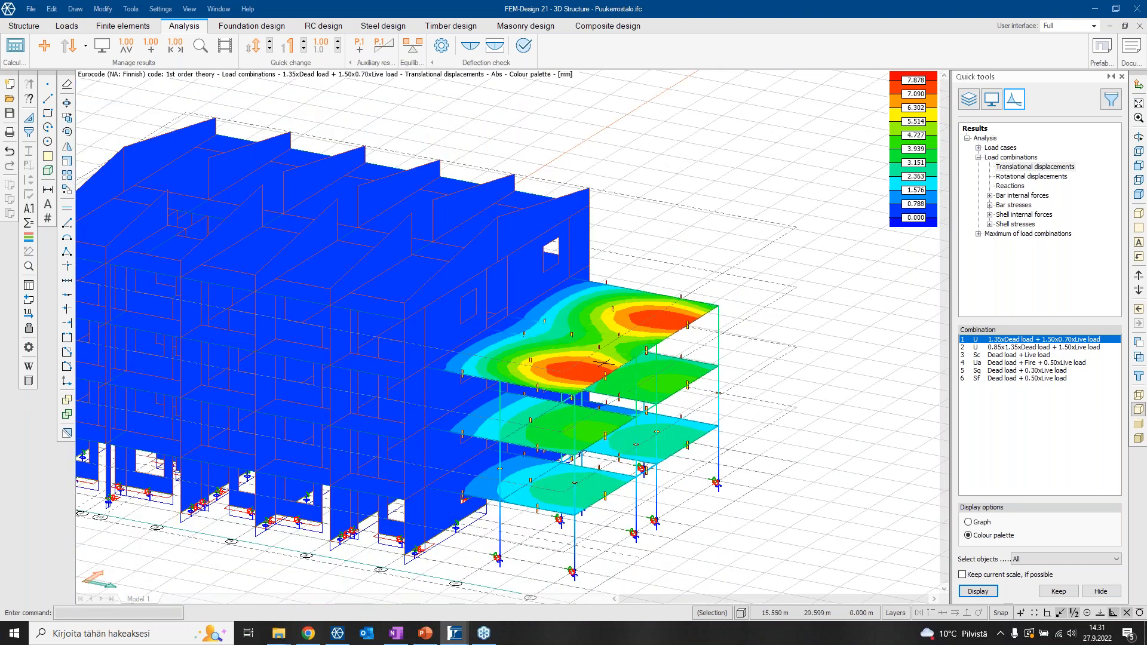
click(102, 52)
click(637, 156)
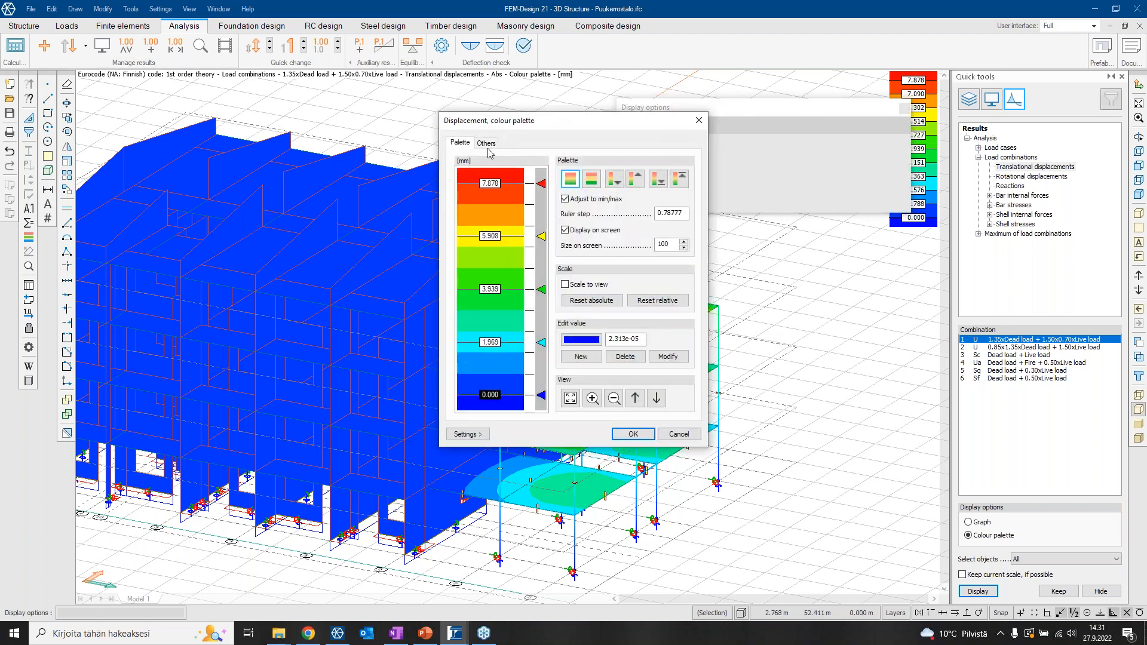
click(486, 143)
click(646, 435)
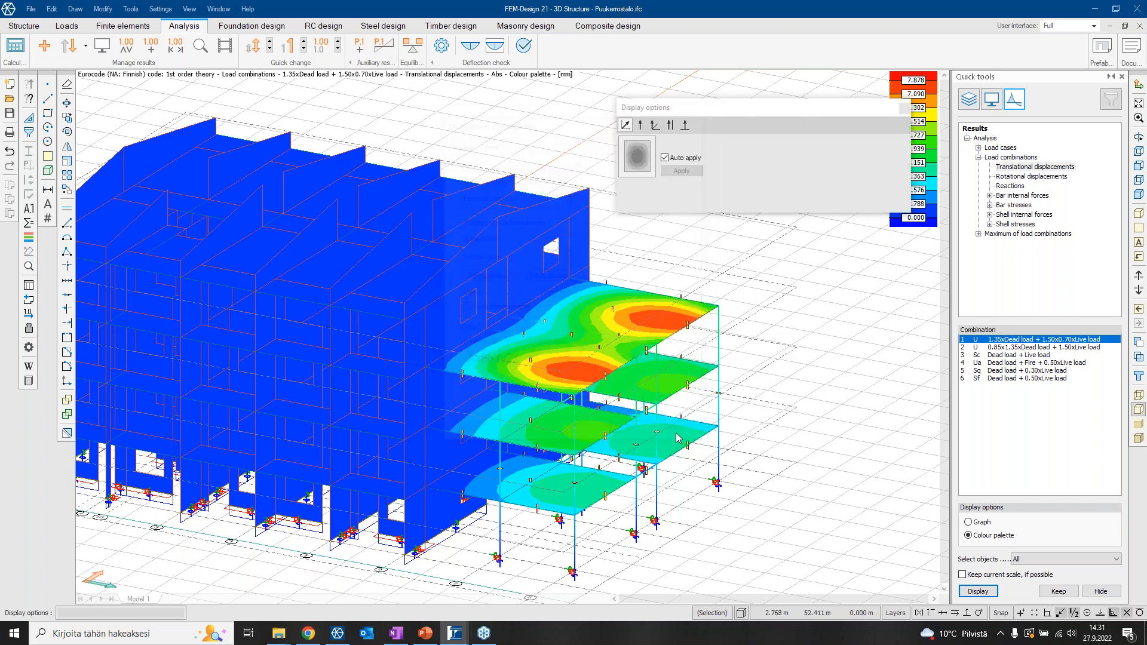
- Examine the deformed floor slabs and columns of the side extension and the whole building's displacements from several views
middle_drag(646, 394, 597, 347)
scroll(596, 347, up, 2)
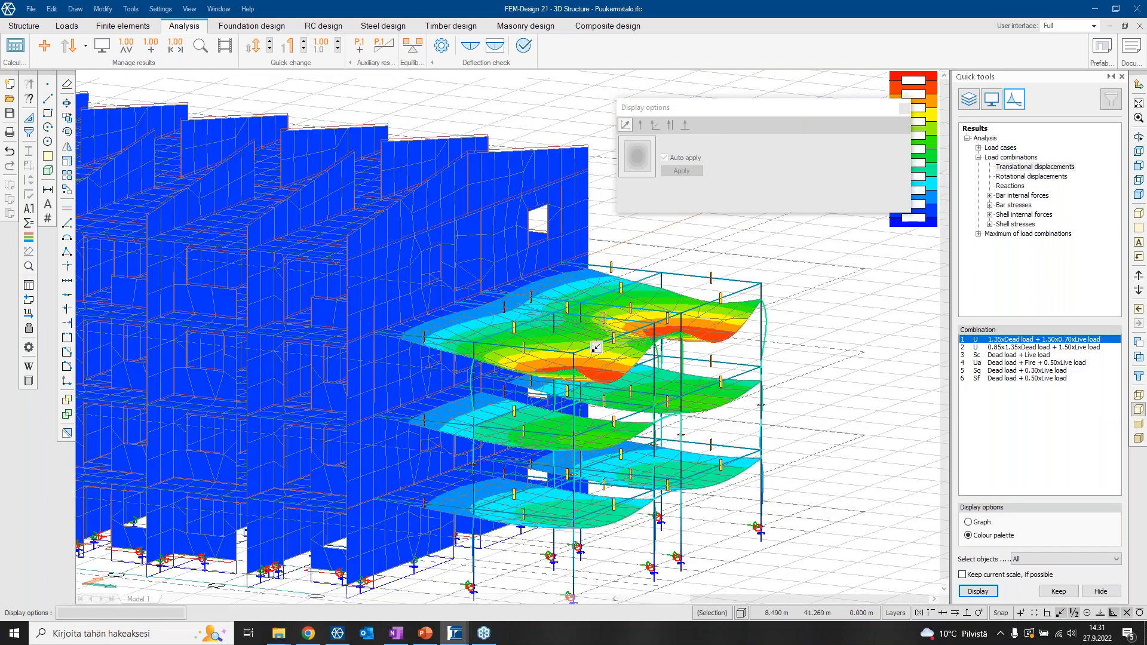
scroll(596, 348, down, 4)
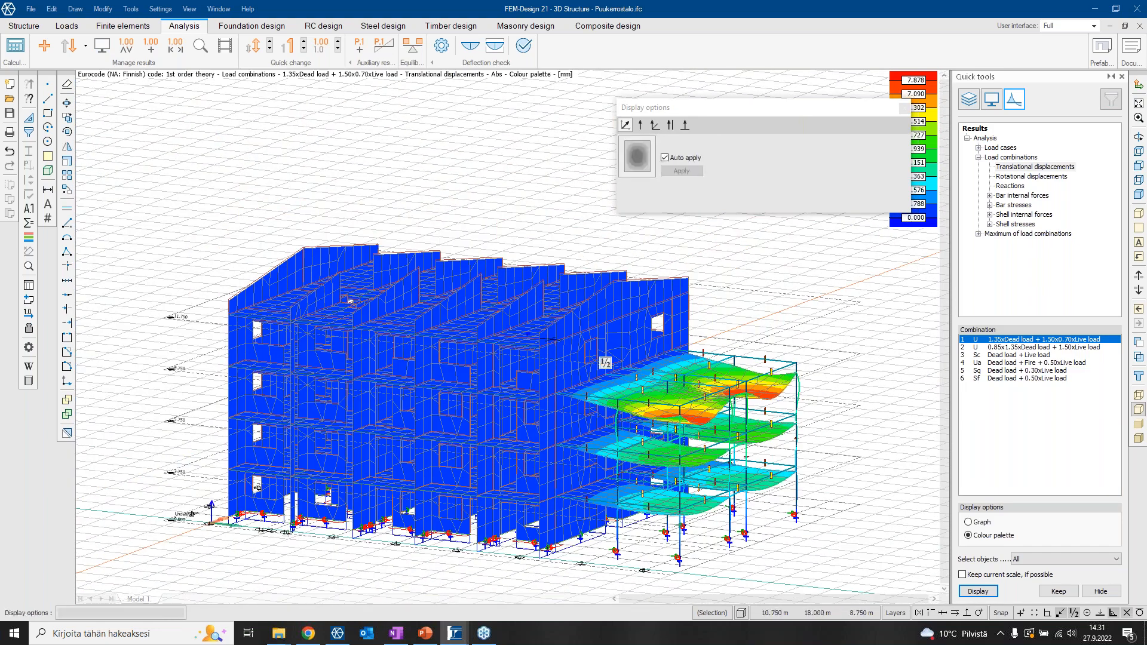
middle_drag(550, 411, 545, 410)
drag(758, 108, 673, 121)
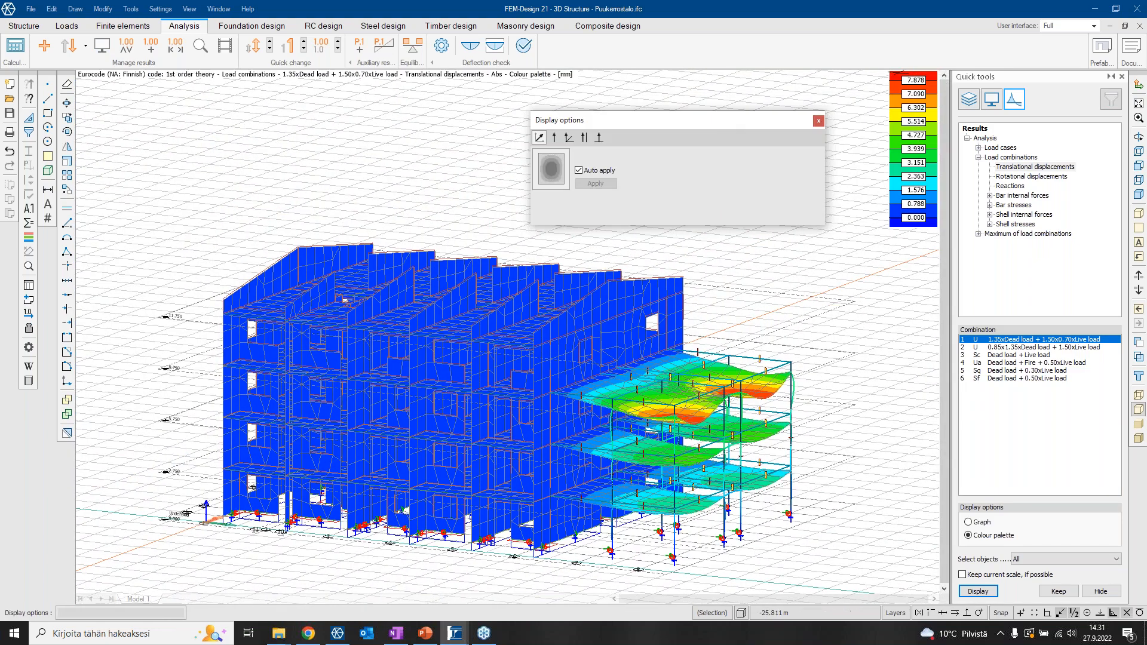
middle_drag(809, 438, 708, 332)
scroll(707, 332, down, 1)
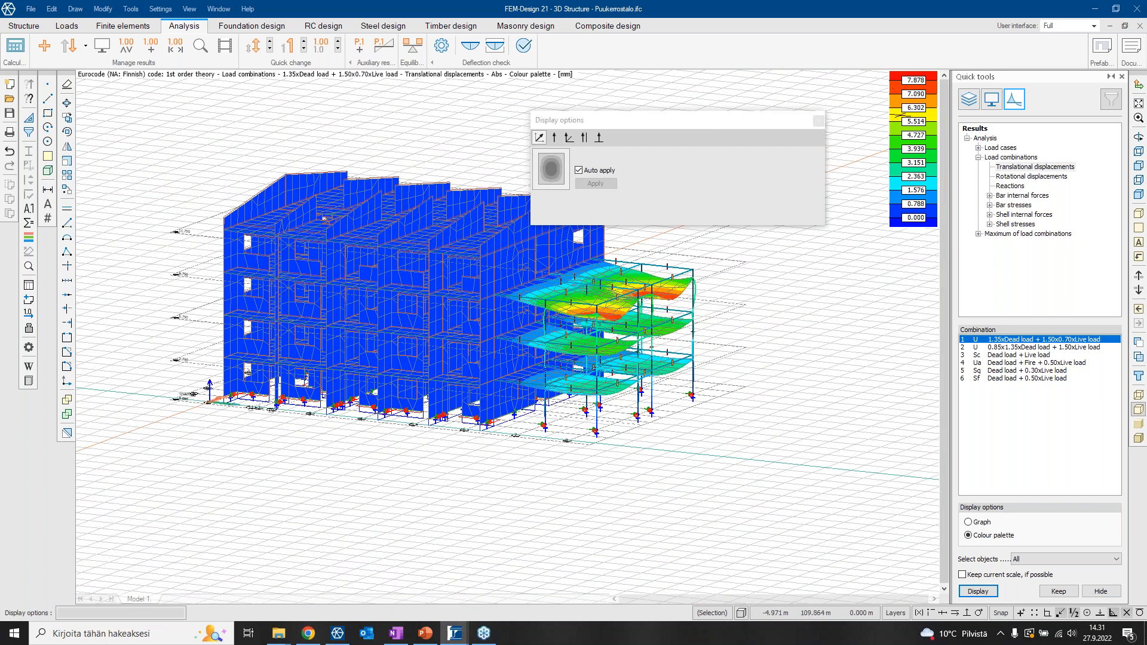
scroll(663, 456, down, 4)
middle_drag(662, 457, 529, 456)
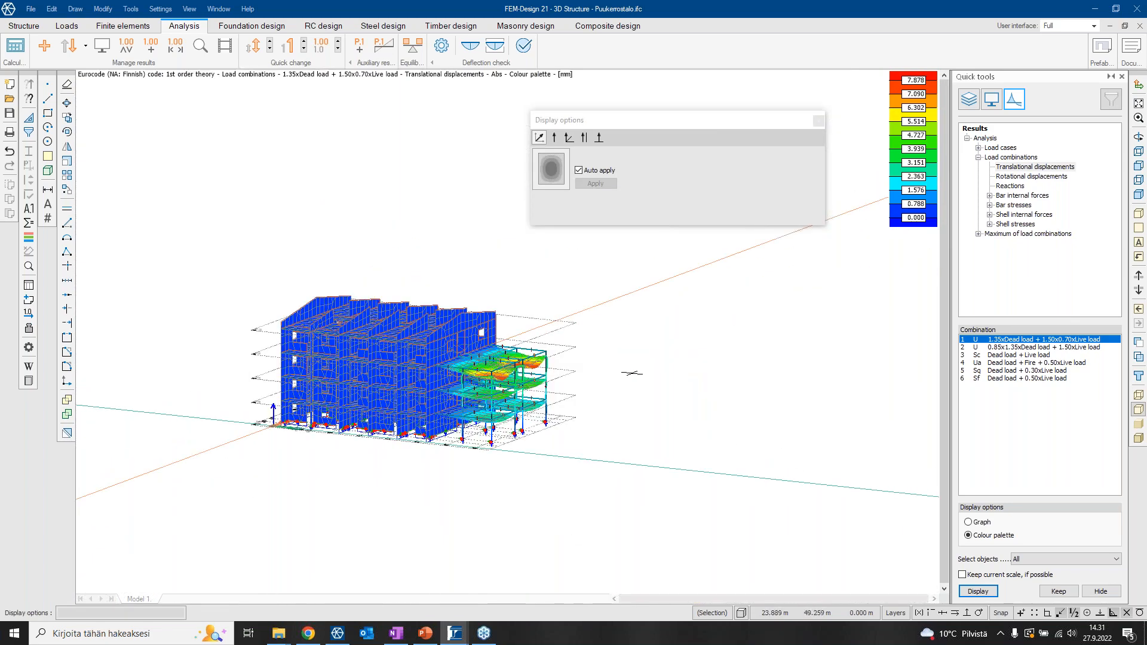
middle_drag(600, 398, 840, 379)
scroll(738, 342, up, 4)
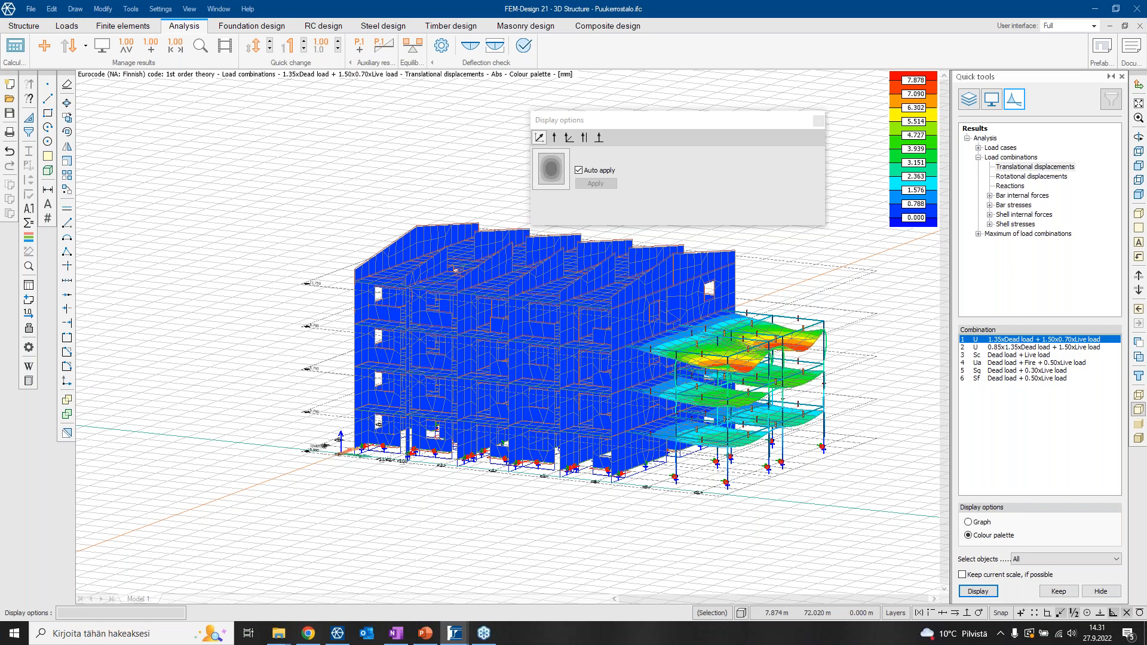
- Switch to Chrome, browse the list of FEM-Design Tutorials English videos on YouTube, and return to FEM-Design
click(308, 634)
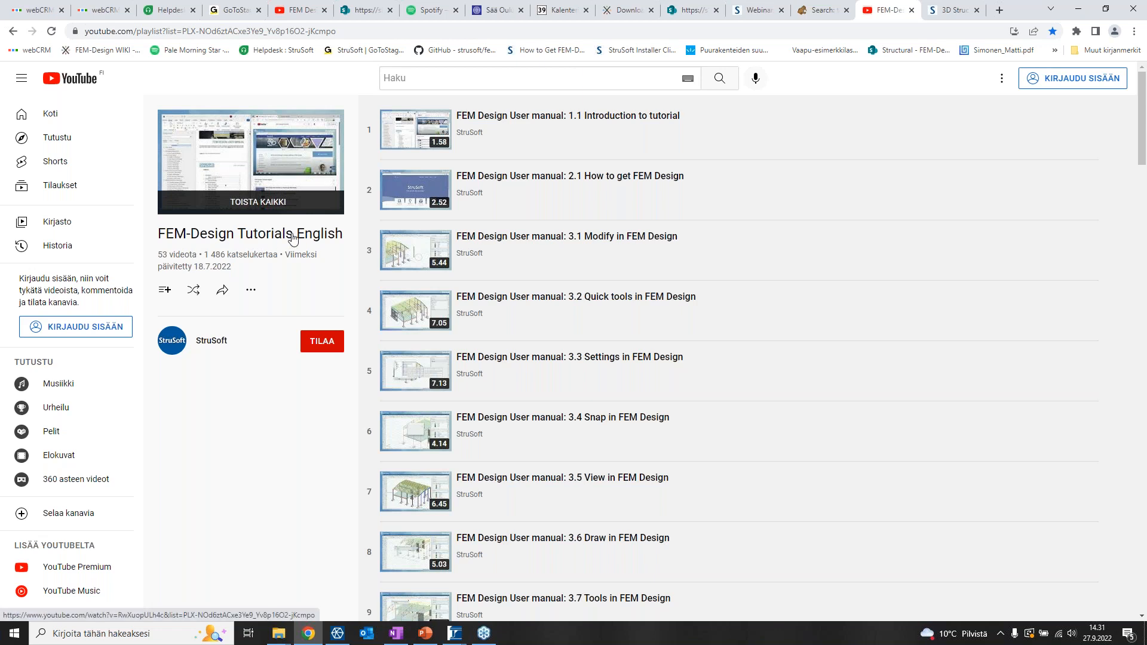
scroll(467, 423, down, 1)
scroll(467, 422, down, 20)
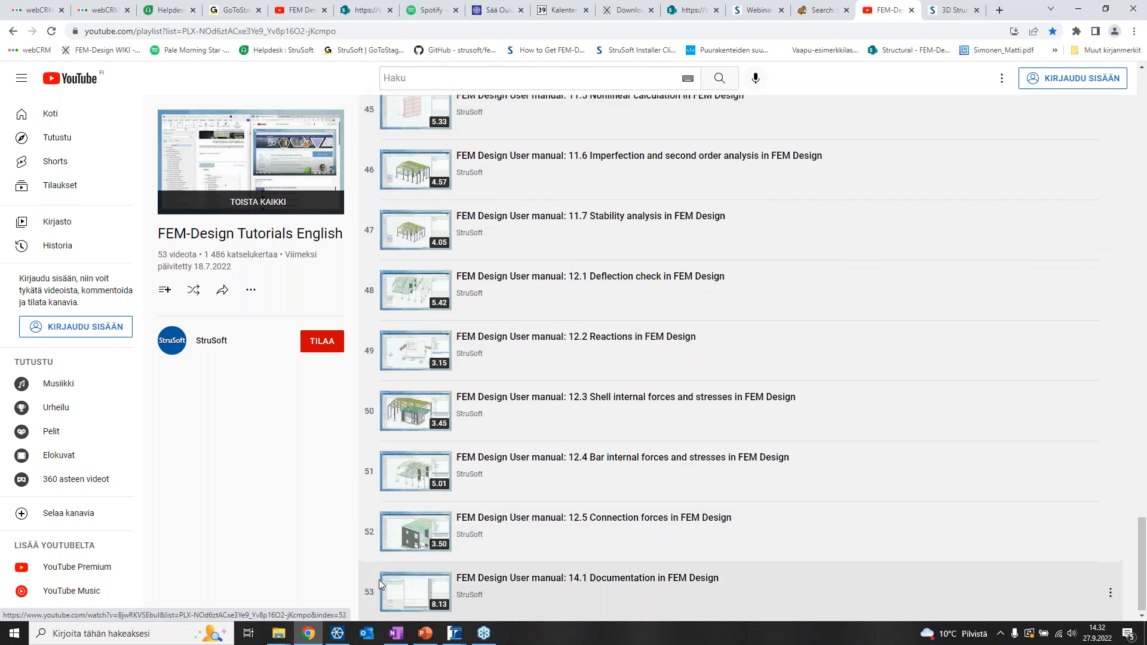
scroll(378, 580, up, 20)
scroll(187, 247, up, 7)
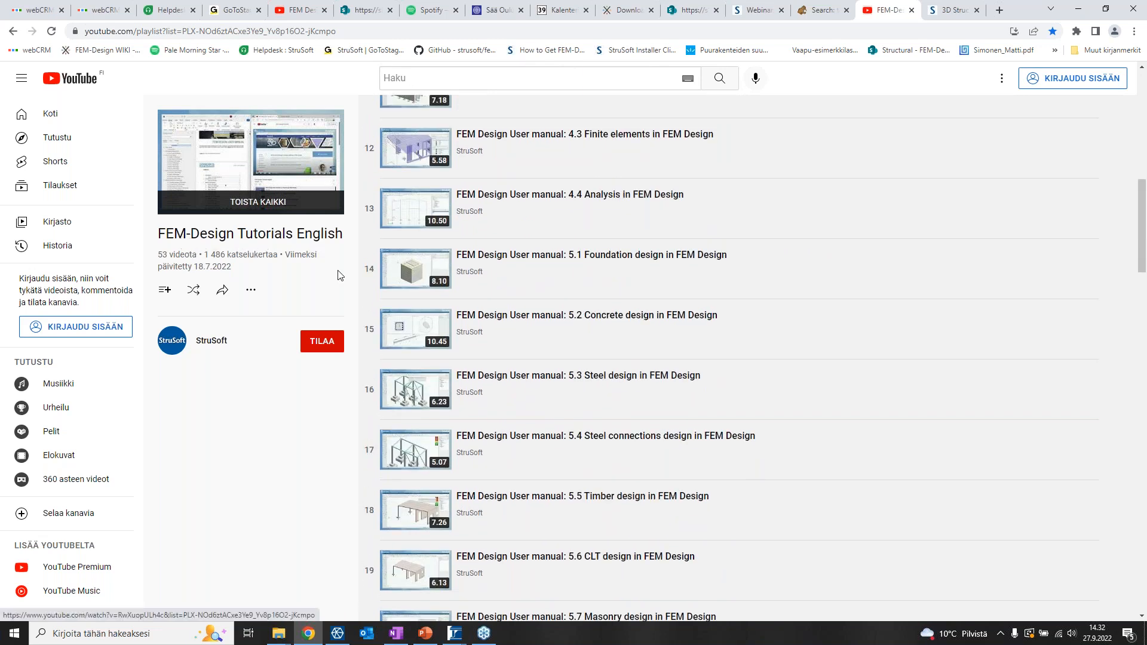
scroll(537, 397, down, 2)
scroll(584, 382, up, 12)
scroll(583, 383, up, 1)
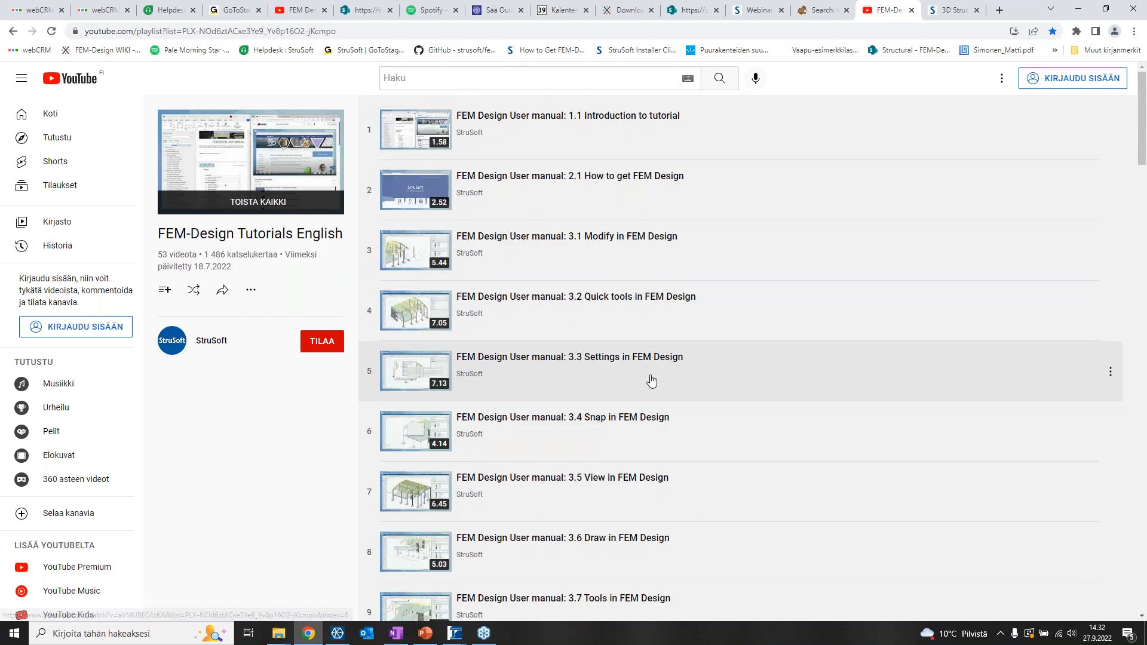
scroll(654, 377, down, 10)
scroll(659, 406, down, 11)
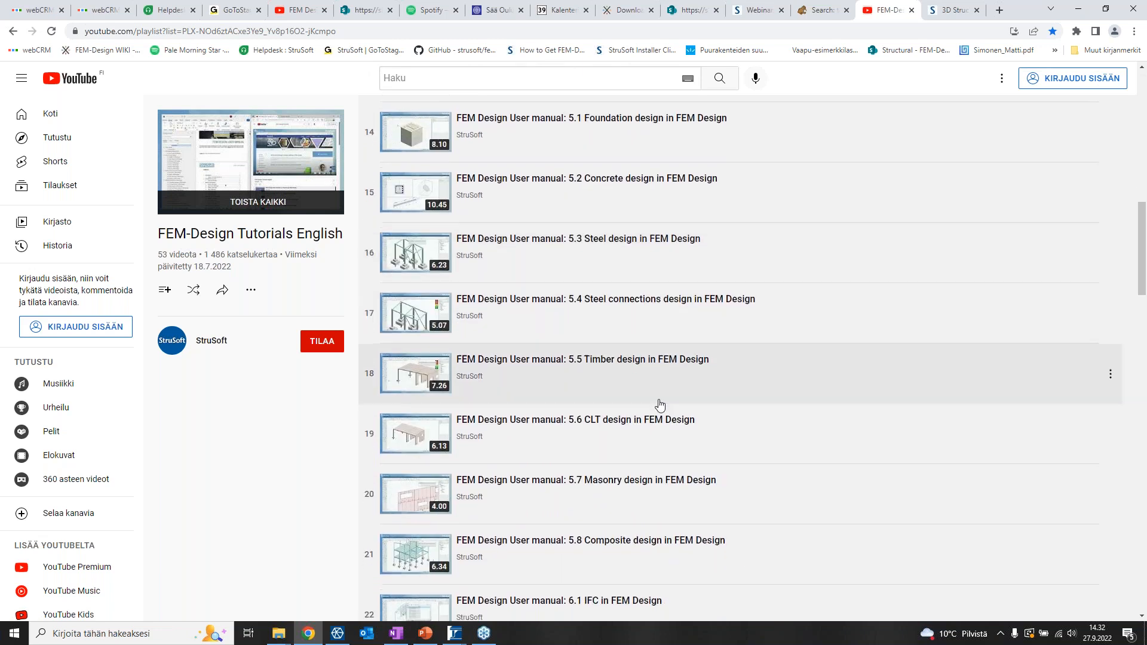
scroll(657, 436, down, 15)
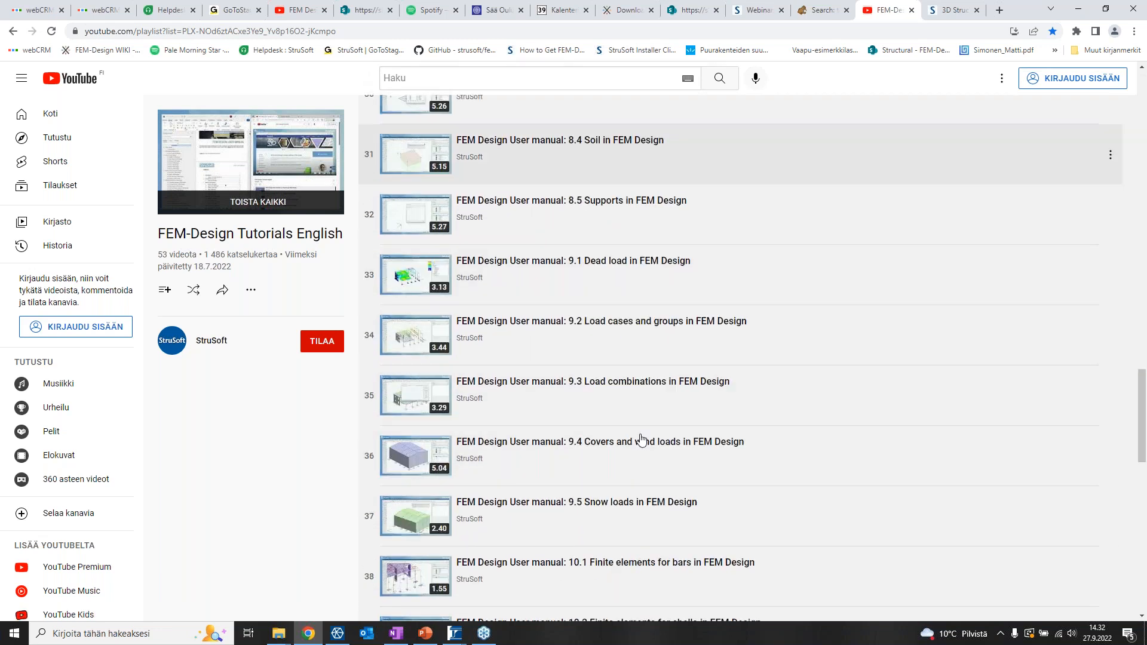
click(1076, 10)
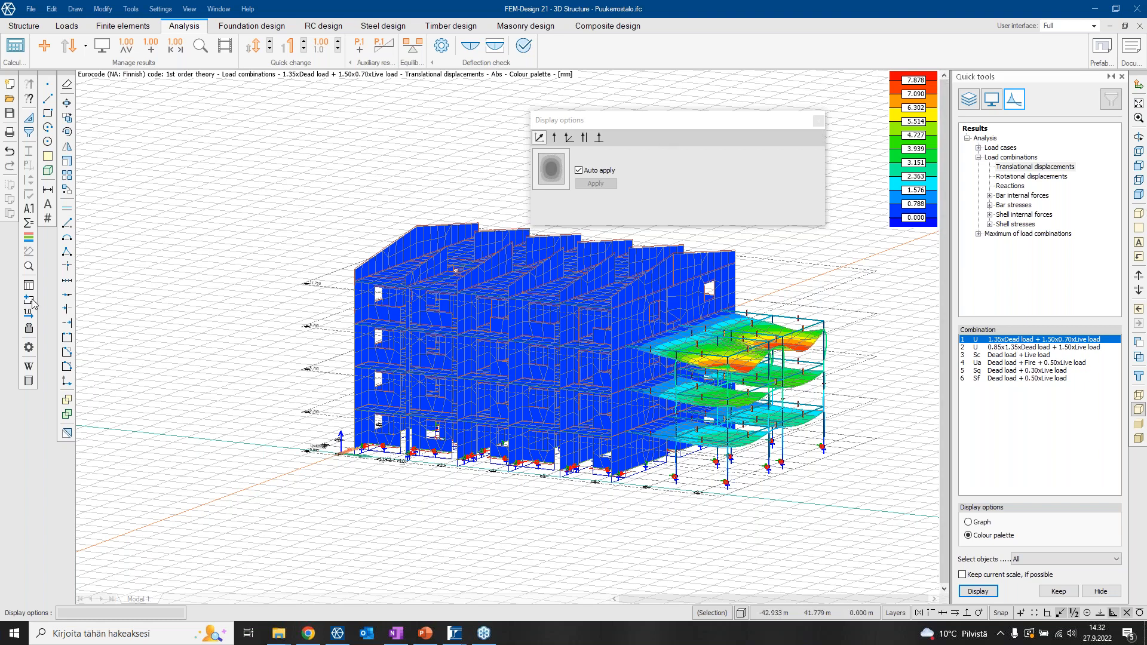
- Review the mesh preparation options in the calculation settings and close the settings
click(28, 347)
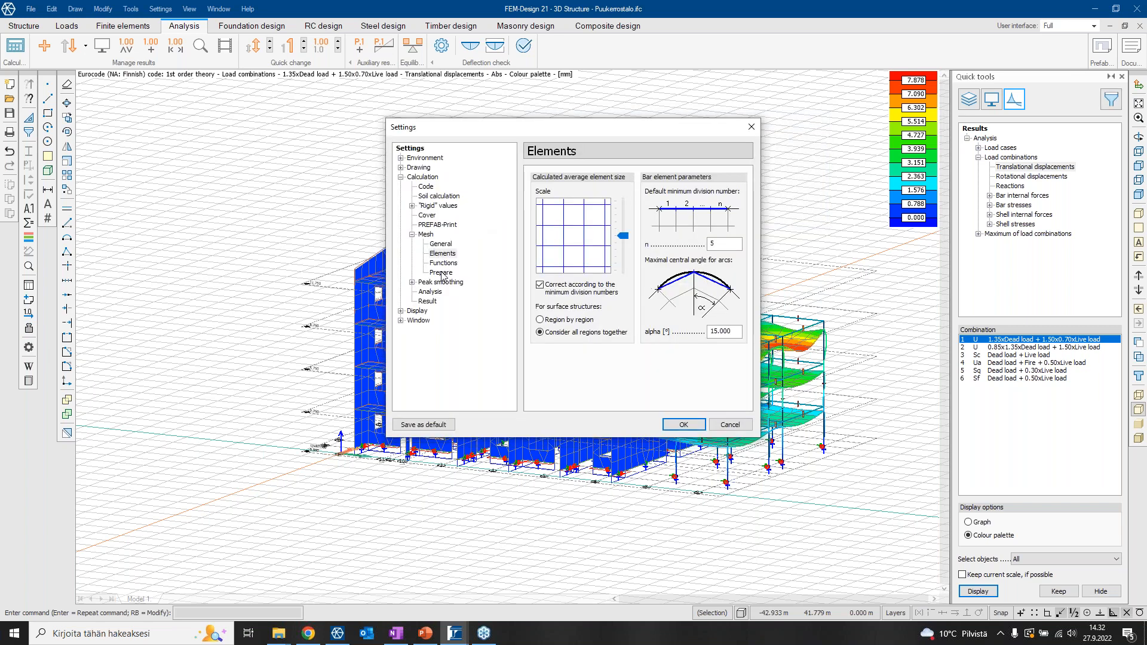
click(440, 273)
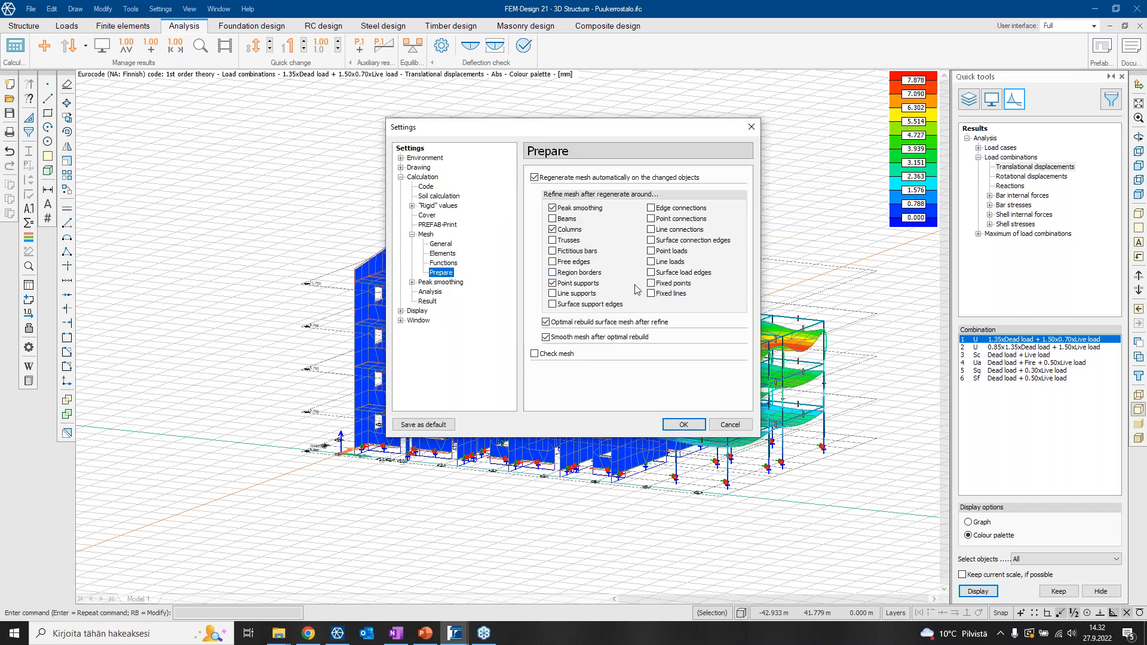
click(751, 127)
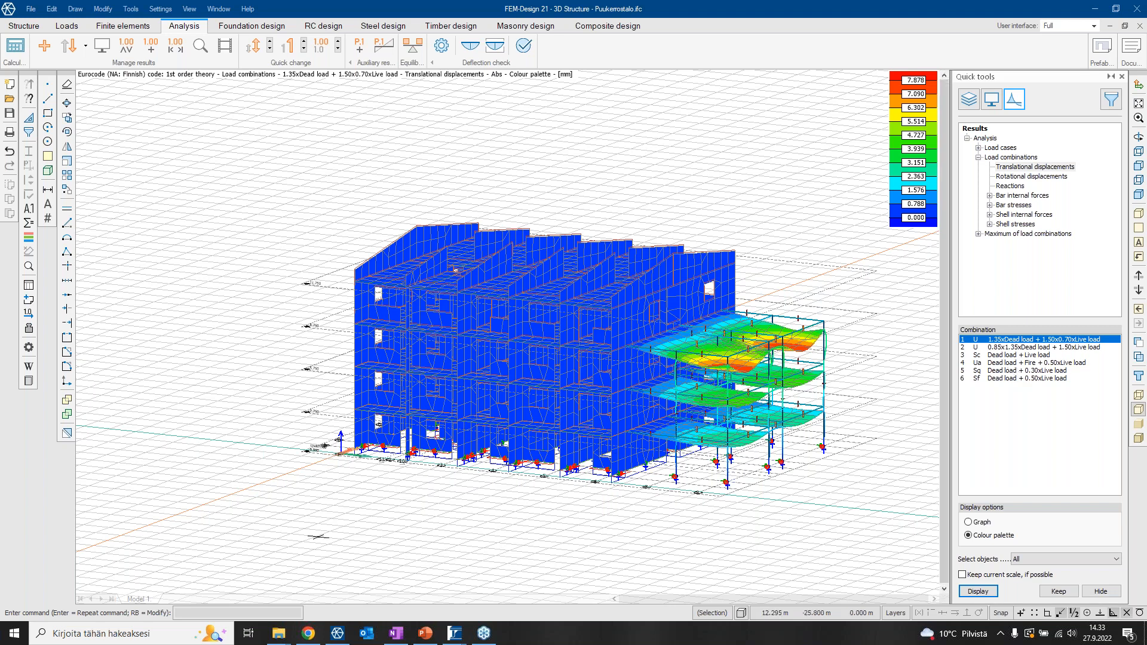
- Switch to Chrome, look through the FEM-Design Tutorials English playlist from the first video, and return to FEM-Design
click(309, 633)
scroll(222, 254, up, 20)
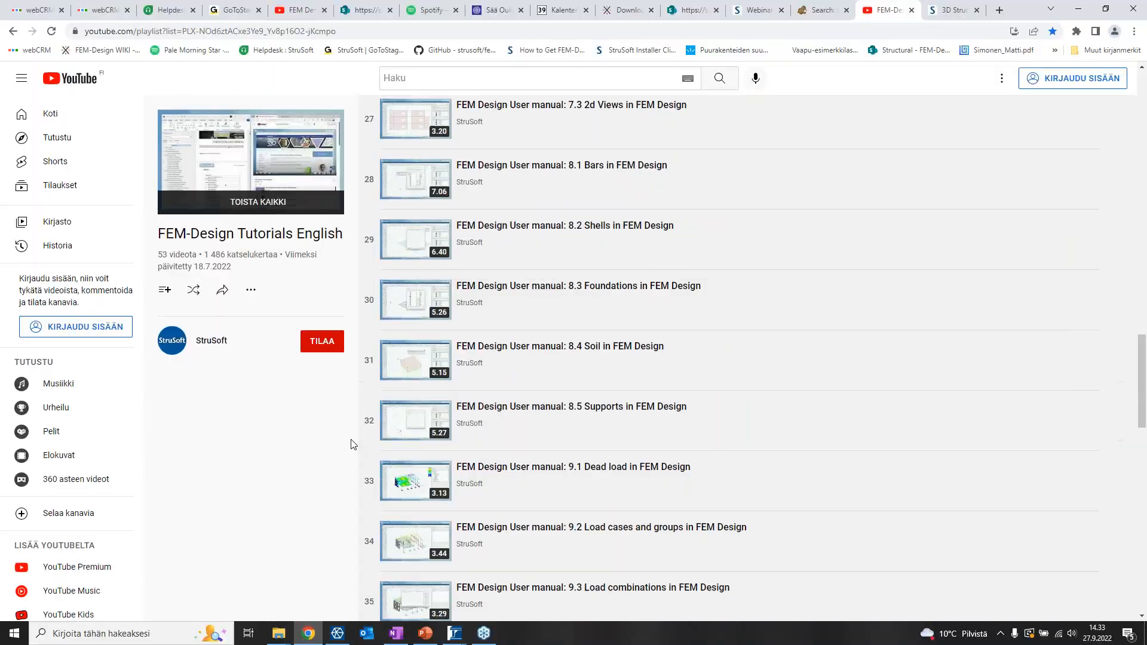
scroll(223, 255, up, 15)
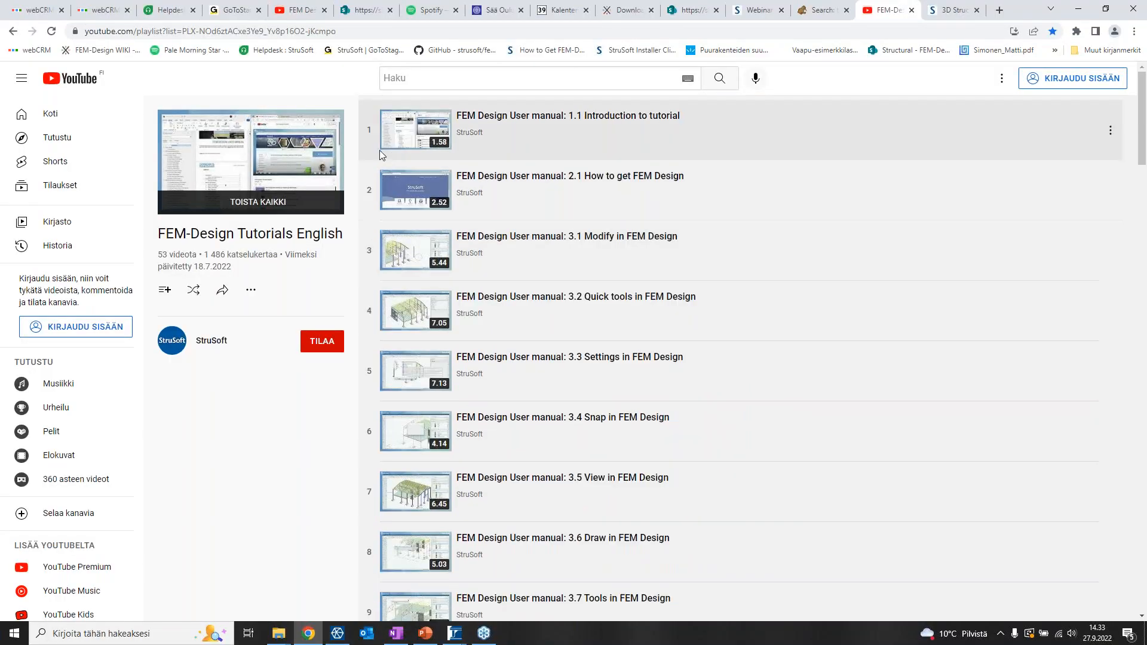
scroll(400, 250, down, 13)
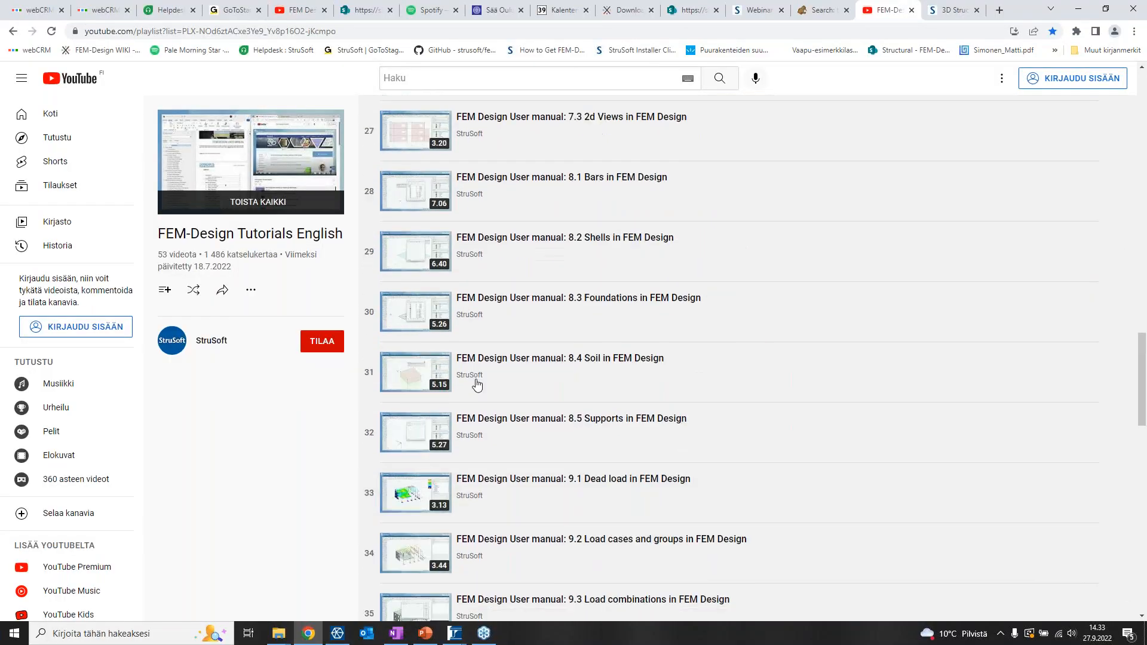
scroll(477, 384, up, 13)
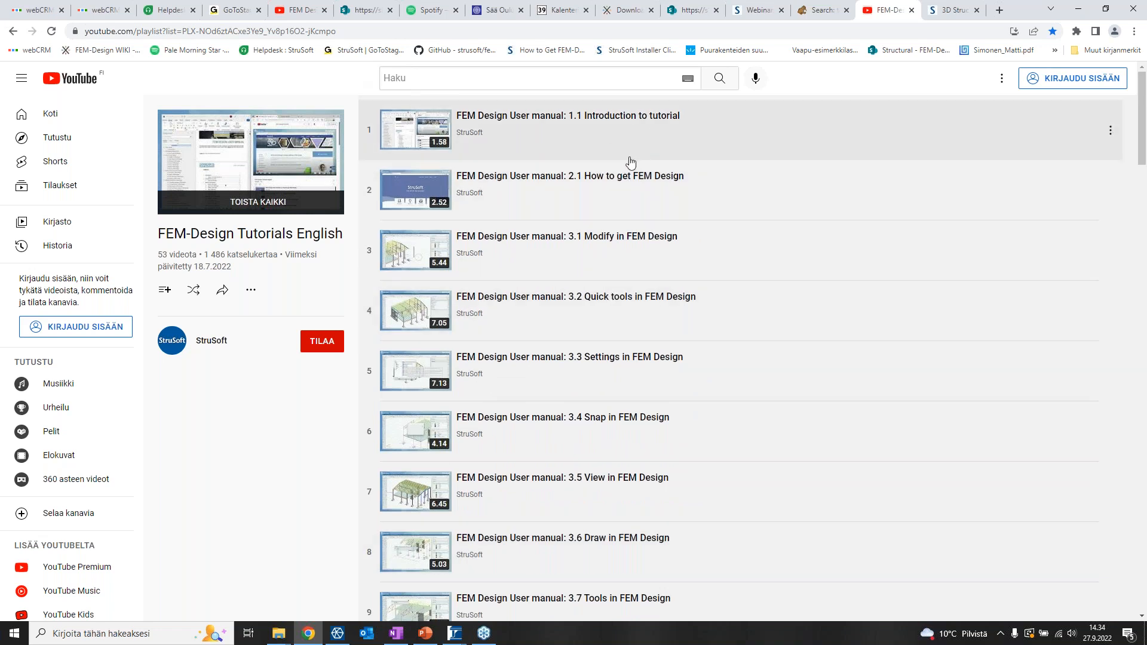
scroll(473, 385, down, 1)
scroll(472, 386, down, 6)
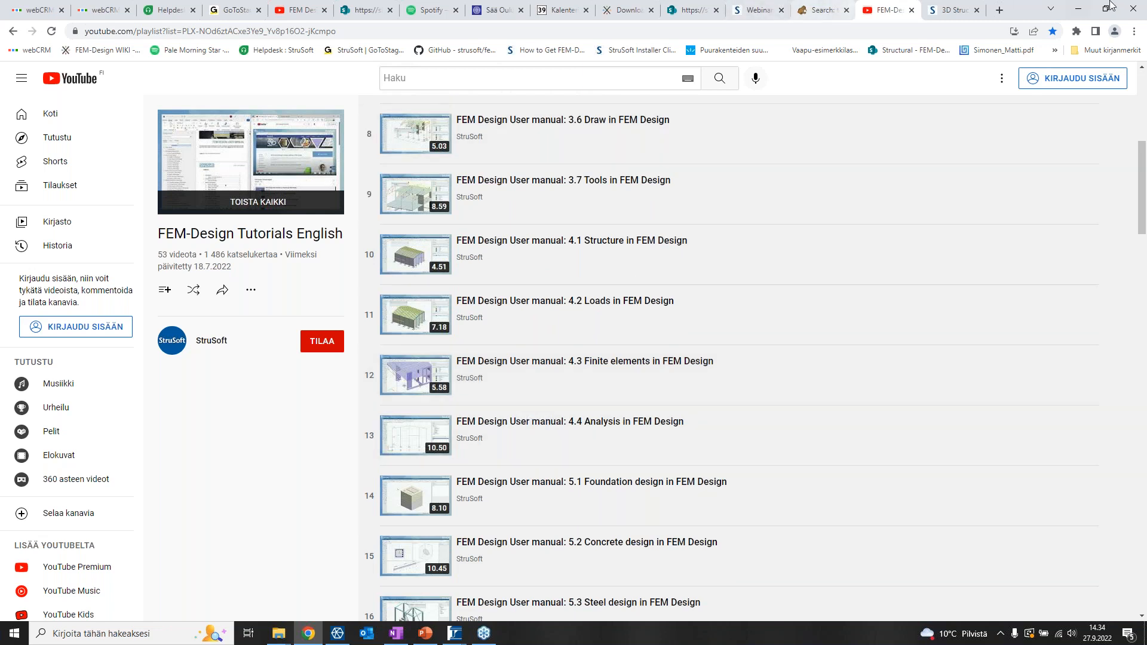
click(1079, 9)
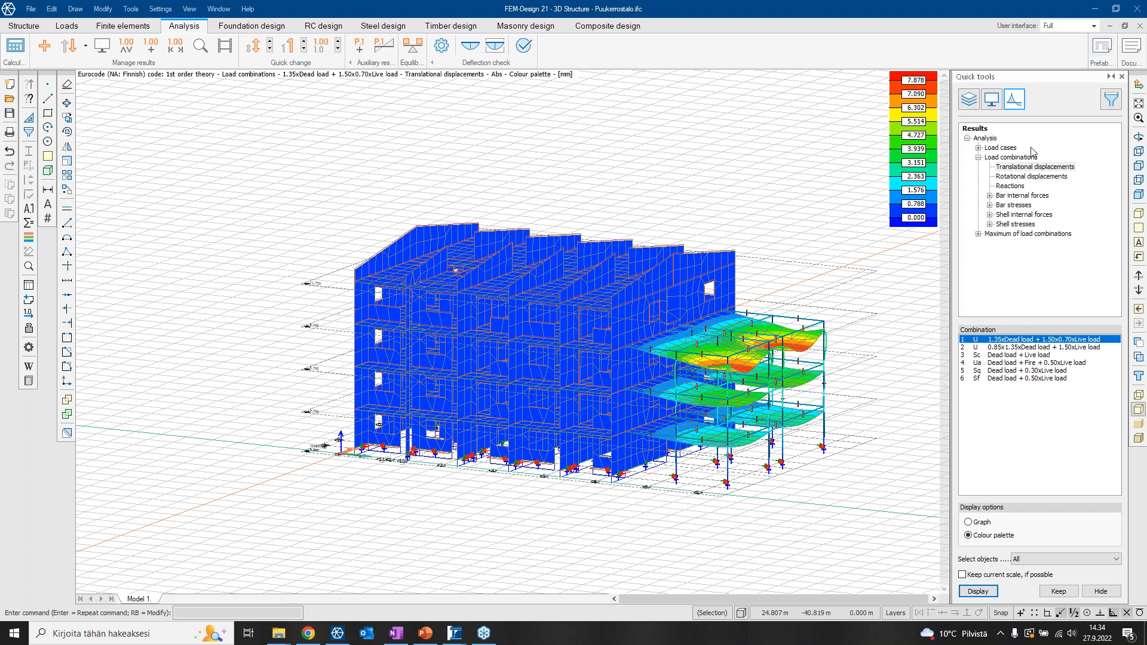
- Display the Fz'- reactions for the maximum of the ultimate load combinations
click(979, 235)
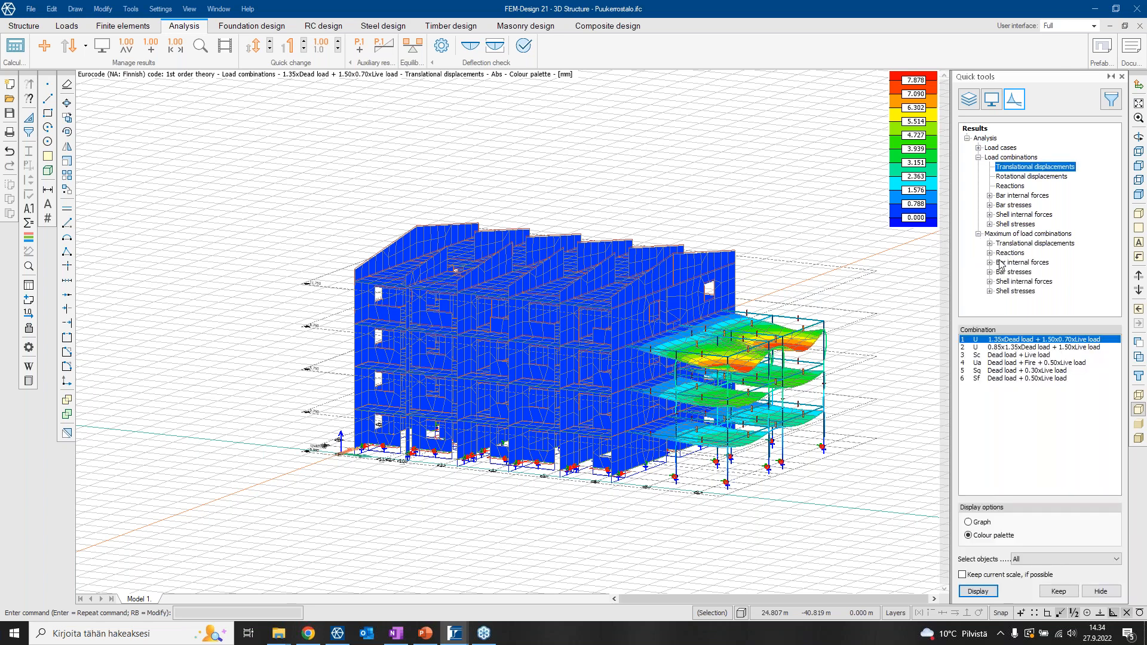
click(990, 253)
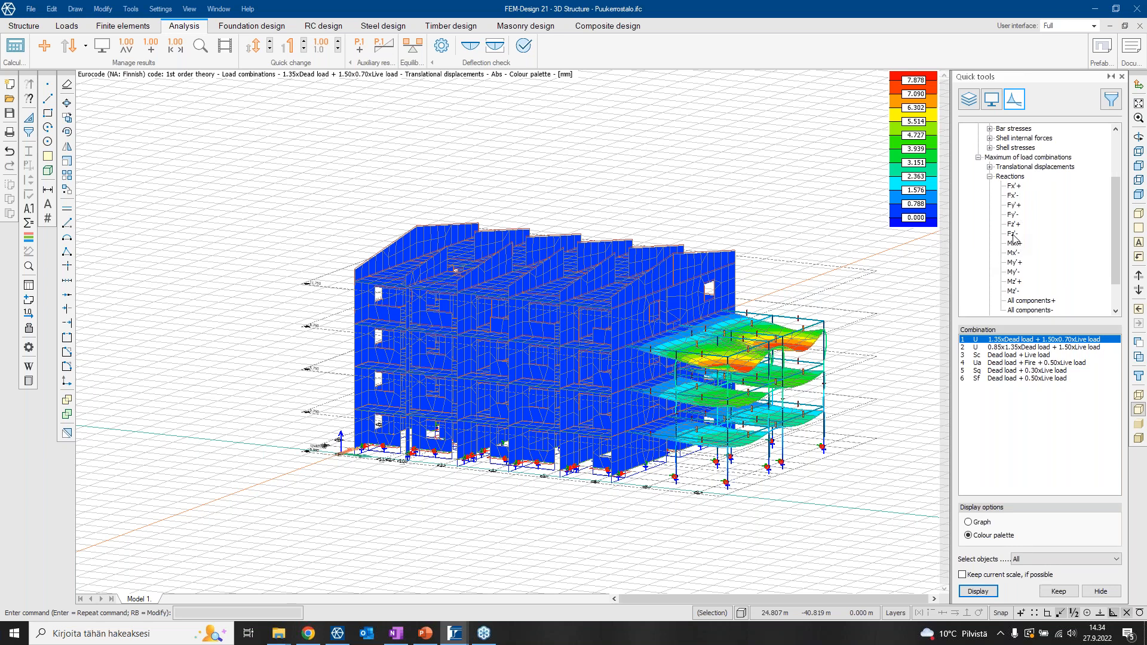
click(1013, 234)
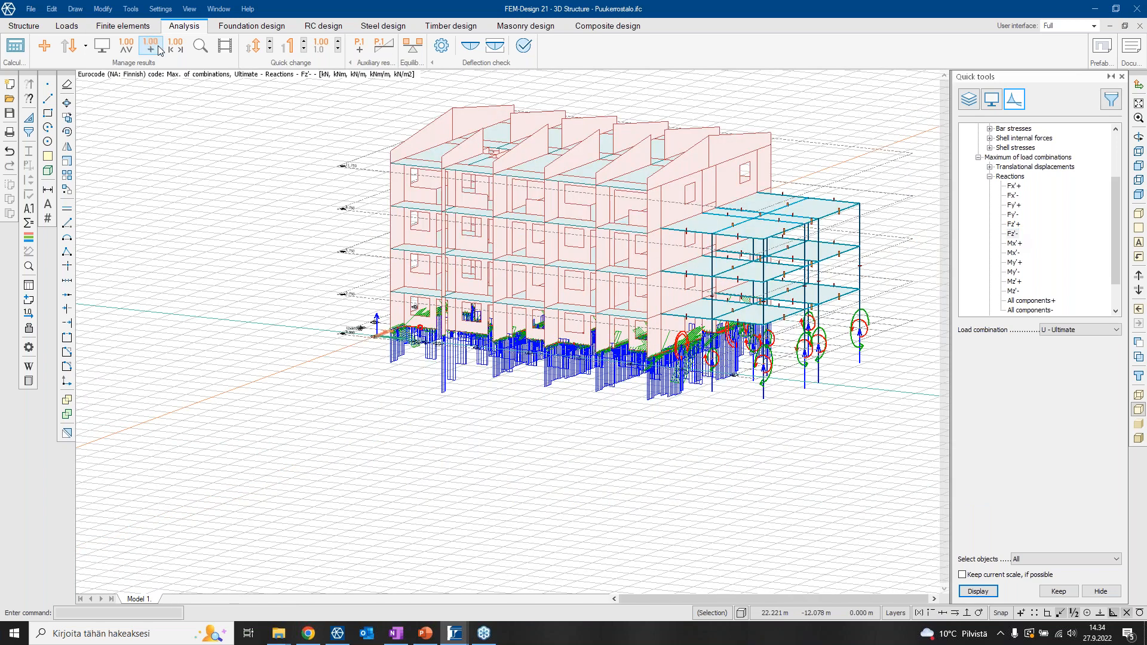
- Add numeric values to the peak Fz'- line reactions under the ends of the cross walls
click(150, 47)
scroll(289, 295, up, 10)
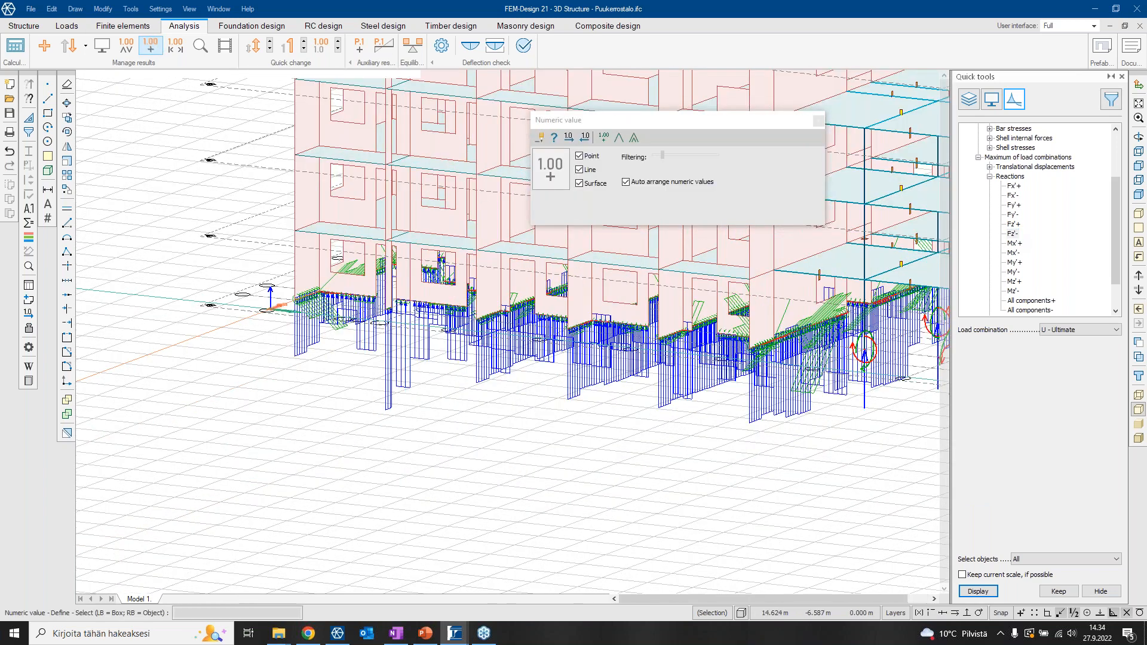
click(288, 295)
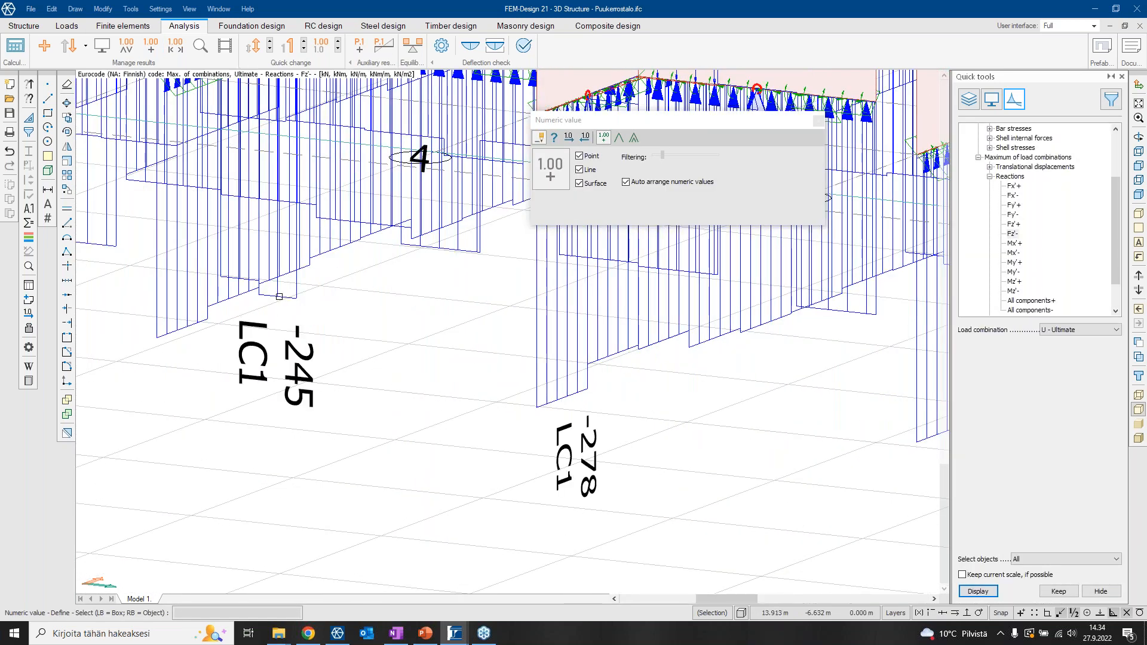
scroll(289, 295, down, 3)
click(716, 375)
click(887, 409)
scroll(887, 411, up, 4)
scroll(594, 379, down, 3)
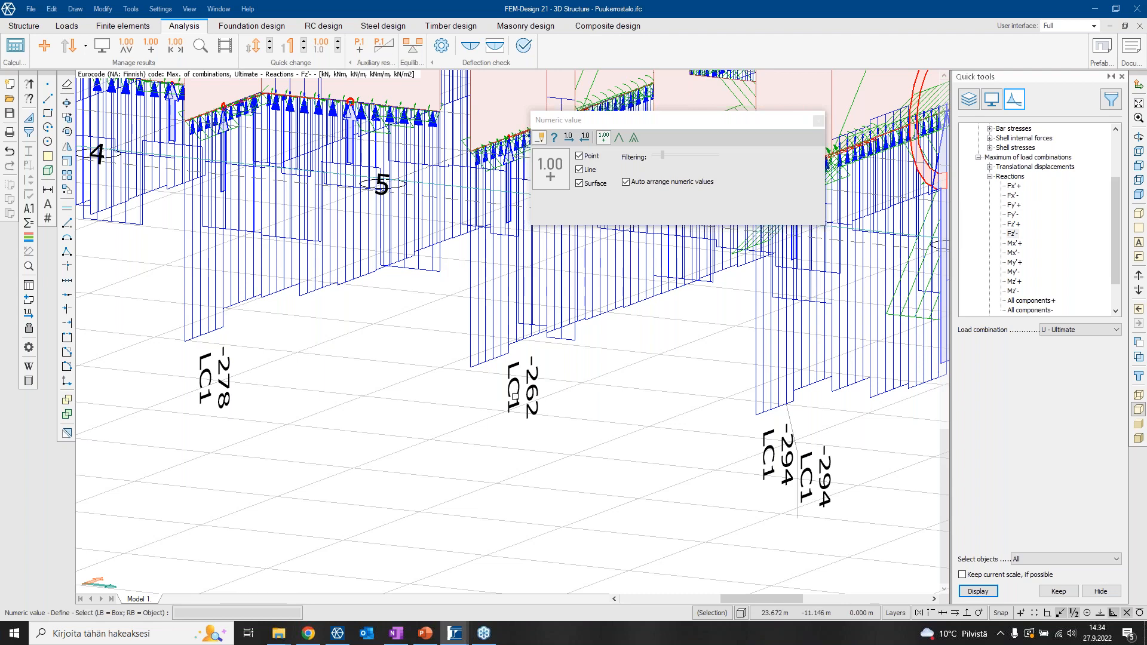
- Label the Fz'- reaction at a column support of the side extension and examine the labelled reactions along the building base
scroll(495, 395, down, 2)
middle_drag(832, 453, 701, 494)
scroll(519, 482, up, 3)
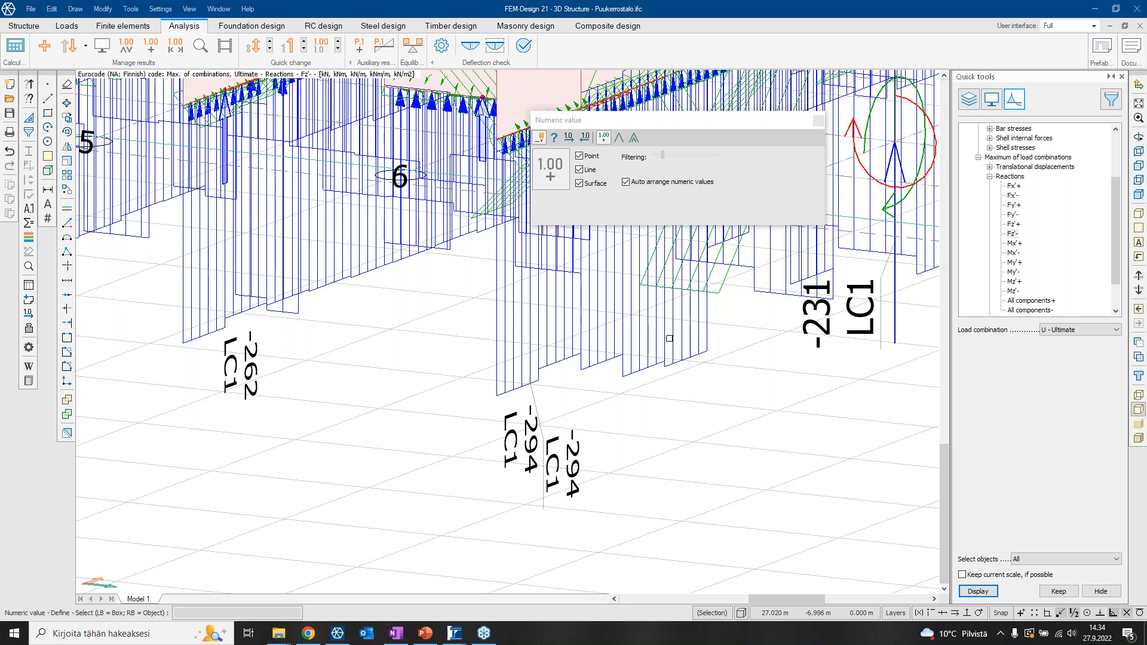
scroll(705, 330, down, 4)
scroll(1060, 277, down, 2)
scroll(1060, 278, up, 4)
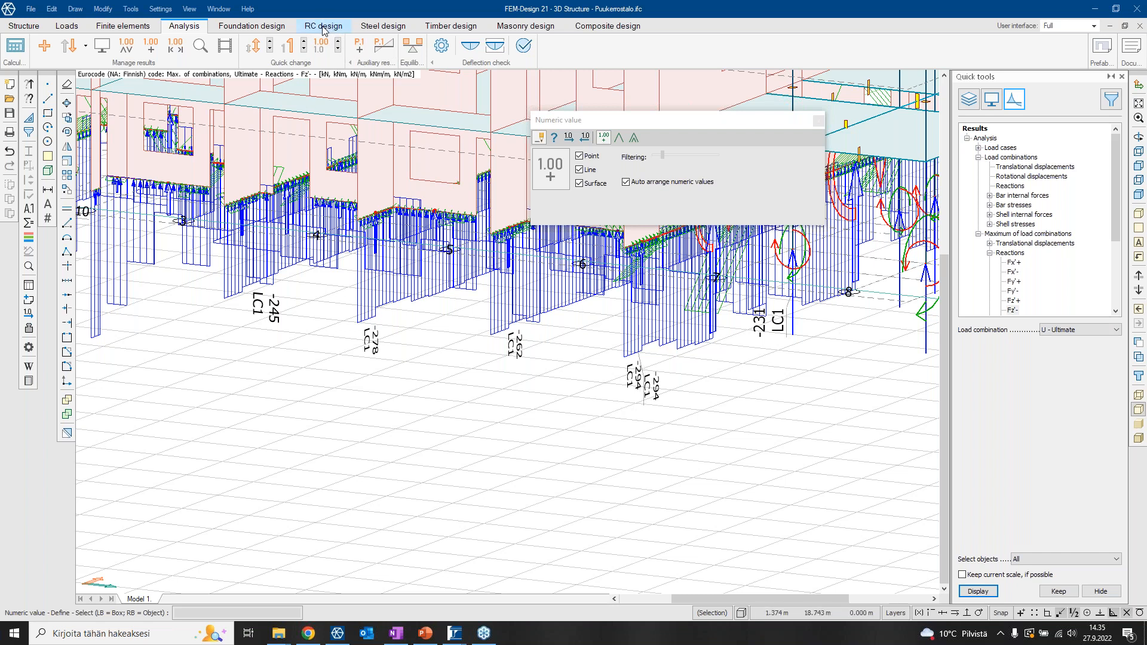
middle_drag(598, 424, 588, 465)
scroll(588, 465, down, 2)
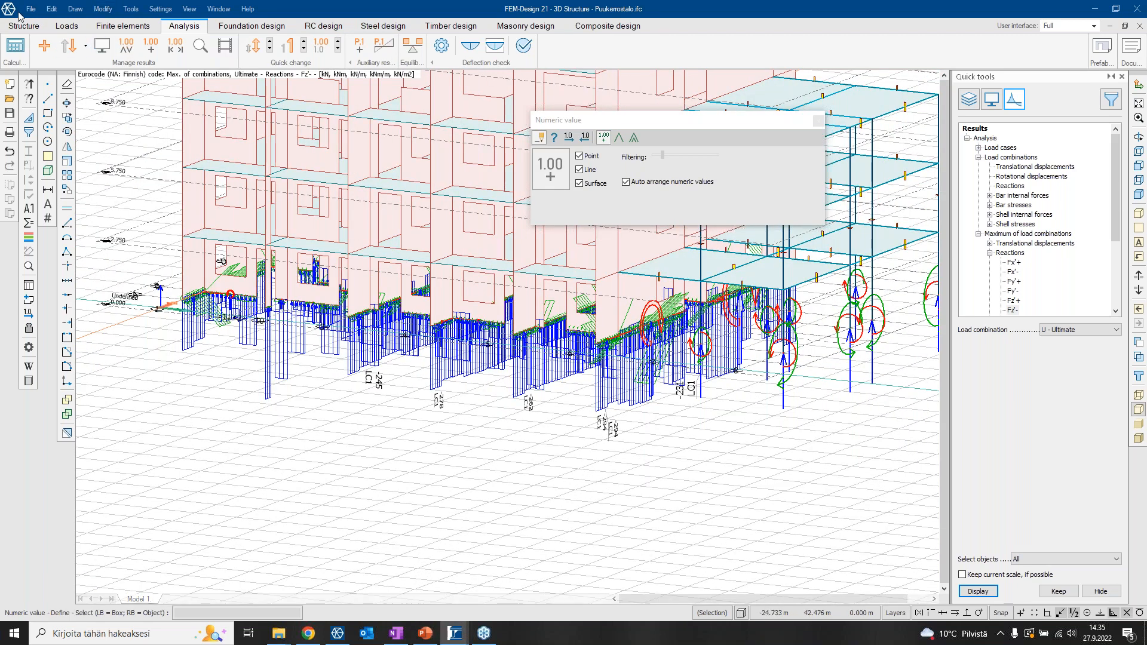
click(30, 11)
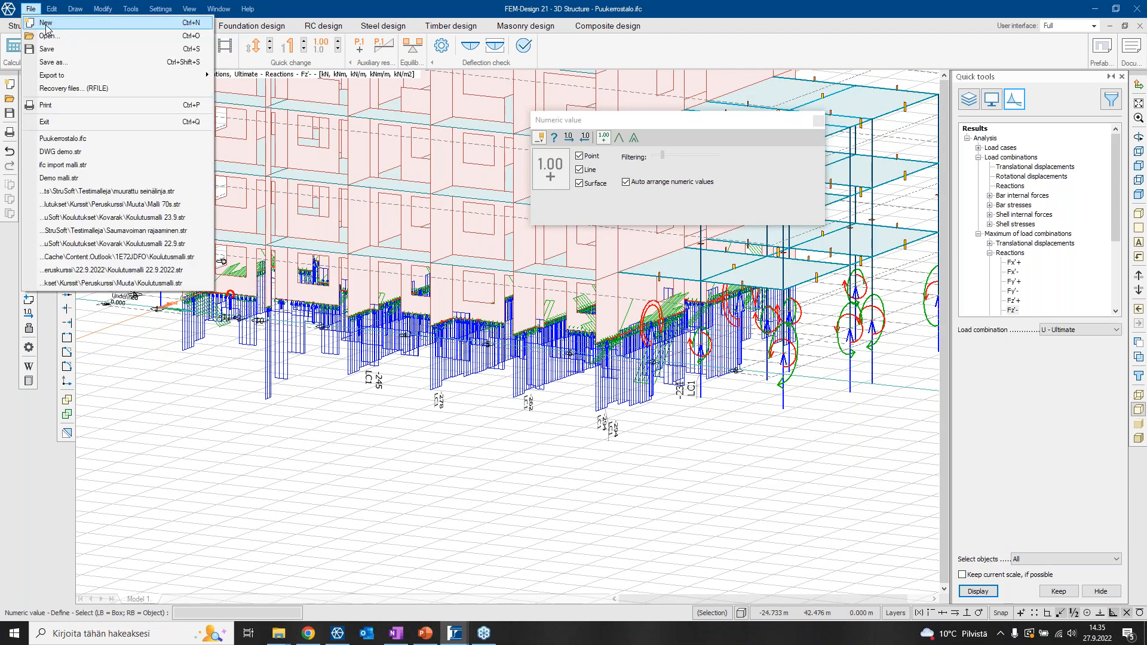
click(36, 286)
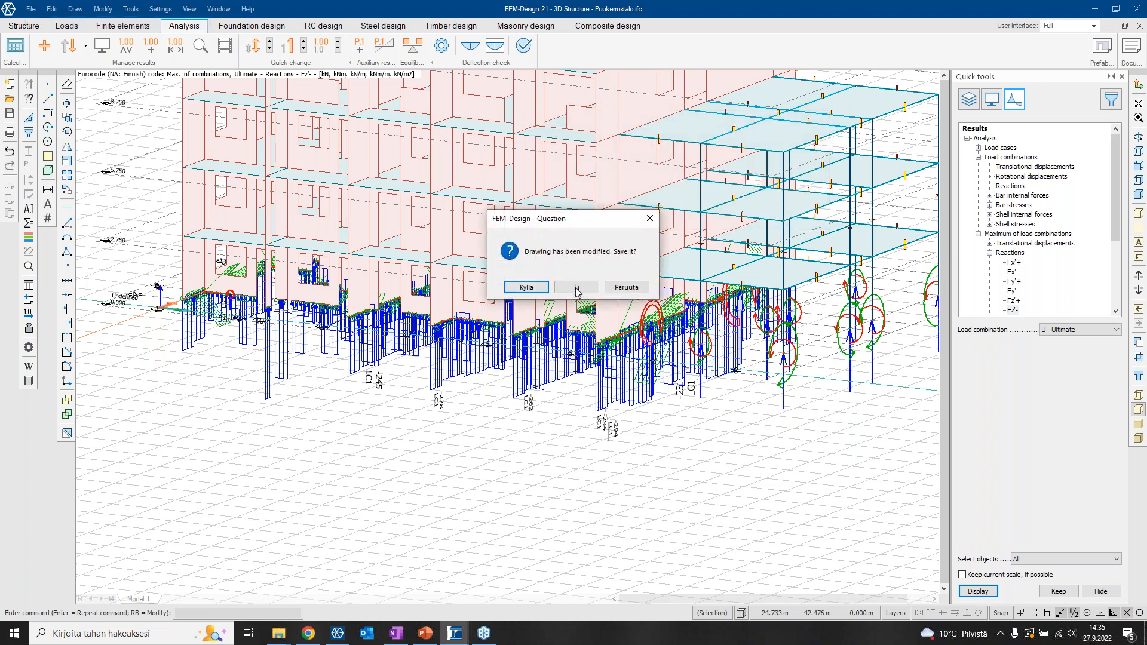
click(637, 290)
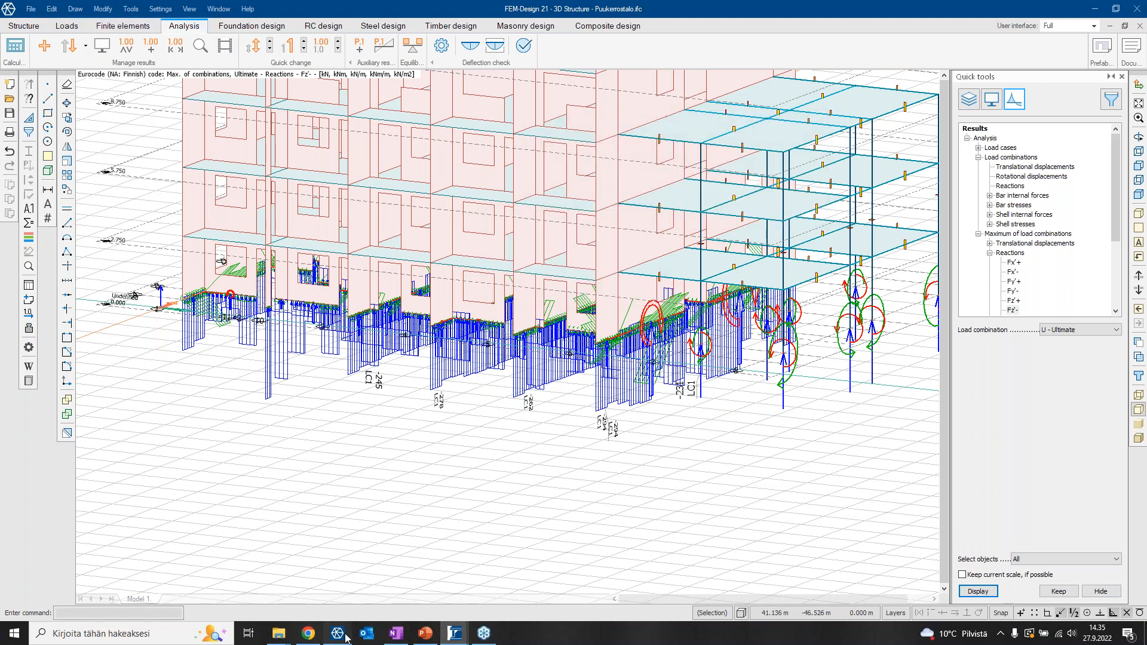
- Open a new empty FEM-Design 3D Structure project and dismiss the design code configuration
click(338, 633)
click(405, 238)
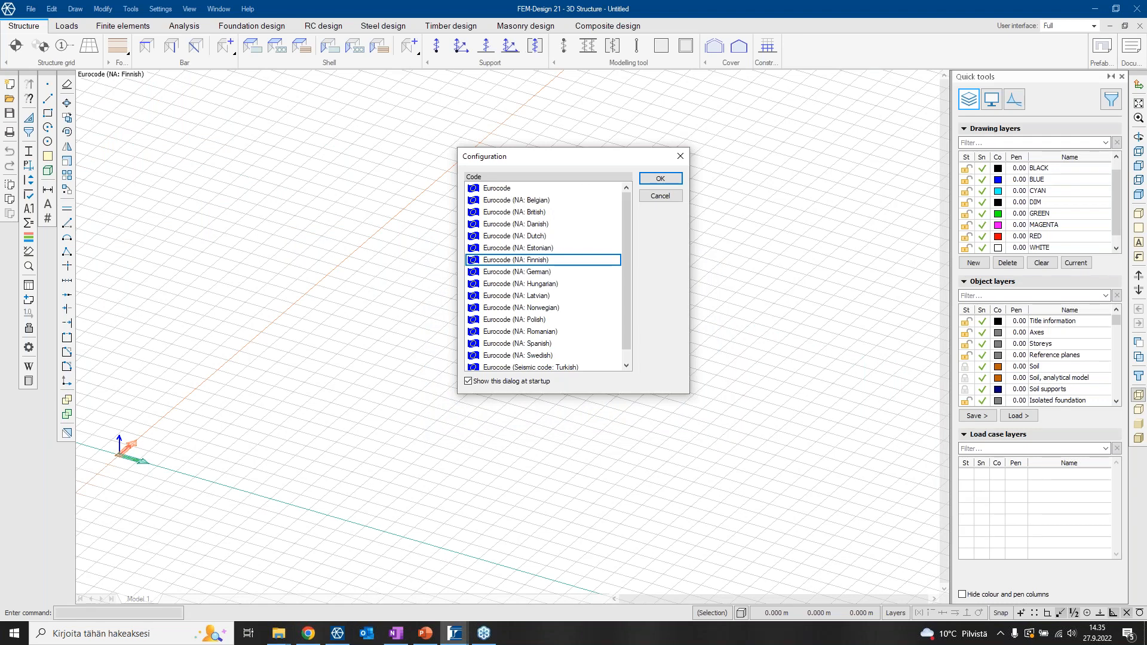
click(680, 157)
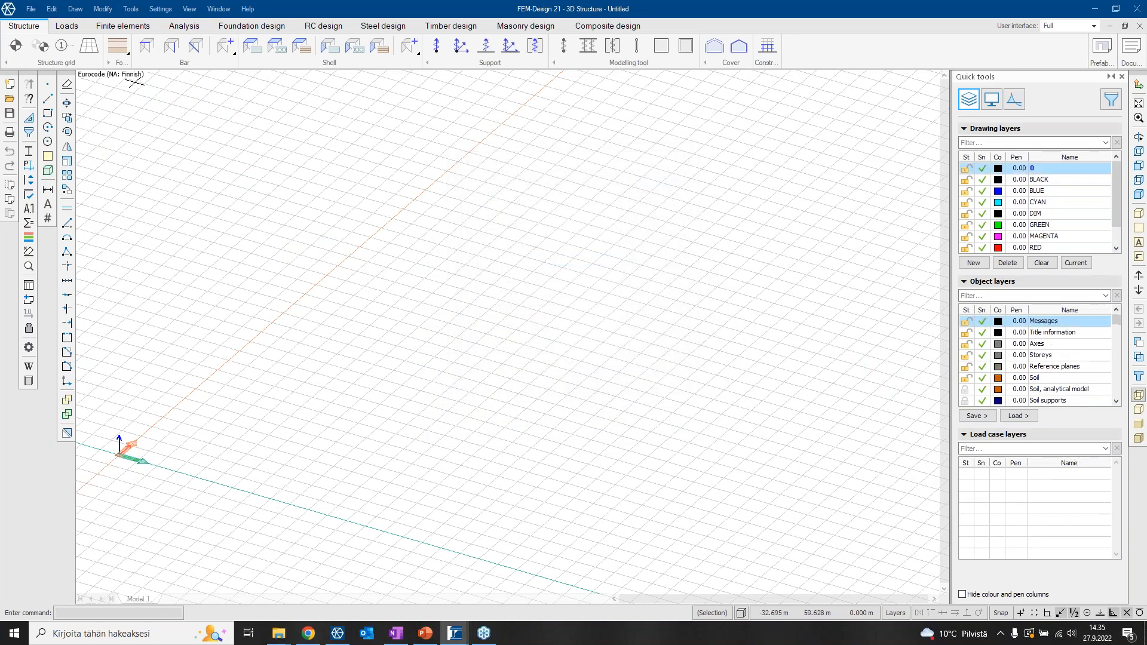
- Draw a straight beam with its end point offset 5 m in X and 1 m in Z from its start point
click(146, 46)
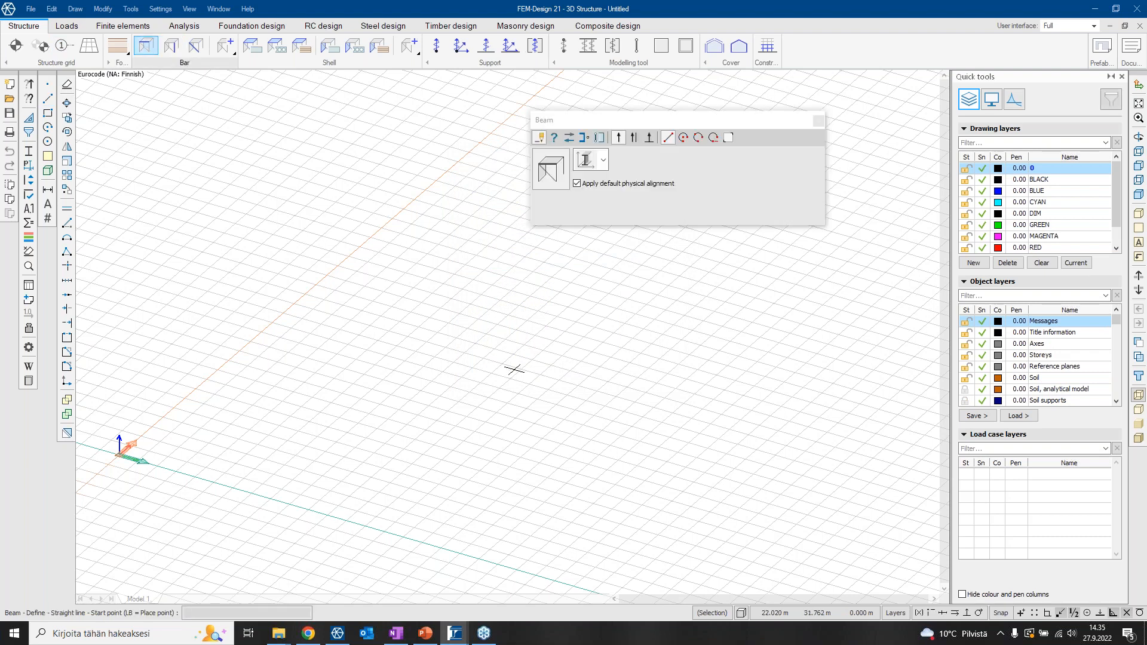
click(415, 297)
middle_click(416, 300)
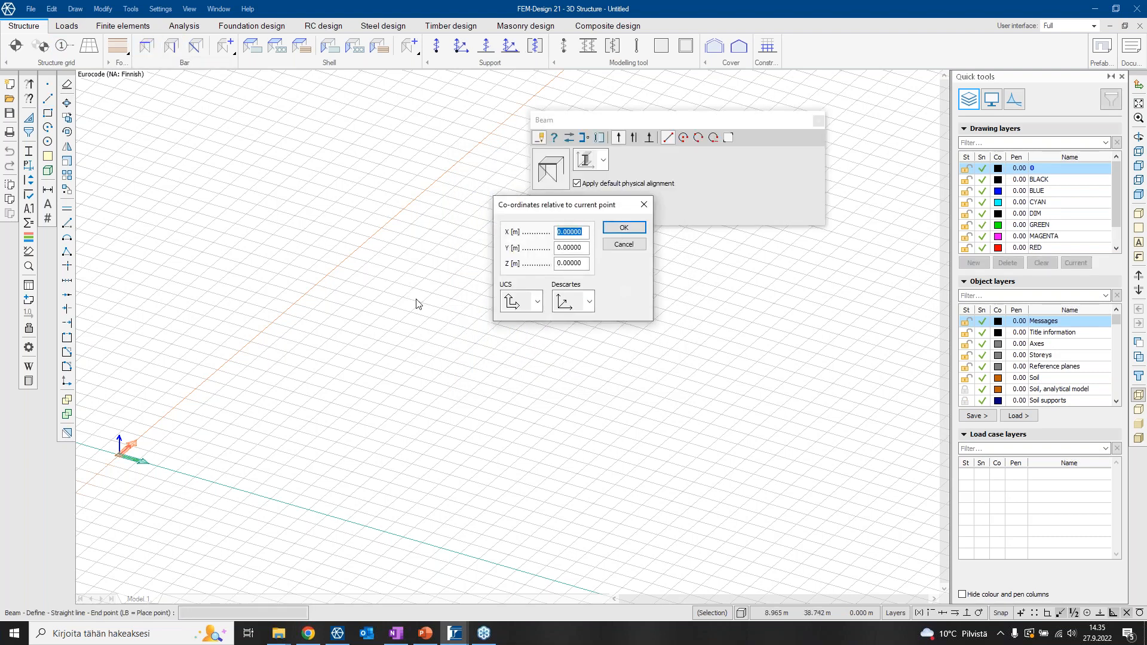
key(Return)
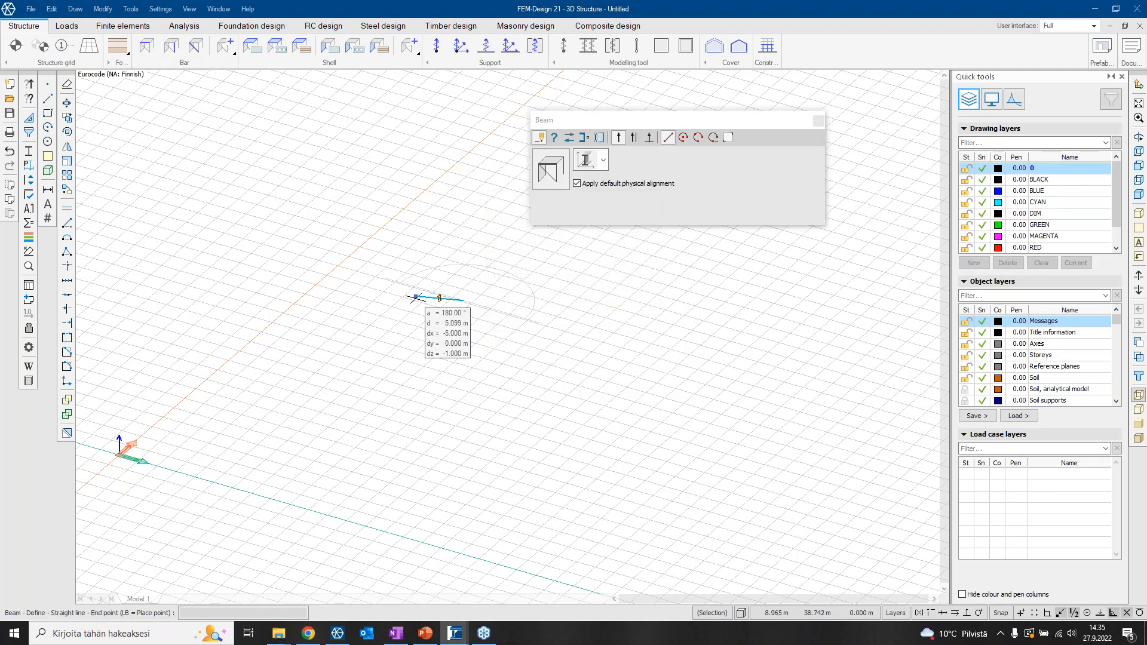
middle_drag(524, 346, 489, 407)
scroll(466, 403, up, 4)
- Create a load case named asd
click(67, 26)
click(36, 47)
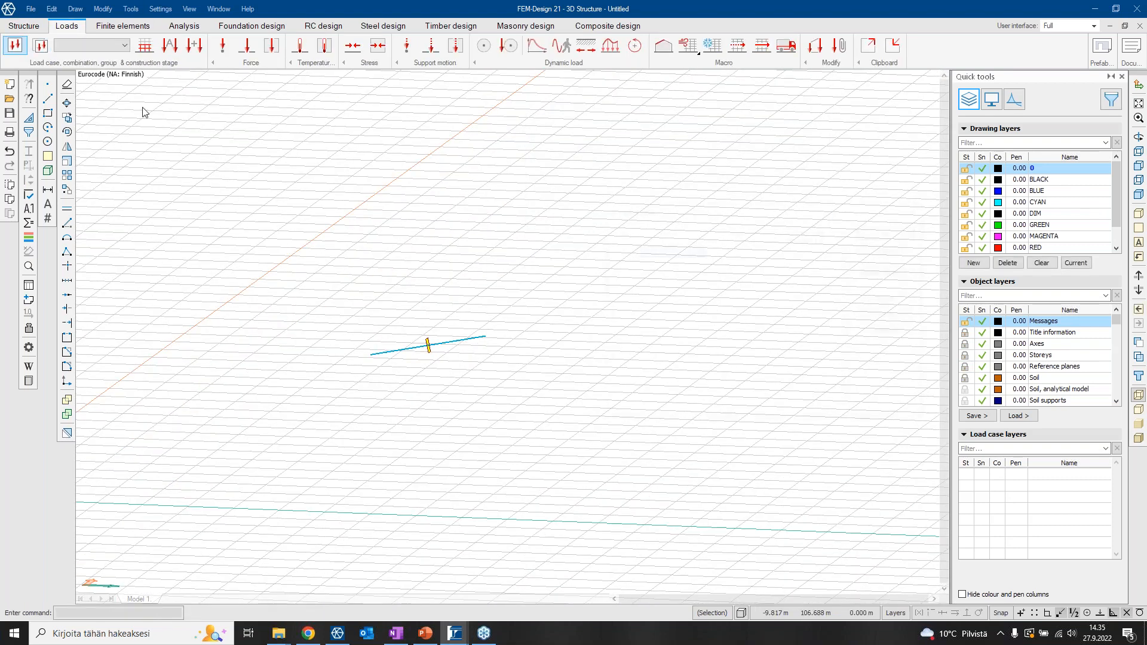
text(asd)
click(887, 232)
- Apply a 10 kN/m line load in the global Z direction to the beam by selecting it
click(247, 46)
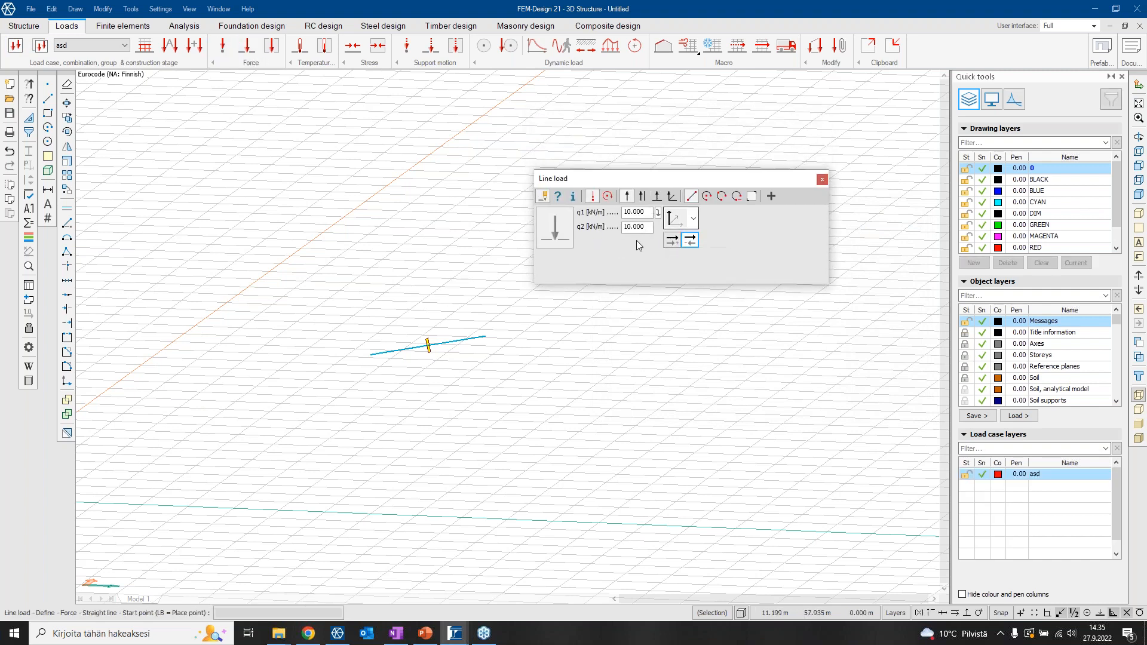
click(751, 197)
click(469, 338)
scroll(454, 382, up, 5)
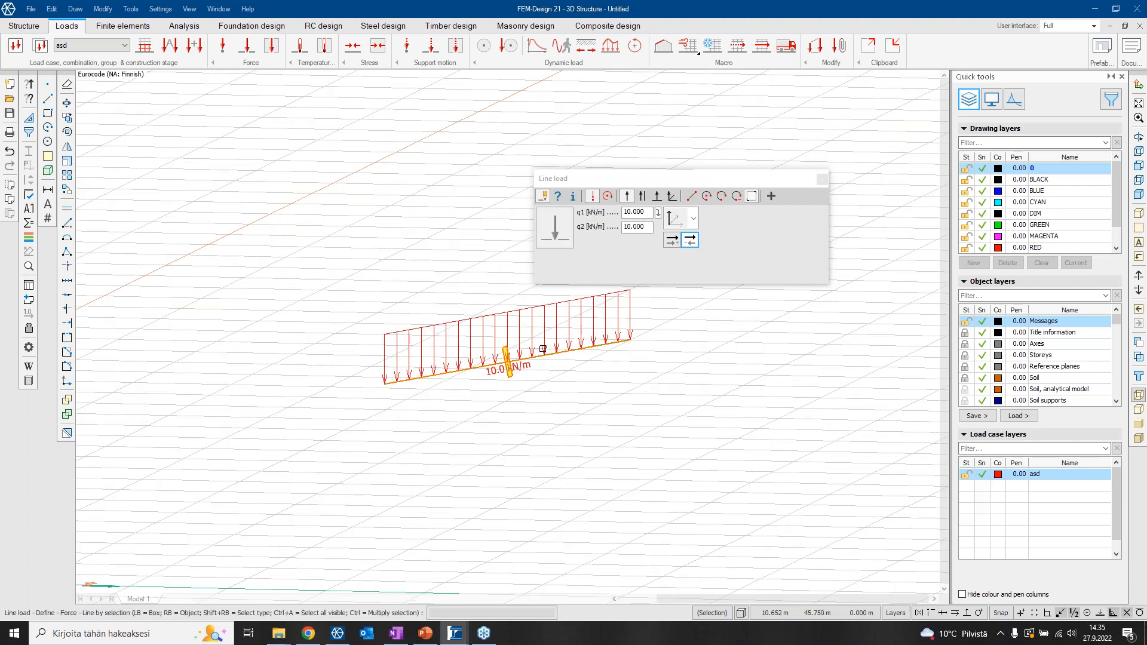
- Try the 10 kN/m line load in the local z direction of the inclined beam
click(693, 218)
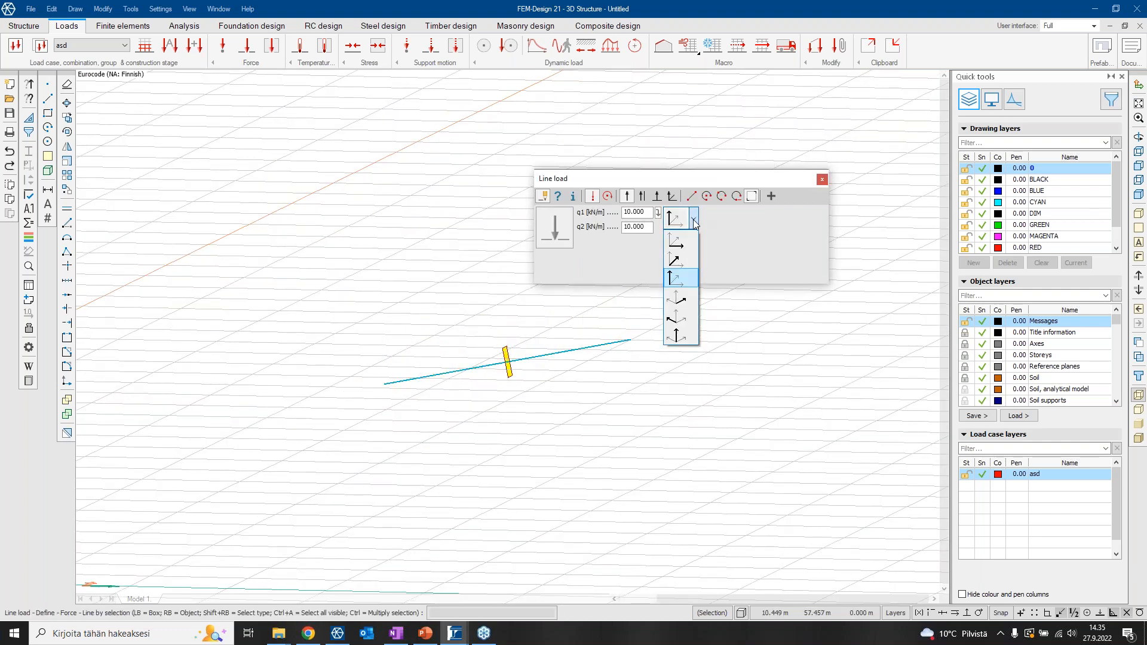
click(681, 337)
middle_drag(591, 384, 657, 376)
- Try the 10 kN/m line load in the beam's local y direction and undo it
click(689, 224)
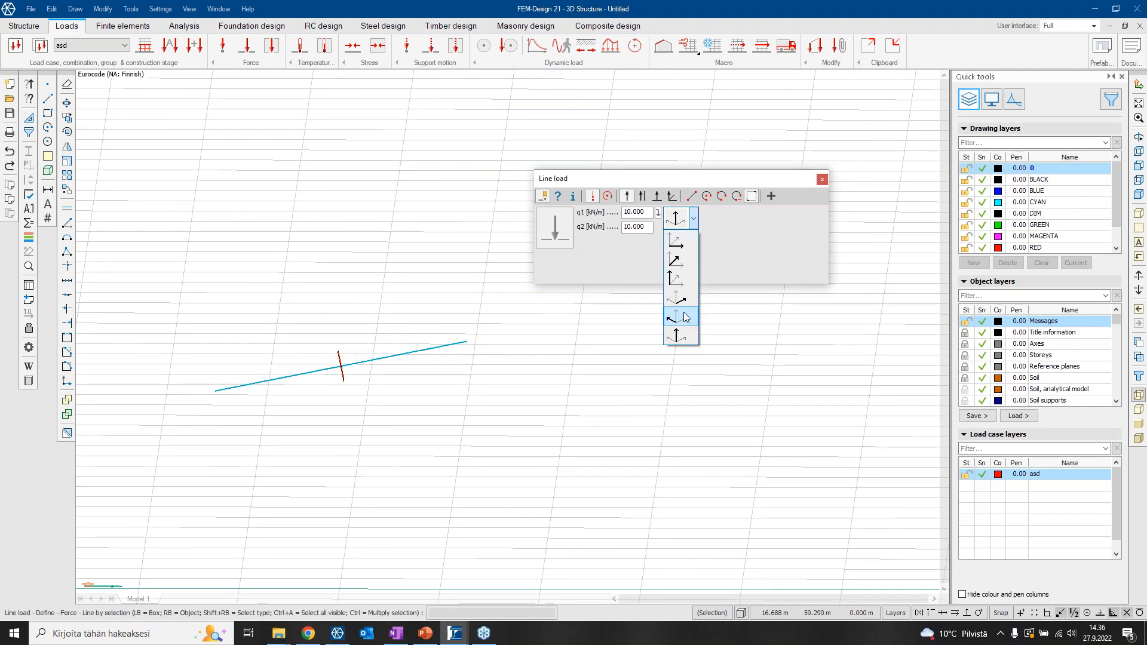
click(685, 317)
scroll(235, 386, up, 7)
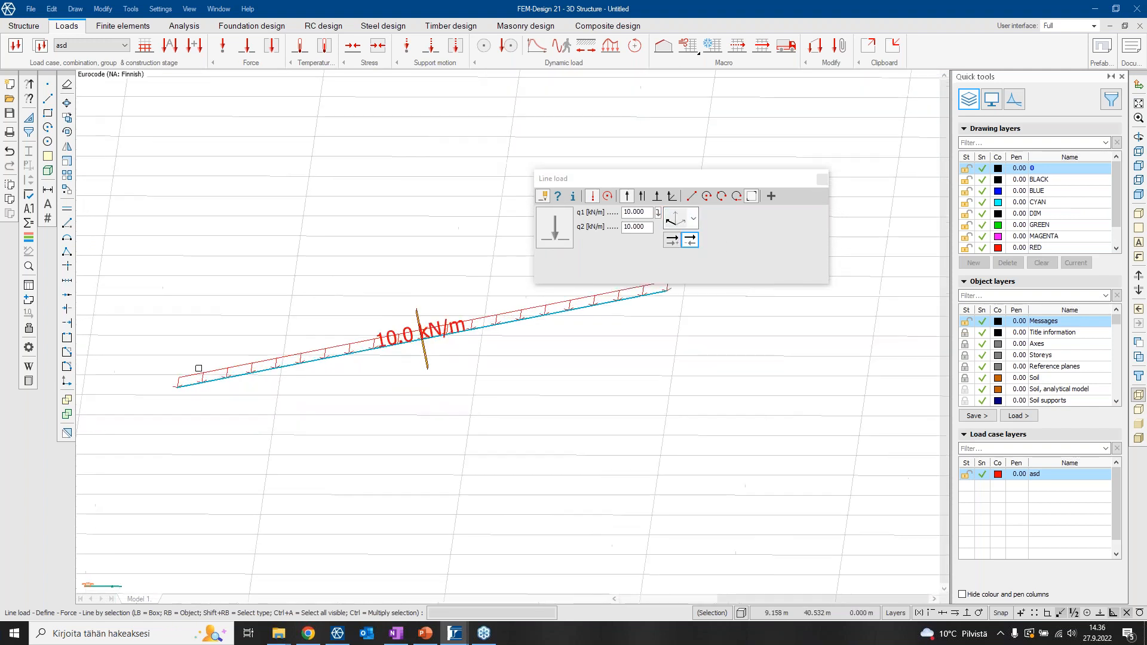
key(ctrl+z)
- Try the 10 kN/m line load in the global X direction on the beam and undo it
click(693, 220)
click(680, 243)
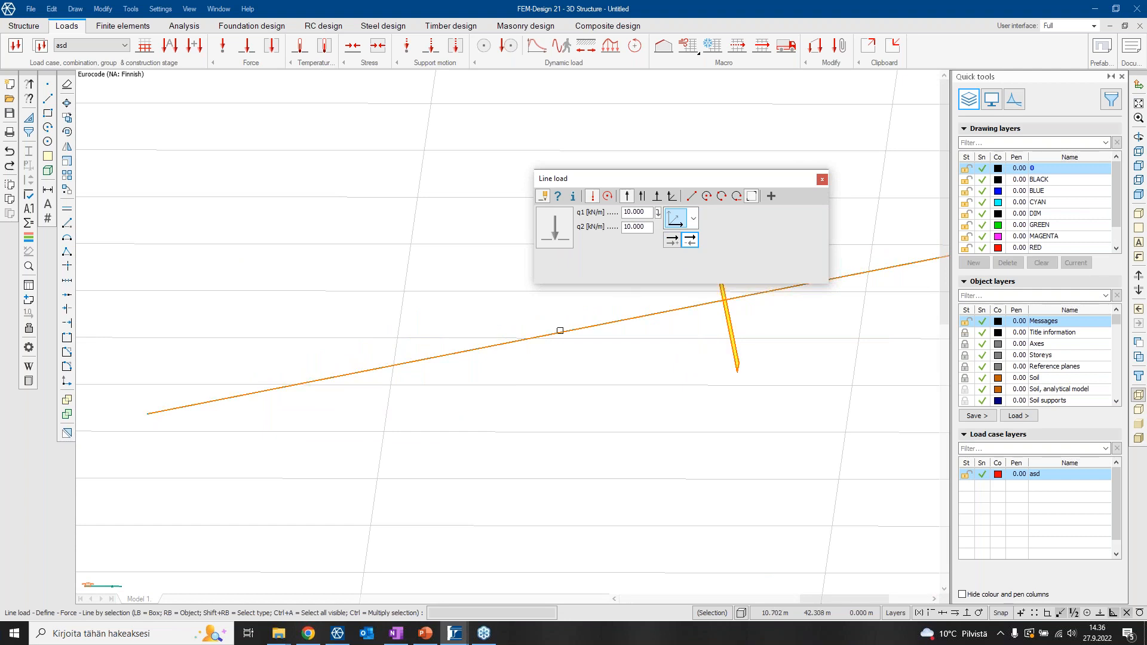
click(560, 330)
scroll(602, 352, down, 4)
key(ctrl+z)
- Set the line load direction back to global Z and apply 10 kN/m to the beam
click(693, 220)
click(684, 279)
click(578, 342)
scroll(419, 435, down, 5)
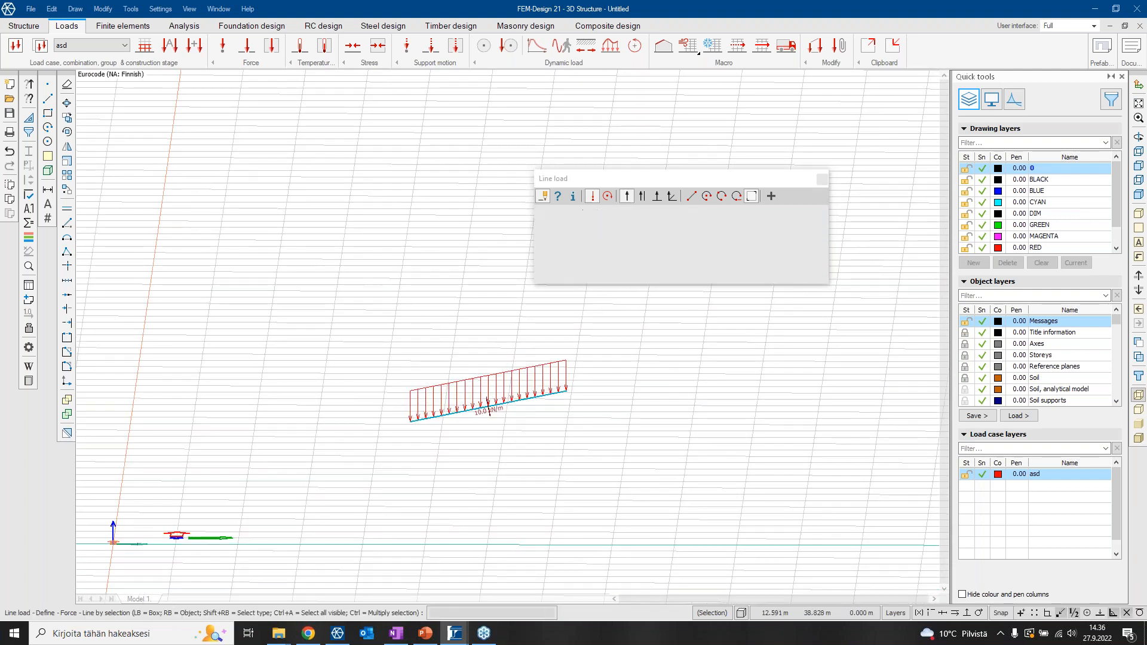
key(Escape)
- Examine the load direction options offered for the line load, from the global axes to the local beam axes
shift+middle_drag(529, 399, 403, 412)
click(271, 46)
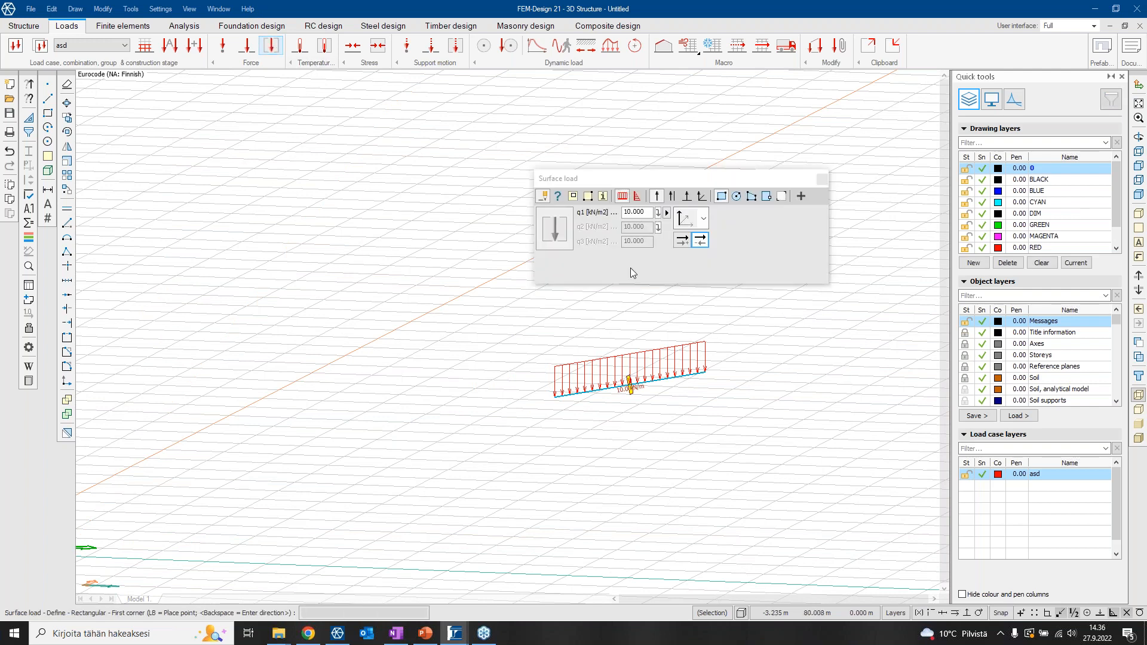
click(247, 46)
click(692, 218)
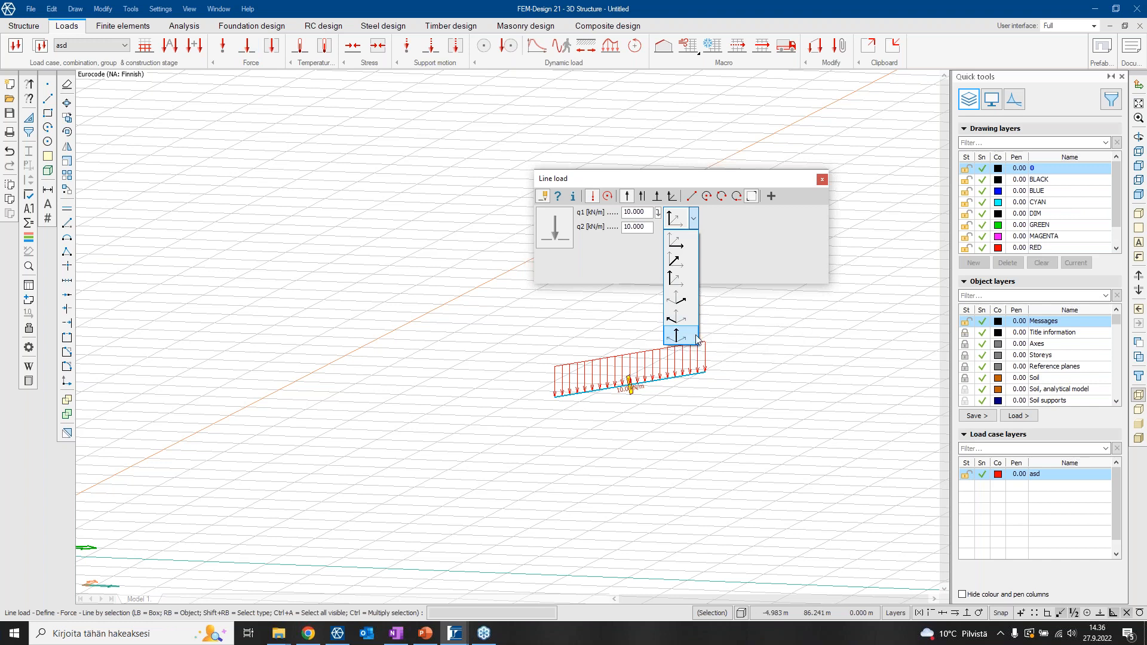
click(831, 186)
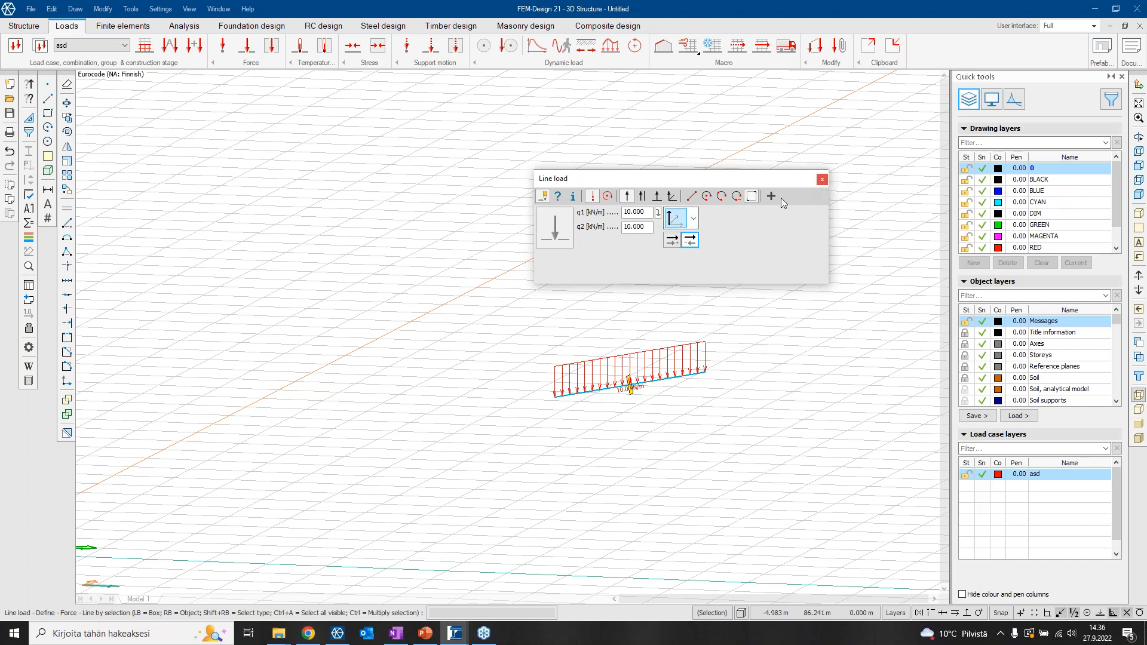
- Finish defining line loads and delete both the line load and the inclined beam from the model
click(822, 179)
drag(756, 500, 460, 258)
right_click(460, 258)
click(485, 263)
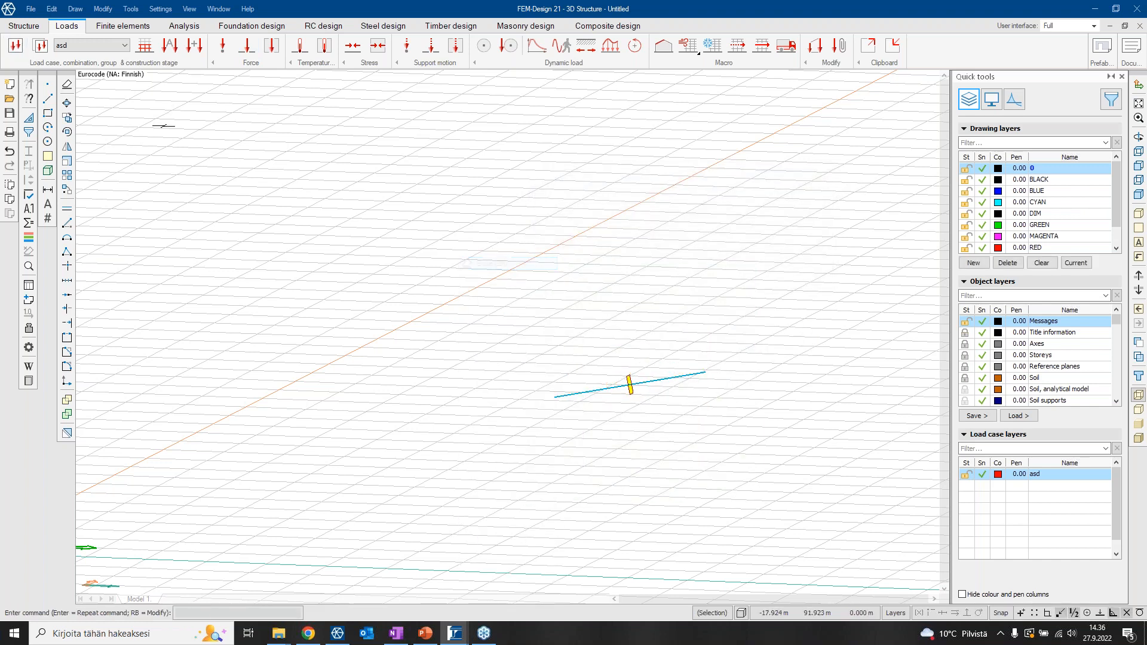
click(24, 26)
right_click(577, 297)
click(588, 306)
- Start an external reference and choose DWG pohja.dwg from the 3D FEM Design Introduction folder
click(52, 8)
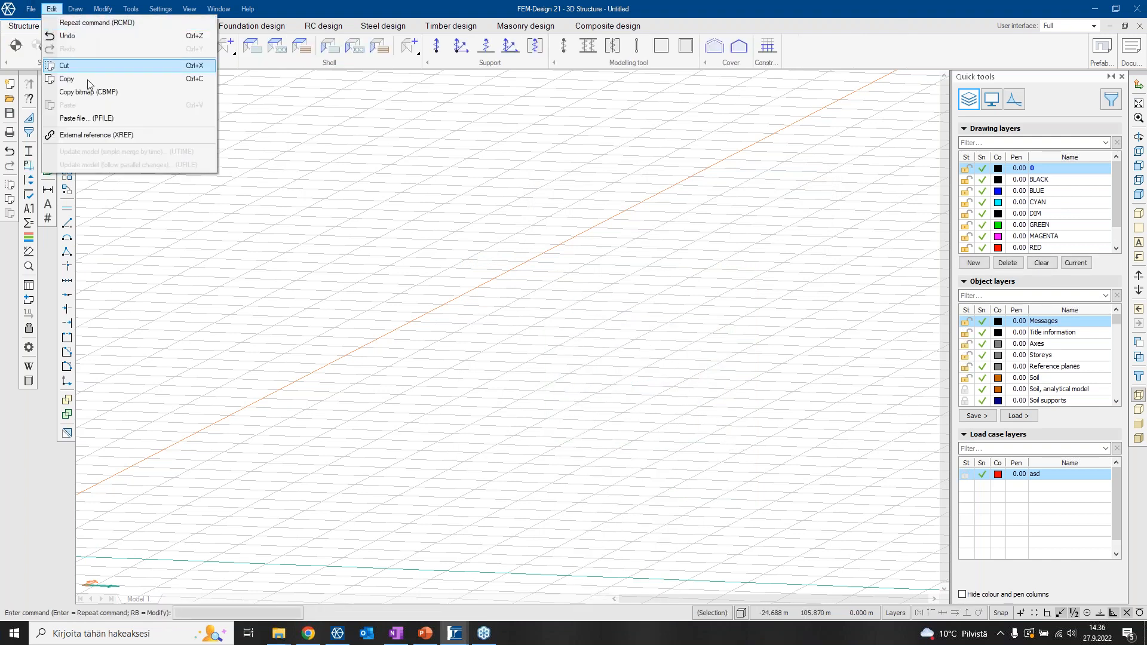
click(105, 135)
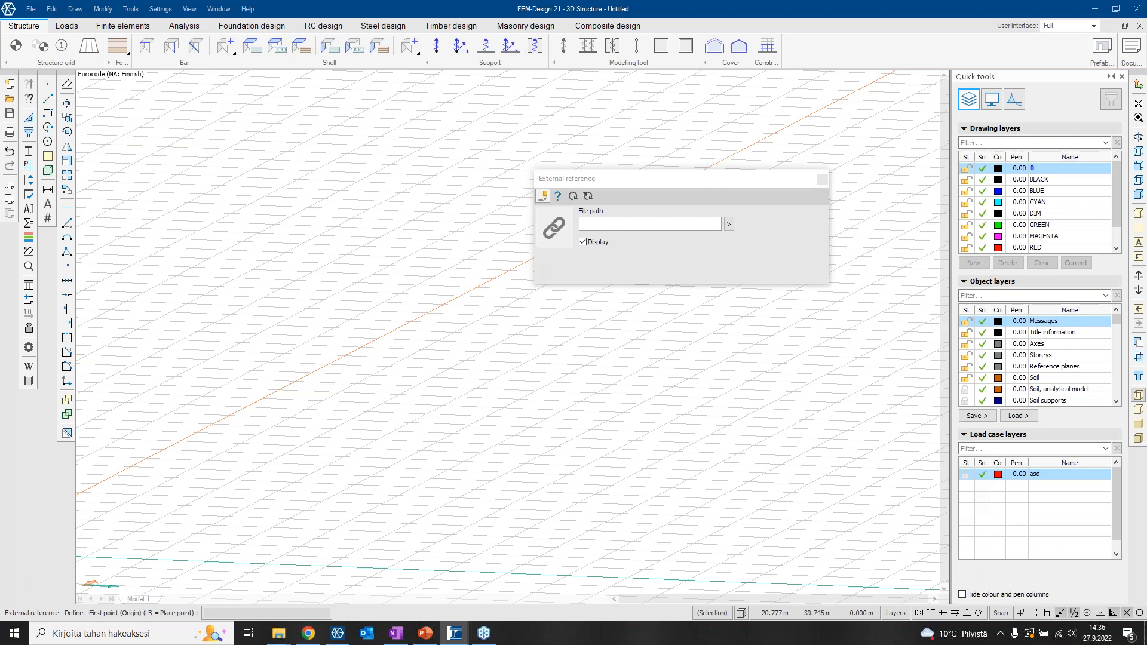
mouse_move(330, 414)
middle_down()
mouse_move(317, 466)
mouse_move(597, 287)
middle_up()
click(53, 9)
mouse_move(52, 9)
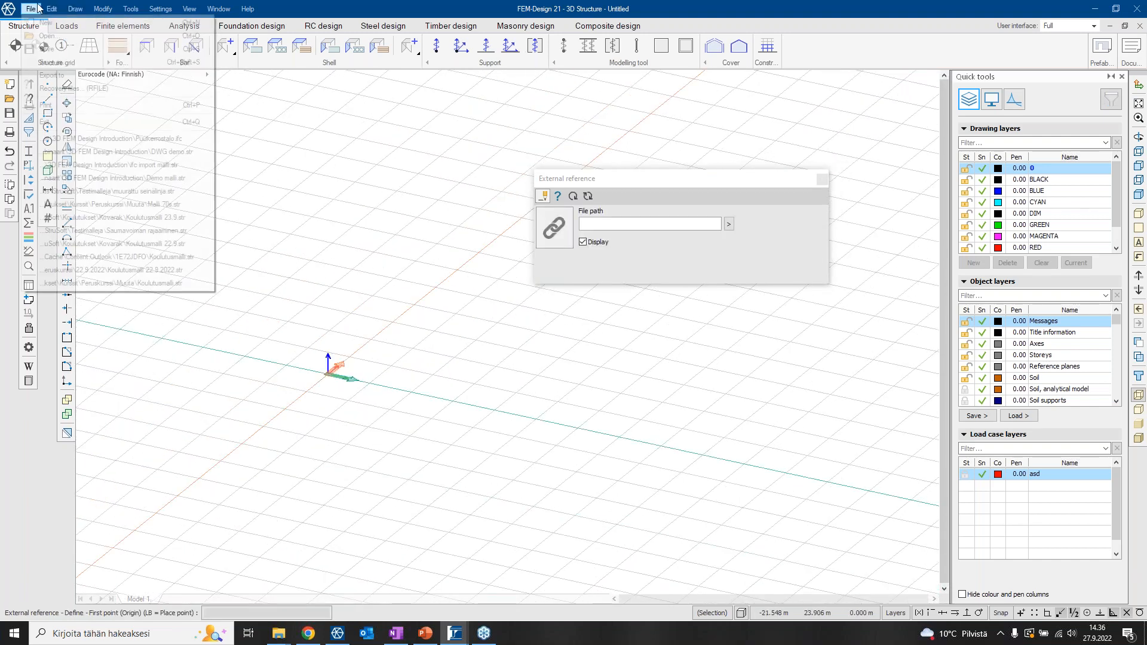
click(87, 138)
click(730, 224)
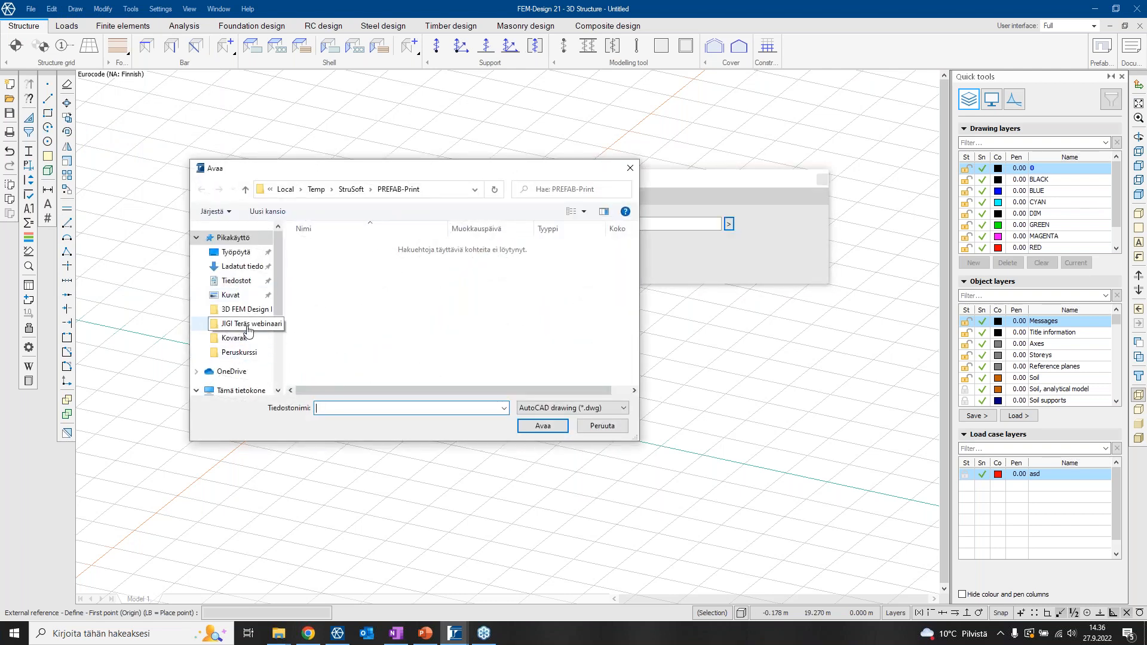
click(242, 310)
click(325, 258)
click(543, 425)
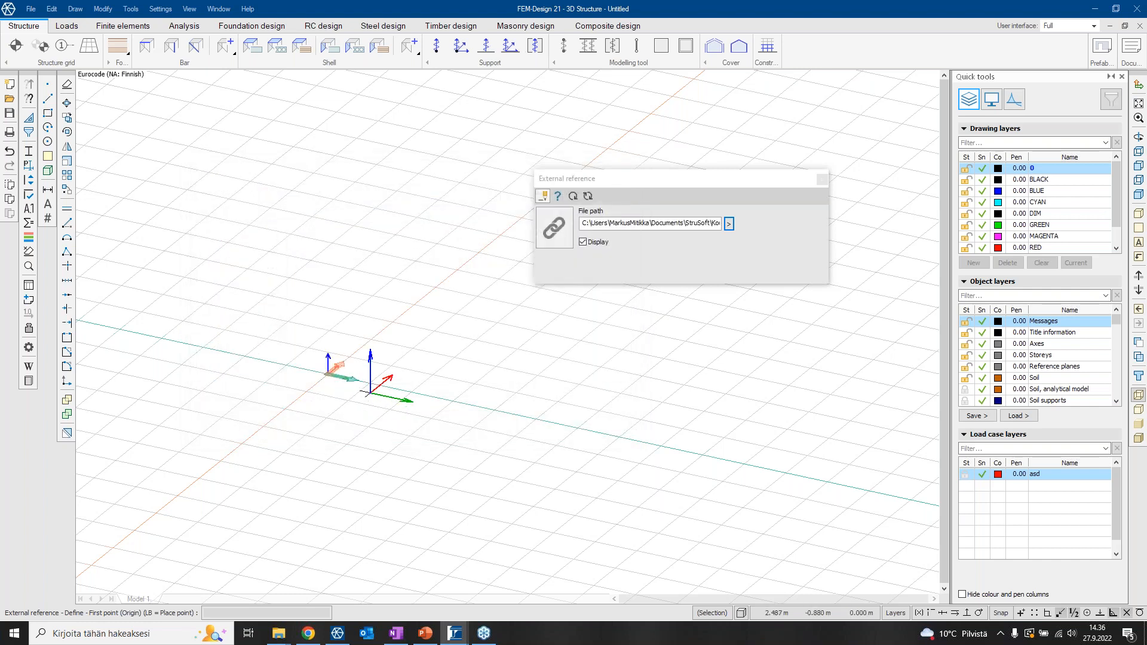
- Place the DWG reference at origin 0 aligned with the global axes, importing all layers at 1 unit = 1 mm
text(0)
key(Return)
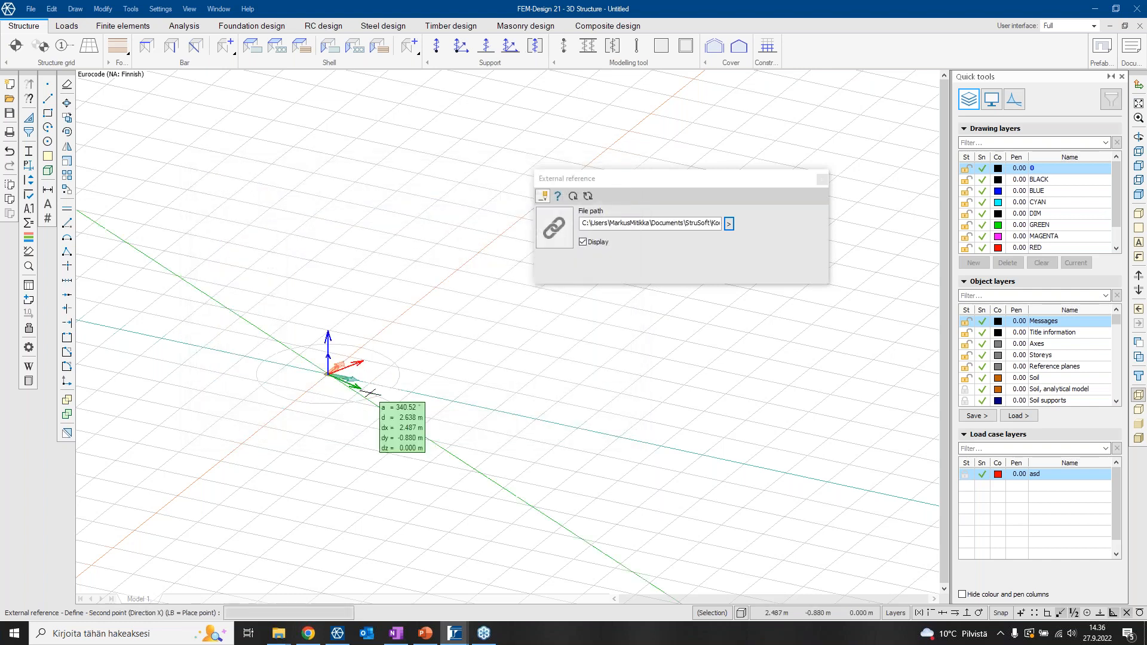
click(490, 409)
click(420, 299)
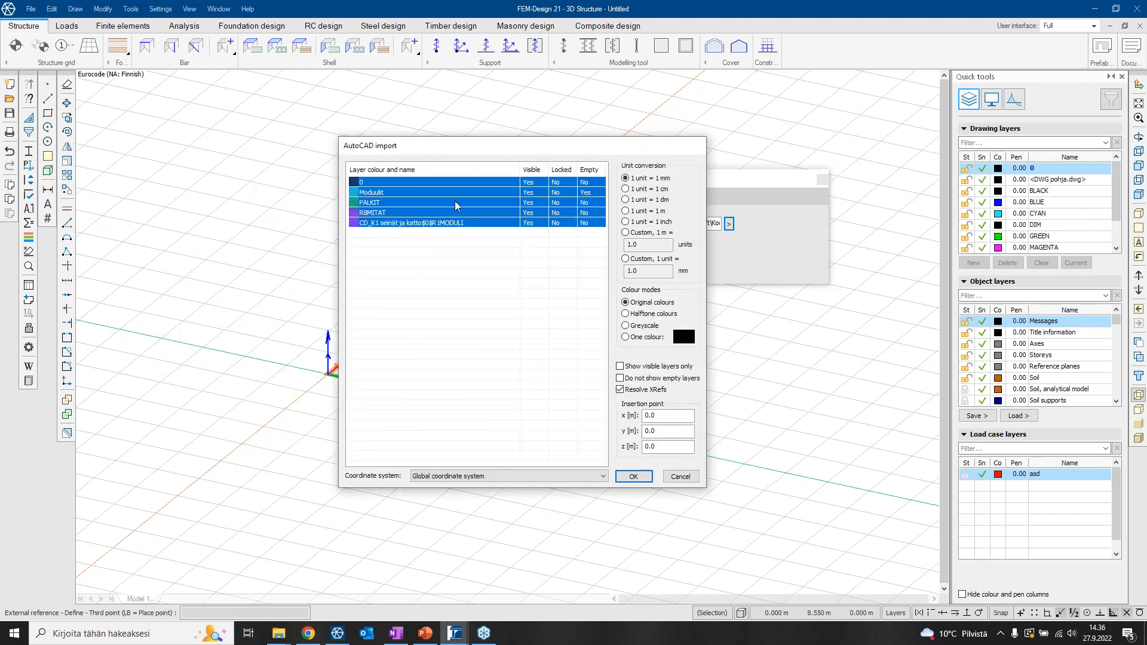
click(635, 476)
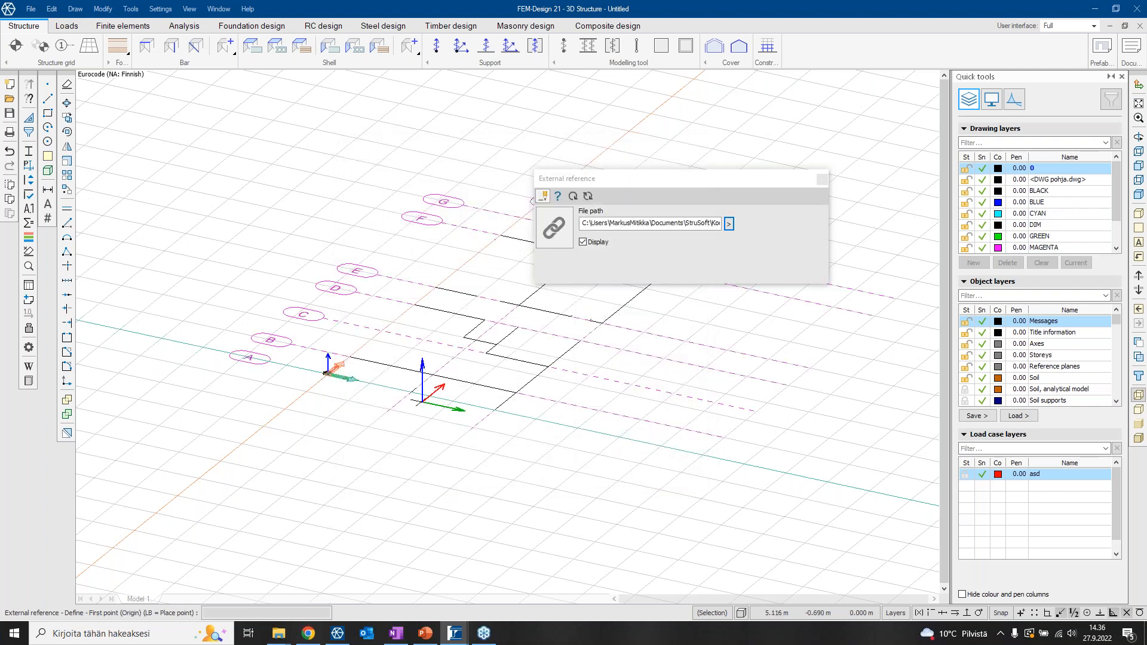
shift+middle_drag(284, 414, 250, 418)
scroll(250, 419, up, 3)
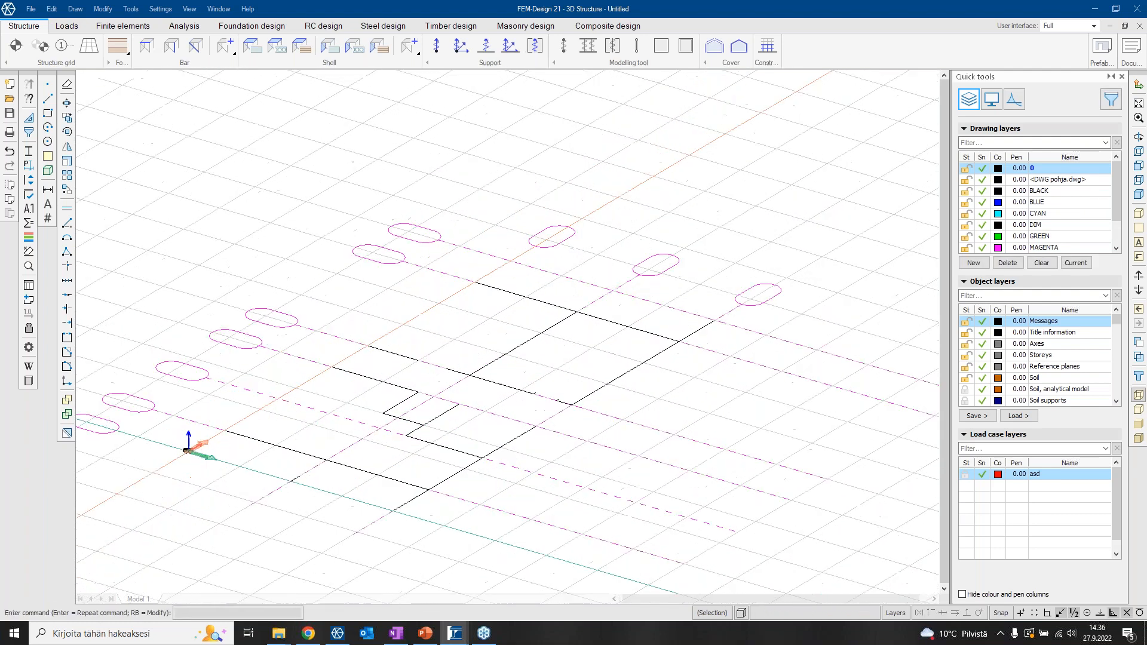
- Start defining straight plane walls 3 m high and 0.2 m thick with Hinged edge connections
click(330, 48)
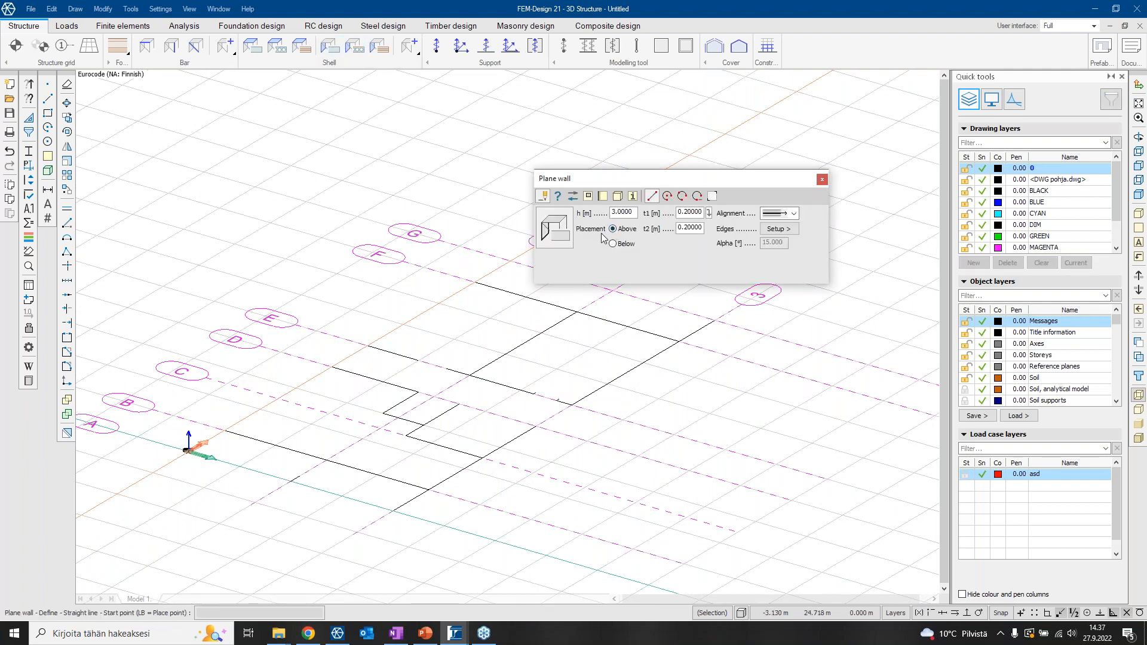
click(779, 229)
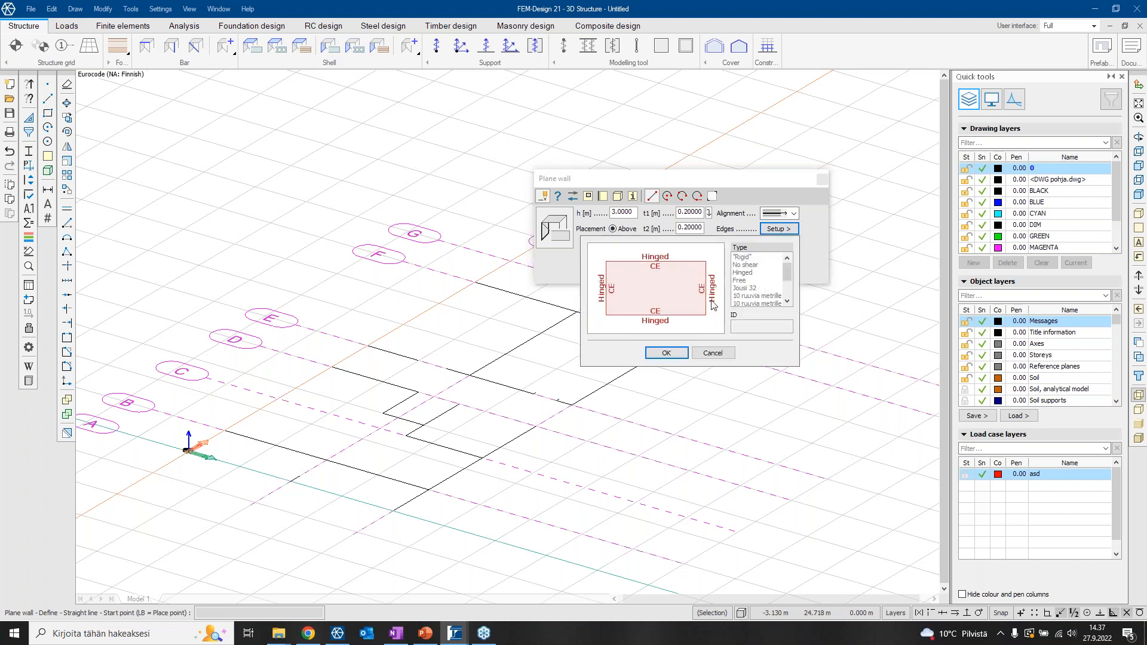
click(658, 262)
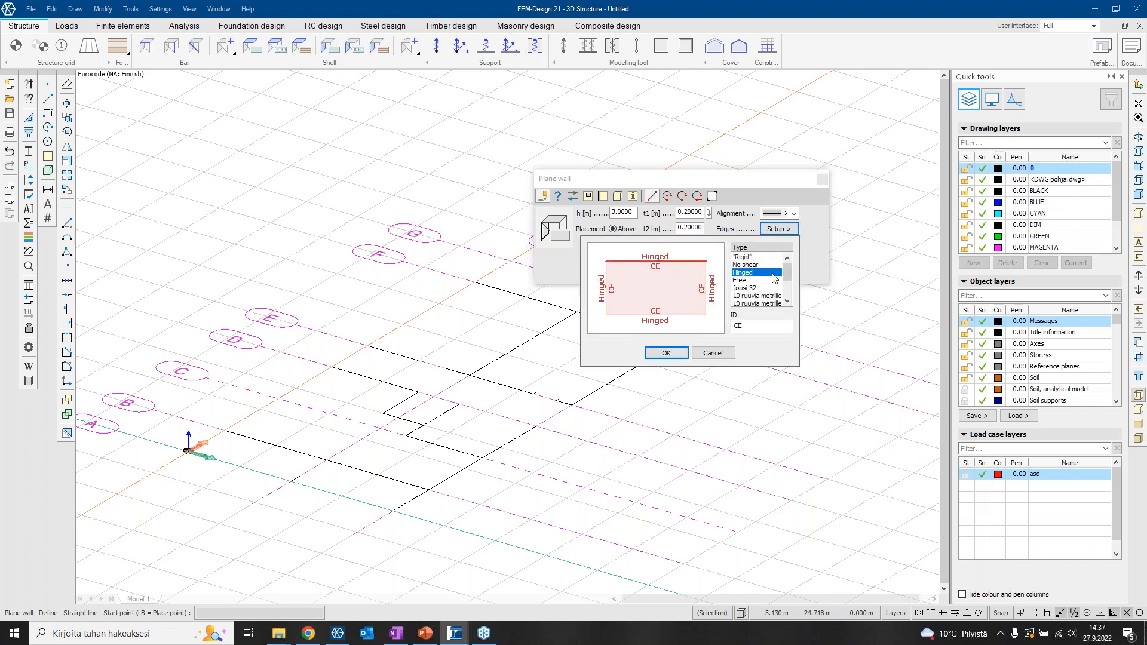
click(666, 353)
- Give the wall's C30/37 concrete calculated creep coefficients of 2.35 for Sq, Sf and Sc and calculated shrinkage of 0.457 ‰
click(551, 230)
click(514, 134)
click(459, 136)
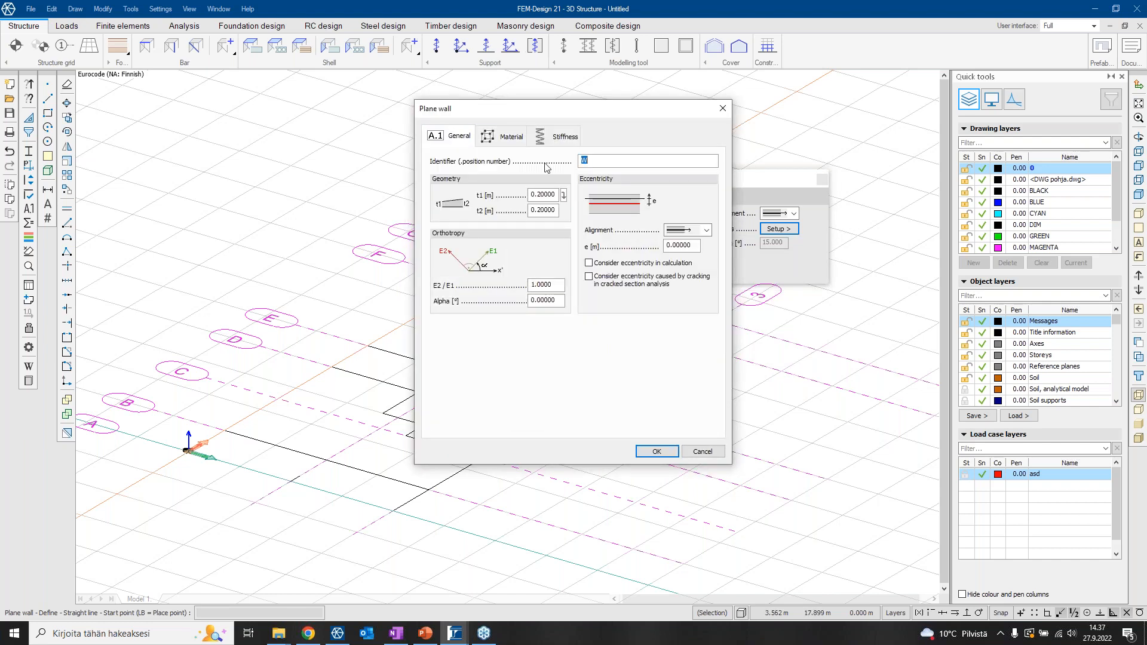
click(499, 141)
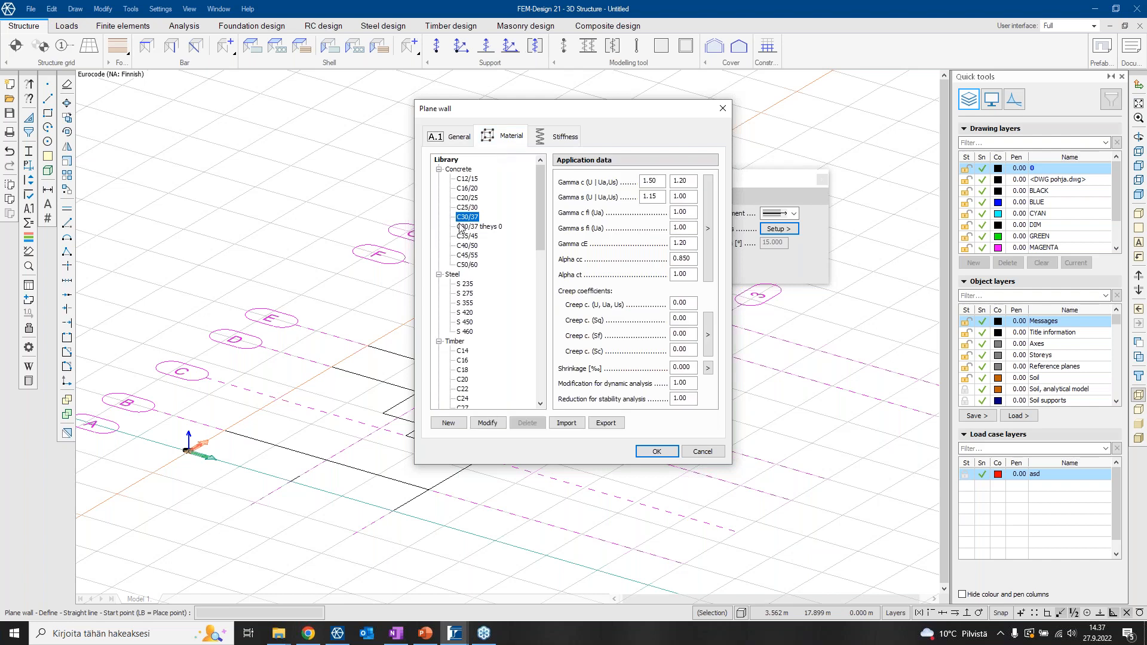
click(709, 335)
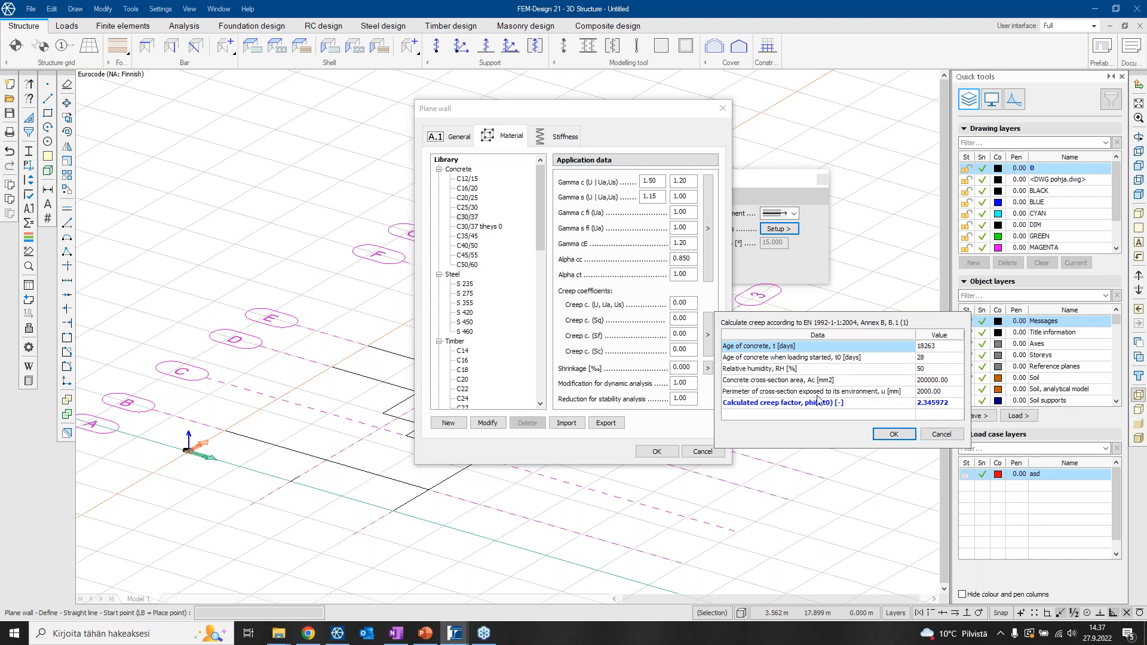
click(894, 435)
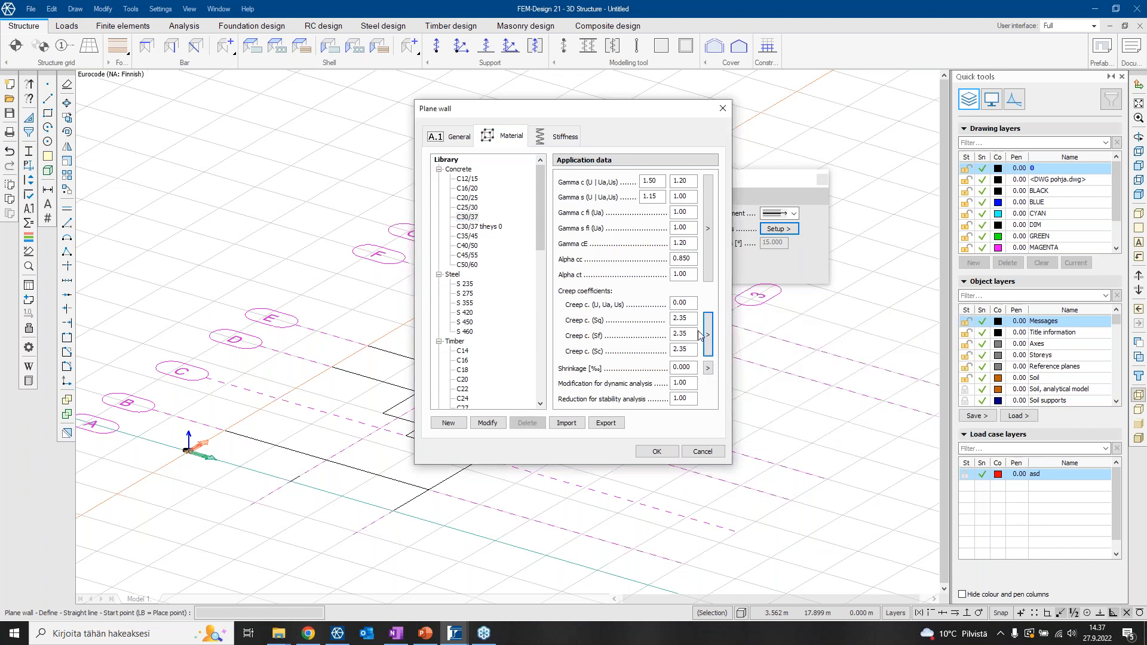
click(710, 366)
click(893, 481)
click(661, 454)
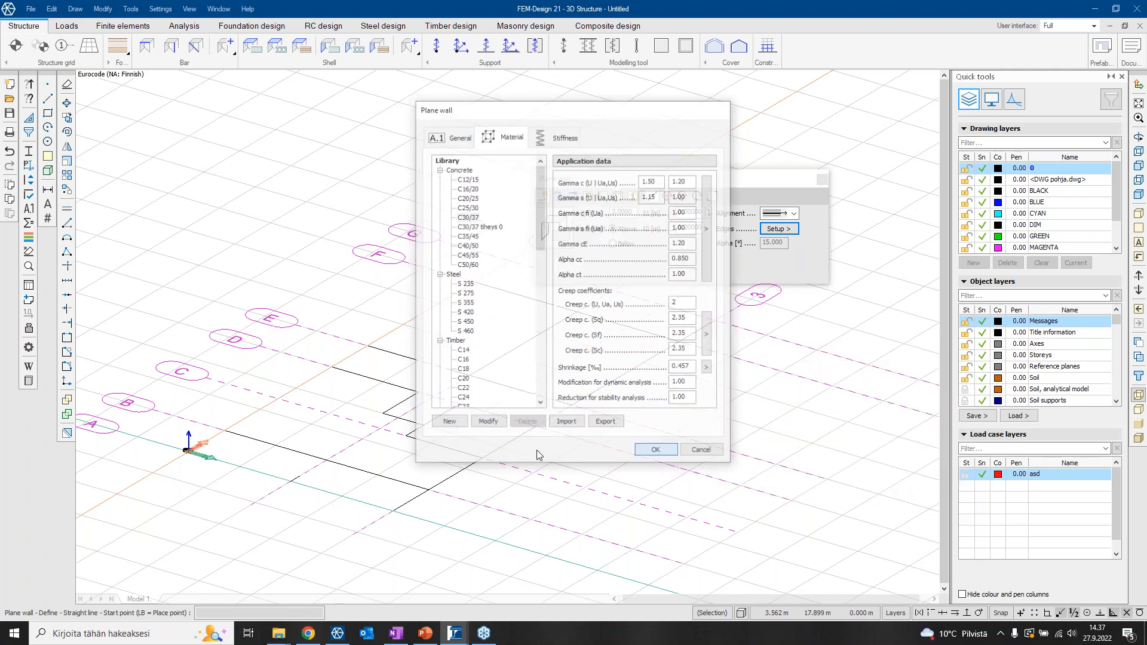
- Draw plane walls on axis 1 from B to D and E to F, along axis F to axis 3, and on axis 3 back to E
click(226, 431)
click(332, 367)
click(370, 344)
click(476, 283)
click(475, 283)
middle_drag(500, 371, 409, 413)
click(587, 383)
click(587, 383)
click(481, 446)
- Draw the walls on axis E, on axis 2 from E to F, around the shaft between C and D, and on axis 3 from D to B
click(481, 446)
click(277, 387)
click(379, 417)
click(486, 353)
click(486, 354)
mouse_move(425, 428)
middle_down()
mouse_move(377, 471)
mouse_move(433, 447)
middle_up()
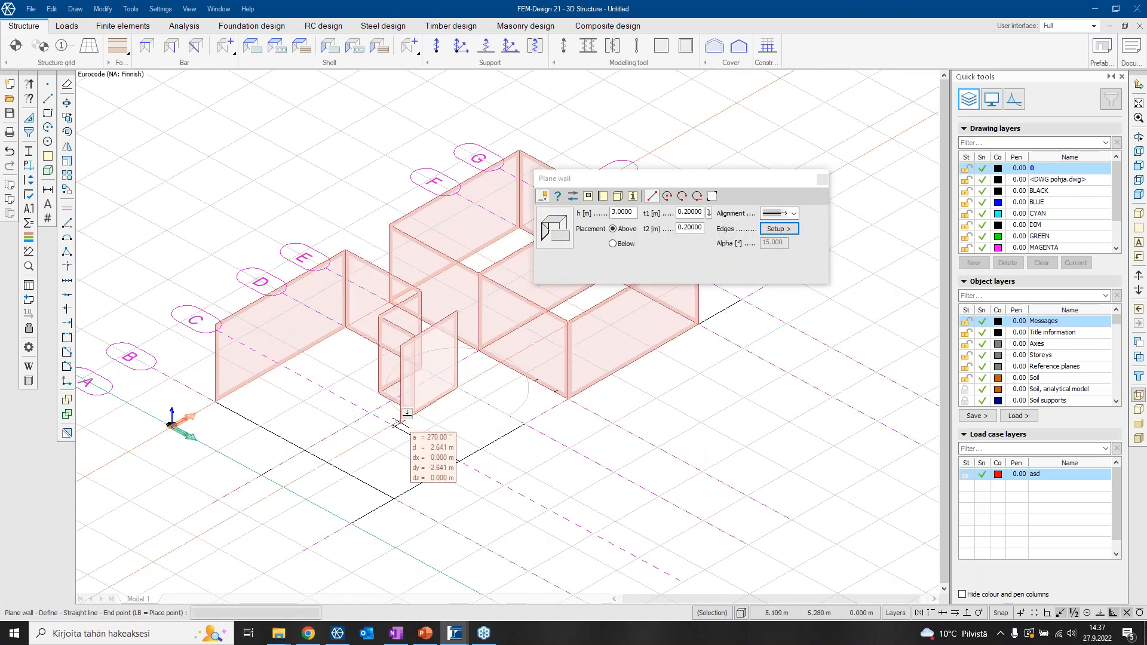
click(460, 462)
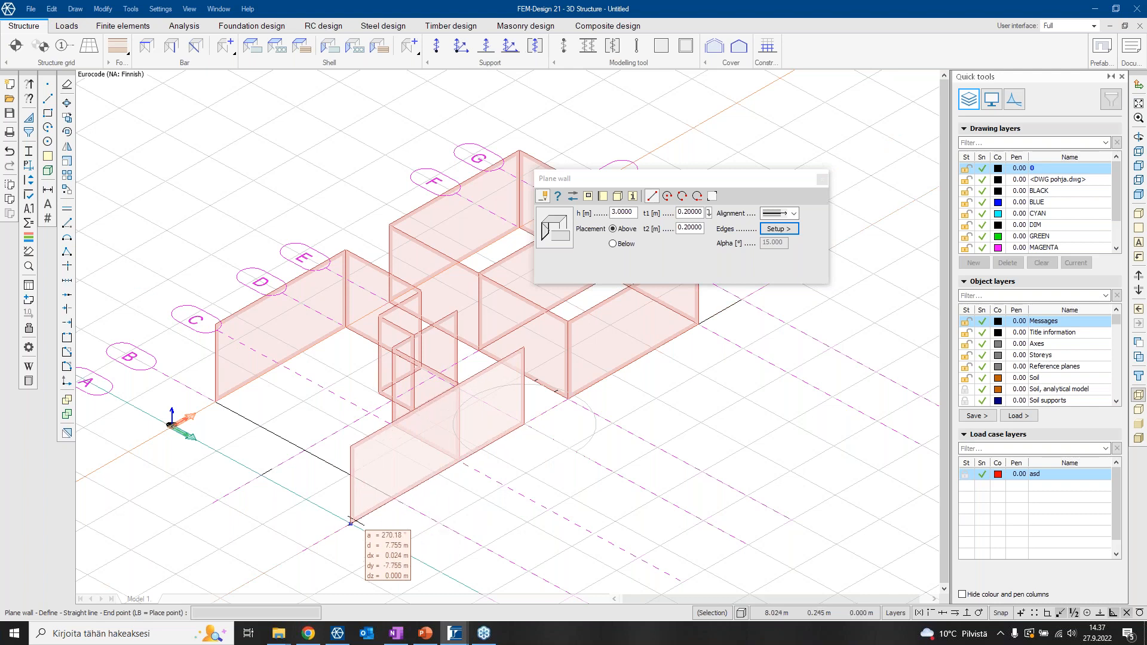
- Place 3 m high columns with placement Above at A-1, A-2, A-3 and B-2
click(168, 48)
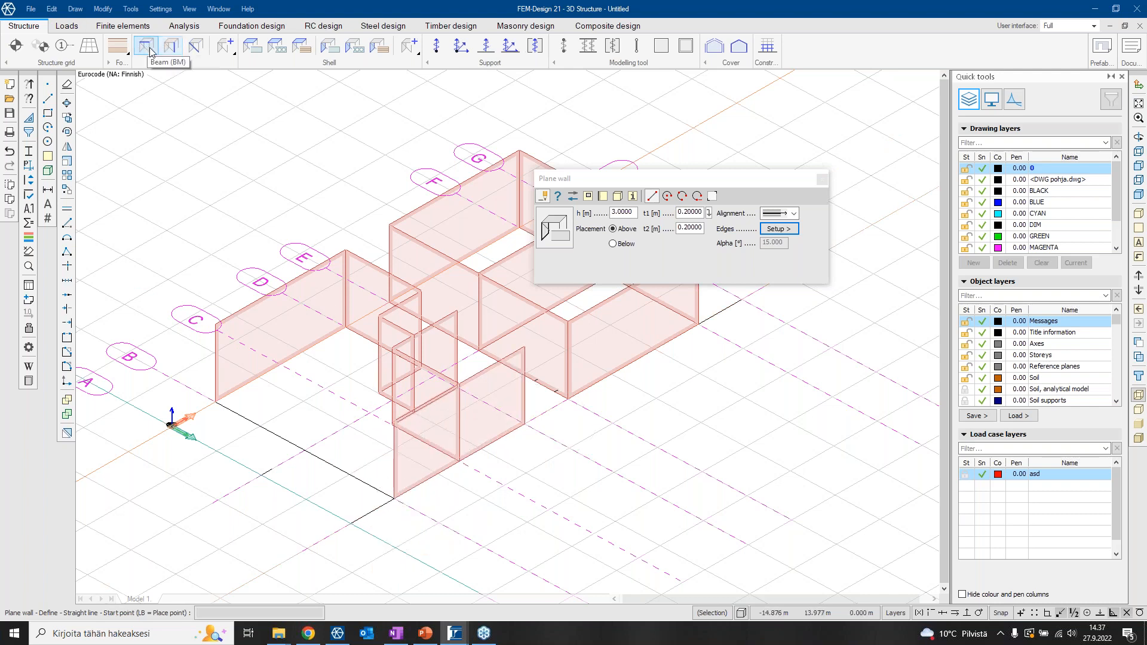
click(632, 227)
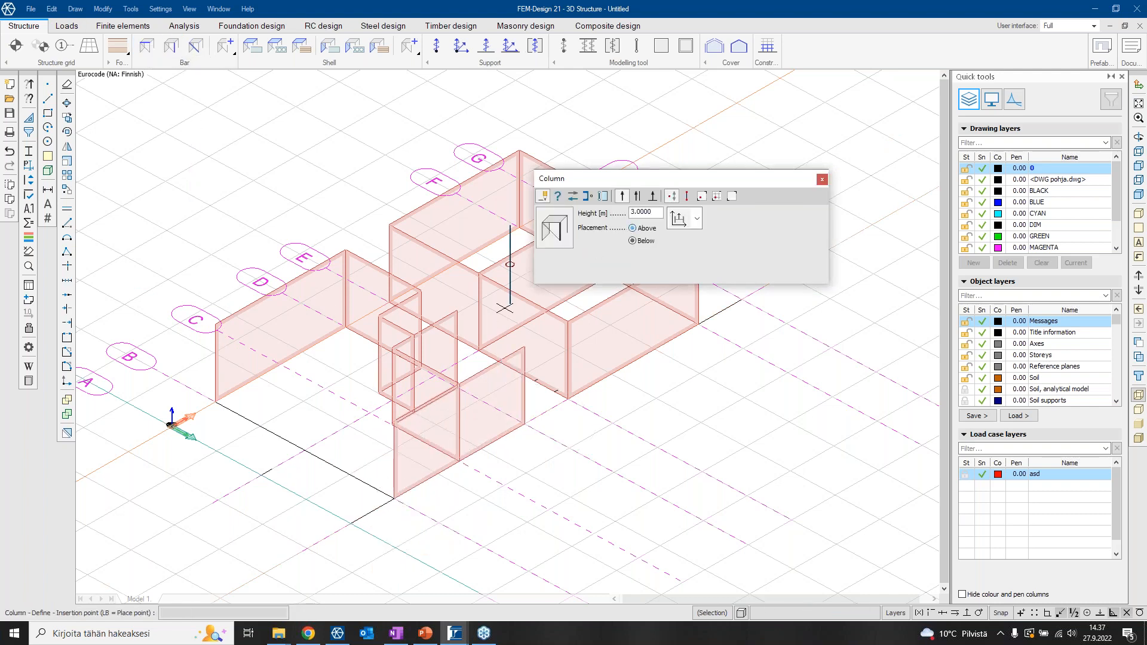
click(261, 474)
click(351, 522)
- Draw beams at column-top level between axes A and B on axes 1, 2 and 3
click(146, 46)
click(172, 350)
click(261, 397)
click(305, 374)
click(351, 445)
click(402, 420)
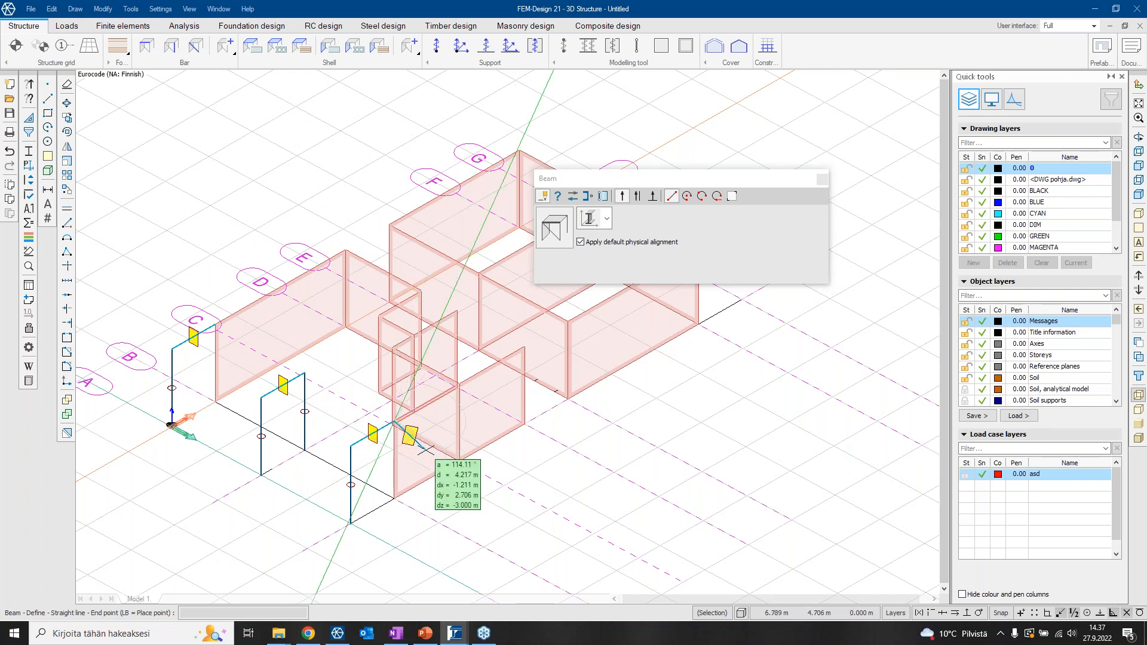
scroll(418, 425, up, 4)
scroll(383, 424, down, 4)
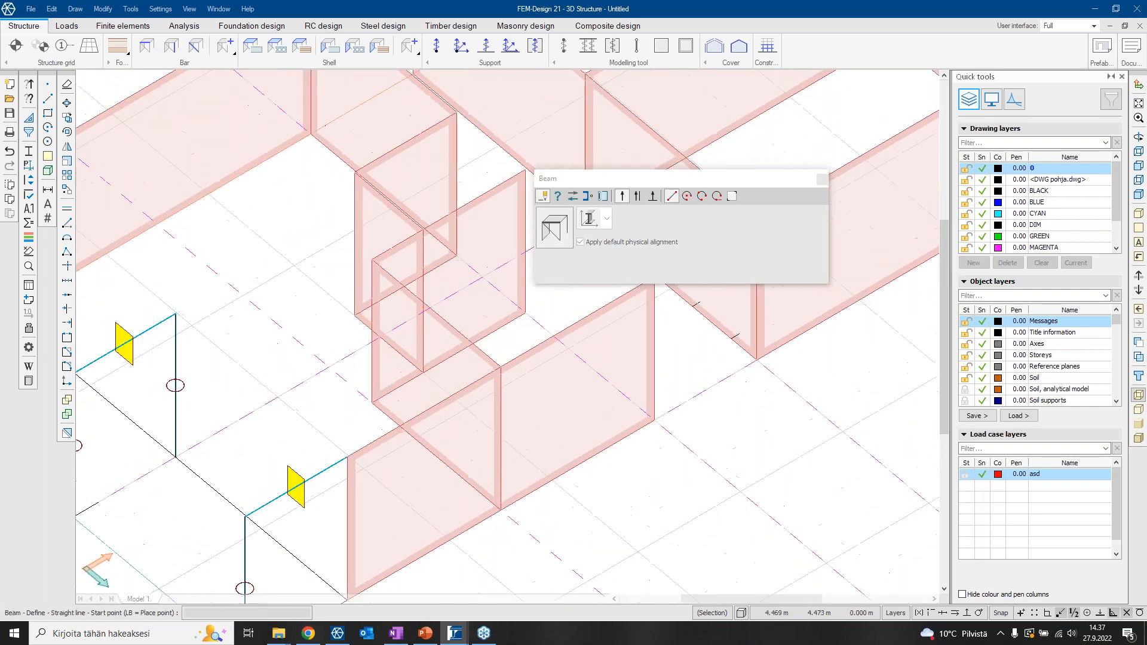
- Draw a rectangular 0.2 m thick plane plate with "Rigid" edges over the beams, from A-1 to B-3
click(253, 43)
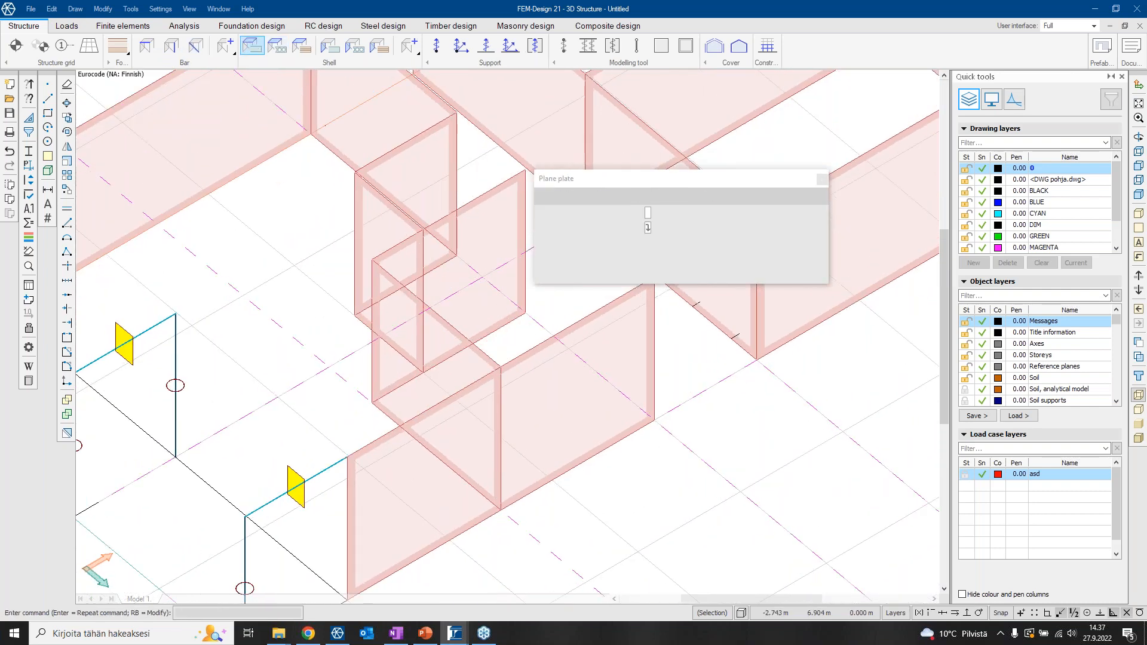
scroll(478, 239, down, 4)
scroll(478, 239, up, 2)
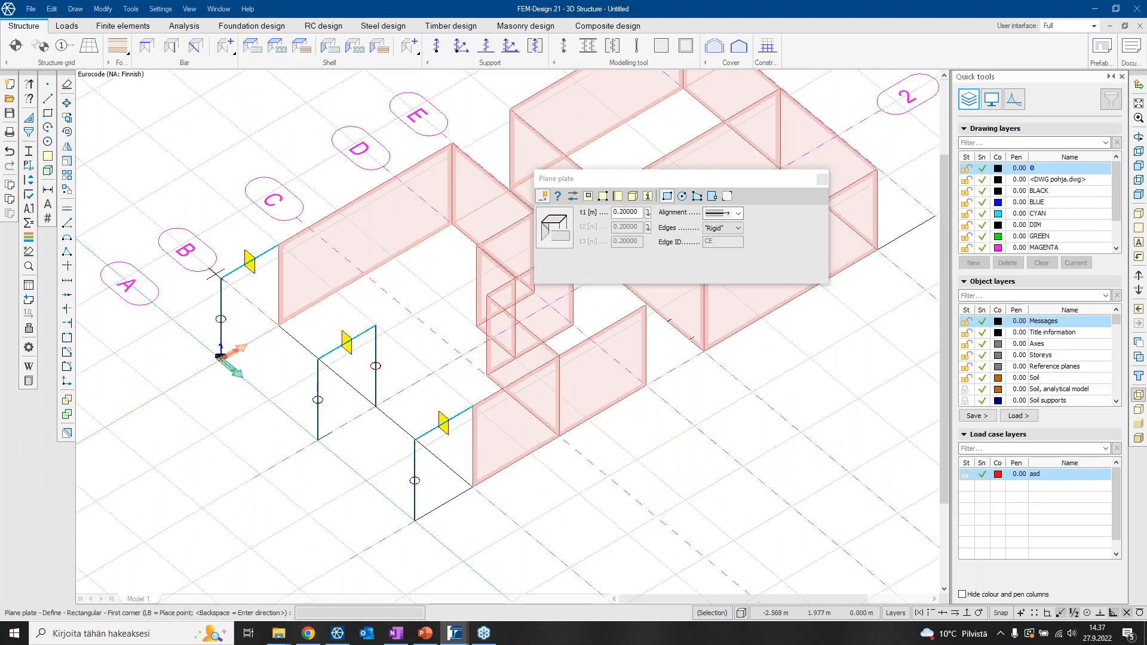
click(221, 278)
middle_drag(650, 358, 410, 535)
middle_drag(229, 522, 440, 396)
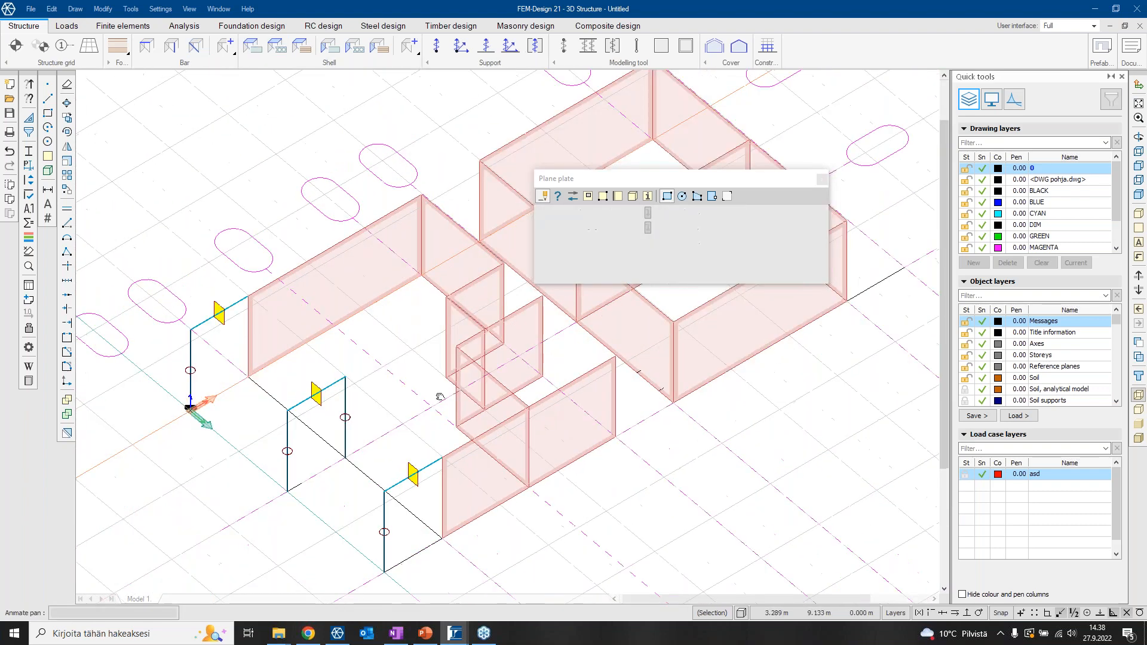
click(442, 457)
- Draw a second rectangular 0.2 m thick plane plate on top of the walls, from B-1 to F-3
middle_drag(591, 396, 411, 559)
middle_drag(156, 450, 207, 435)
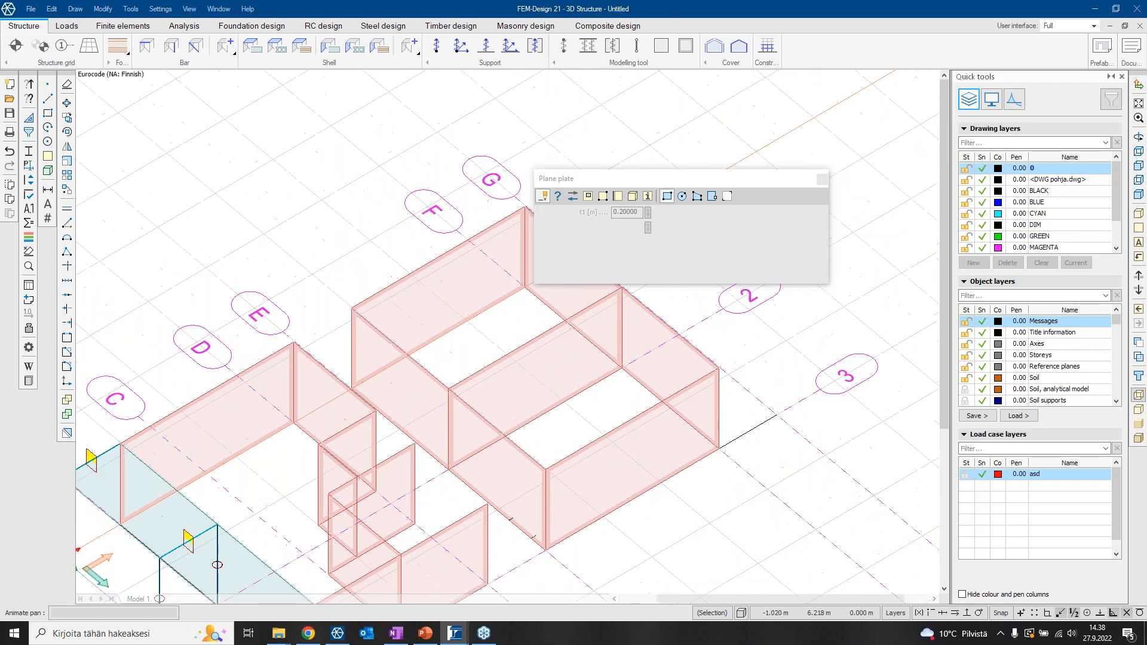
click(120, 444)
click(719, 368)
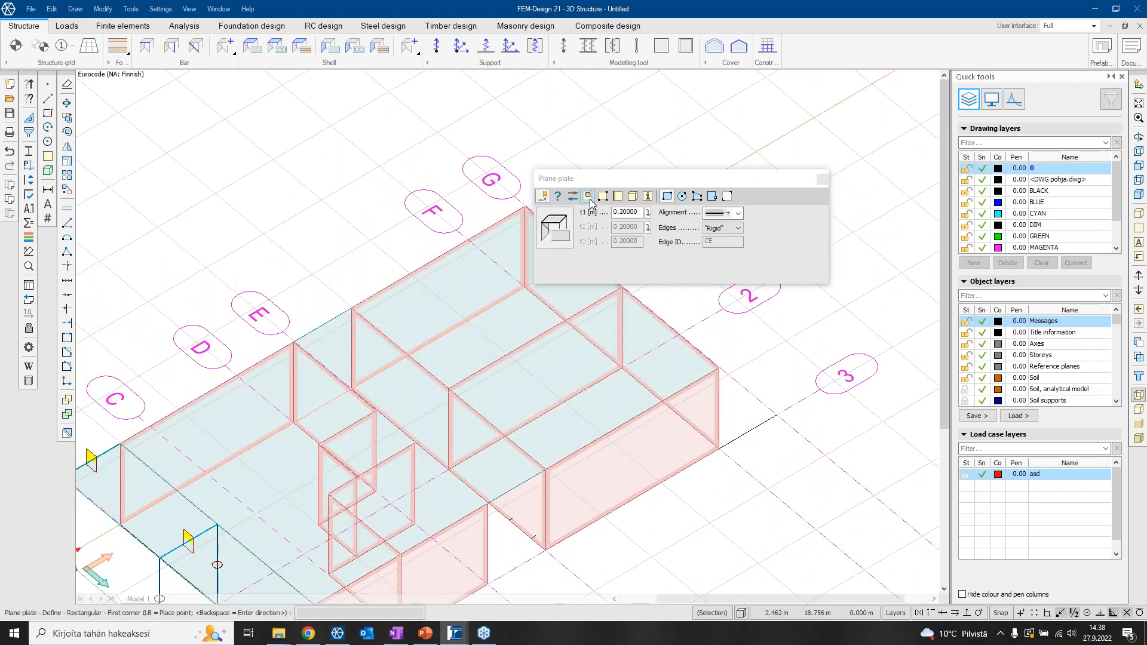
- Cut a 3 m by 3 m rectangular hole in the larger plate between axes C and D, against axis 3
click(588, 198)
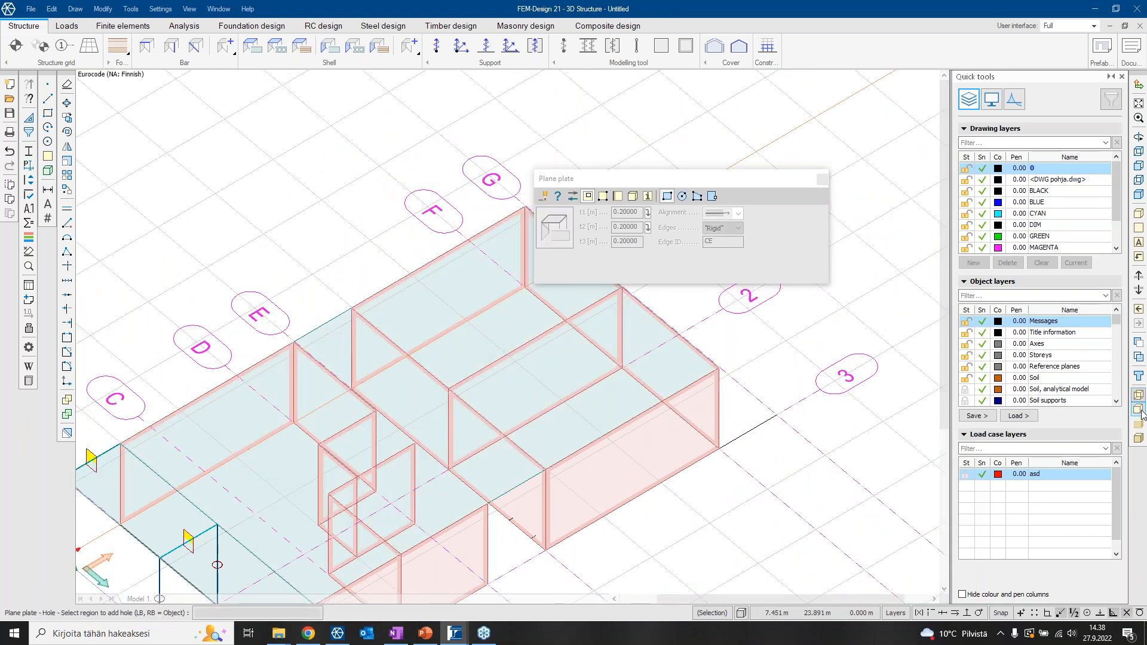
click(428, 522)
click(328, 494)
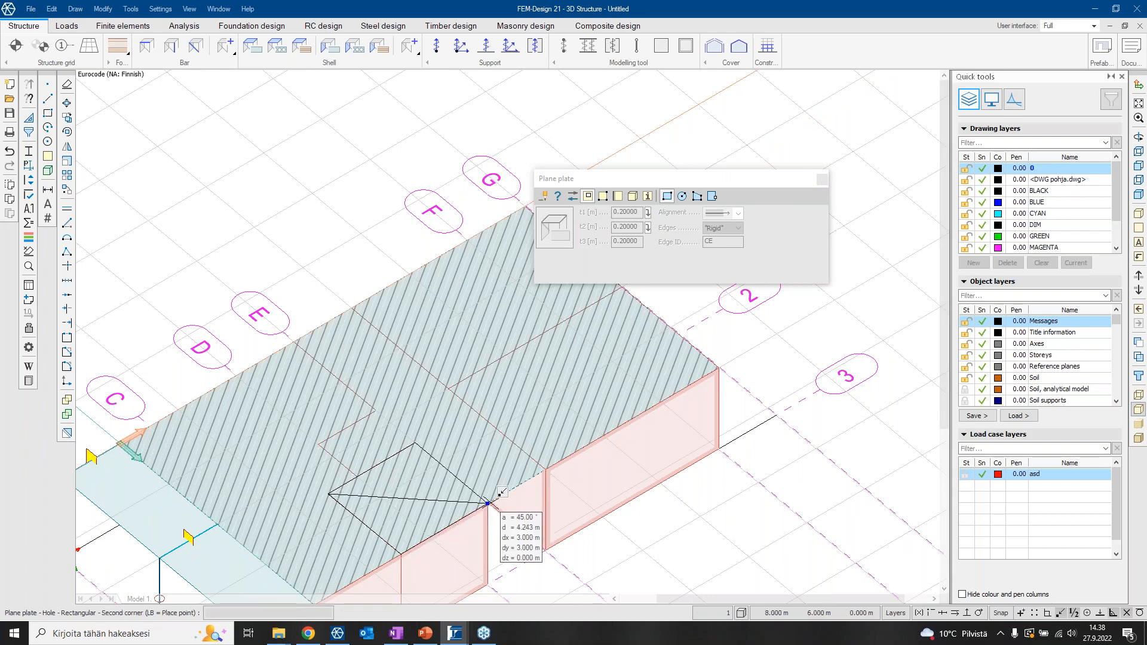
click(488, 504)
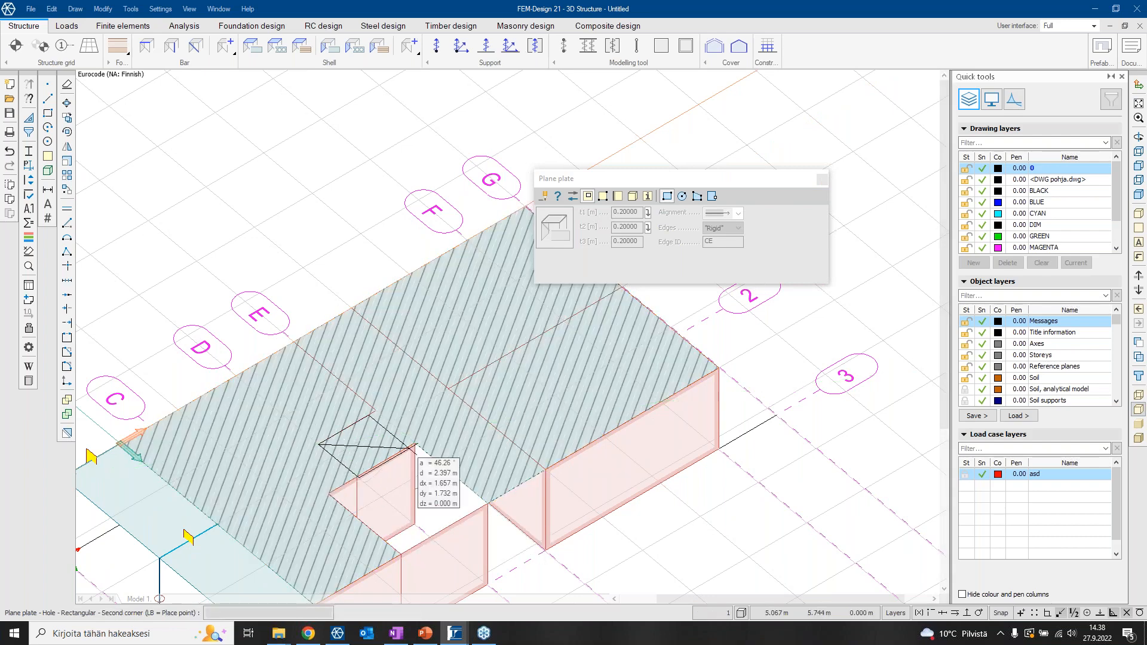
- Define four storeys, each 3 m high, with a horizontal building size of 8 by 16 m
scroll(450, 483, down, 3)
middle_drag(507, 548, 595, 336)
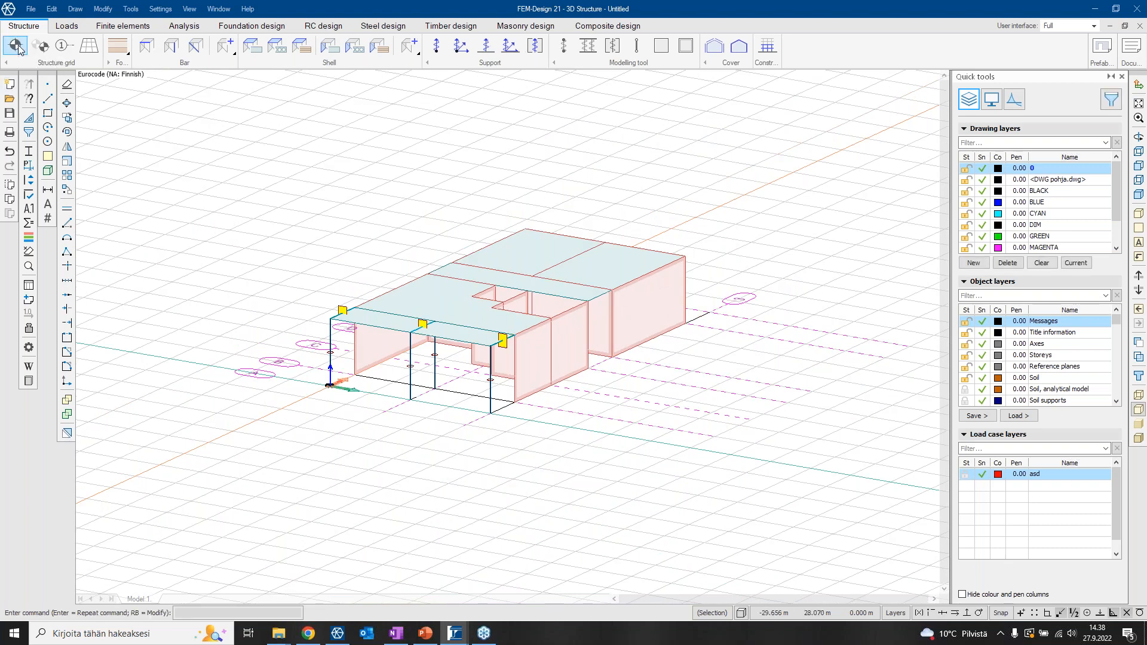
click(18, 47)
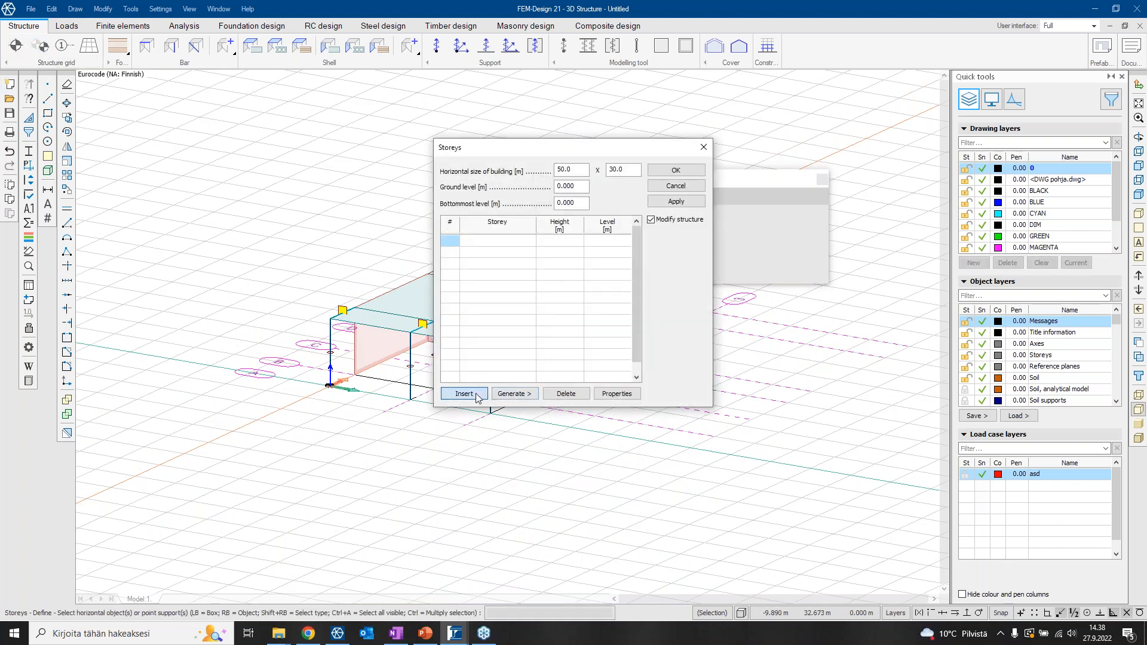
click(465, 395)
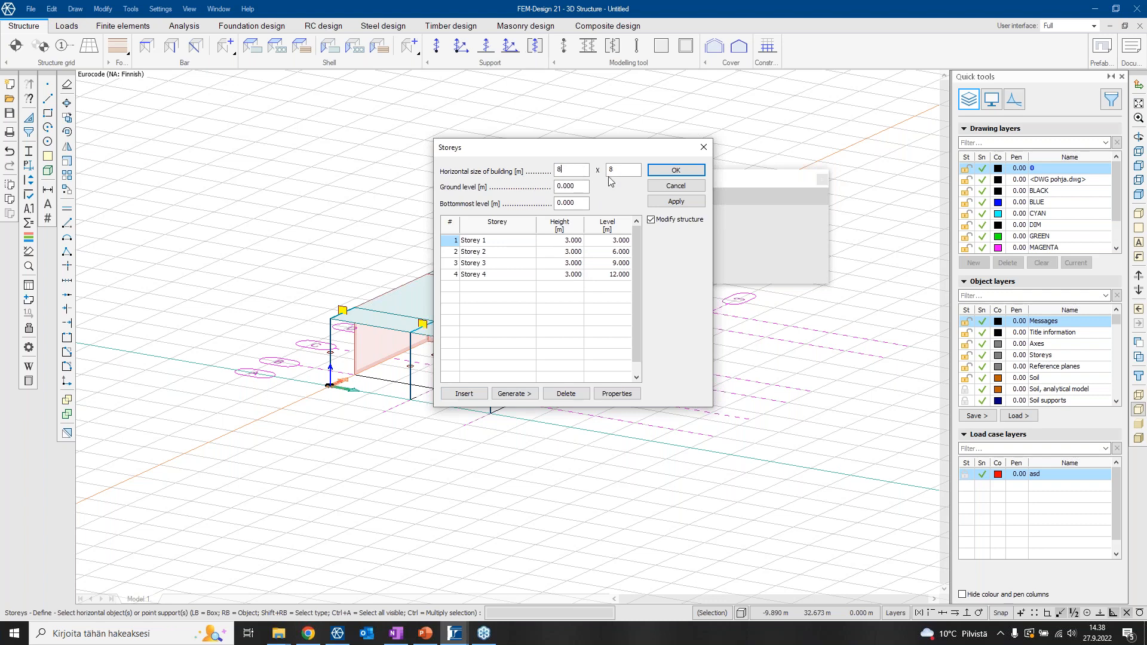
drag(612, 154, 787, 217)
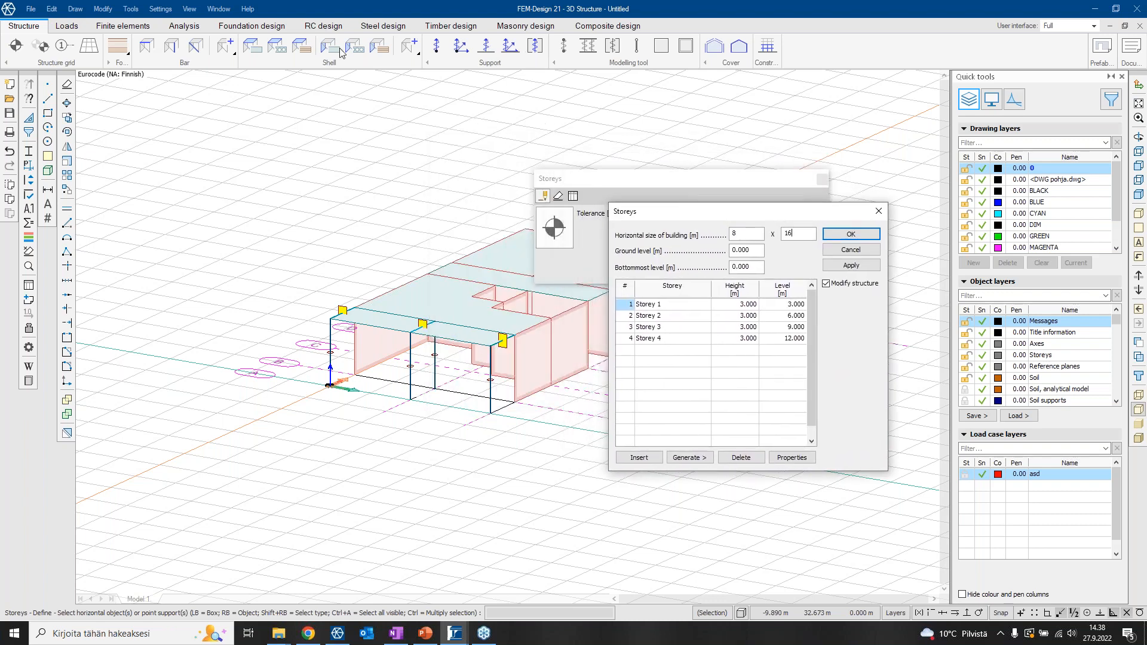
click(862, 234)
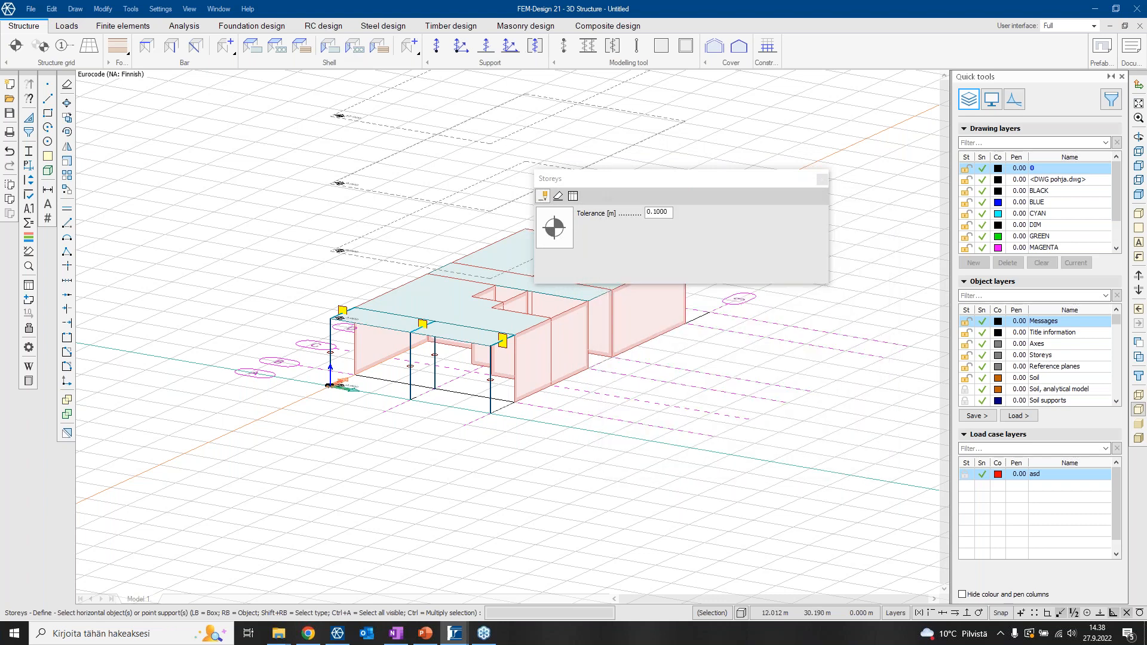
middle_drag(519, 411, 485, 477)
scroll(490, 498, down, 1)
- Hide the Axes and imported DWG layers, and set up line support groups defined by selection
text(ax)
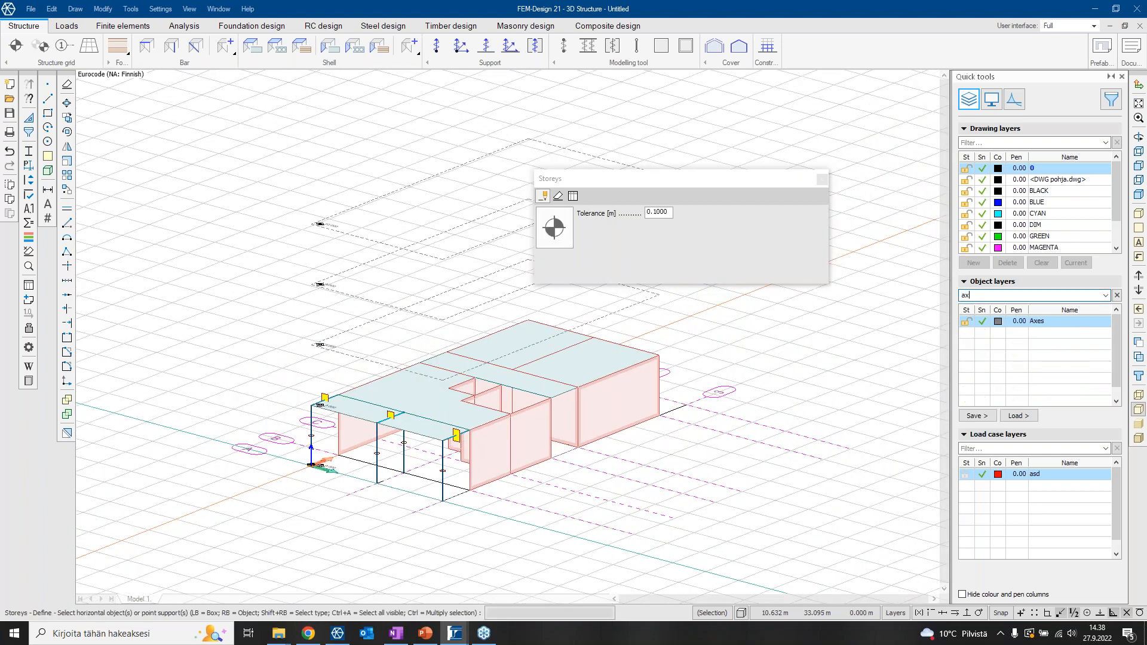
click(965, 179)
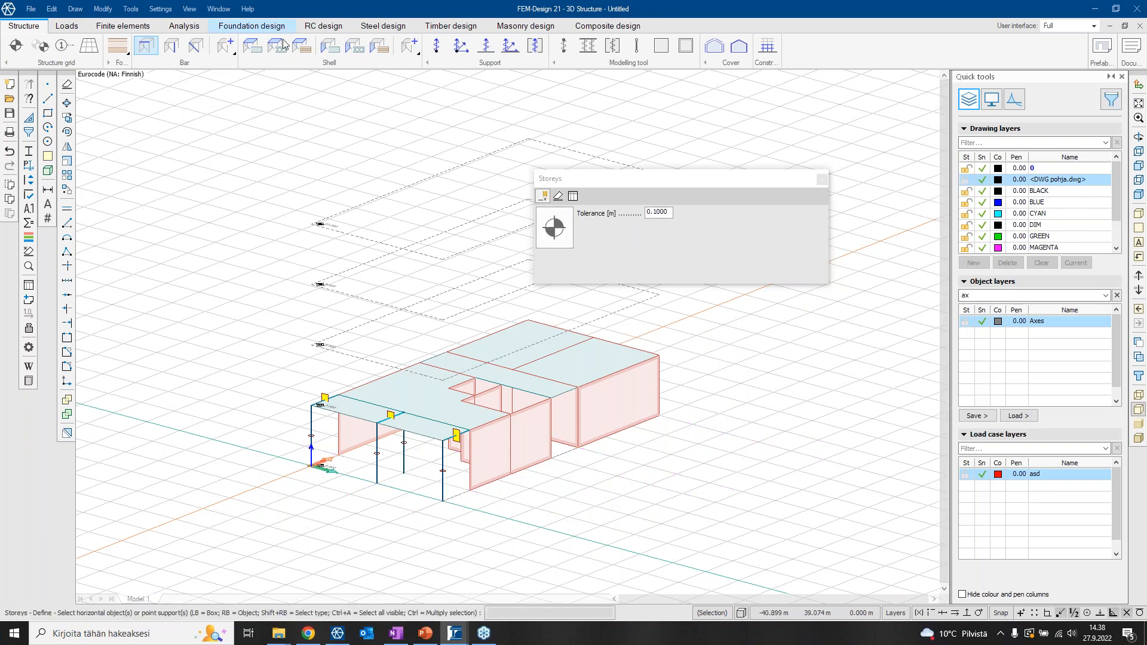
click(509, 45)
key(ctrl+Down)
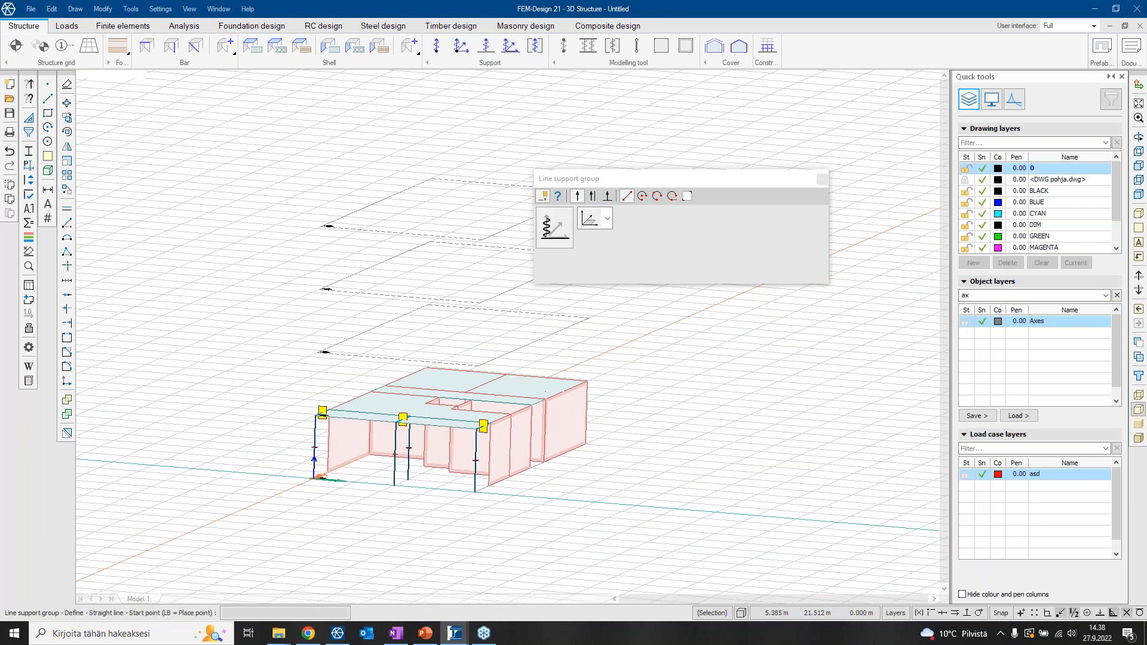
click(687, 196)
- Try to add line support groups by box-selecting the lower edges of the walls
drag(370, 442, 681, 496)
middle_drag(661, 501, 334, 526)
key(ctrl+z)
scroll(374, 522, up, 3)
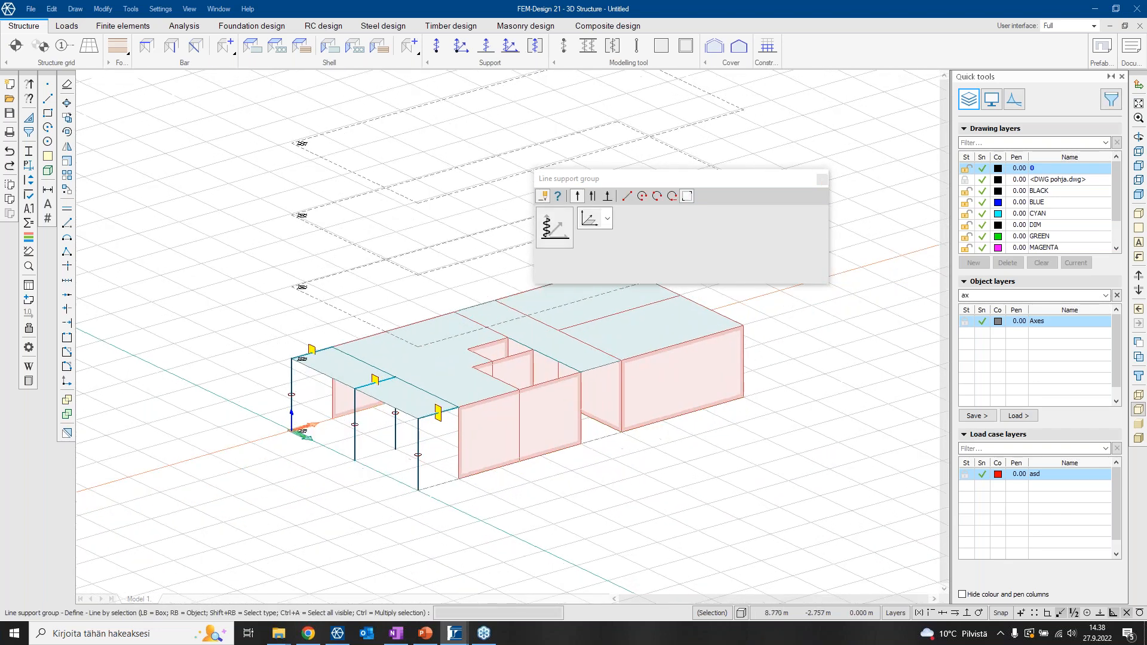
- Hide the Storeys object layer
scroll(457, 477, up, 3)
double_click(977, 295)
text(sto)
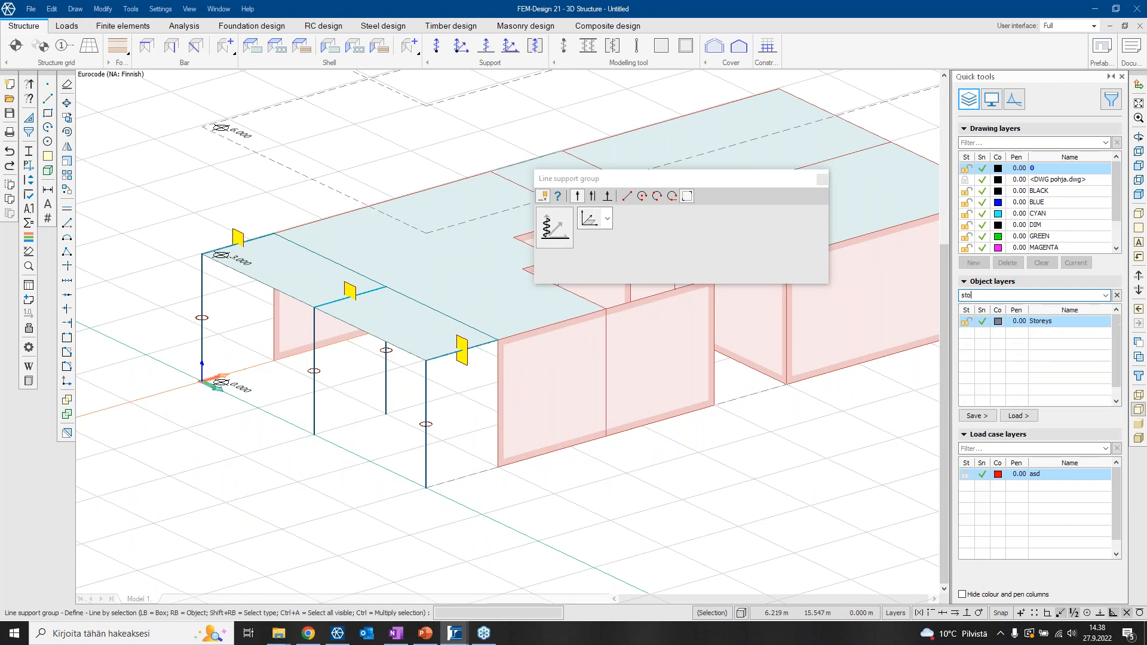
scroll(508, 508, down, 5)
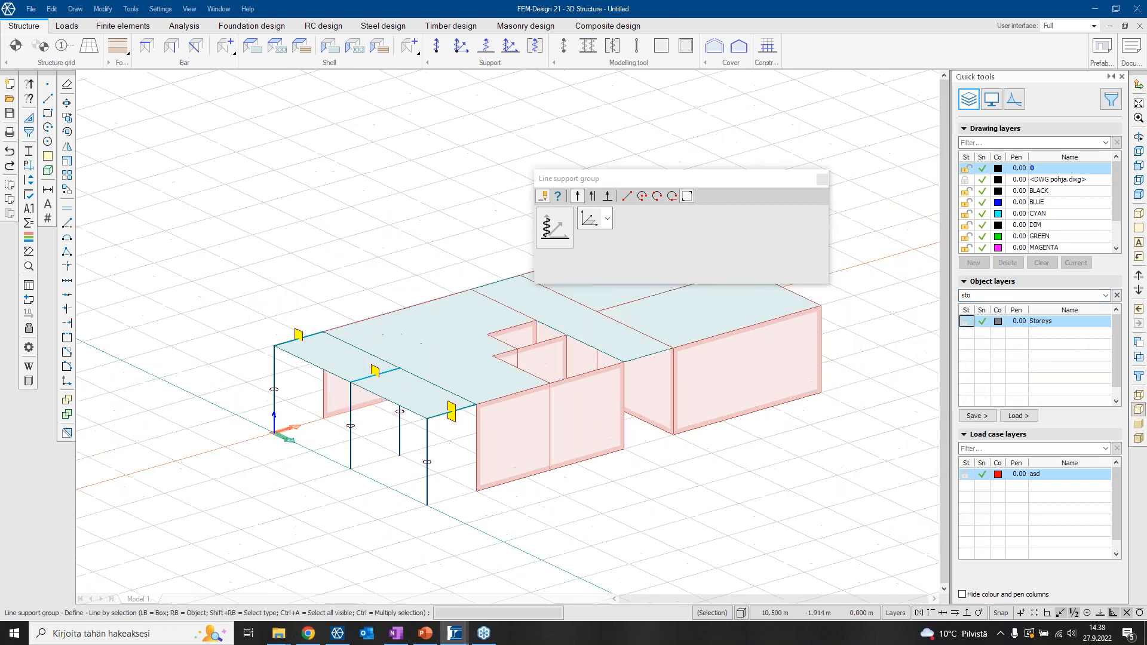
- Add line support groups along the lower edges of all walls by box-selecting them in a side view
key(f)
click(417, 408)
click(774, 454)
shift+middle_drag(760, 466, 436, 555)
- Add point support groups at the bases of the three columns on axis A
click(461, 46)
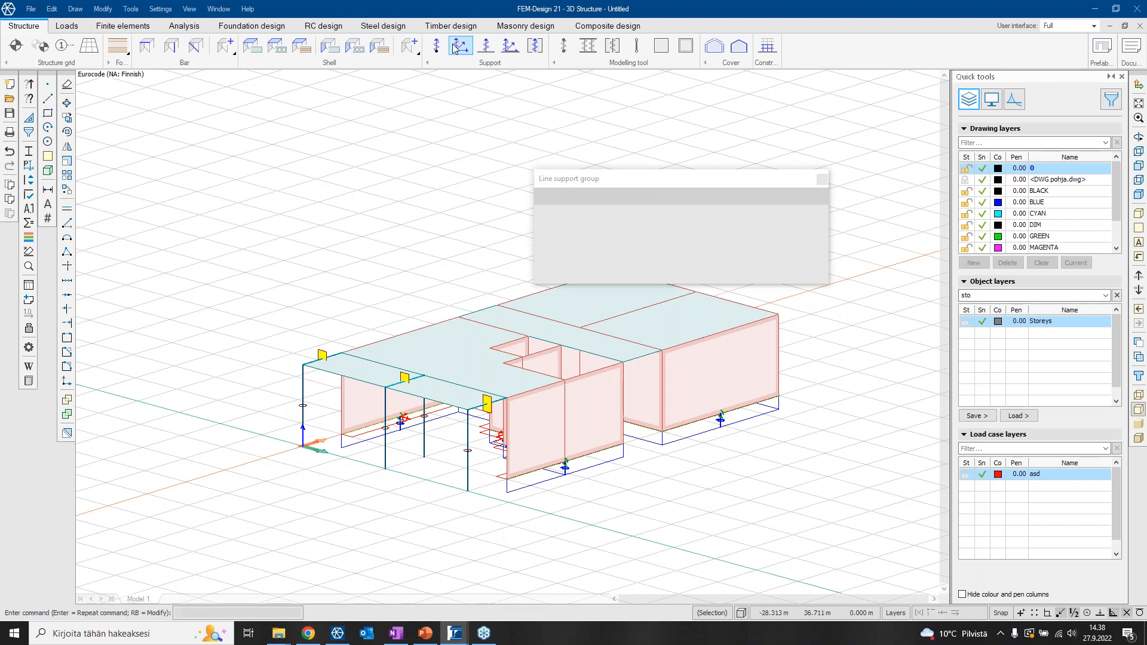
shift+middle_drag(577, 368, 421, 327)
key(f)
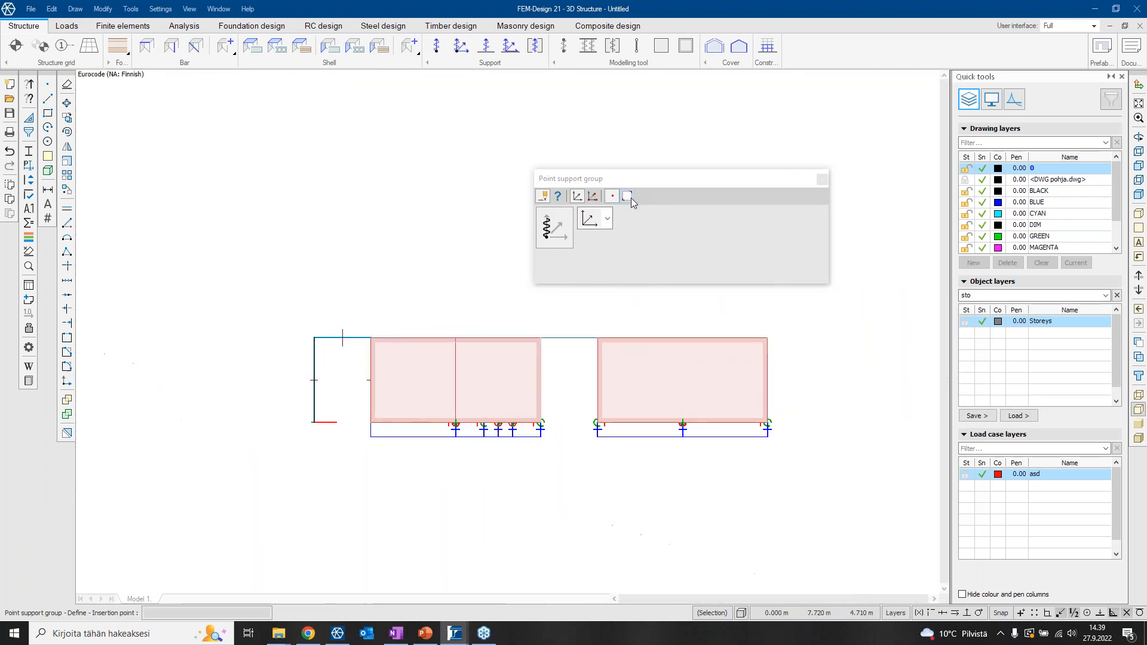
shift+middle_drag(361, 468, 538, 576)
key(Escape)
shift+middle_drag(433, 271, 517, 288)
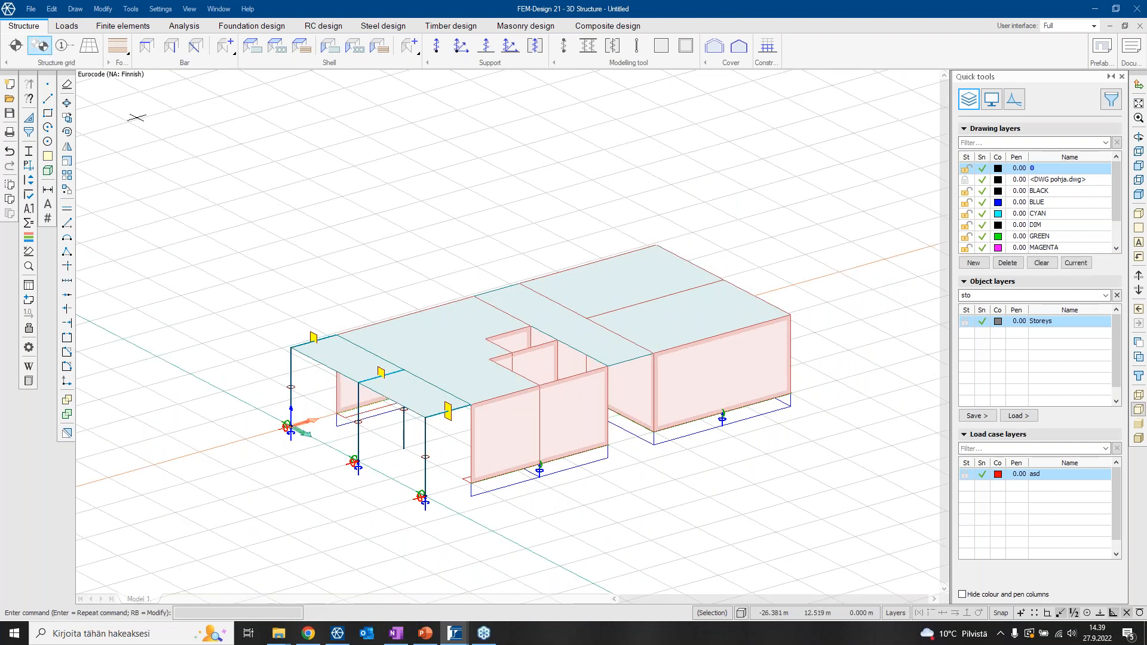
- Copy Storey 1 to Storeys 2, 3 and 4 without copying loads
scroll(553, 411, down, 3)
middle_drag(650, 338, 601, 382)
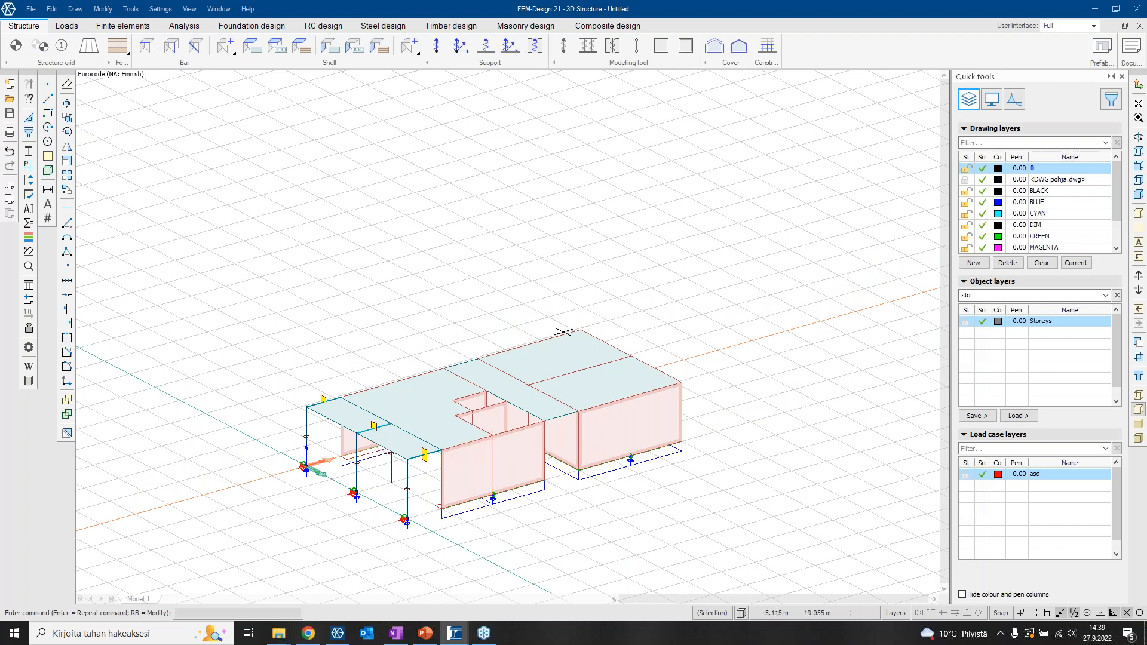
click(40, 46)
drag(555, 181, 771, 194)
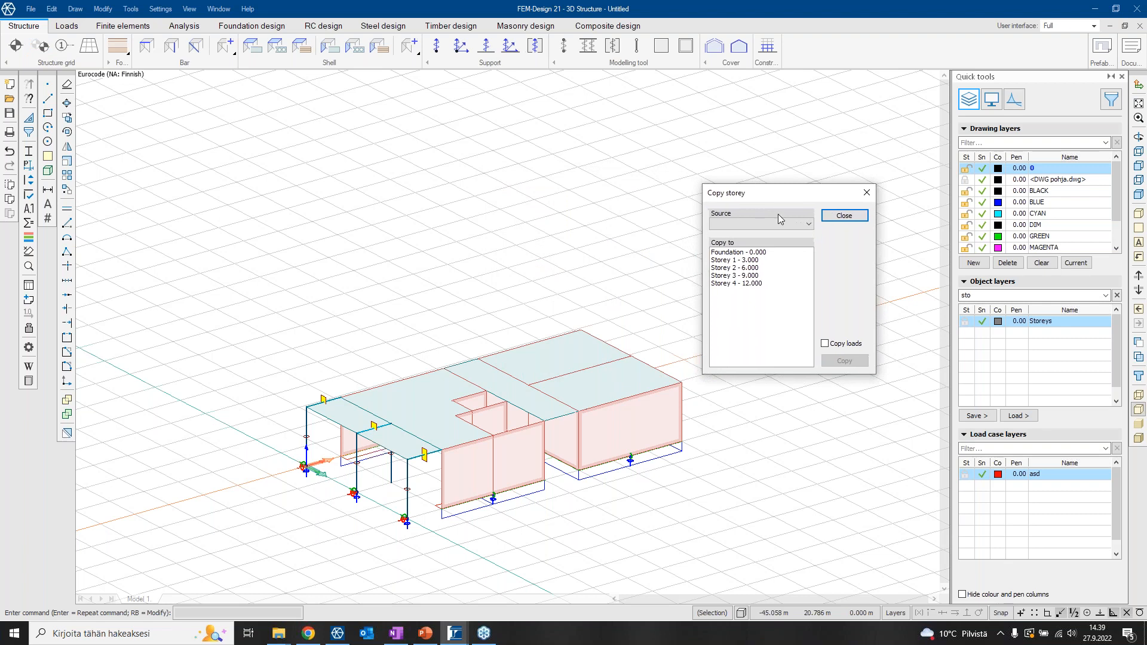
click(806, 226)
click(736, 243)
drag(731, 268, 737, 285)
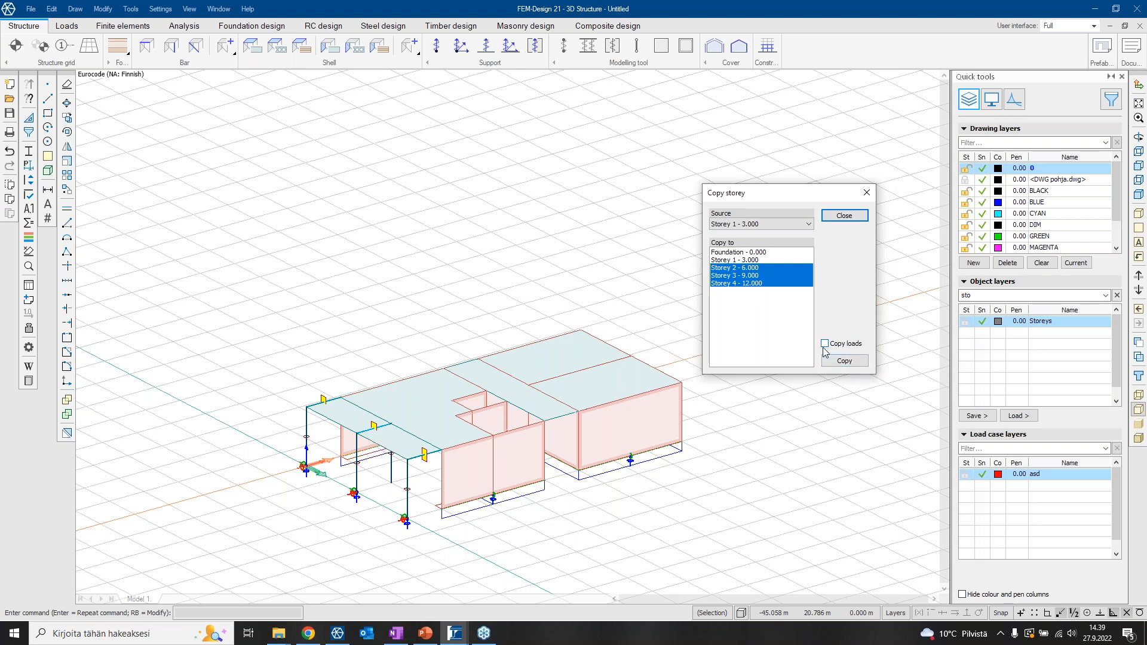
click(843, 361)
click(615, 237)
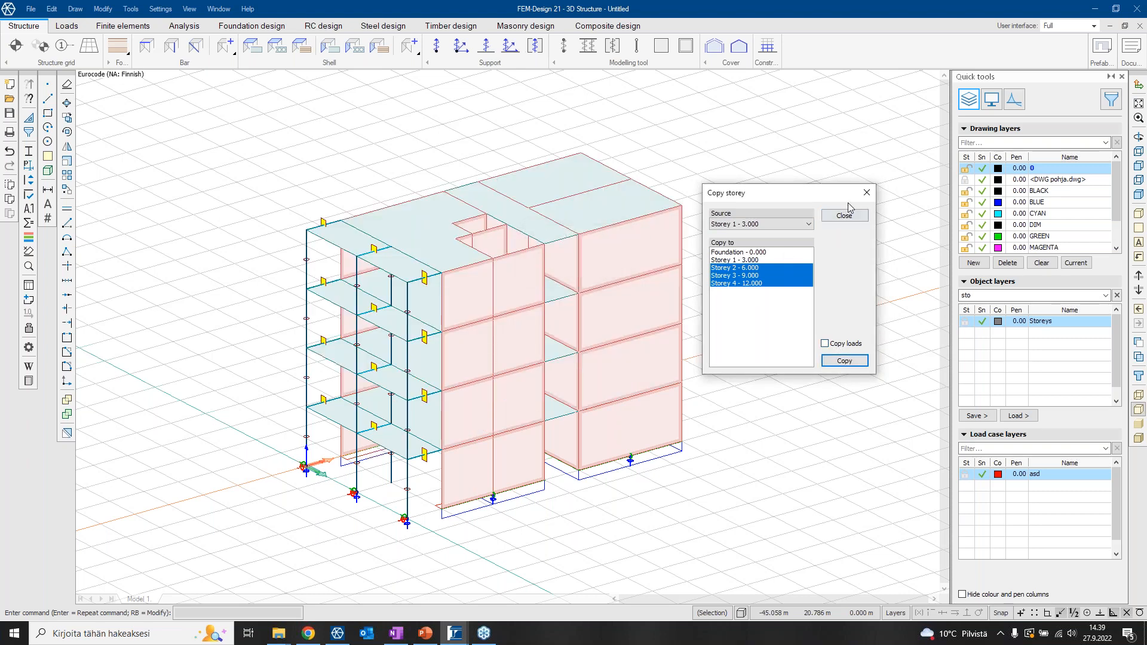
click(866, 192)
- Draw full-height rectangular covers over both gaps in the axis 3 facade and over the open column face on axis A
middle_drag(696, 249, 643, 251)
middle_drag(784, 394, 723, 345)
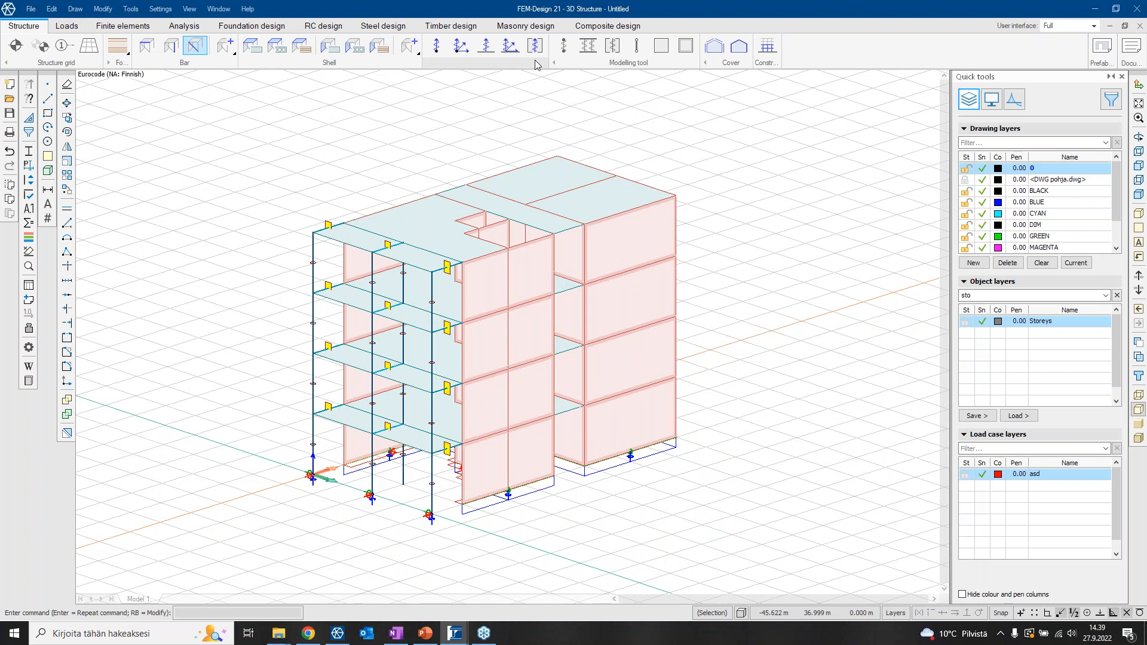
click(714, 46)
middle_drag(795, 458, 600, 462)
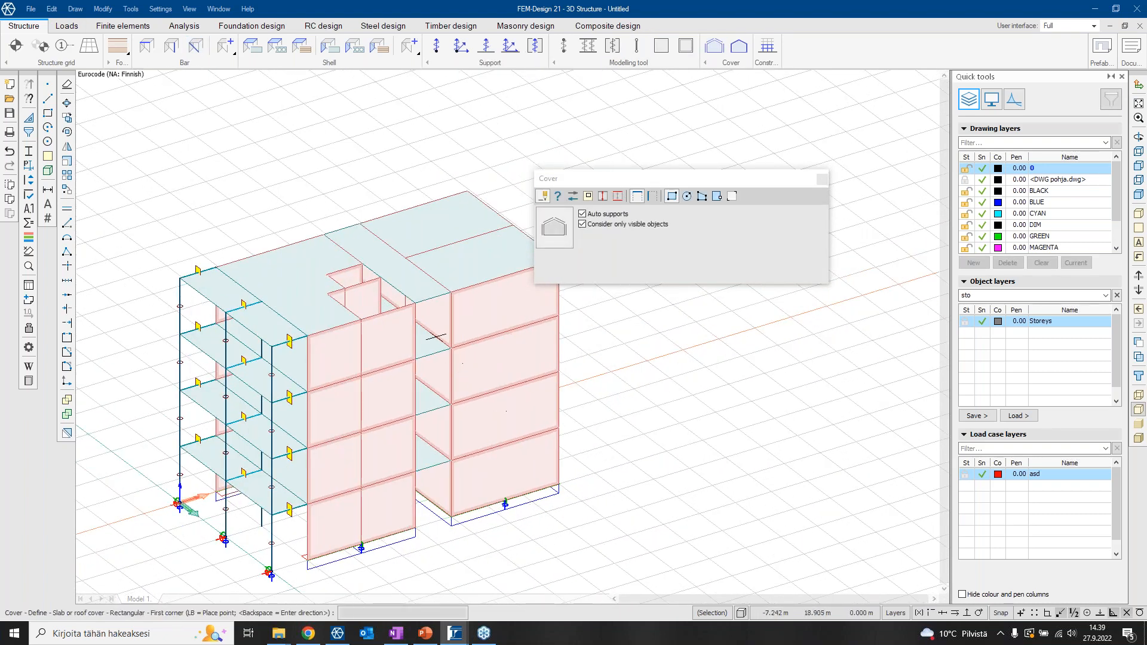
click(415, 301)
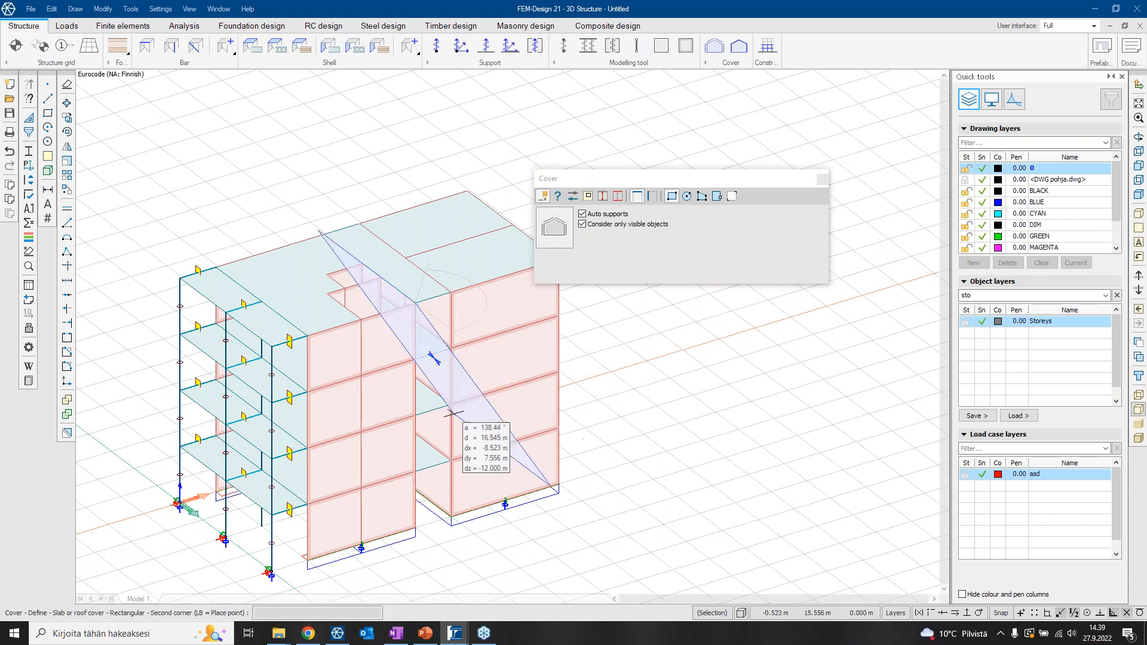
click(451, 526)
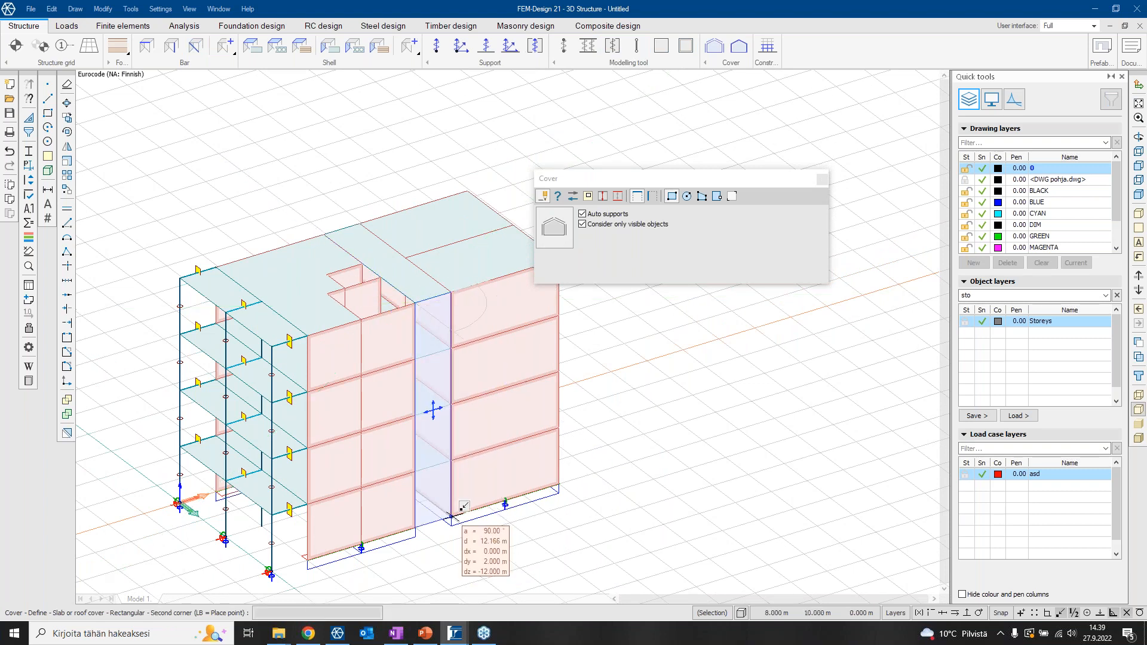
click(272, 345)
click(308, 563)
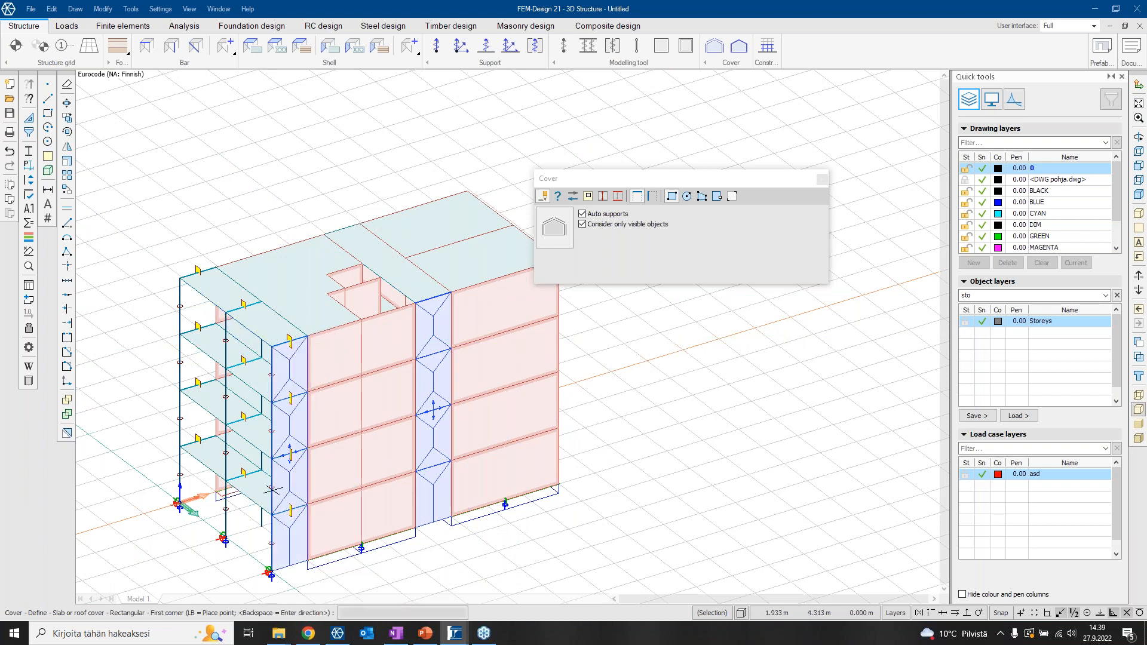
click(180, 278)
click(272, 572)
- Draw full-height rectangular covers over both gaps in the opposite facade on axis 1
middle_drag(300, 512, 610, 472)
click(673, 385)
middle_drag(693, 501, 699, 420)
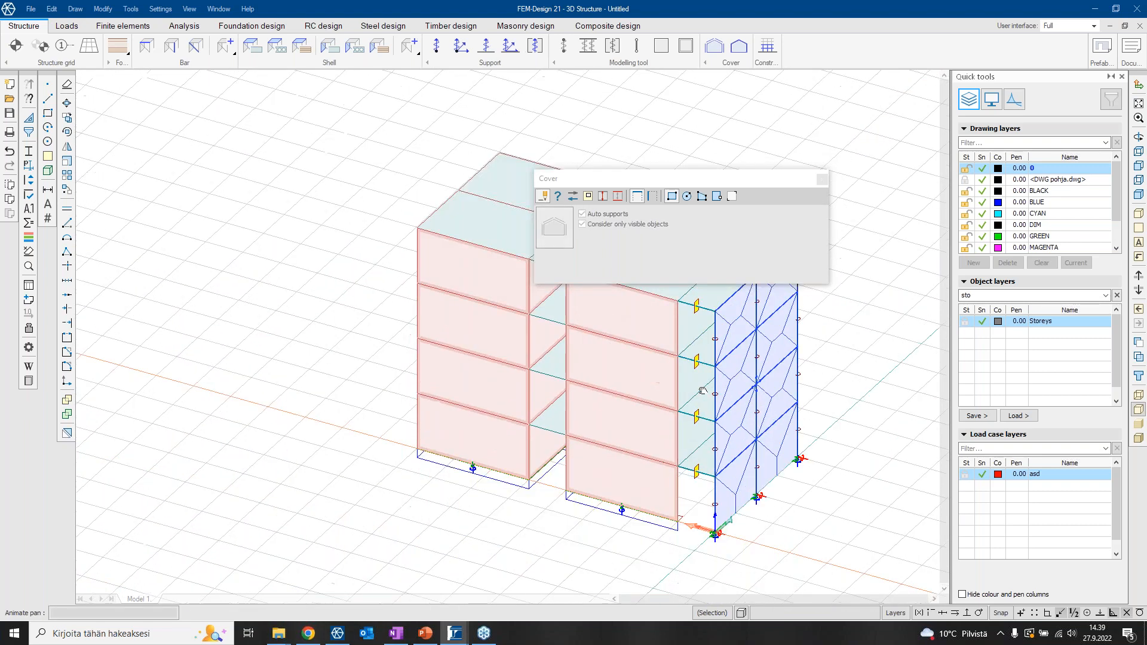
scroll(720, 536, up, 2)
click(723, 533)
click(443, 132)
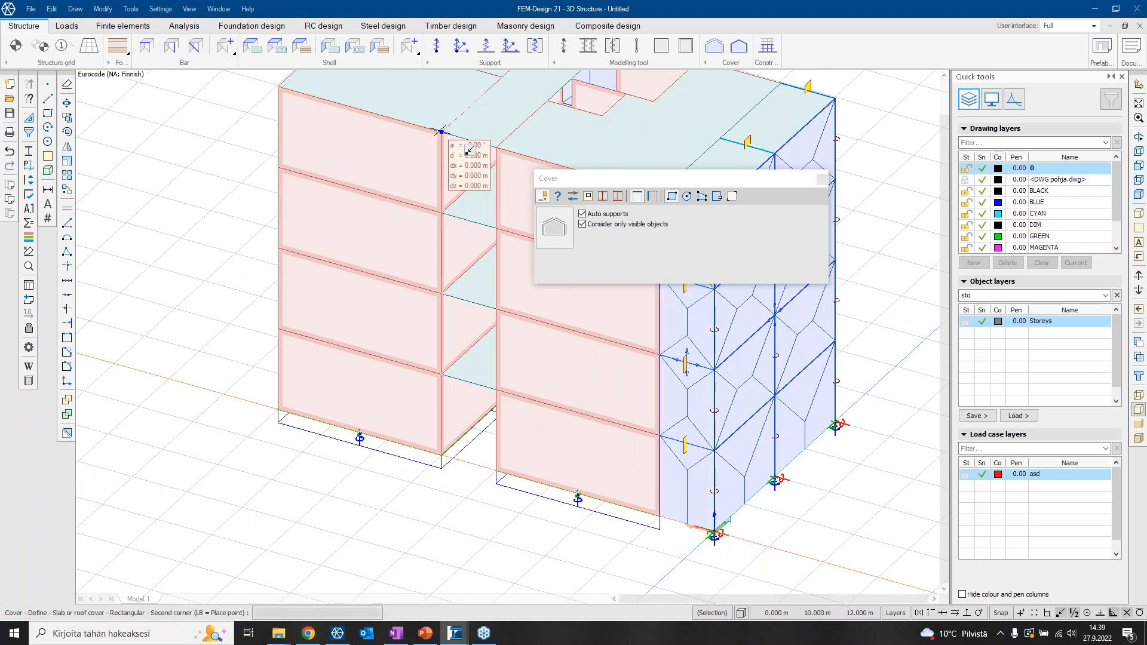
click(497, 472)
- Close the shaft opening in the top plate with two rectangular covers
middle_drag(573, 408, 482, 548)
scroll(483, 545, down, 1)
shift+middle_drag(519, 286, 469, 316)
click(441, 292)
click(512, 292)
middle_drag(470, 268, 418, 327)
click(417, 328)
click(536, 323)
- Assign an external wall climate load panel to the cover on the axis A end face
scroll(628, 367, down, 3)
shift+middle_drag(628, 367, 299, 350)
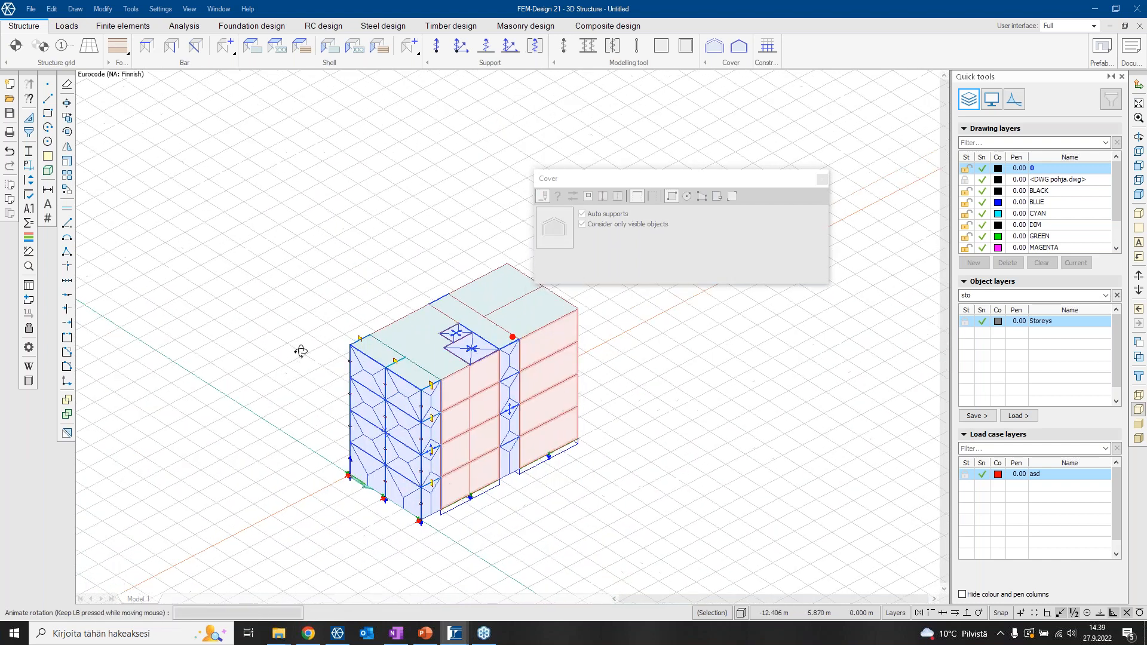
click(66, 26)
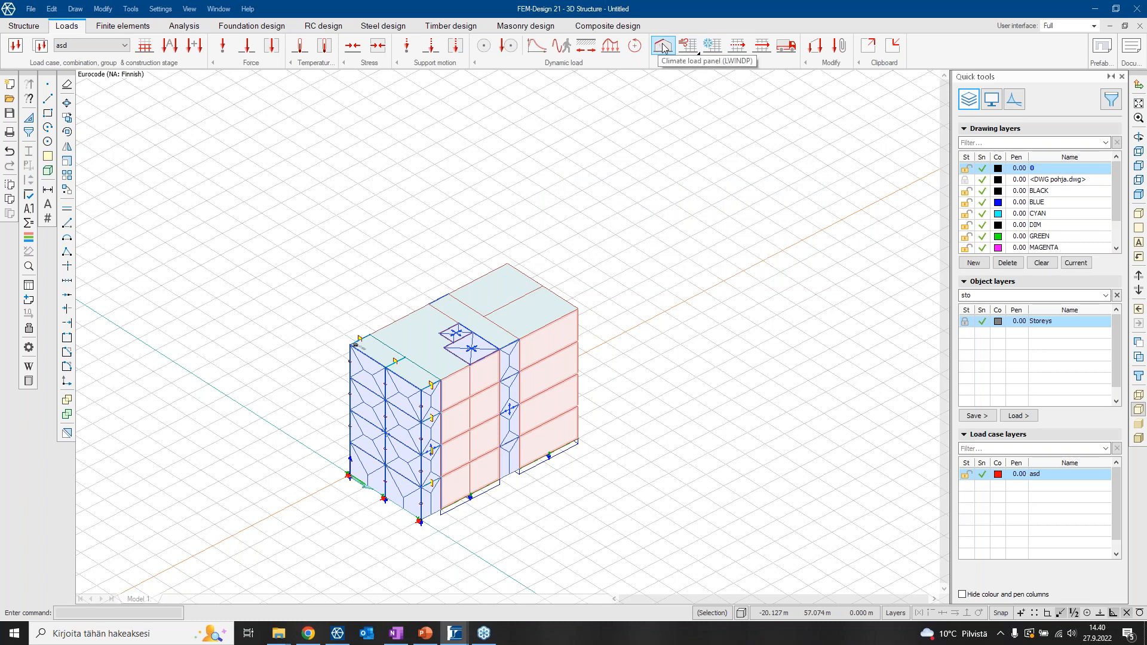
click(663, 46)
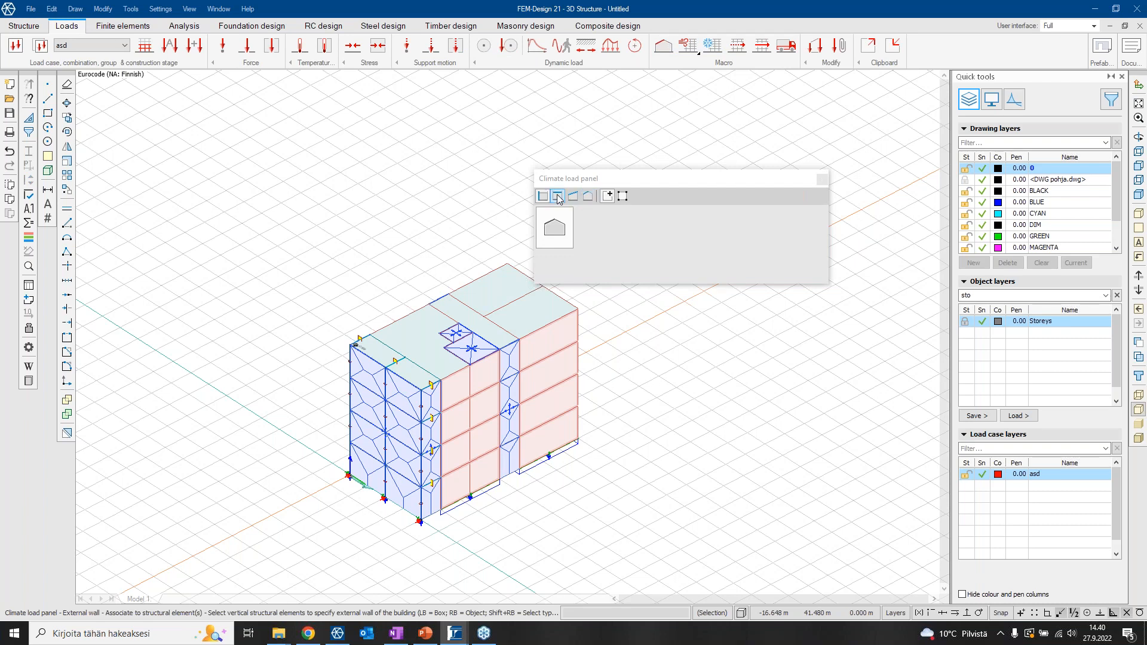
scroll(377, 430, up, 3)
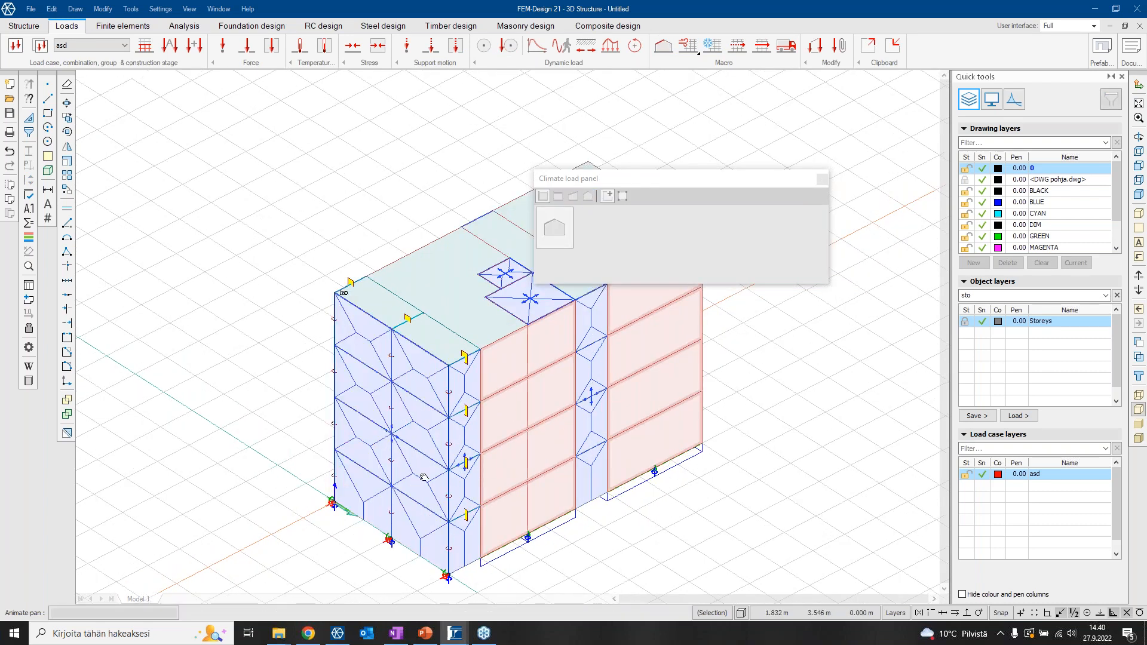
middle_drag(425, 476, 478, 392)
right_click(474, 451)
- Try to assign an external wall climate load panel to the narrow cover beside axis A on the axis 3 facade
scroll(442, 358, up, 3)
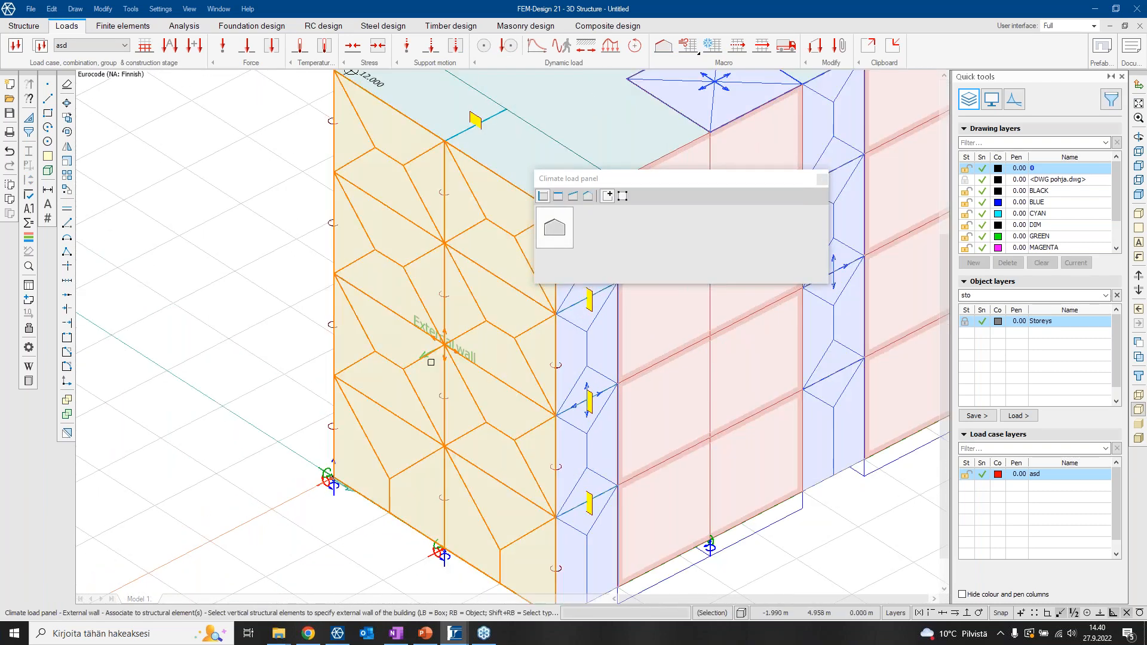
scroll(444, 356, down, 2)
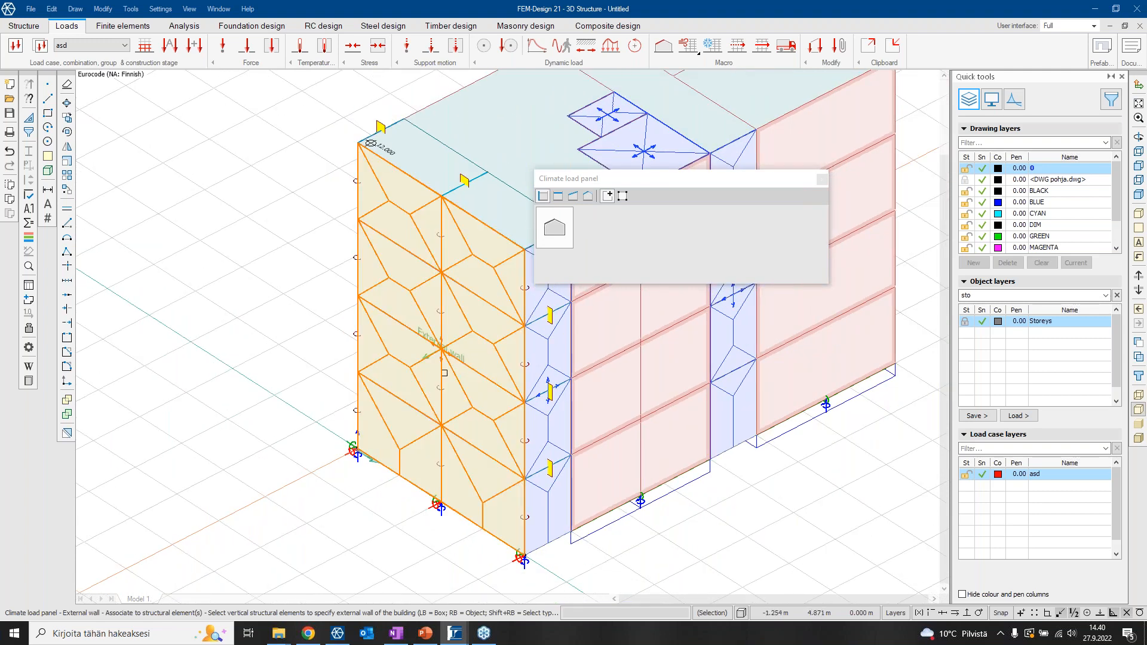
scroll(445, 372, down, 2)
right_click(526, 418)
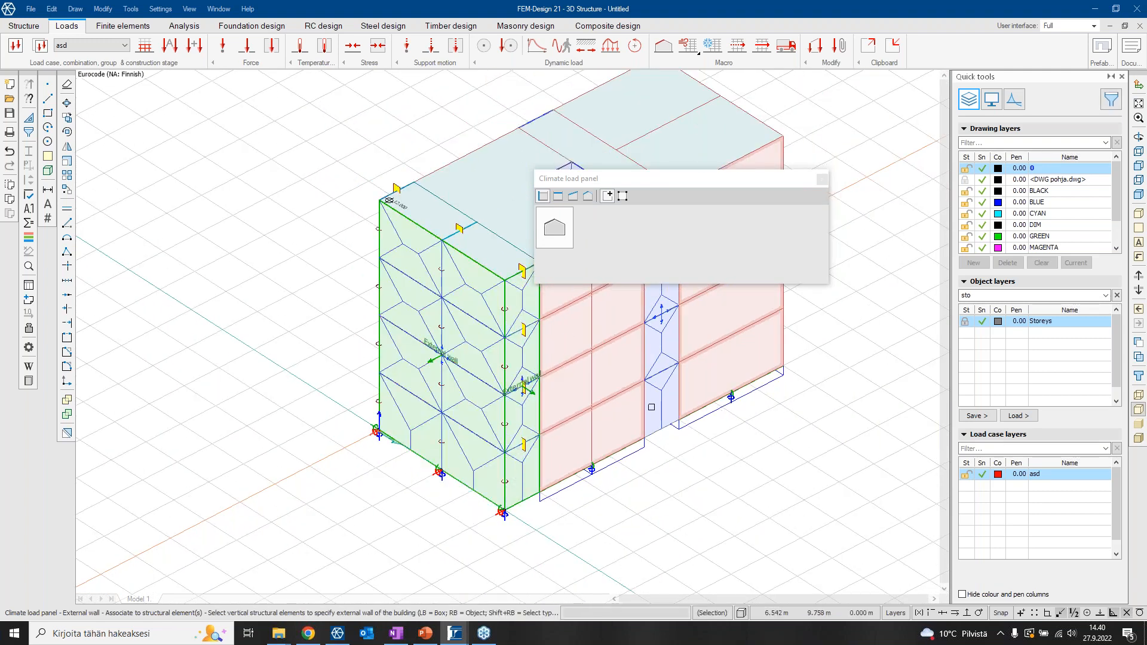
middle_drag(733, 486, 607, 515)
key(ctrl+z)
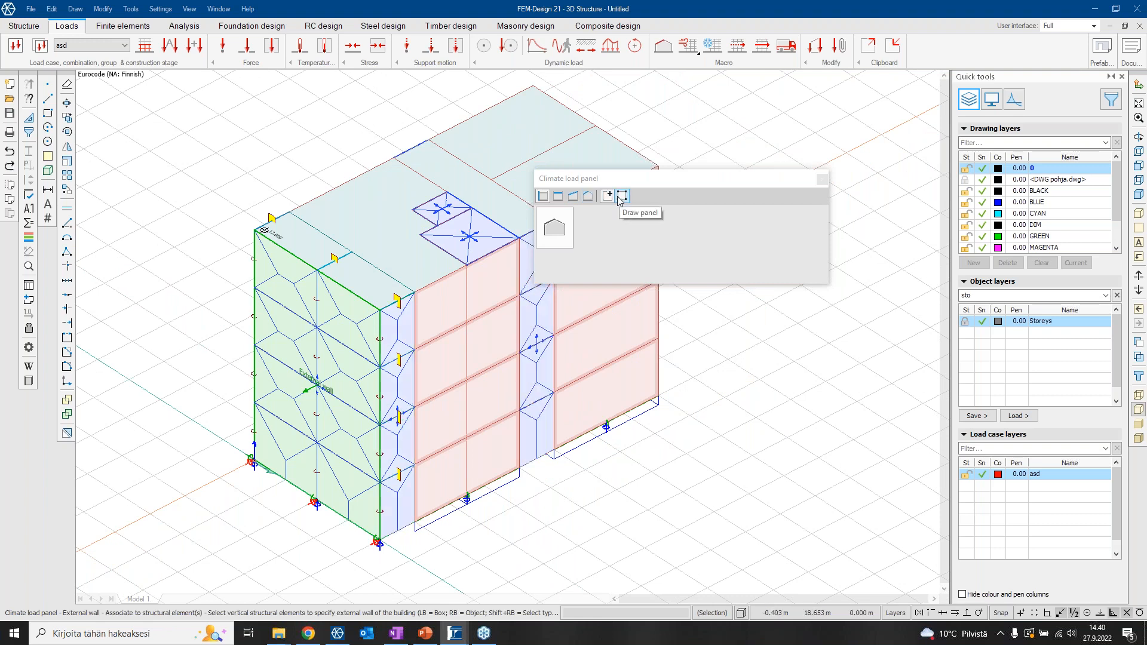
- Draw a rectangular flat roof climate load panel over the whole top plate and define its main direction along the building
click(560, 198)
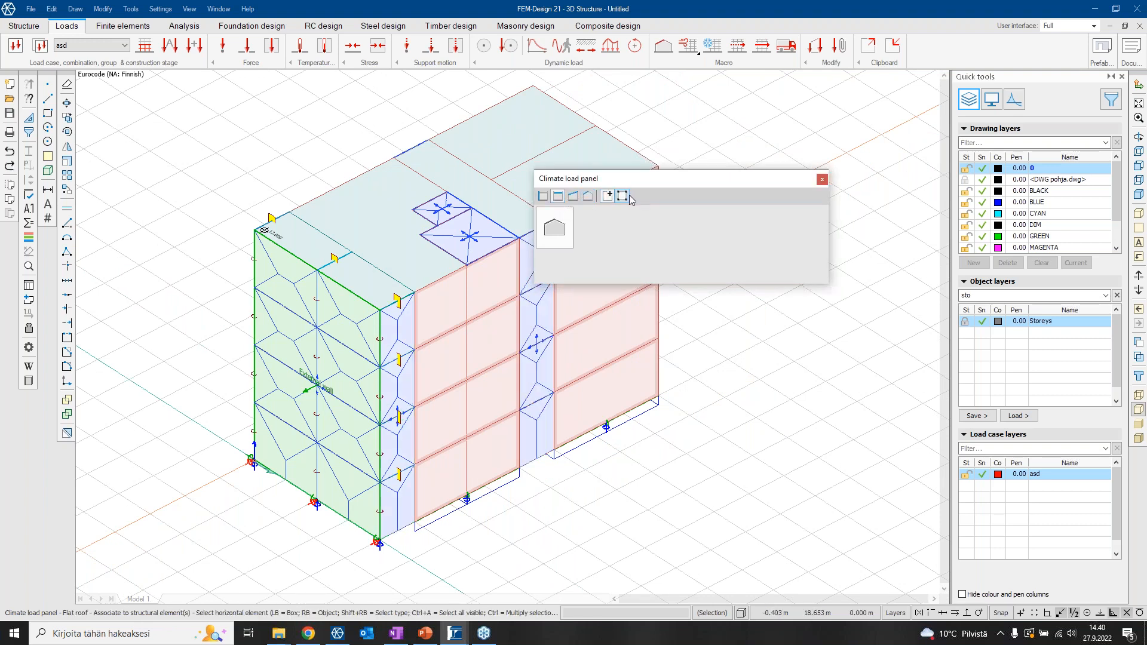
click(608, 196)
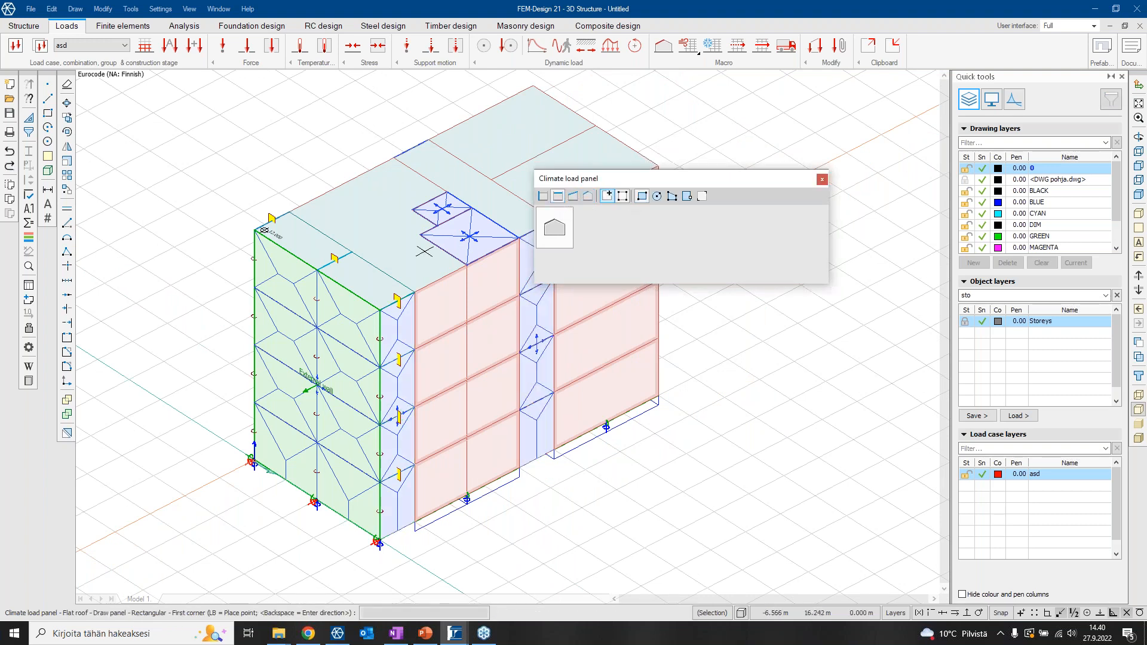
click(380, 309)
middle_drag(479, 157, 449, 200)
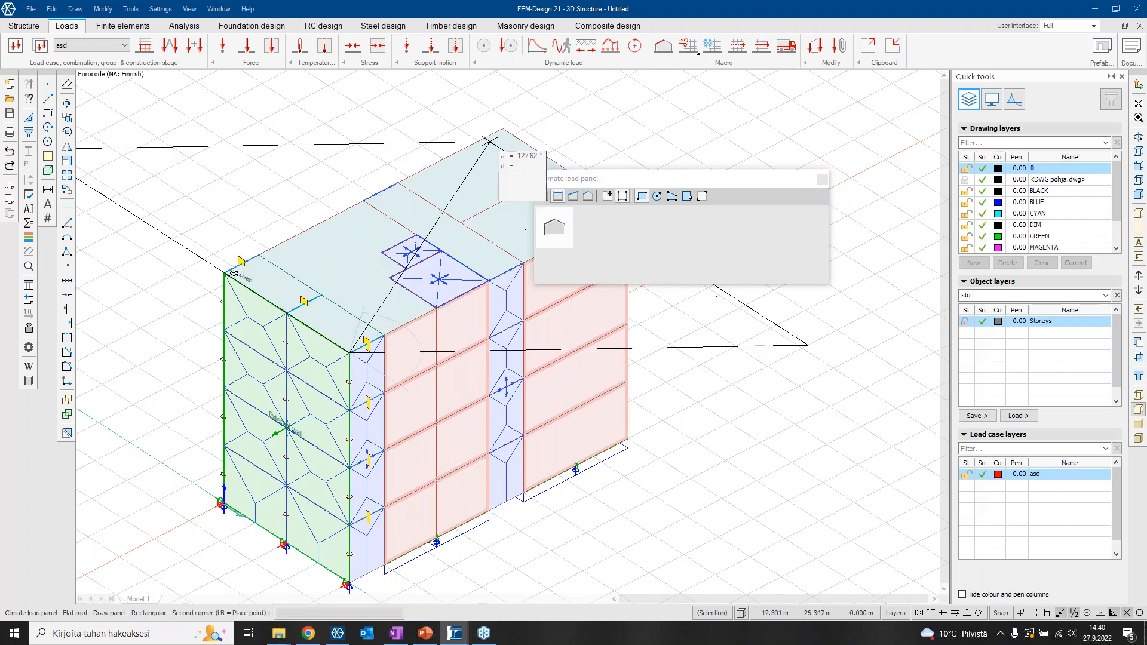
click(502, 128)
click(350, 353)
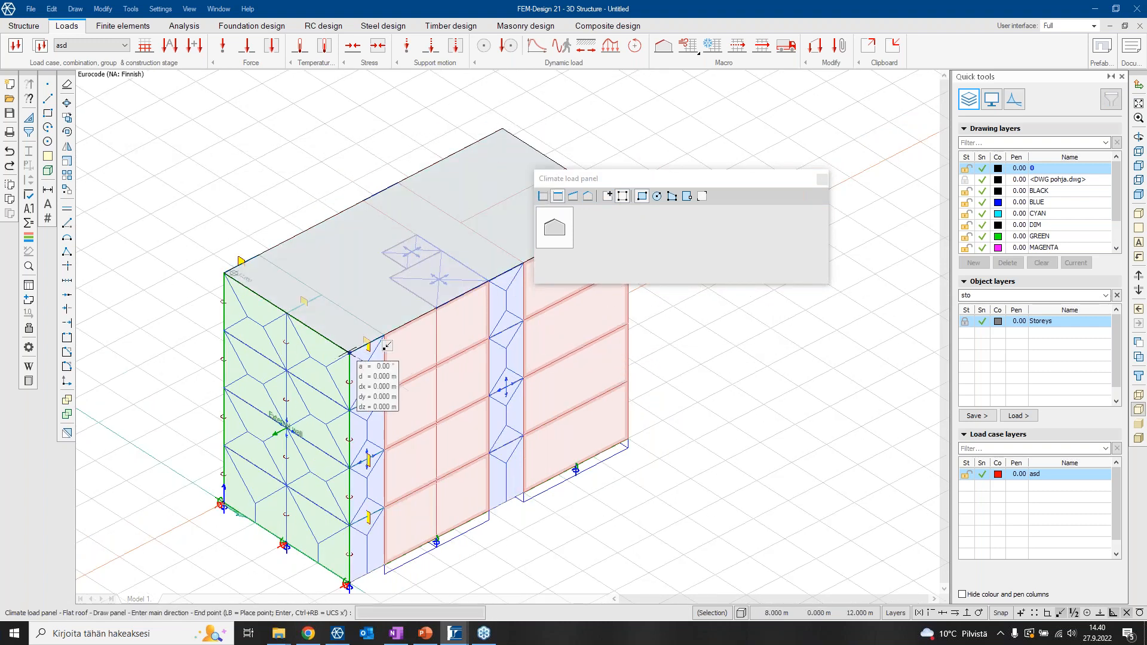
middle_drag(428, 357, 289, 461)
click(489, 313)
scroll(312, 392, up, 4)
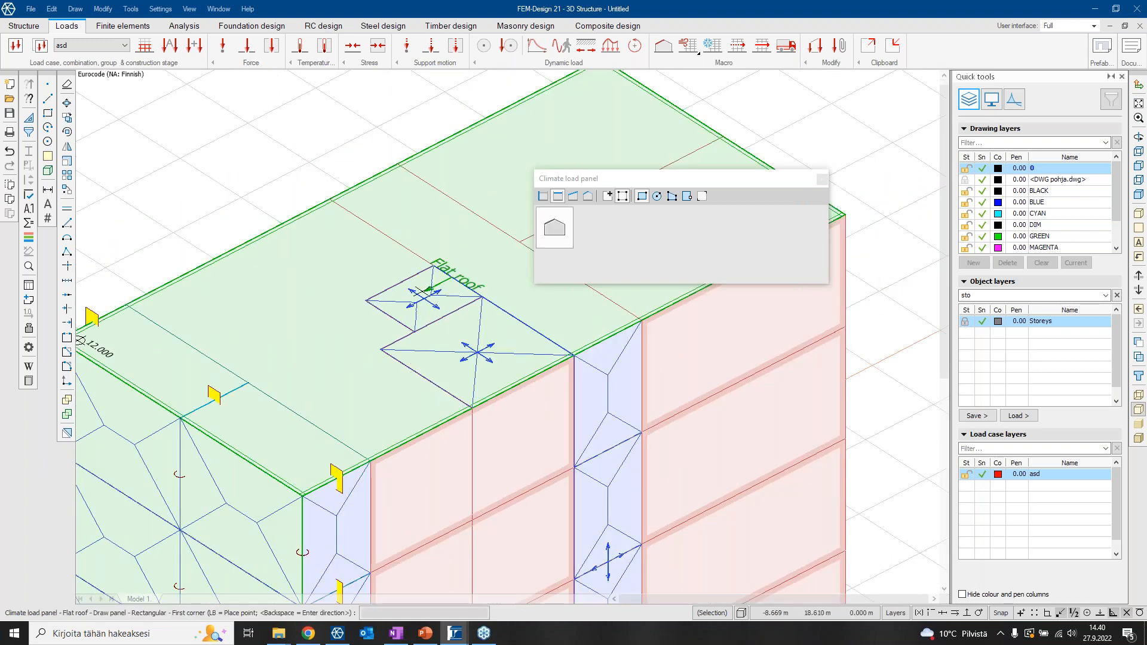
scroll(436, 330, down, 2)
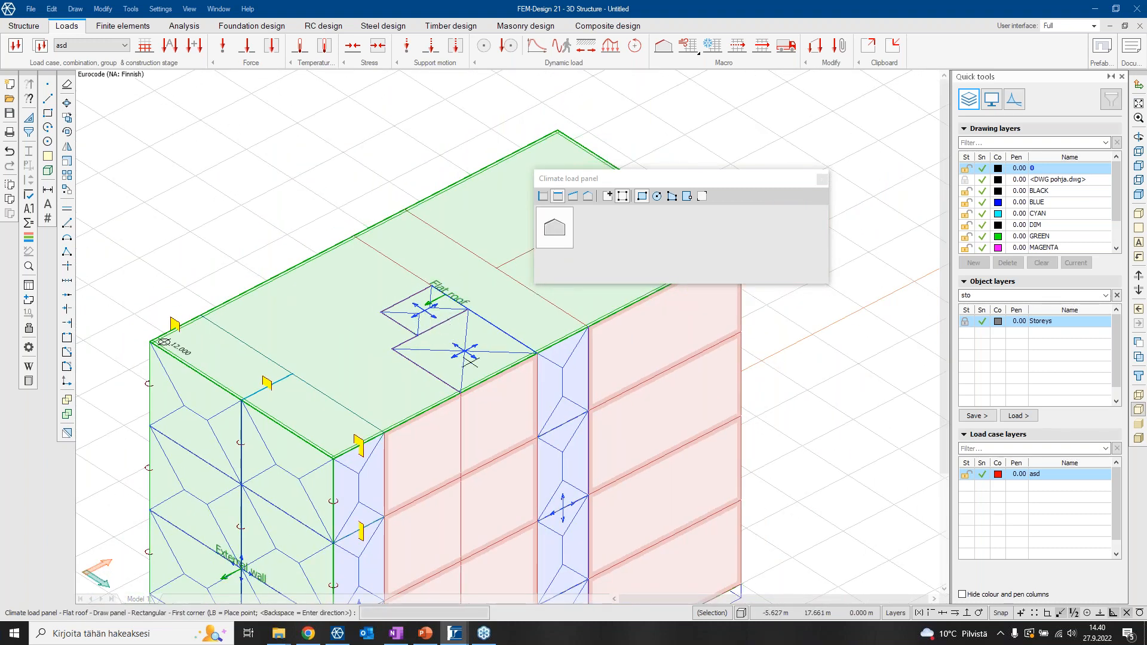
scroll(466, 356, down, 3)
- Try to draw a rectangular external wall climate load panel over the full axis 3 facade
click(543, 196)
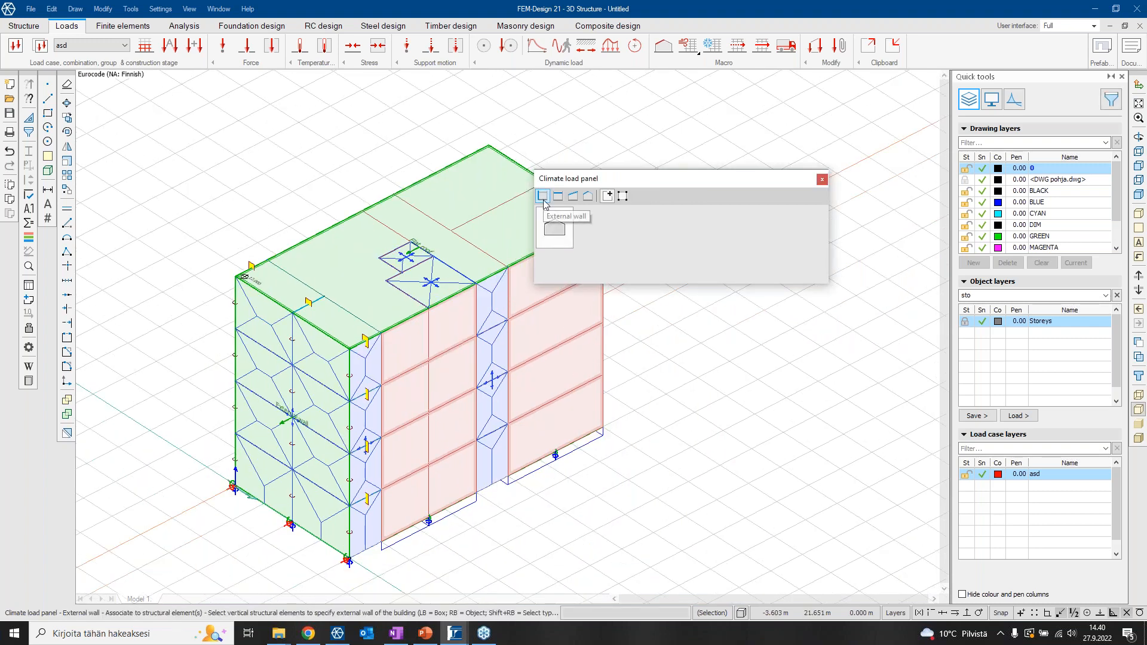
click(621, 196)
click(357, 353)
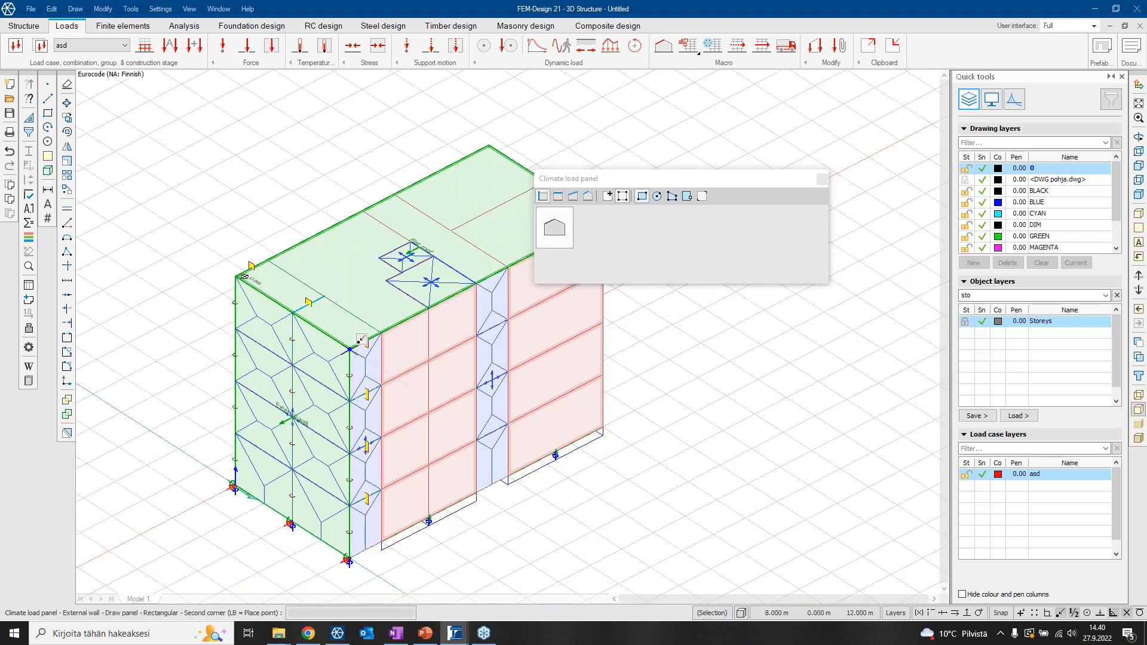
click(624, 444)
click(603, 557)
click(609, 358)
- Switch to the DWG demo.str model and examine its finished climate load panels and displayed wind load case
mouse_move(465, 638)
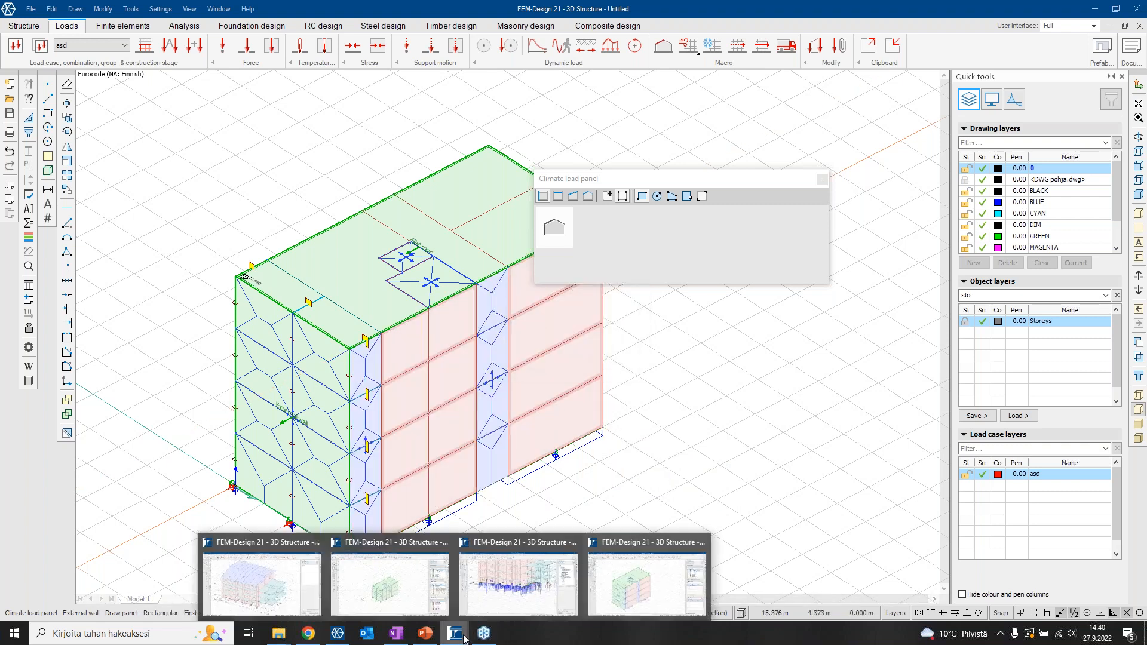
click(399, 605)
scroll(588, 395, up, 5)
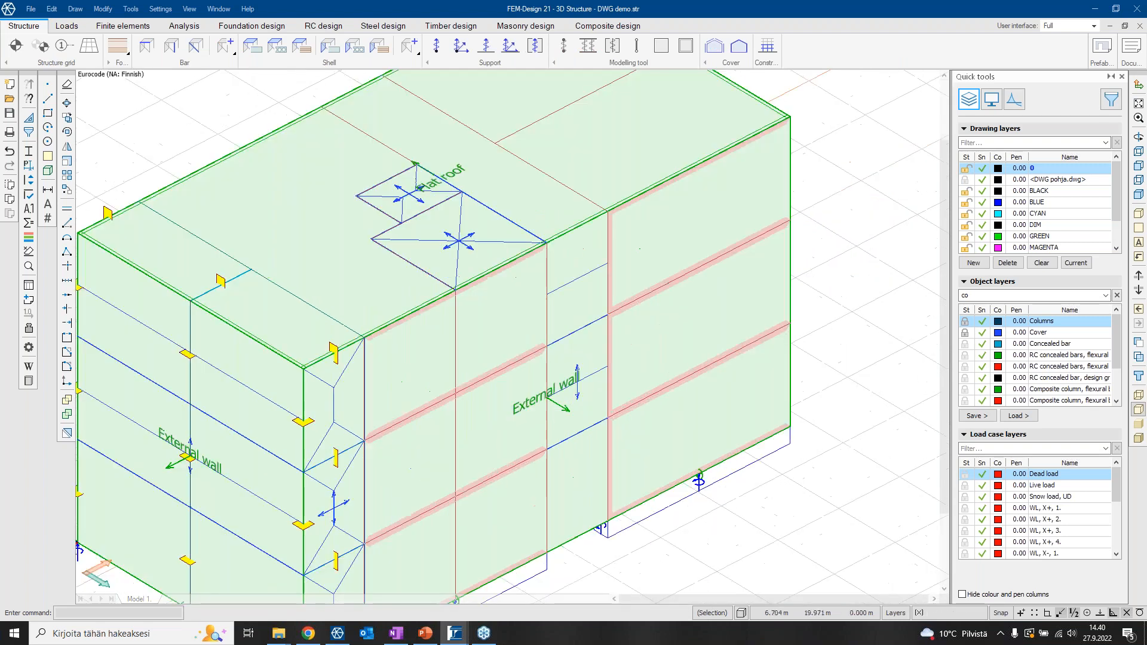
scroll(612, 439, up, 1)
middle_drag(558, 425, 482, 392)
scroll(483, 386, down, 4)
scroll(493, 365, up, 3)
scroll(493, 366, down, 3)
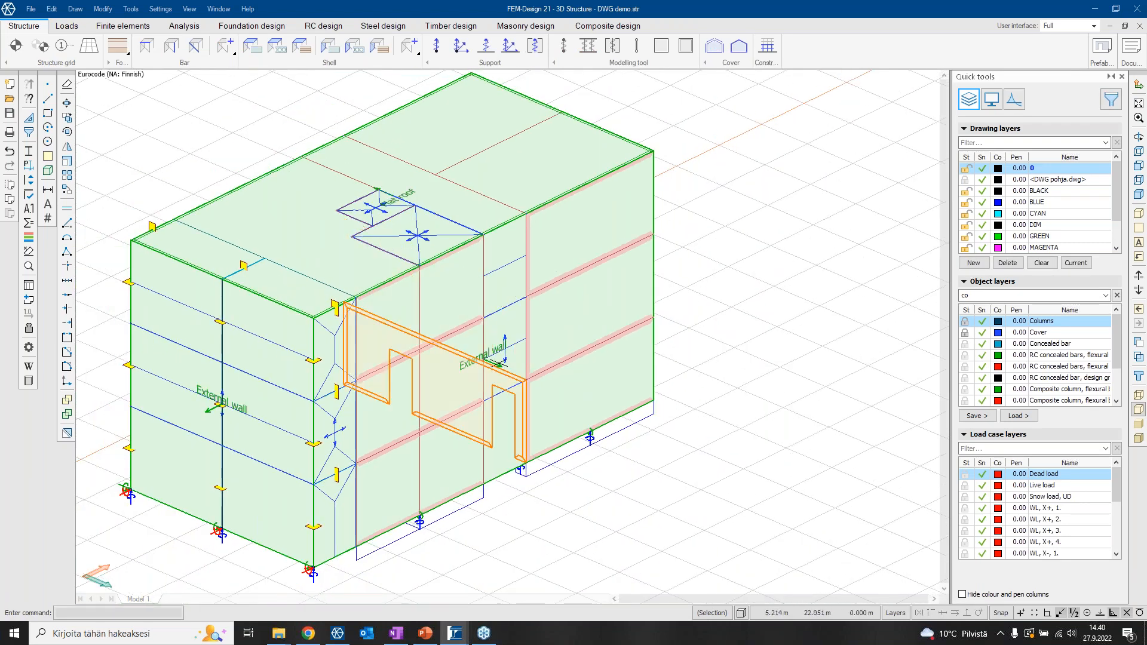
scroll(507, 345, up, 3)
scroll(507, 346, down, 5)
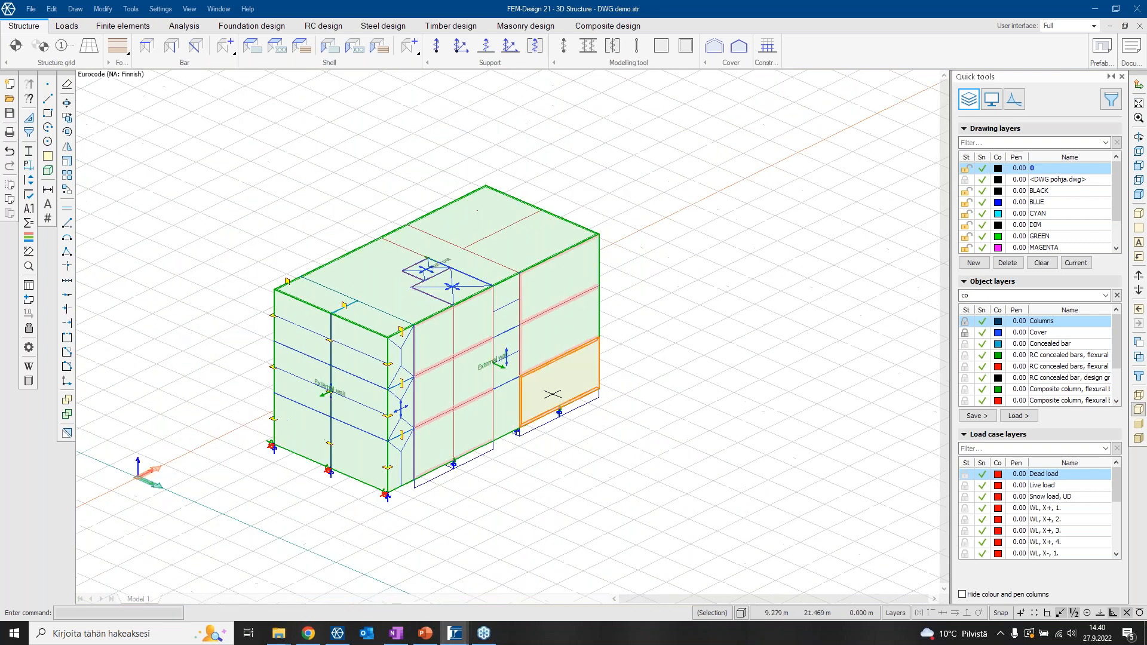
click(66, 26)
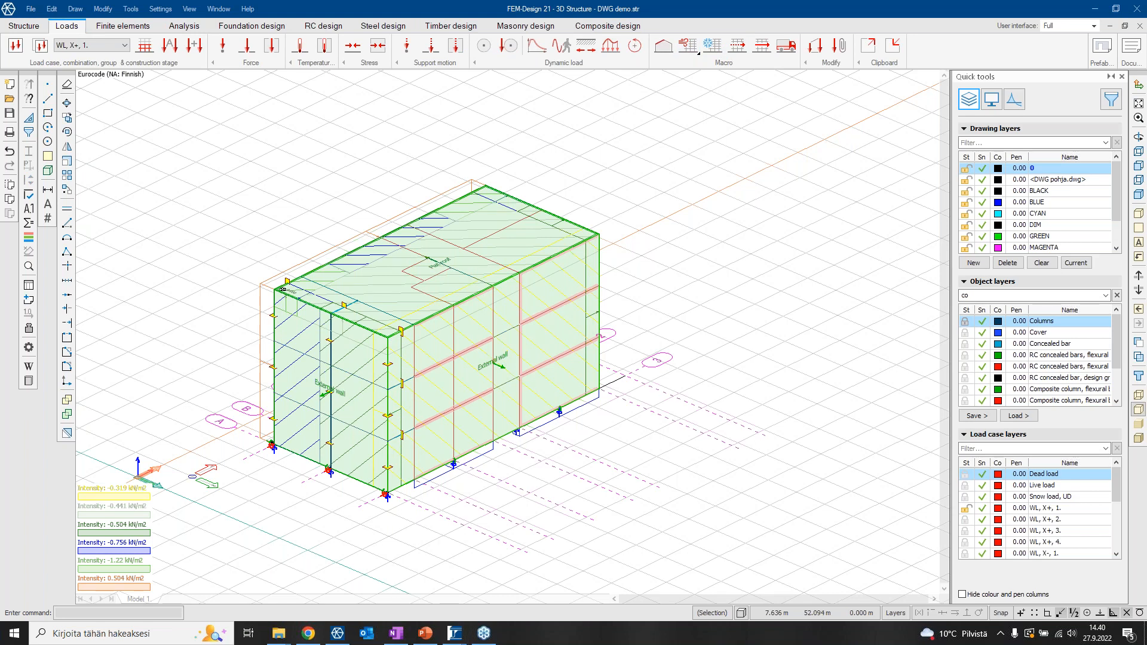
- Review the list of command abbreviations in the environment settings through to the load commands, without changing anything
click(221, 10)
mouse_move(167, 9)
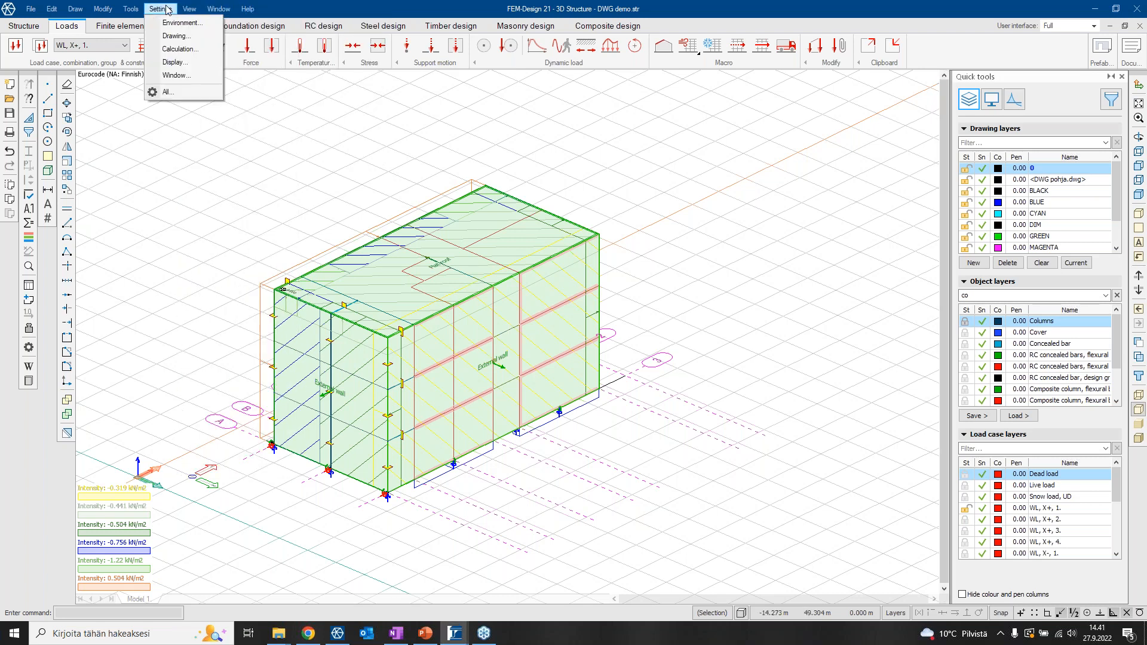
click(167, 92)
click(401, 159)
click(435, 215)
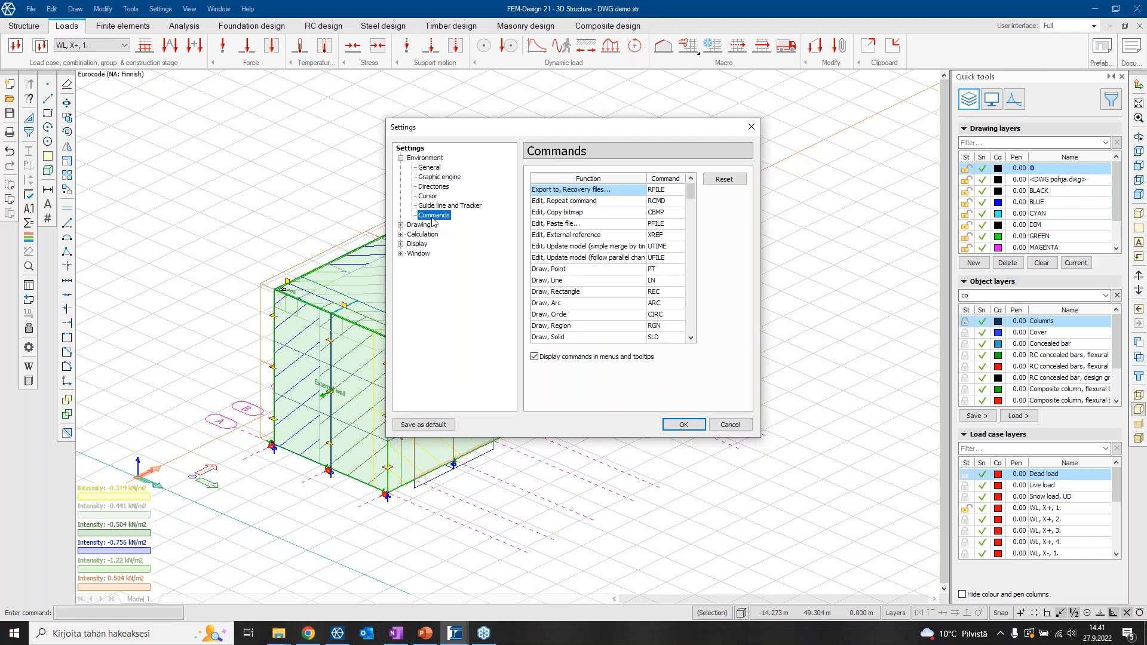
scroll(695, 198, down, 15)
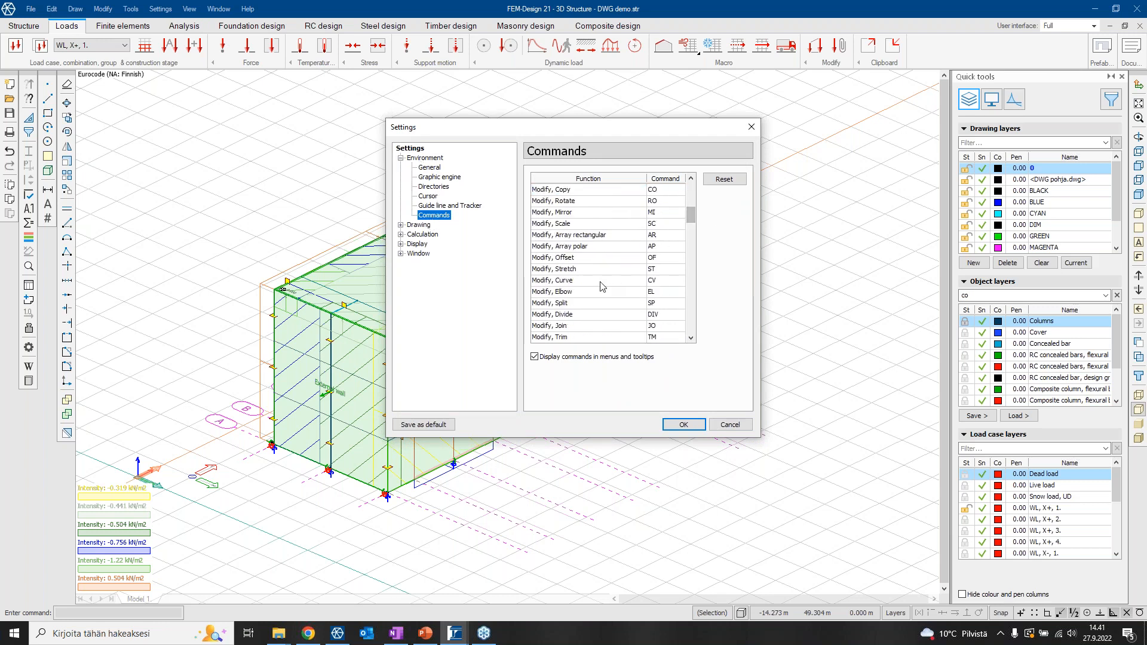
scroll(598, 287, down, 10)
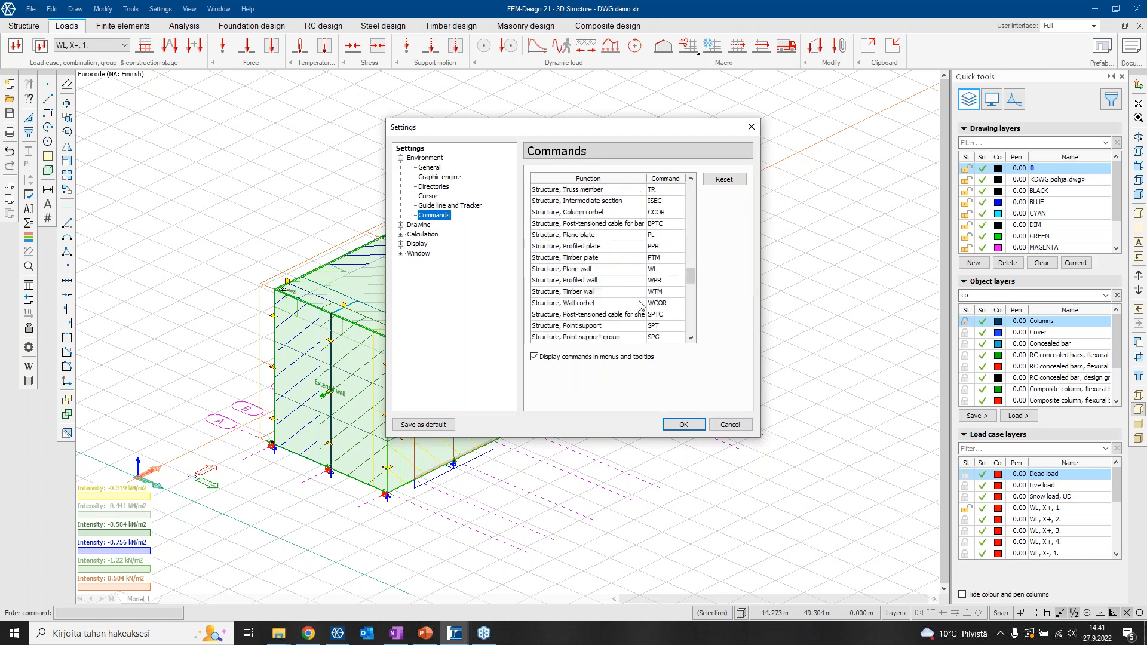
scroll(665, 317, down, 2)
scroll(676, 280, down, 10)
scroll(669, 311, up, 10)
scroll(674, 305, down, 10)
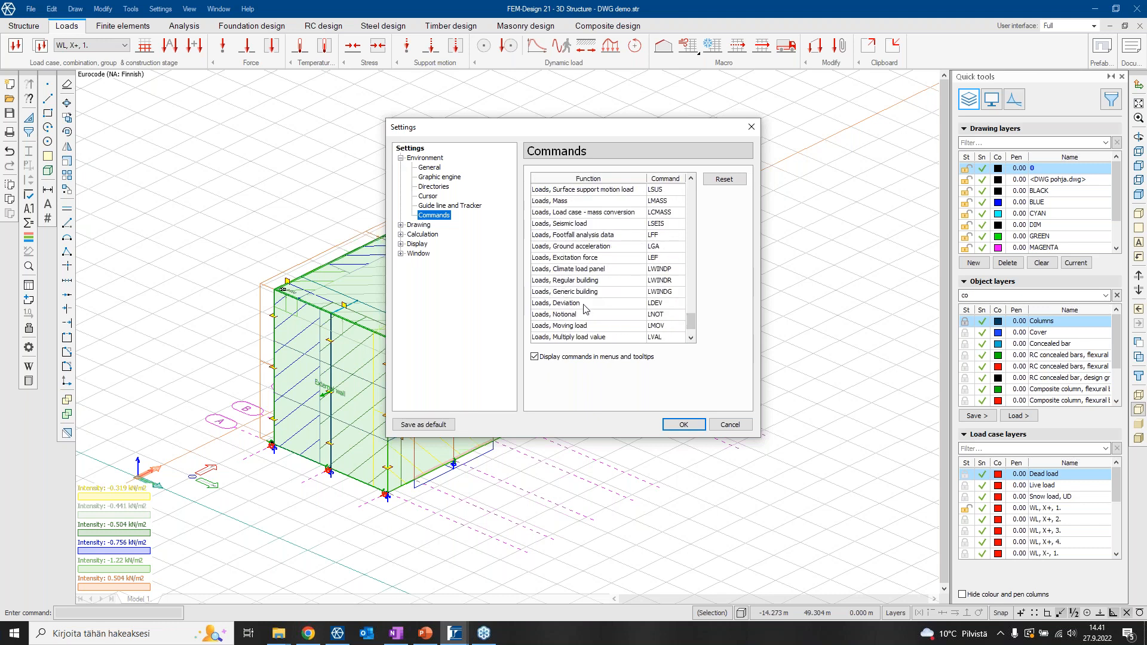
scroll(579, 311, up, 1)
scroll(588, 263, down, 1)
click(725, 420)
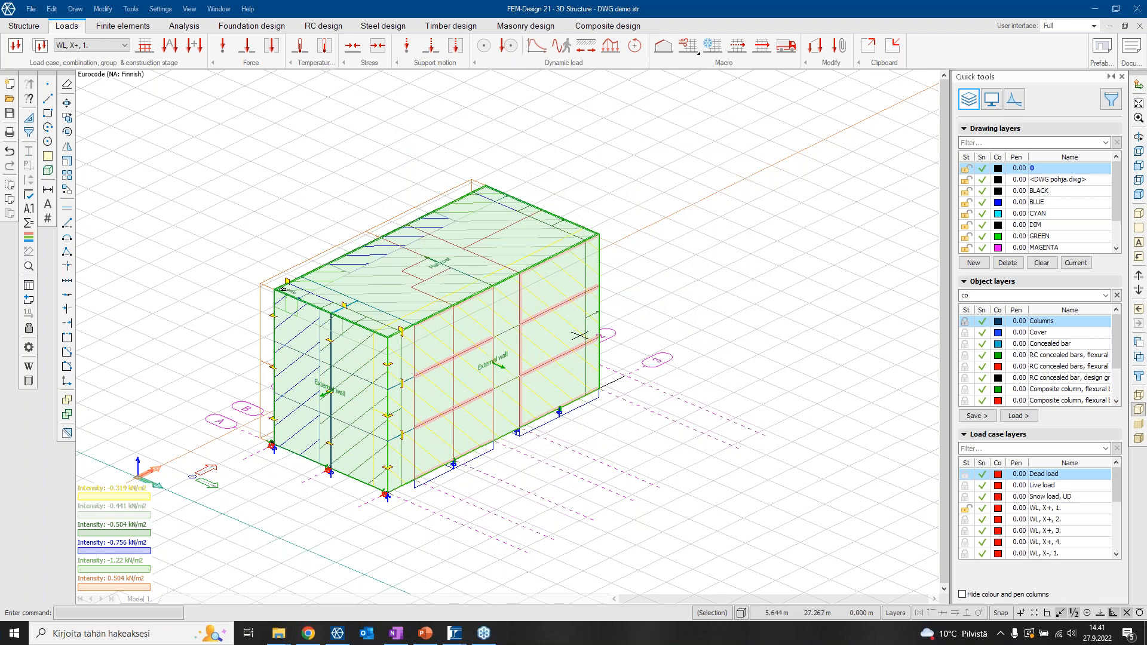
- Examine the external wall panel and the wind load distribution on the building's long facade
scroll(555, 364, up, 5)
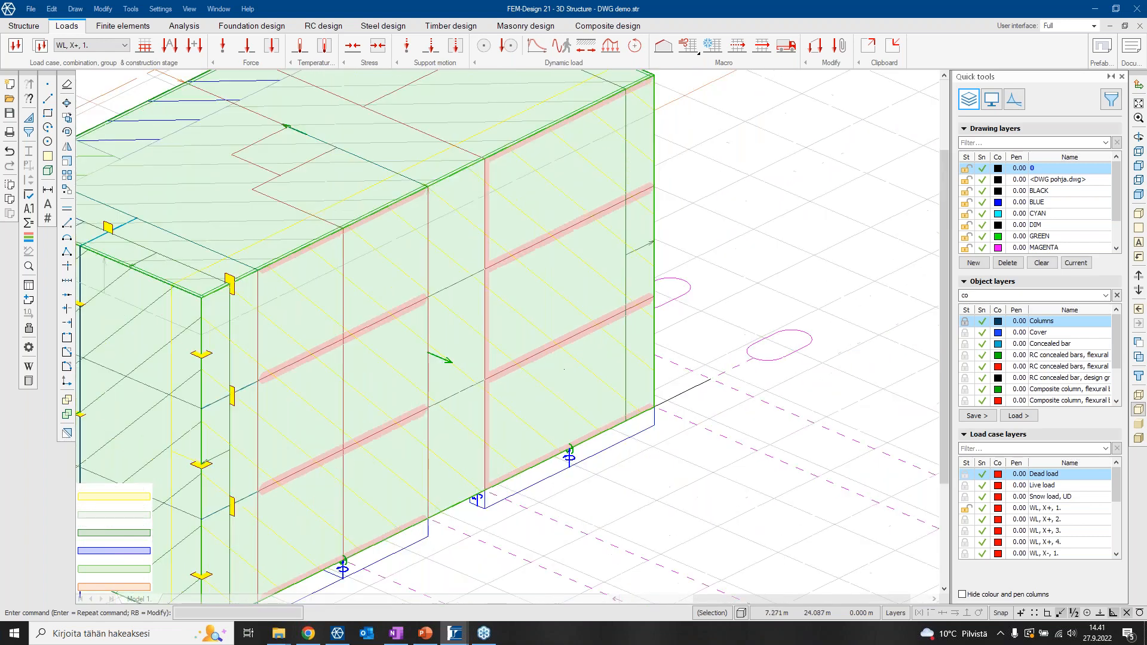
scroll(563, 364, up, 7)
scroll(538, 360, down, 3)
middle_drag(543, 362, 610, 365)
scroll(635, 374, down, 9)
scroll(641, 353, up, 6)
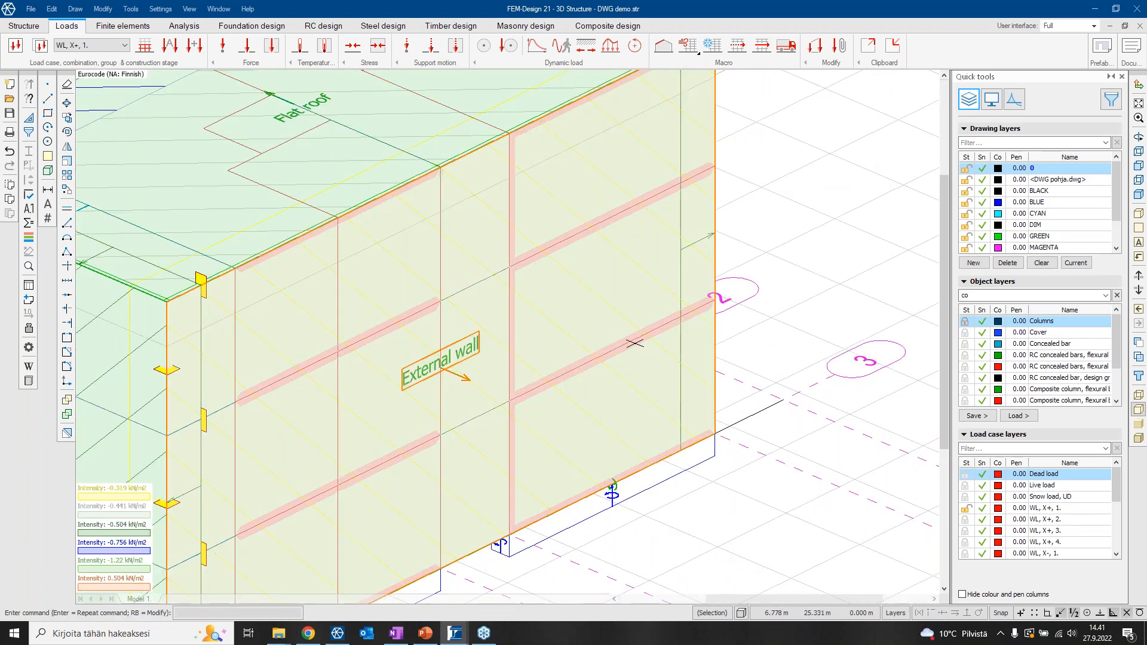
scroll(627, 357, up, 3)
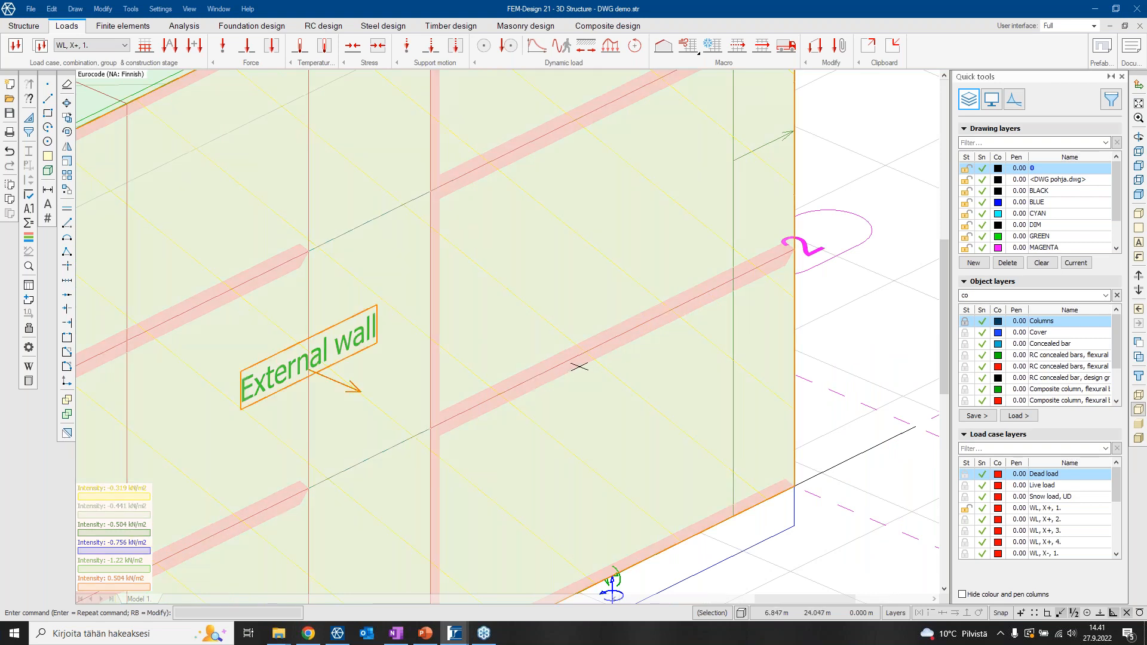
scroll(579, 366, down, 2)
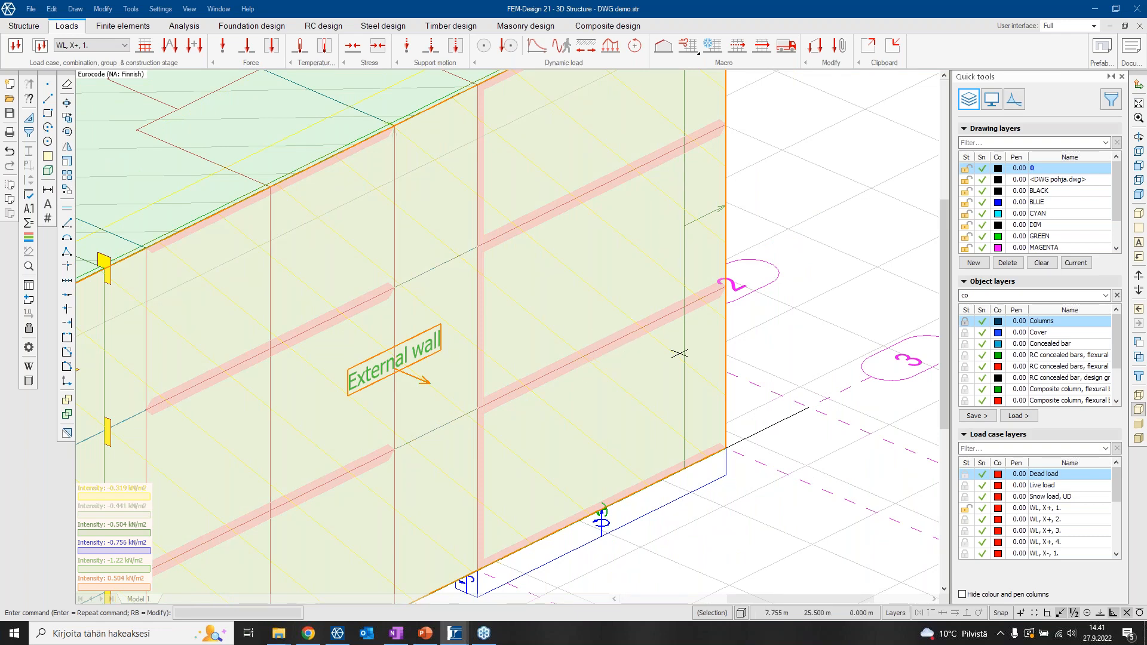
scroll(601, 345, down, 5)
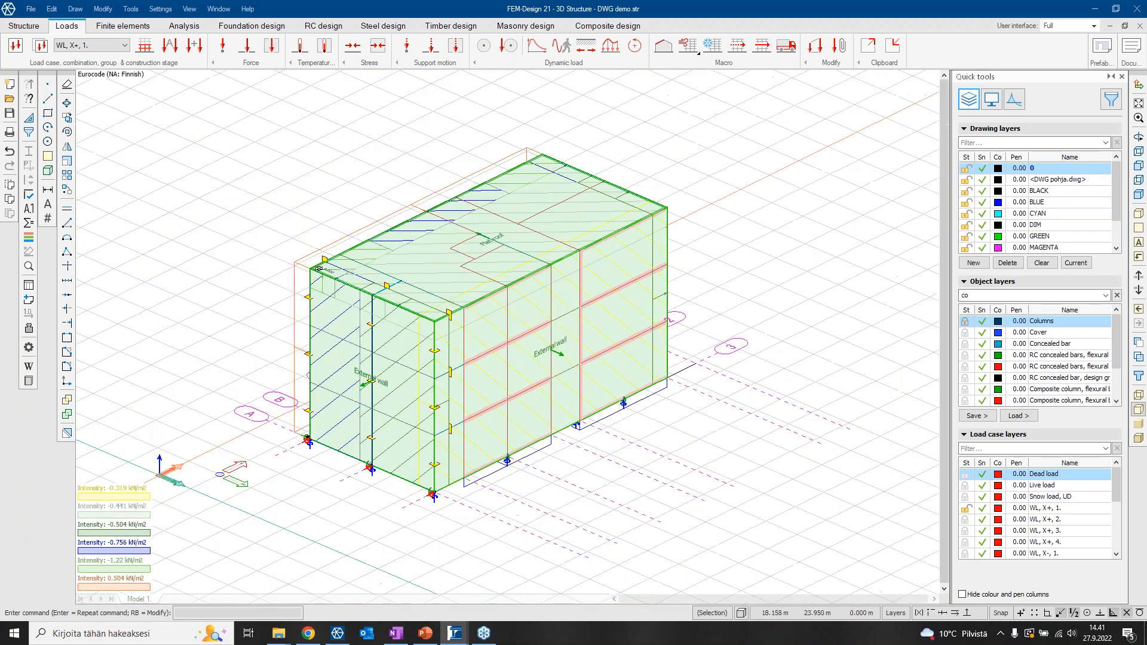
scroll(621, 388, up, 5)
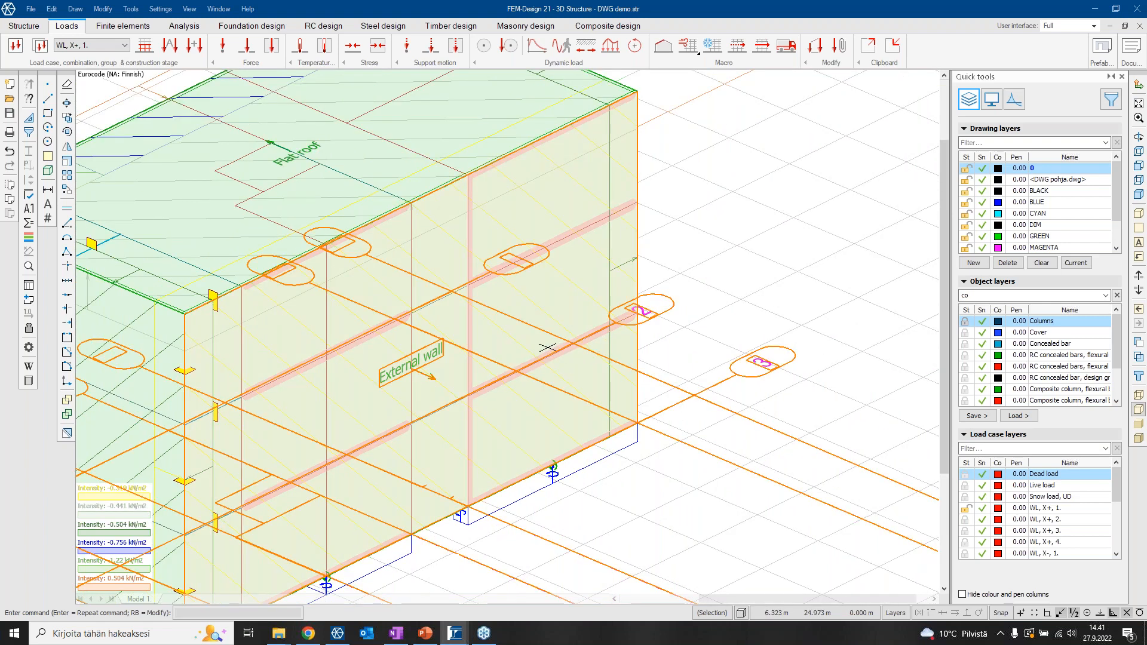
middle_drag(741, 477, 768, 446)
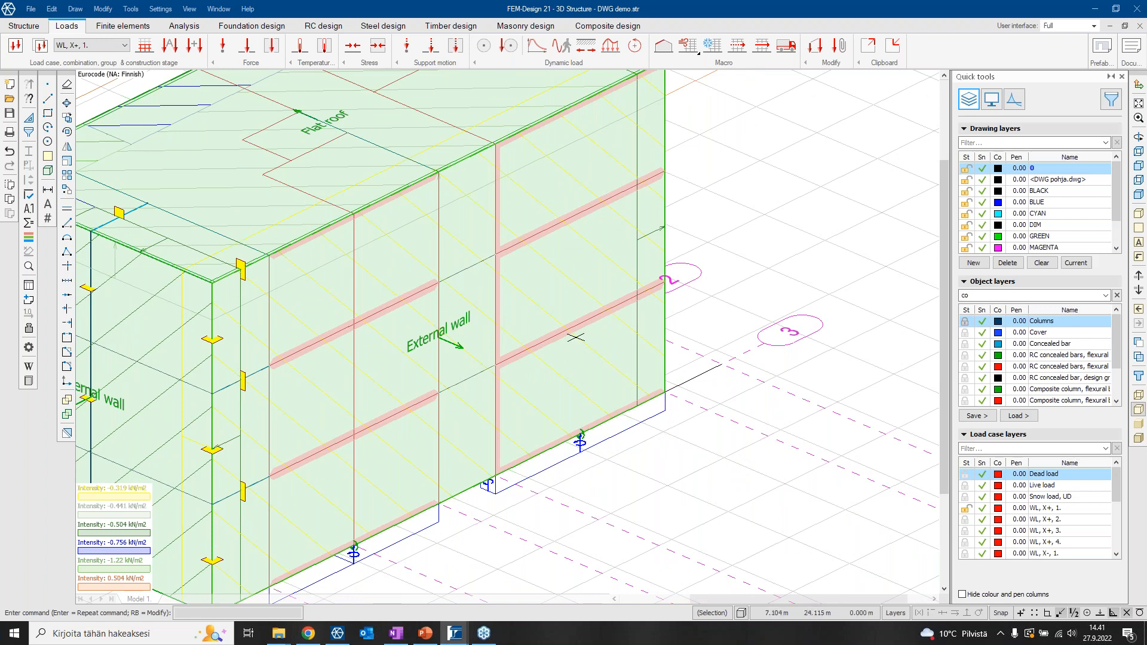
scroll(649, 407, down, 4)
middle_drag(717, 482, 734, 397)
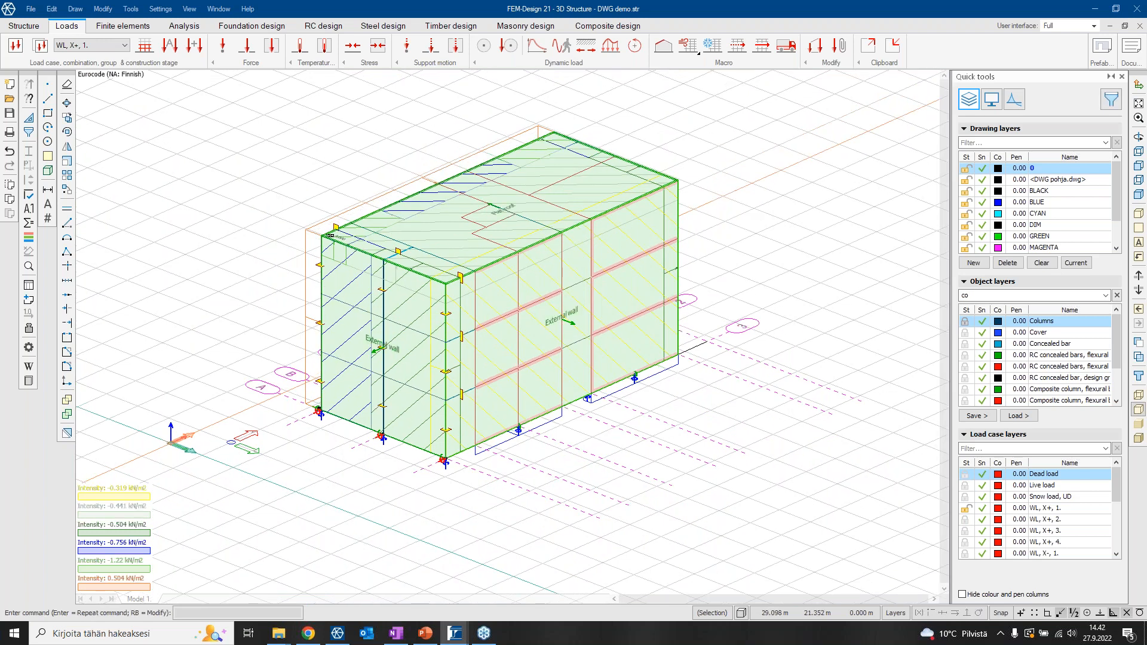
middle_drag(621, 310, 628, 312)
- Delete all wind and snow load cases, keeping only Dead load and Live load
click(15, 45)
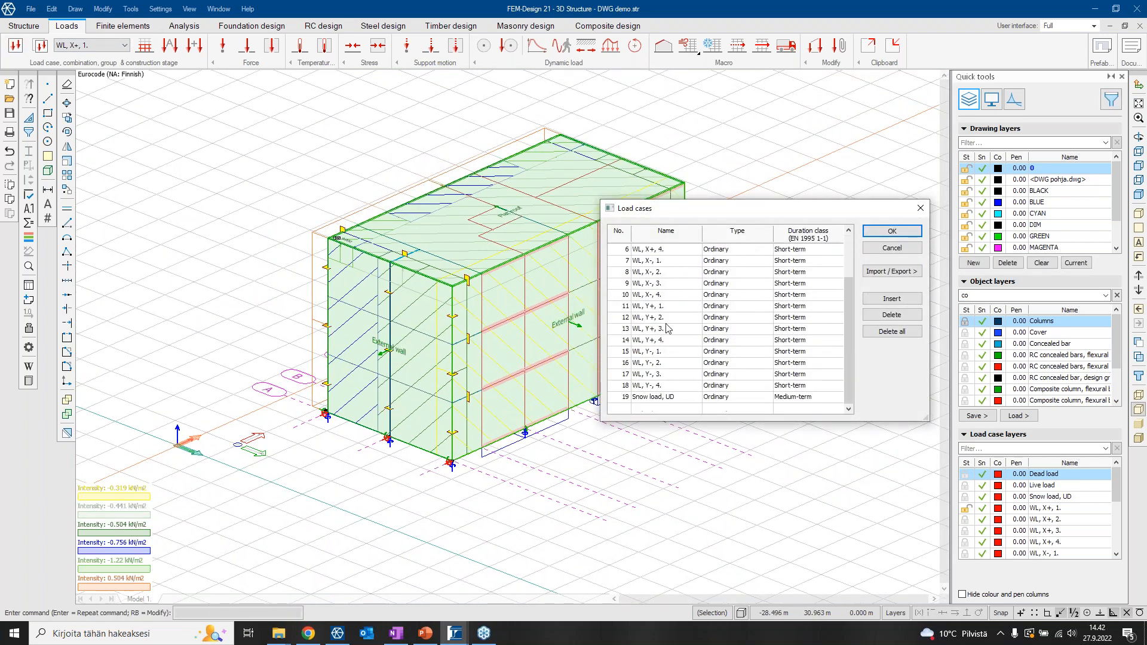
click(897, 313)
click(897, 314)
click(899, 315)
click(899, 315)
click(900, 315)
click(900, 316)
click(907, 316)
click(906, 316)
click(906, 316)
double_click(904, 316)
double_click(903, 316)
double_click(903, 316)
click(903, 316)
click(903, 316)
click(892, 231)
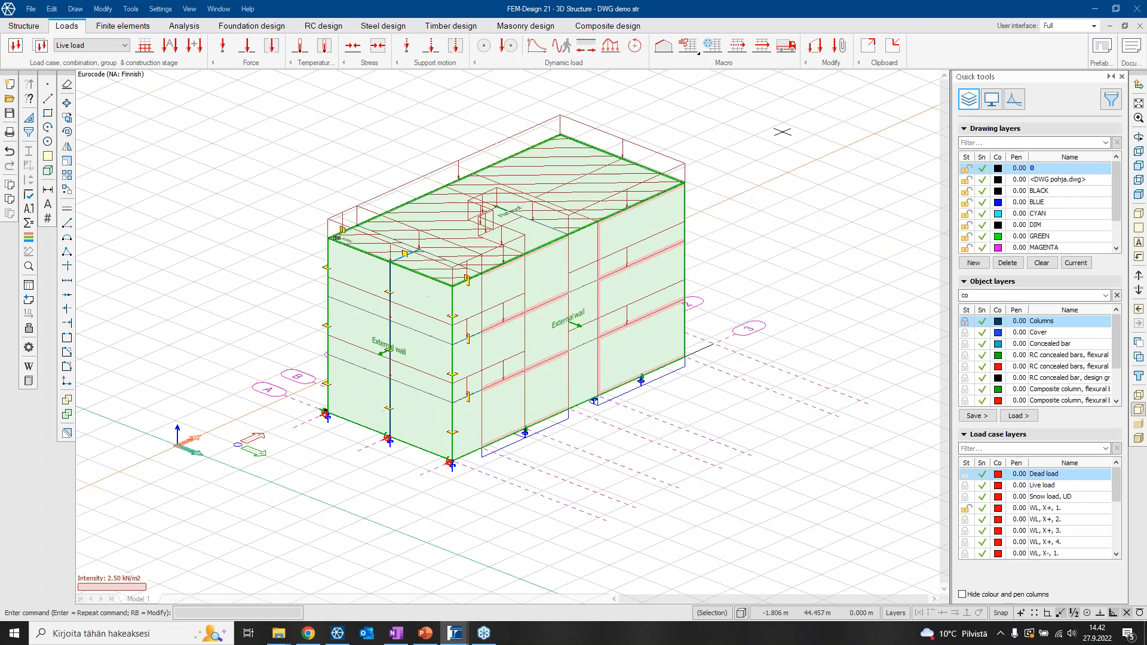
- Generate wind loads automatically from the climate load panels for a wind speed of 21.0 m/s and terrain type II
click(688, 44)
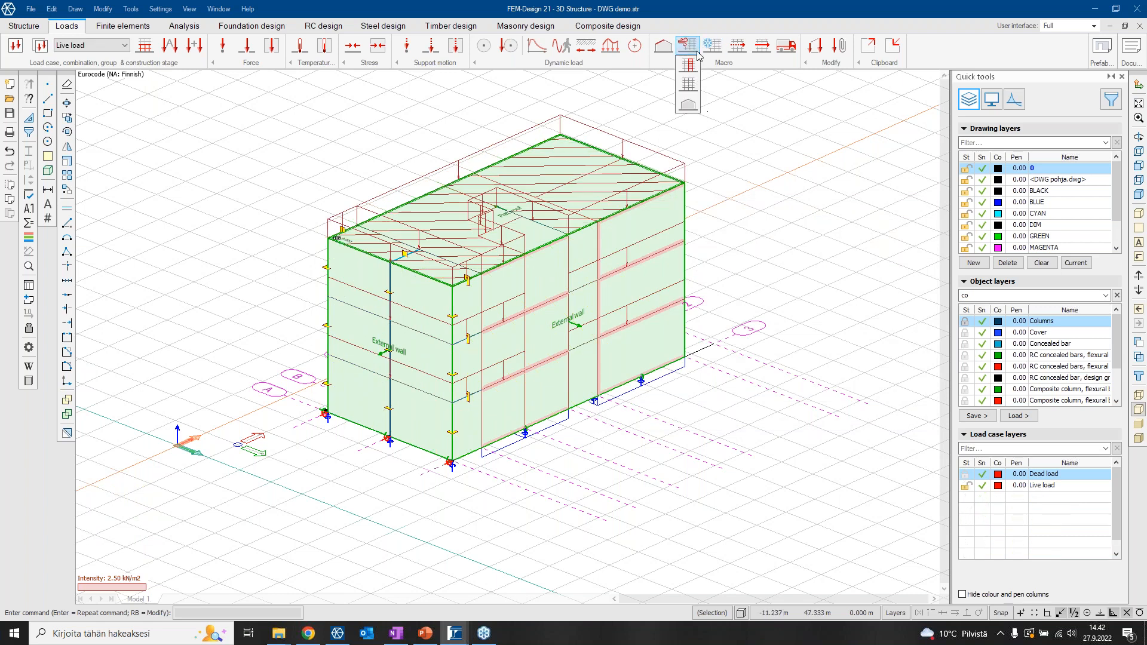
click(688, 105)
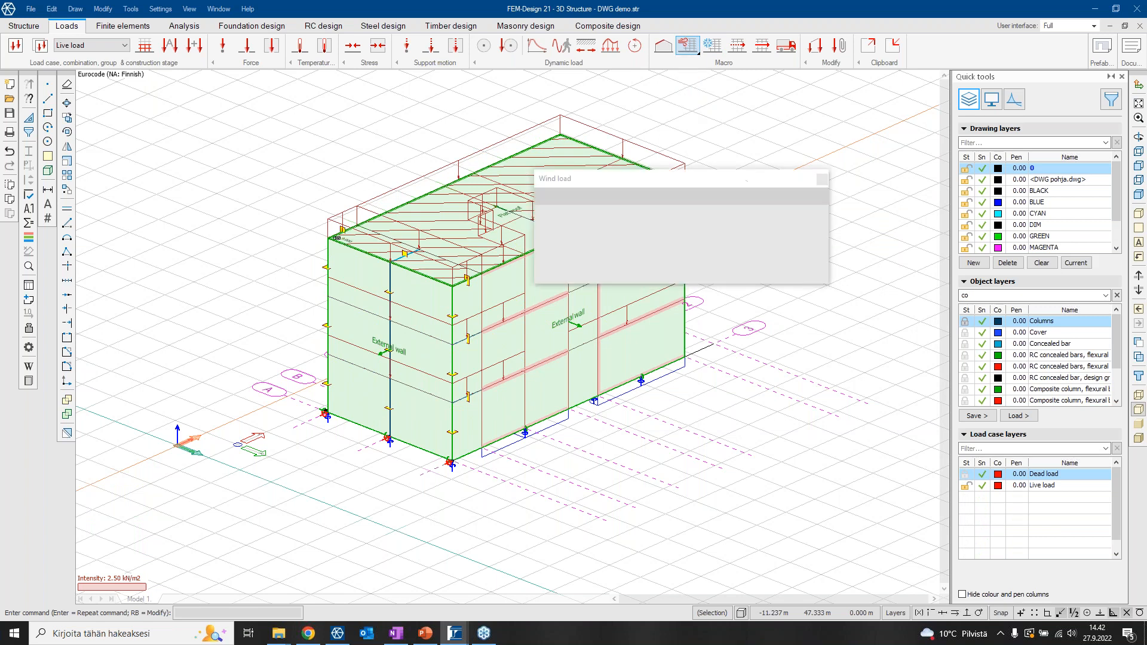
click(558, 197)
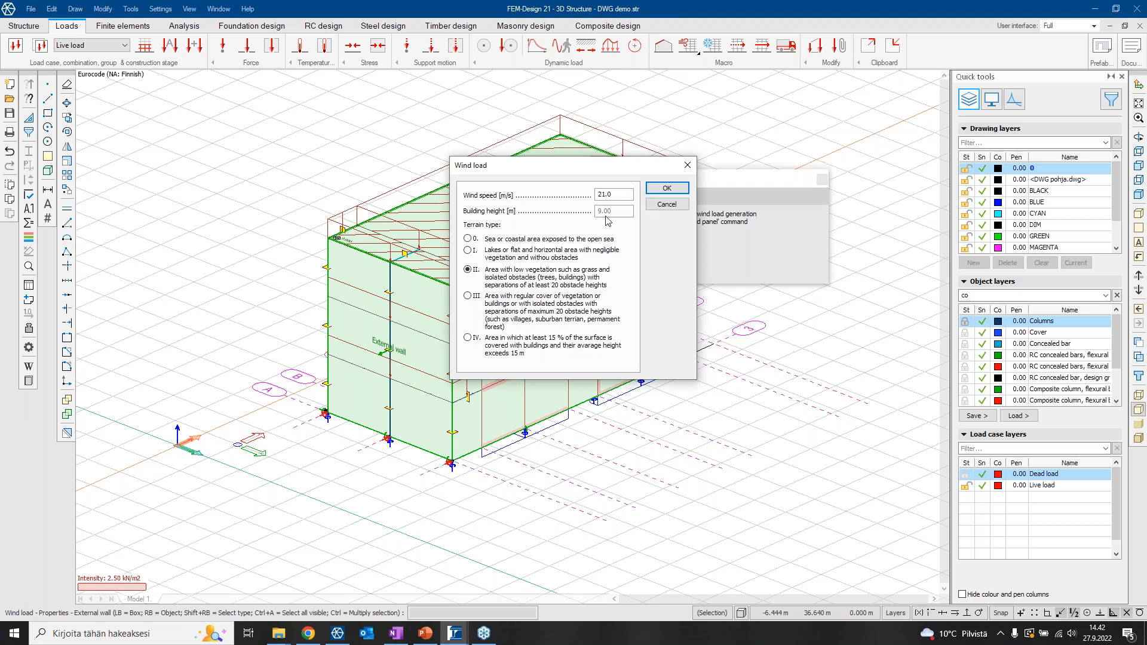
drag(607, 171, 771, 237)
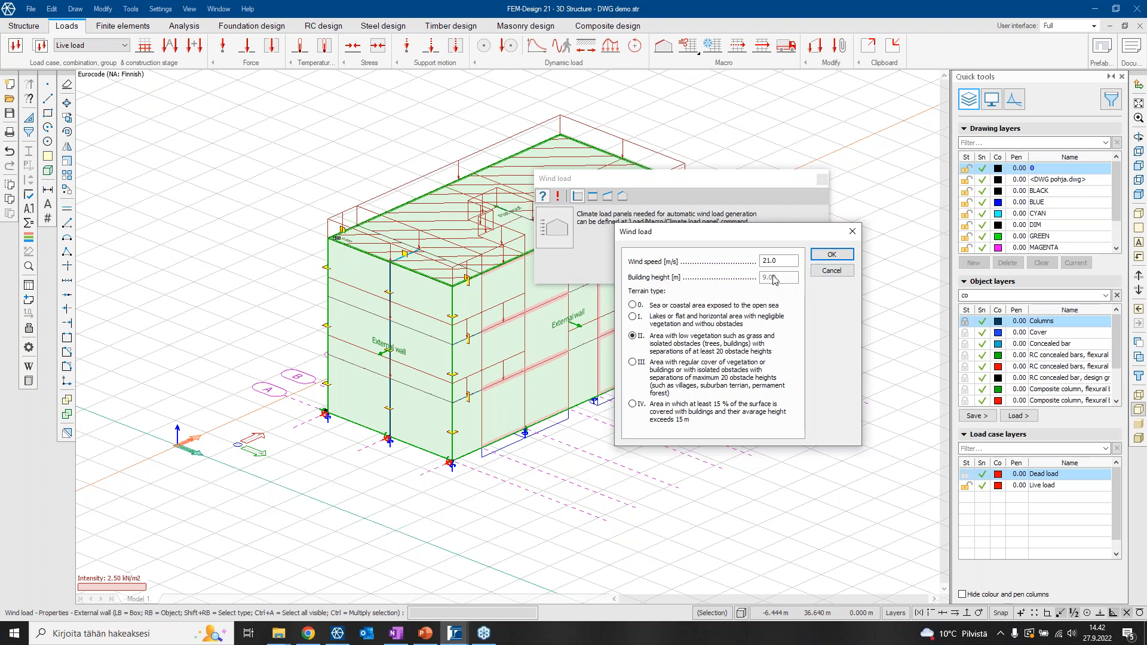
click(832, 255)
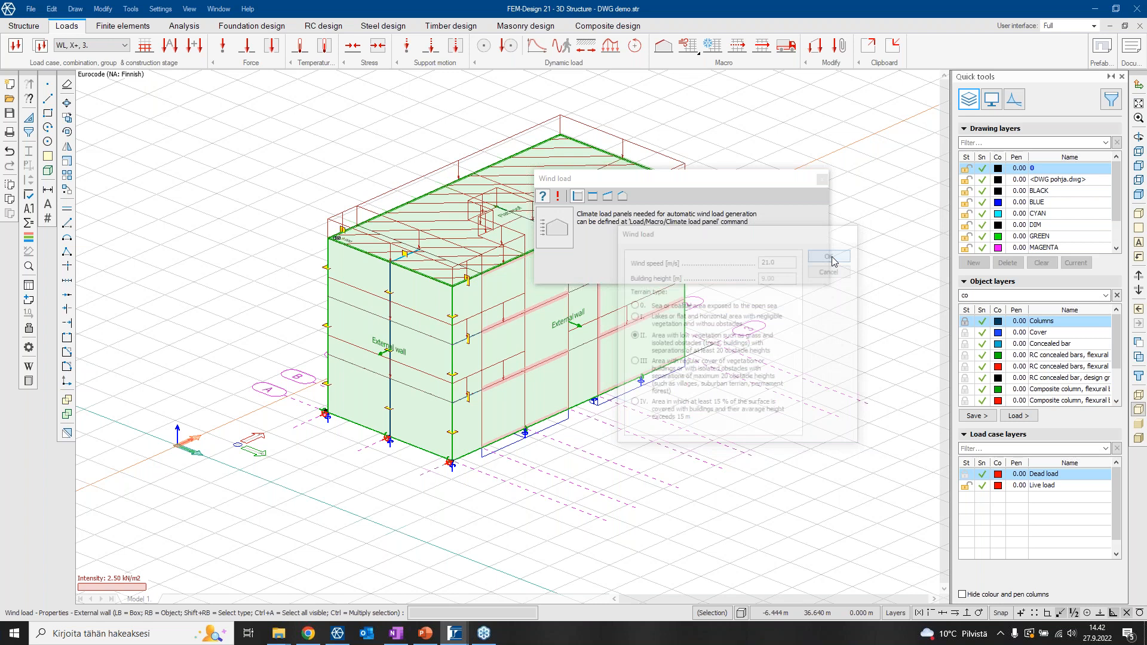
- Display wind load cases WL, X+, 1. and WL, Y-, 1. in turn to compare their distributions on the building
middle_drag(341, 463, 265, 533)
click(89, 45)
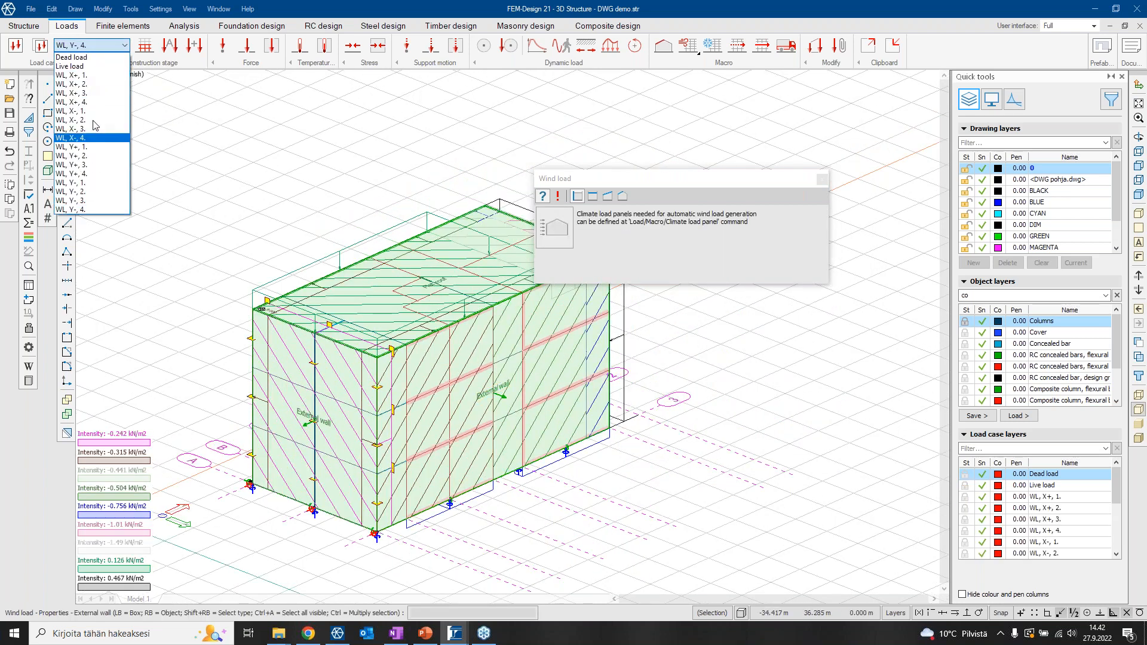
click(91, 76)
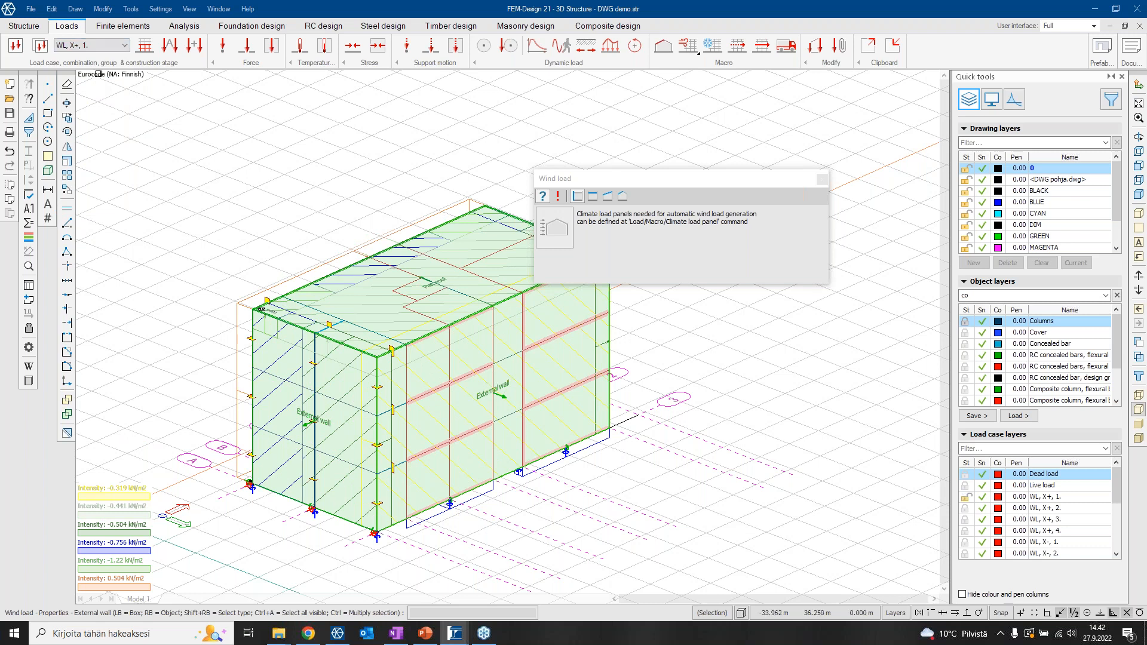
click(90, 45)
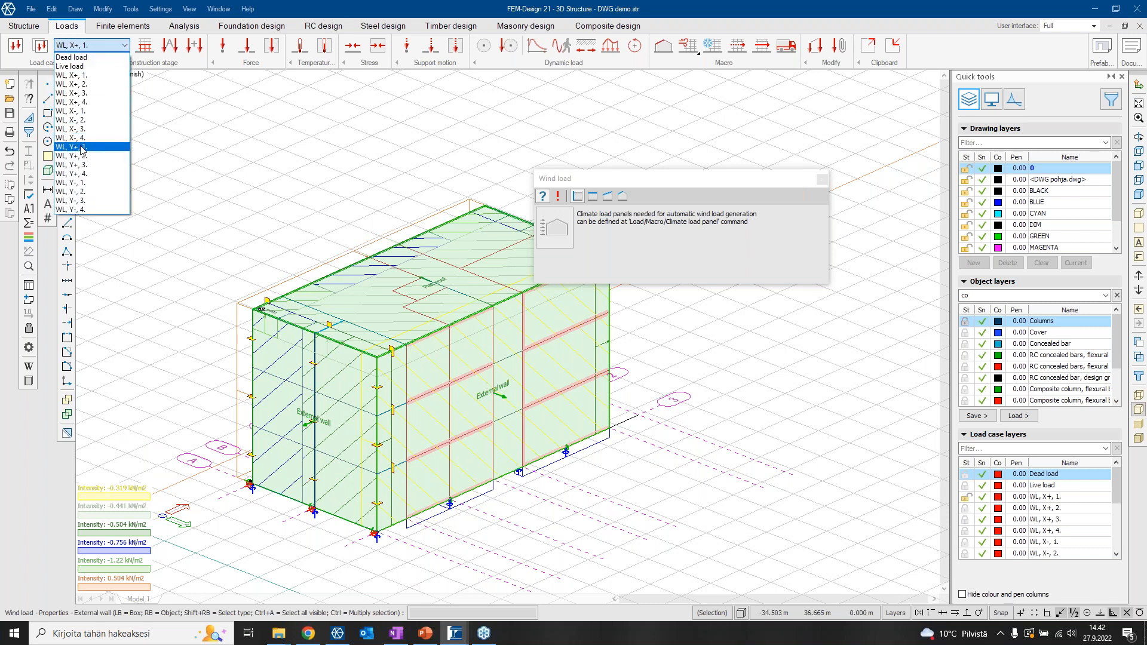
click(84, 182)
scroll(598, 441, down, 5)
scroll(323, 490, up, 6)
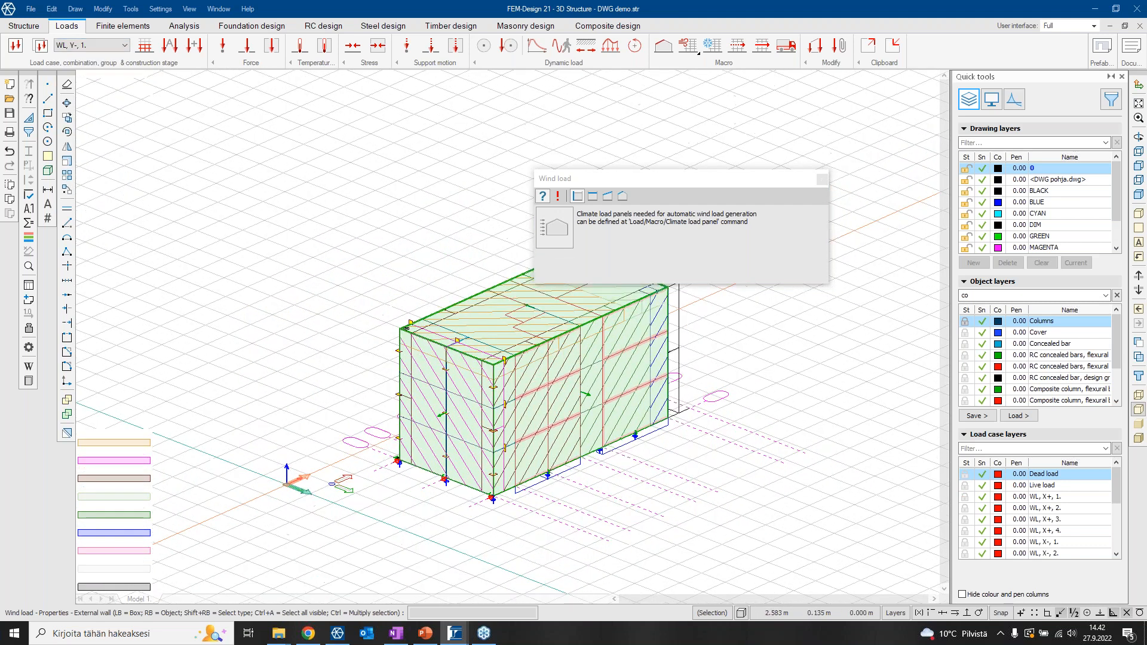
- Check the colour schema's surface load intensity setting and examine the colour-coded wind loads at the building's corner
click(28, 238)
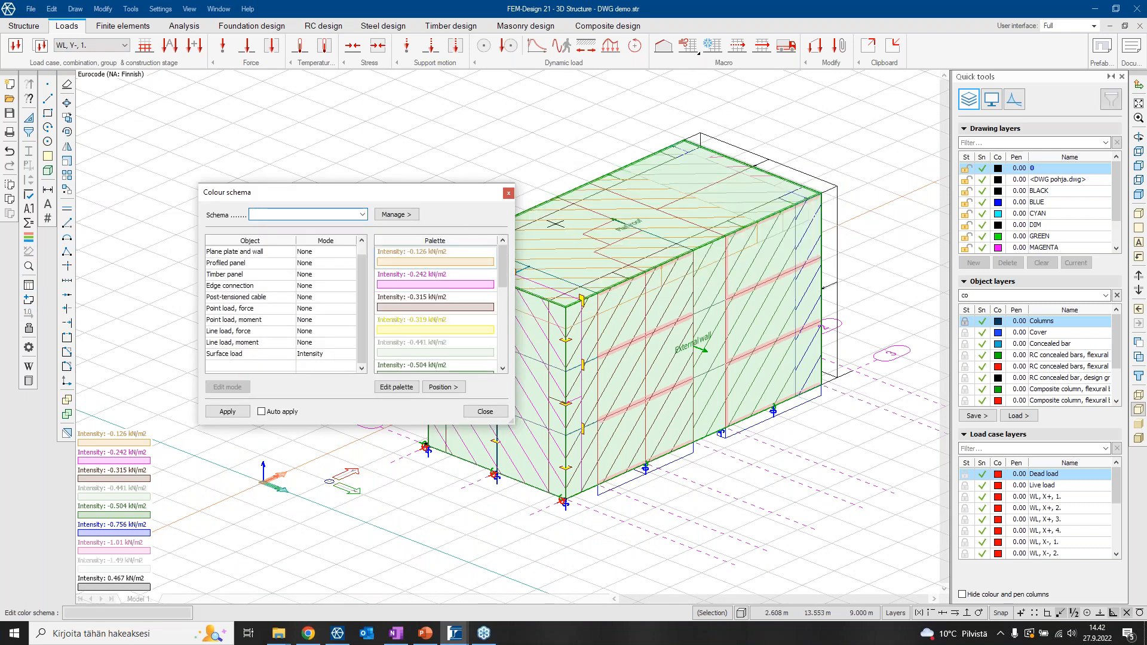
click(509, 193)
scroll(530, 281, up, 3)
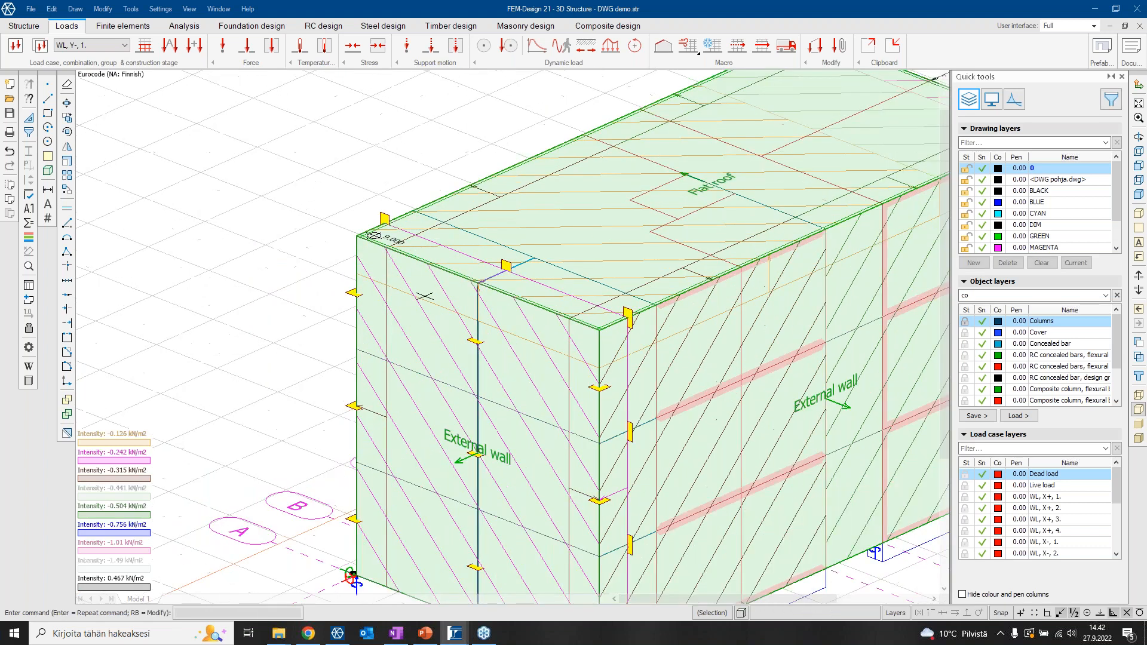
middle_drag(178, 483, 135, 517)
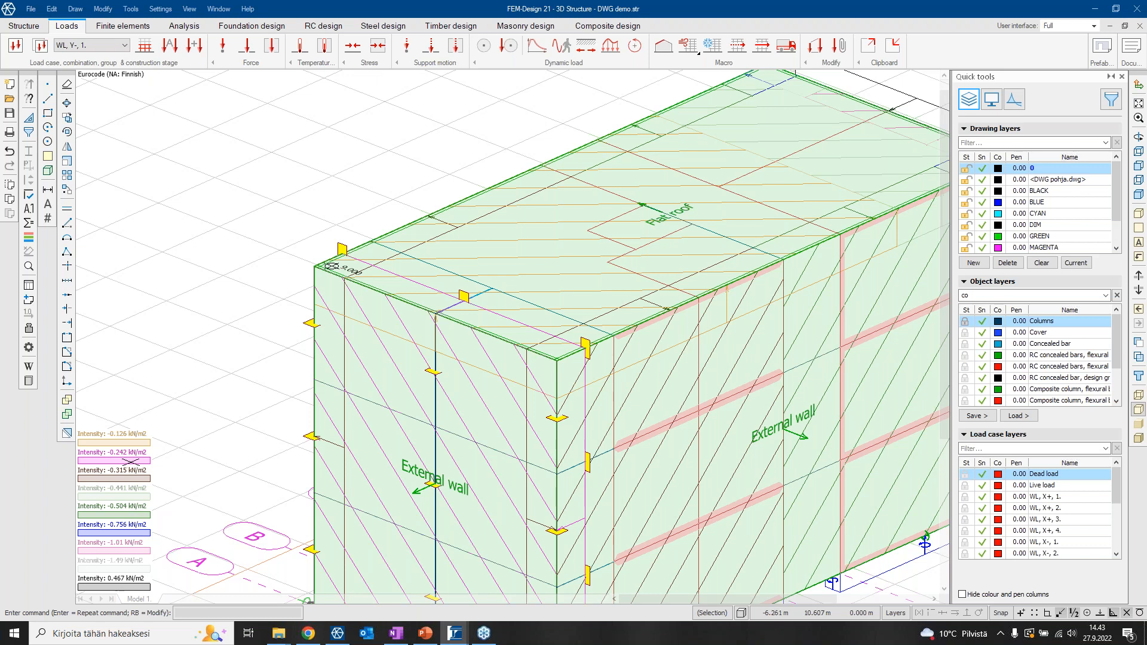
scroll(430, 391, down, 7)
middle_drag(430, 391, 392, 396)
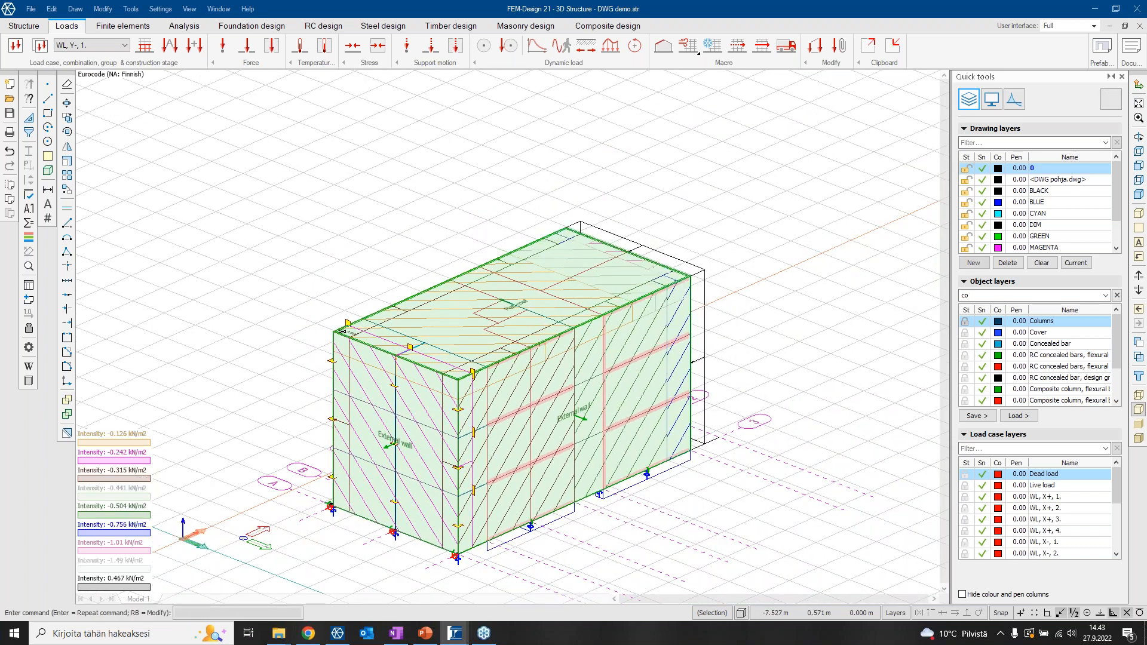
- Review the colouring modes offered for beams, columns and trusses in the colour schema, leaving the mode at None
click(28, 240)
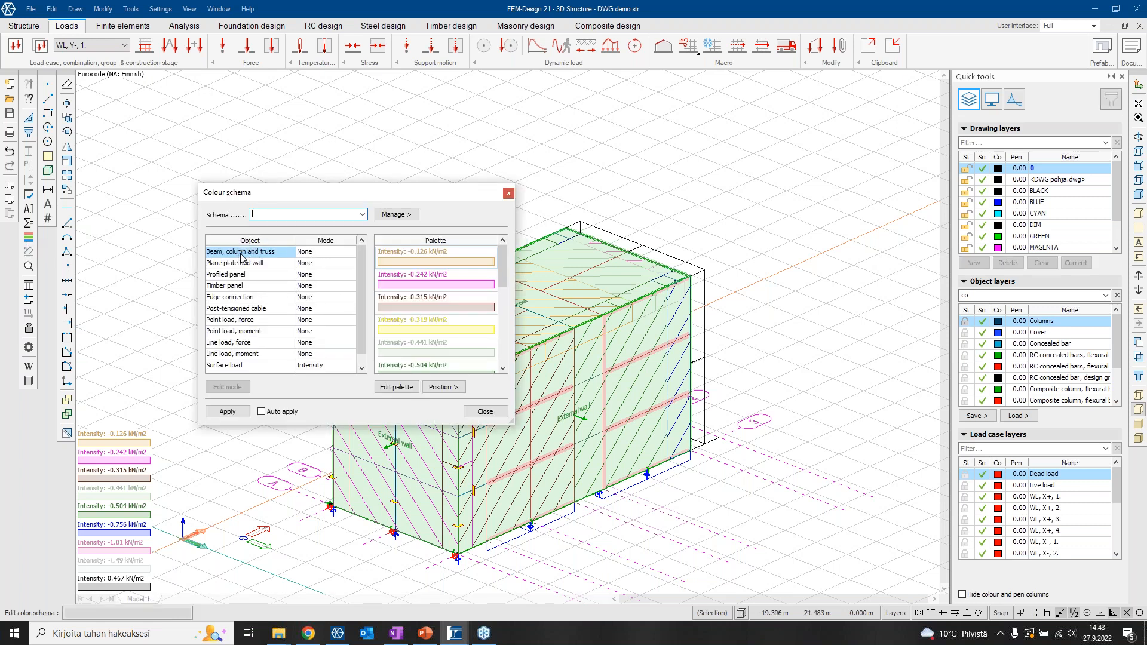
click(318, 256)
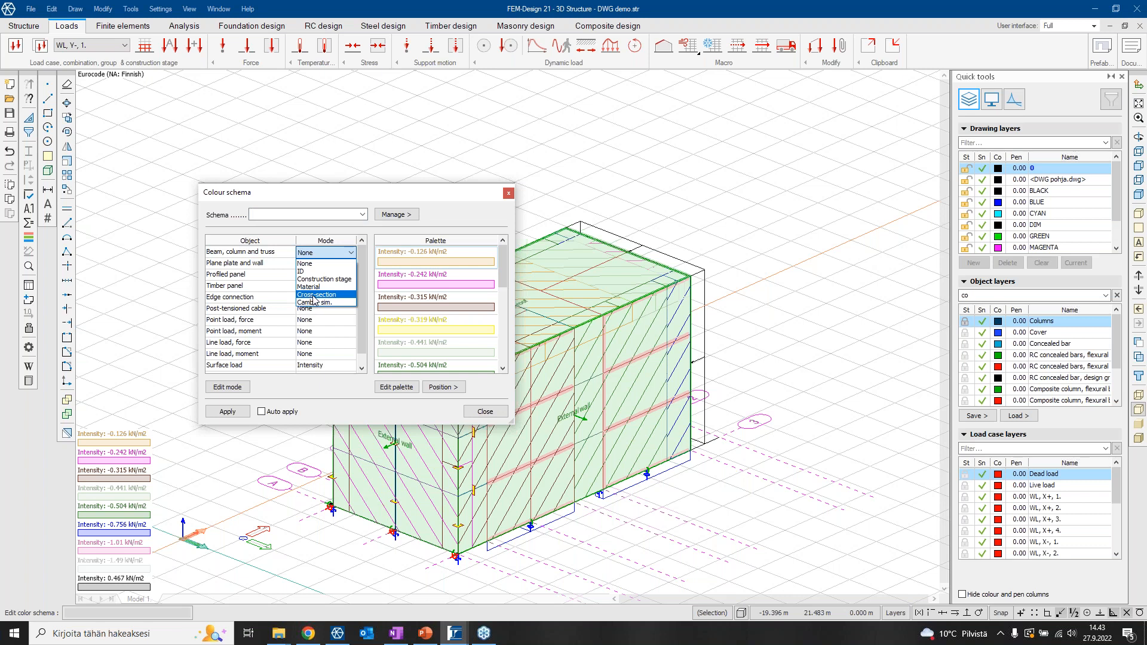
click(351, 264)
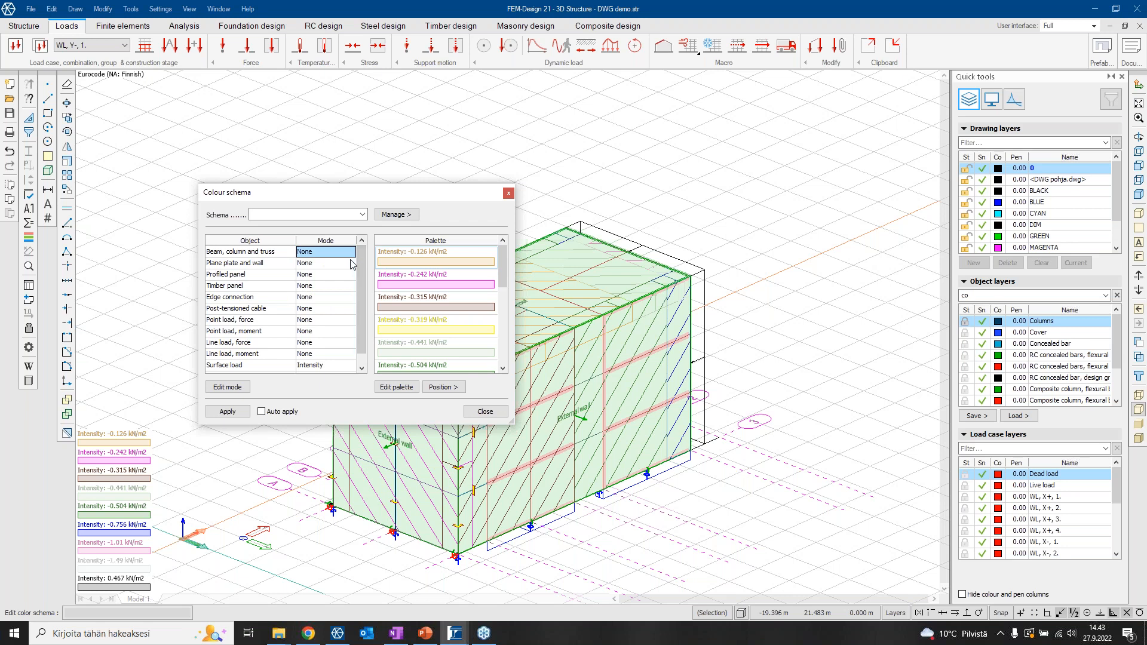
click(509, 193)
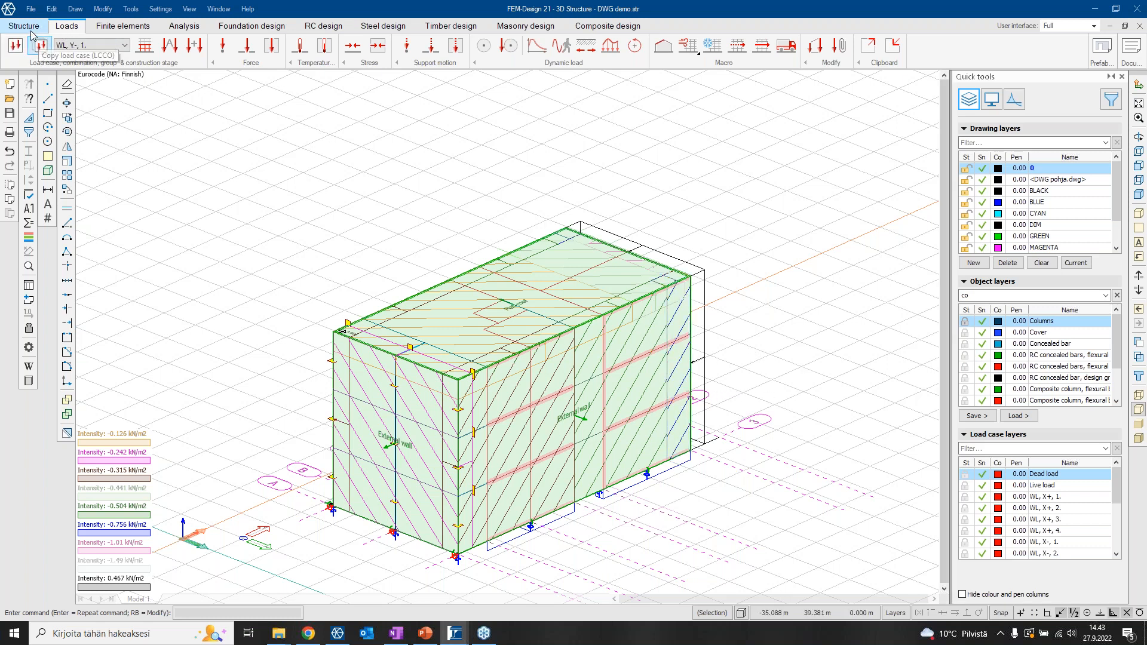
scroll(548, 338, down, 2)
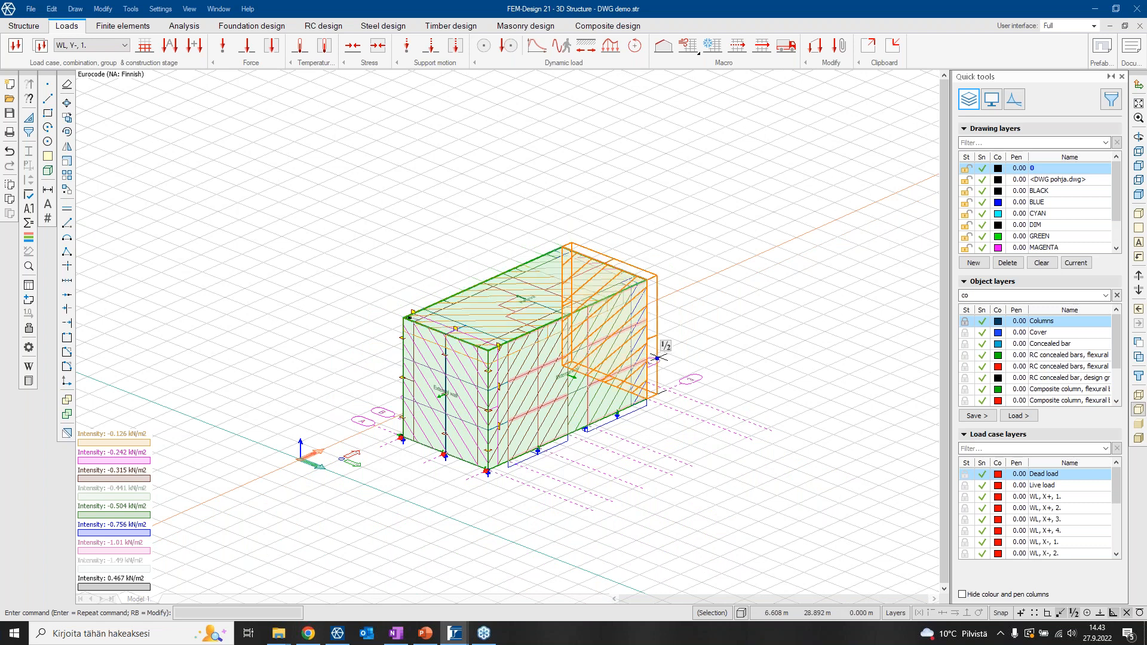
scroll(646, 334, up, 1)
scroll(648, 333, up, 1)
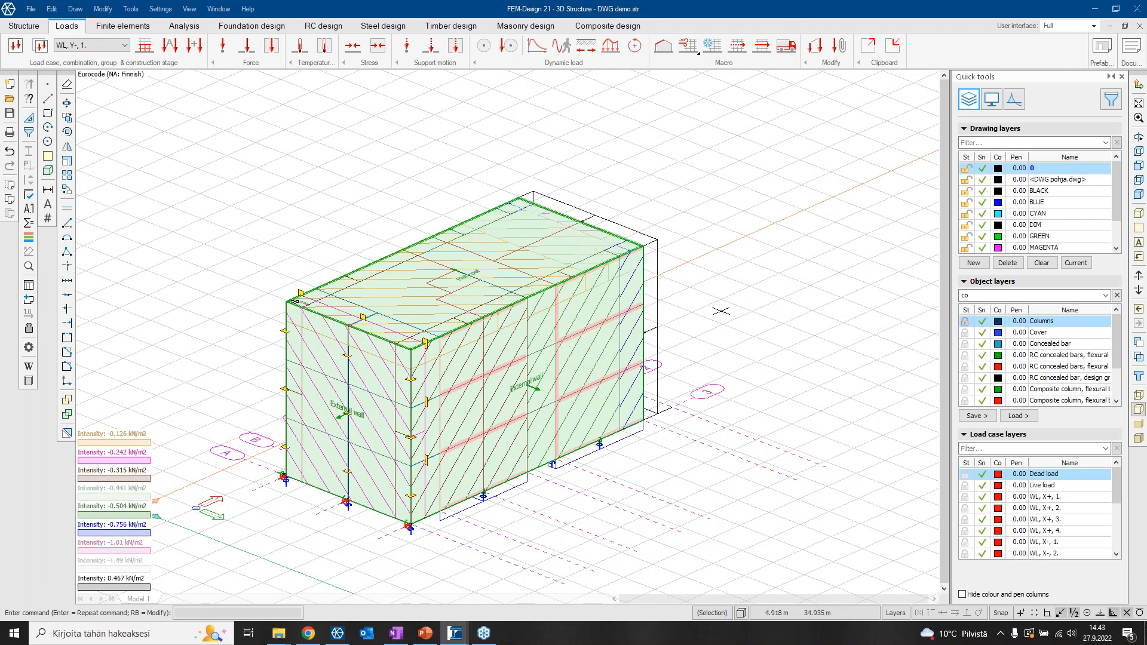
scroll(711, 303, down, 3)
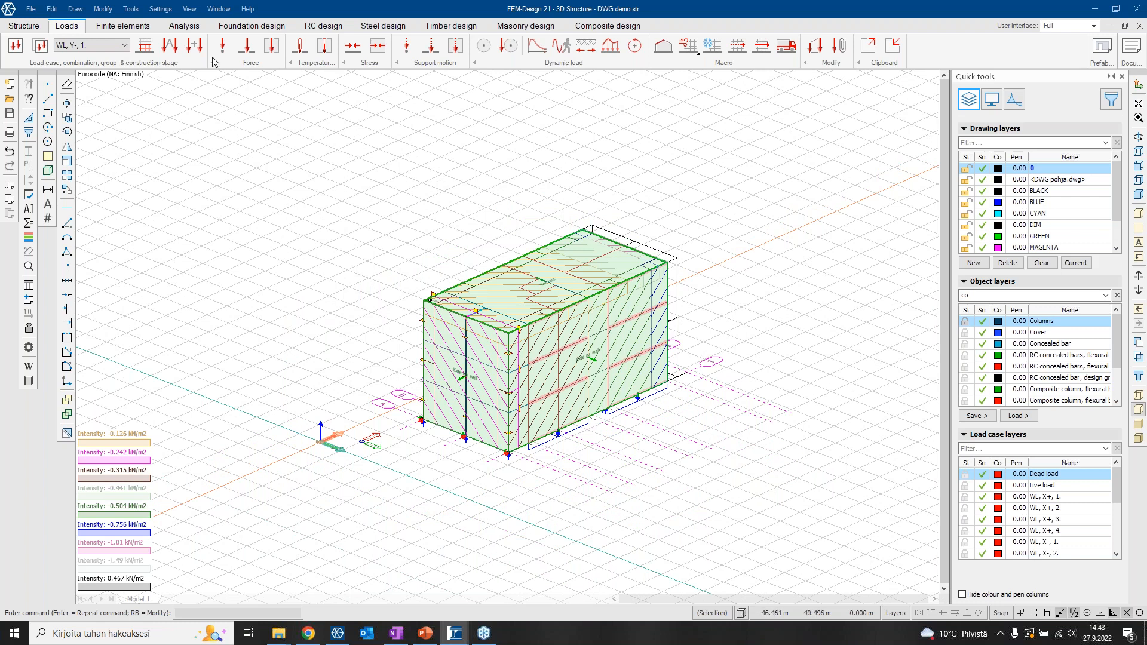
- Review the snow load panel edge object options, such as attic wall, tall building and snow fence, without applying any
click(718, 48)
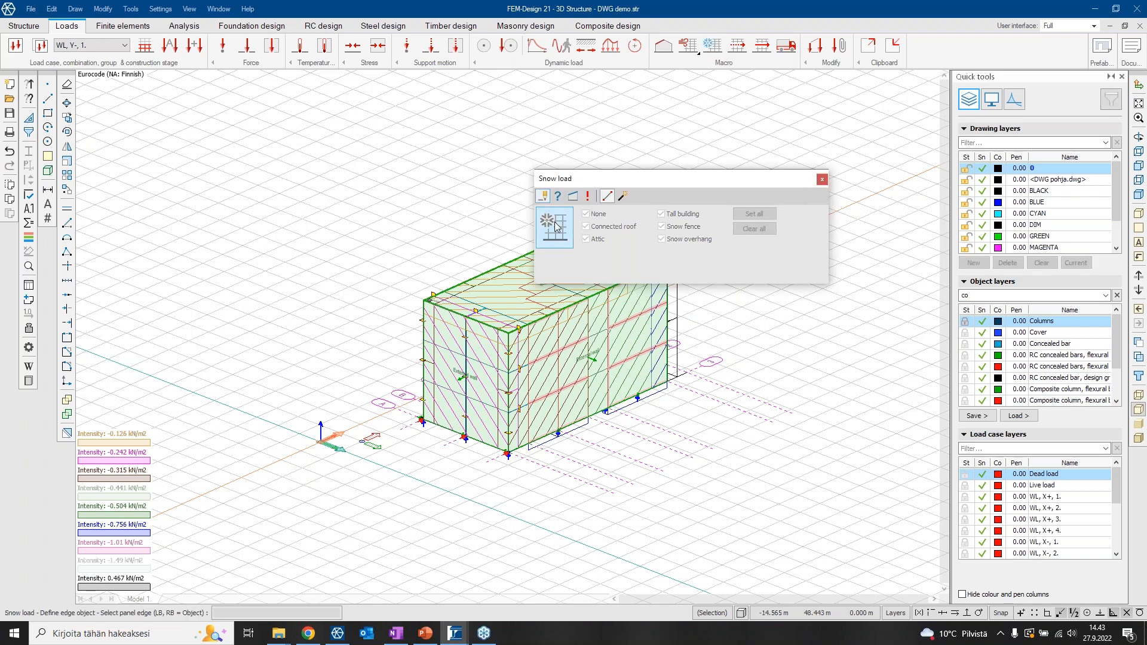
click(555, 226)
drag(517, 122, 333, 124)
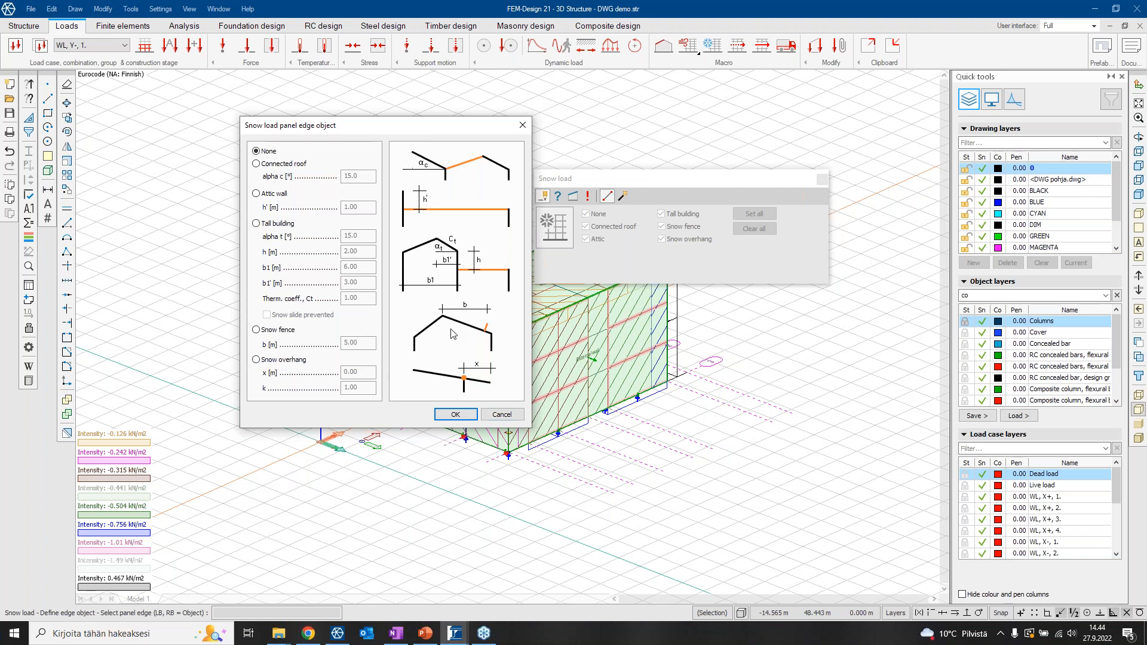
click(505, 415)
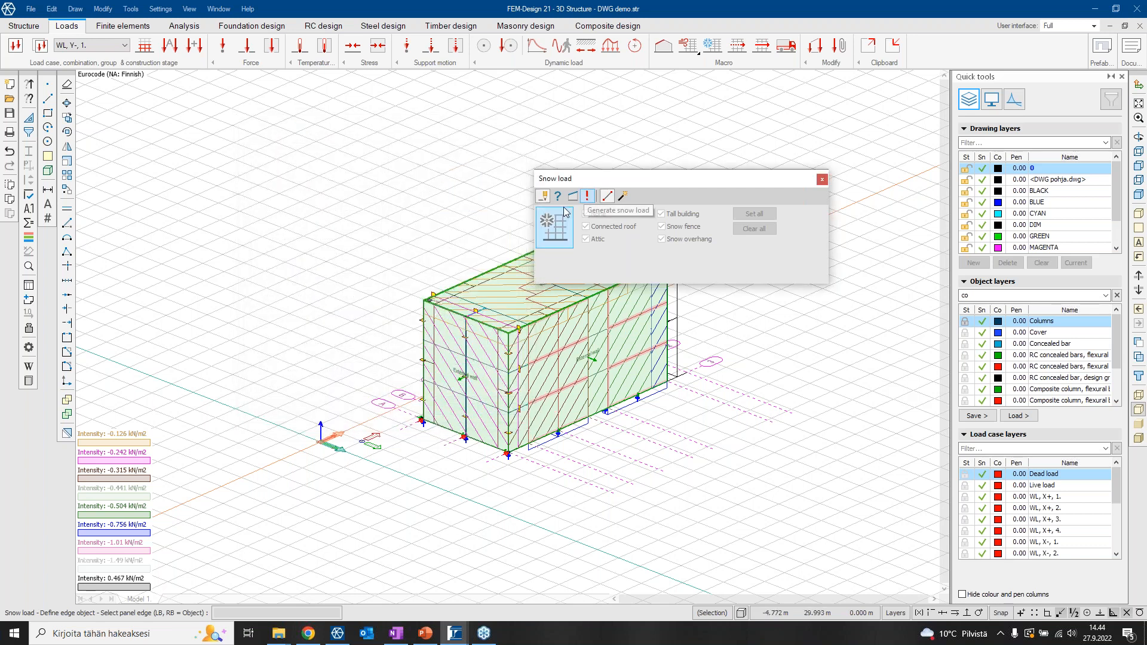
- Check the snow zone map and generate the snow load with a ground snow load of 2.00 kN/m2 and exposure coefficient 1.00
drag(621, 180, 799, 215)
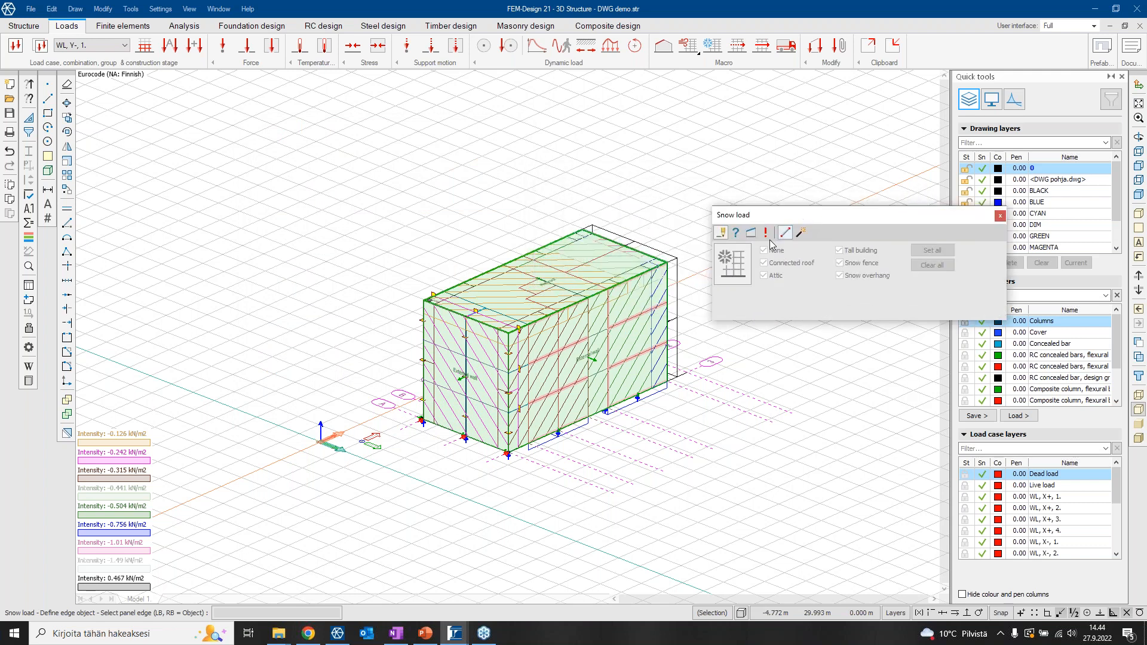
click(766, 233)
drag(538, 157, 298, 157)
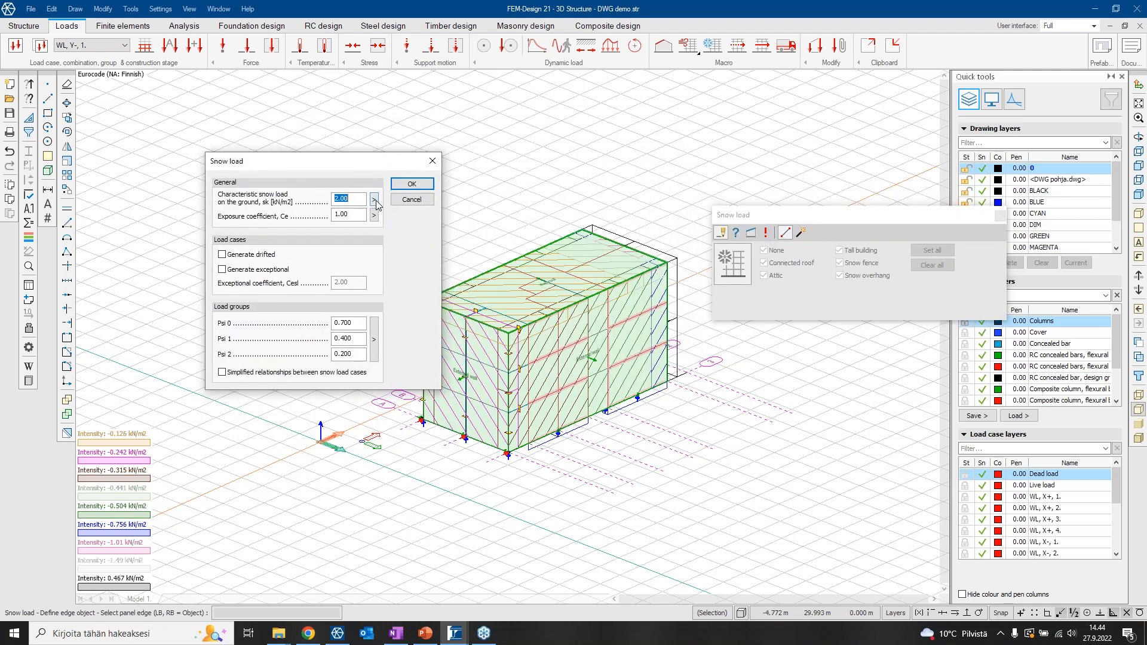
click(375, 200)
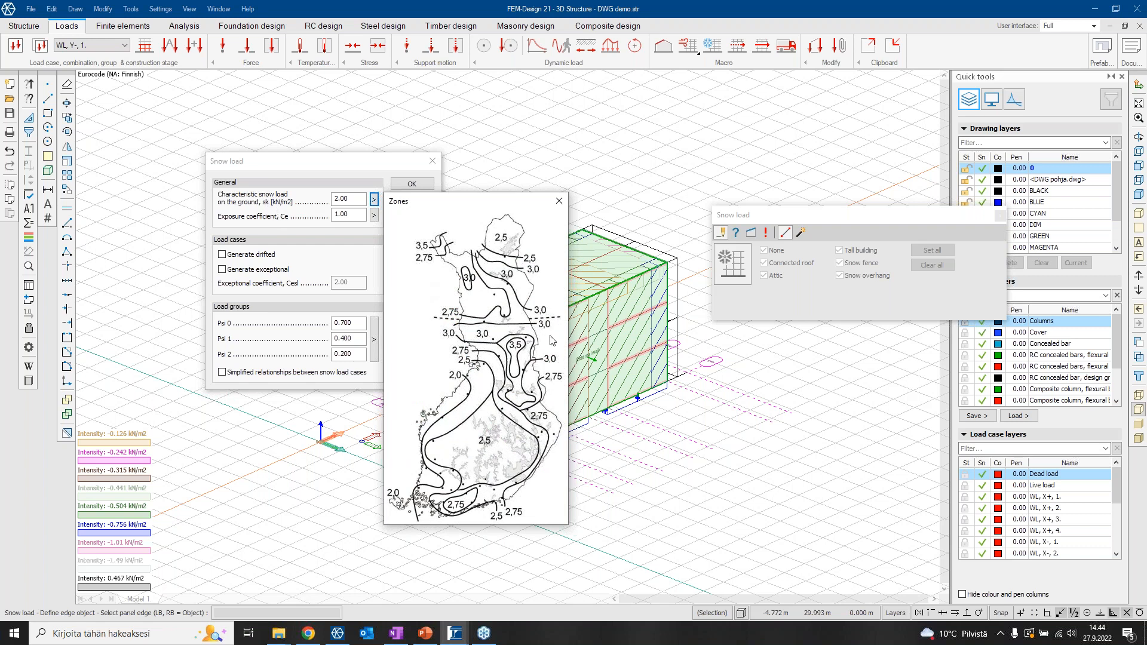
click(559, 201)
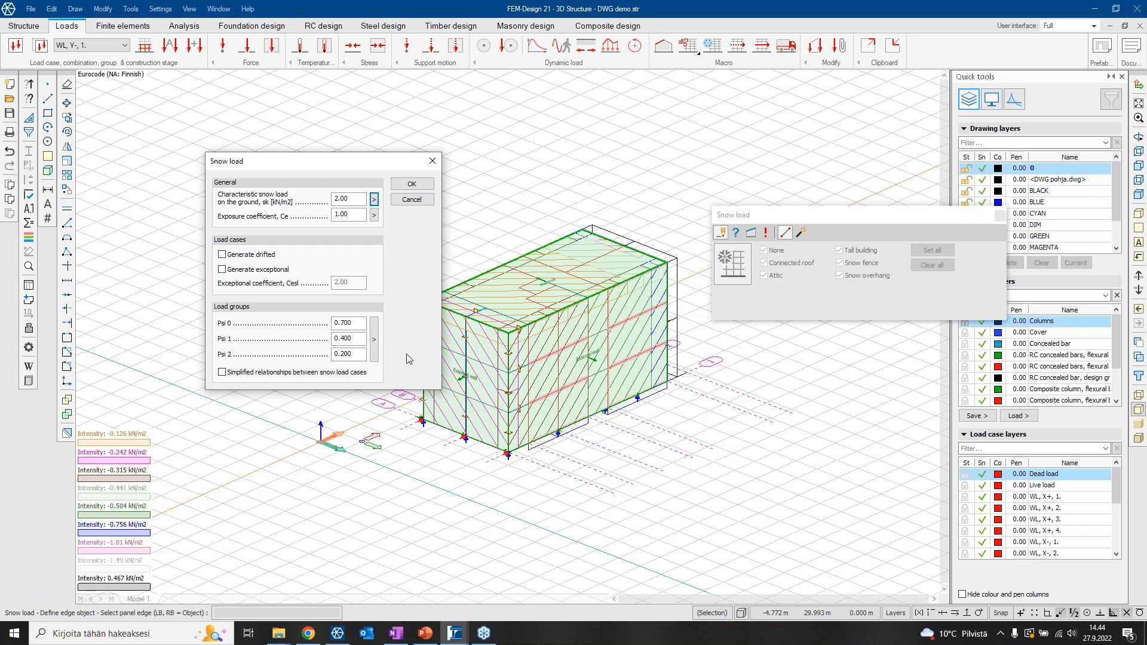
click(418, 184)
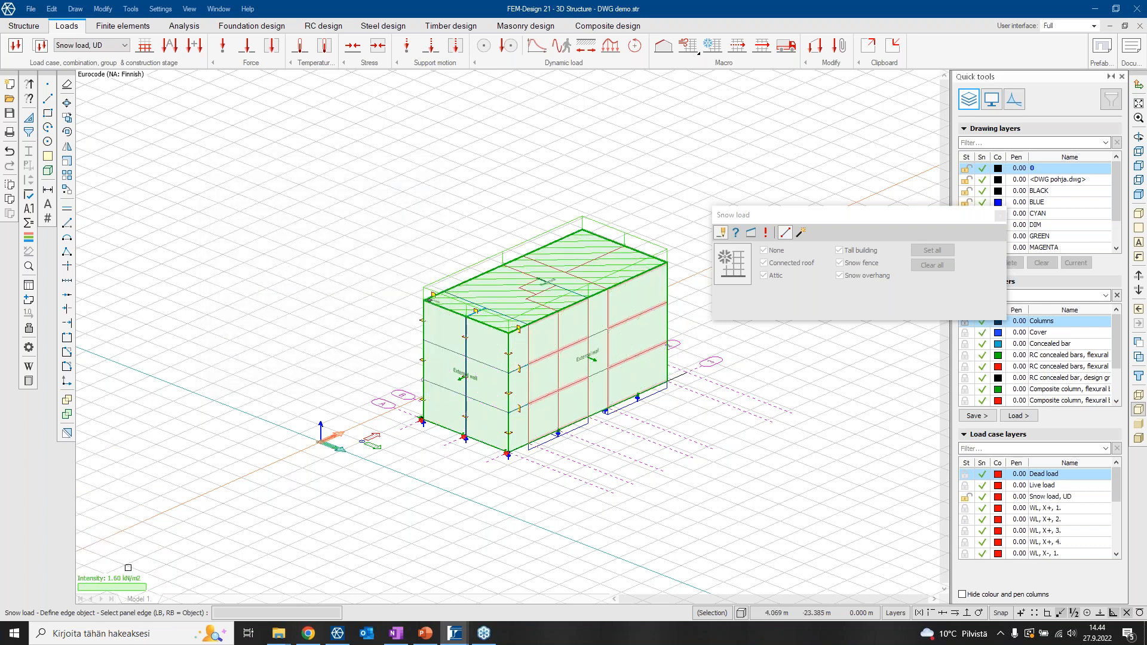
scroll(551, 350, up, 5)
middle_drag(498, 383, 410, 408)
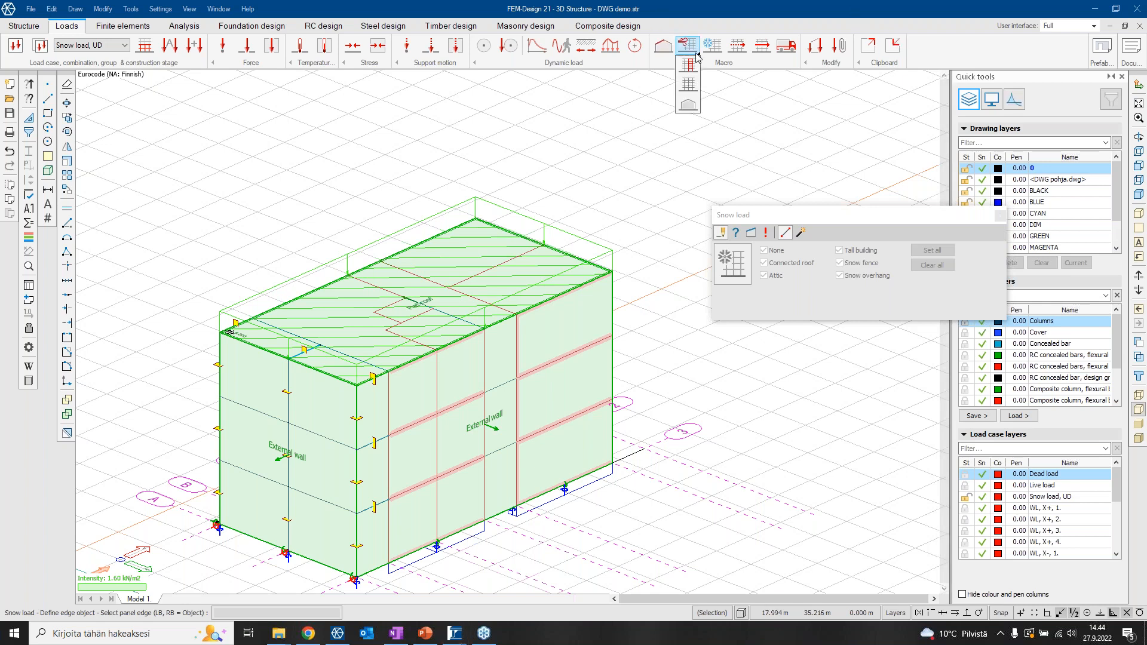
- Display wind load case WL, X+, 1. and examine its load zones on the roof and external walls from several sides
click(75, 46)
click(79, 78)
scroll(511, 293, down, 2)
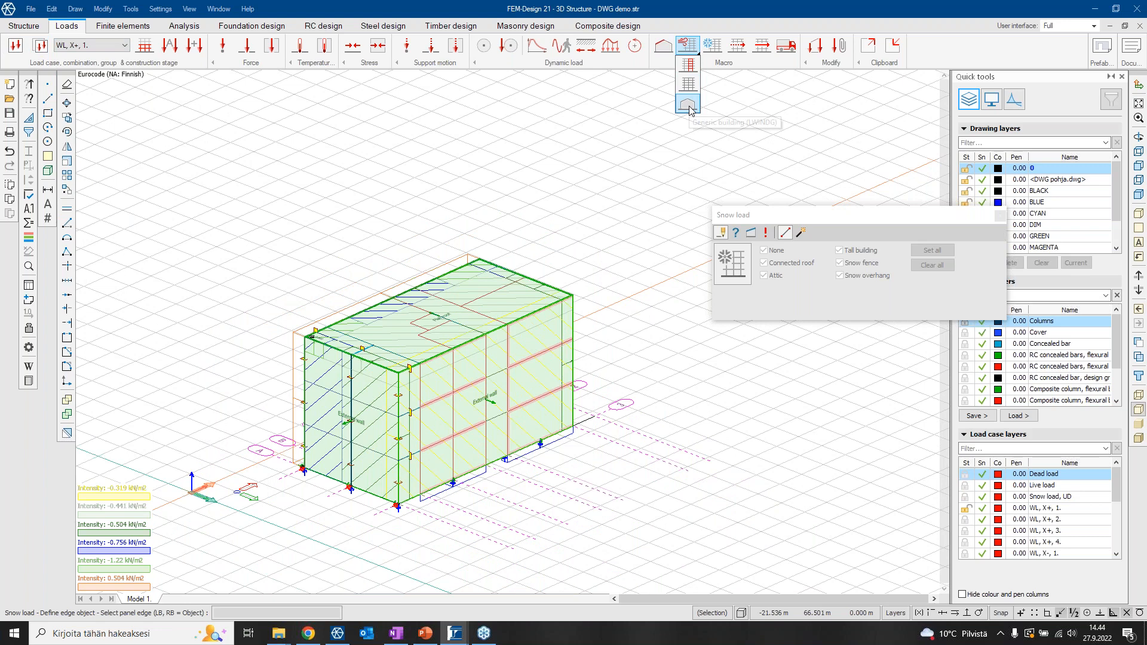
scroll(302, 418, up, 3)
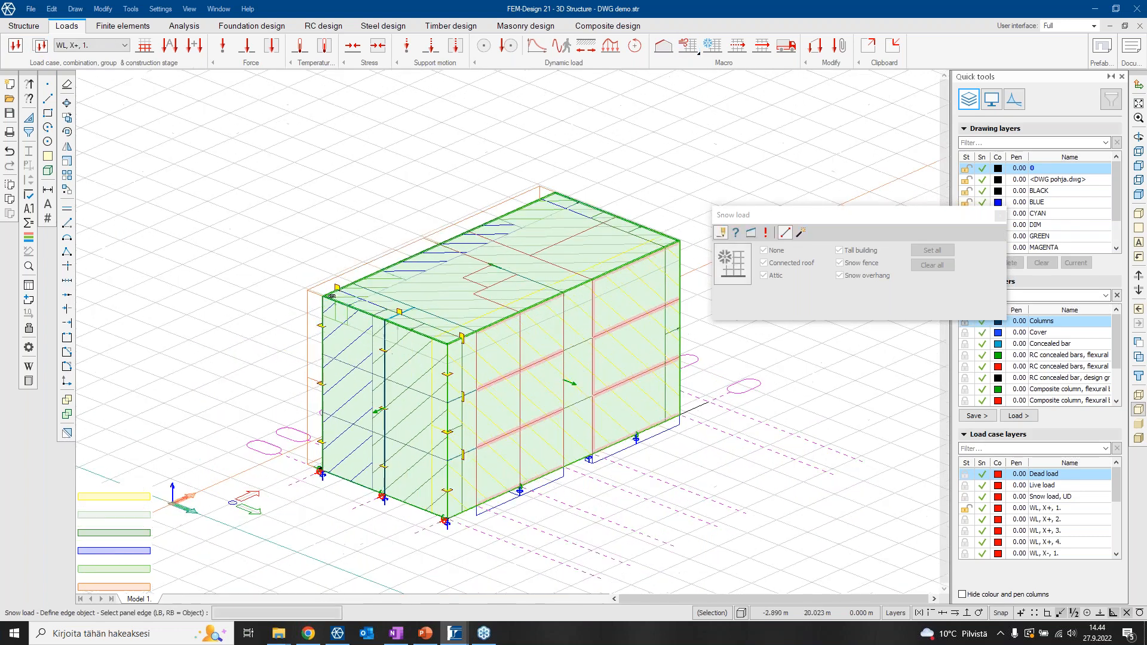
scroll(380, 340, down, 1)
middle_drag(380, 342, 505, 405)
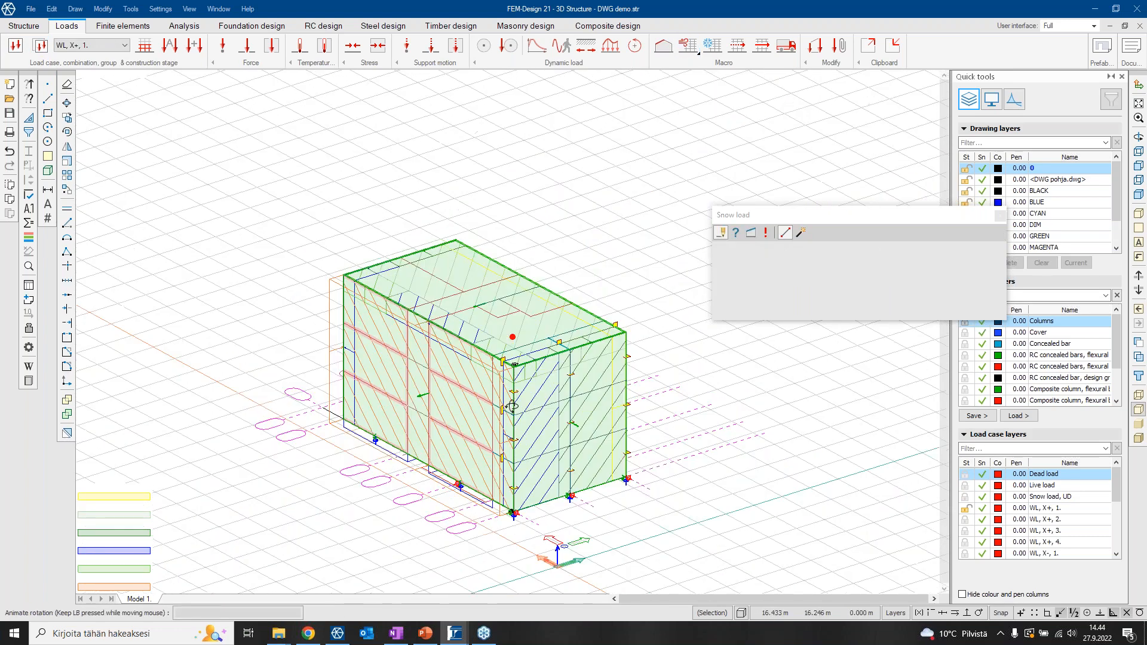
scroll(501, 404, up, 2)
scroll(463, 287, down, 1)
scroll(254, 275, down, 1)
middle_drag(253, 274, 547, 392)
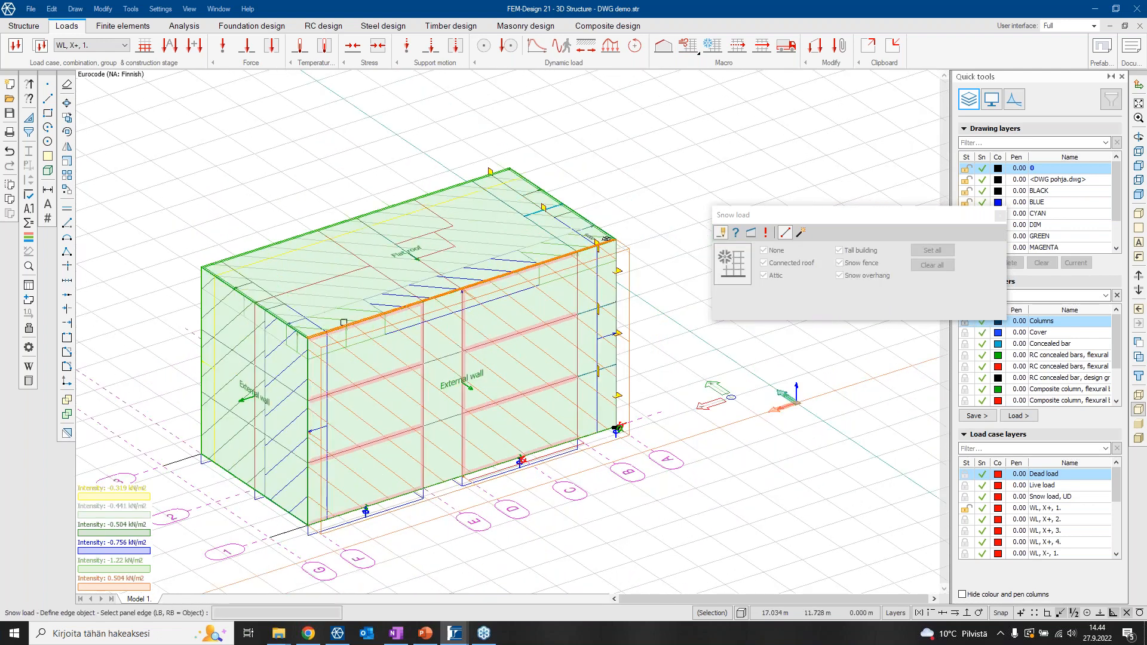
scroll(553, 274, down, 5)
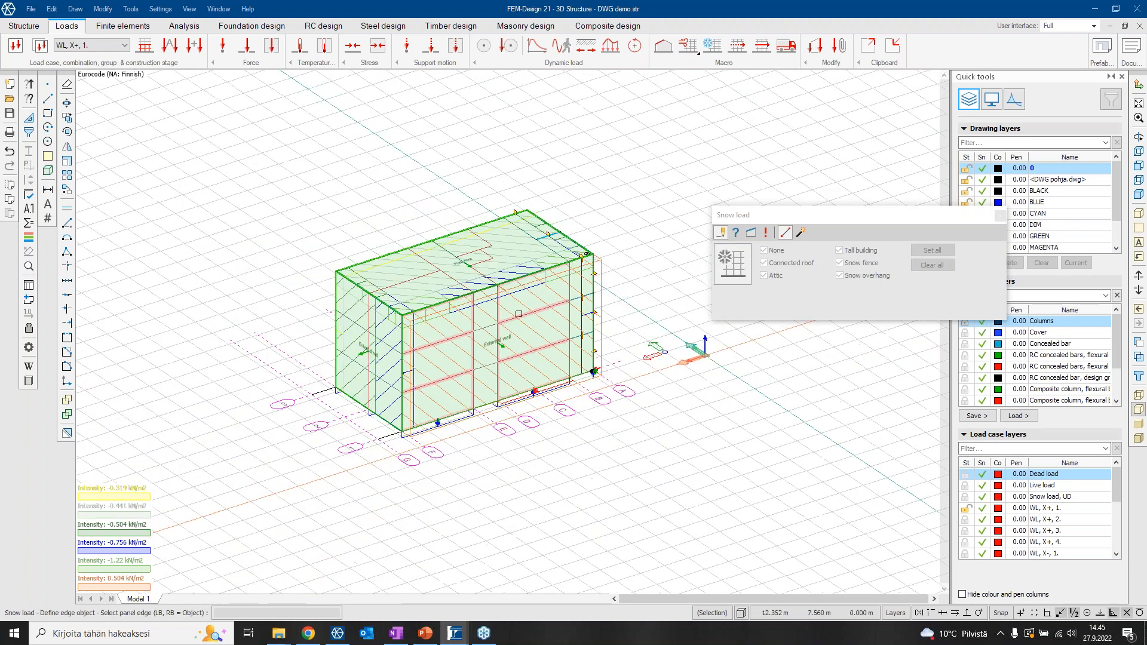
scroll(537, 296, up, 8)
scroll(536, 293, up, 1)
middle_drag(457, 244, 633, 259)
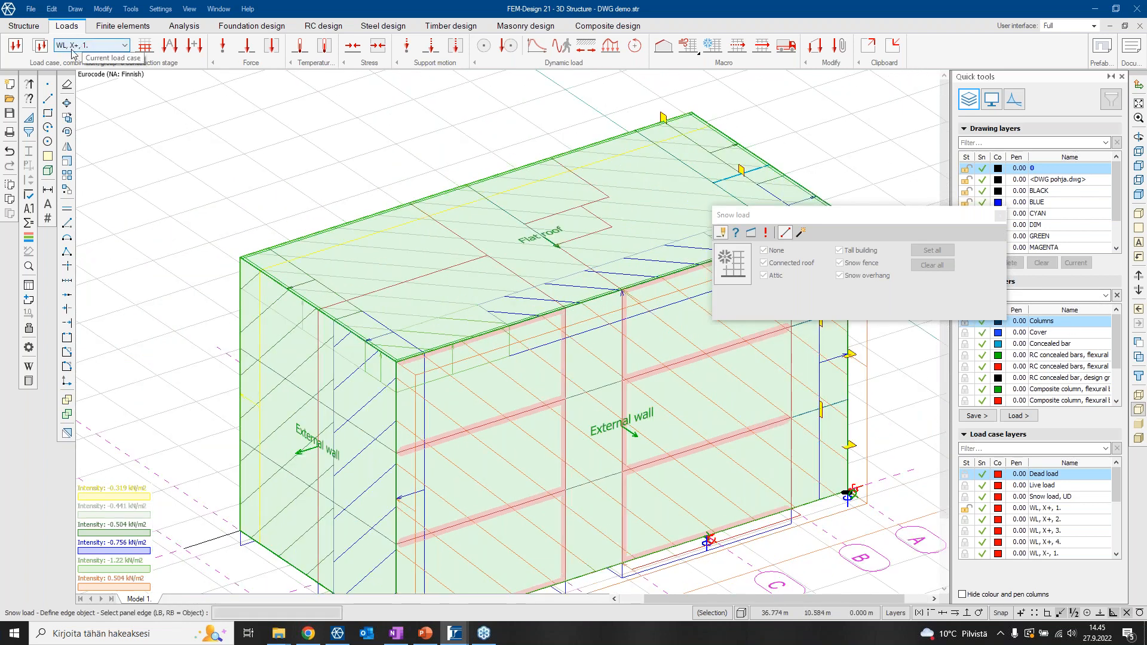
- Generate simplified storey-level wind line loads in the X and Y directions for wind speed 21.0 m/s and terrain type II, and inspect them
click(688, 52)
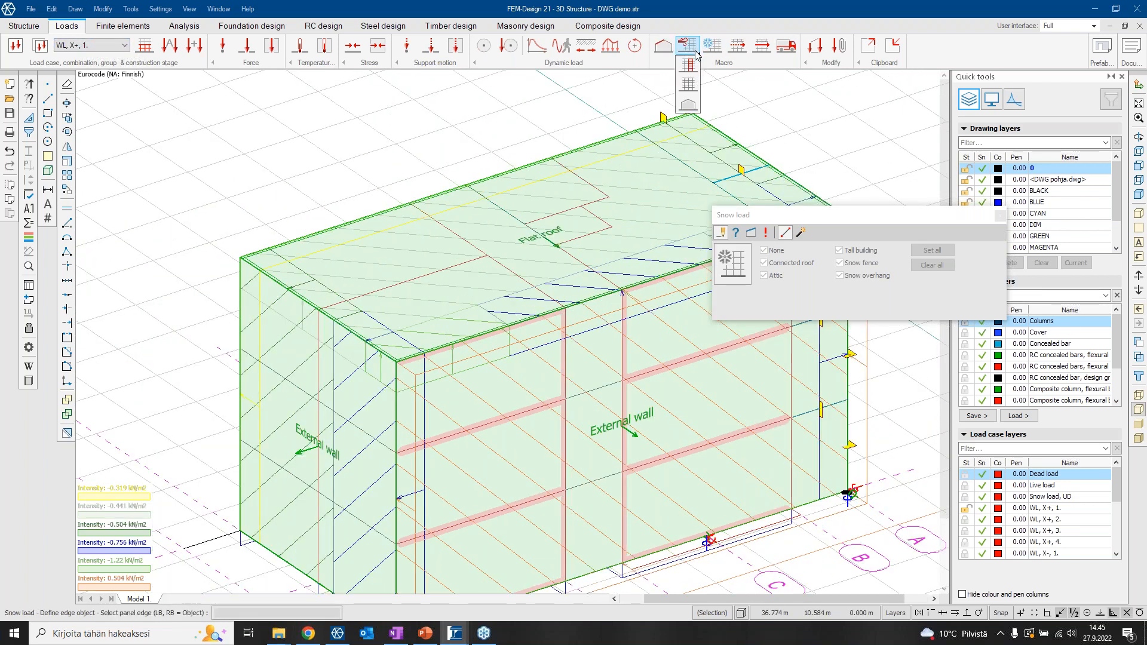
click(689, 85)
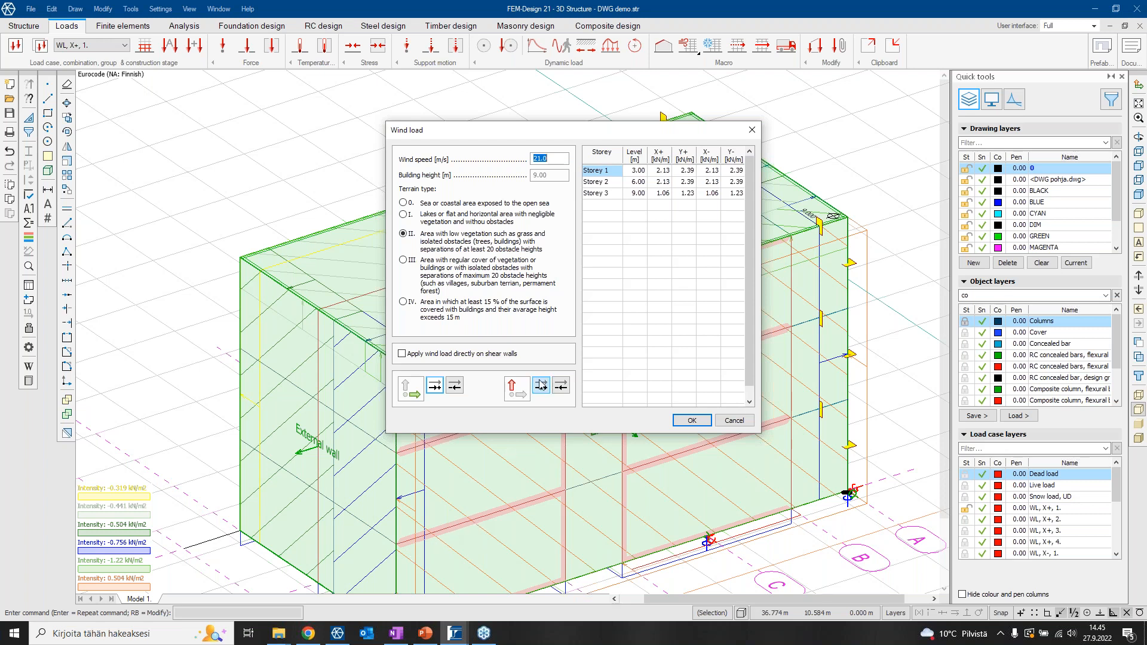
click(691, 420)
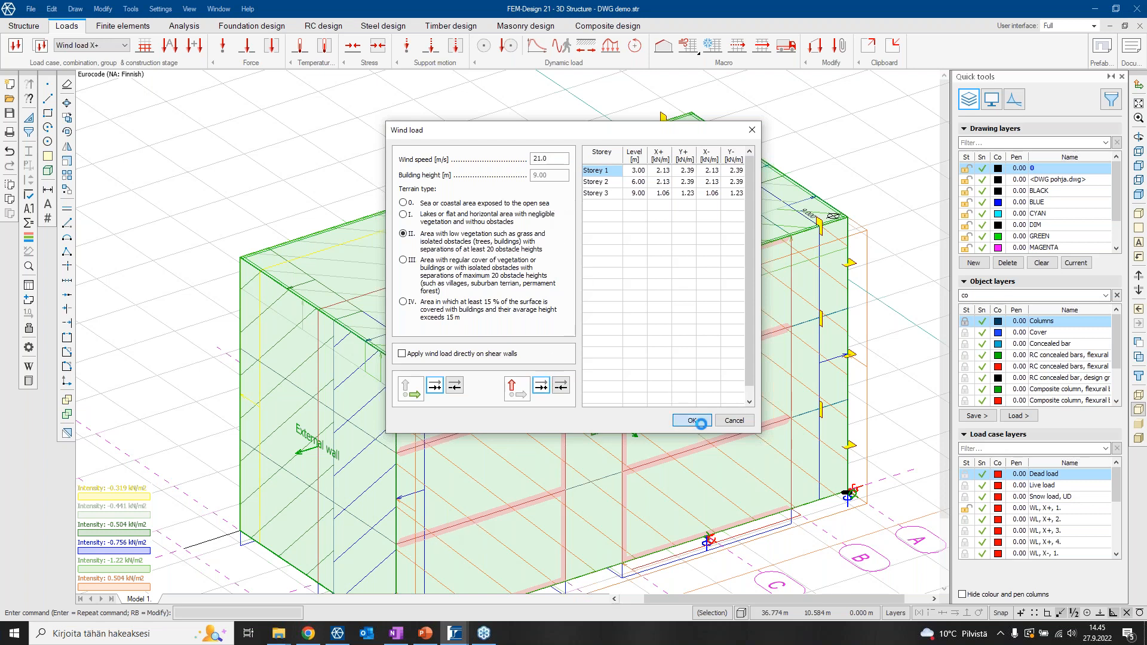
shift+middle_drag(682, 279, 280, 326)
scroll(353, 412, up, 3)
scroll(291, 380, up, 1)
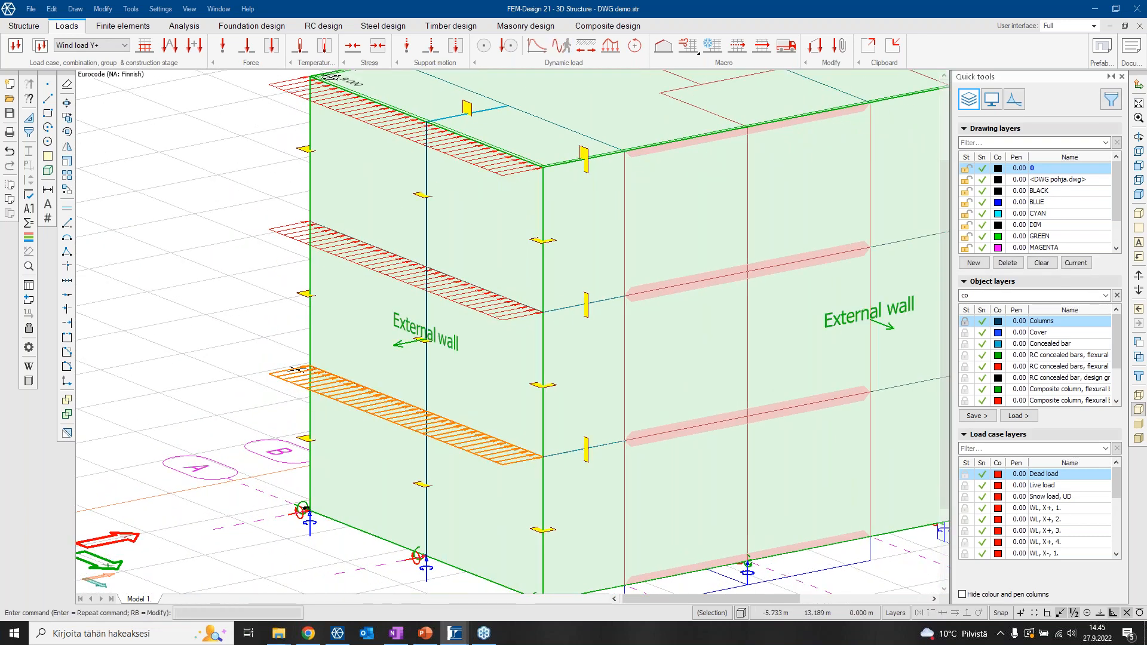
scroll(311, 380, down, 1)
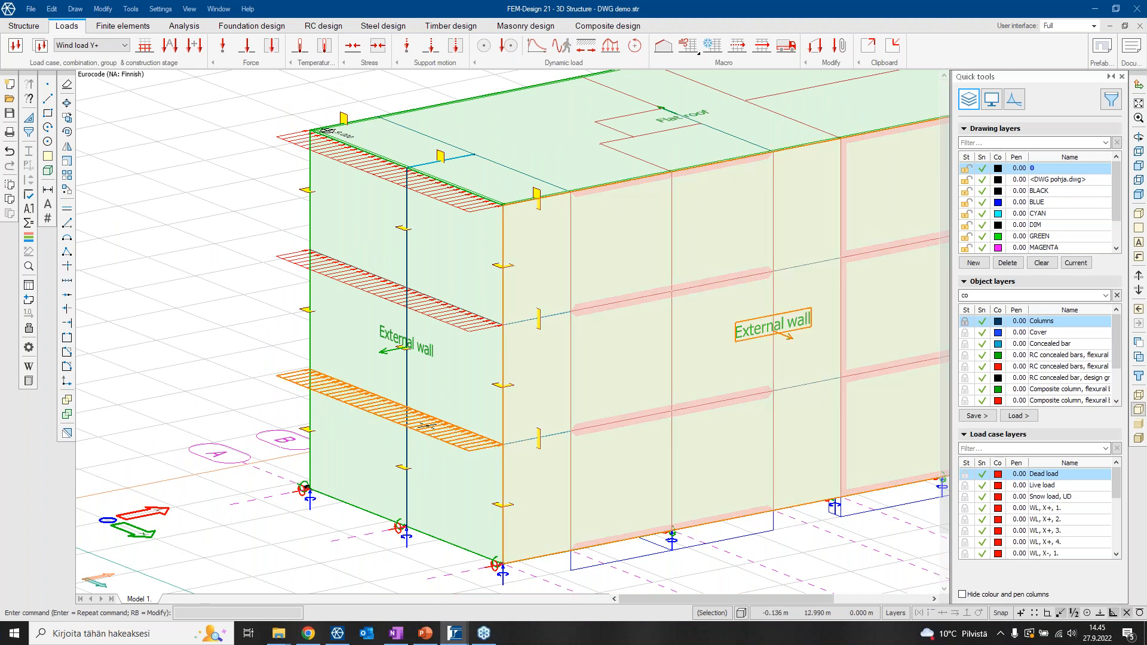
- Display the Wind load X+ load case and inspect its storey line loads along the long external wall
middle_drag(656, 447, 579, 456)
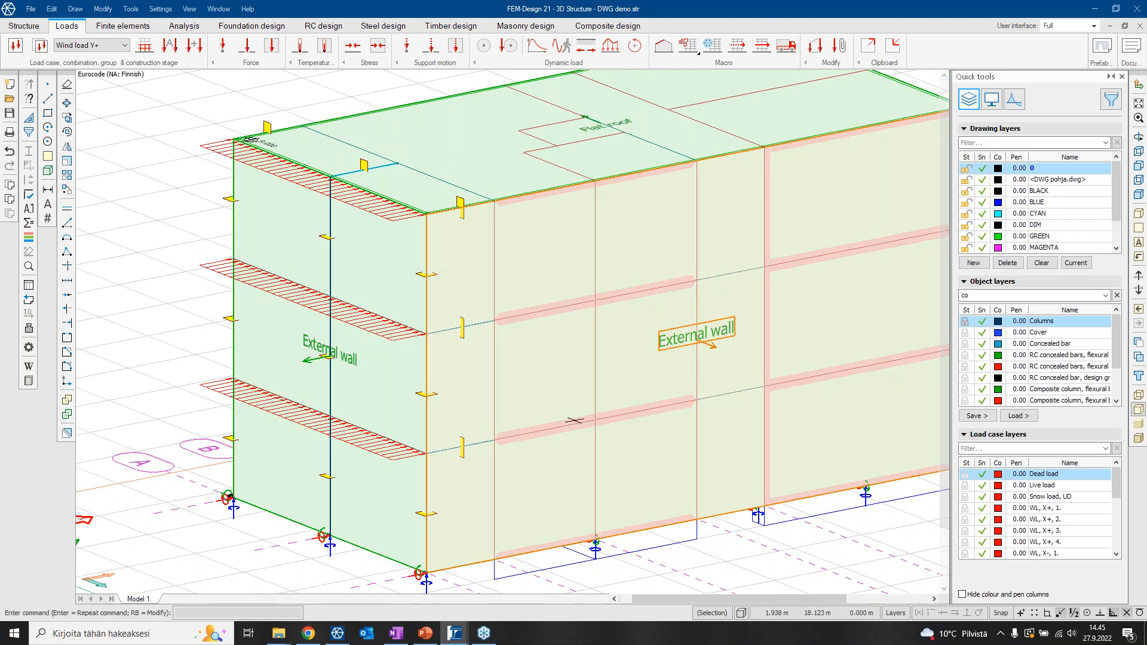
click(89, 45)
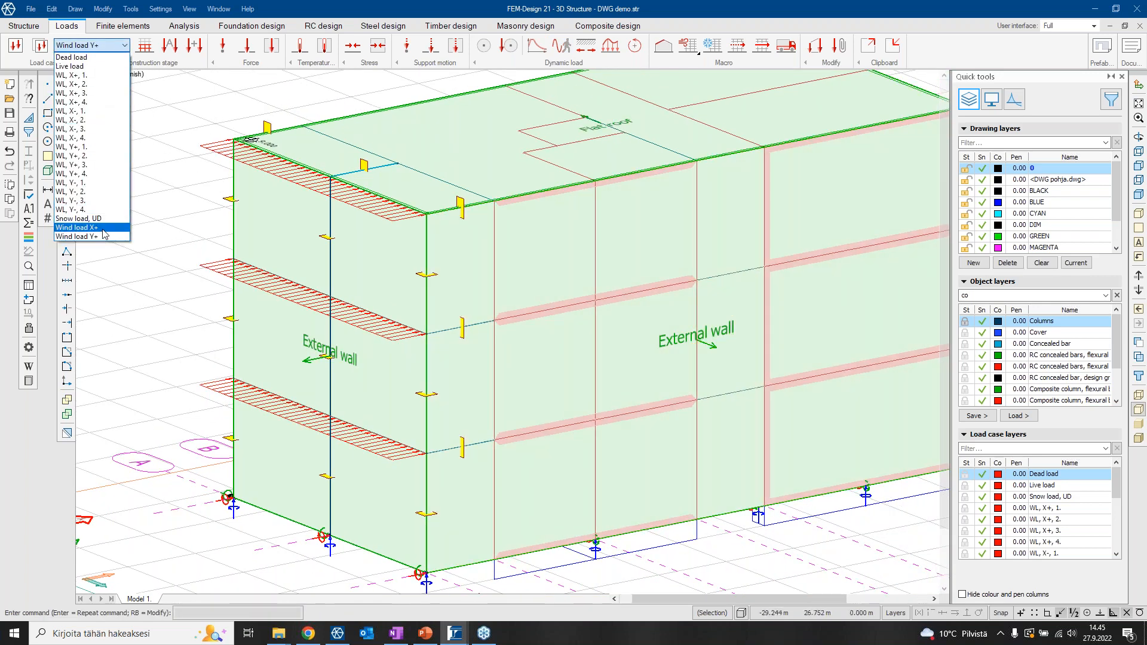
click(103, 230)
scroll(626, 457, down, 2)
shift+middle_drag(481, 424, 503, 304)
scroll(786, 229, up, 2)
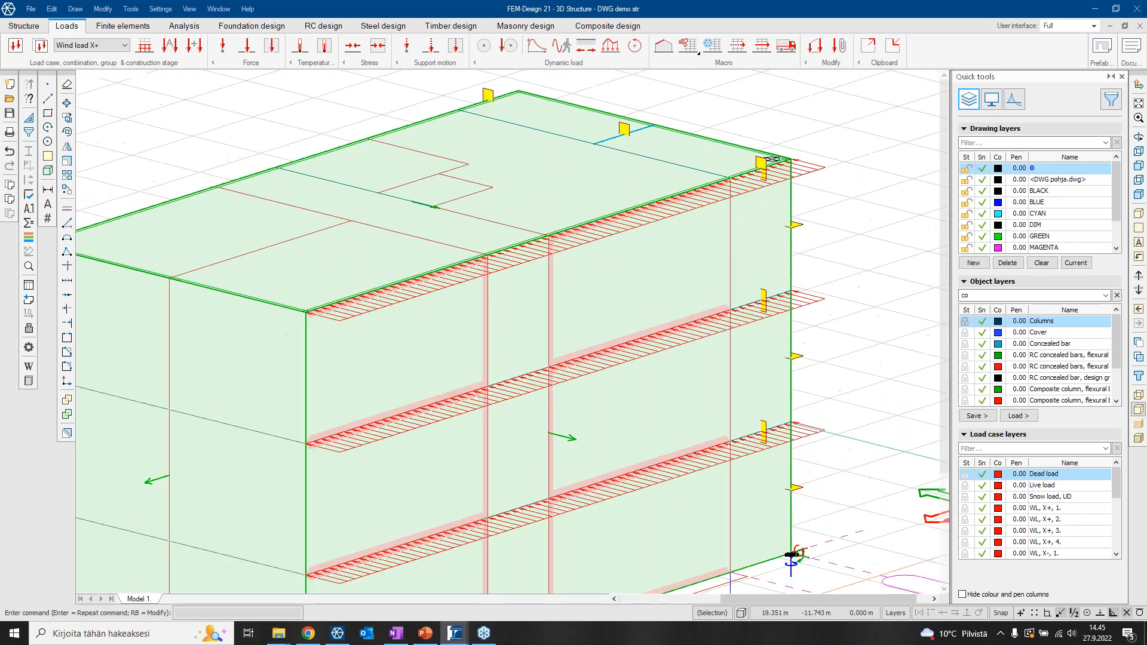
scroll(771, 159, up, 1)
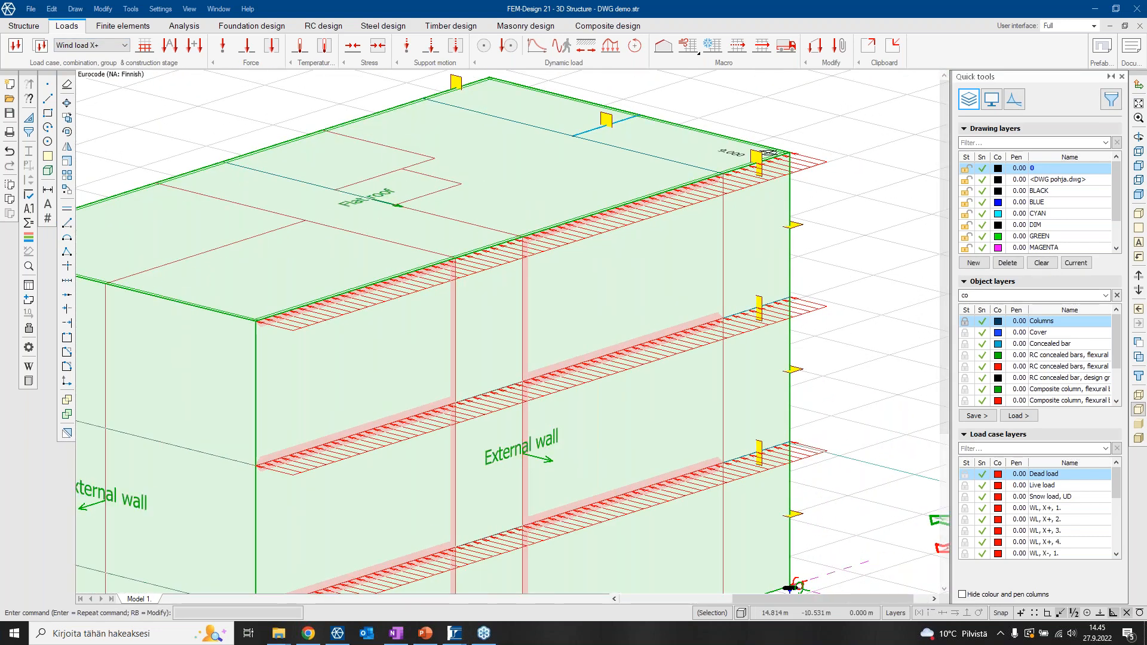
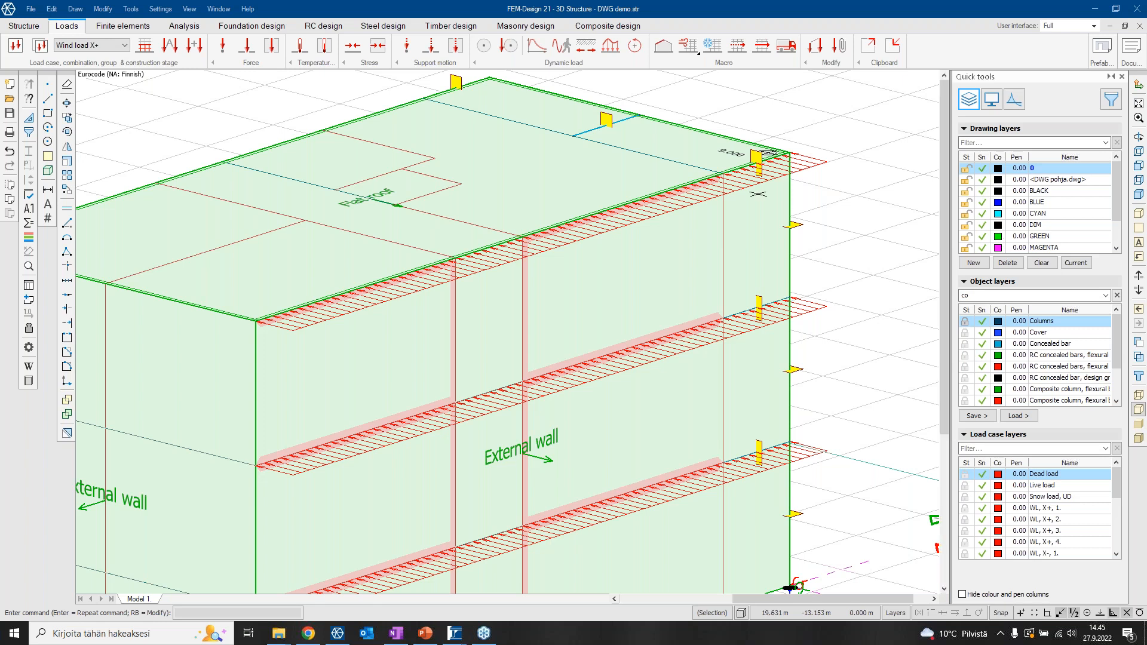
- In the structure definition stage, switch the user interface to Compact and back to Full
click(22, 26)
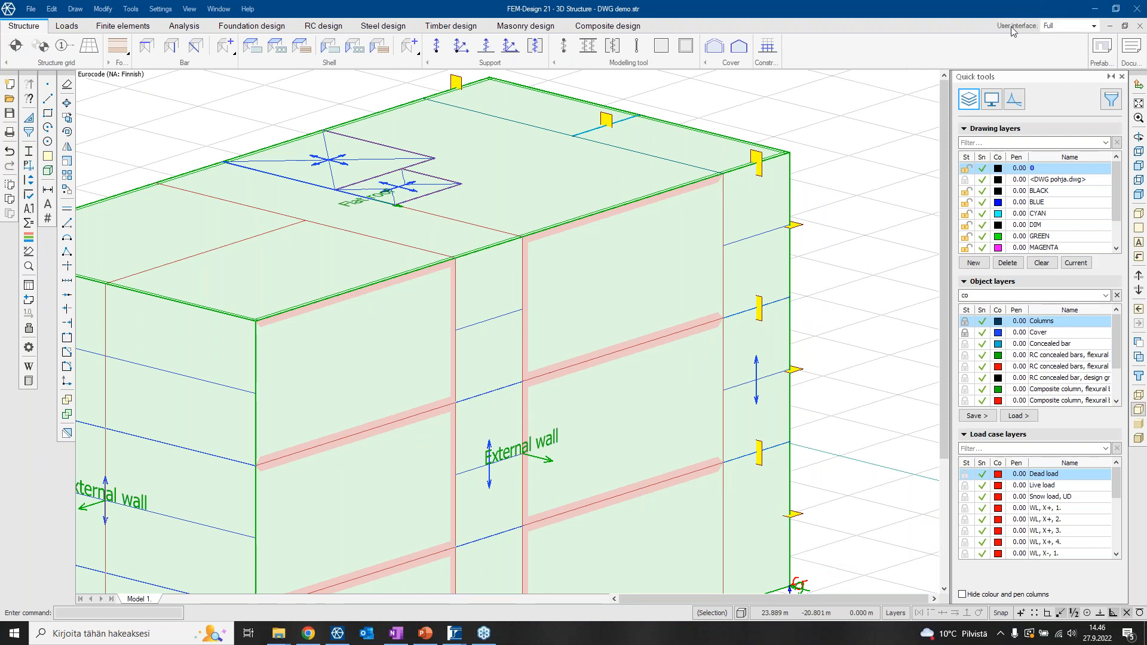
click(1069, 26)
click(1066, 50)
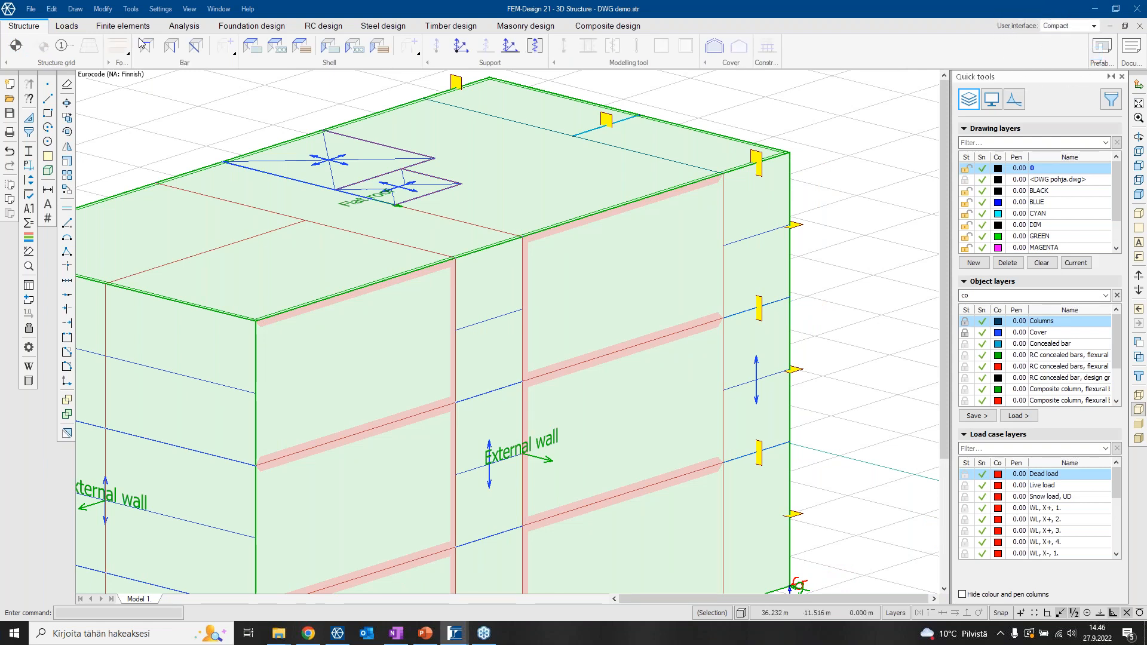
click(1075, 25)
click(1064, 39)
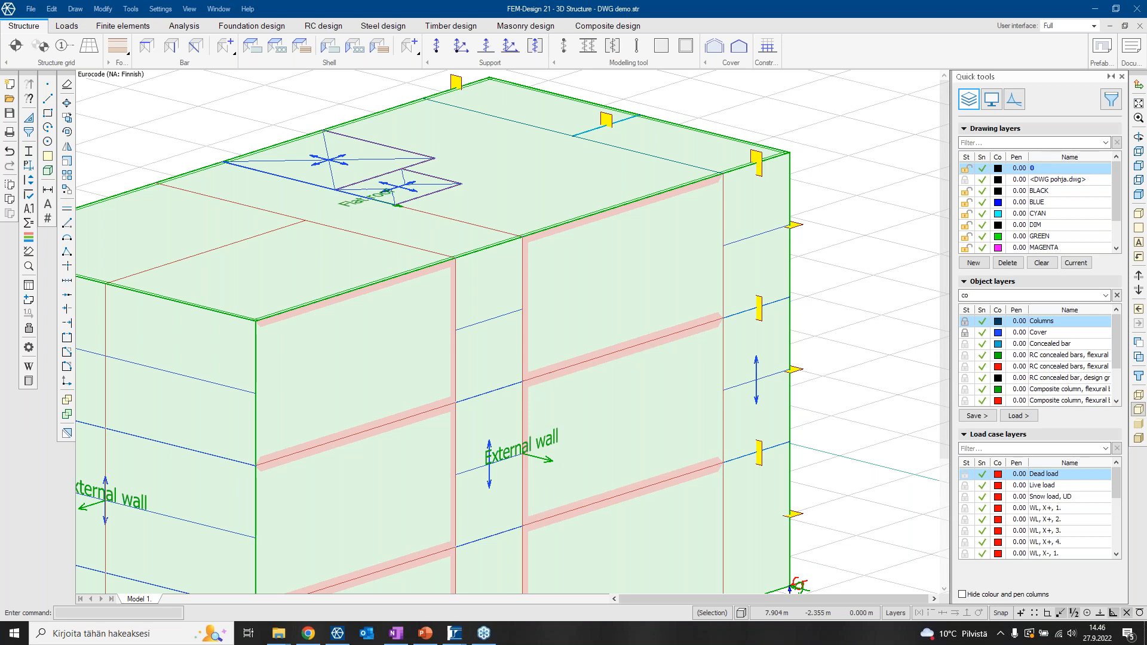
- Review the simplified wind load settings and storey-level line loads in the X and Y directions, then close them without applying
click(67, 25)
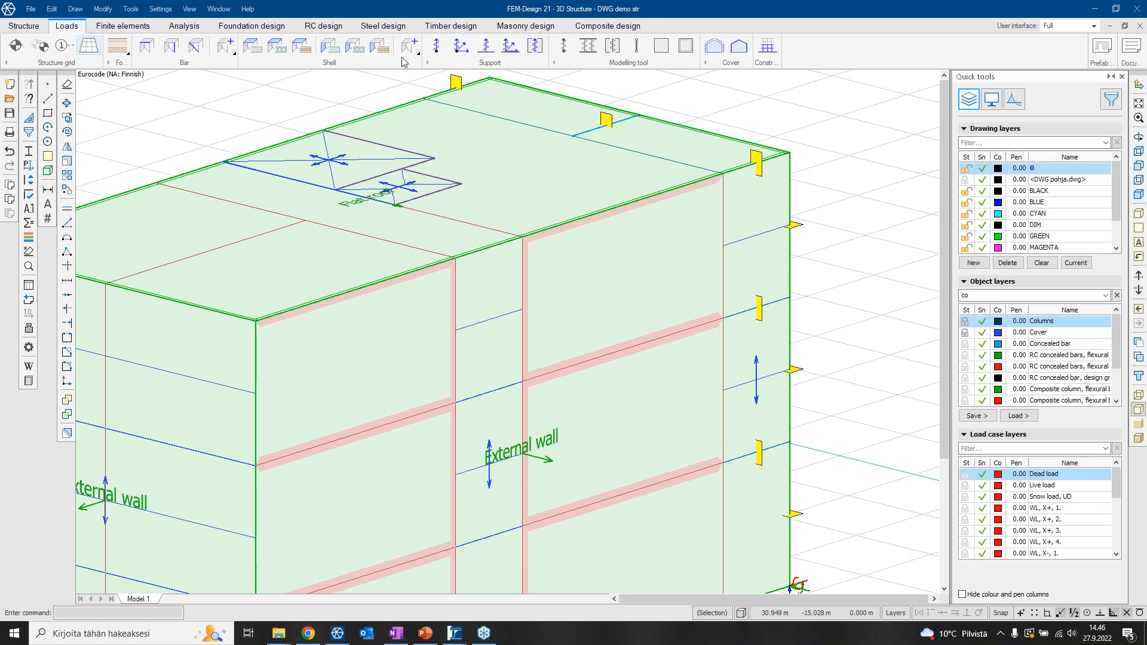
click(687, 50)
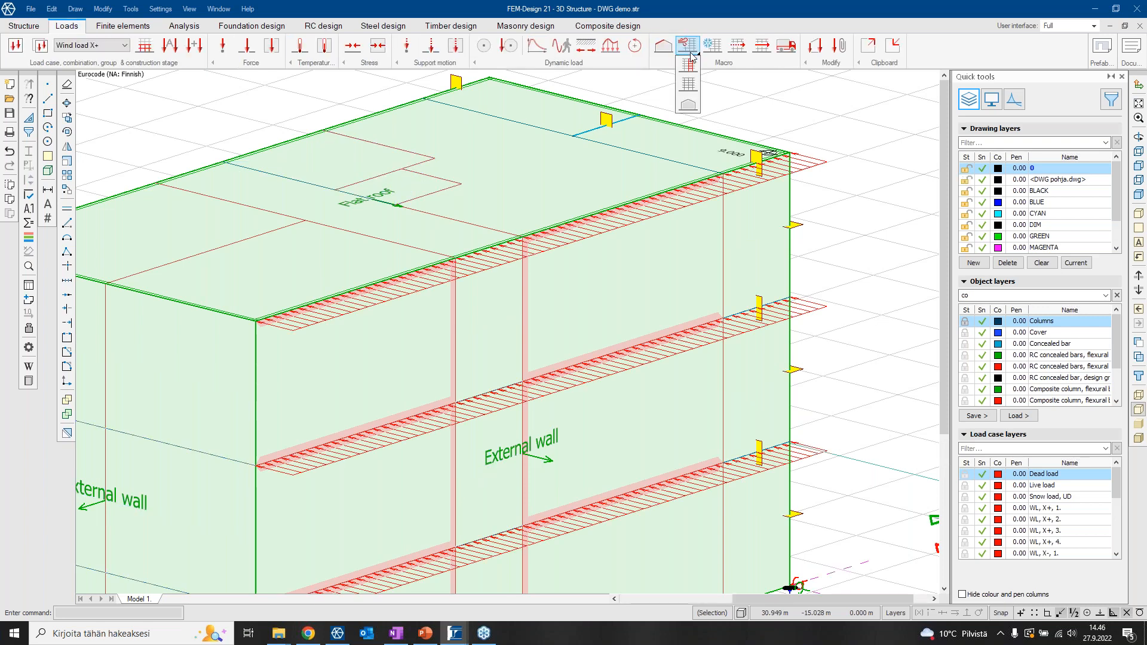
click(688, 91)
scroll(799, 125, down, 4)
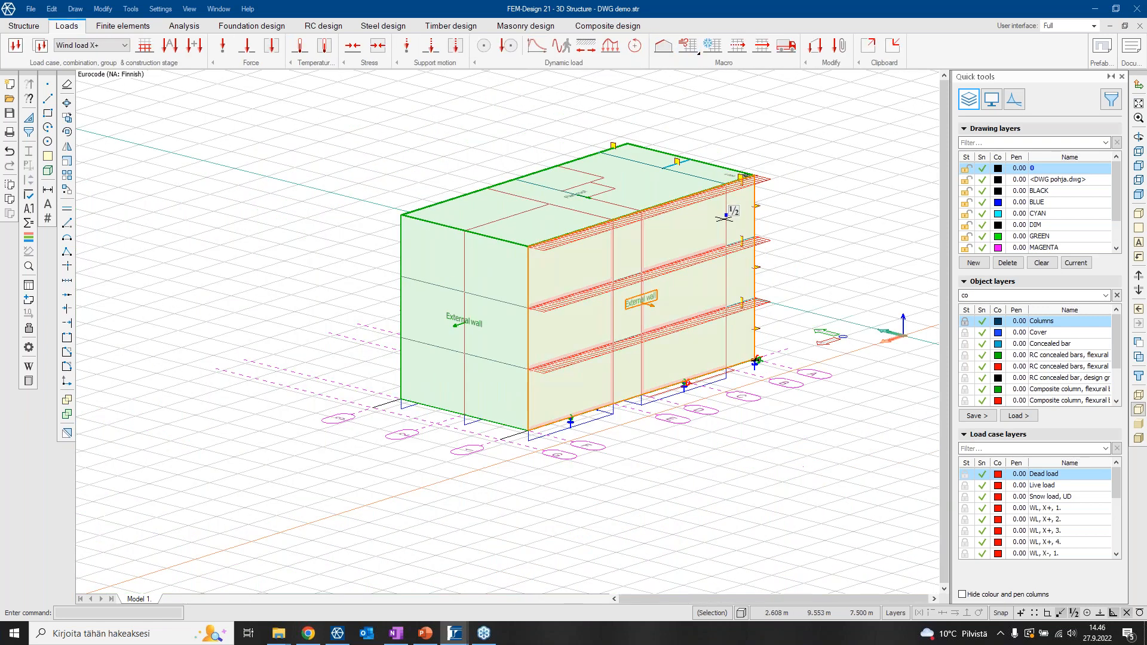
mouse_move(697, 52)
click(690, 92)
drag(630, 120, 406, 133)
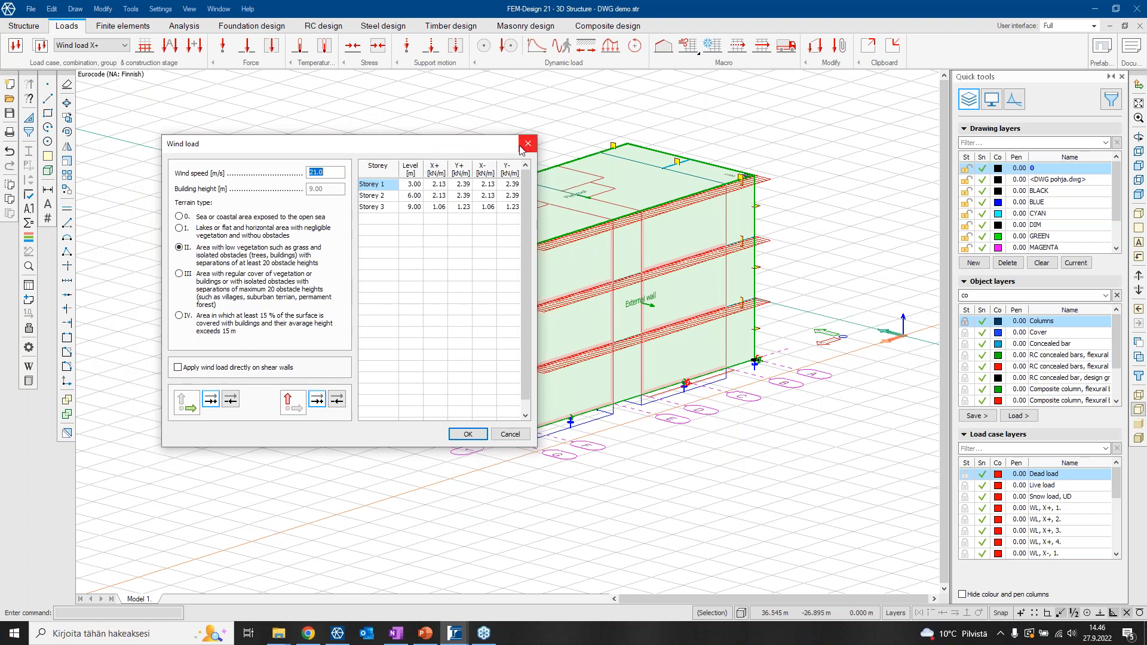
drag(435, 146, 417, 147)
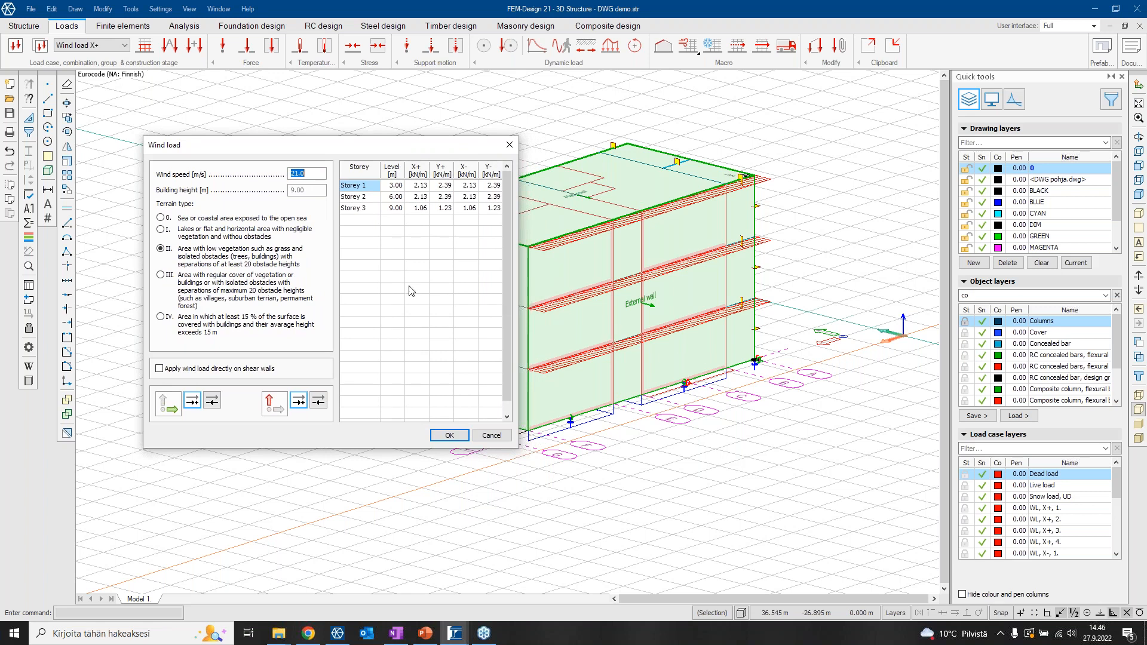
click(509, 146)
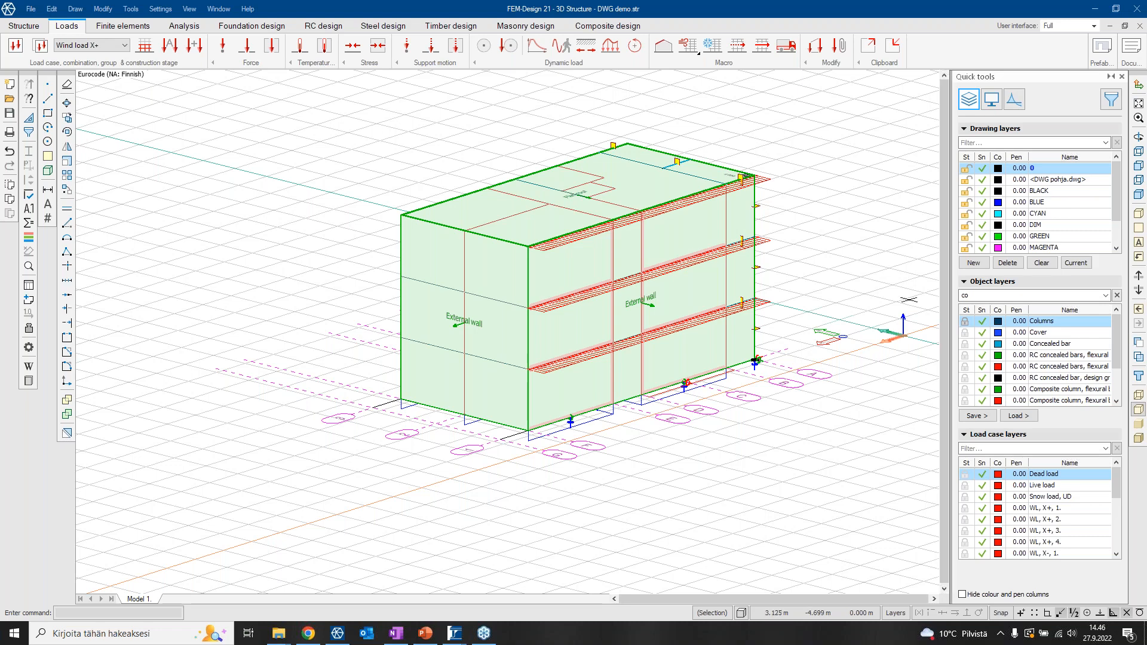
scroll(878, 310, down, 1)
scroll(646, 311, up, 4)
middle_drag(749, 310, 668, 334)
scroll(658, 325, down, 3)
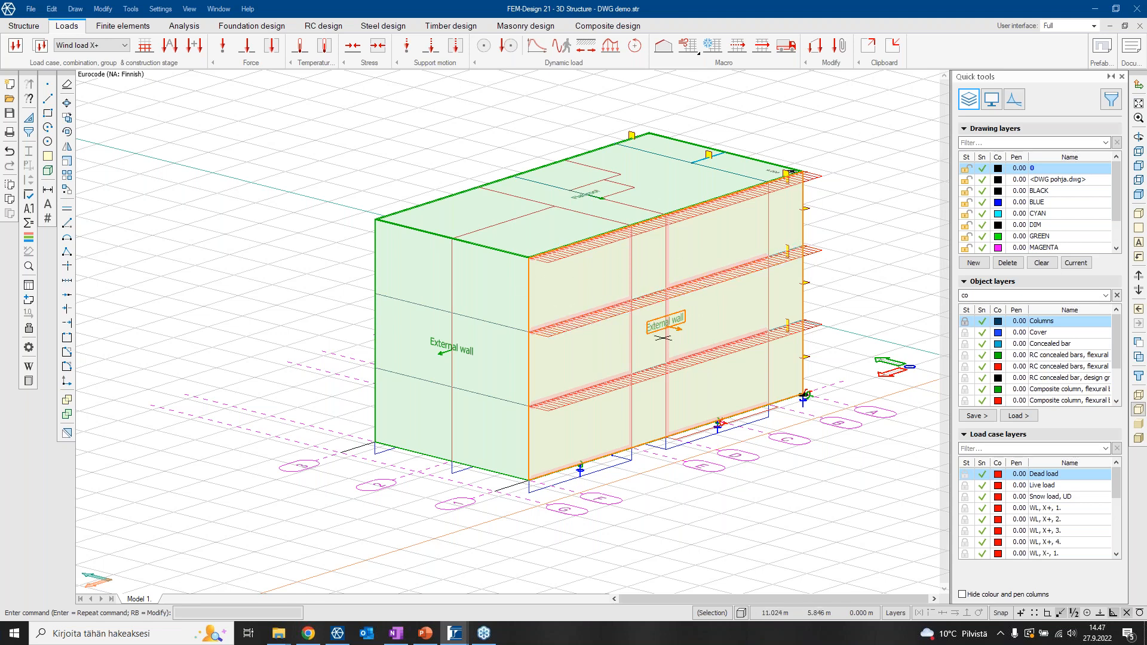
scroll(663, 338, up, 3)
scroll(650, 324, down, 4)
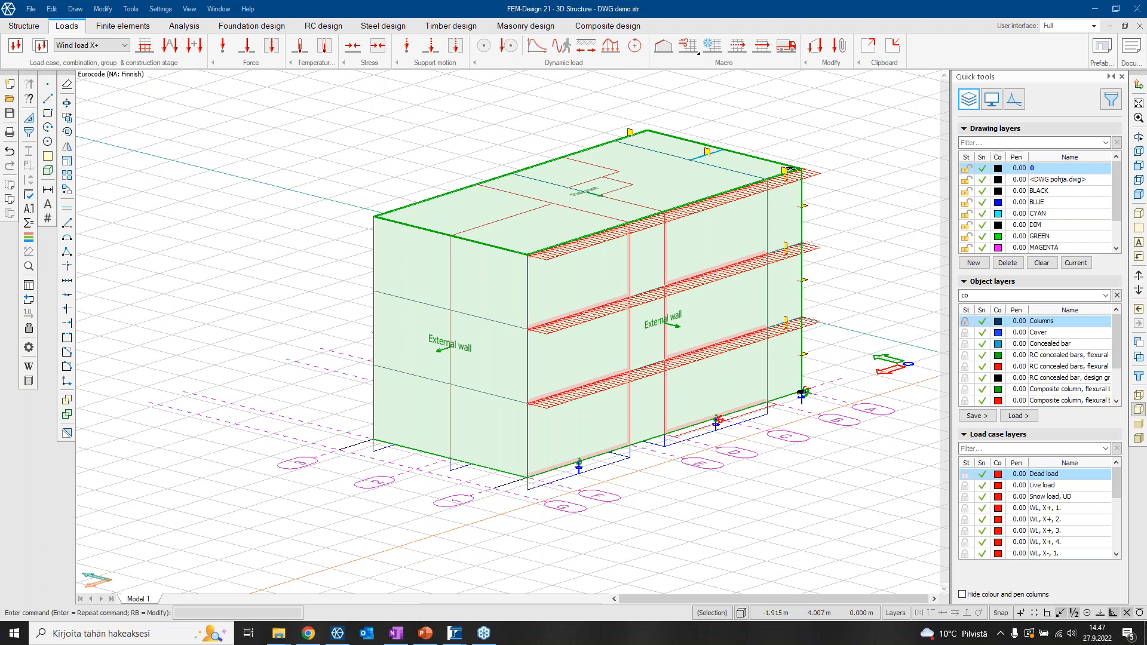
- Switch to the web browser and open the Support portal through the contact options of the StruSoft website
click(308, 633)
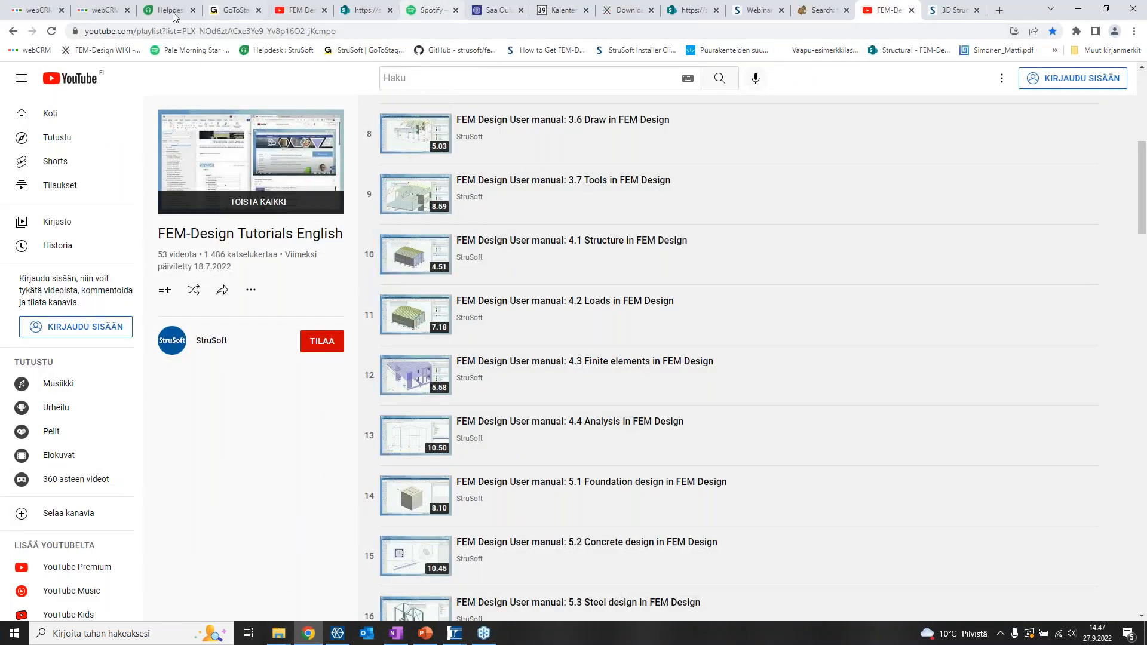
click(756, 10)
mouse_move(914, 87)
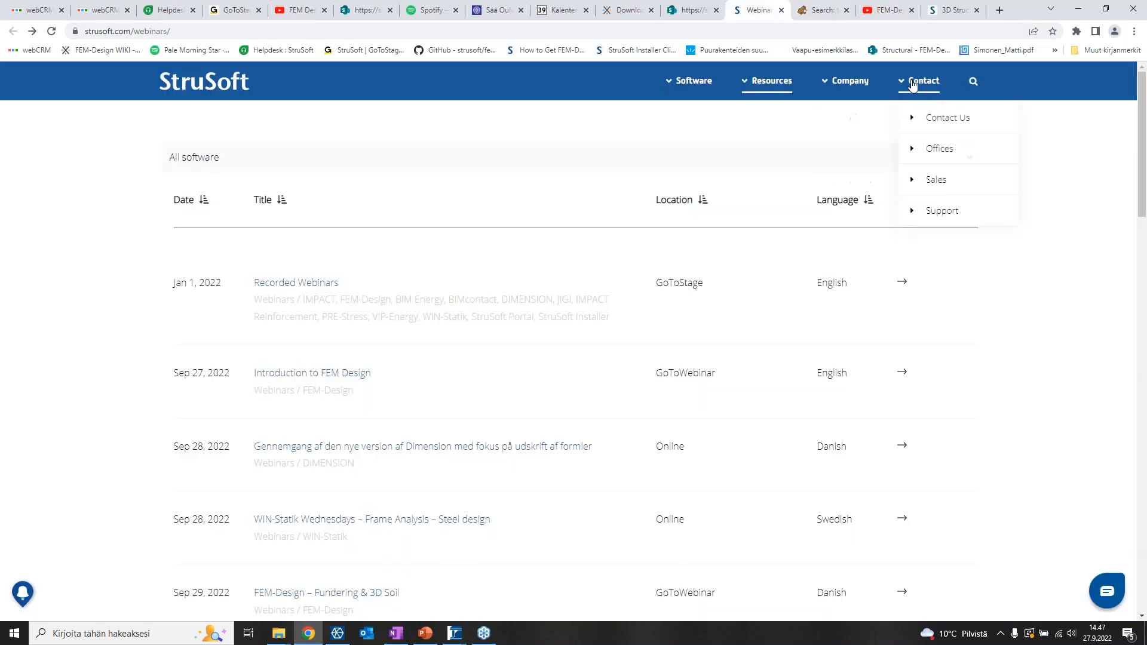
click(941, 213)
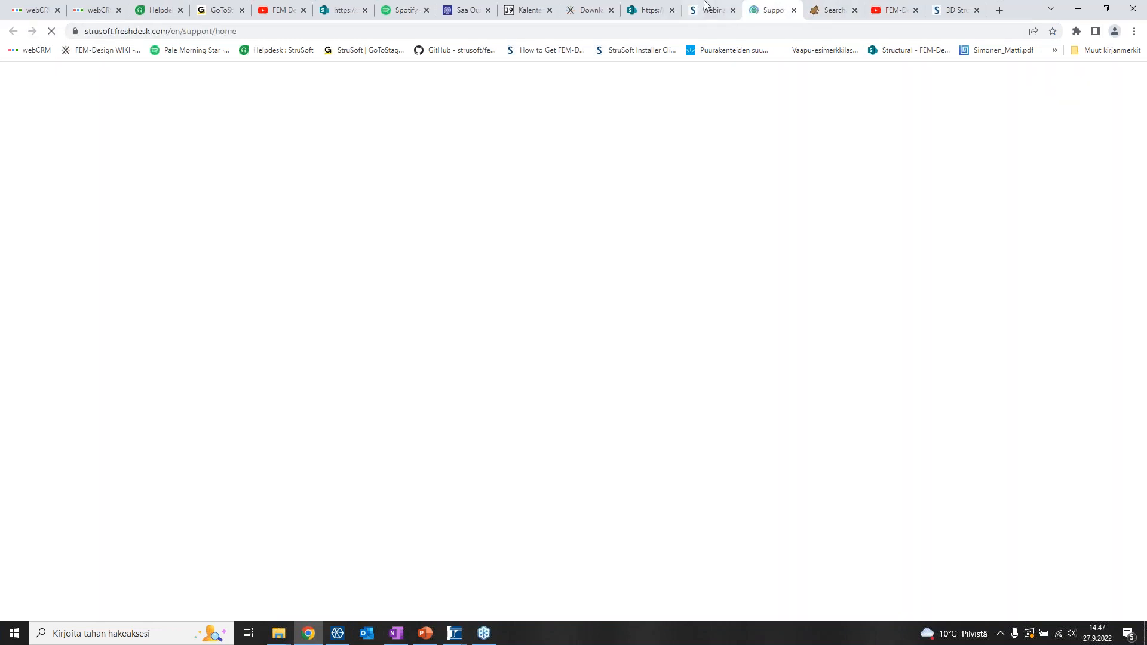
click(706, 7)
click(182, 88)
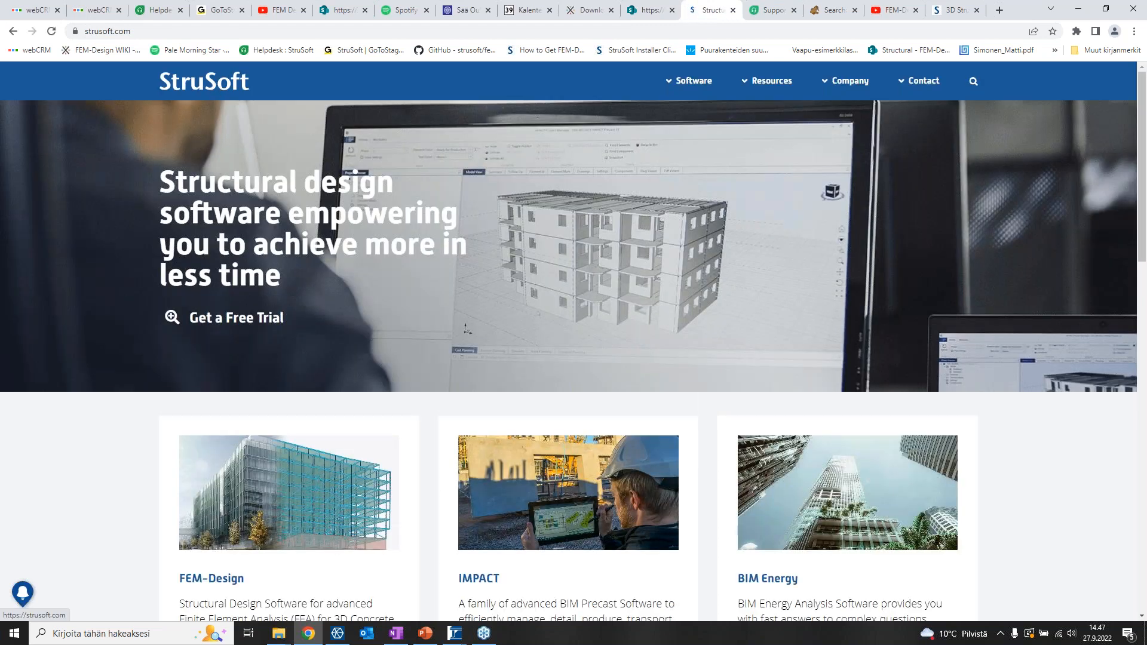
mouse_move(920, 80)
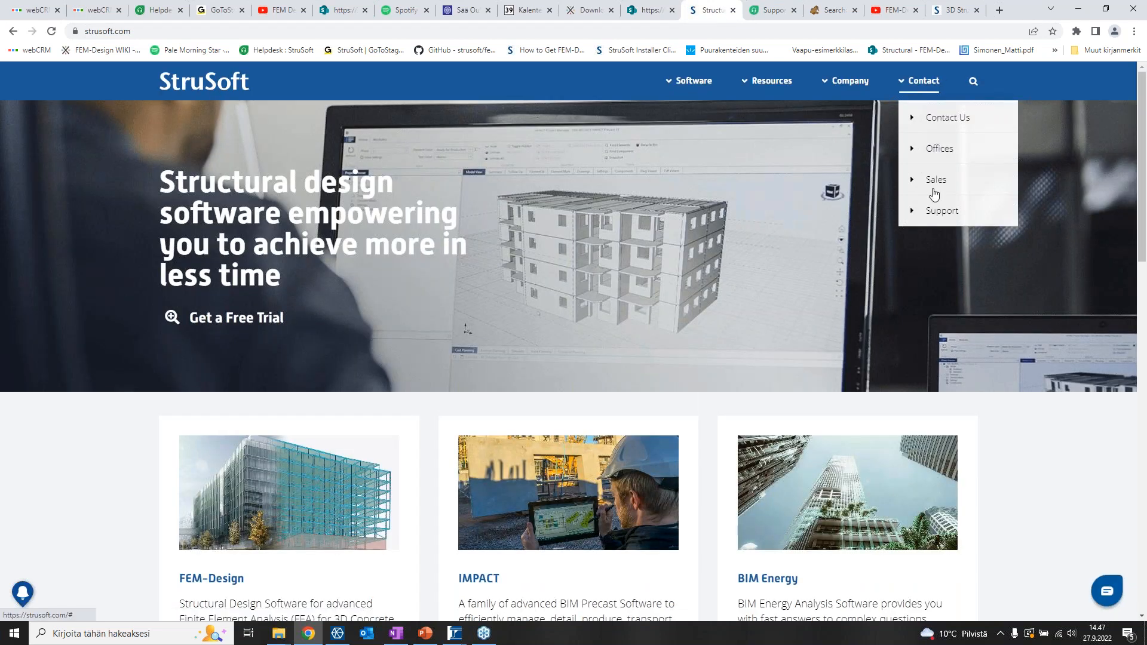
click(937, 210)
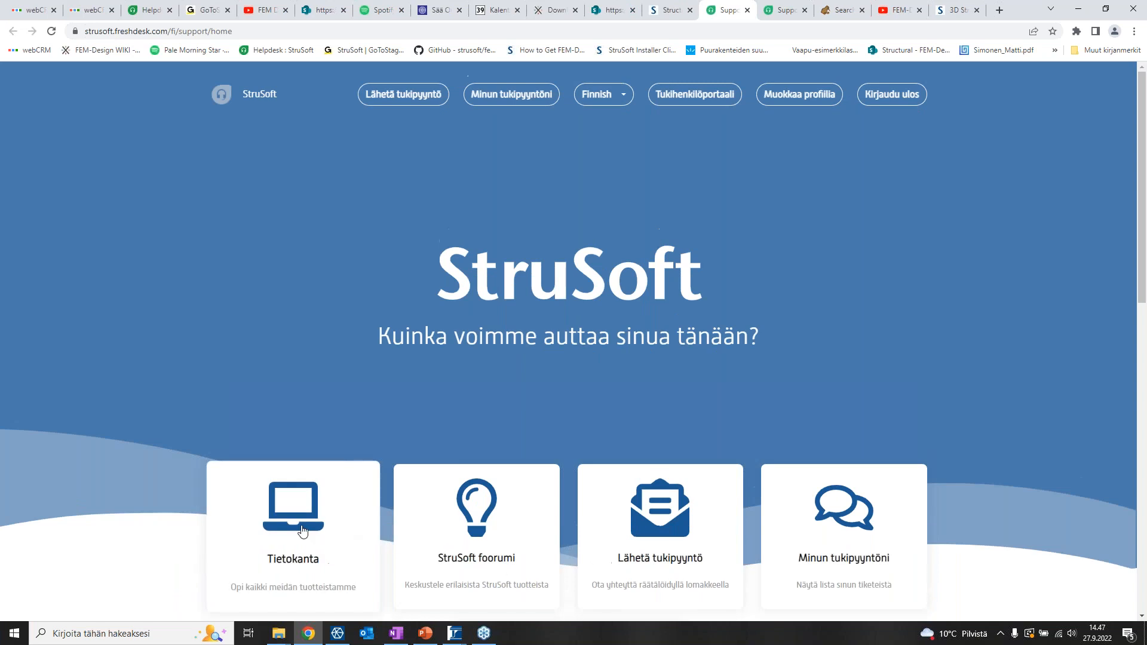
- Set the support portal's language to English and review its knowledge base, forum, ticket and contact options
scroll(562, 242, down, 1)
scroll(561, 242, up, 1)
click(600, 94)
click(604, 120)
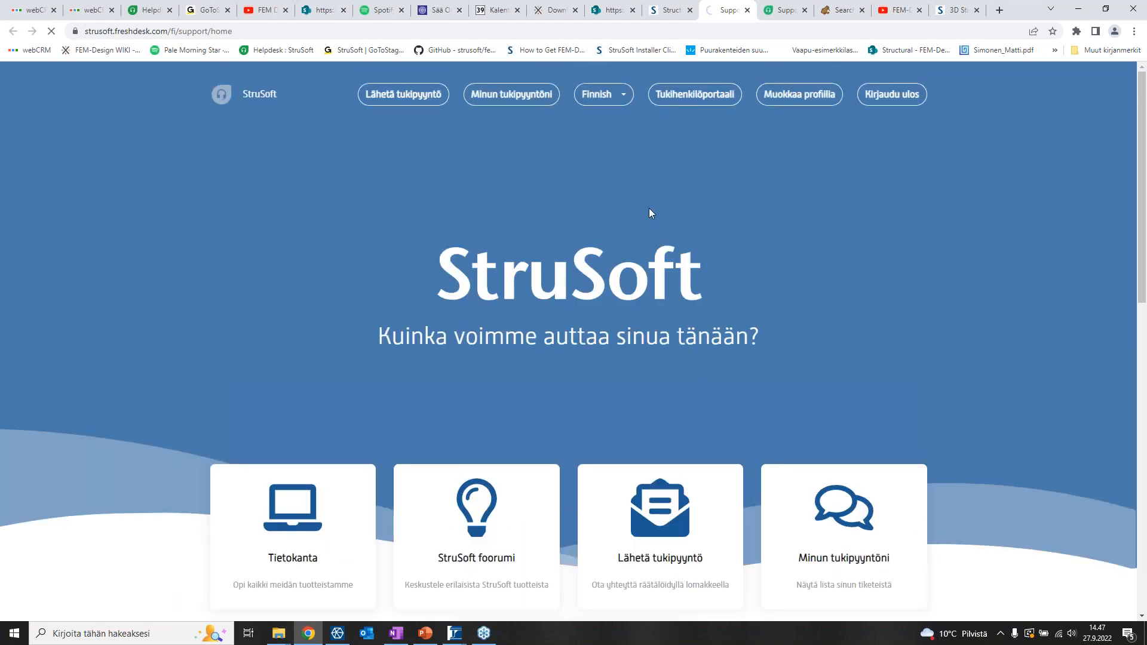
scroll(371, 550, down, 1)
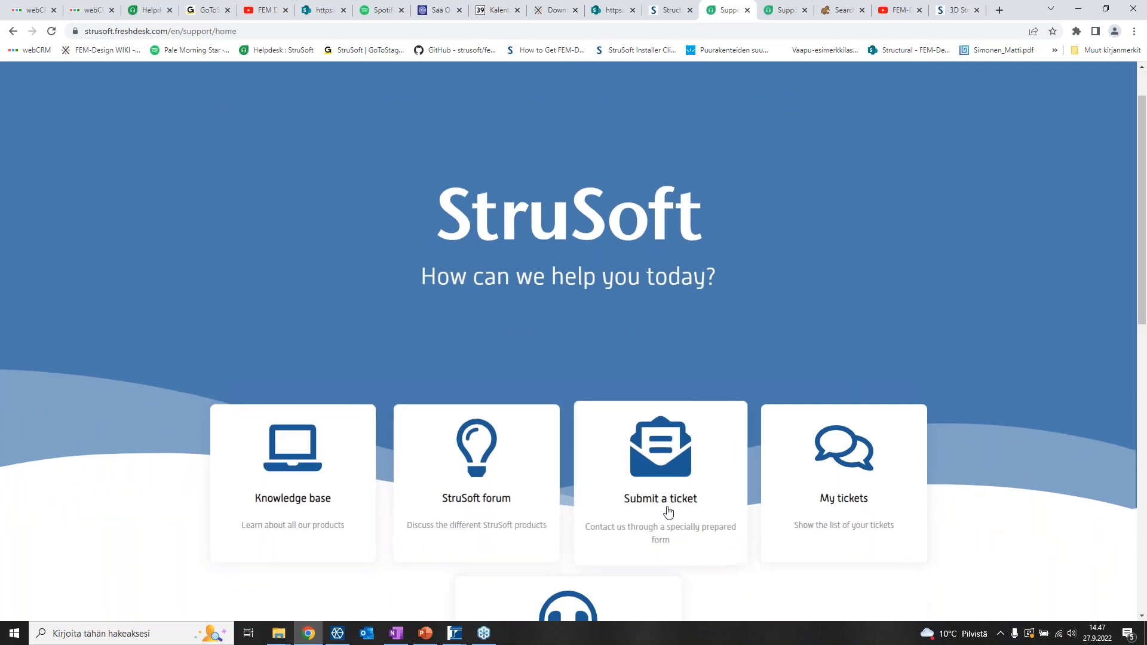
scroll(668, 512, down, 2)
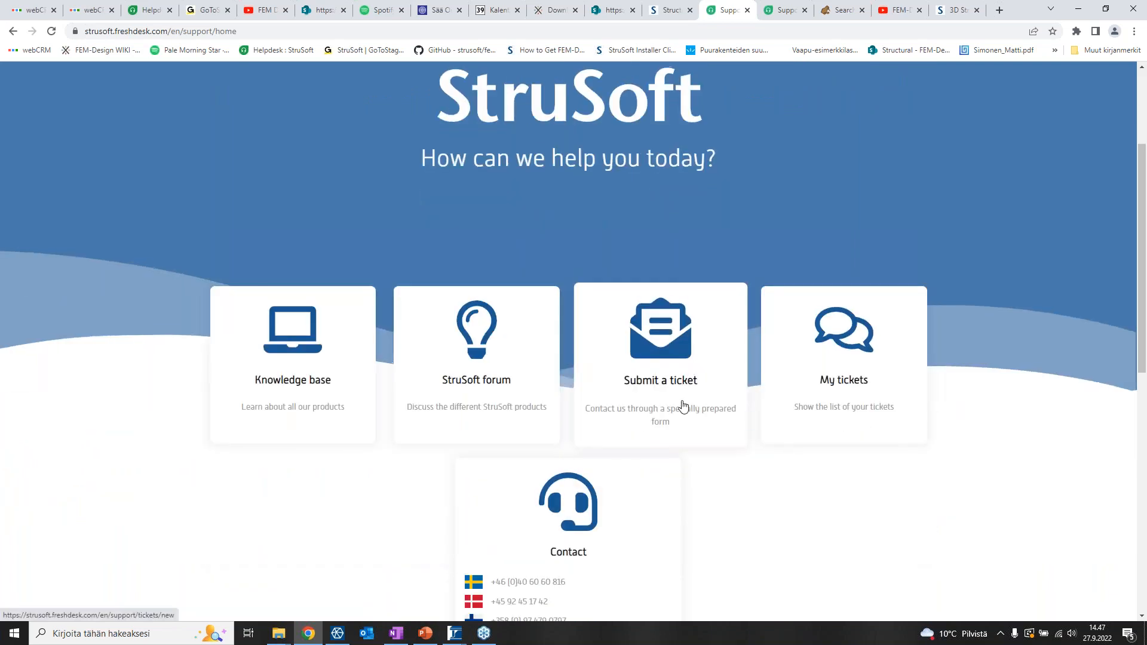
scroll(684, 413, up, 1)
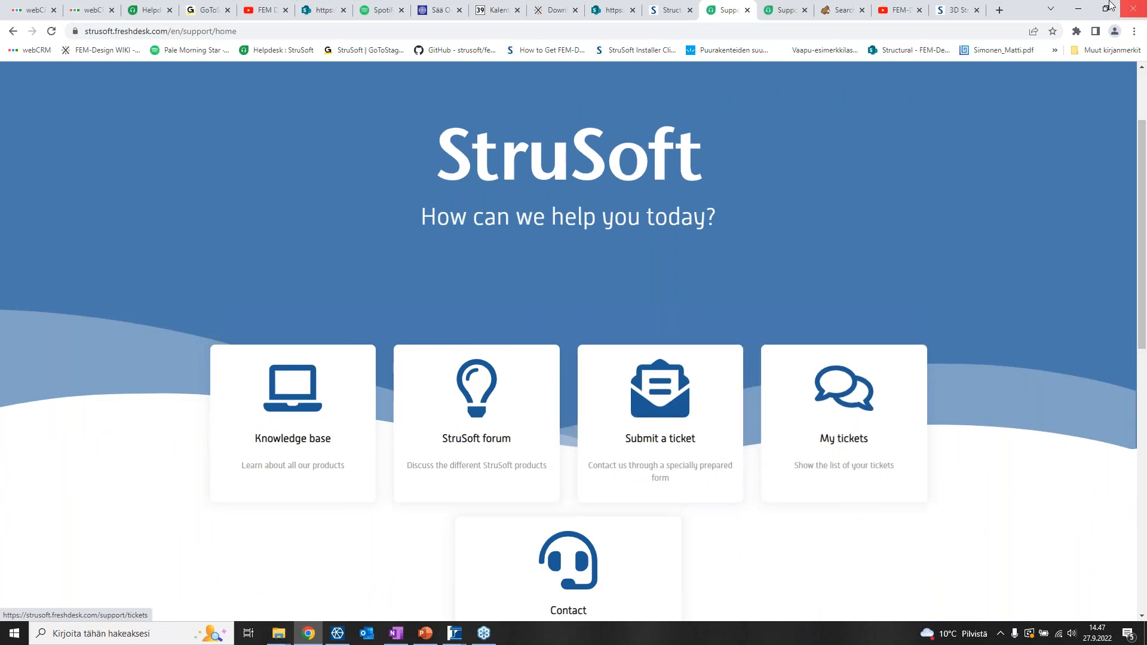
- Switch back to FEM-Design, bring up the Puukerrostalo.ifc model and examine its column frame in the RC design stage
click(1079, 9)
click(457, 632)
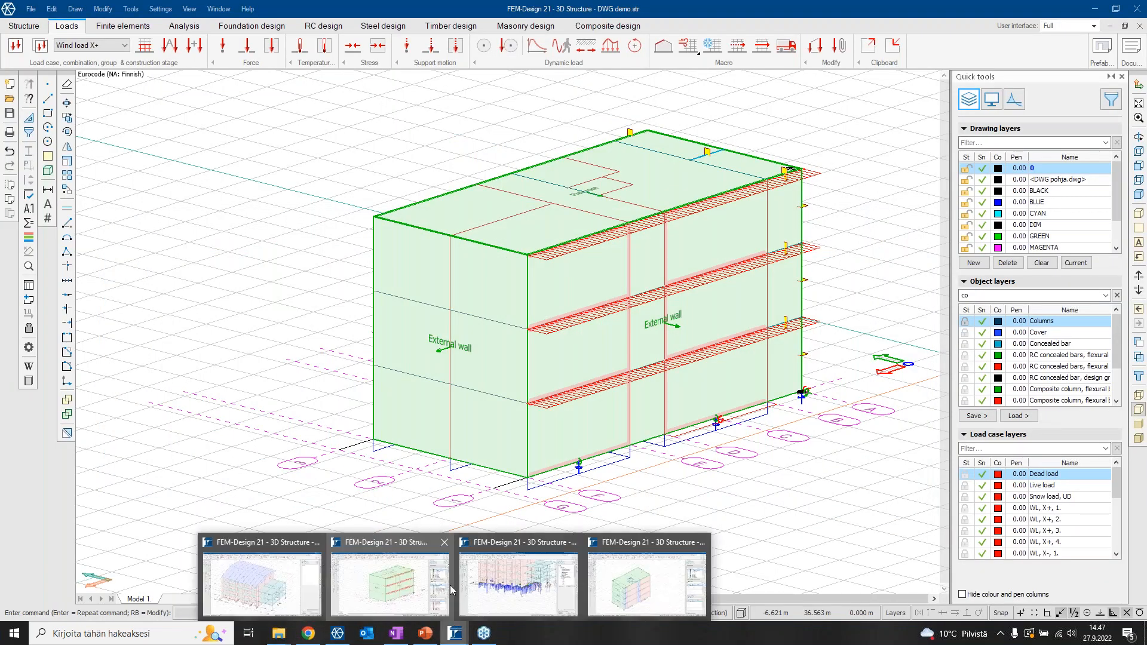
mouse_move(505, 596)
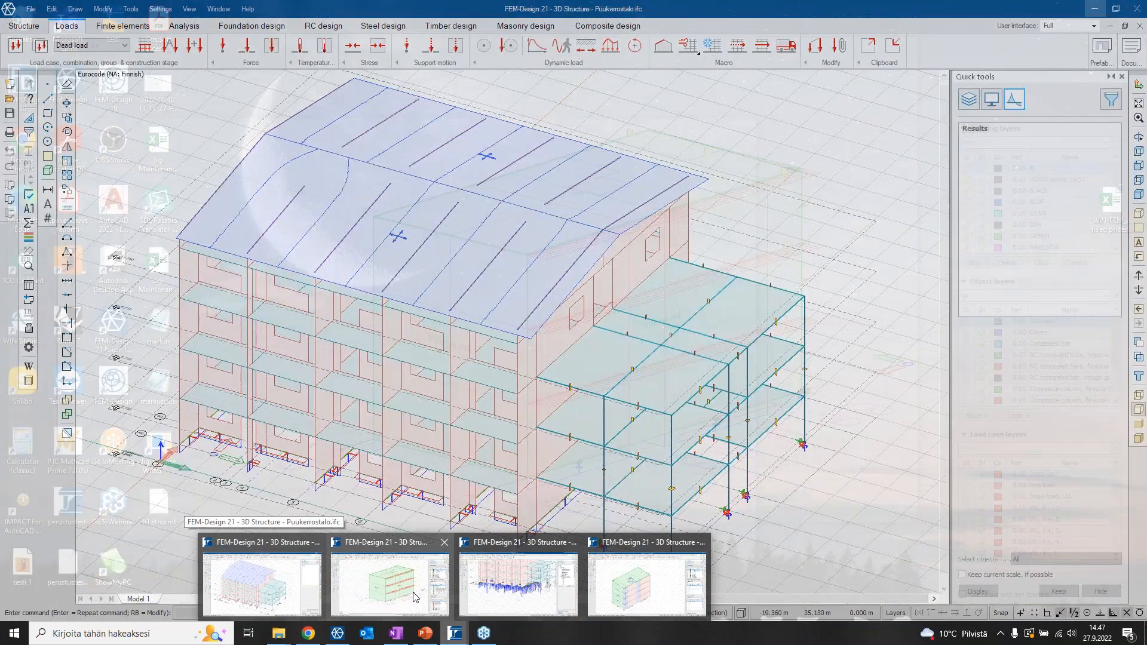
click(239, 584)
scroll(590, 413, up, 1)
shift+middle_drag(592, 415, 571, 398)
scroll(546, 365, up, 3)
click(323, 25)
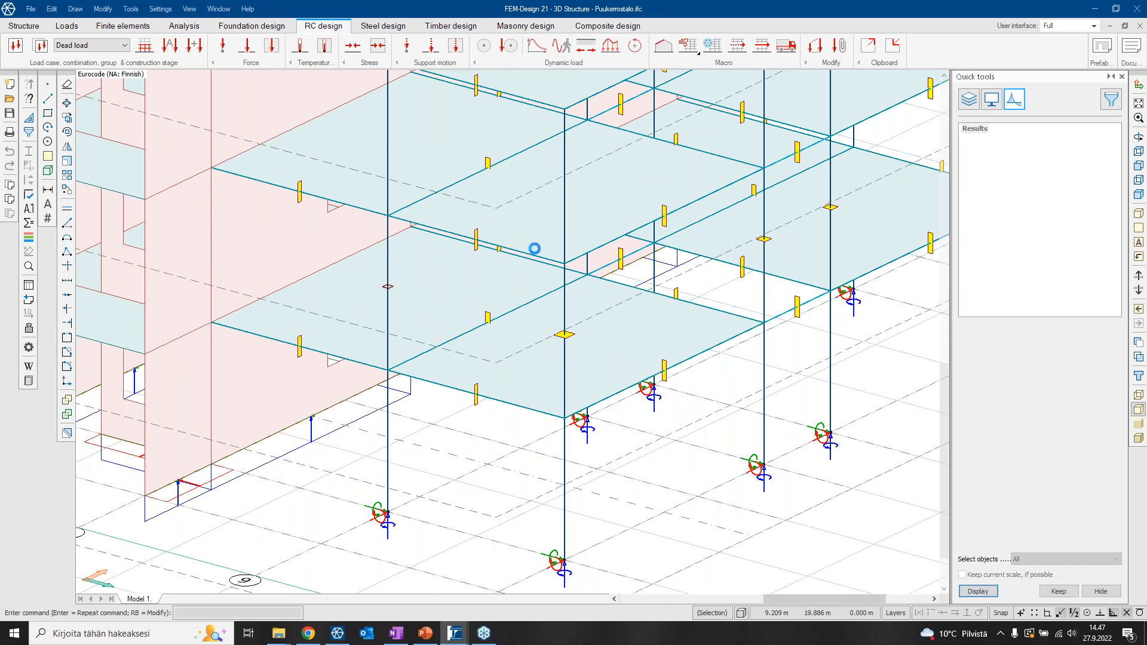
shift+middle_drag(591, 286, 564, 335)
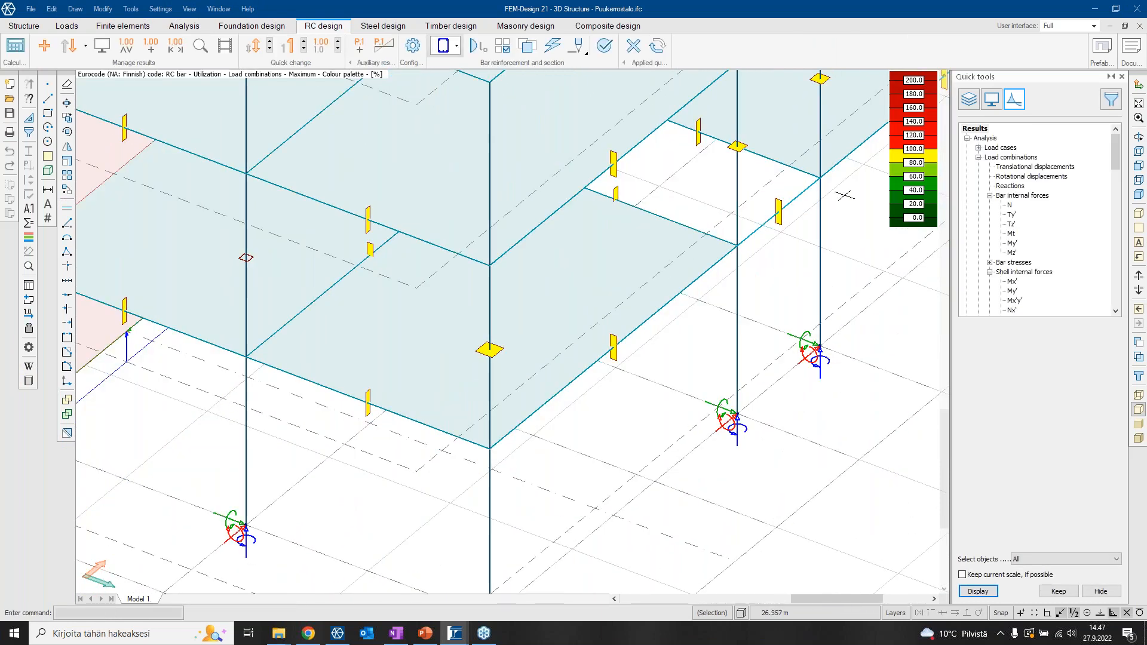
scroll(439, 400, down, 2)
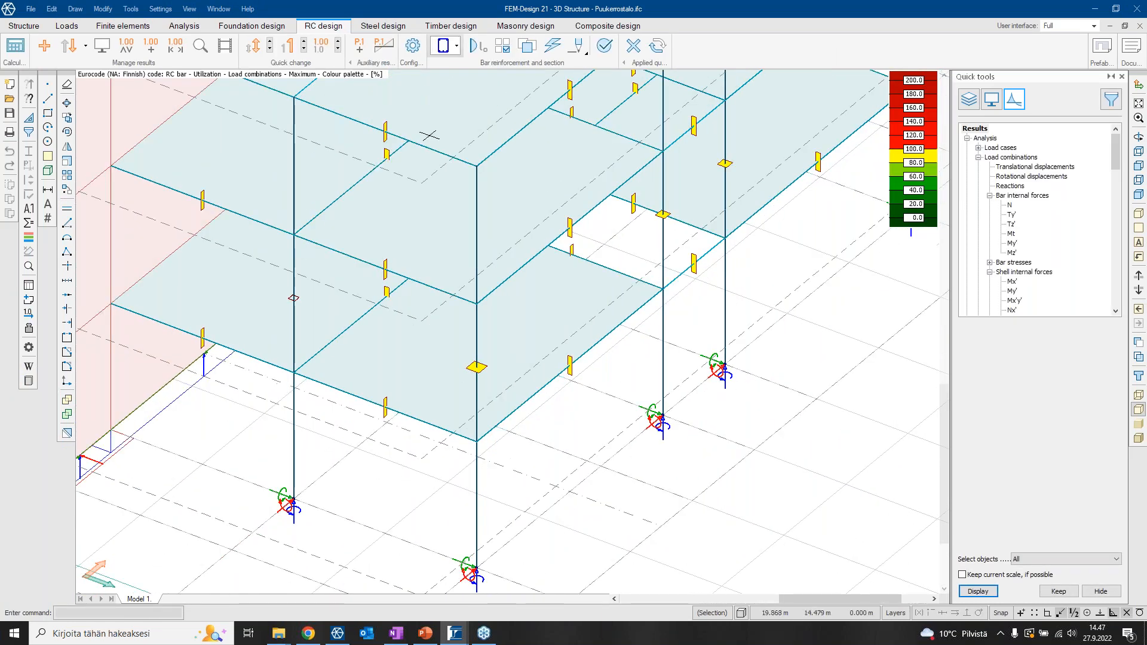
- Switch to steel bar design and check the steel column for load combinations with the utilization table displayed
click(374, 27)
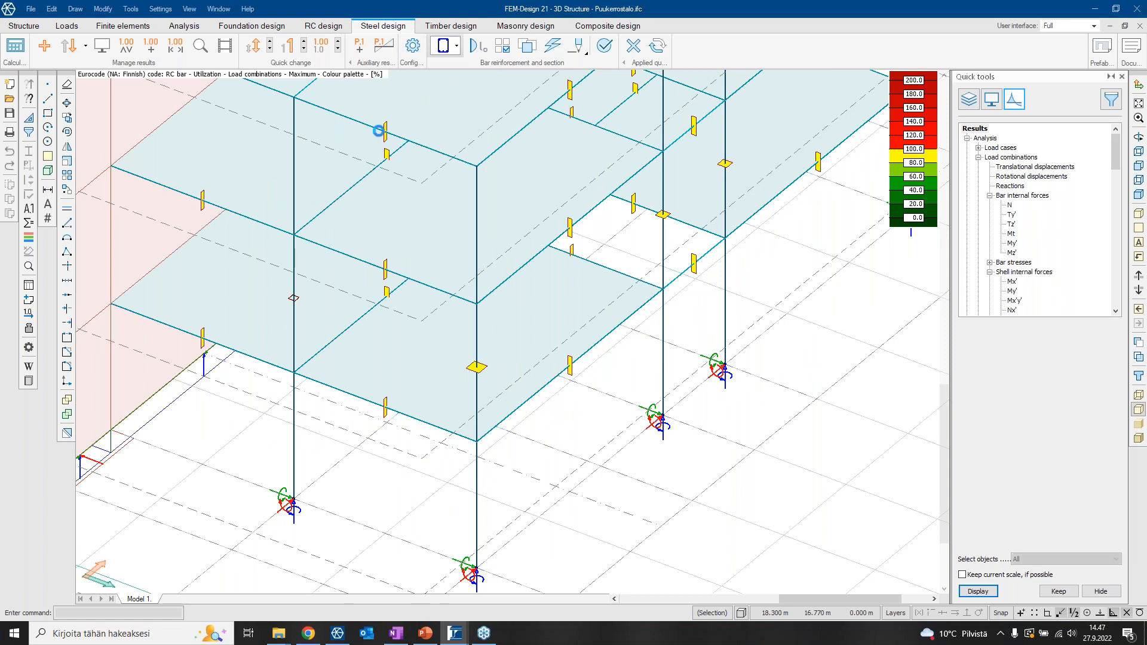
click(443, 48)
click(443, 65)
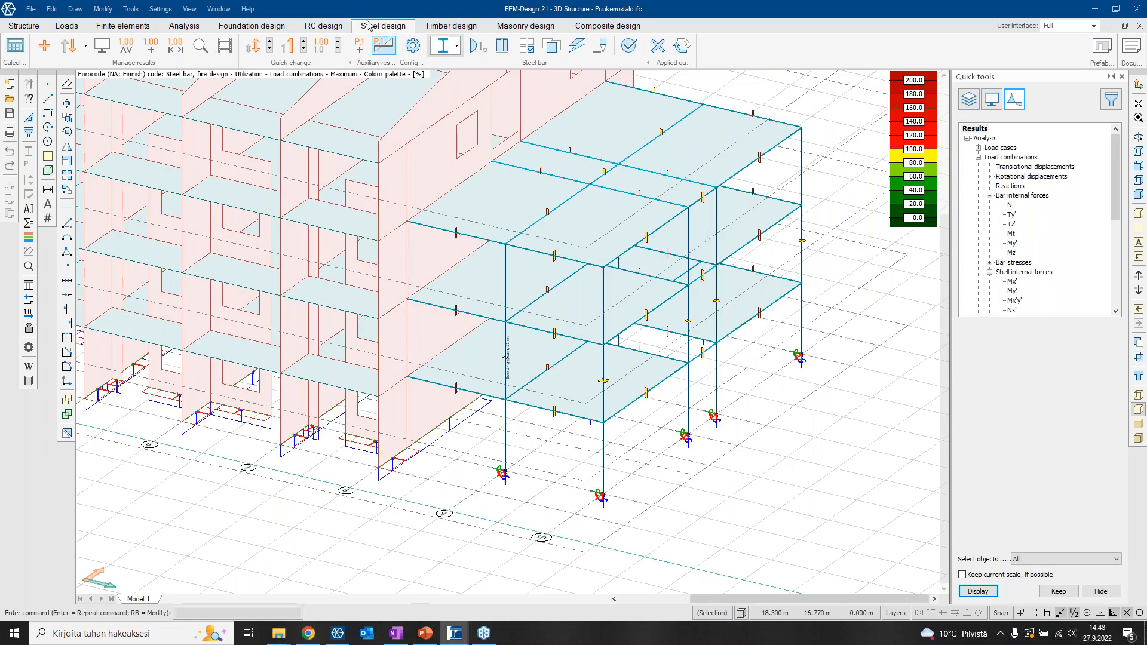
scroll(542, 493, up, 4)
click(629, 46)
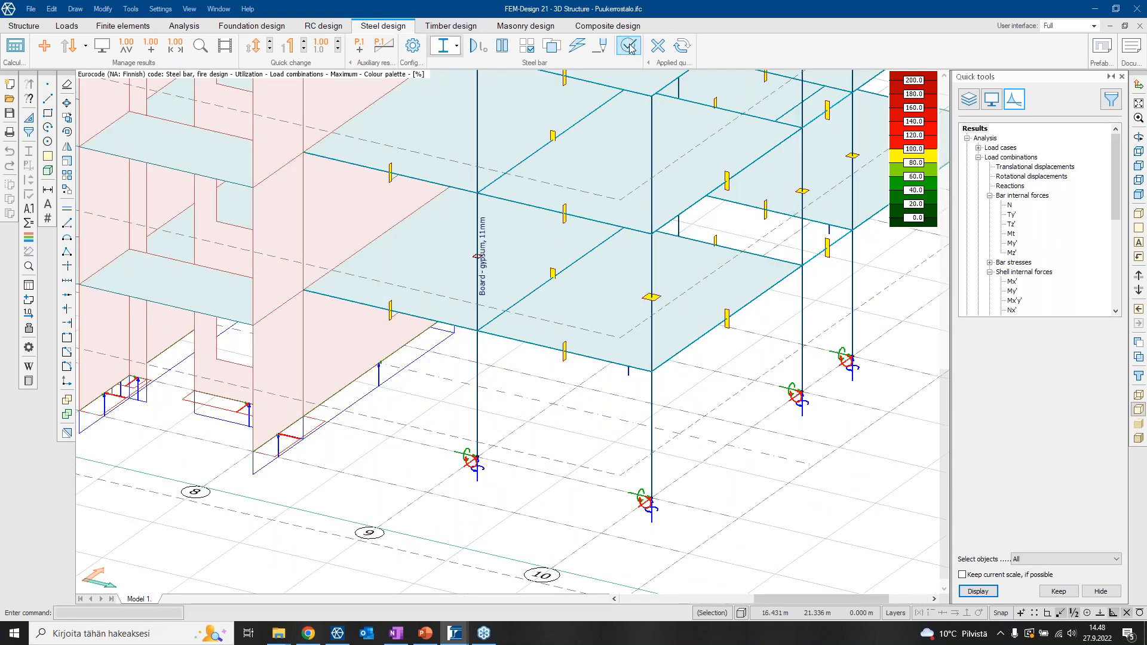
middle_drag(482, 407, 571, 456)
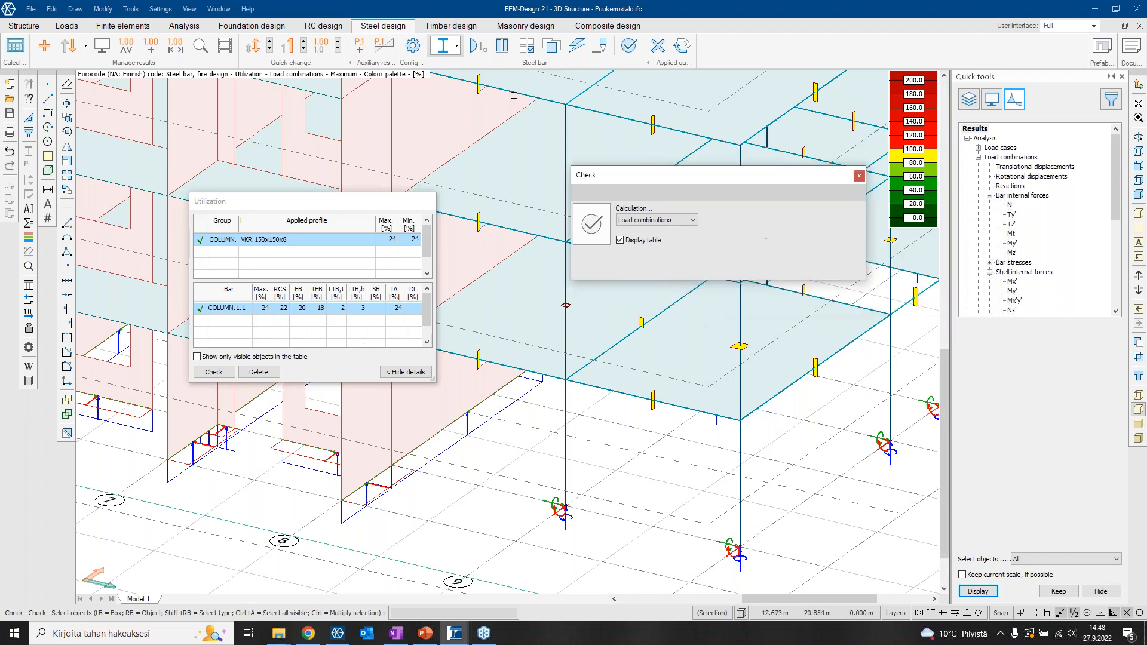
- Display the steel bar utilization for the maximum of load combinations and open the detailed result of the checked column
click(199, 46)
scroll(1038, 210, down, 7)
click(998, 262)
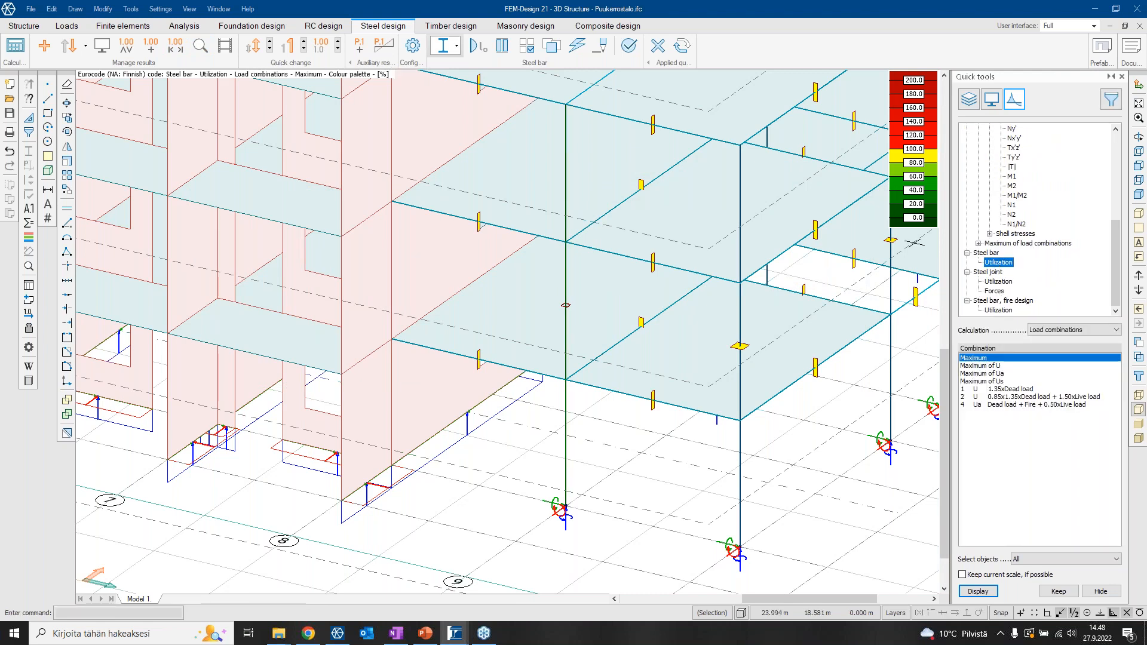
click(199, 50)
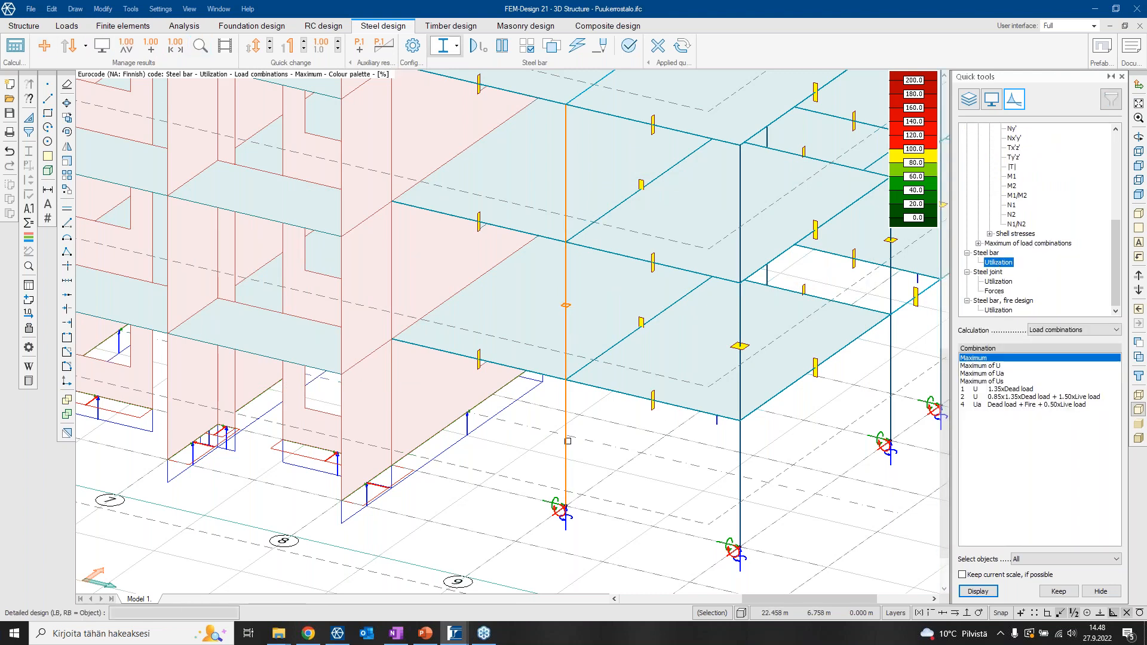
click(566, 431)
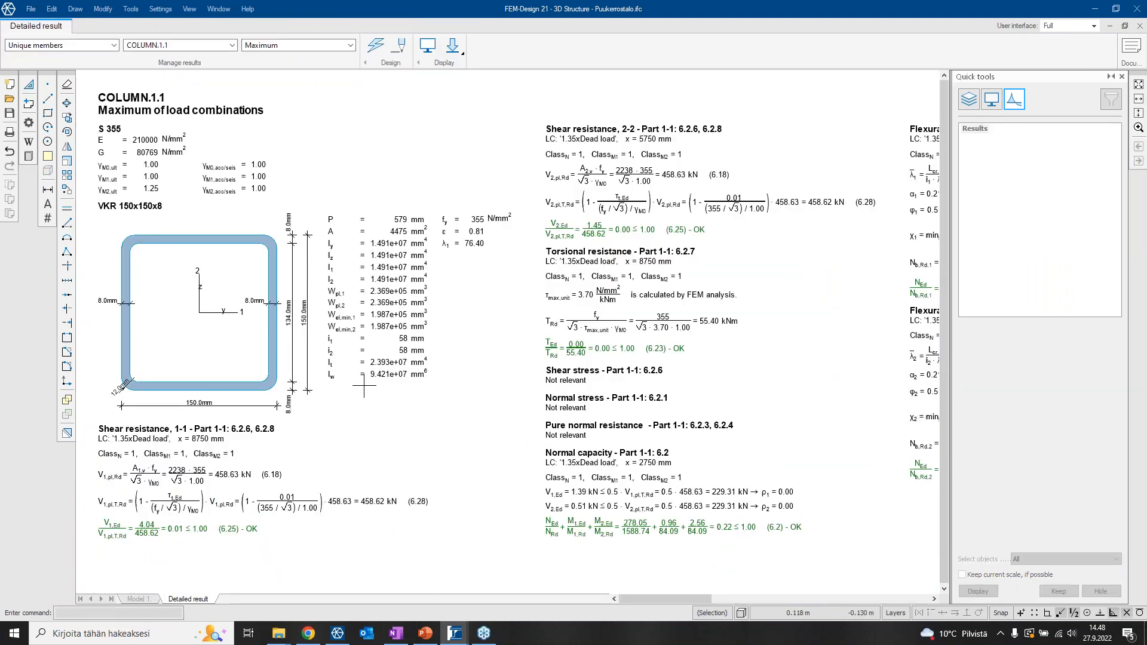
- Review the column's detailed steel design calculations through to the utilization summary chart, and close the detailed result
scroll(364, 386, down, 1)
middle_drag(595, 252, 485, 251)
middle_drag(587, 221, 392, 245)
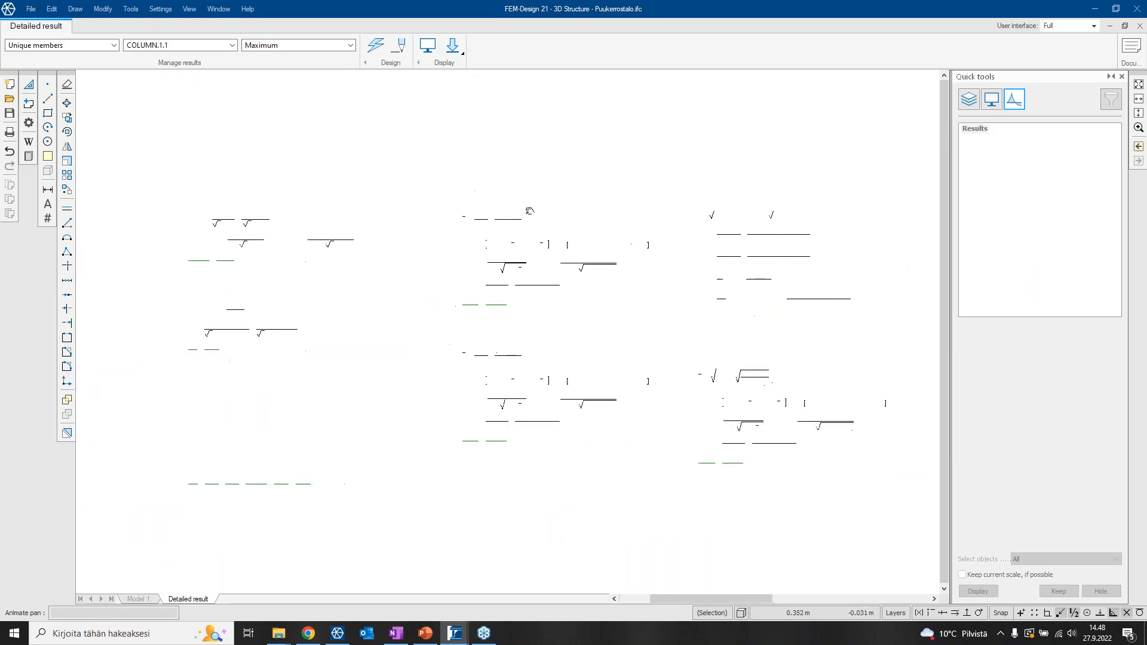
mouse_move(570, 276)
middle_down()
mouse_move(349, 276)
mouse_move(451, 259)
middle_up()
middle_drag(840, 241, 382, 236)
middle_drag(579, 261, 555, 260)
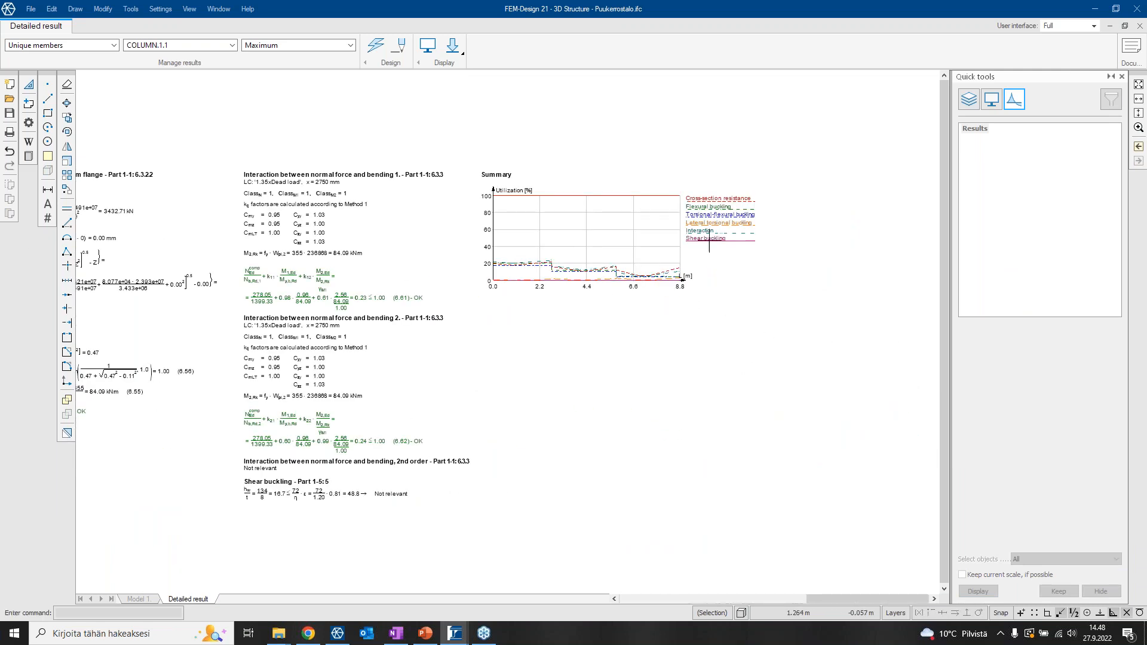
click(1139, 25)
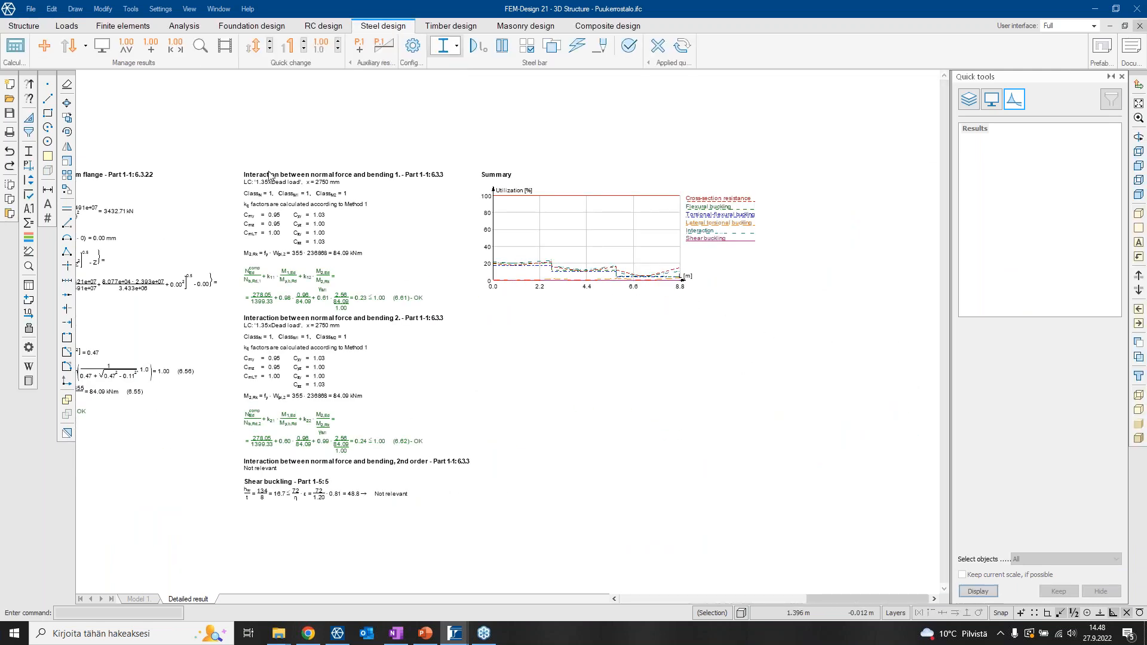
- Switch to steel bar fire design and check the gypsum-protected column for load combinations
click(441, 49)
click(444, 121)
click(580, 46)
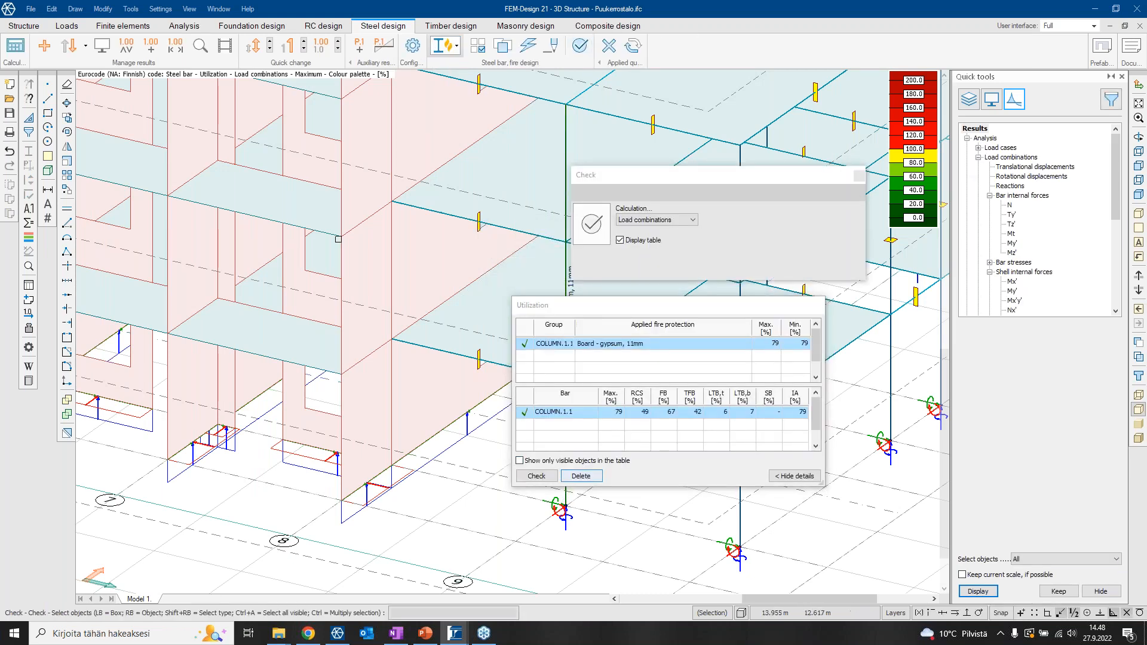
- Open the column's detailed steel bar result, look through its resistance calculations and member list, and close it
click(200, 46)
click(565, 465)
click(565, 465)
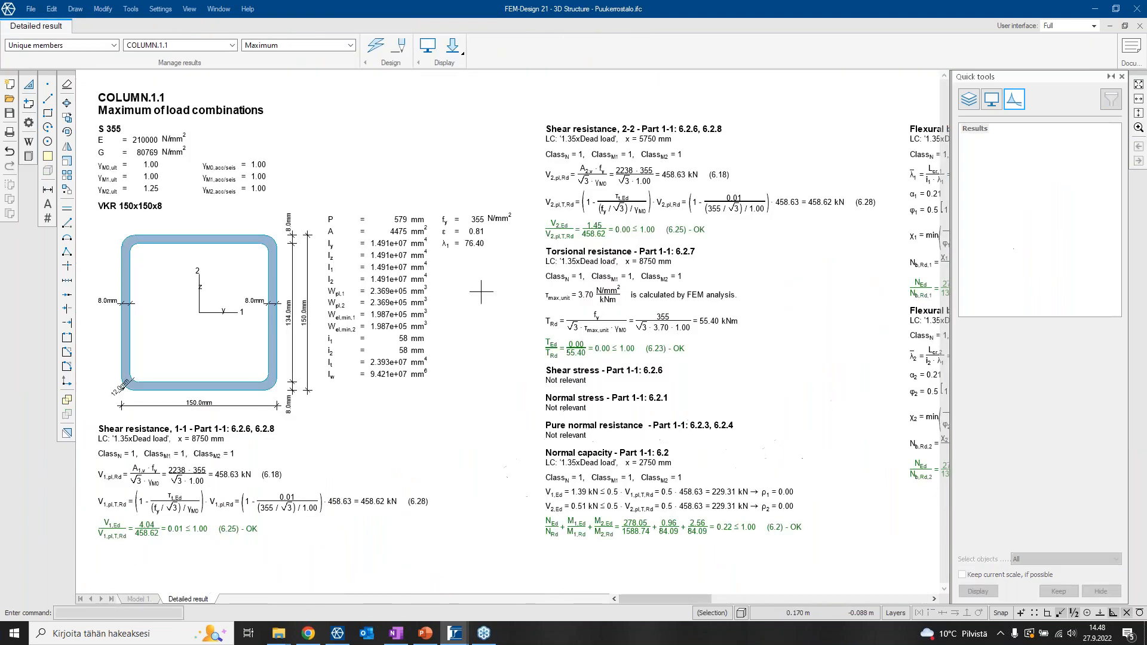
middle_drag(660, 202, 614, 250)
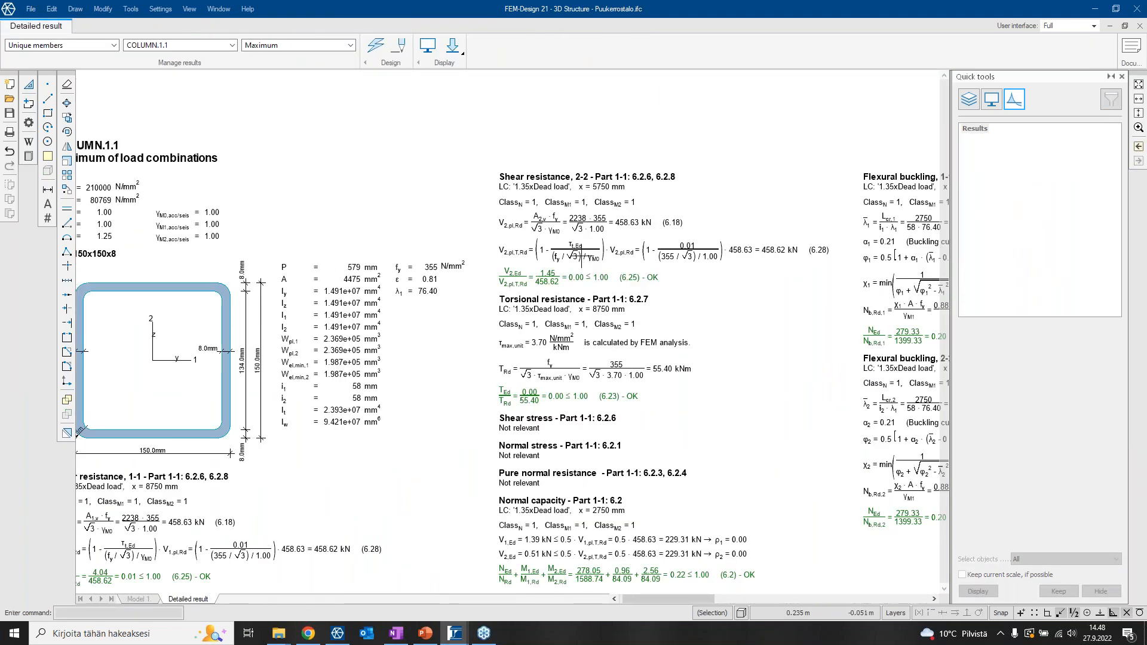
click(232, 47)
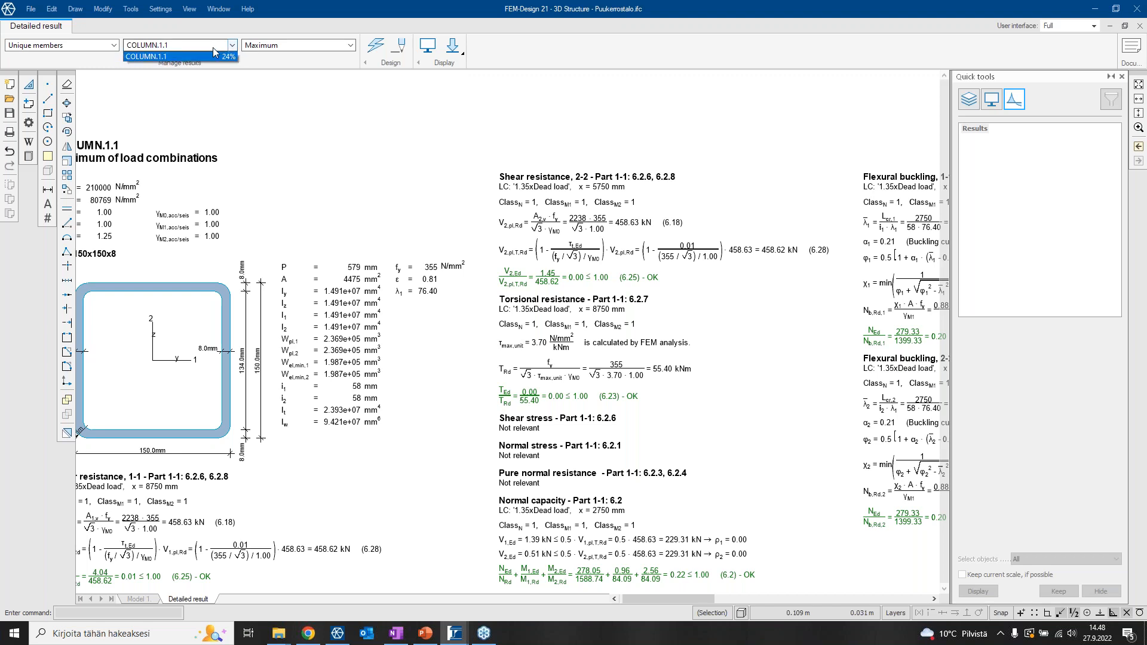
click(216, 55)
click(1139, 26)
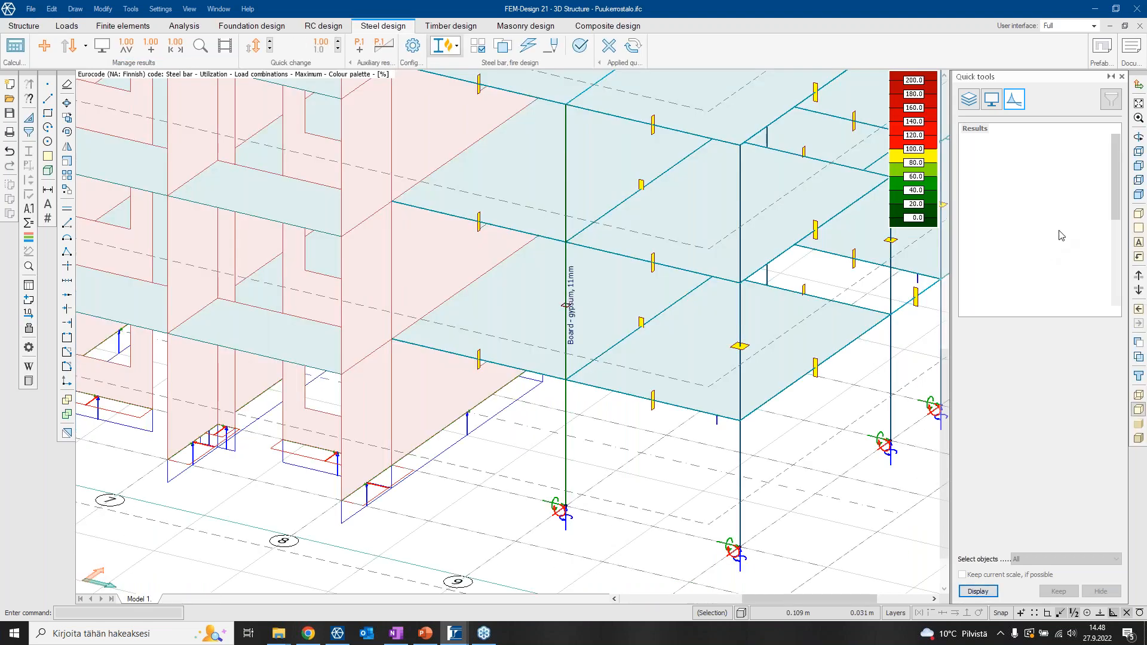
- Display the steel bar fire design utilization for the maximum of load combinations and open the column's detailed fire result
click(998, 310)
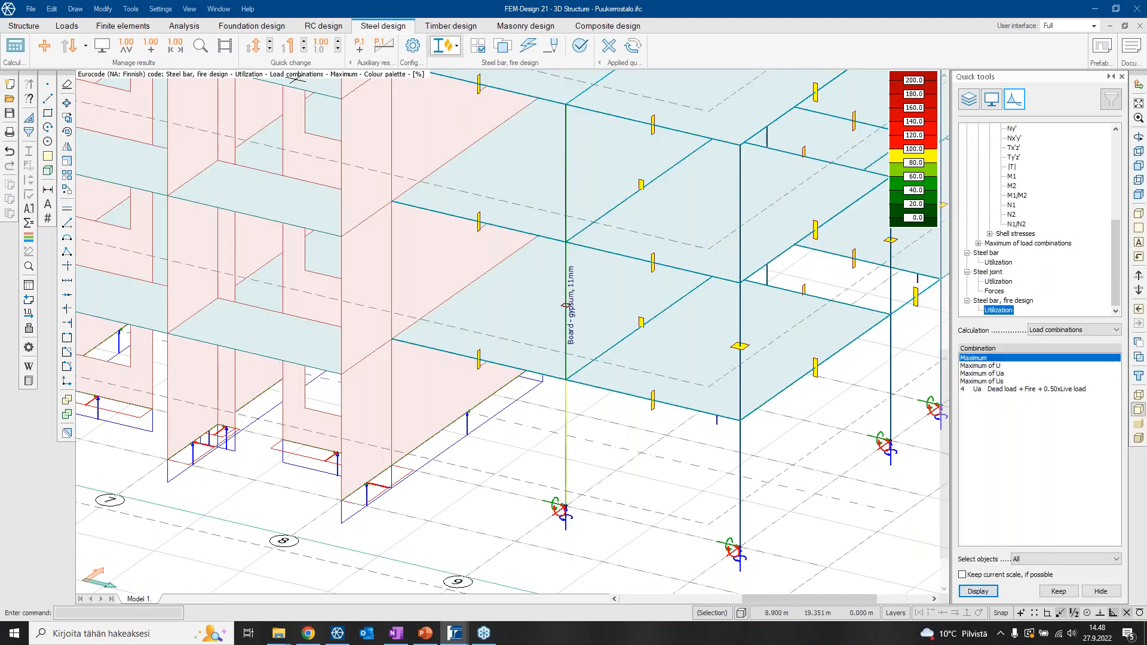
click(579, 46)
click(200, 47)
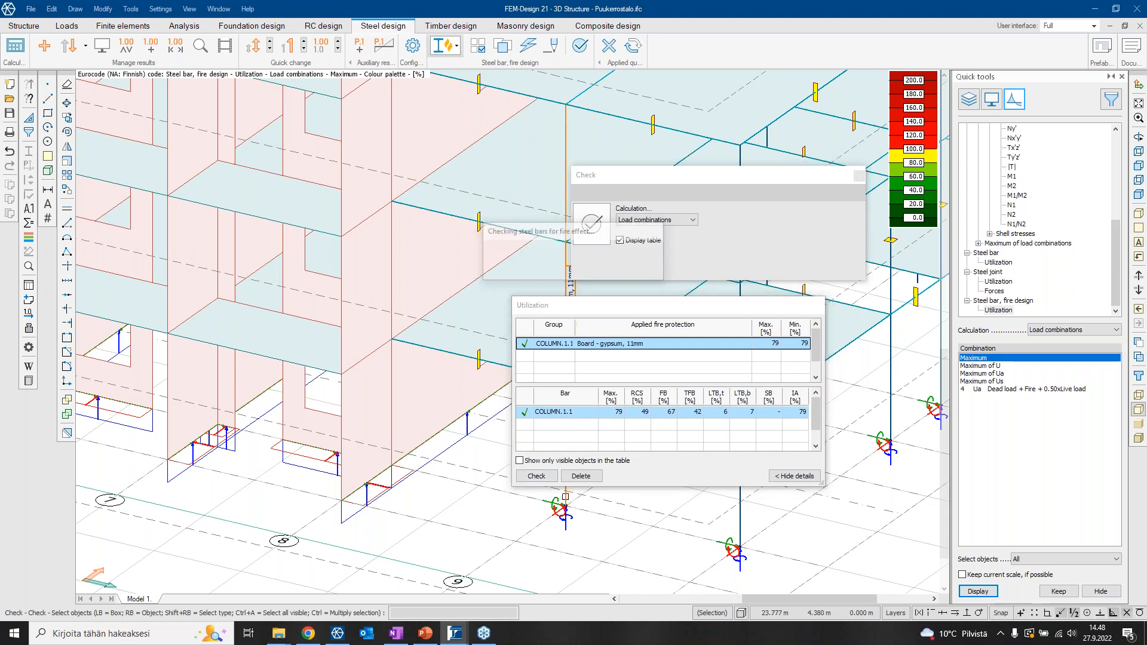
click(565, 472)
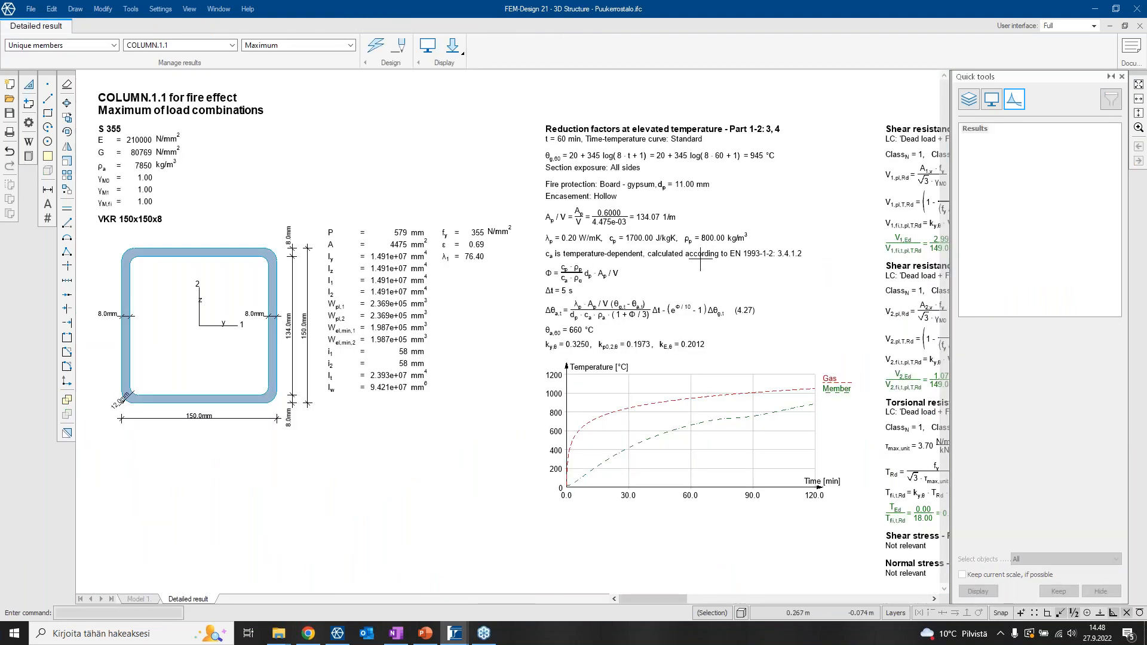
- Examine the elevated-temperature reduction factors, fire protection data and fire resistance checks up to the summary chart, and close the detailed result
scroll(700, 258, up, 1)
middle_drag(700, 259, 660, 328)
middle_drag(596, 254, 505, 268)
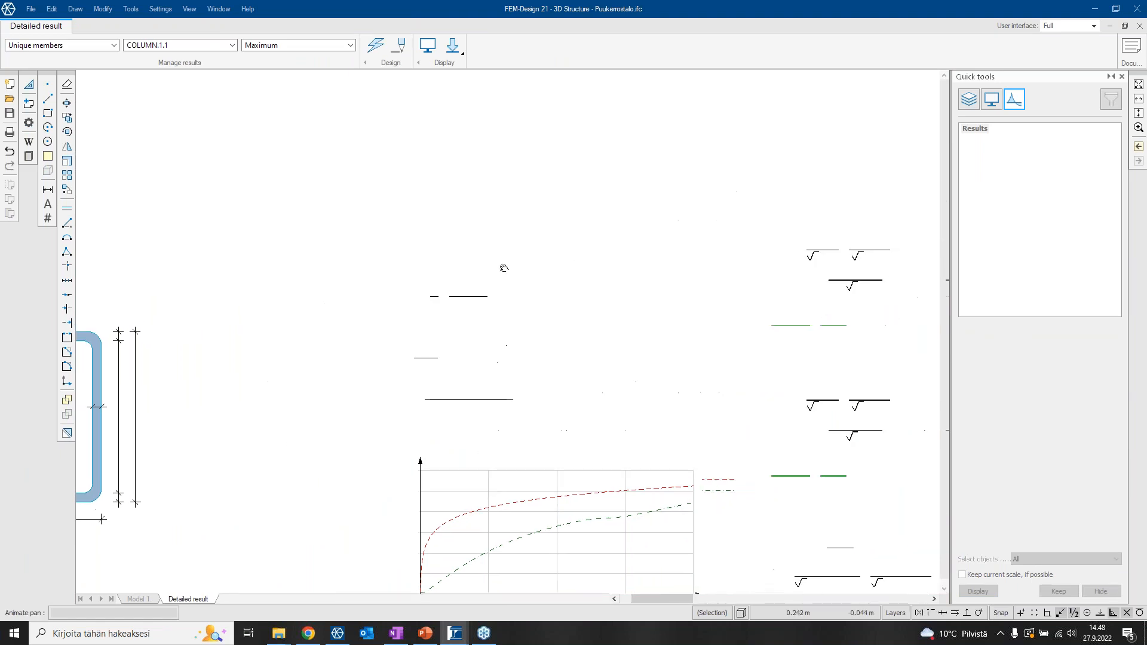
scroll(514, 270, up, 3)
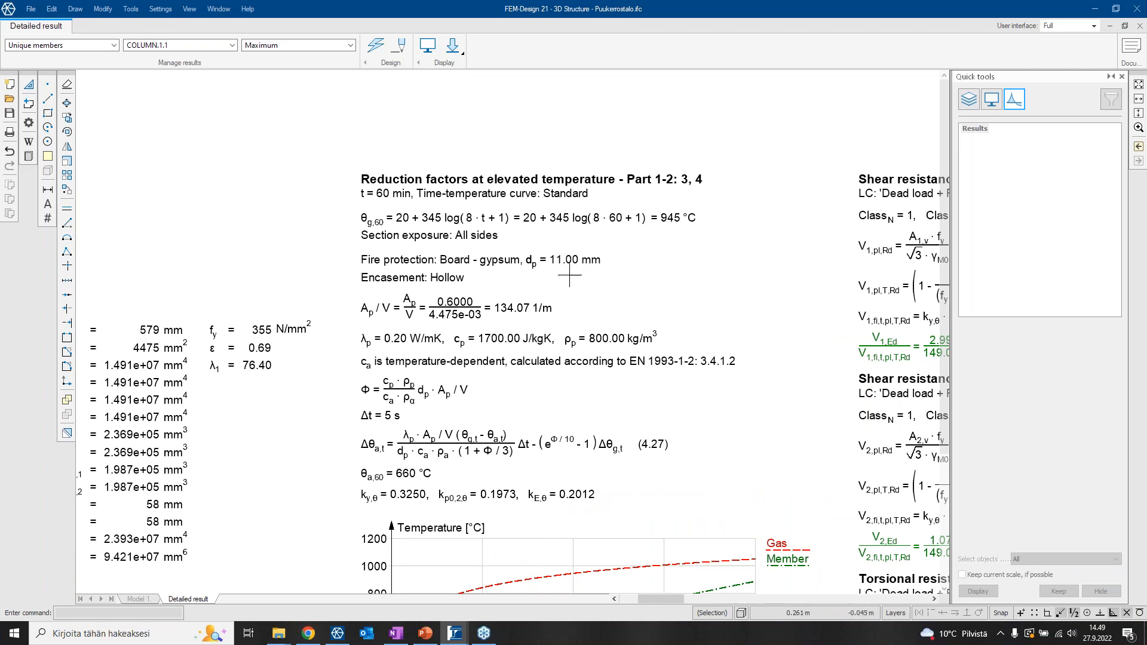
scroll(708, 254, down, 5)
middle_drag(642, 369, 565, 361)
scroll(739, 354, down, 1)
middle_drag(739, 353, 110, 346)
middle_drag(836, 347, 105, 335)
middle_drag(768, 349, 53, 350)
middle_drag(844, 292, 711, 297)
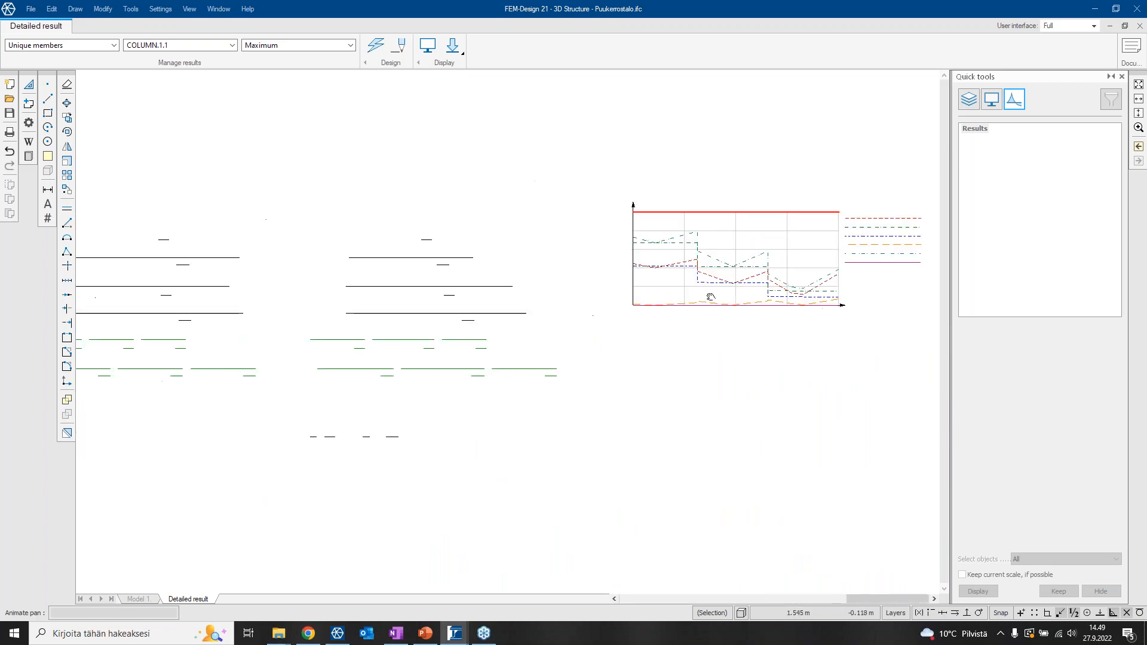
click(1140, 26)
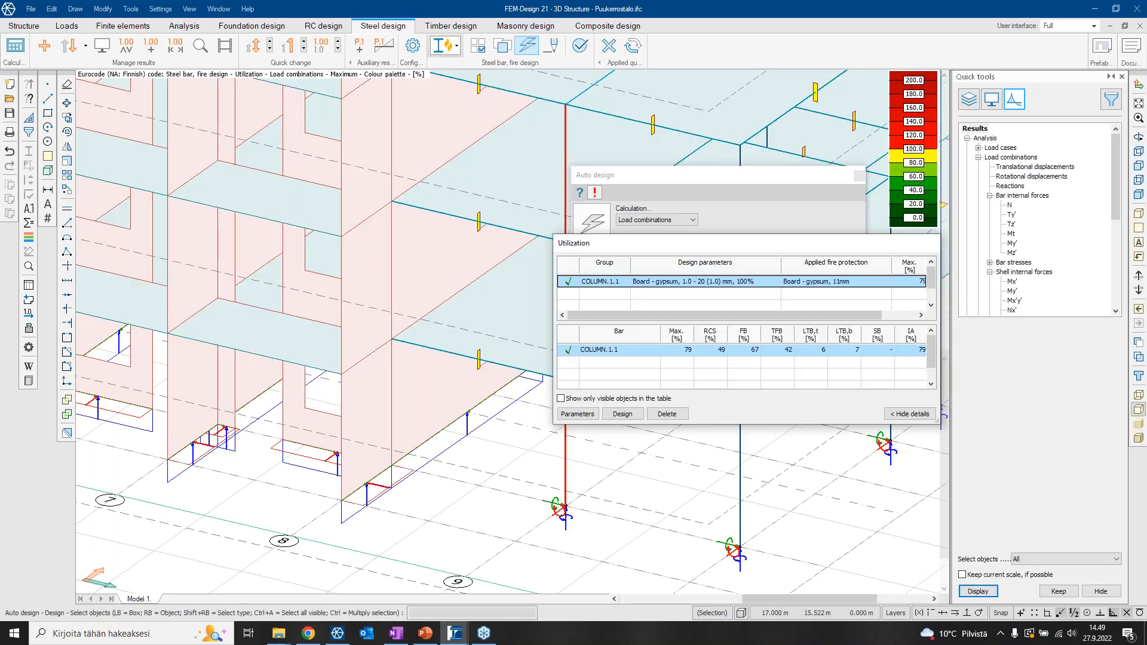
- Inspect the column's fire design parameters in Auto design and cancel without changing them
click(578, 196)
double_click(568, 417)
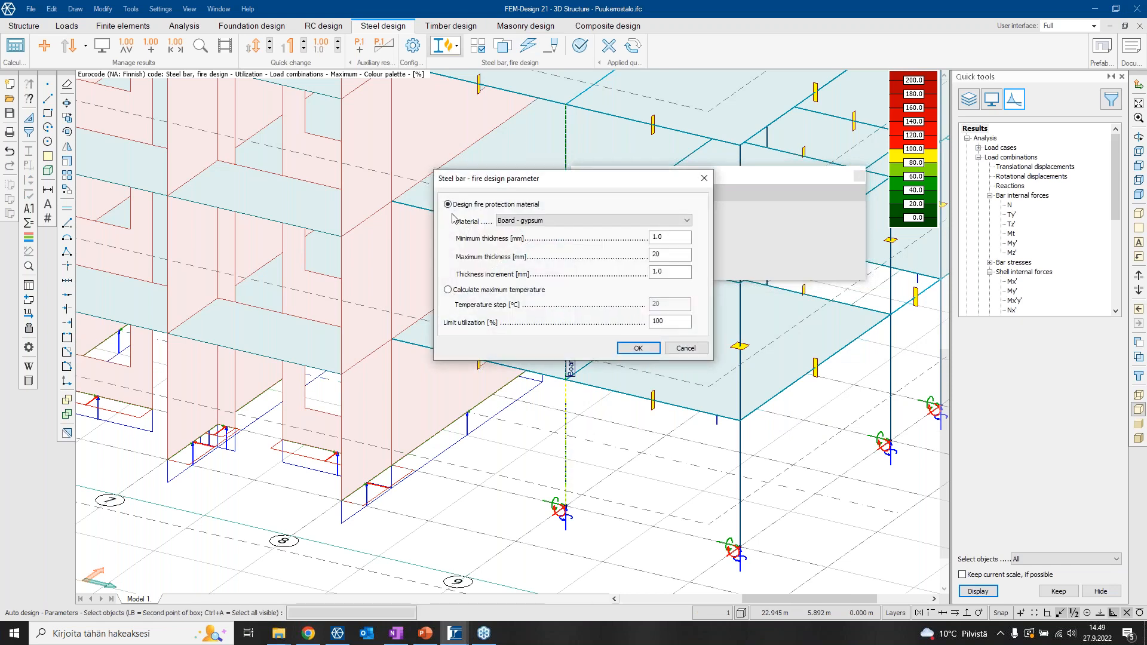
click(686, 349)
- Delete all applied steel bar fire quantities and run the fire check for load combinations again
click(608, 45)
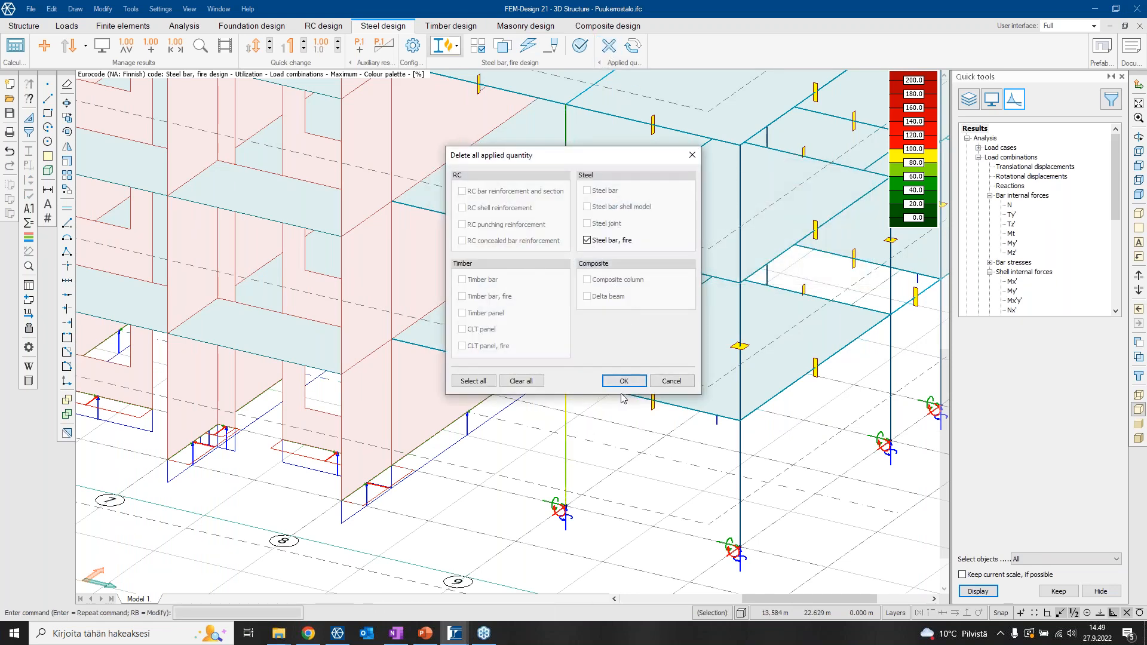
click(626, 382)
click(578, 45)
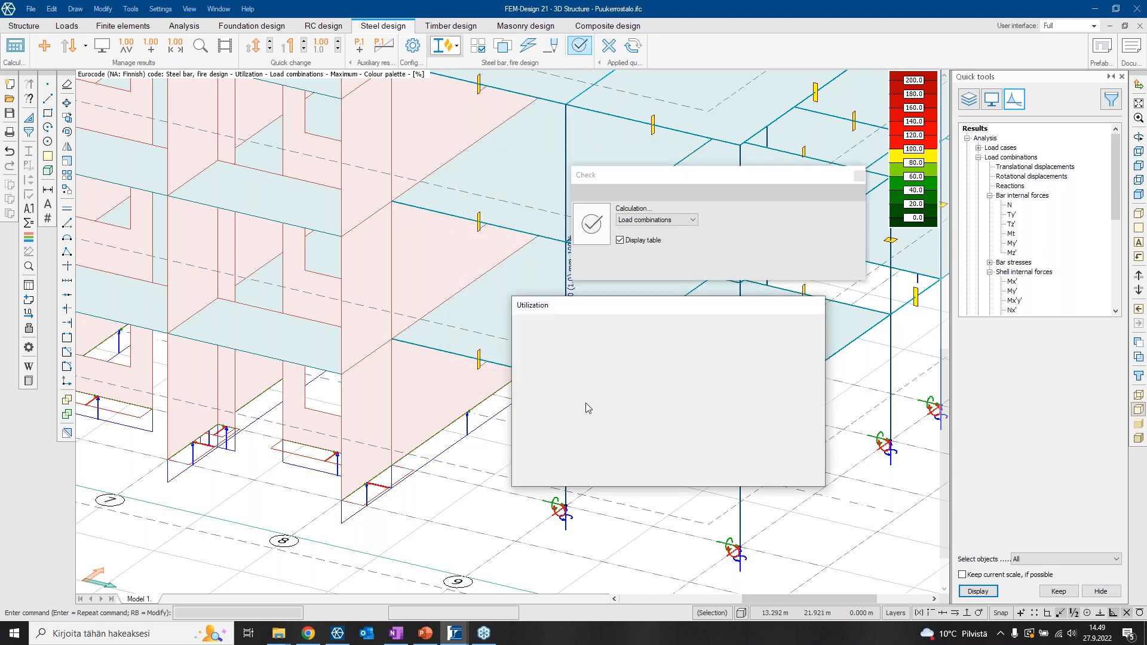
click(583, 476)
middle_drag(641, 506, 573, 510)
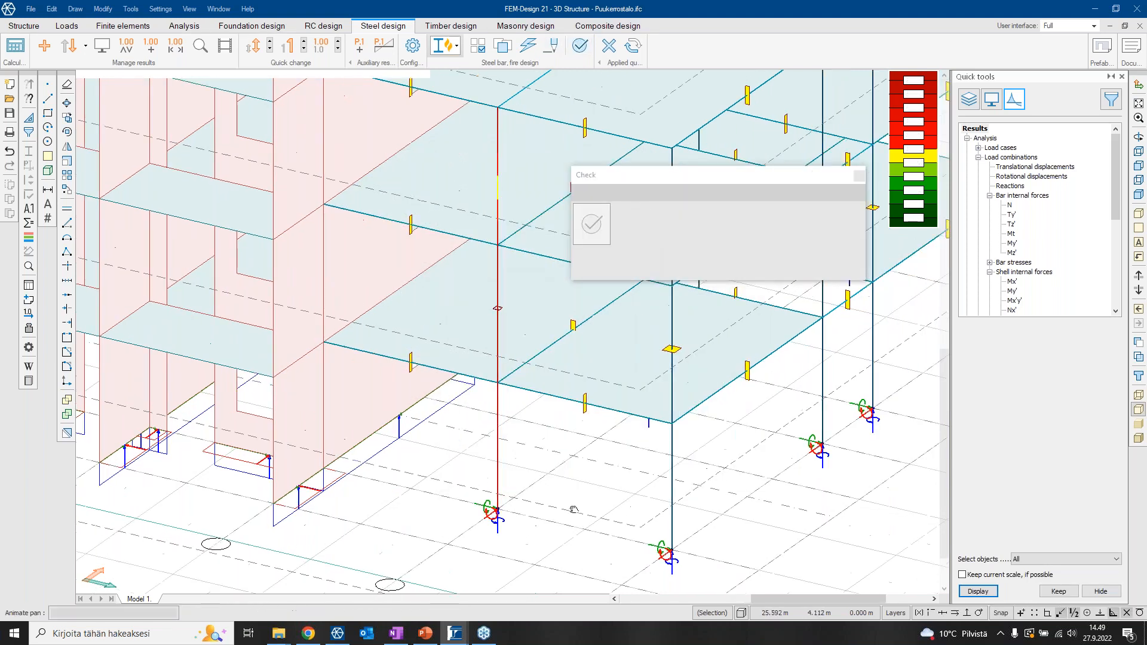
- Auto-design the column's fire protection using gypsum board, 1.0 to 20 mm thick in 1.0 mm increments, with 100% limit utilization
click(528, 45)
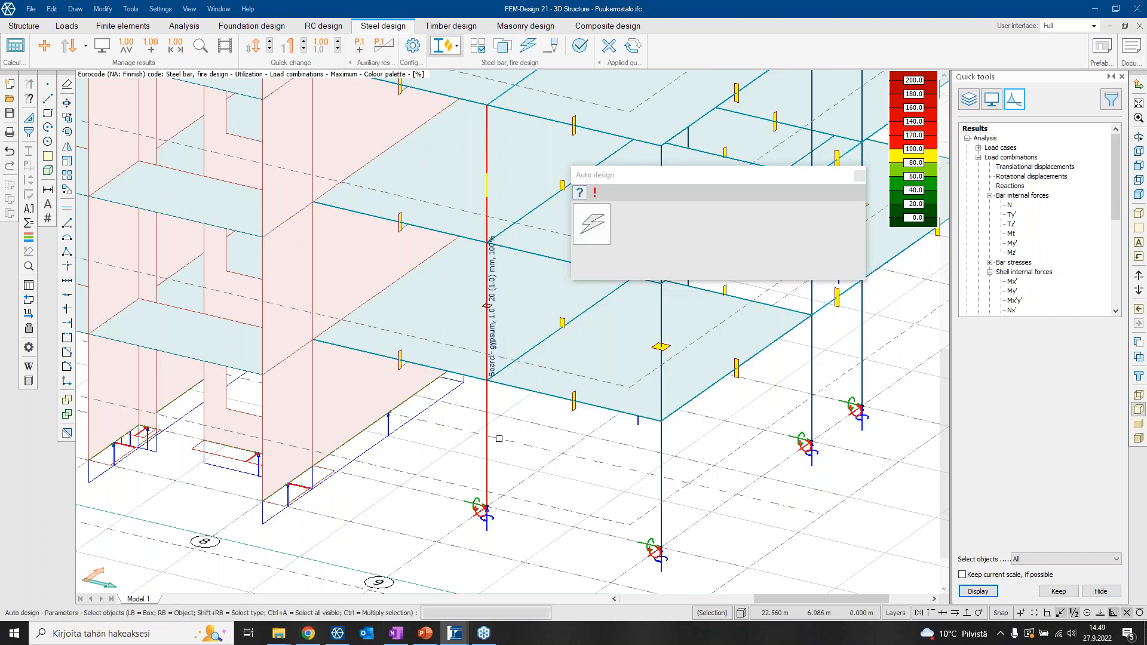
click(488, 444)
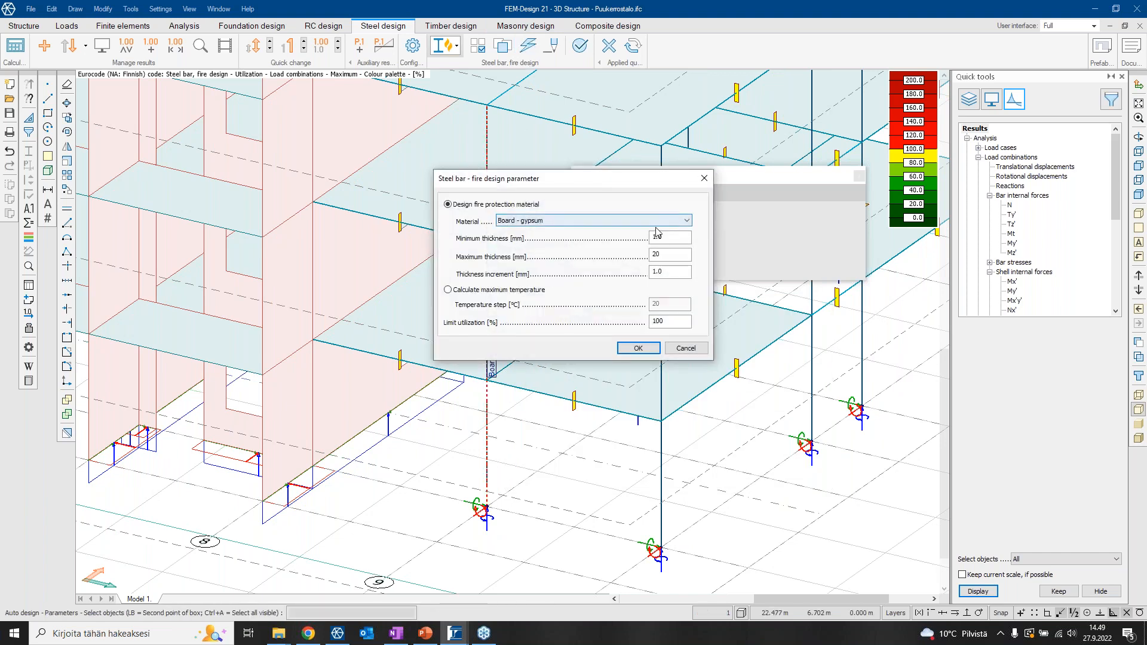
click(638, 347)
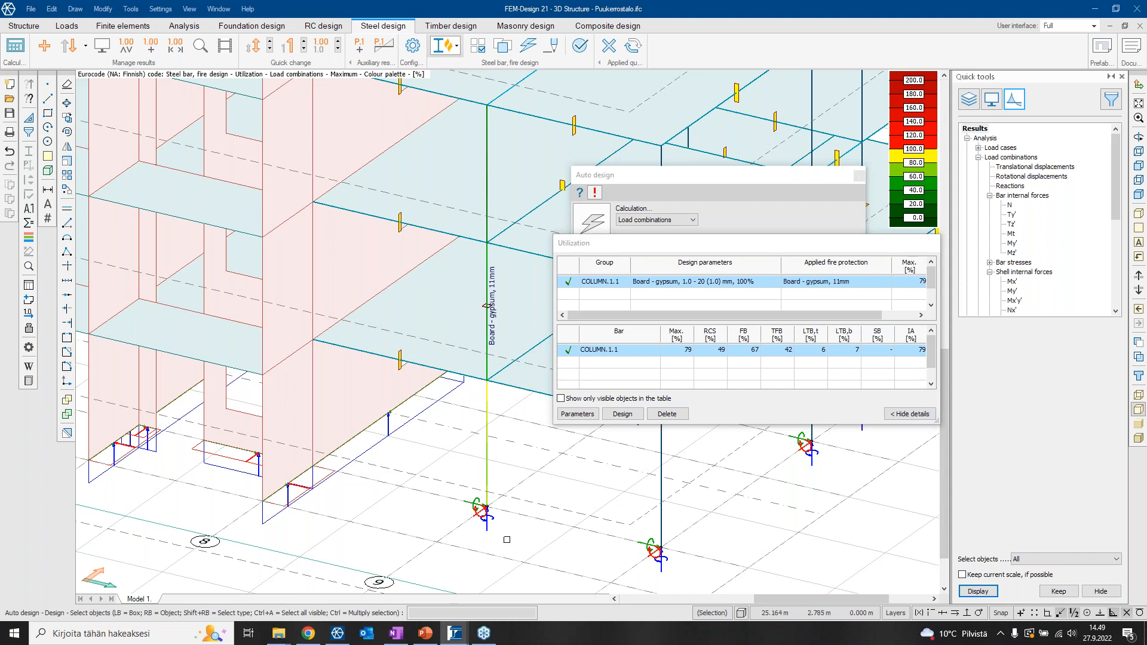
click(487, 306)
drag(903, 246, 533, 176)
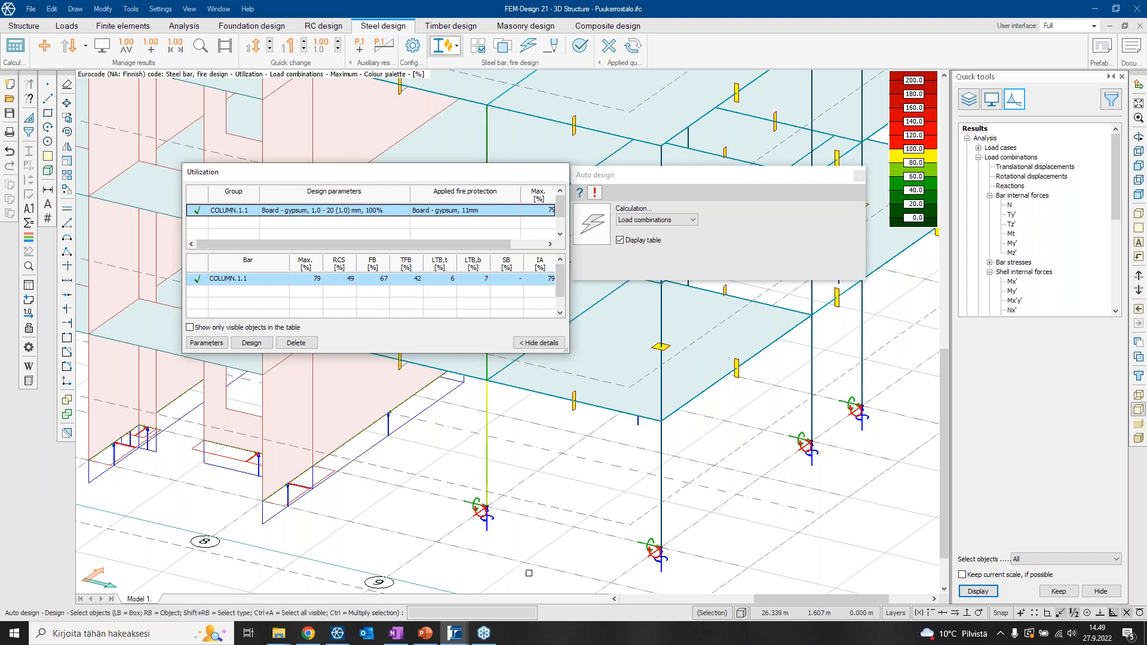
- Switch to the browser and open the FEM-Design product page on StruSoft's website
click(433, 638)
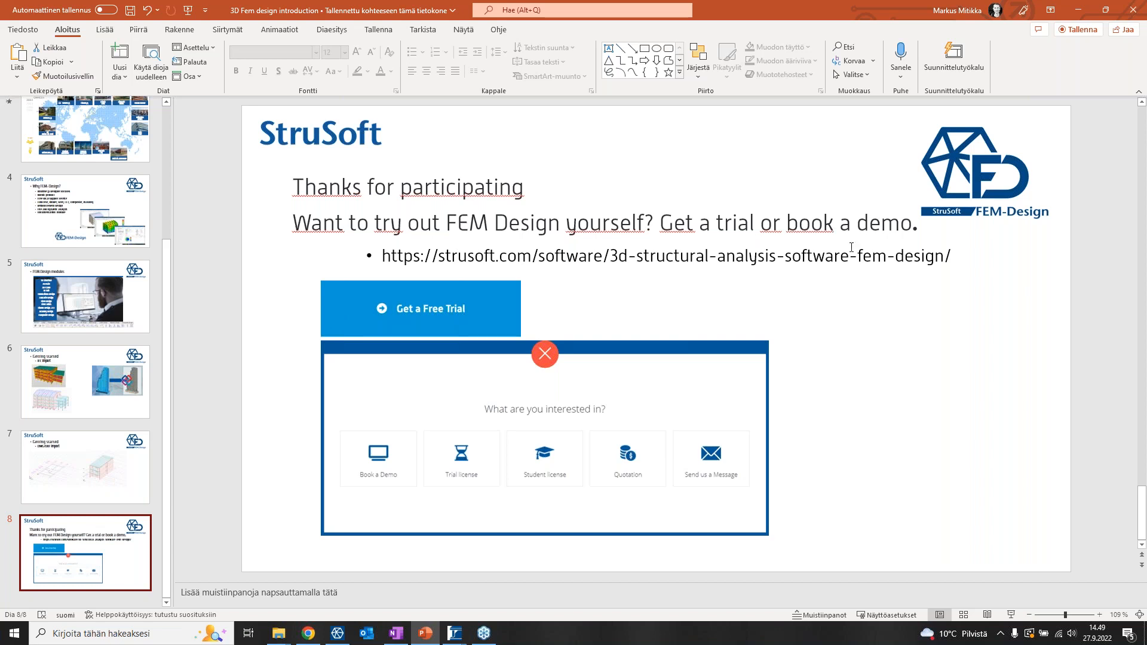
click(1079, 9)
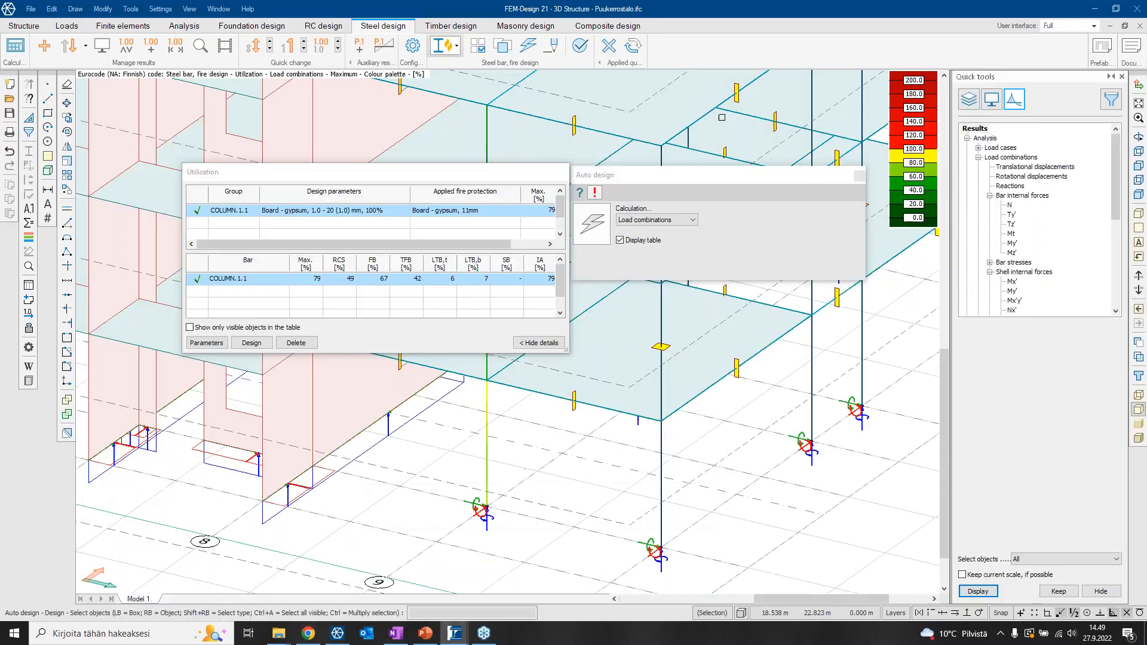
click(310, 639)
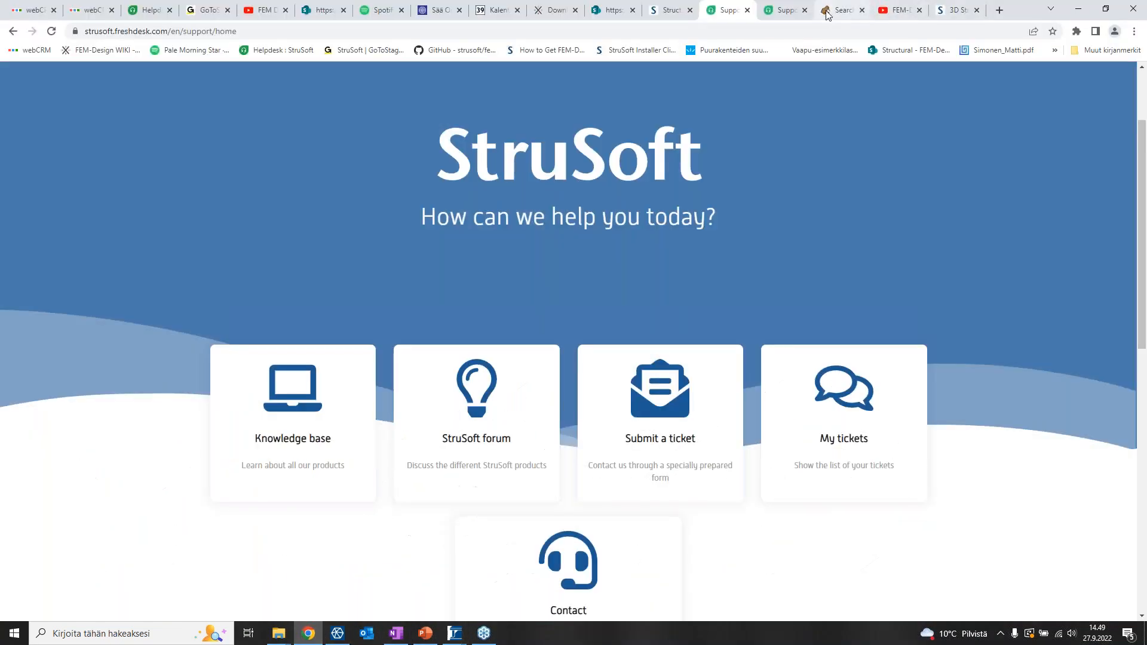
click(949, 9)
click(228, 86)
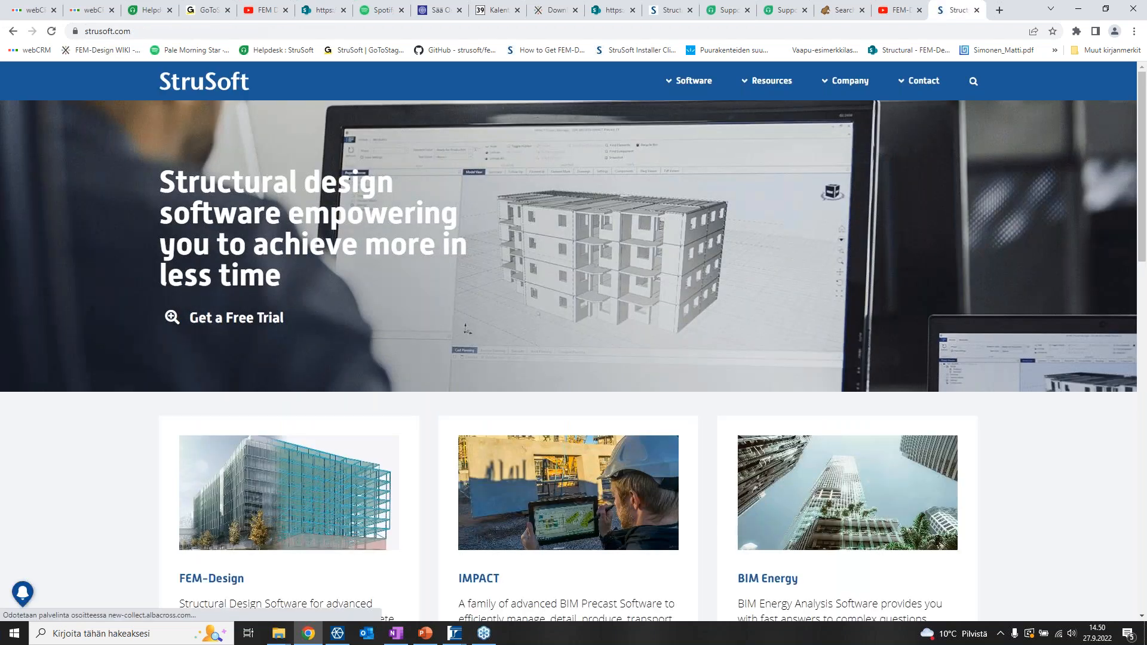
mouse_move(693, 81)
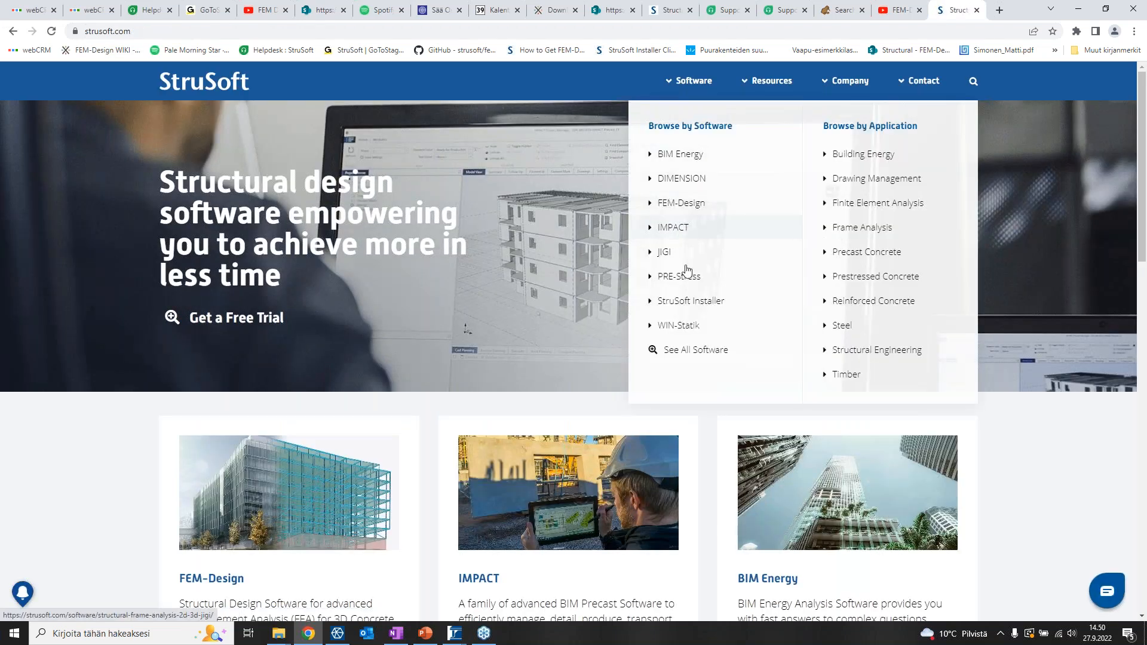
click(681, 203)
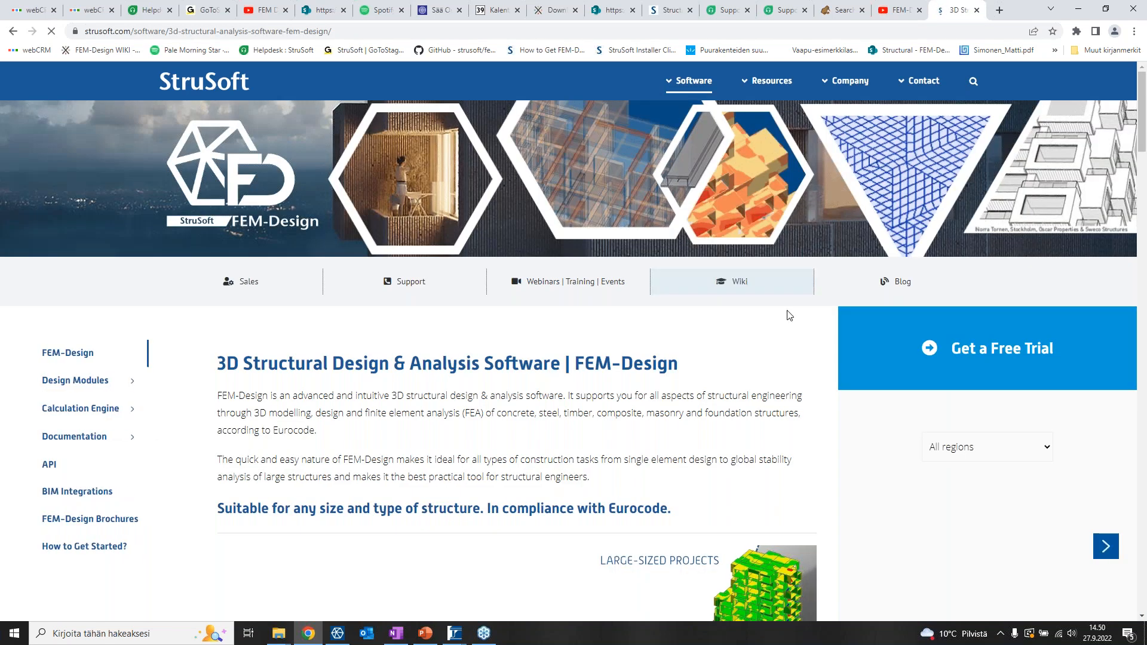
- View the free trial request options on the product page, close them and return to FEM-Design
click(970, 364)
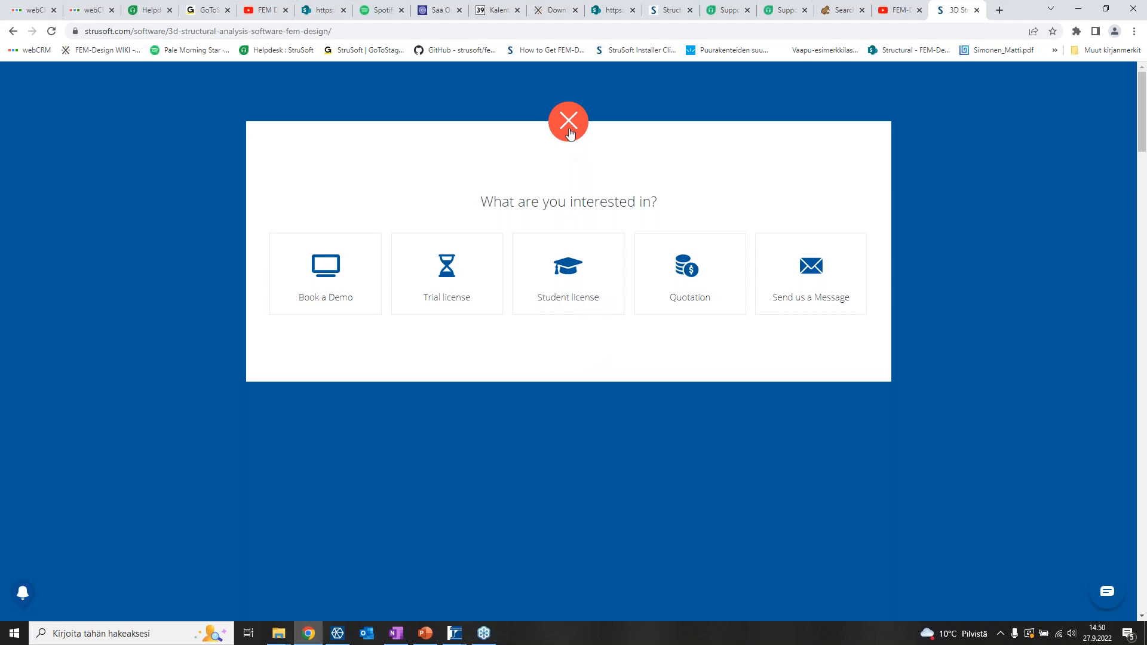
click(568, 121)
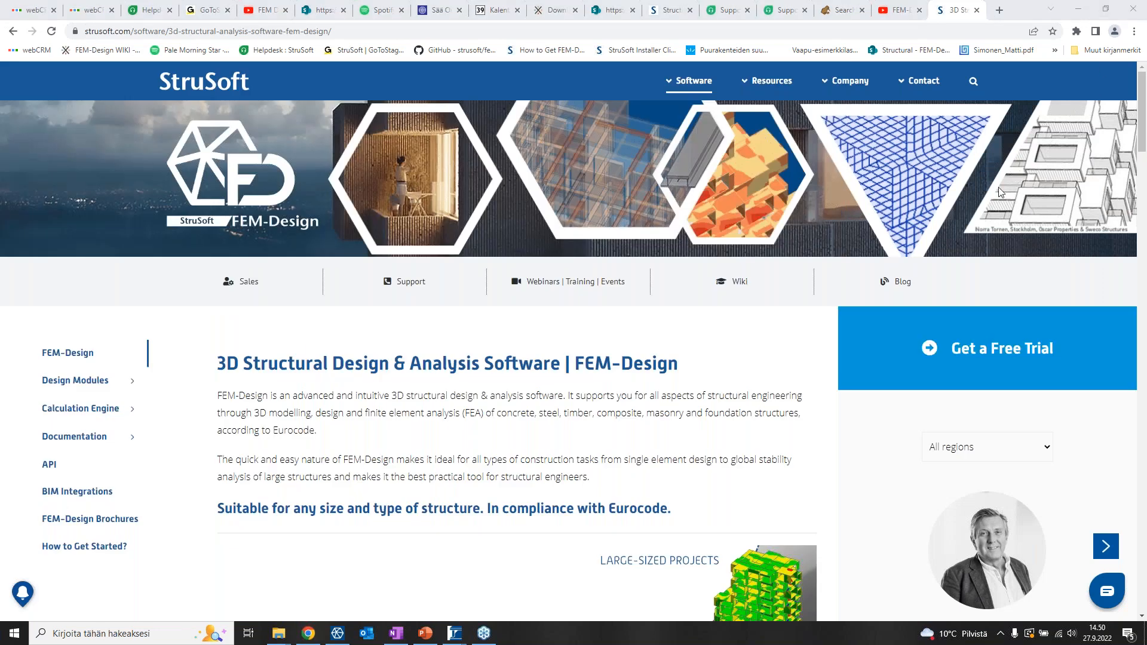
click(1081, 7)
click(1081, 9)
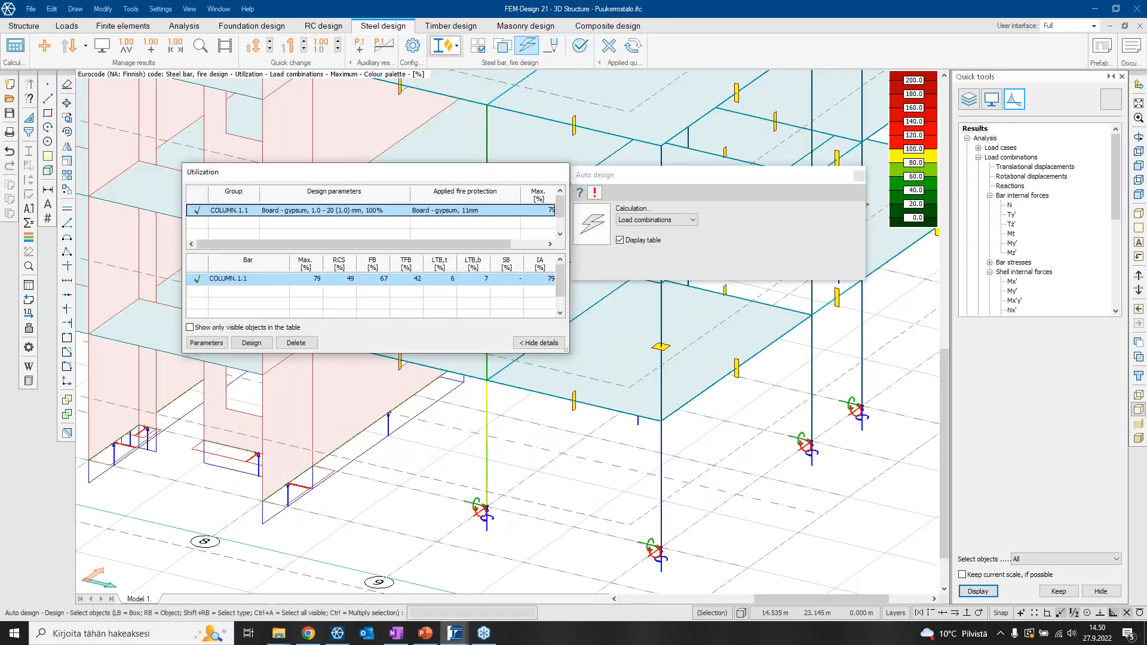
- Review the temperature curve and section exposure options in the fire-designed column's calculation parameters, accepting 60 min, Standard and All sides
click(477, 46)
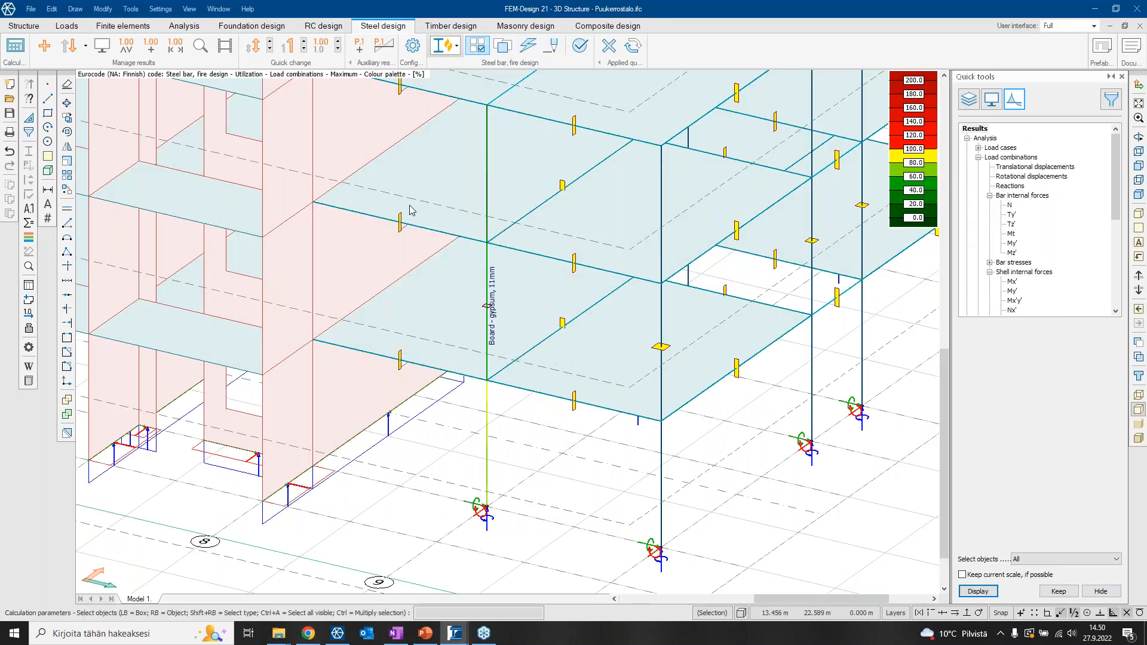
click(486, 351)
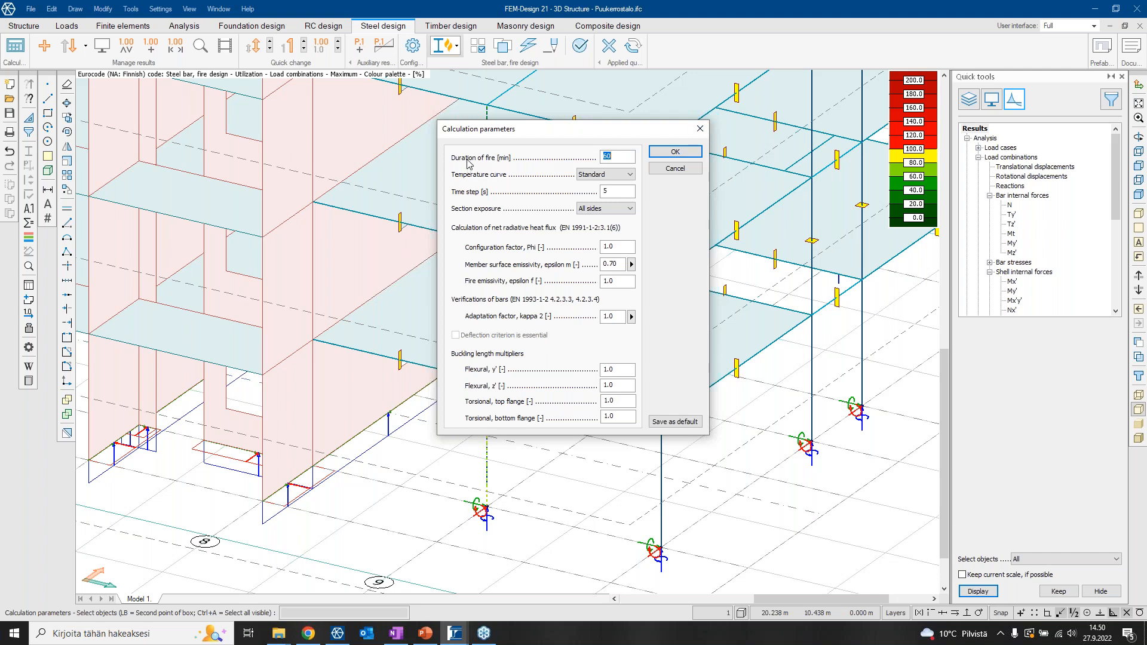
click(585, 175)
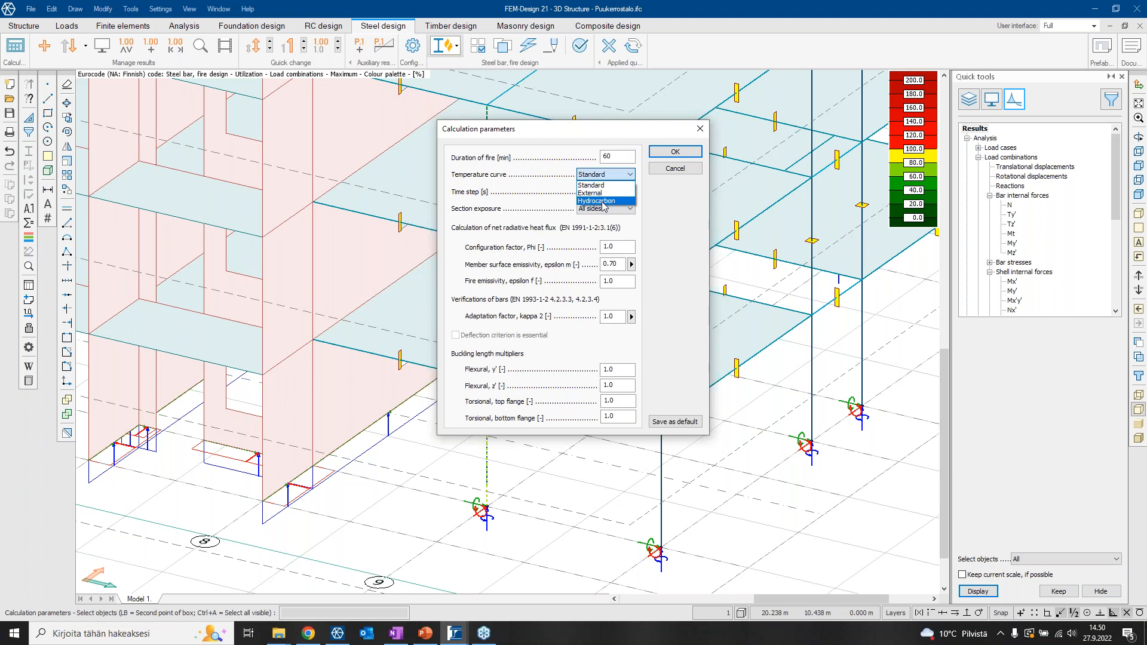
click(615, 185)
click(601, 208)
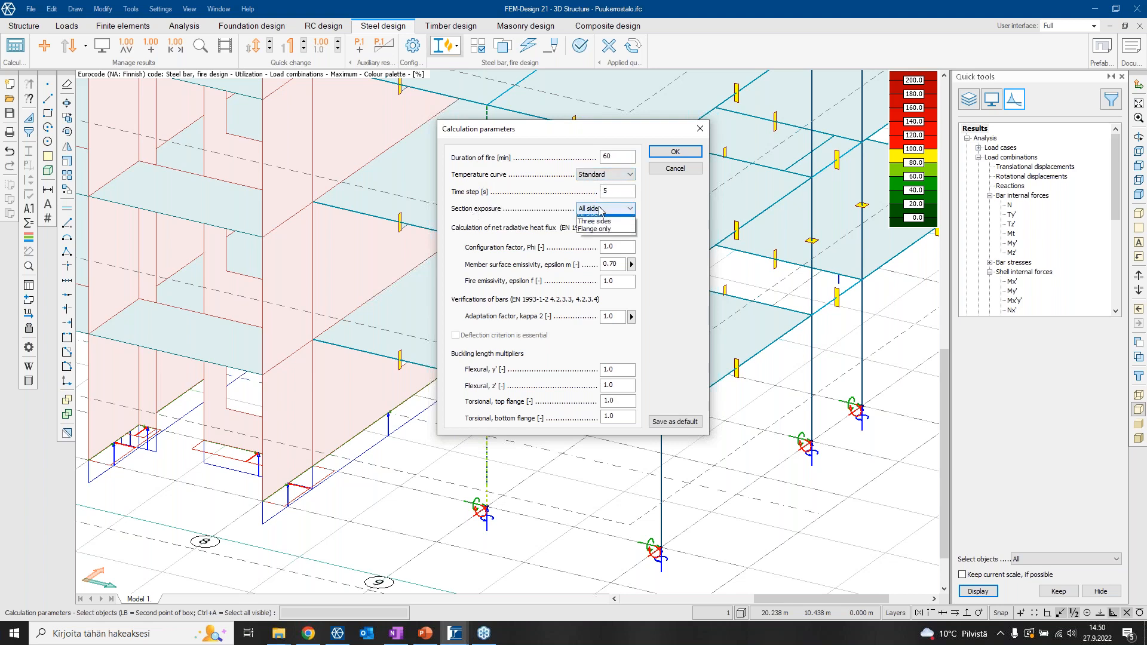
click(595, 212)
click(595, 211)
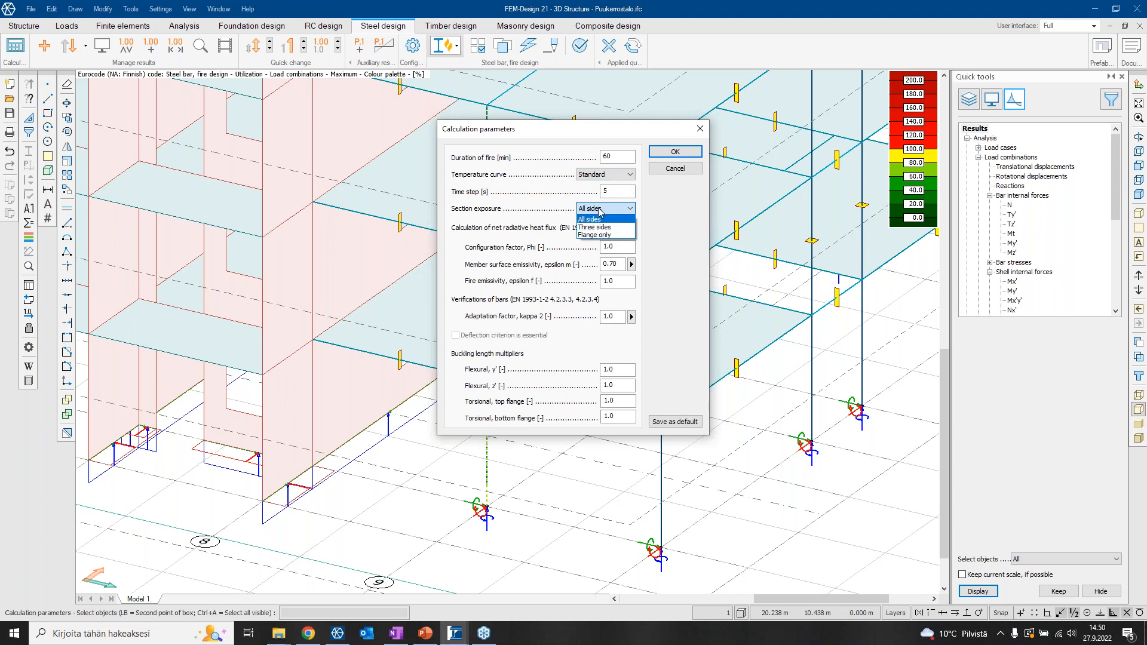
click(601, 210)
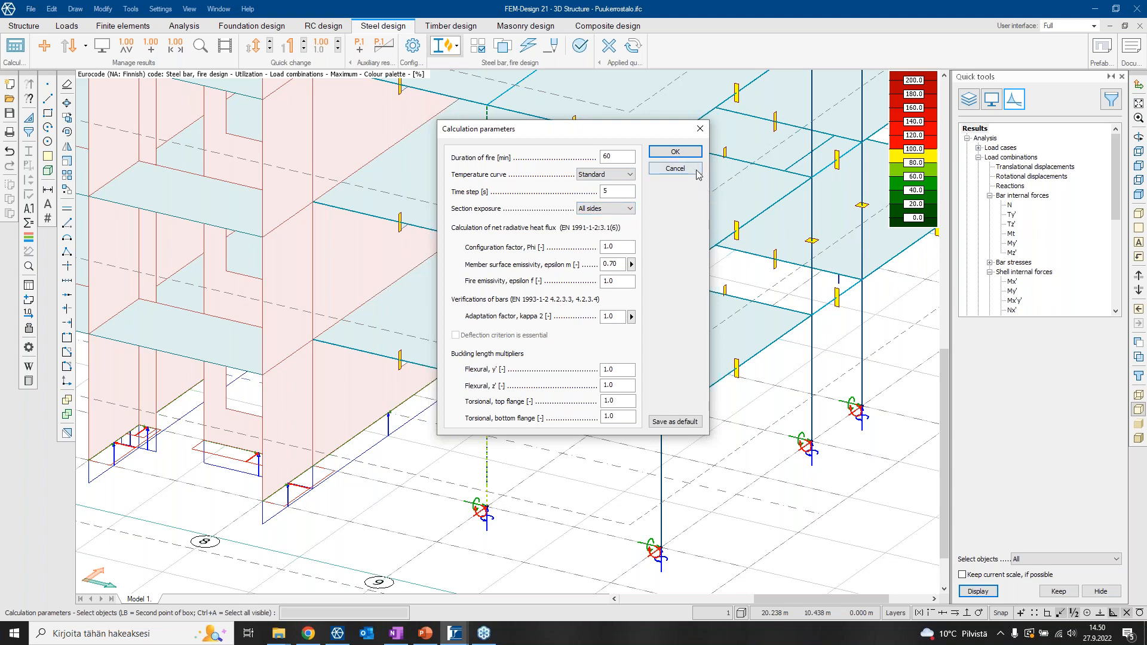
click(675, 151)
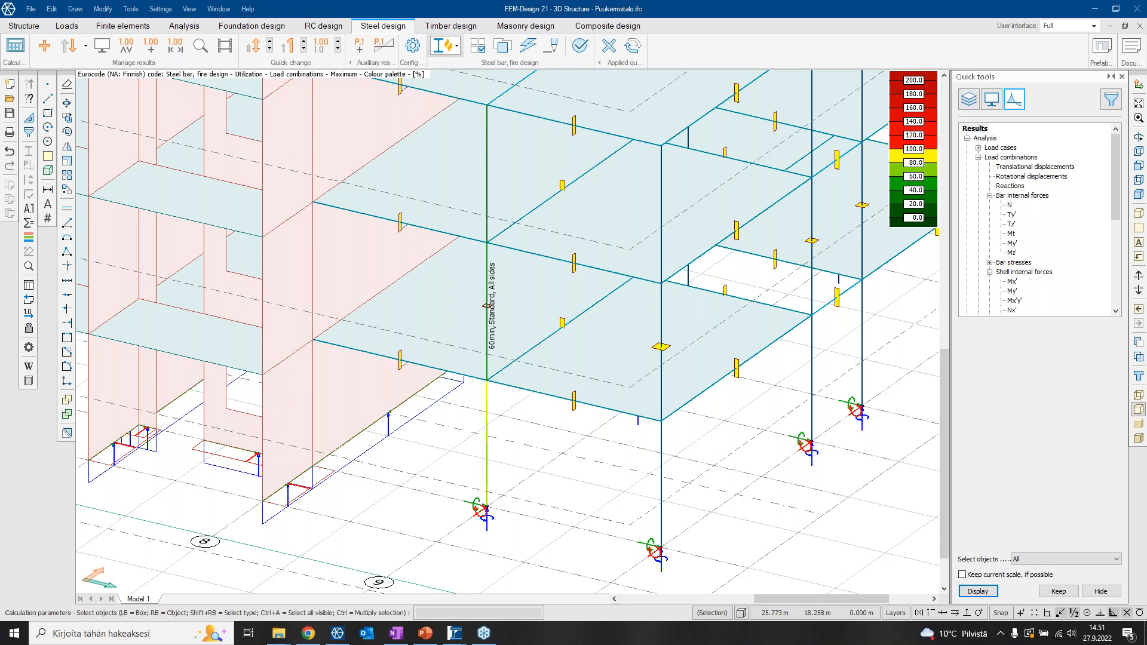
scroll(929, 383, down, 5)
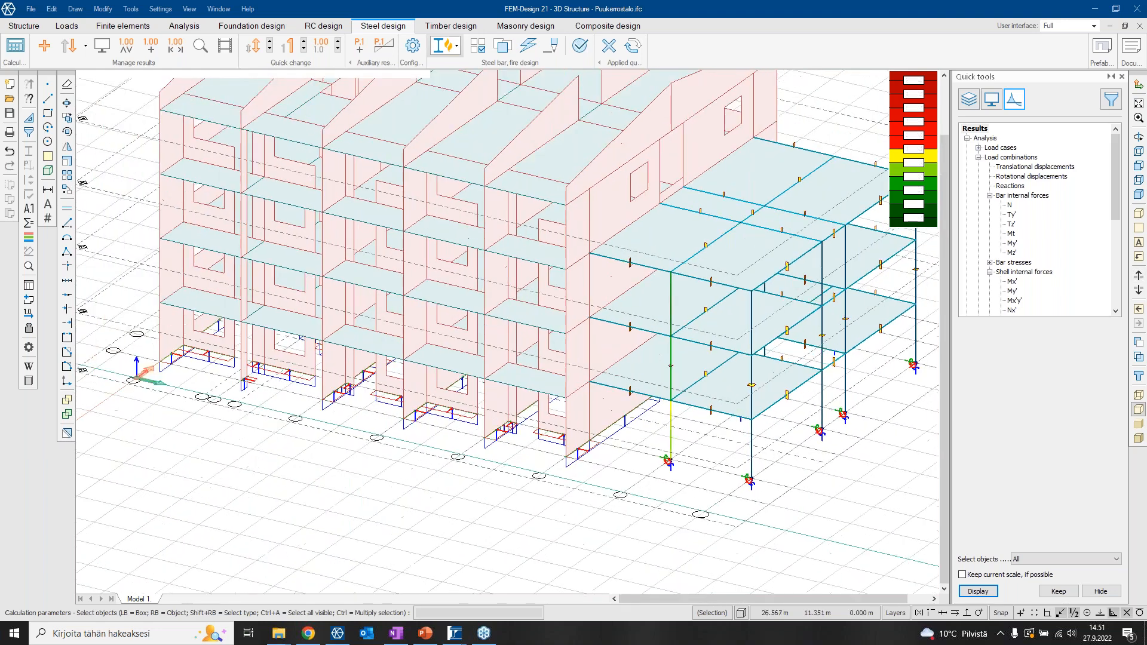
scroll(748, 485, down, 3)
middle_drag(794, 425, 743, 484)
scroll(720, 460, up, 4)
scroll(725, 439, down, 1)
scroll(720, 418, down, 1)
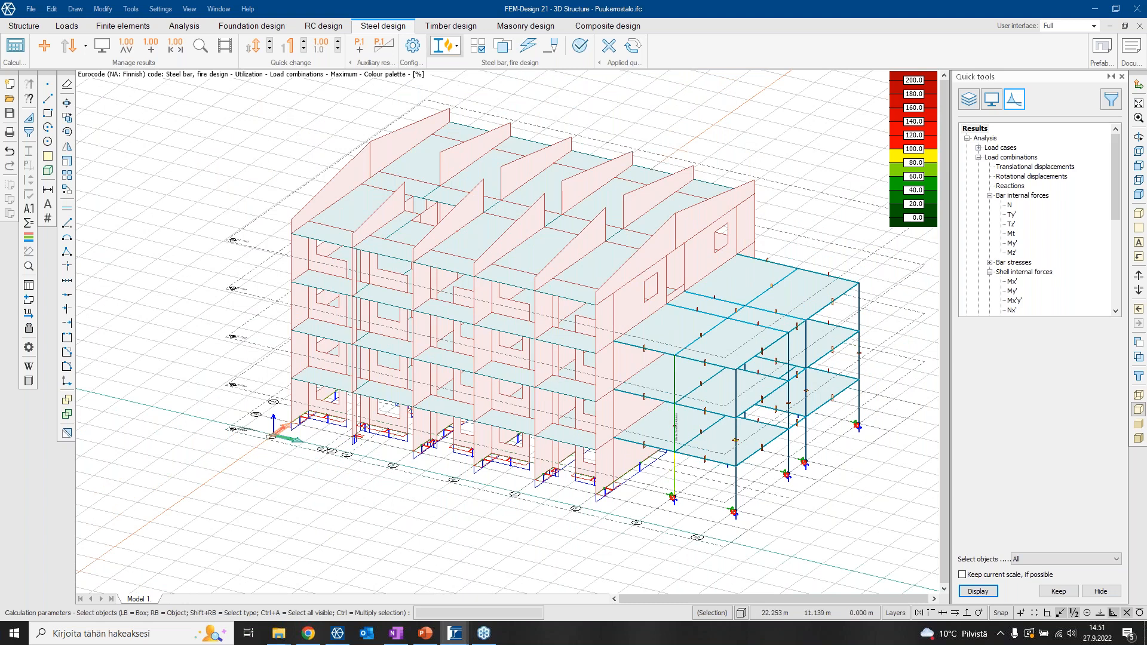
scroll(641, 423, up, 3)
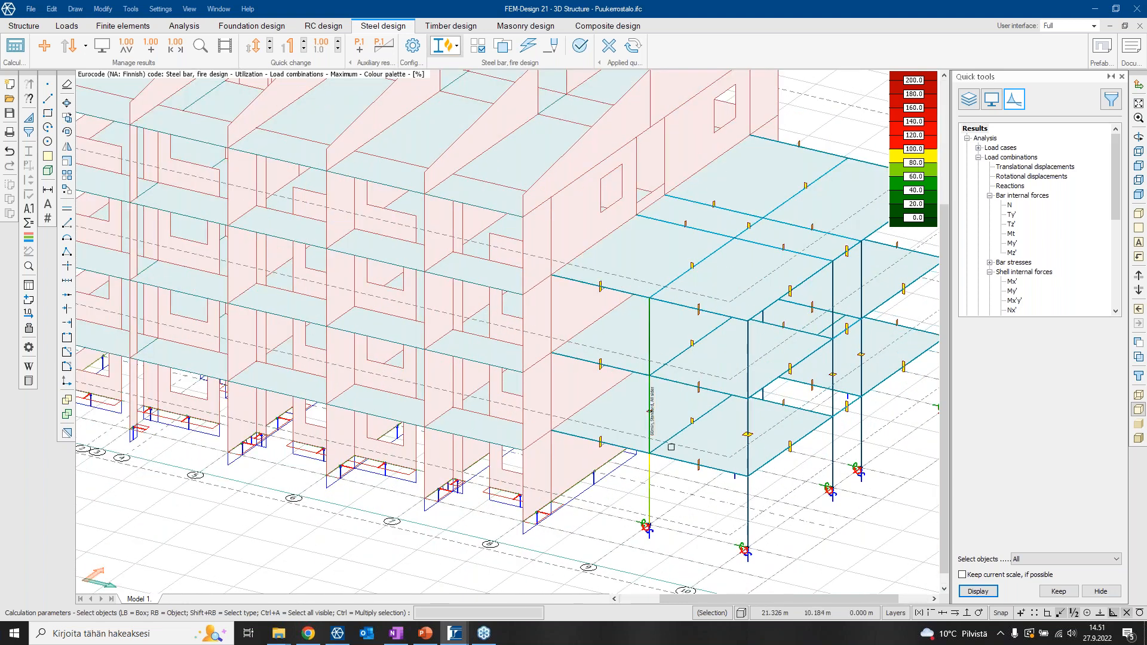
scroll(667, 447, up, 3)
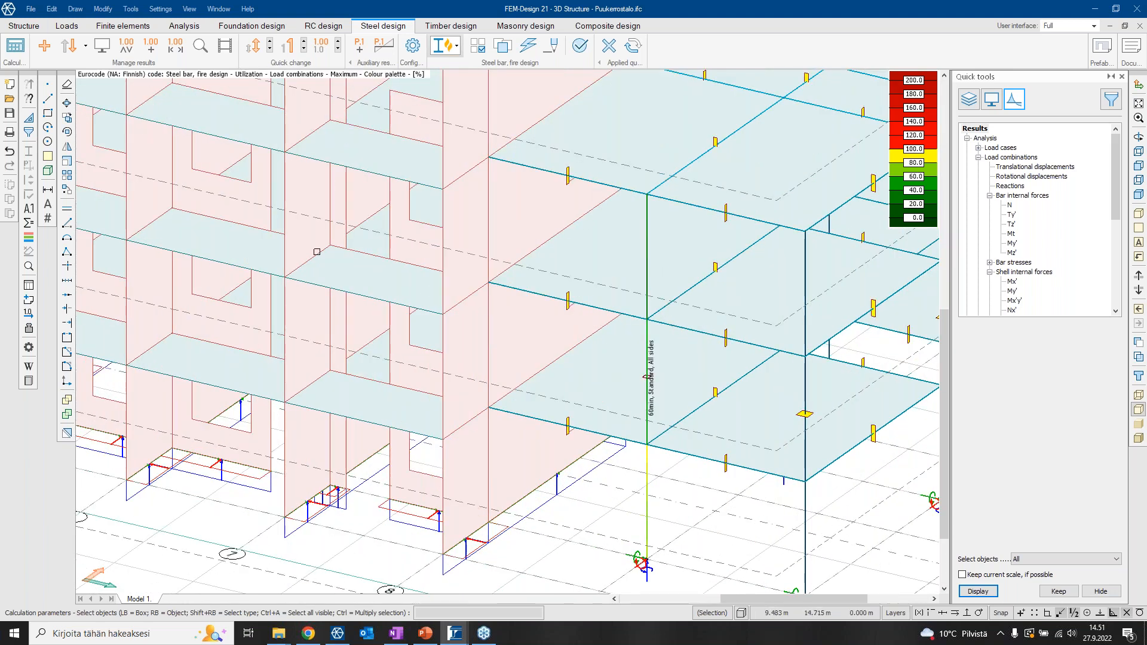
scroll(693, 451, down, 2)
middle_drag(741, 493, 555, 486)
scroll(559, 489, down, 2)
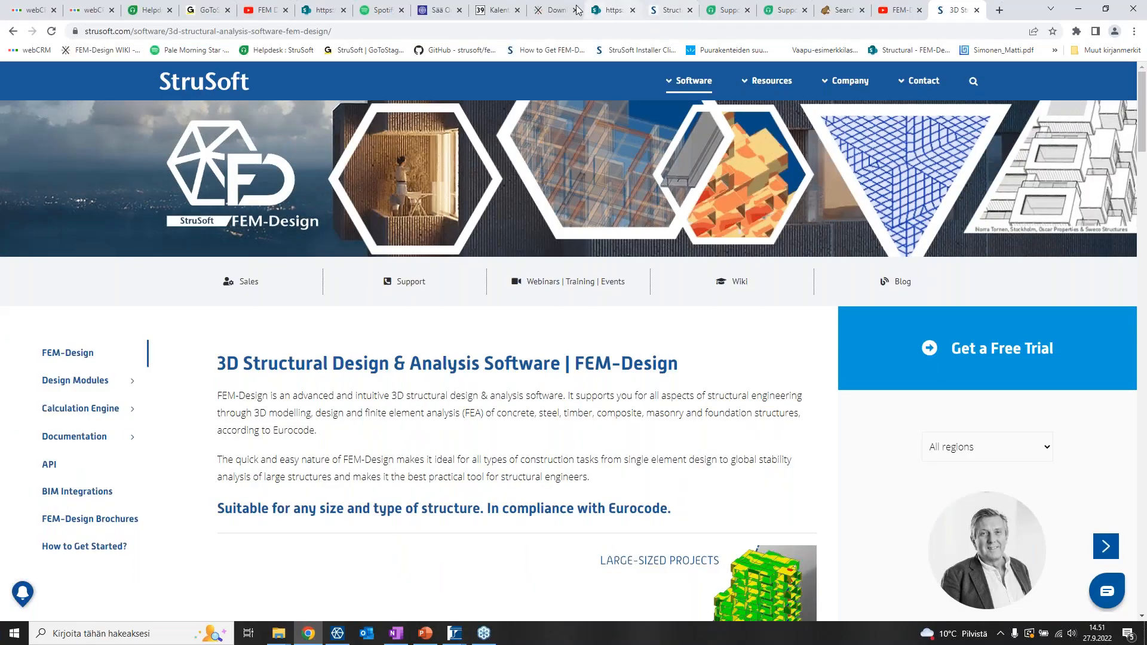
- Switch to the browser, open the training videos from the FEM-Design Wiki's Download Center, close that page and return to FEM-Design
click(552, 10)
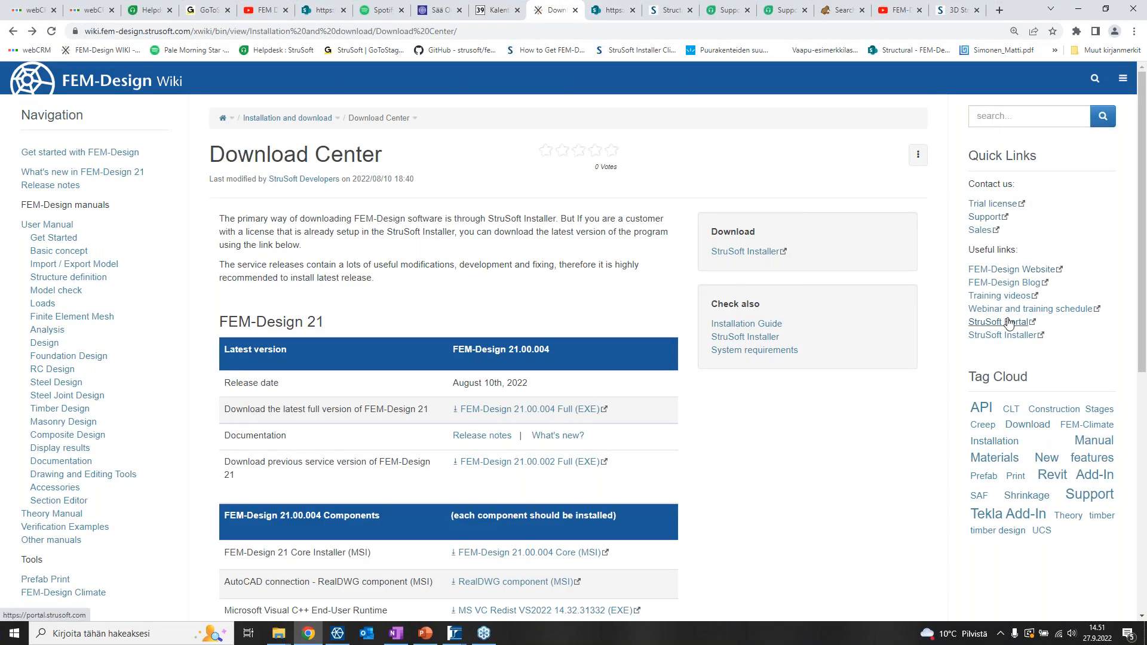
click(999, 295)
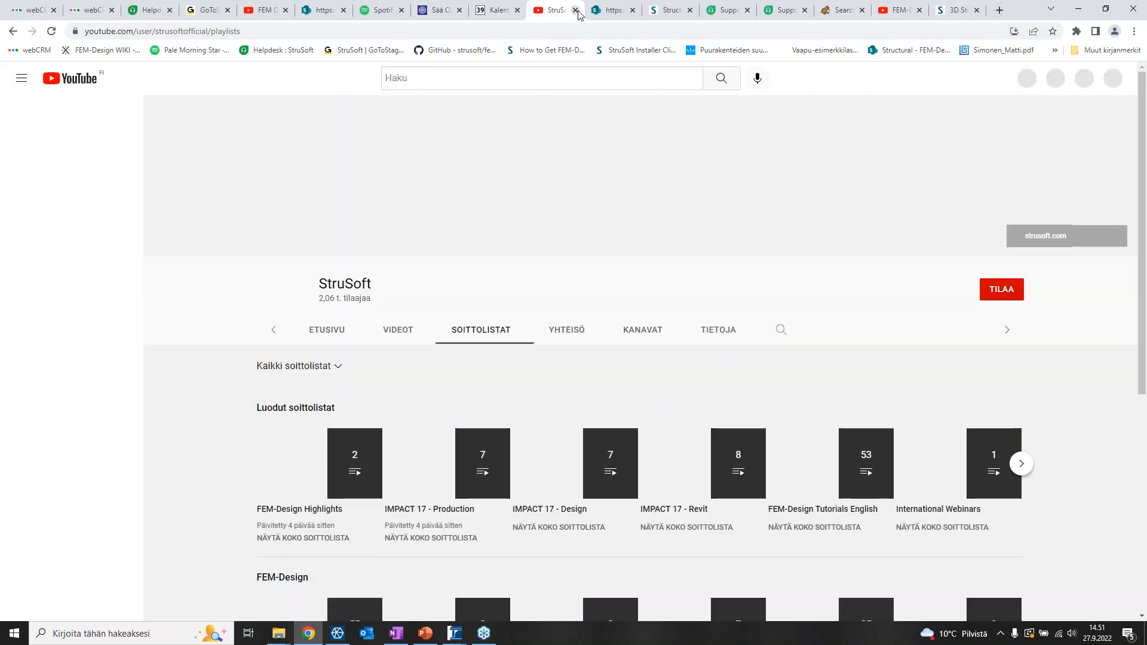
key(ctrl+w)
key(alt+Tab)
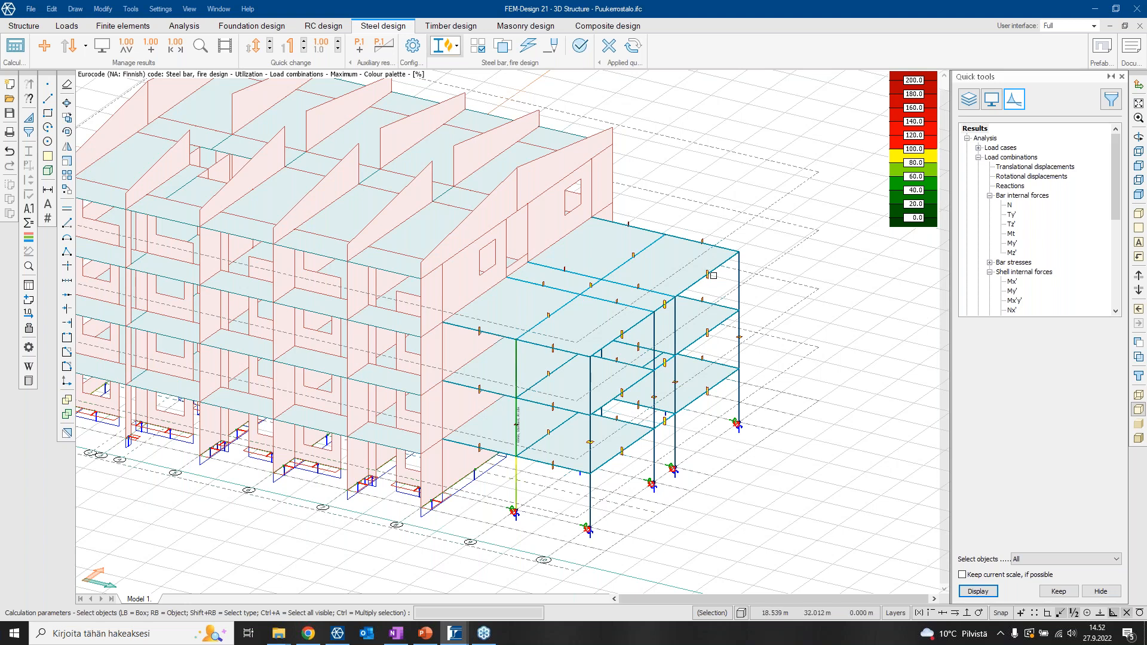
- Add a view of the whole building with the fire design utilization results to the documentation
scroll(713, 274, down, 3)
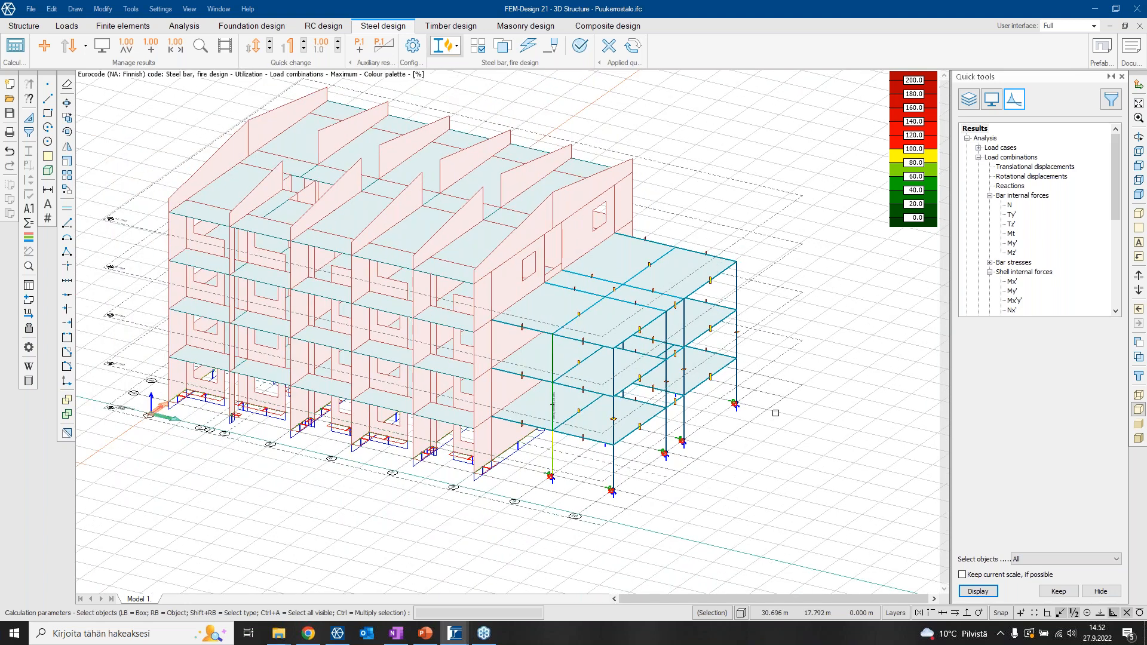
scroll(504, 435, down, 1)
middle_drag(524, 301, 573, 300)
scroll(420, 306, up, 1)
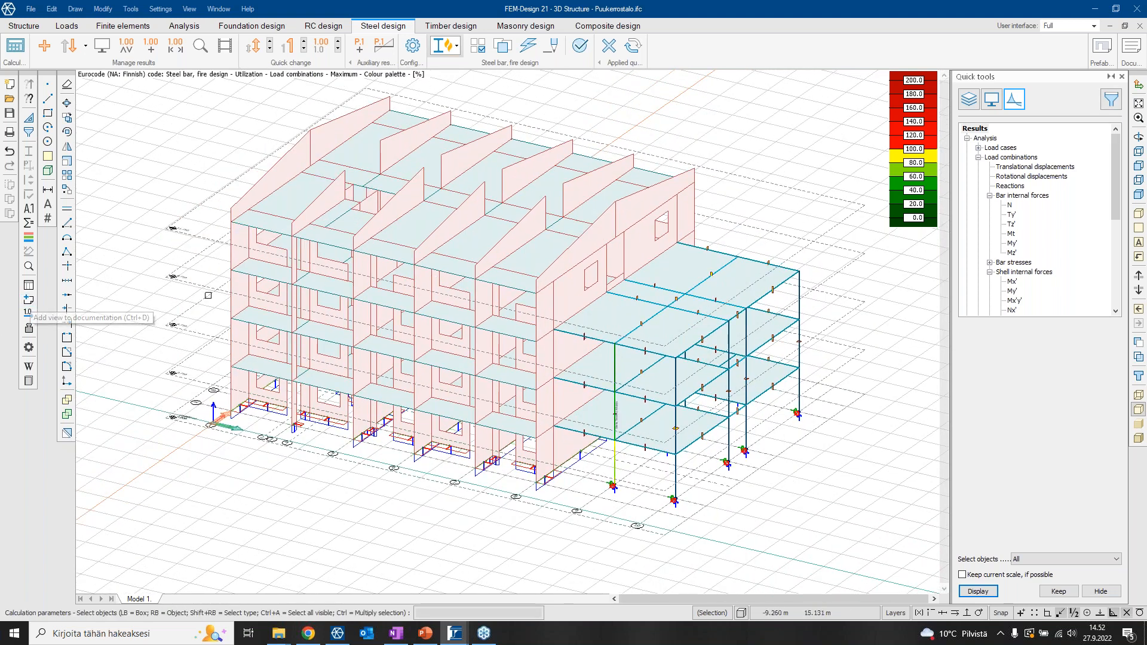
click(29, 300)
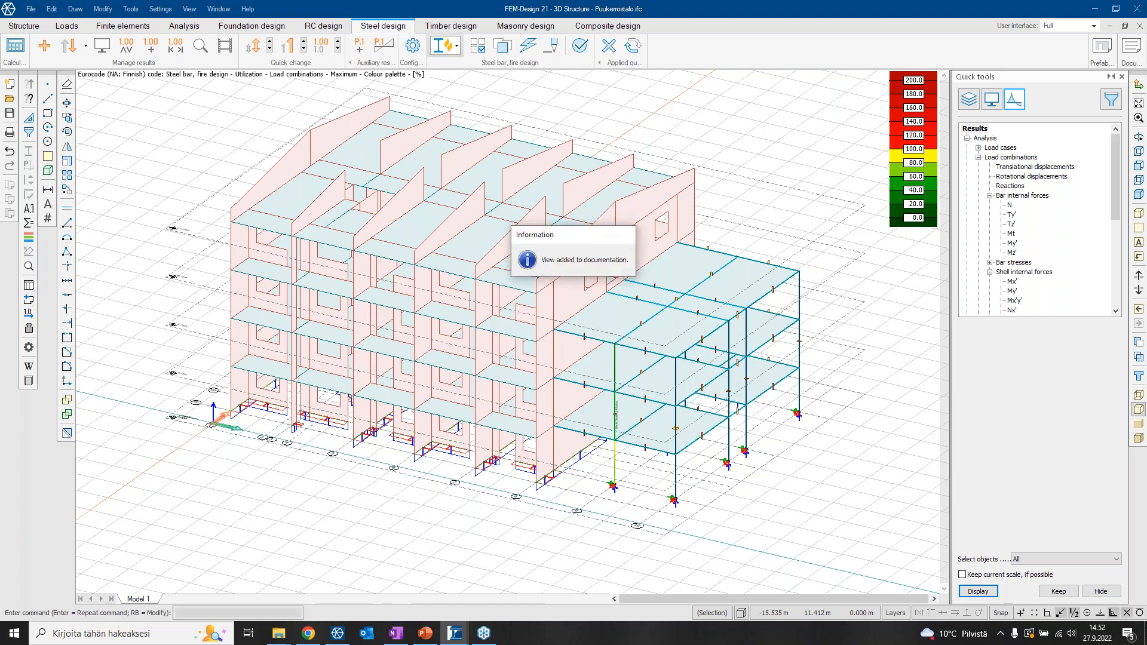
- Add the detailed fire design result of COLUMN.1.1 to the documentation and open the document
click(201, 47)
click(616, 462)
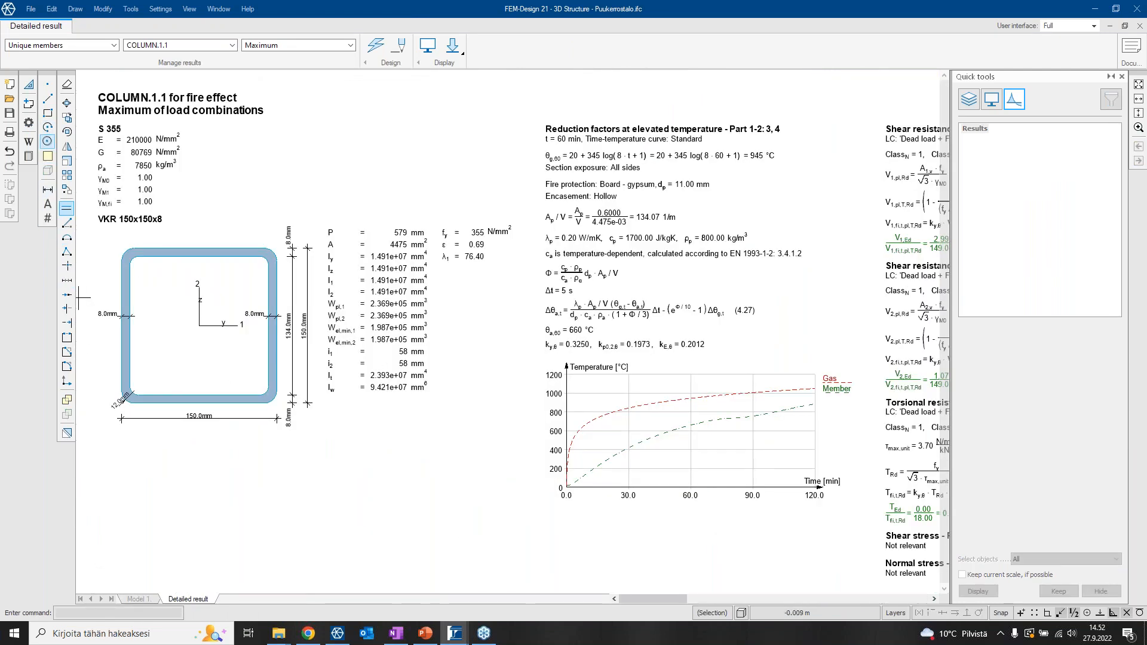
click(29, 104)
click(1131, 46)
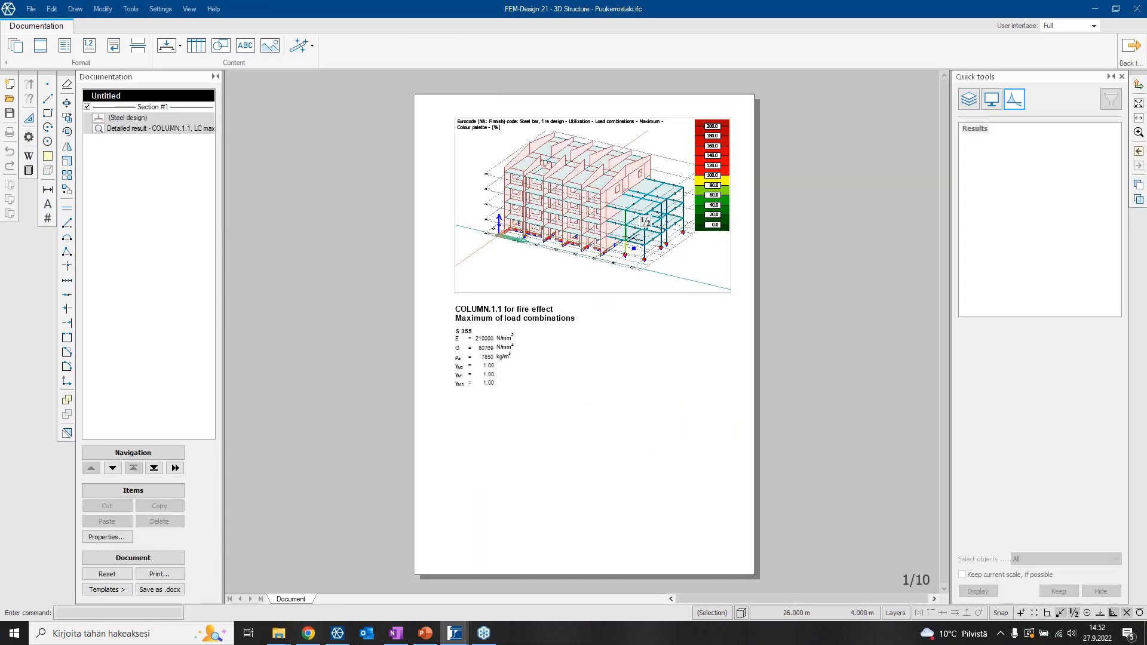
- Examine the documentation pages from the building view and column section data through the flexural and lateral torsional buckling checks
scroll(835, 254, up, 4)
middle_drag(835, 254, 857, 307)
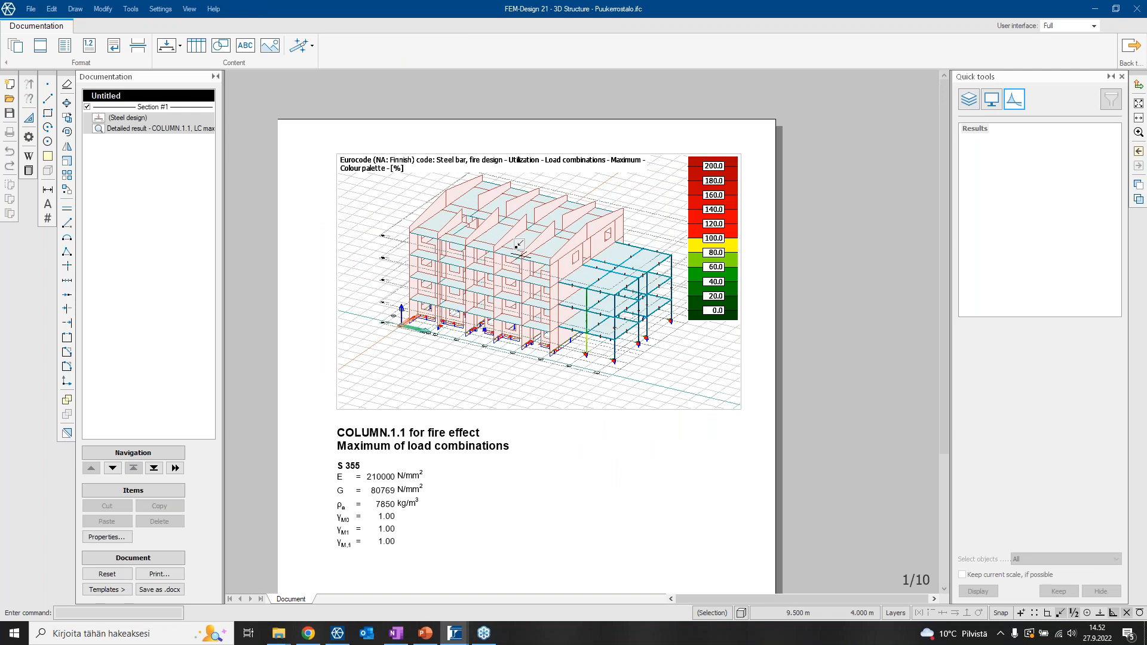
middle_drag(829, 383, 879, 321)
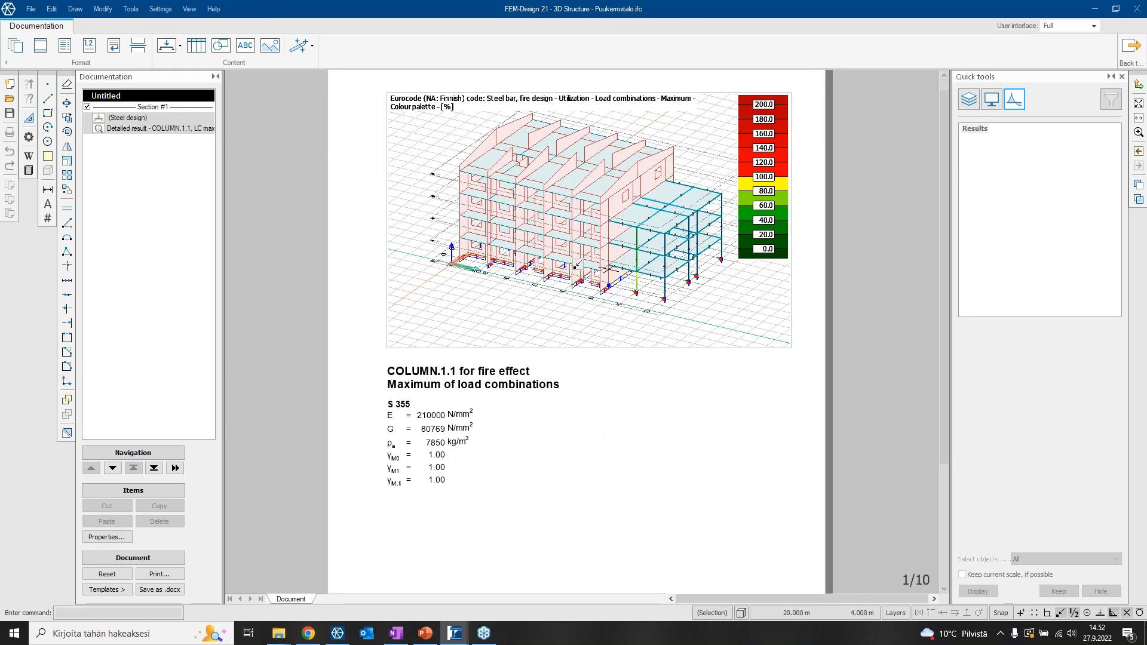
click(134, 129)
click(129, 119)
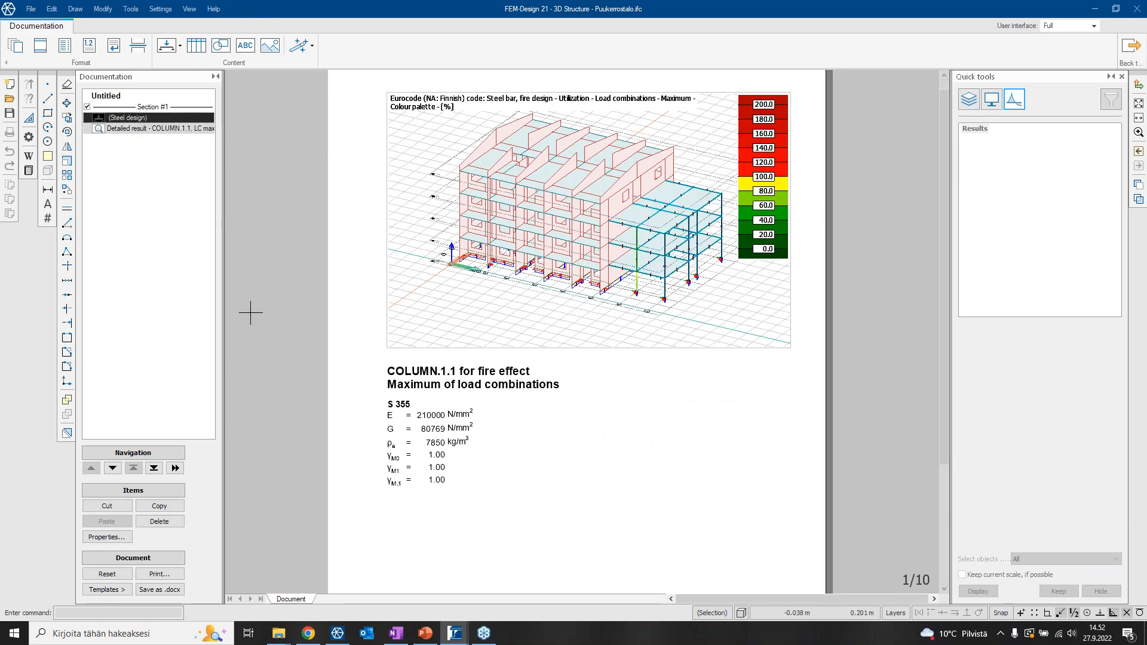
click(113, 468)
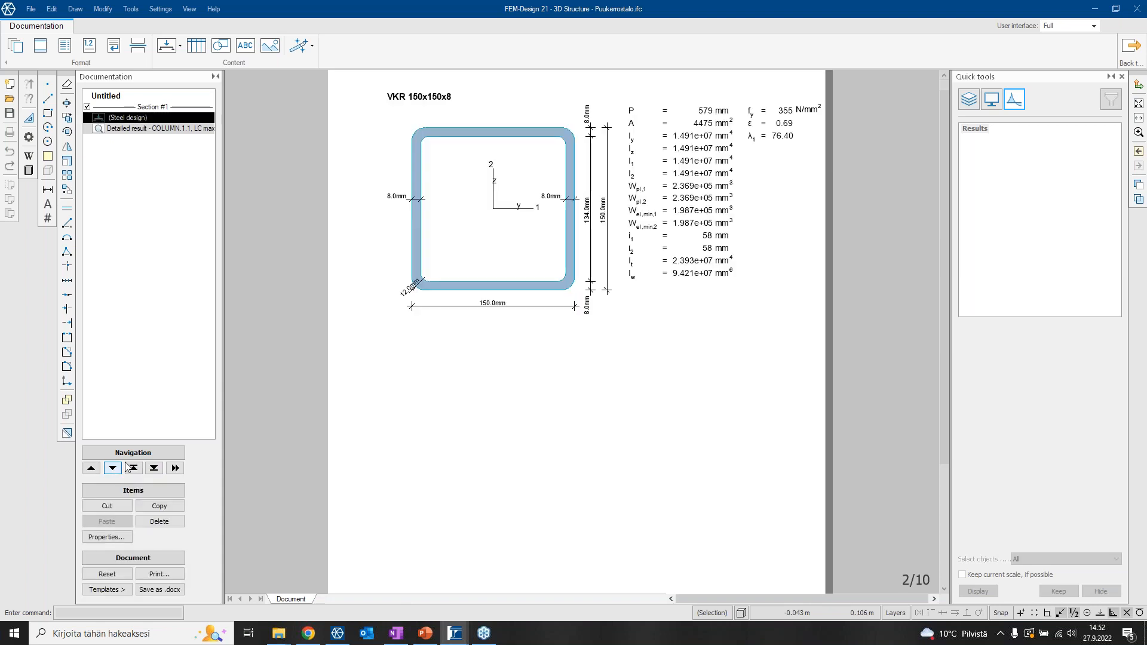
click(112, 468)
click(112, 468)
click(112, 468)
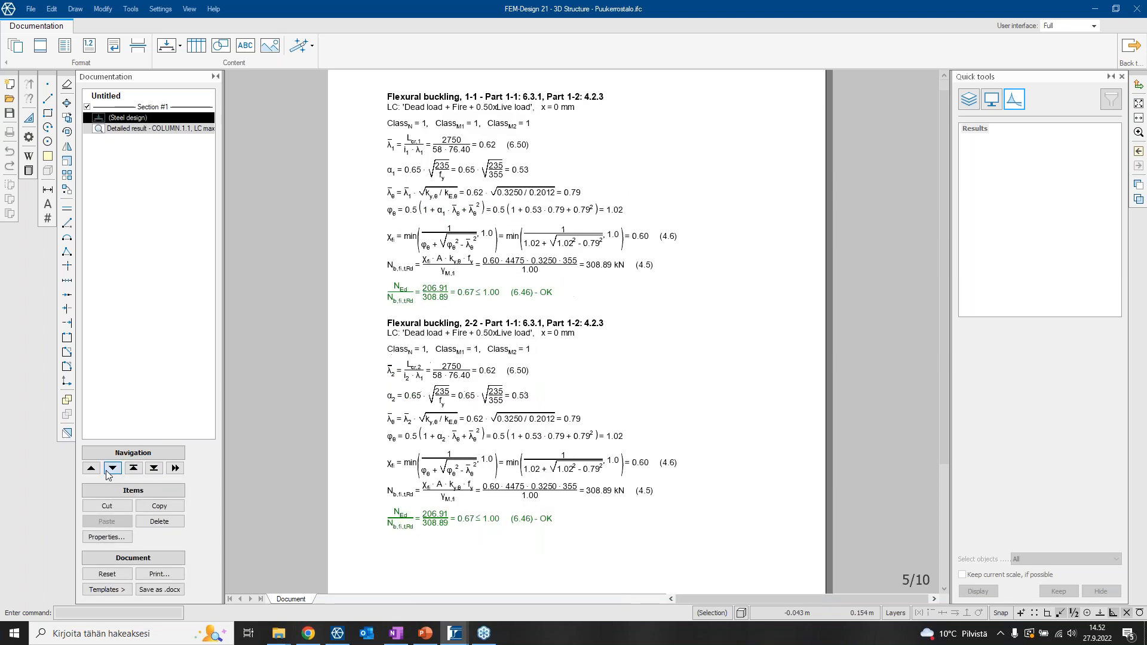
click(112, 468)
click(112, 468)
click(113, 468)
scroll(236, 418, down, 1)
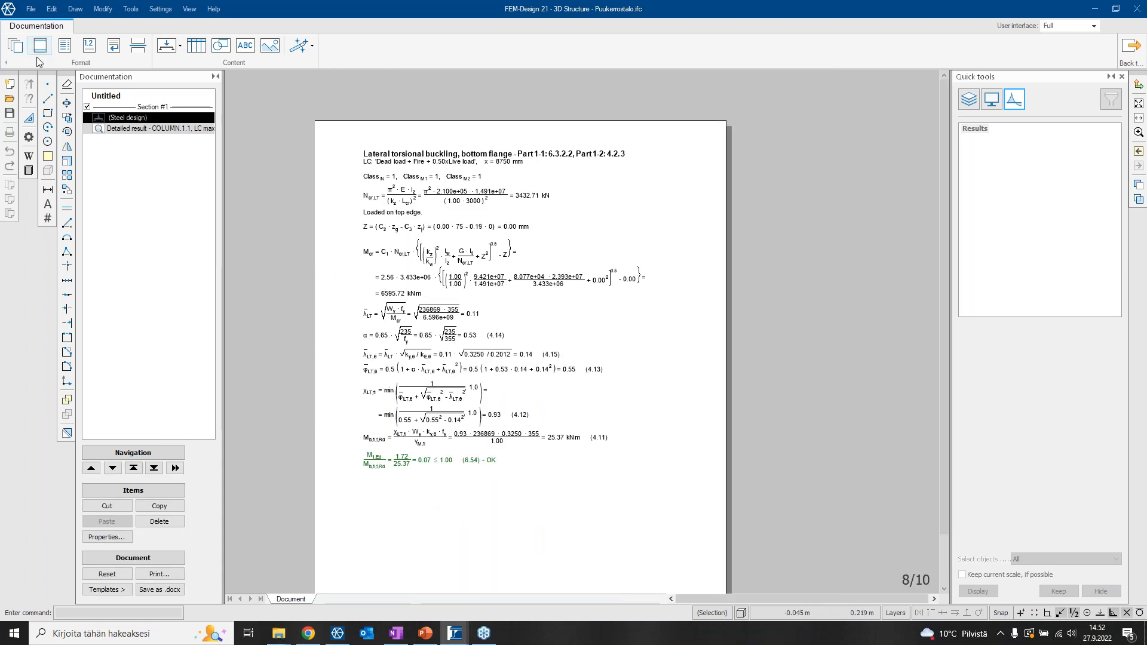
- Insert a new A4 portrait section between the steel design view and the detailed result of COLUMN.1.1
click(18, 51)
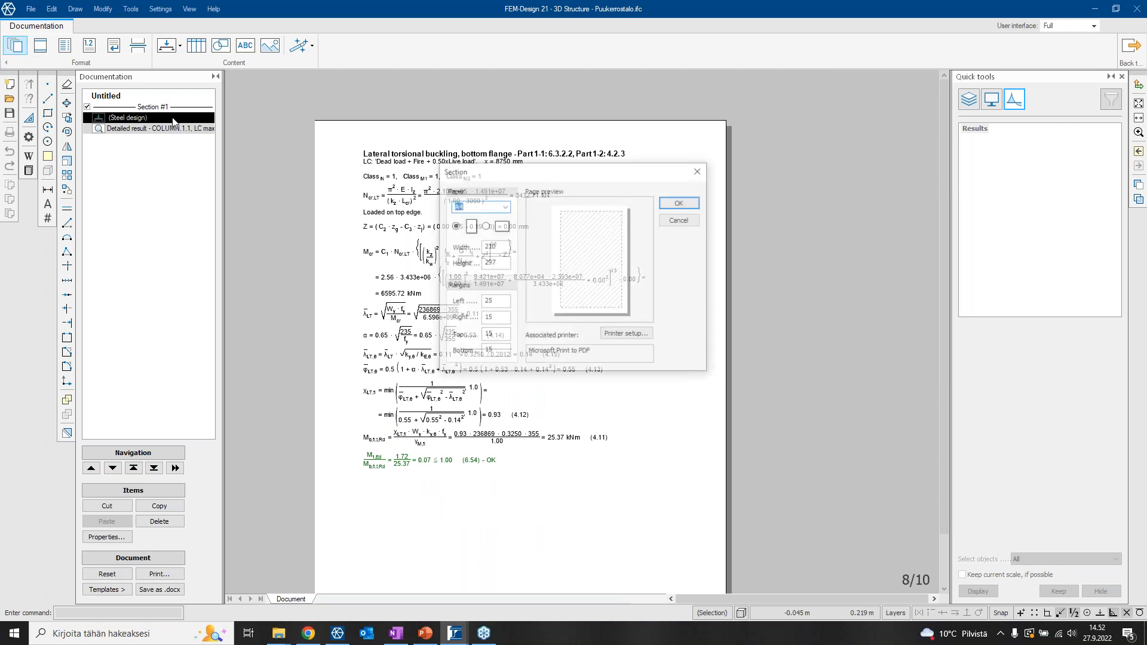
click(690, 216)
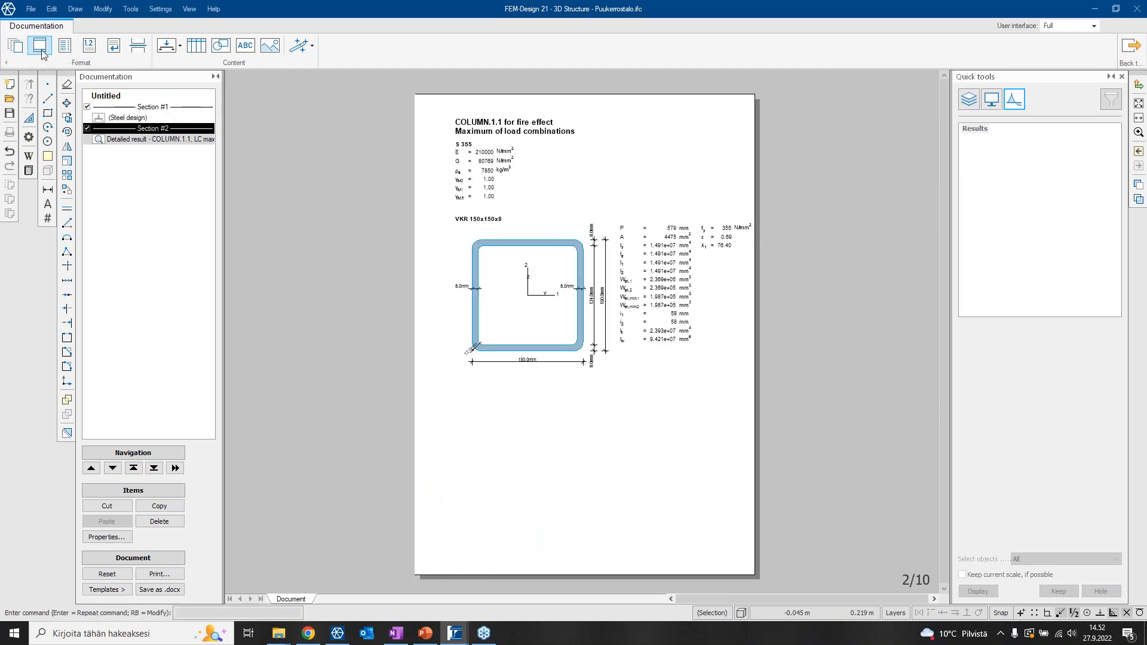
click(42, 53)
click(859, 176)
- Place the coverpage_a4_en title block on the first page of Section #1, aligned to the page's lower-left corner
click(158, 117)
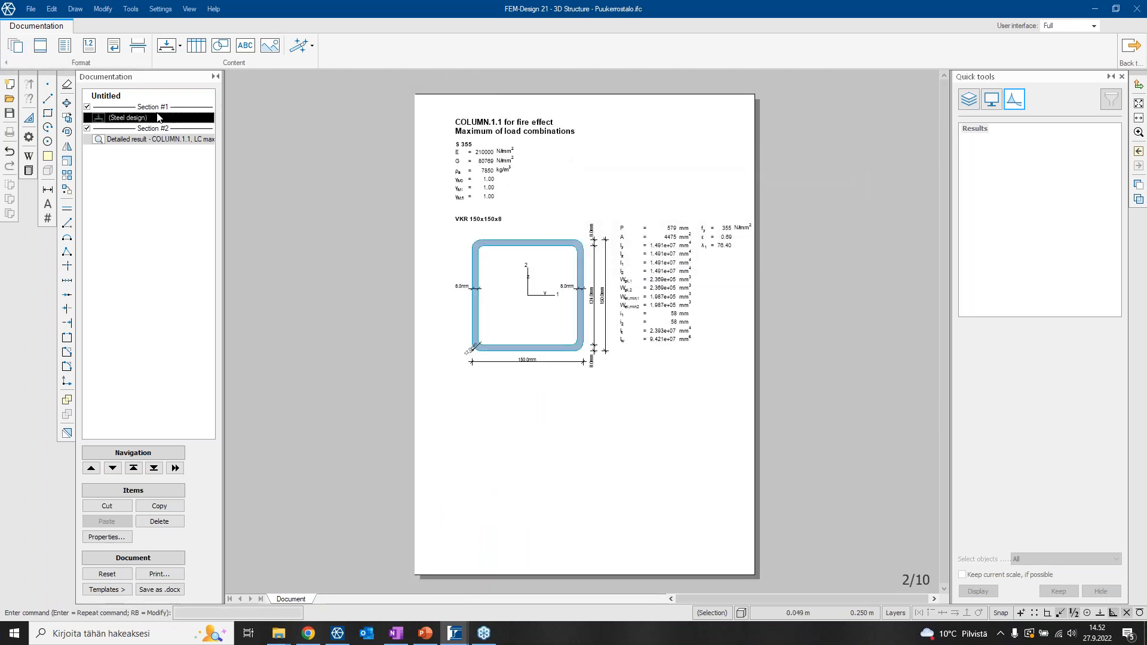
click(159, 109)
click(40, 45)
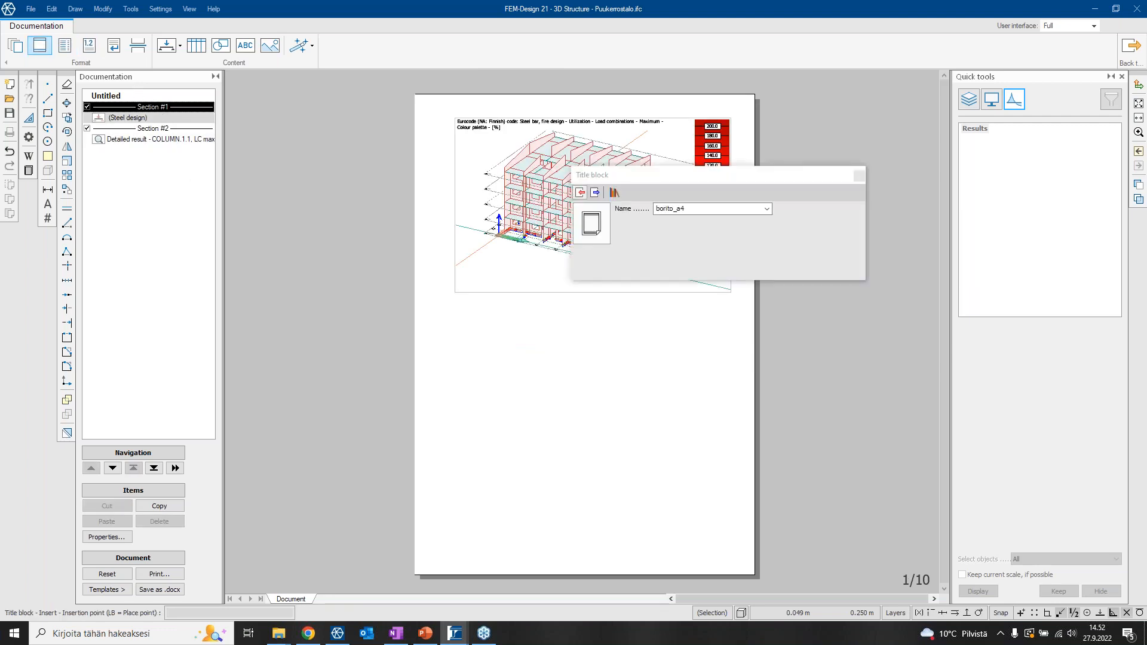
click(766, 209)
click(686, 228)
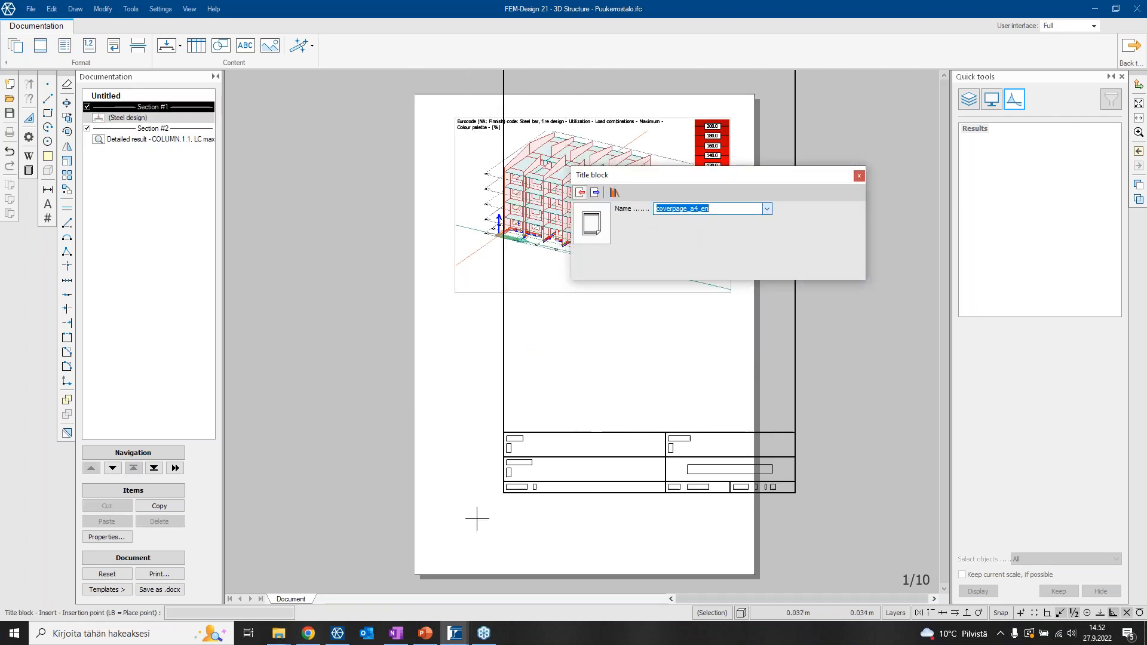
click(415, 574)
scroll(480, 515, up, 2)
key(Escape)
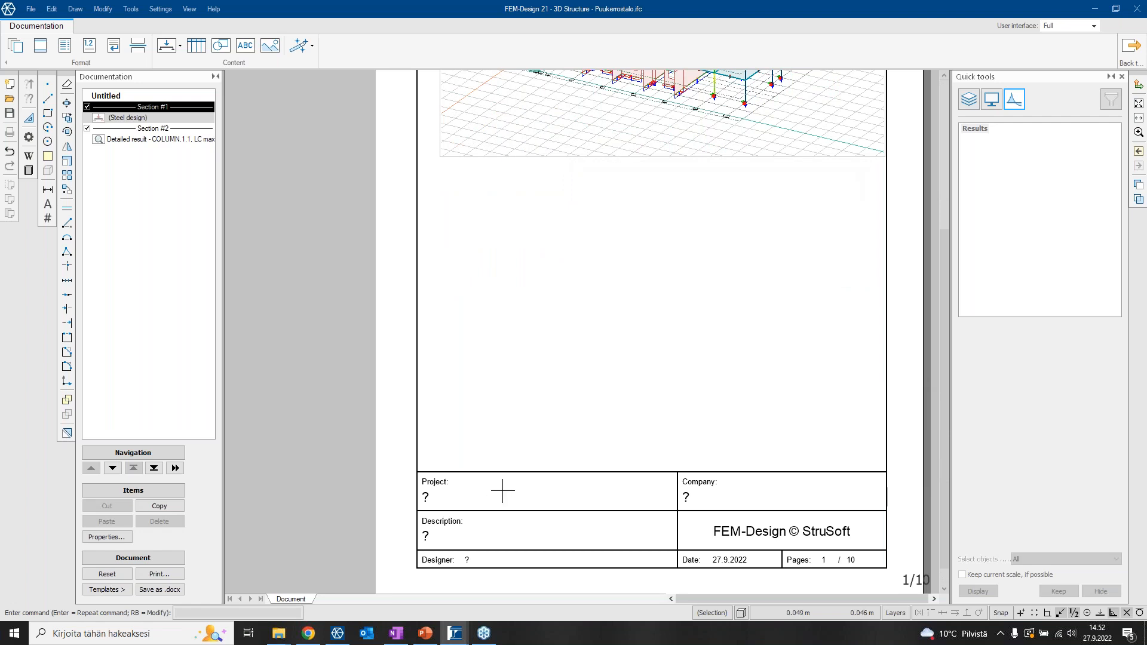
middle_drag(504, 488, 448, 462)
scroll(433, 493, down, 1)
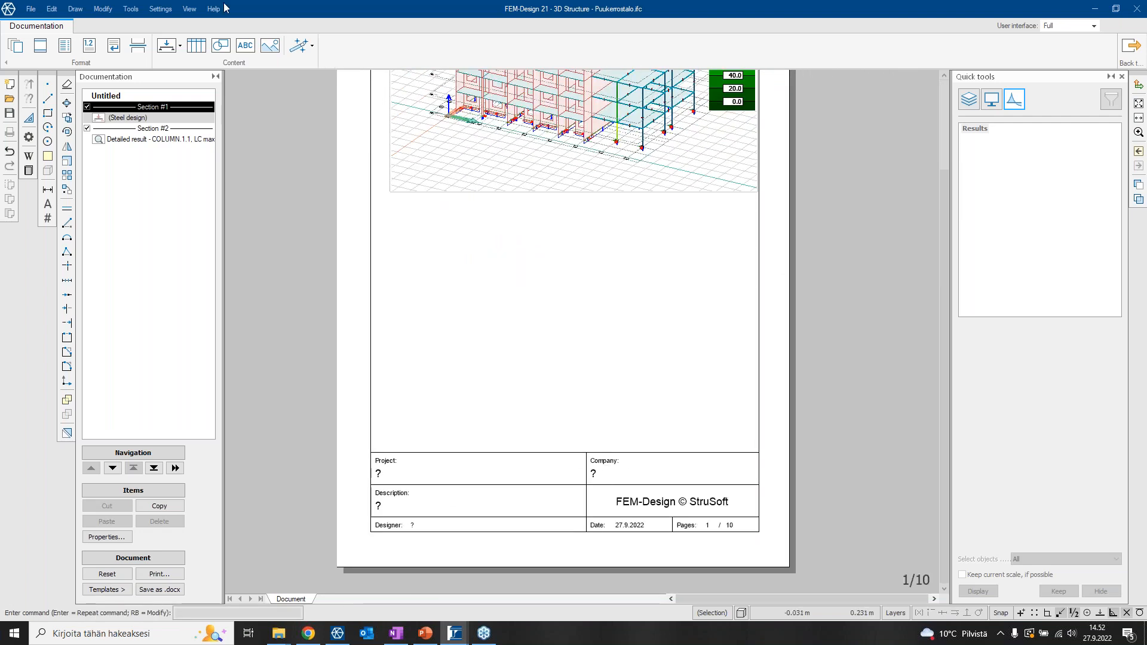
- In the drawing title settings, enter Webinar as project, Webianr model as description and the designer's name, and check the title block
click(160, 9)
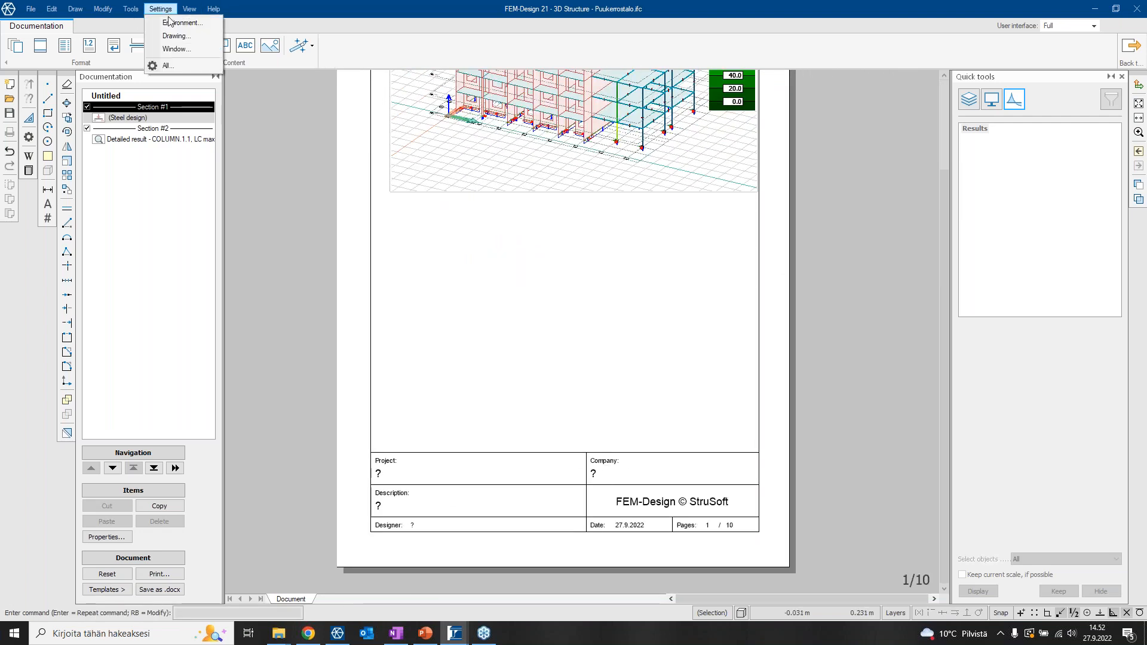
click(173, 22)
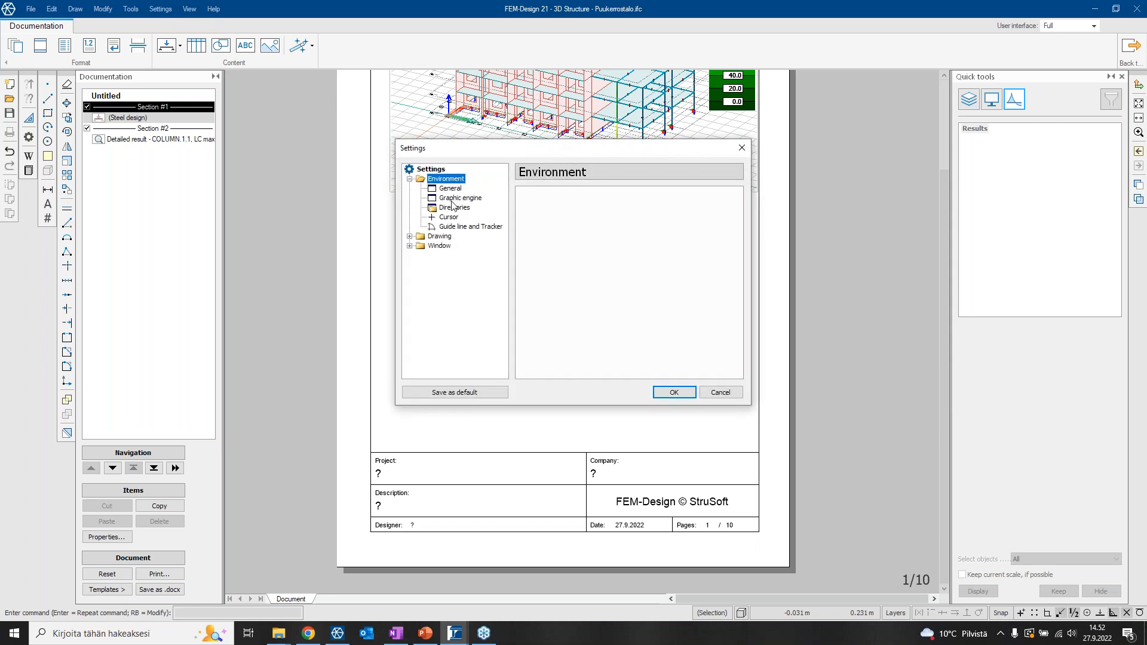
click(410, 236)
click(445, 246)
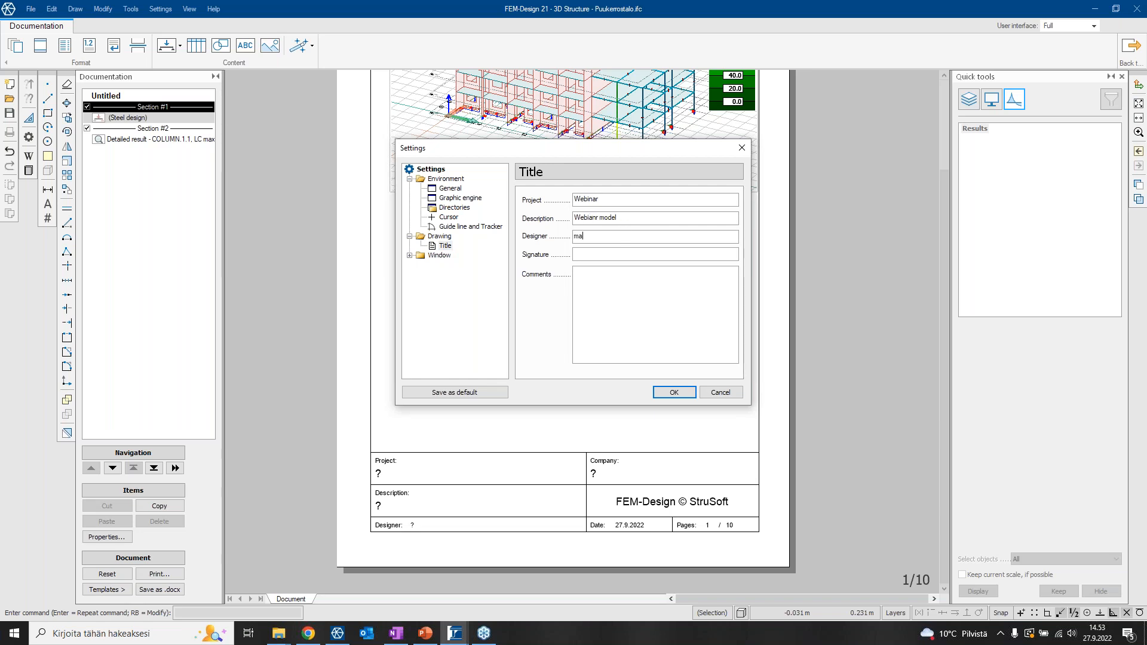
text(mami)
click(674, 392)
scroll(460, 508, up, 1)
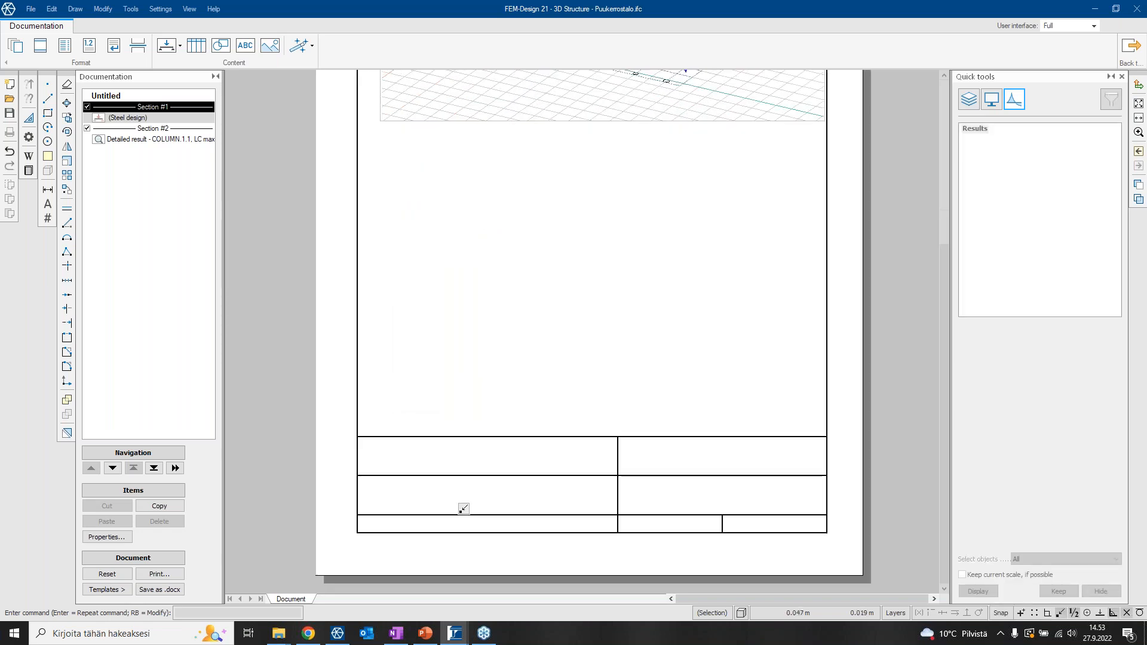
scroll(593, 507, down, 1)
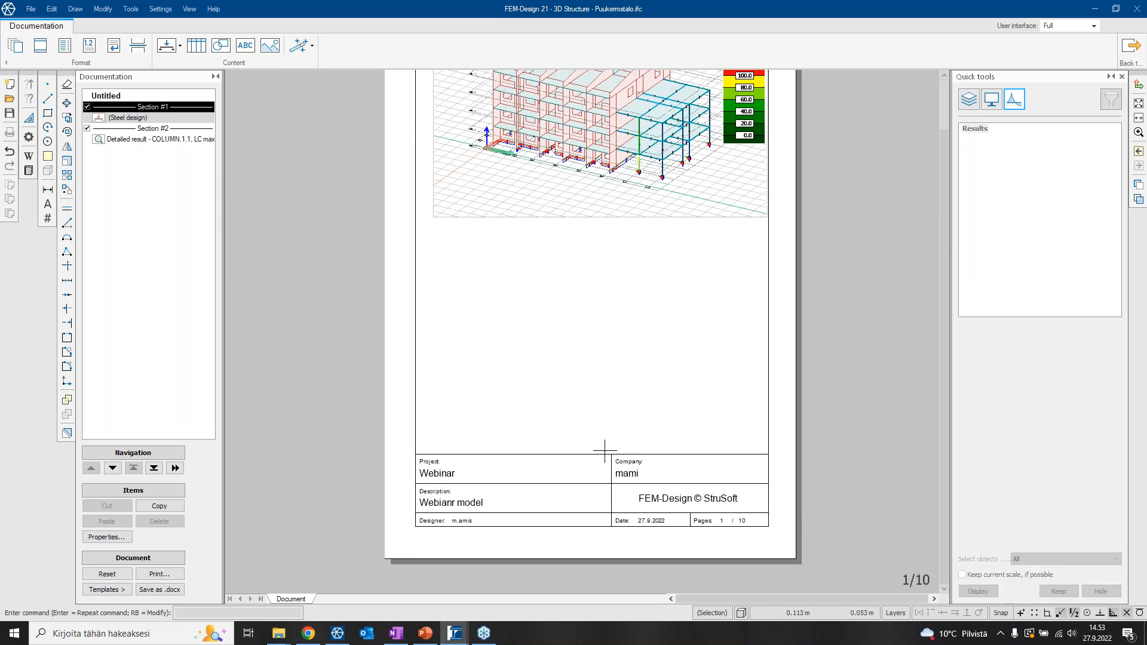
scroll(743, 398, down, 2)
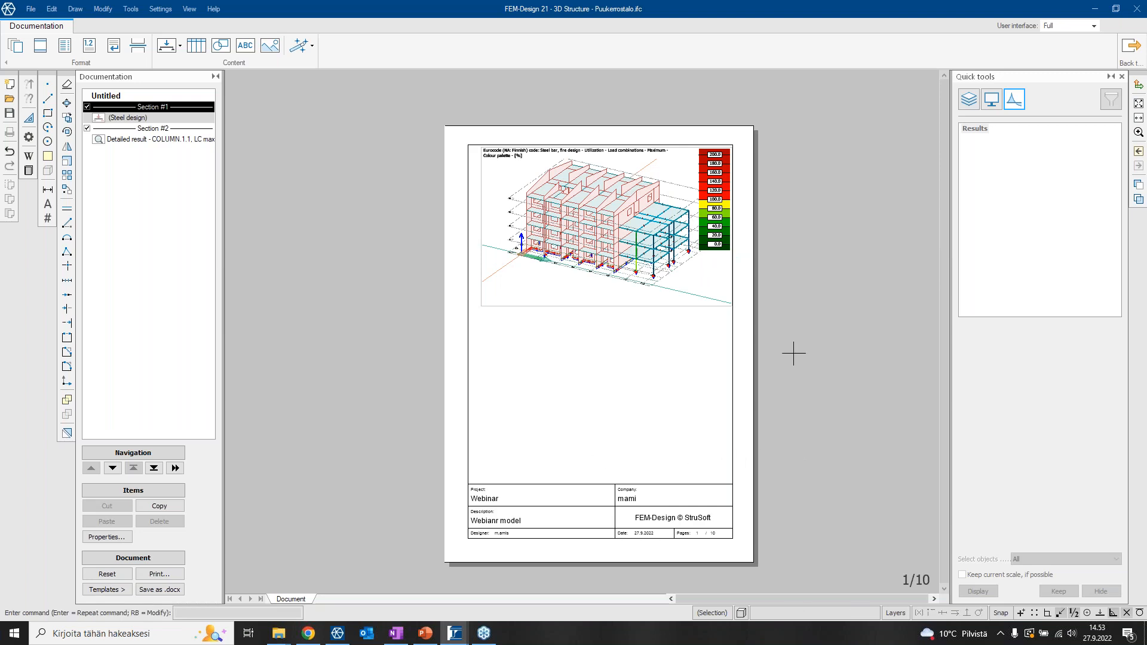
- Leave the documentation, look through the FEM-Design Tutorials English playlist on YouTube in the browser, and return to FEM-Design
click(1133, 62)
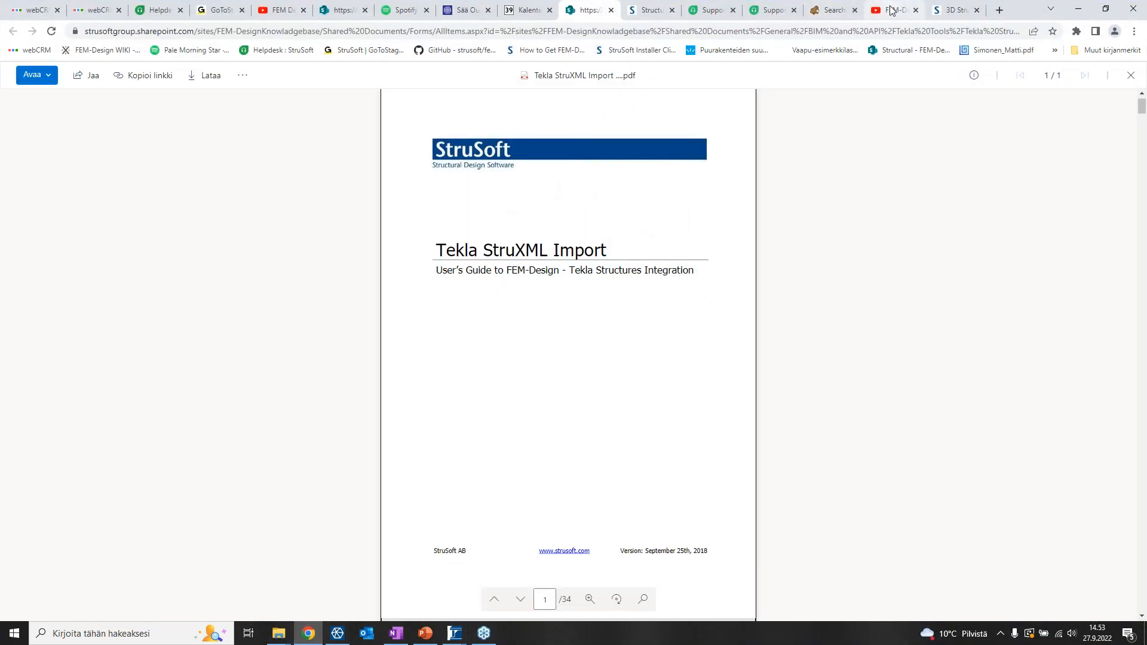
click(892, 10)
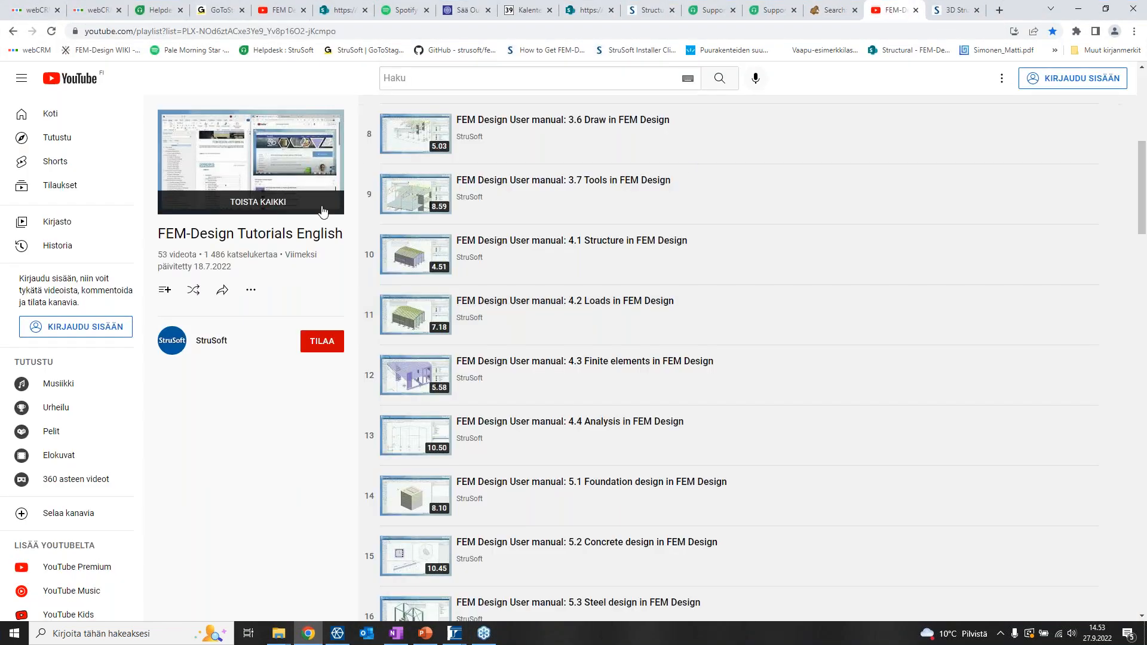
scroll(537, 389, down, 20)
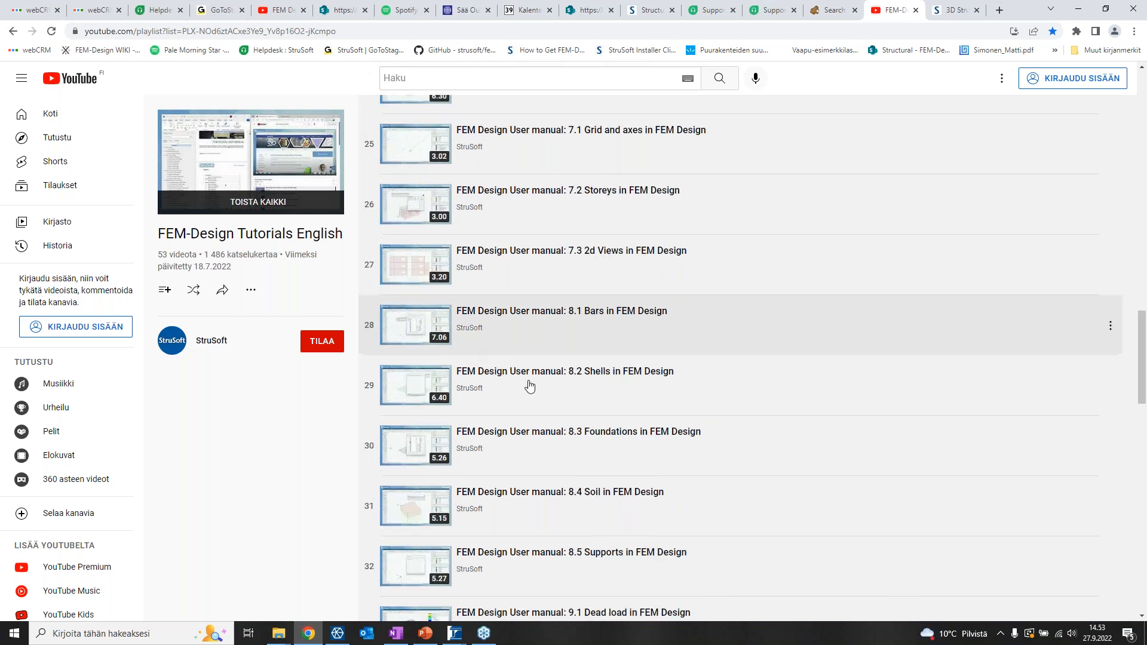
scroll(560, 399, down, 4)
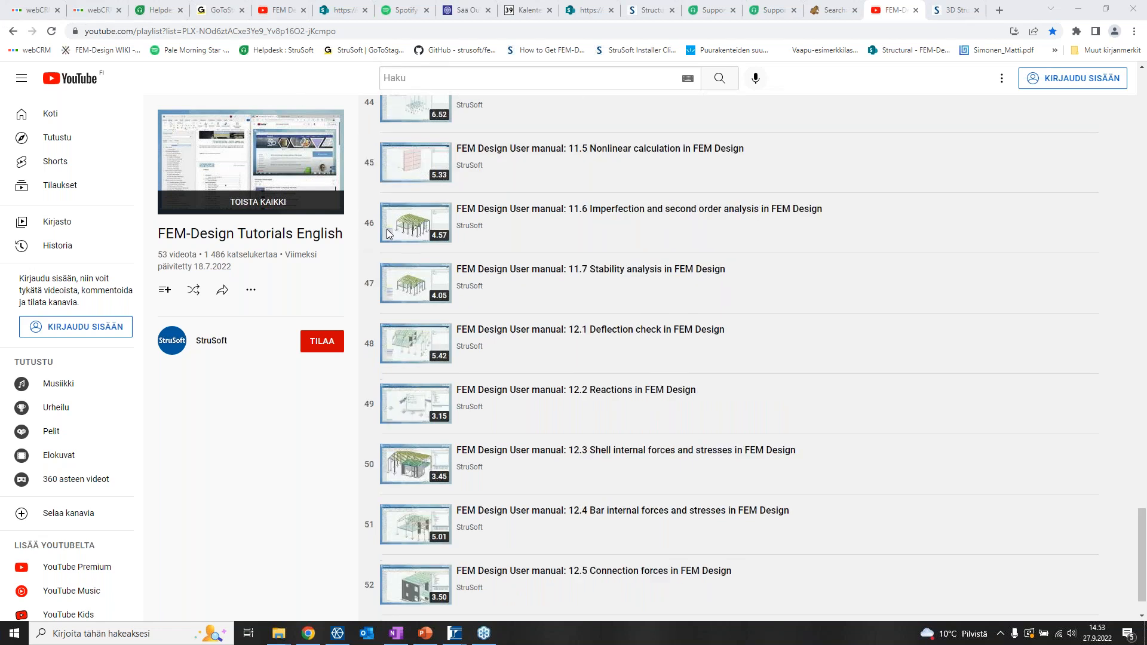
scroll(386, 228, up, 20)
scroll(283, 231, up, 11)
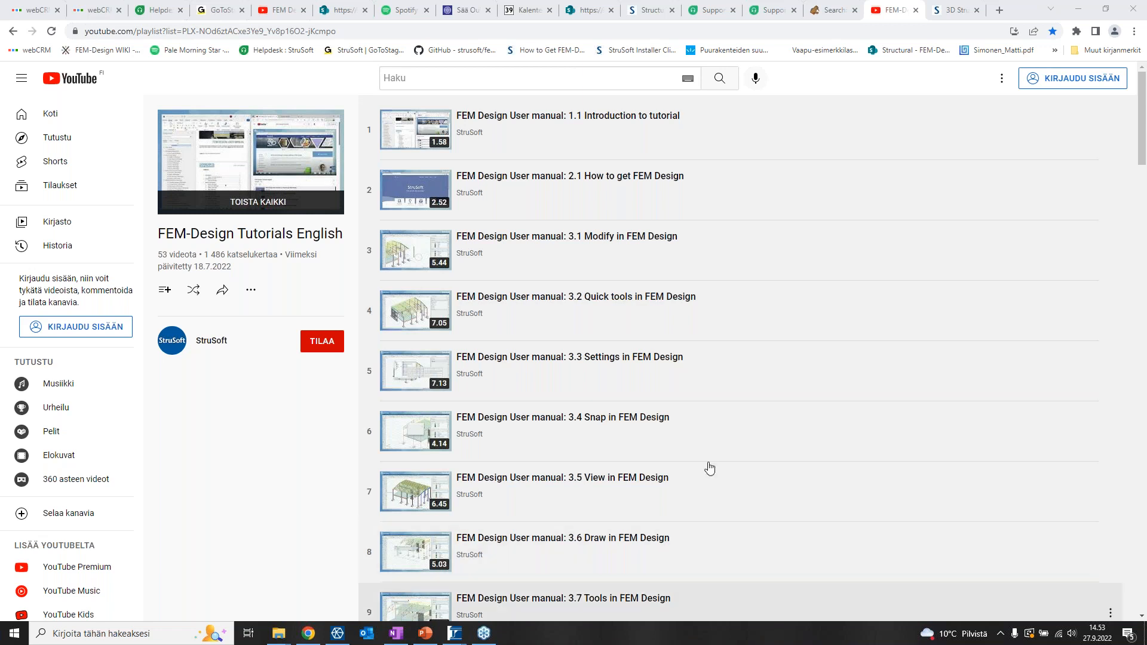
click(466, 637)
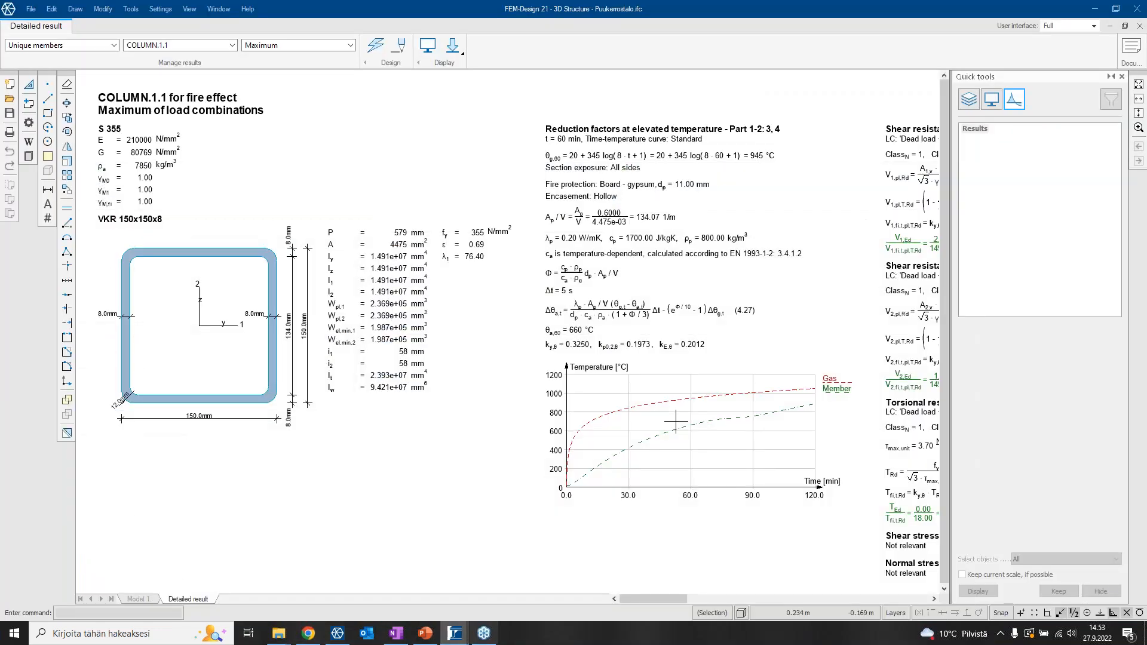
- Reopen the documentation and replace the FEM-Design © StruSoft text in the cover page's title block with Strusoft Finland
click(1131, 49)
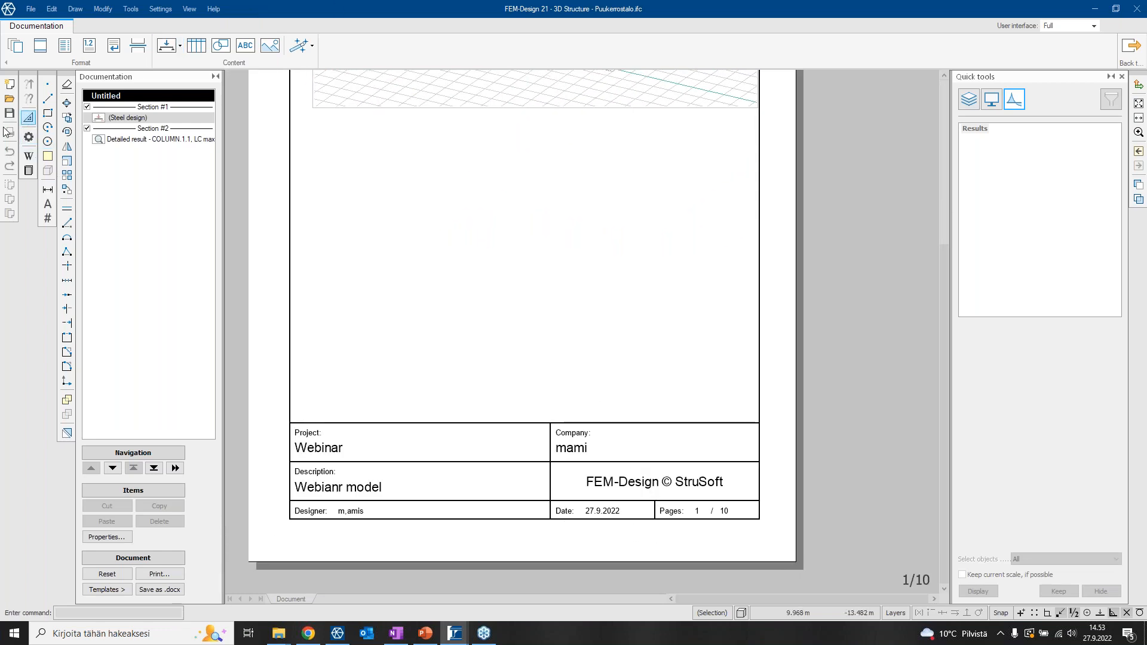
click(48, 204)
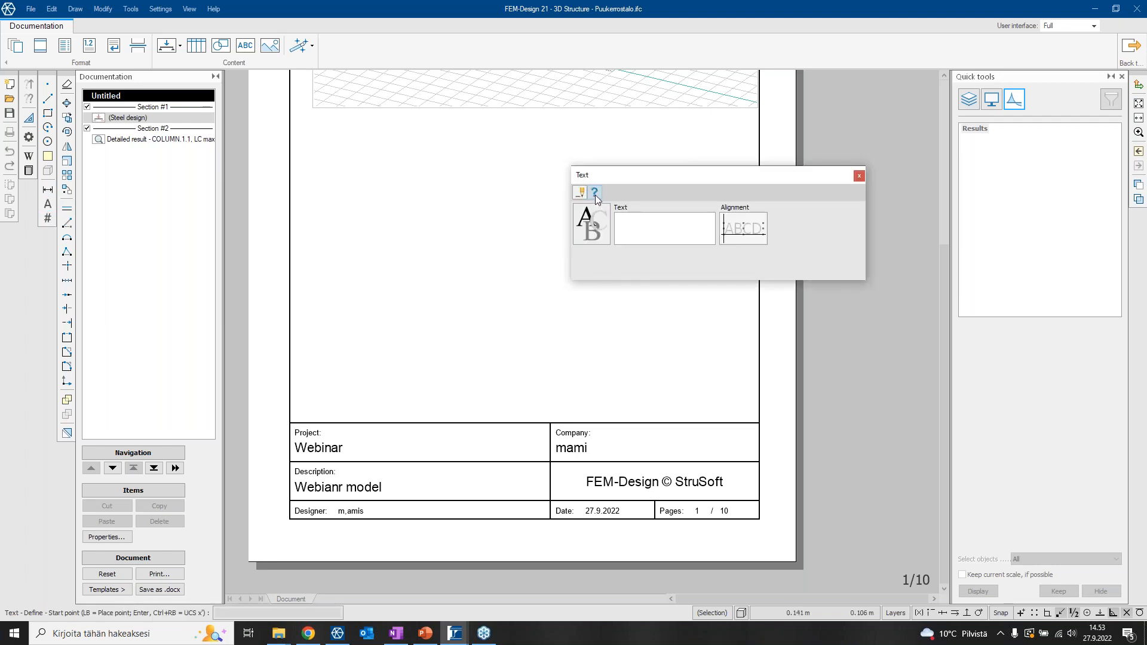
click(596, 194)
click(634, 484)
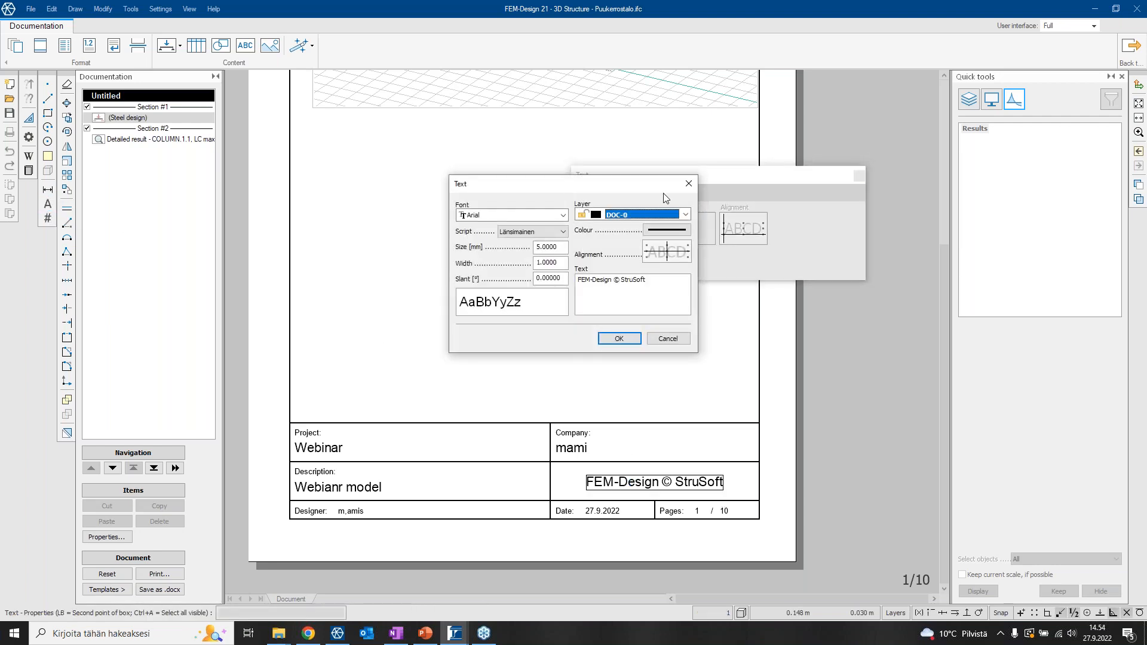
key(ctrl)
drag(566, 314, 421, 309)
text(Strusoft Finland)
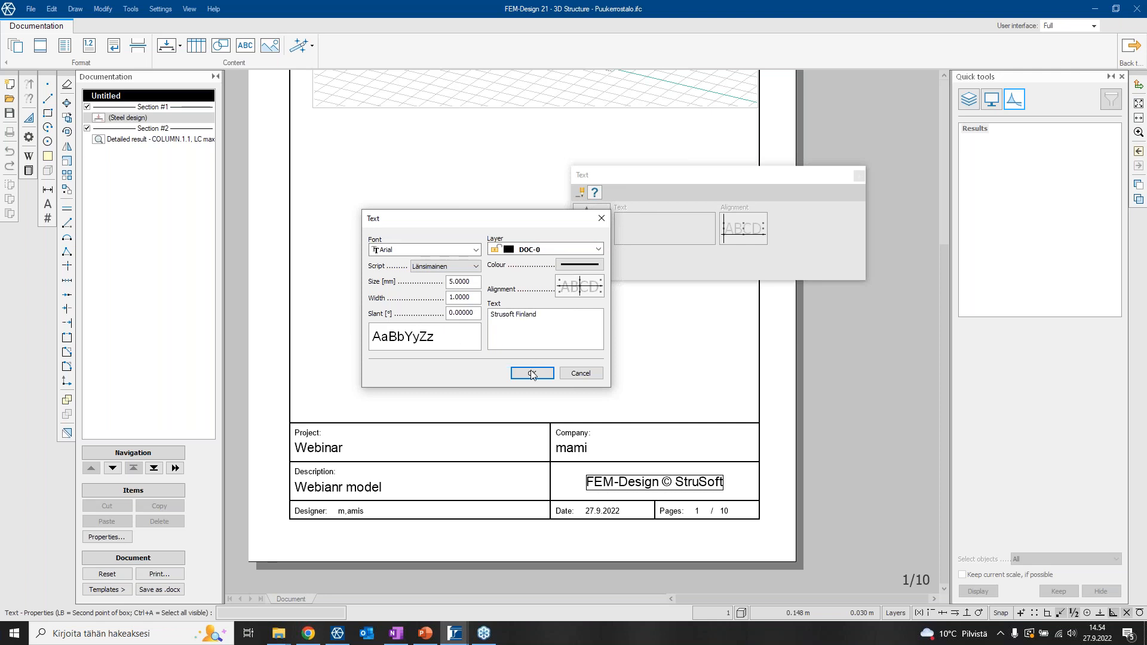
click(532, 374)
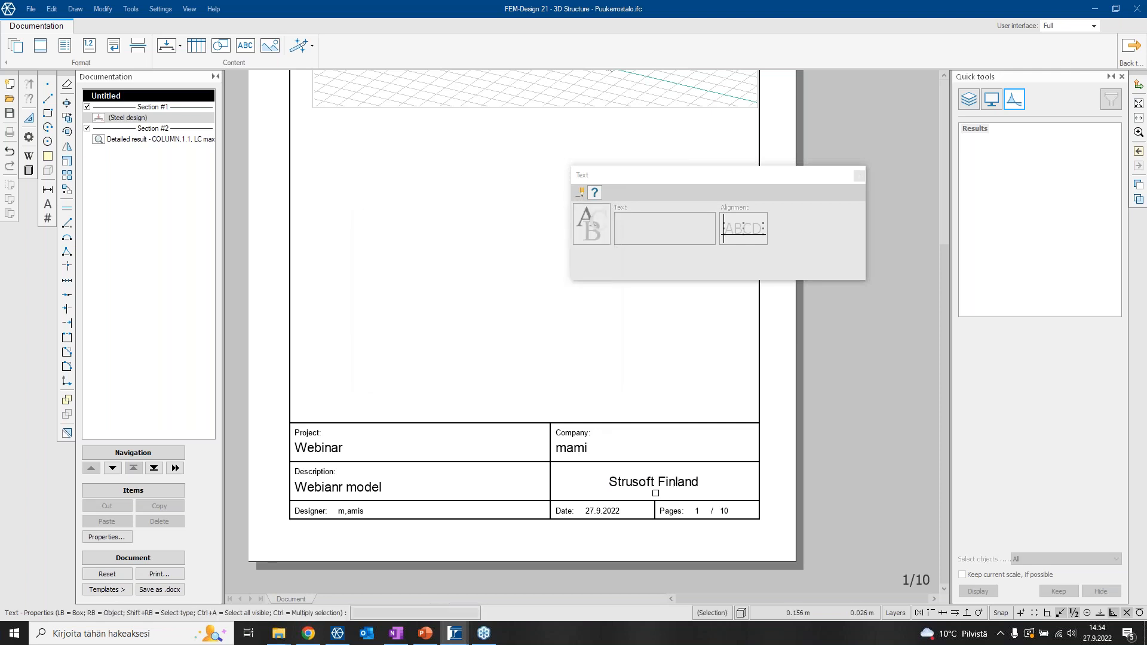
scroll(660, 492, up, 3)
scroll(466, 392, down, 2)
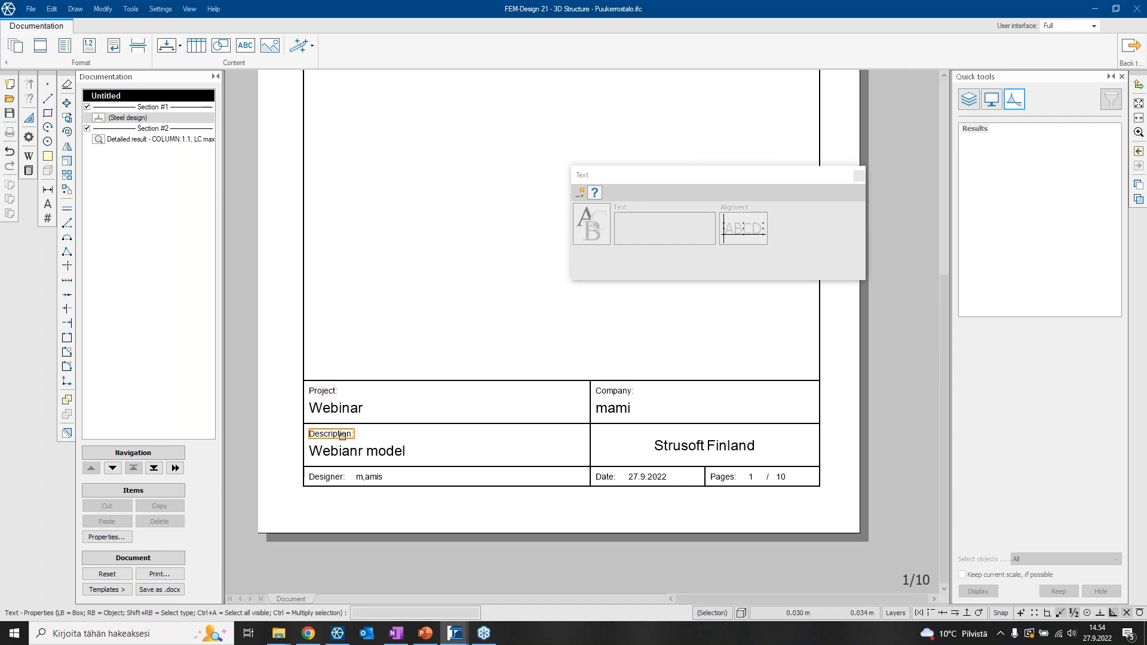
scroll(342, 436, down, 2)
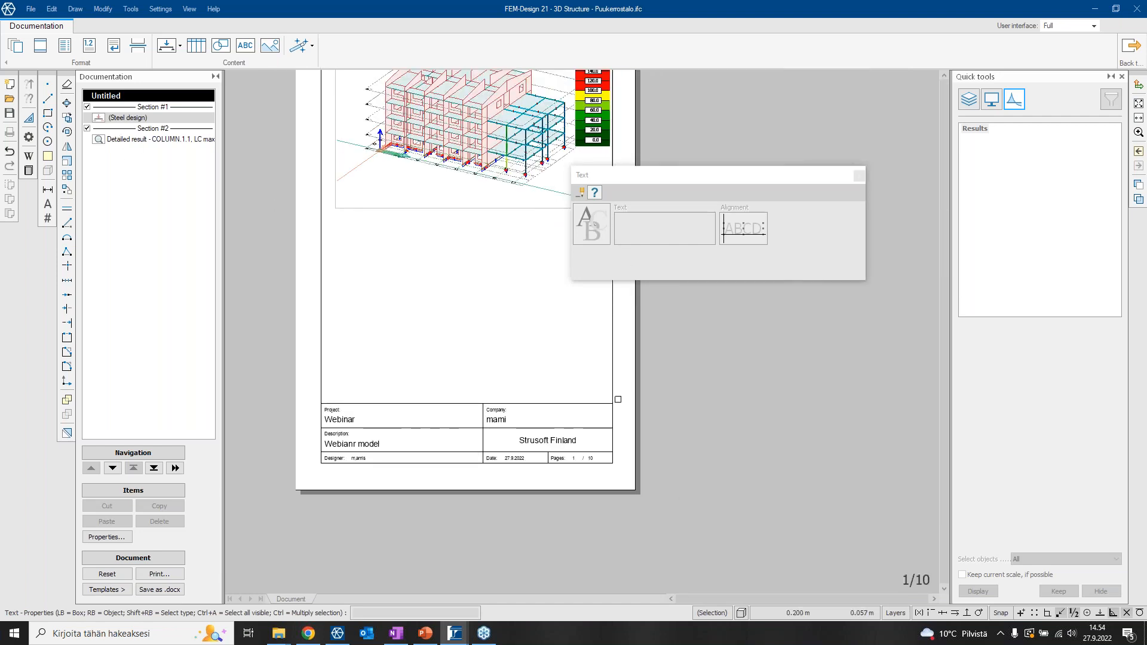
scroll(619, 386, up, 1)
key(Escape)
- Place the custom OMA title block with Finnish labels beside the first page, inspect it and return to the model
click(42, 48)
click(767, 208)
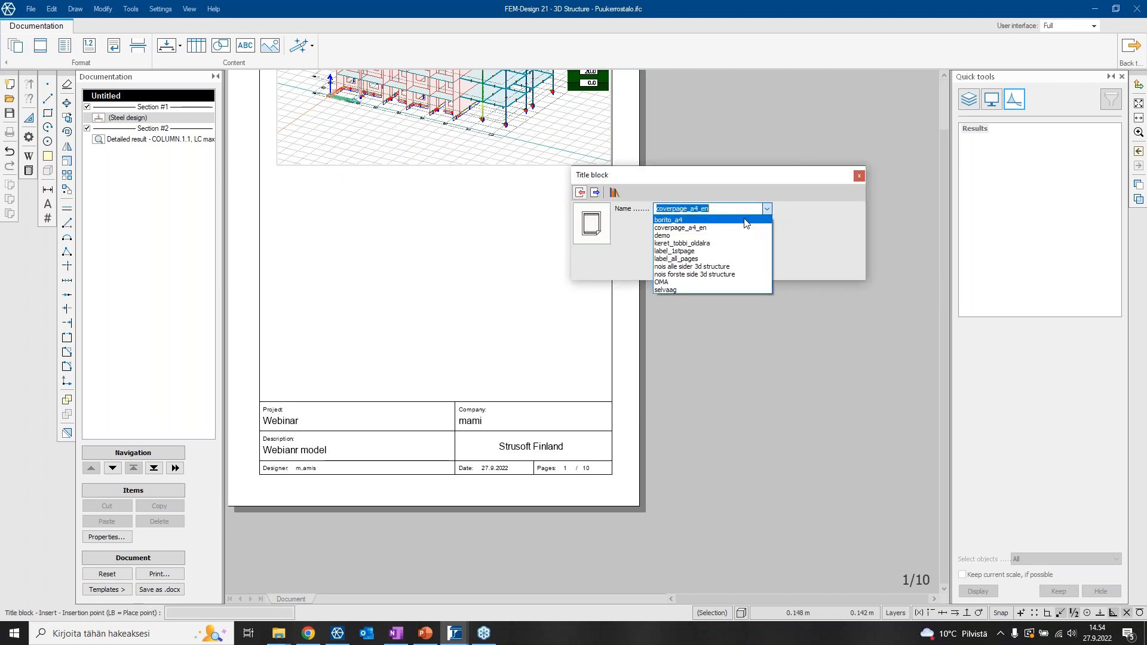
click(669, 287)
click(724, 513)
middle_drag(772, 509, 600, 532)
scroll(637, 503, up, 1)
key(Escape)
scroll(609, 456, up, 2)
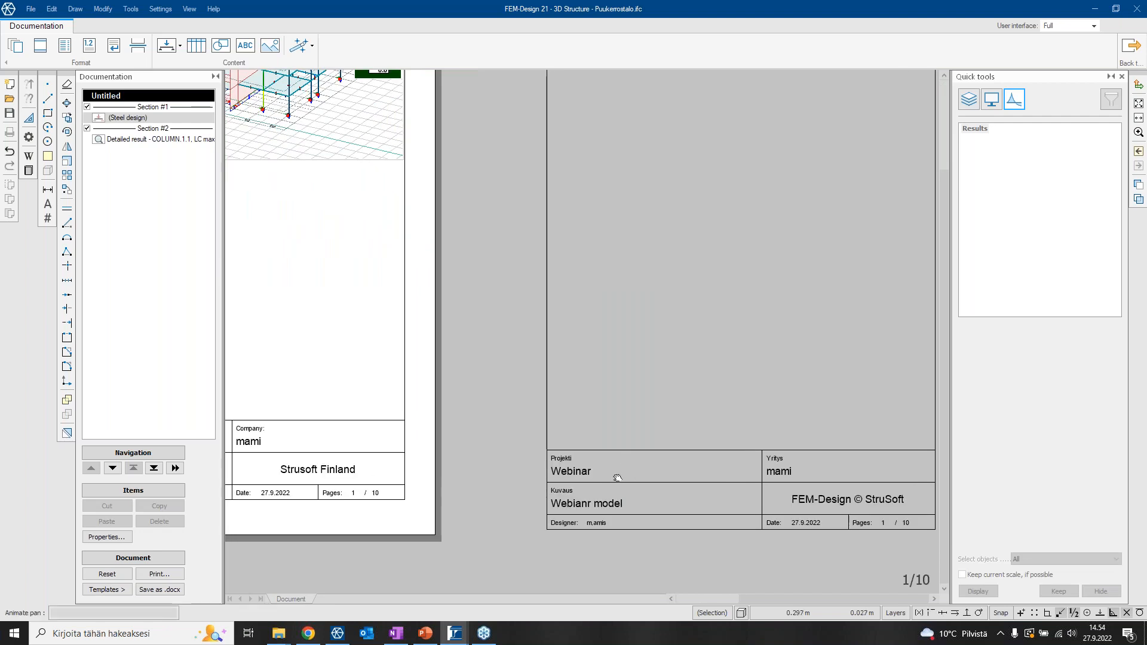
scroll(379, 397, up, 2)
scroll(406, 405, down, 1)
scroll(406, 405, up, 1)
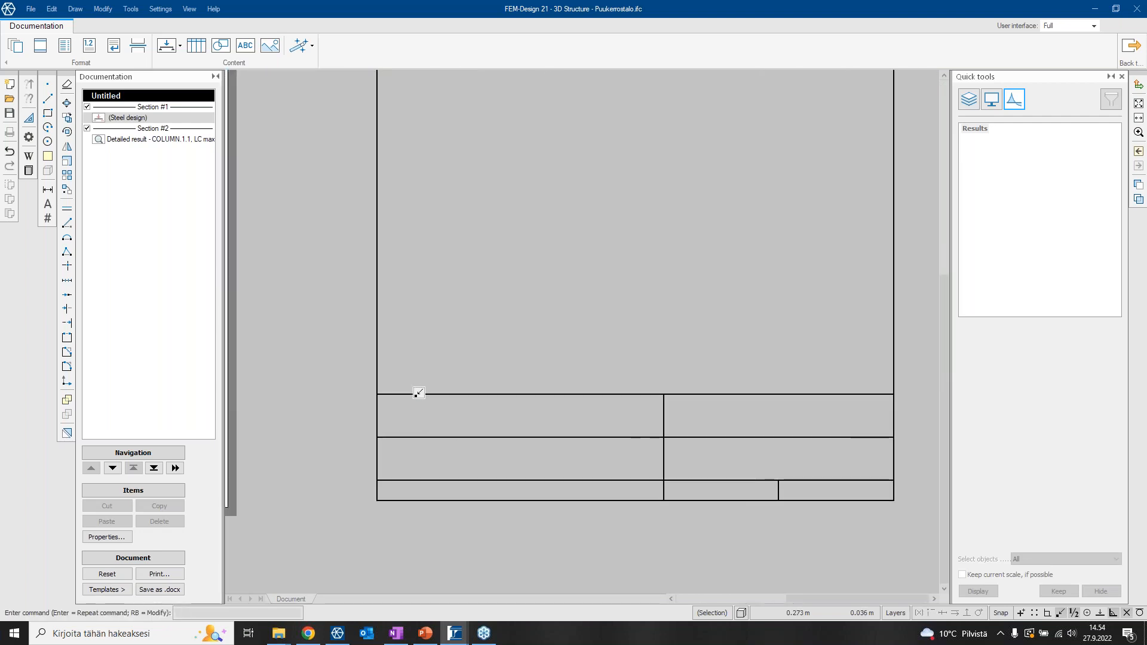
scroll(640, 464, down, 4)
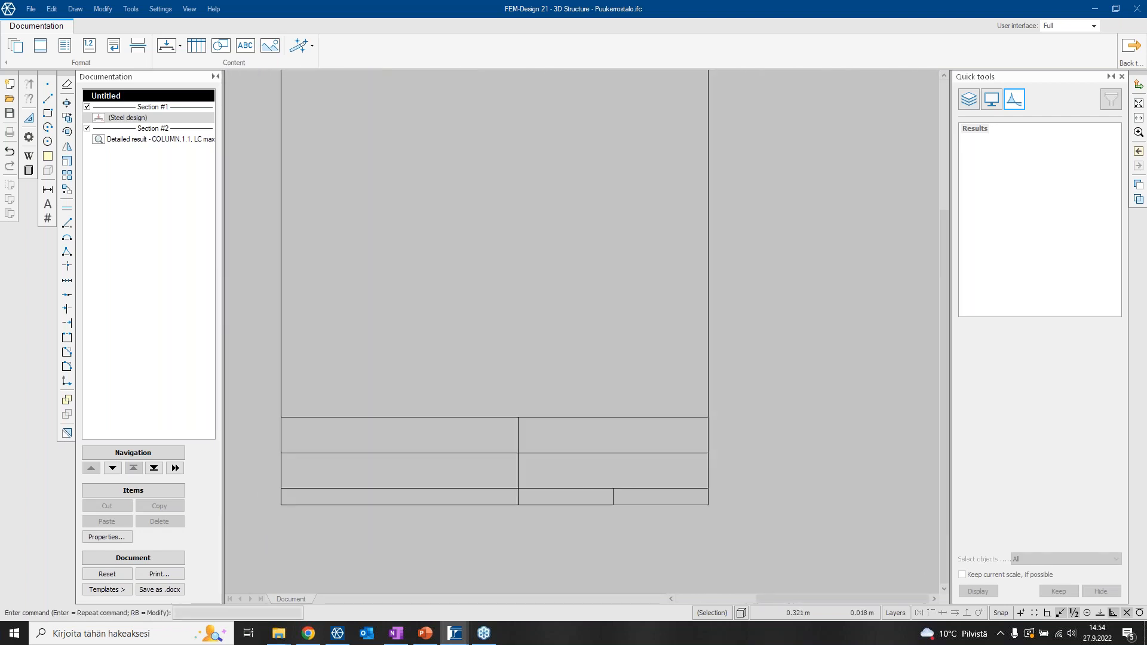
click(1131, 46)
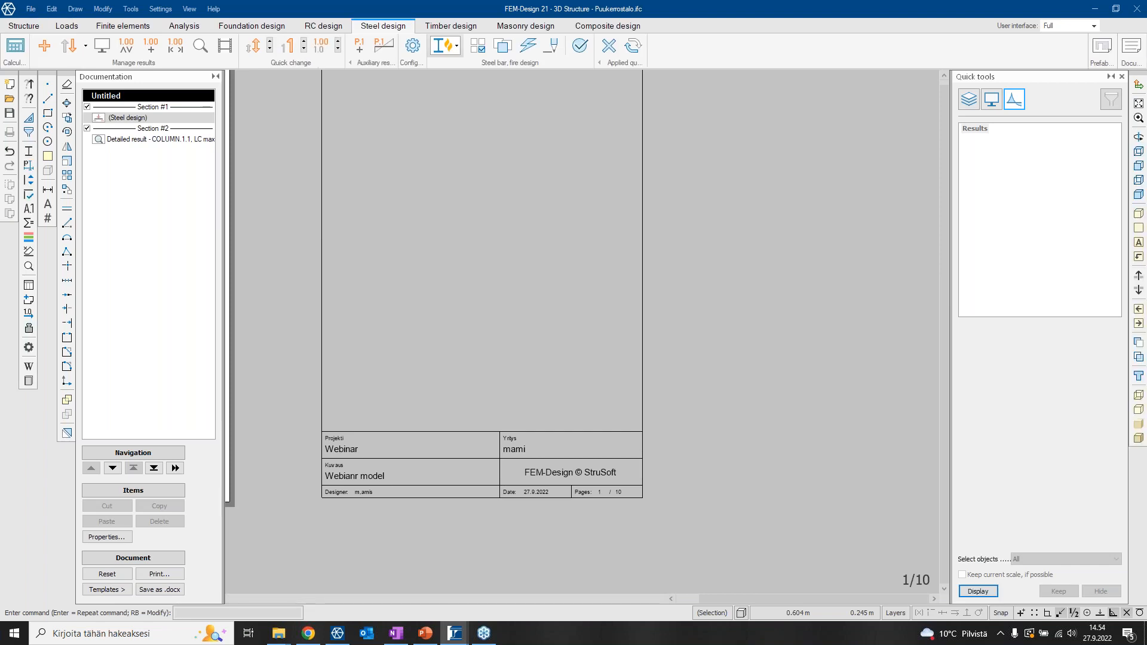